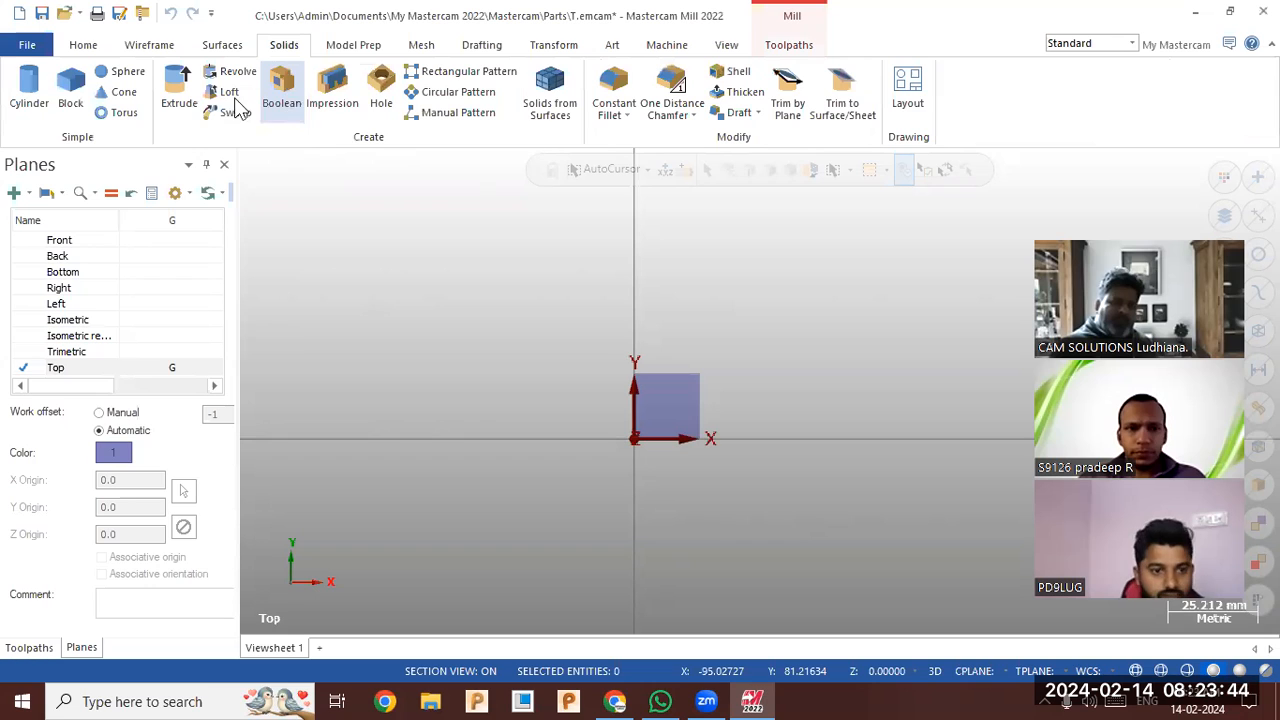
click(227, 50)
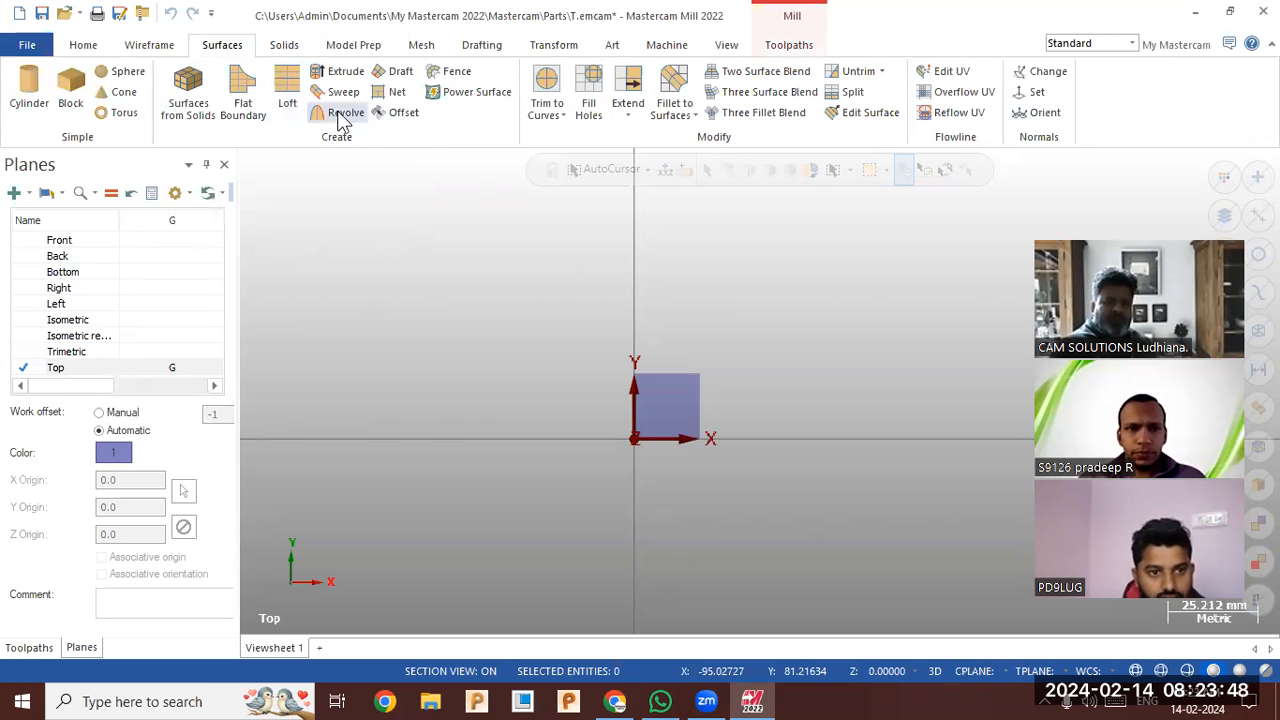
click(83, 45)
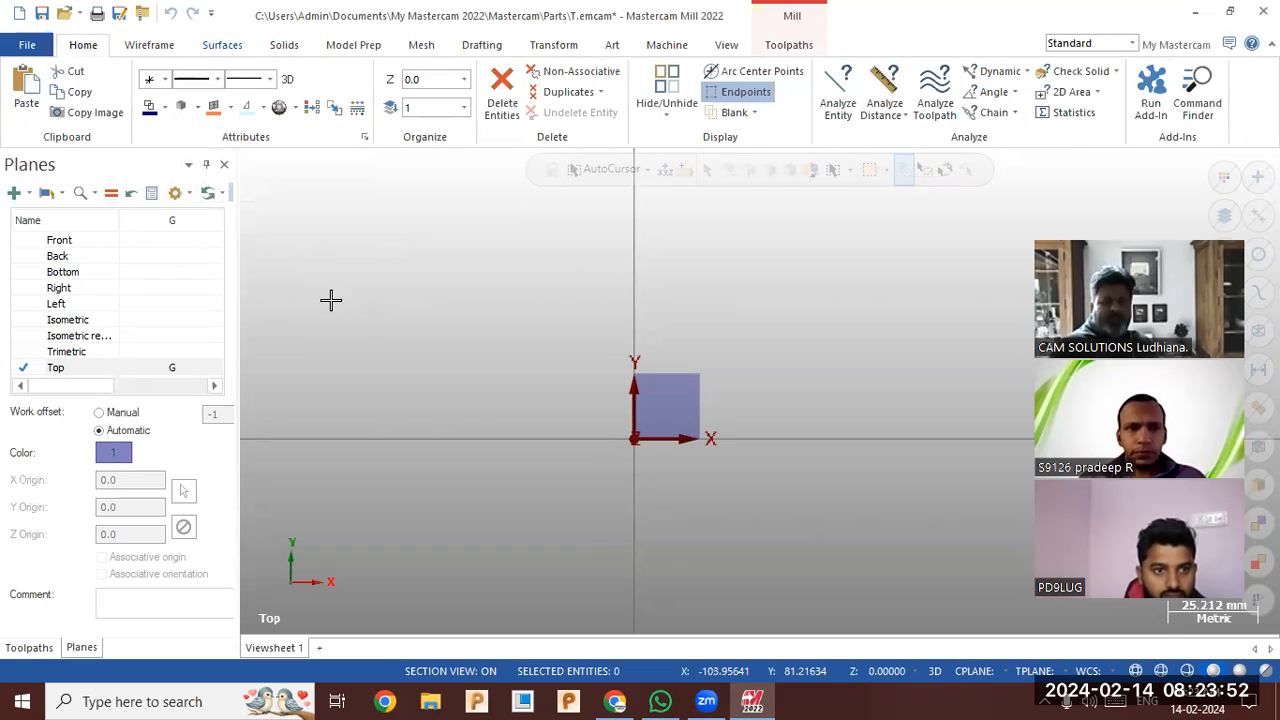
scroll(367, 329, down, 1)
scroll(726, 300, up, 1)
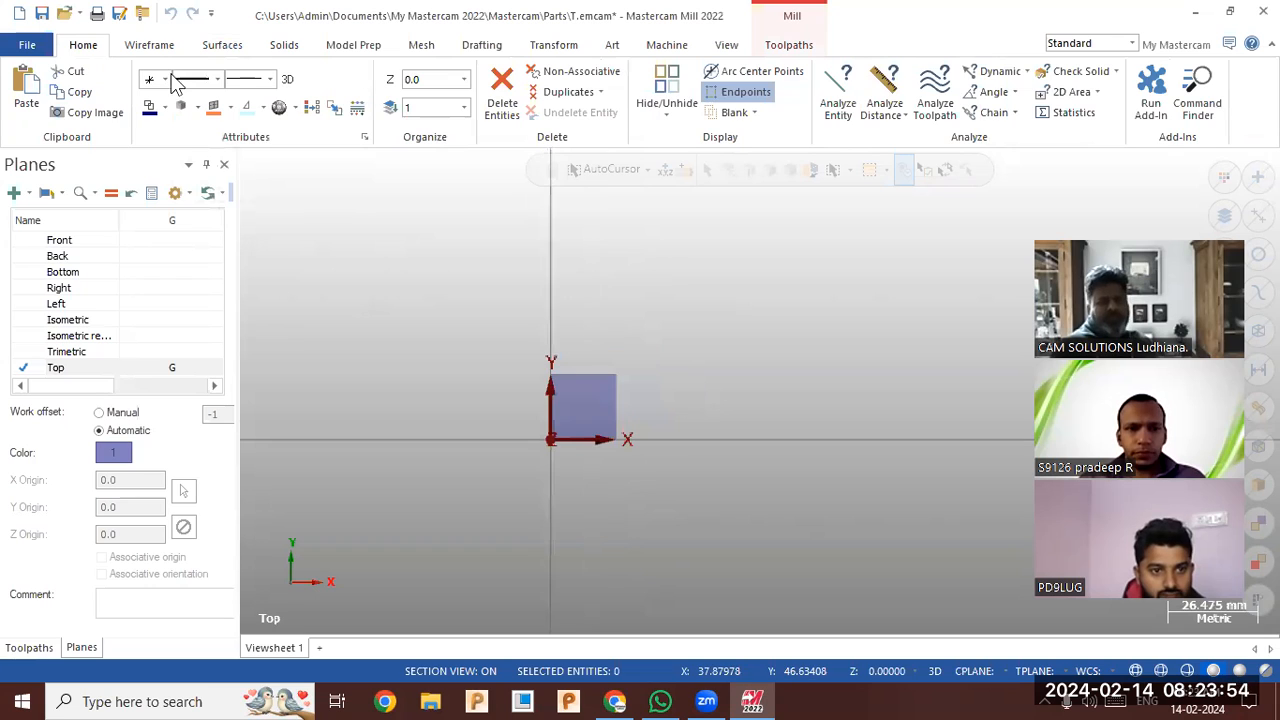
- Draw a horizontal line about 88.6 mm long from the origin along the positive X axis
click(149, 45)
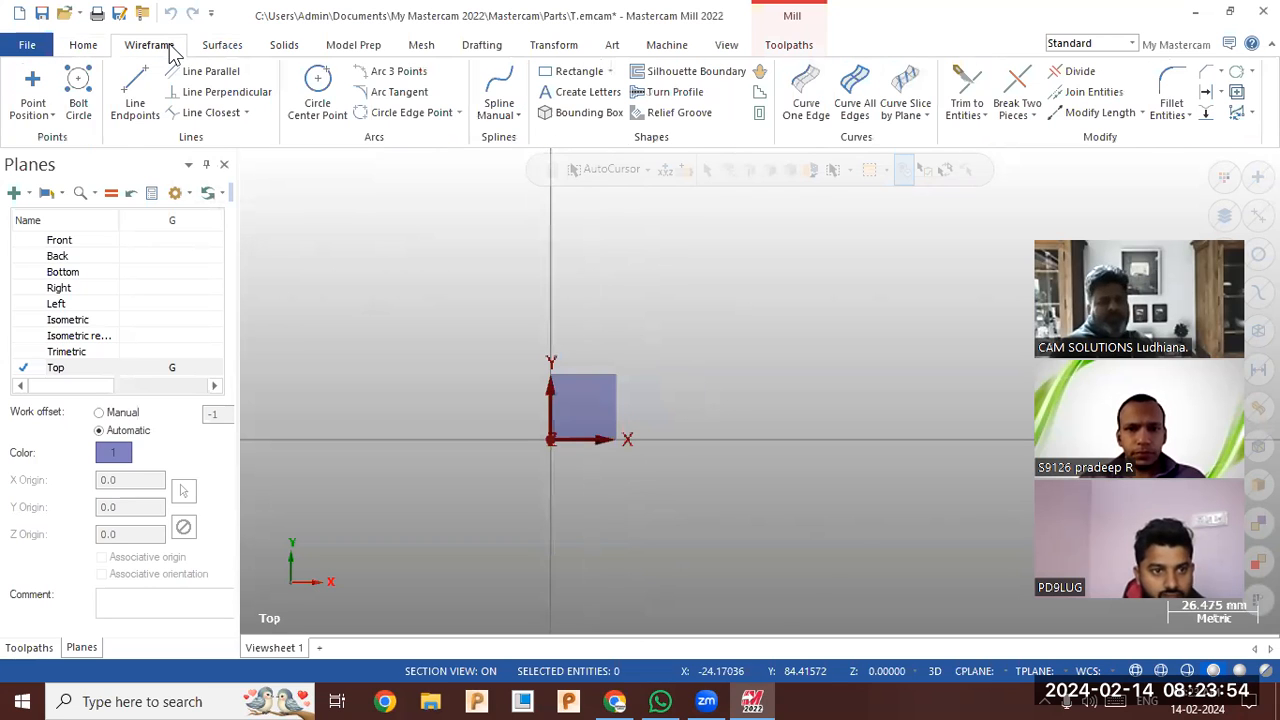
click(140, 90)
click(551, 440)
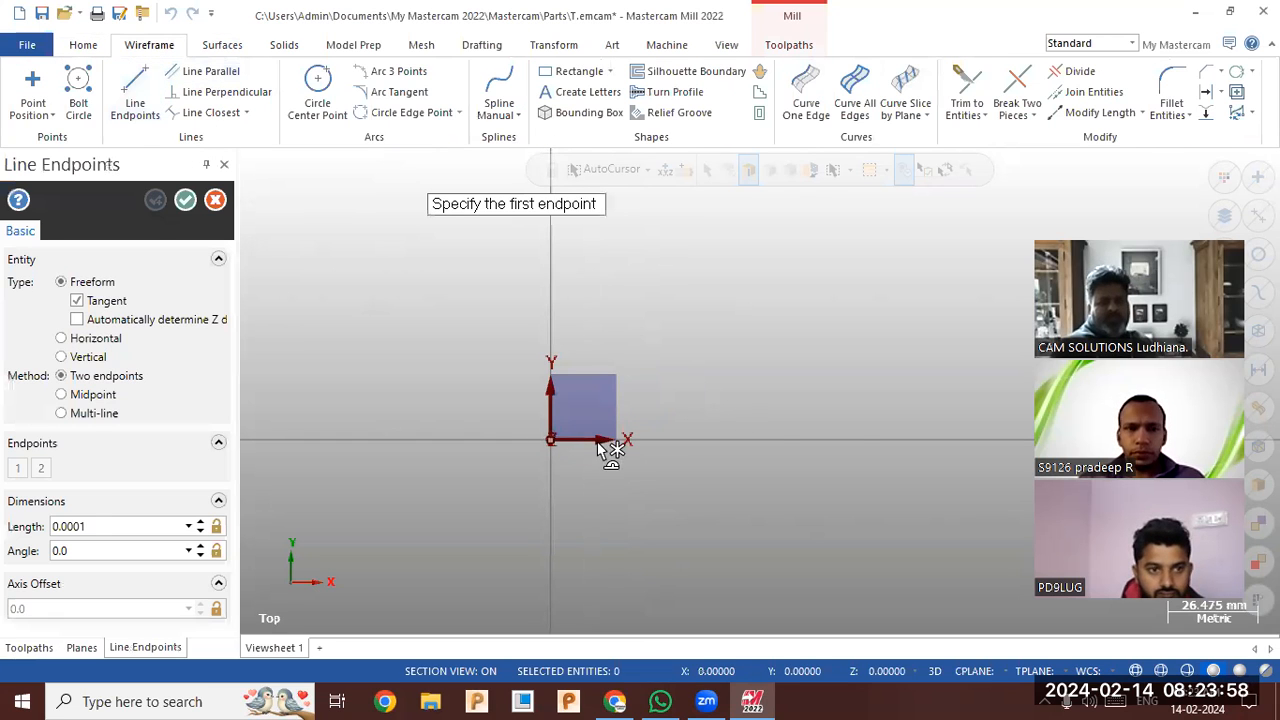
click(851, 441)
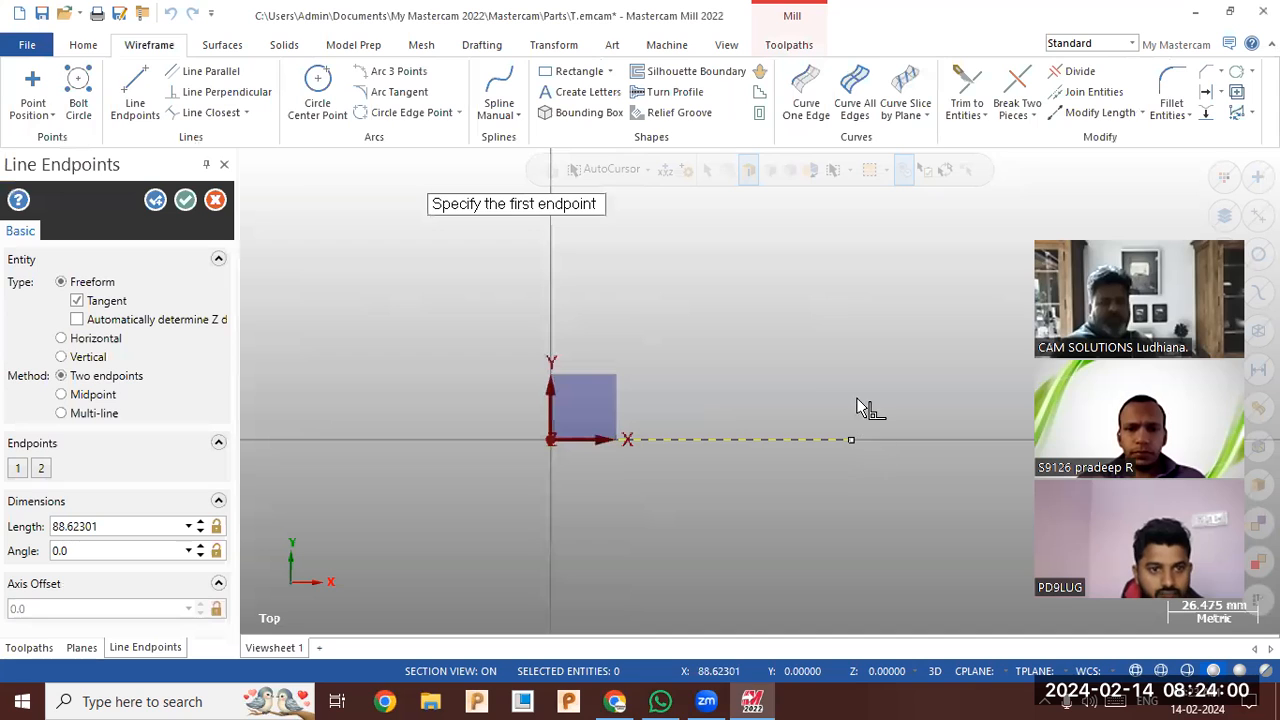
- Draw the profile's vertical end lines, short upper edge, descending slope and a horizontal ledge about 16 mm long
click(554, 410)
click(551, 318)
click(555, 318)
click(601, 317)
click(674, 381)
click(703, 391)
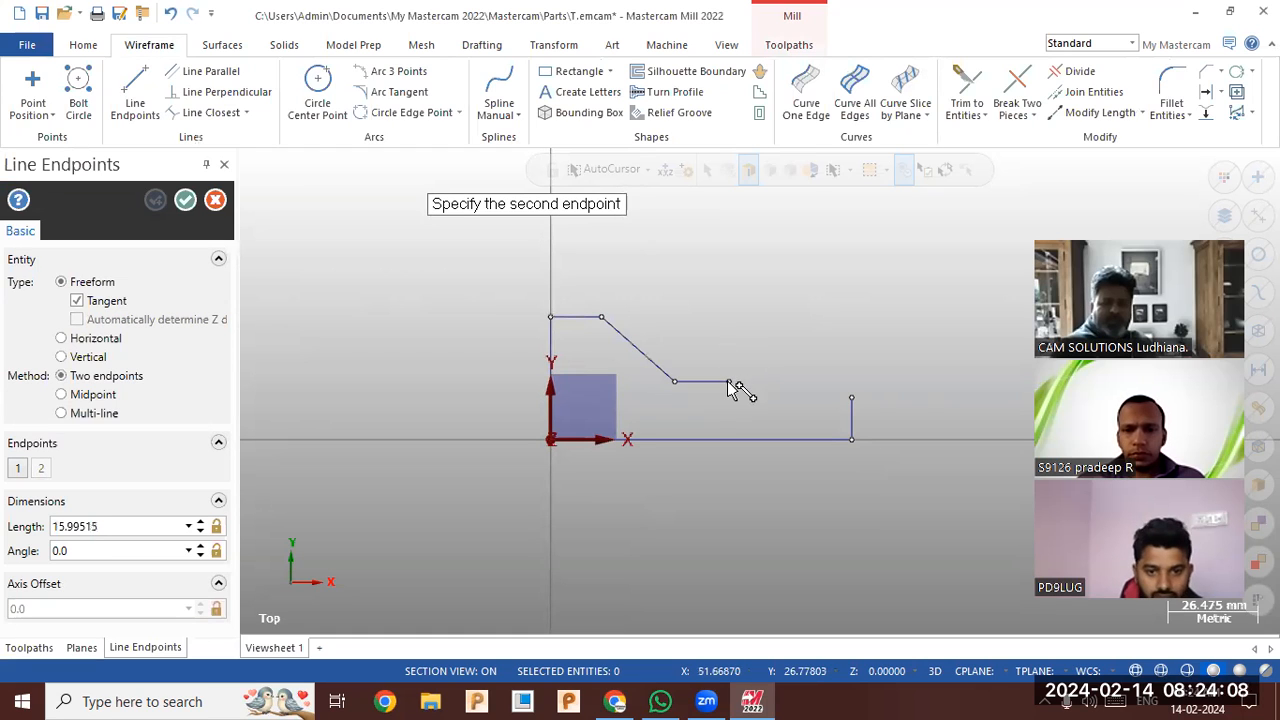
- Close the profile with a short riser, a horizontal edge and a sloped line about 20.5 mm long to the far end line
click(729, 381)
click(802, 349)
click(851, 398)
click(802, 349)
click(186, 201)
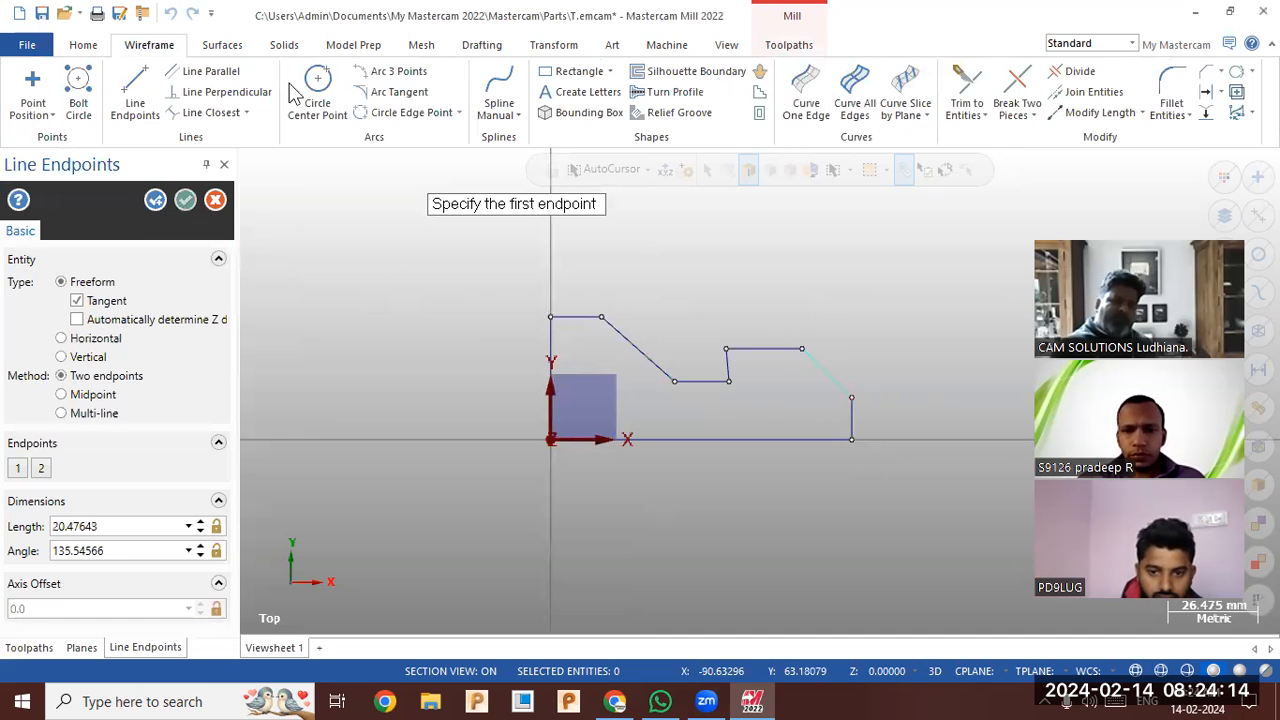
- Revolve the closed profile chain into a solid around its base line on the X axis
click(284, 45)
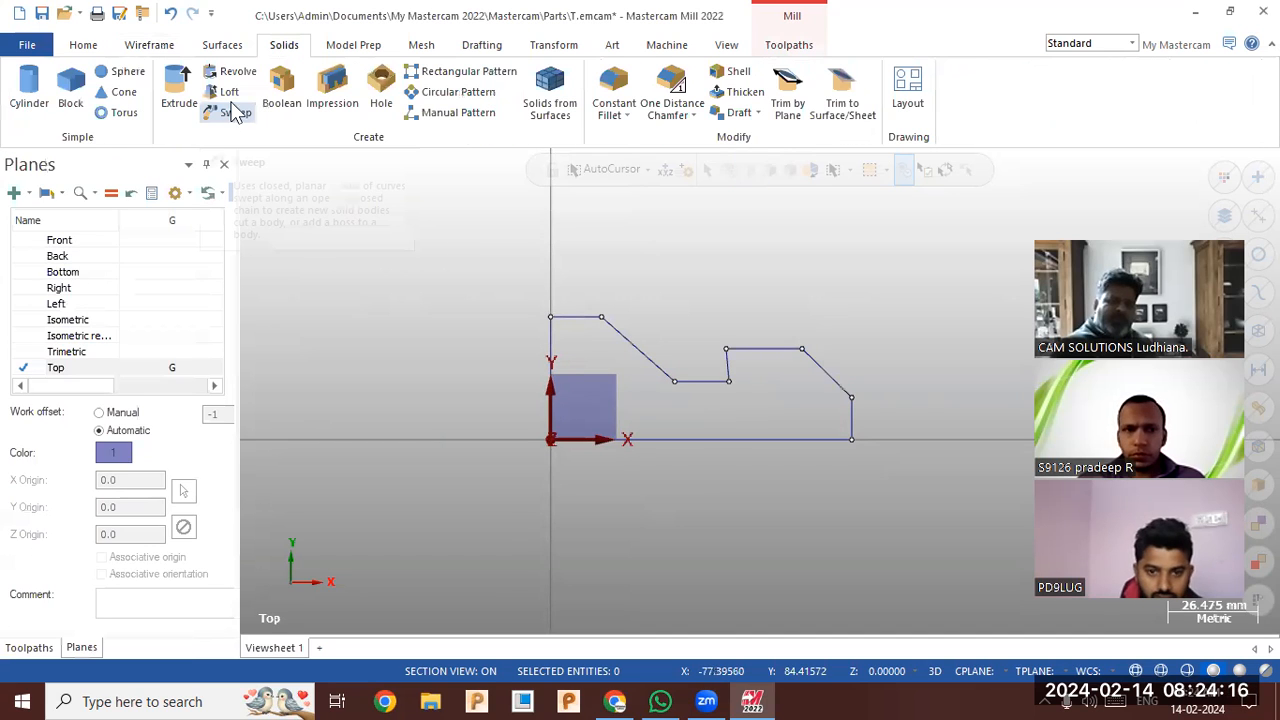
click(236, 72)
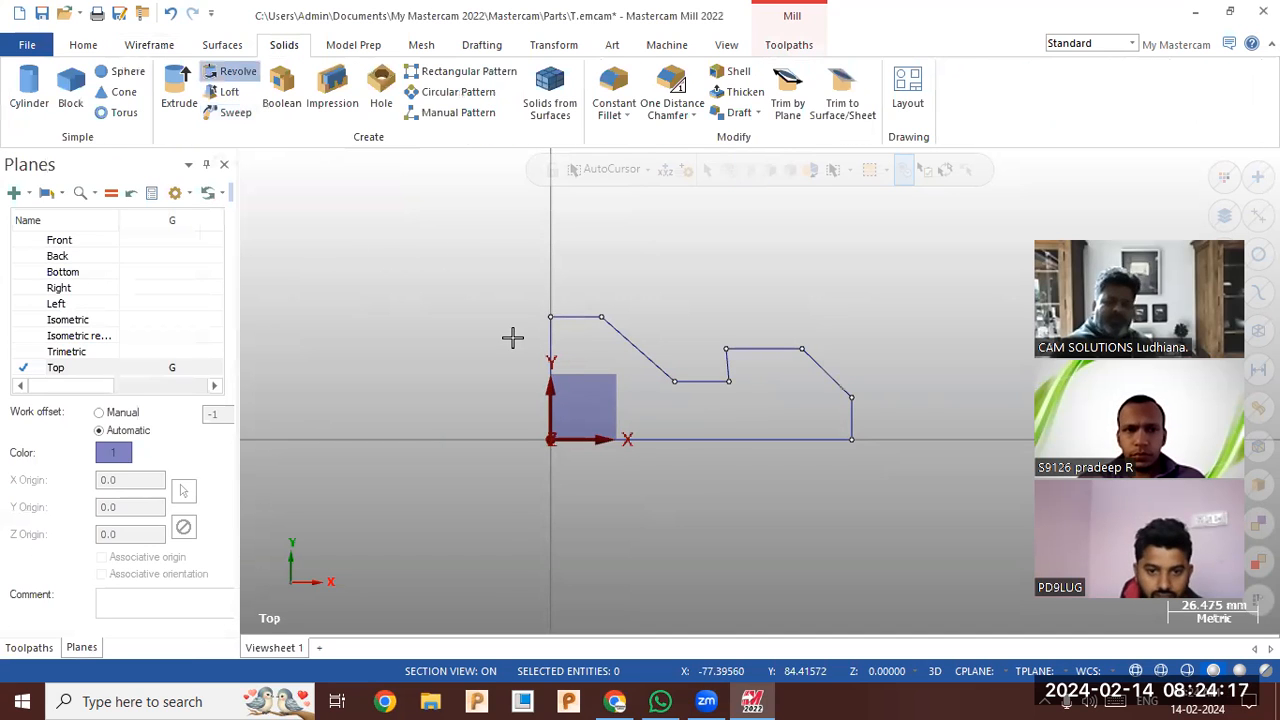
click(673, 443)
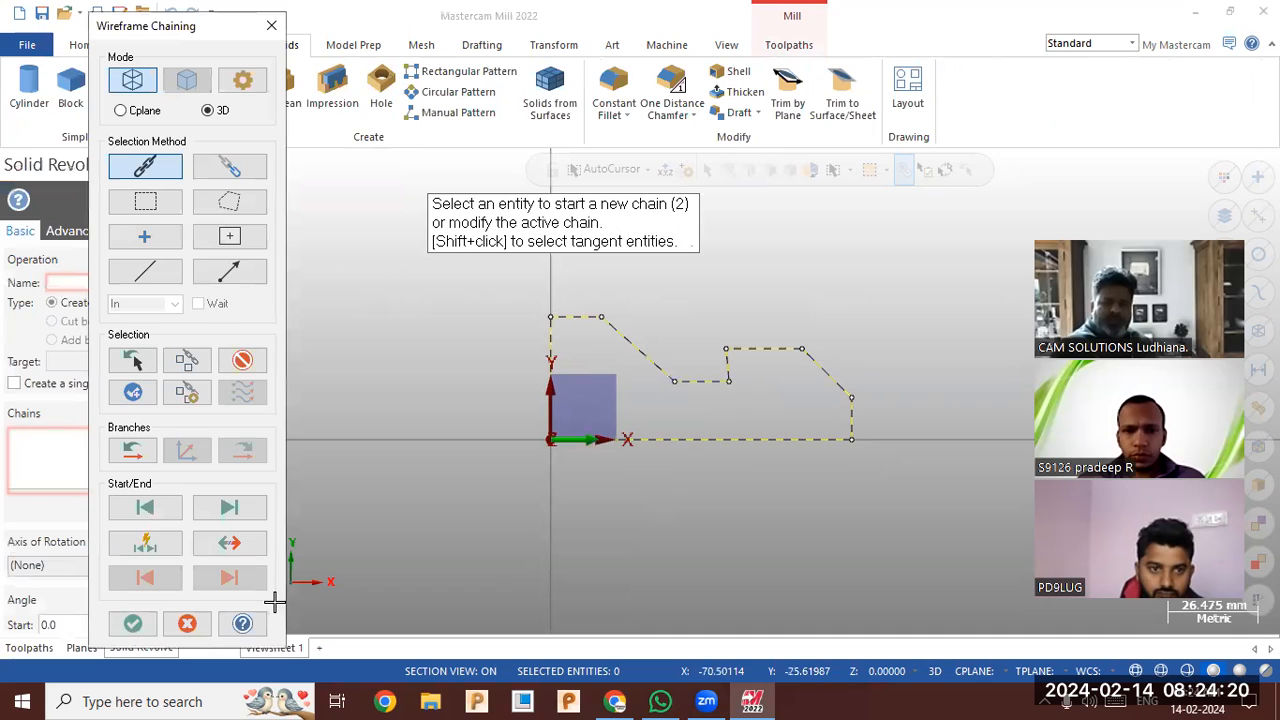
key(Return)
click(655, 441)
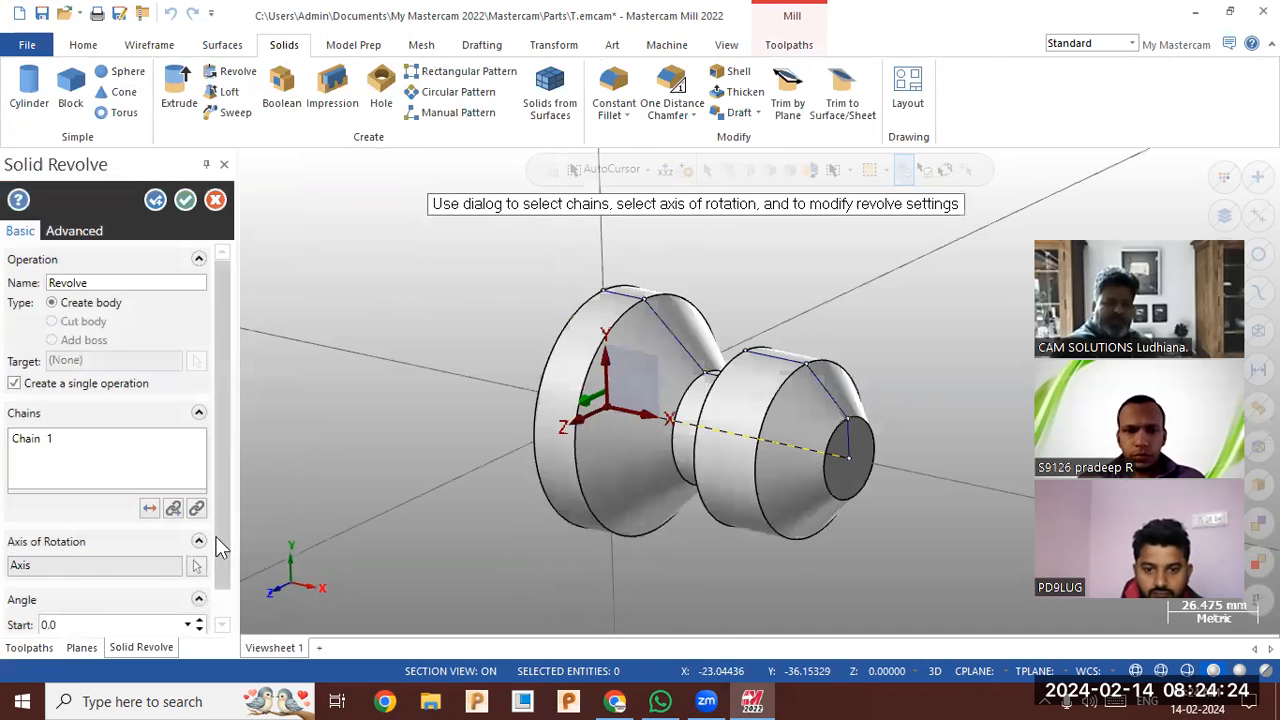
- Set the revolve's end angle to 180 degrees and inspect the preview
scroll(105, 607, down, 1)
click(104, 614)
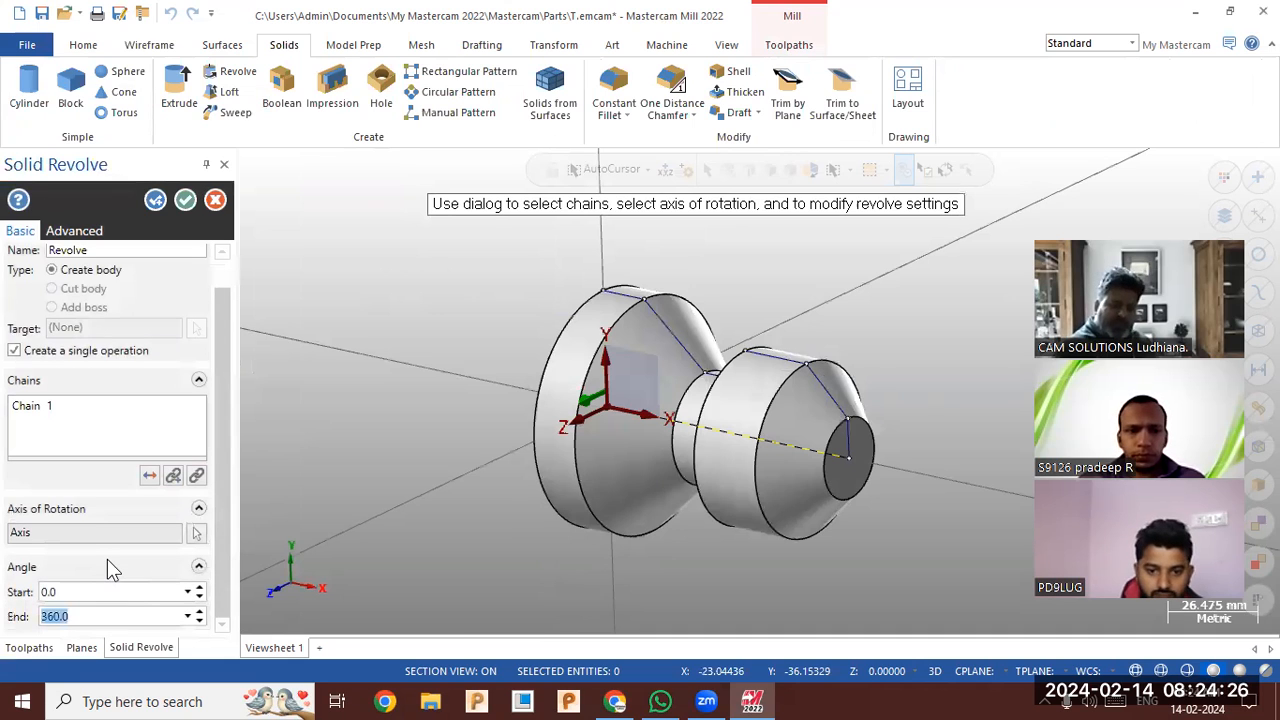
text(180)
key(Return)
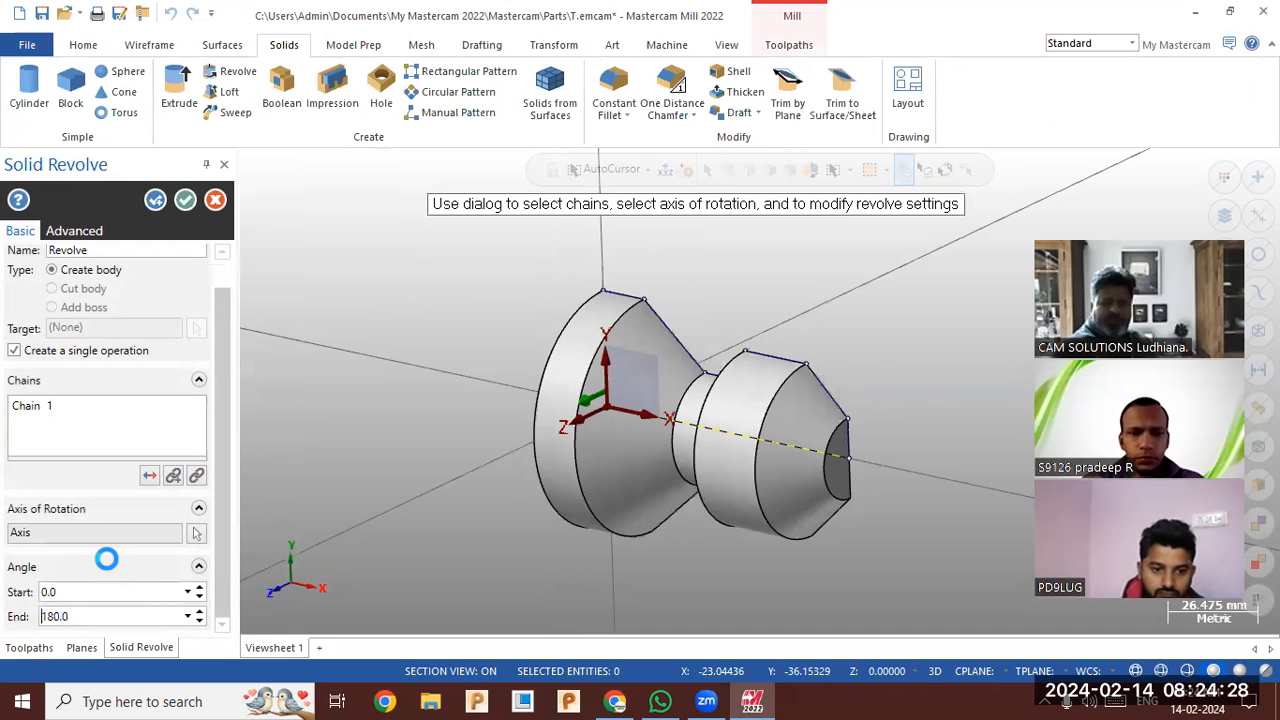
middle_drag(599, 403, 608, 366)
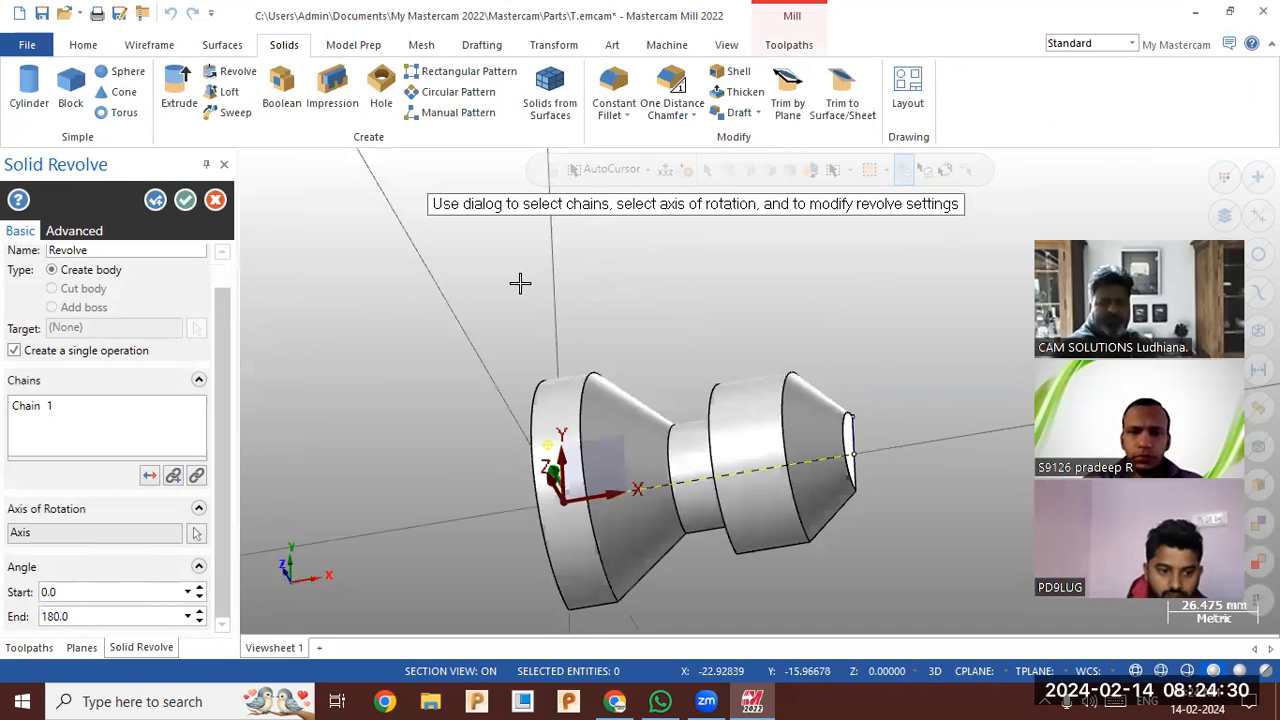
middle_drag(507, 311, 446, 383)
- Set the revolve's end angle to 270 degrees, create the solid and inspect its open section
click(135, 614)
text(270)
key(Return)
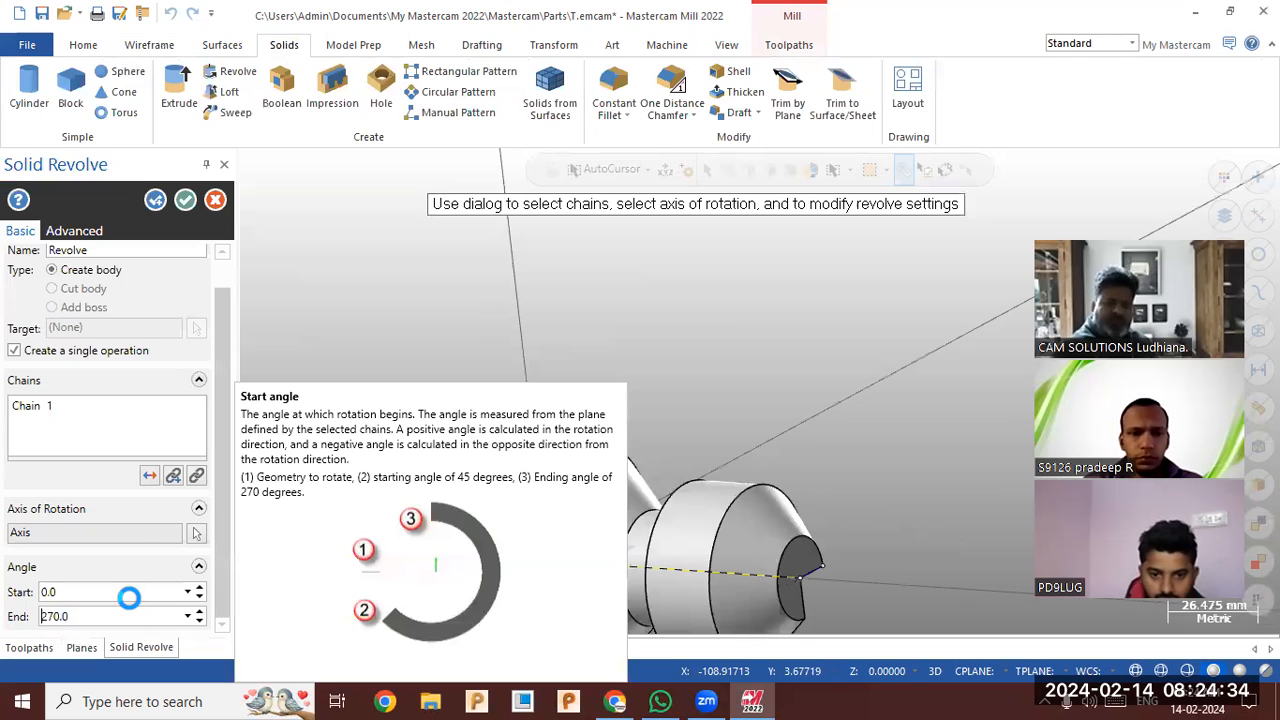
click(185, 200)
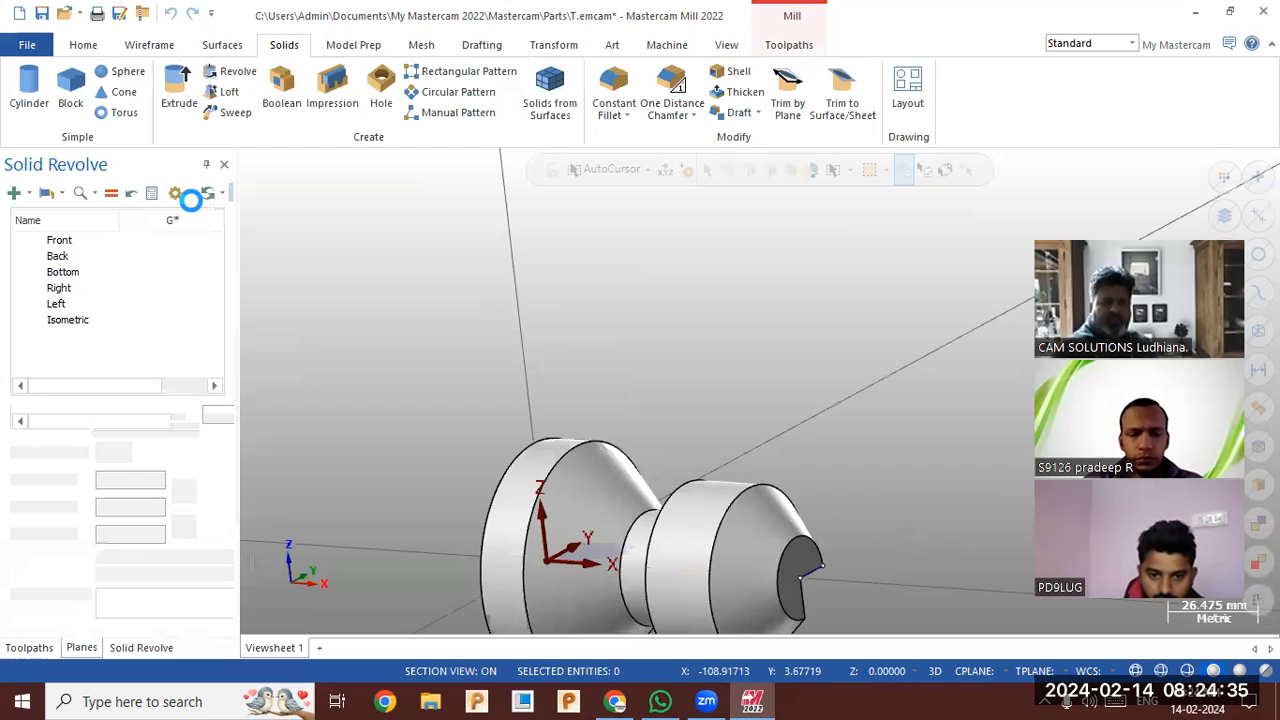
right_click(703, 354)
click(748, 518)
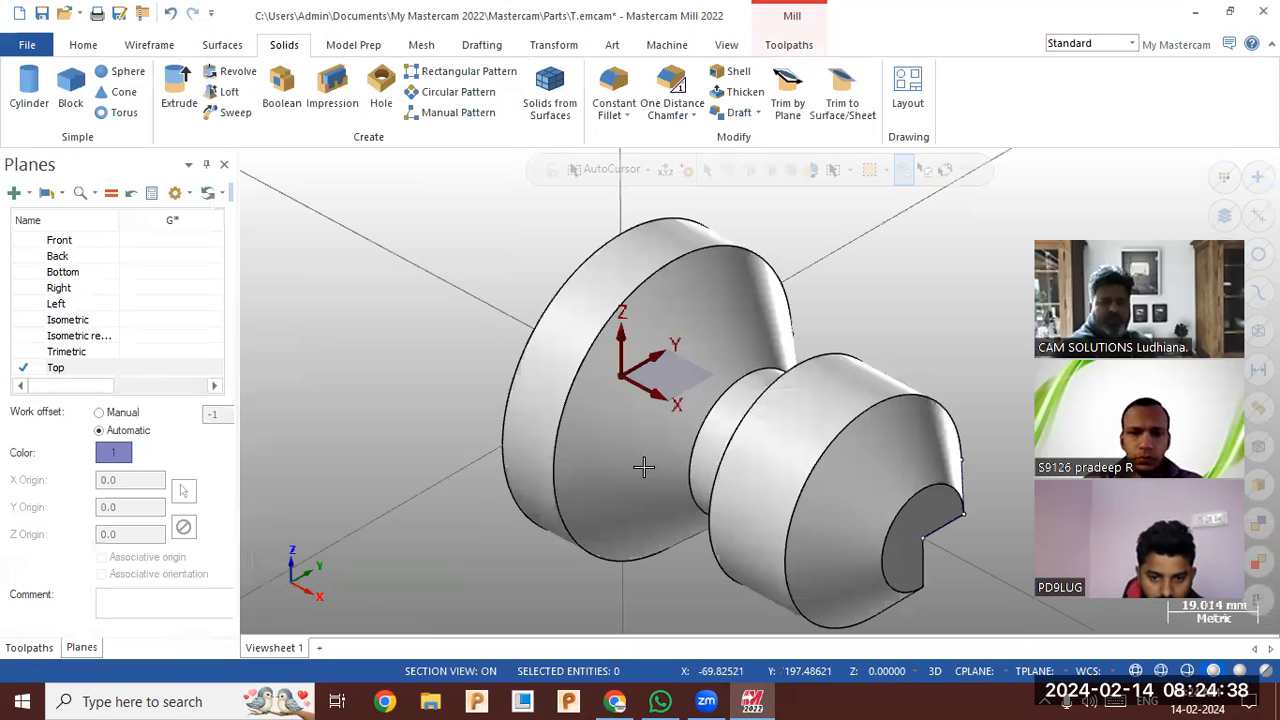
middle_drag(415, 268, 408, 316)
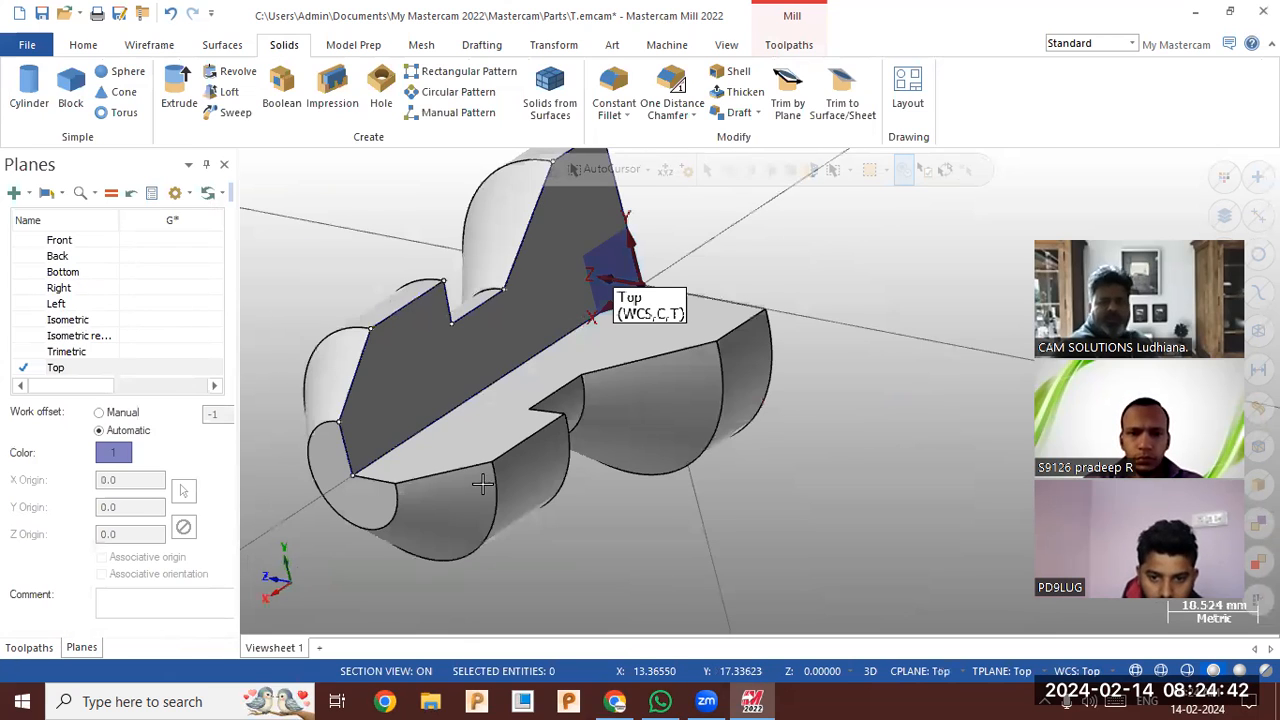
scroll(557, 483, down, 3)
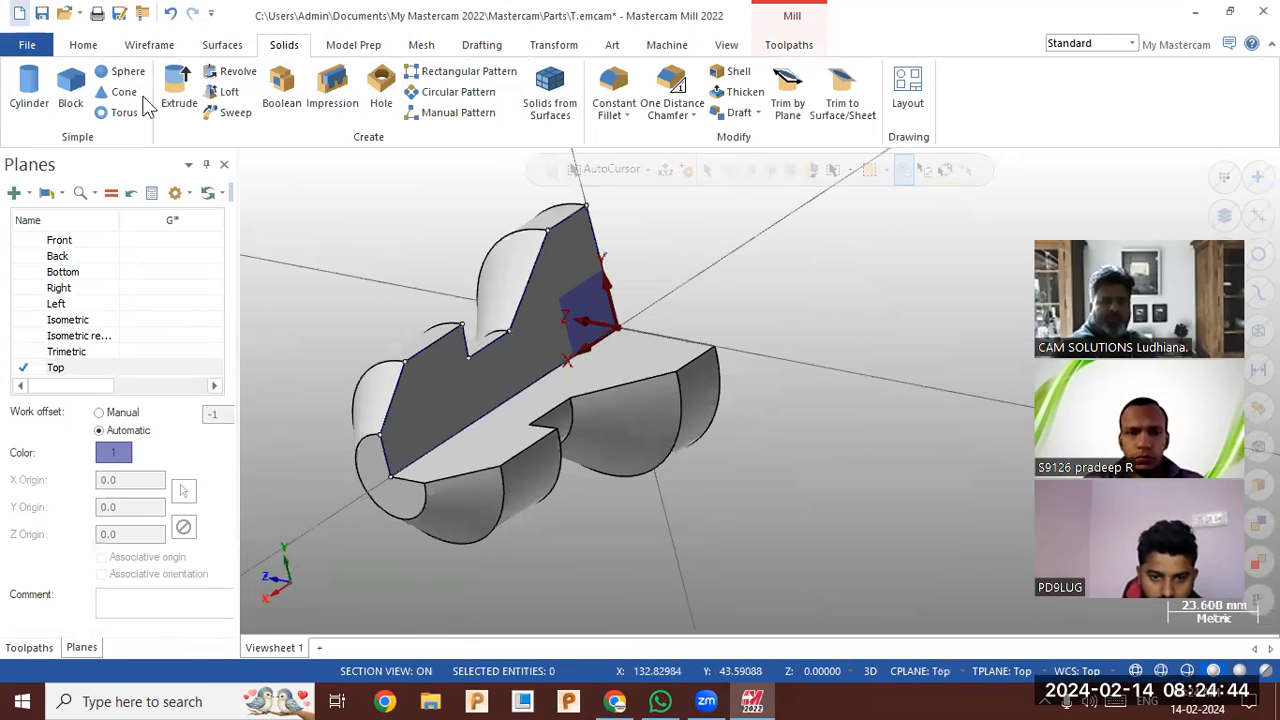
- Start a new empty part file
key(ctrl+n)
click(693, 384)
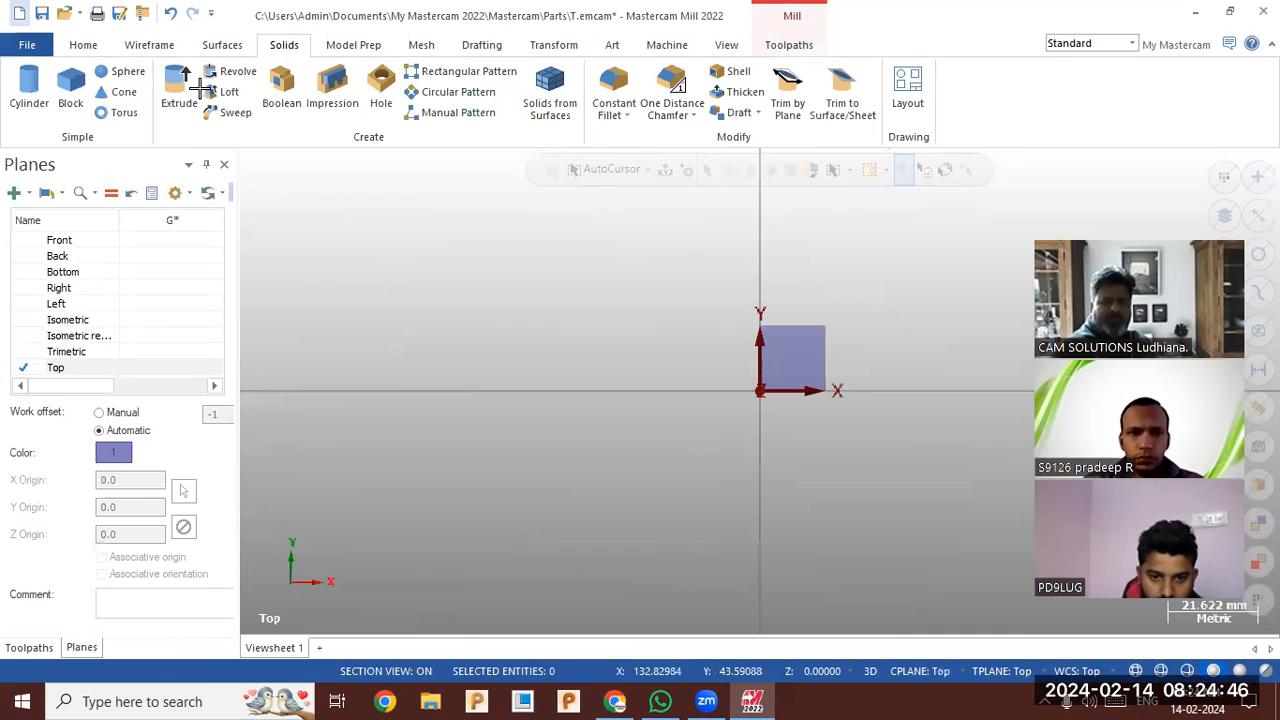
- Draw a manual spline from the origin that waves across the X axis and loops back to a point well below the origin
click(163, 46)
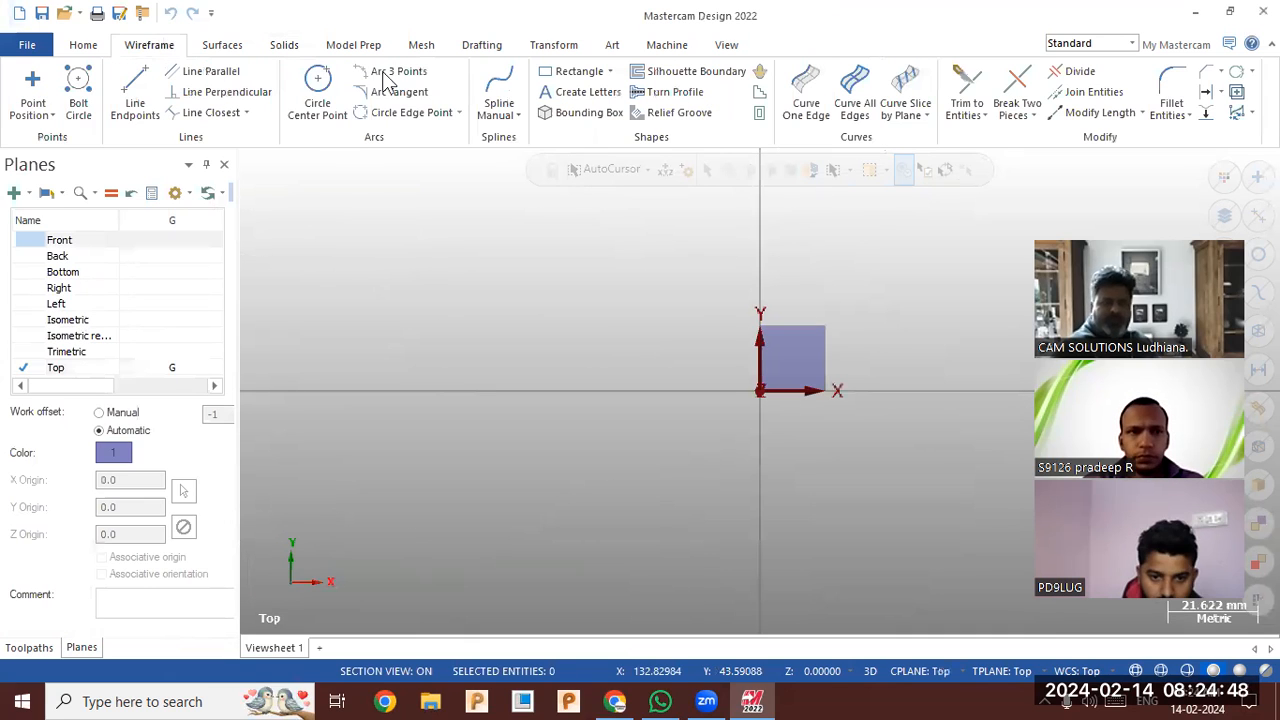
click(490, 95)
scroll(457, 363, down, 1)
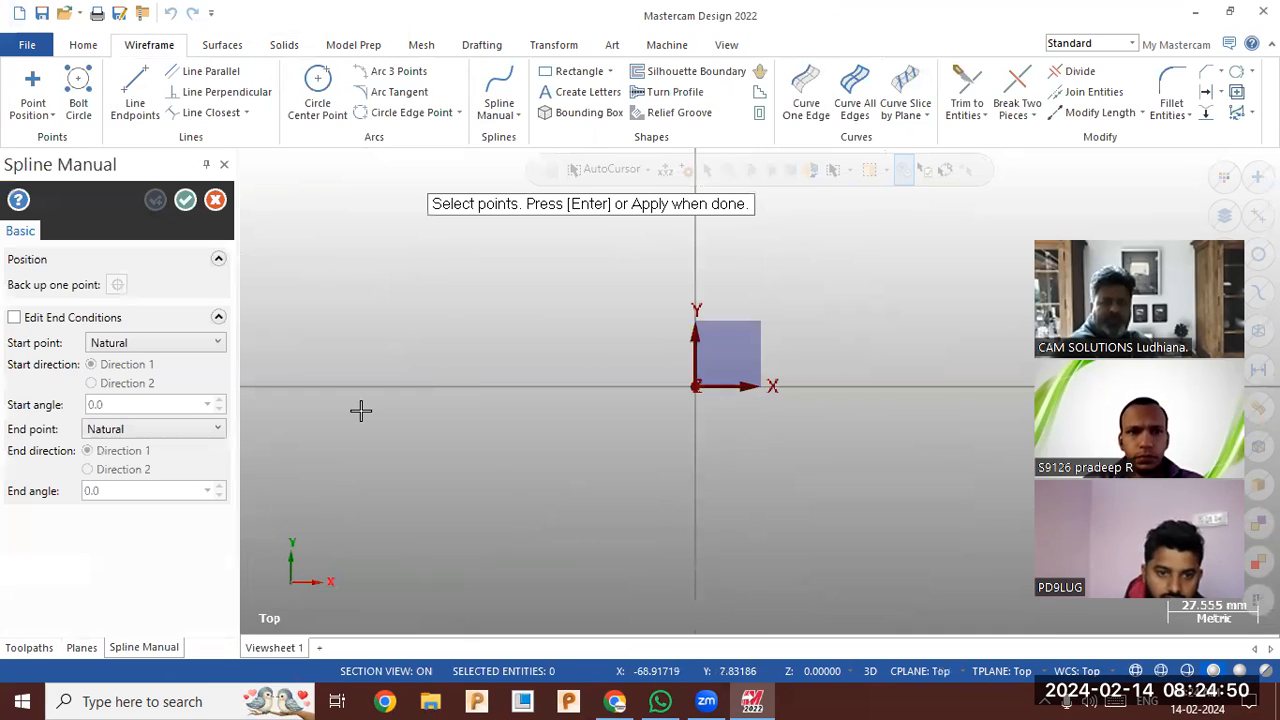
scroll(525, 400, down, 2)
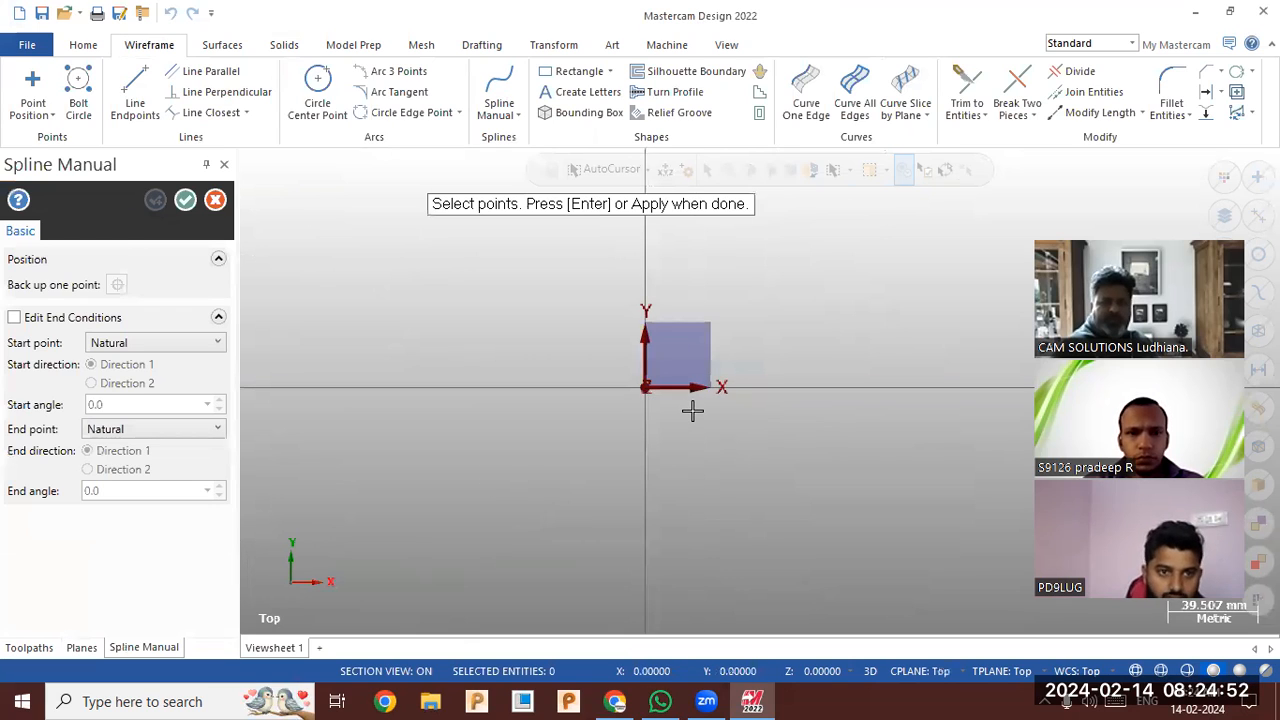
click(645, 387)
click(693, 408)
click(776, 378)
click(869, 348)
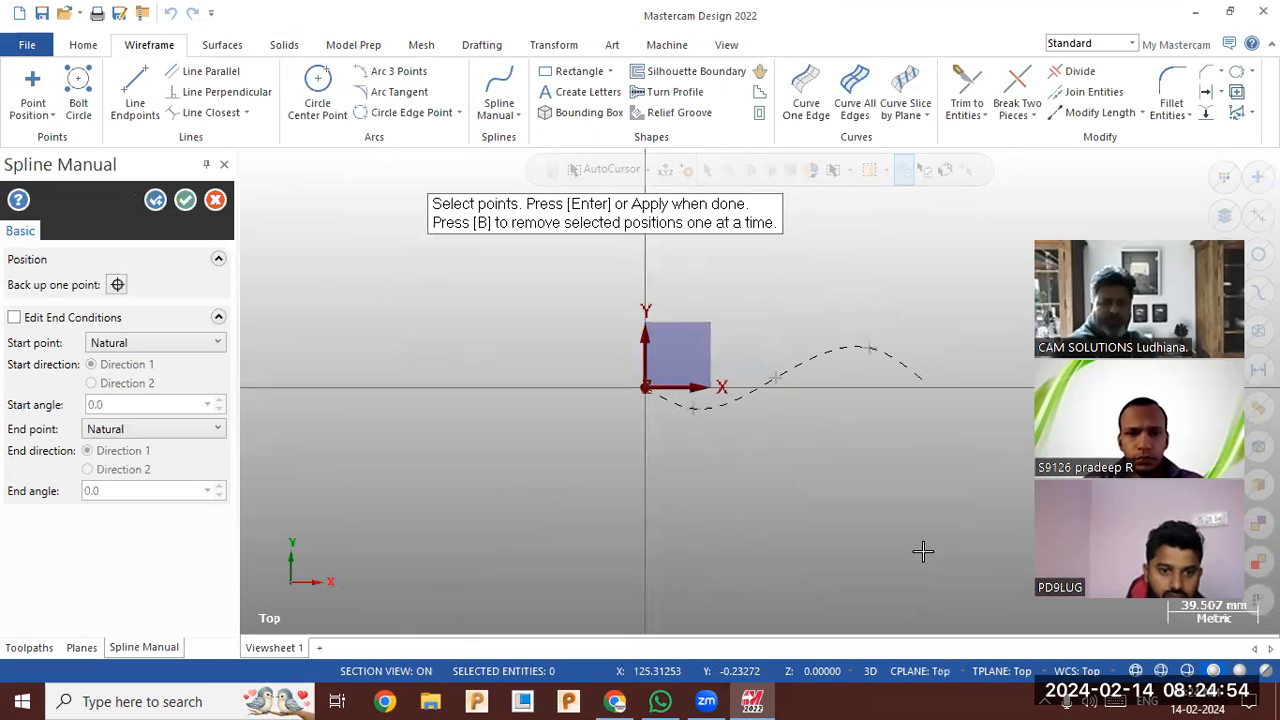
scroll(668, 405, up, 3)
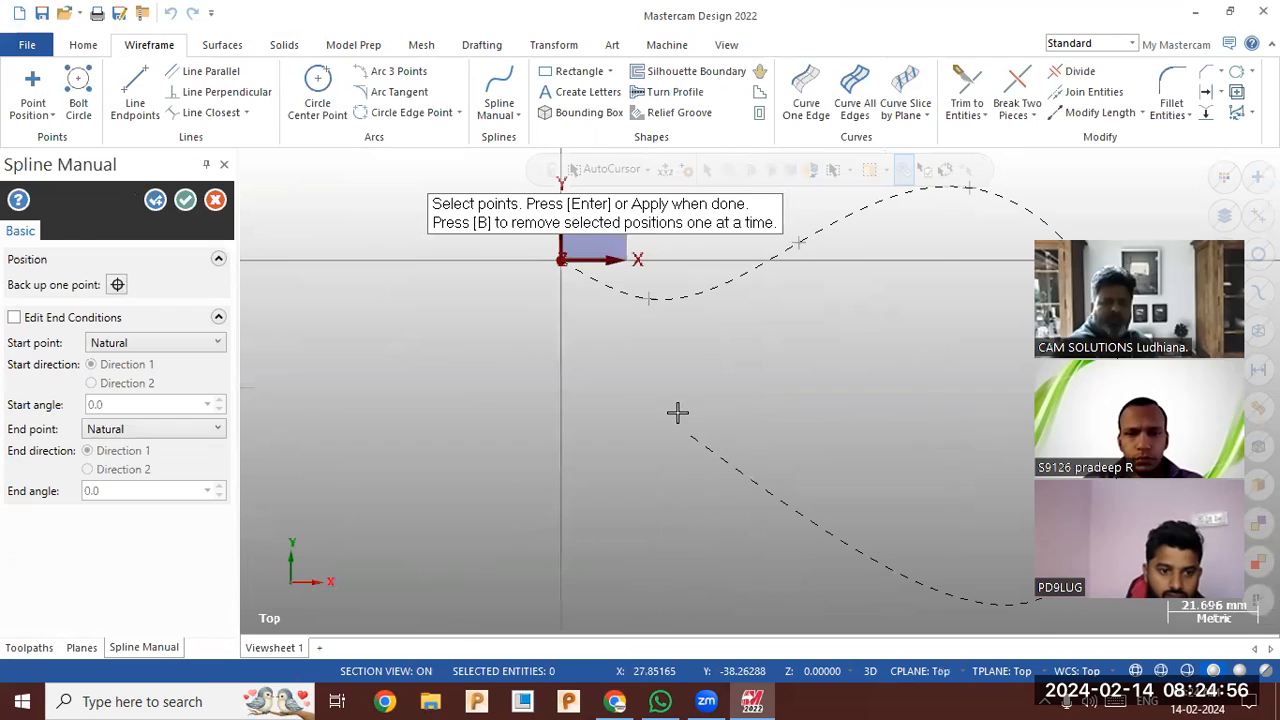
scroll(663, 425, down, 4)
scroll(692, 525, down, 2)
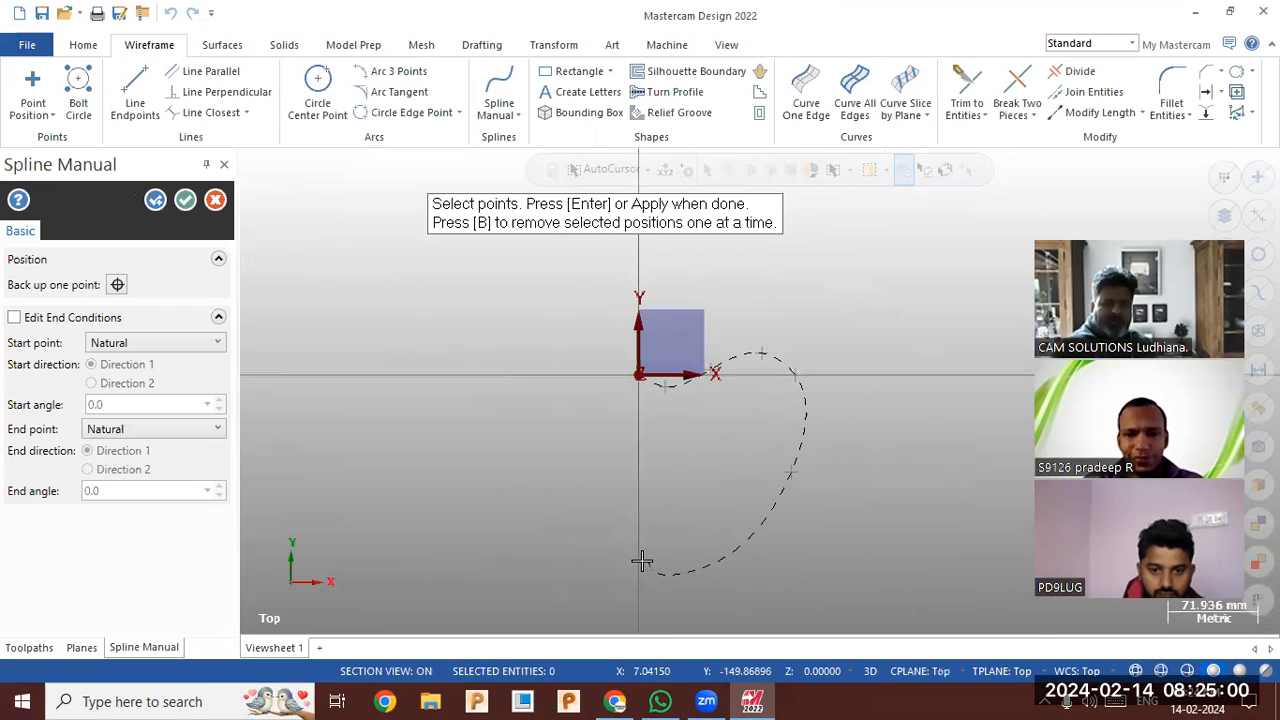
click(185, 203)
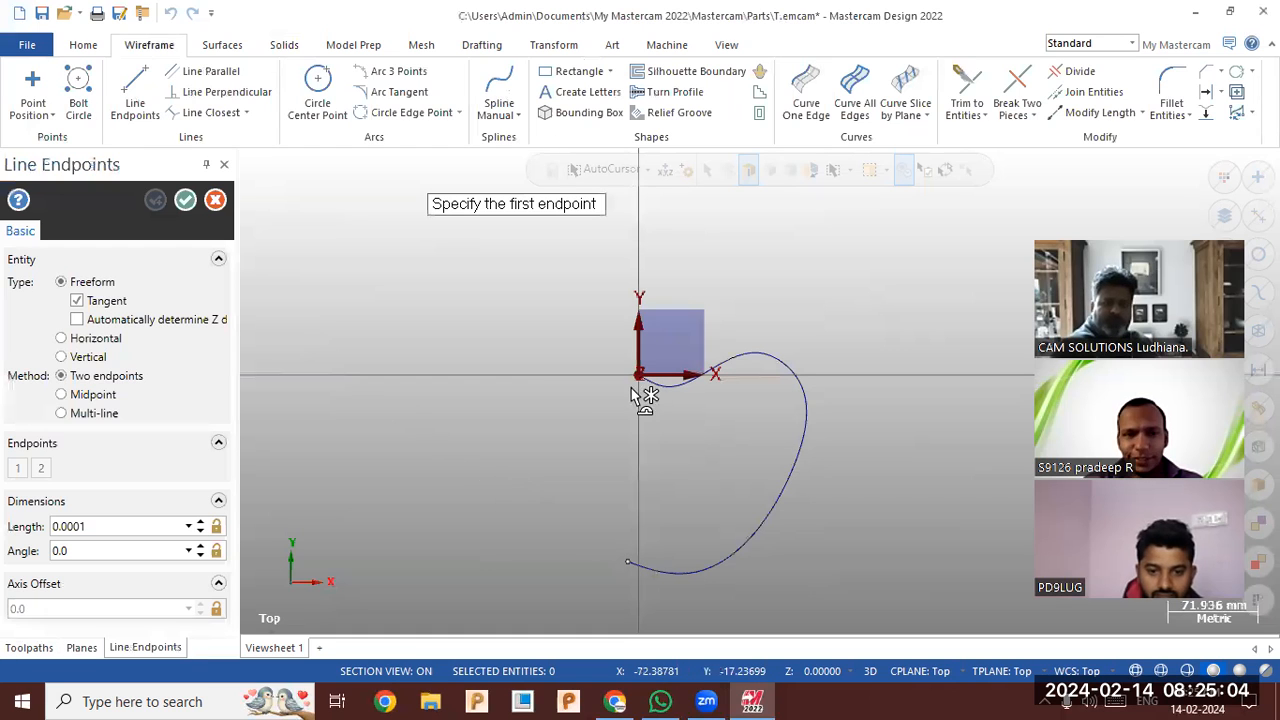
- Draw a vertical line about 225.5 mm long across both spline ends, and trim all overhanging ends with Divide
click(666, 323)
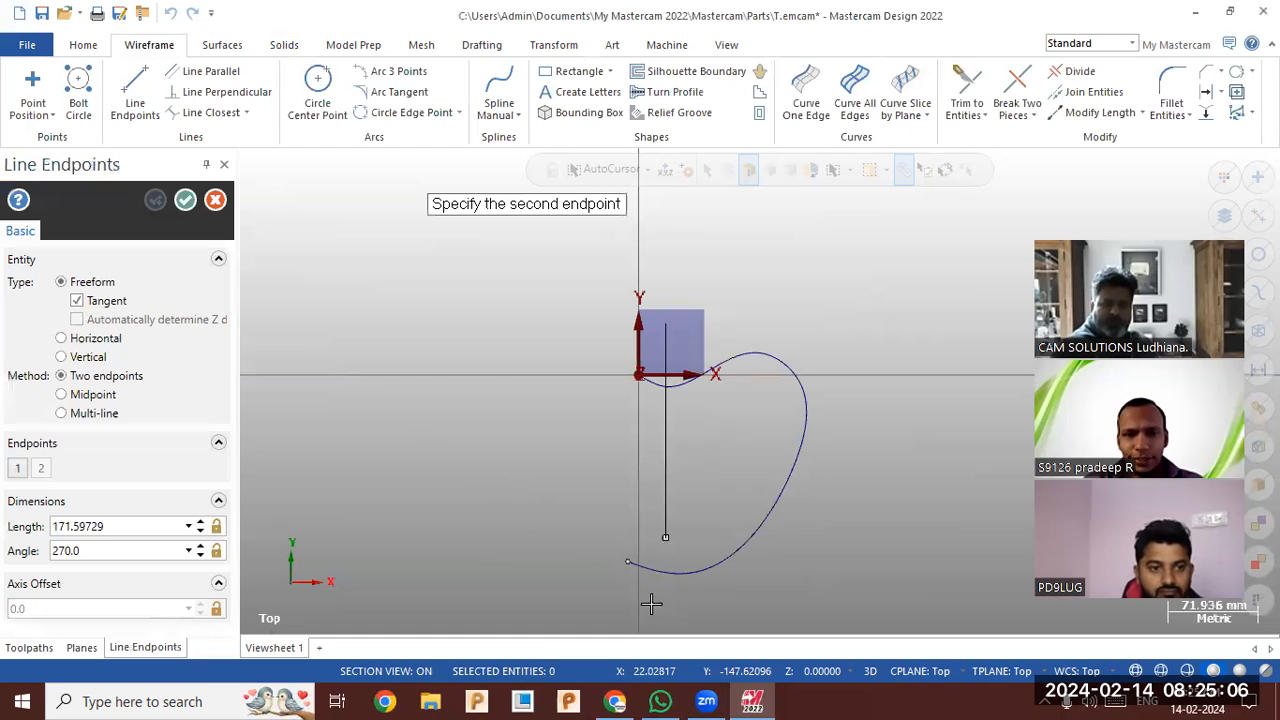
click(666, 604)
click(1065, 80)
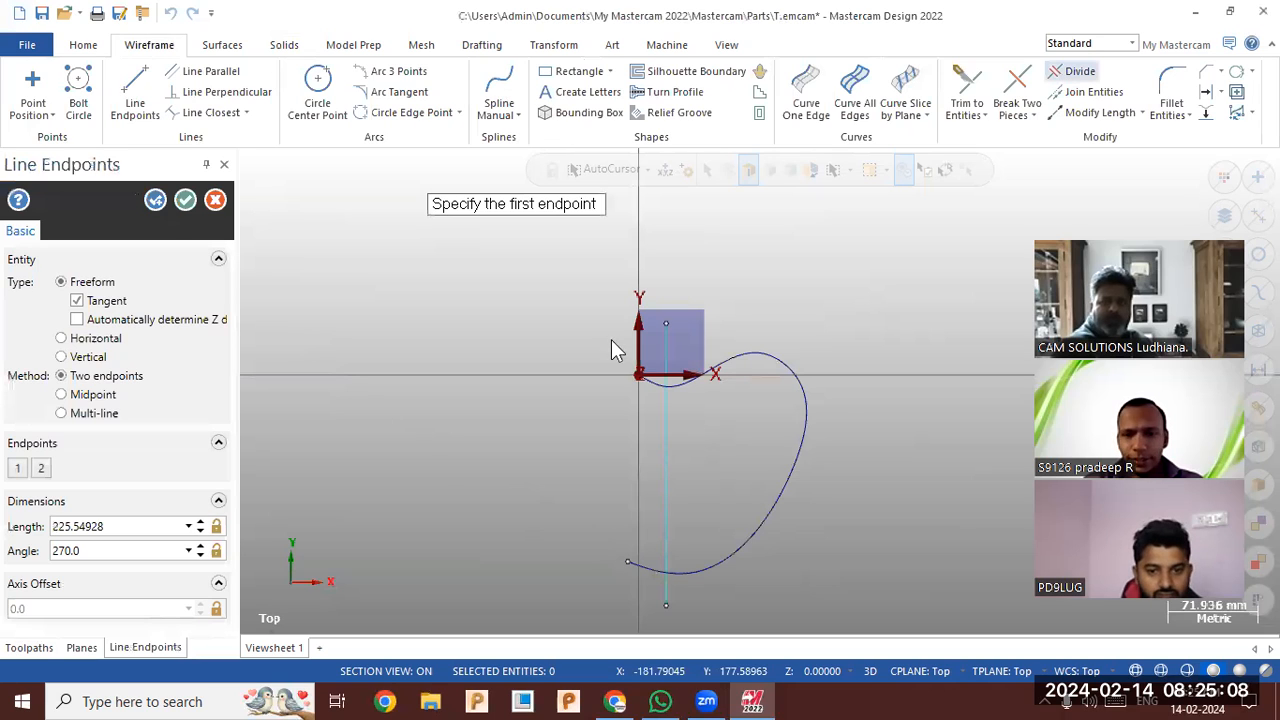
click(652, 601)
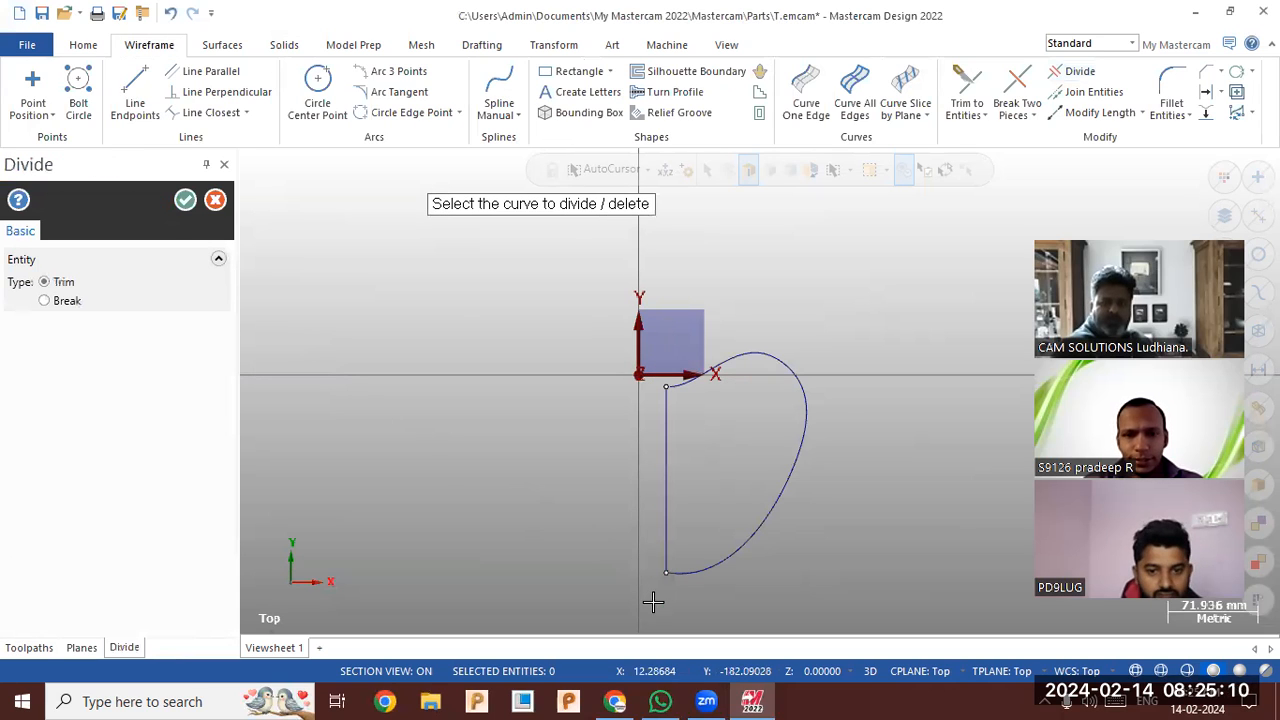
- Draw a small manual spline bulging through the vertical line, and trim its overhanging ends and the enclosed line segment with Divide
click(499, 88)
scroll(656, 470, up, 1)
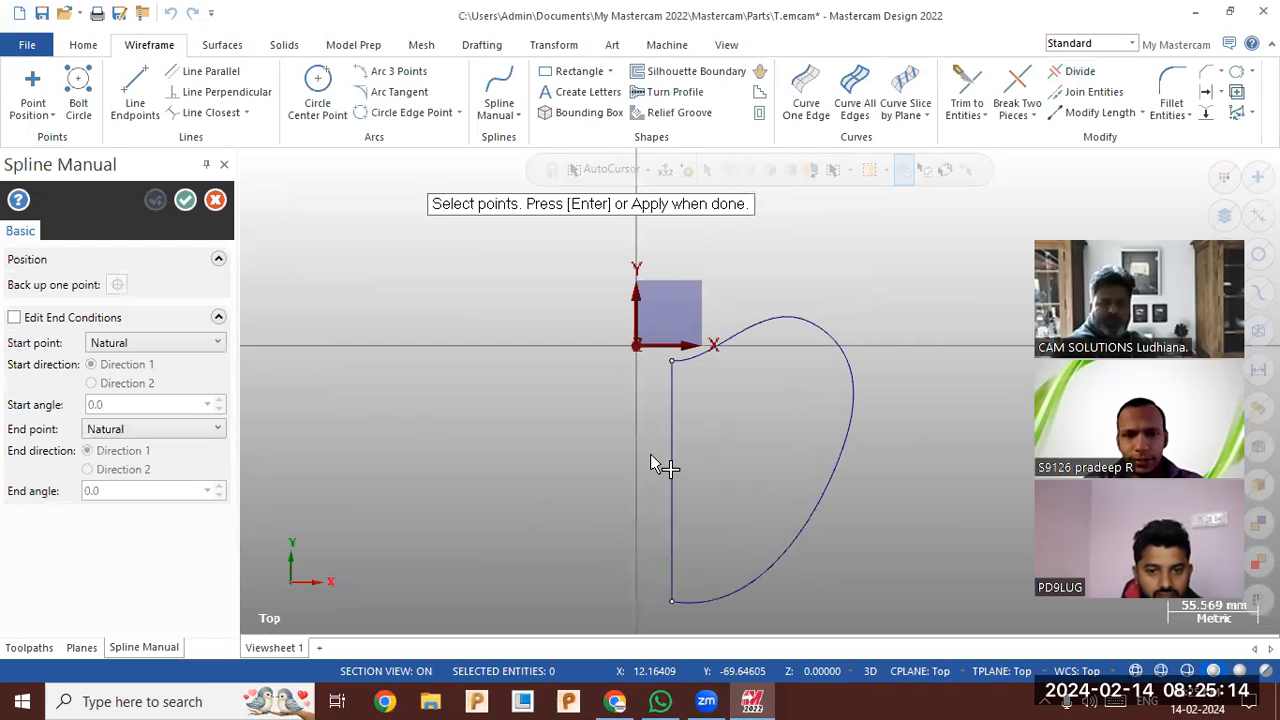
click(651, 456)
click(692, 447)
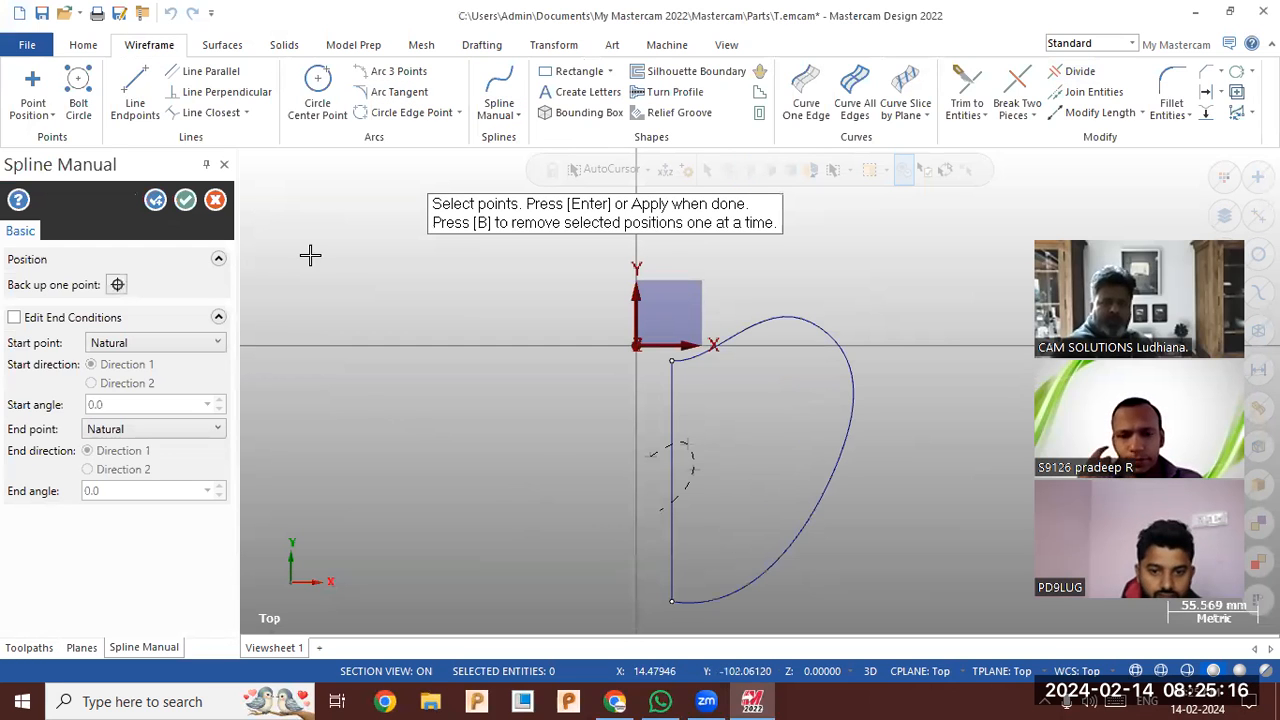
click(191, 209)
click(1056, 76)
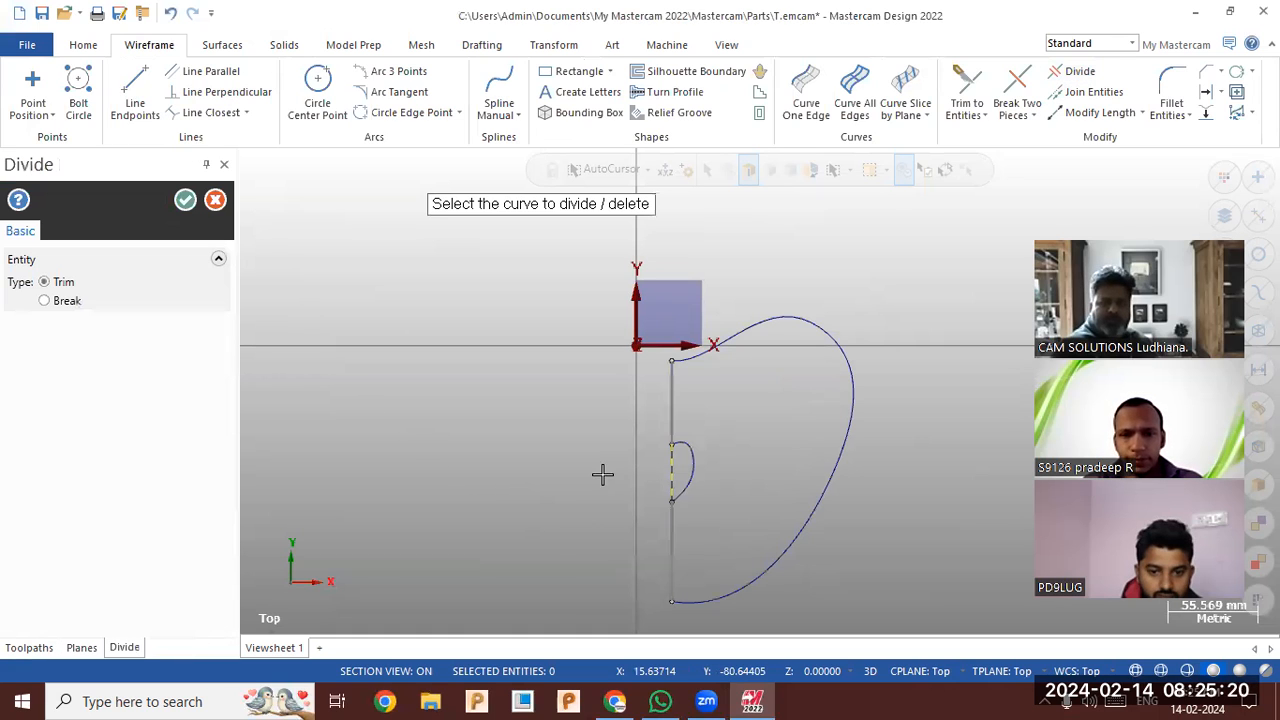
scroll(412, 324, down, 1)
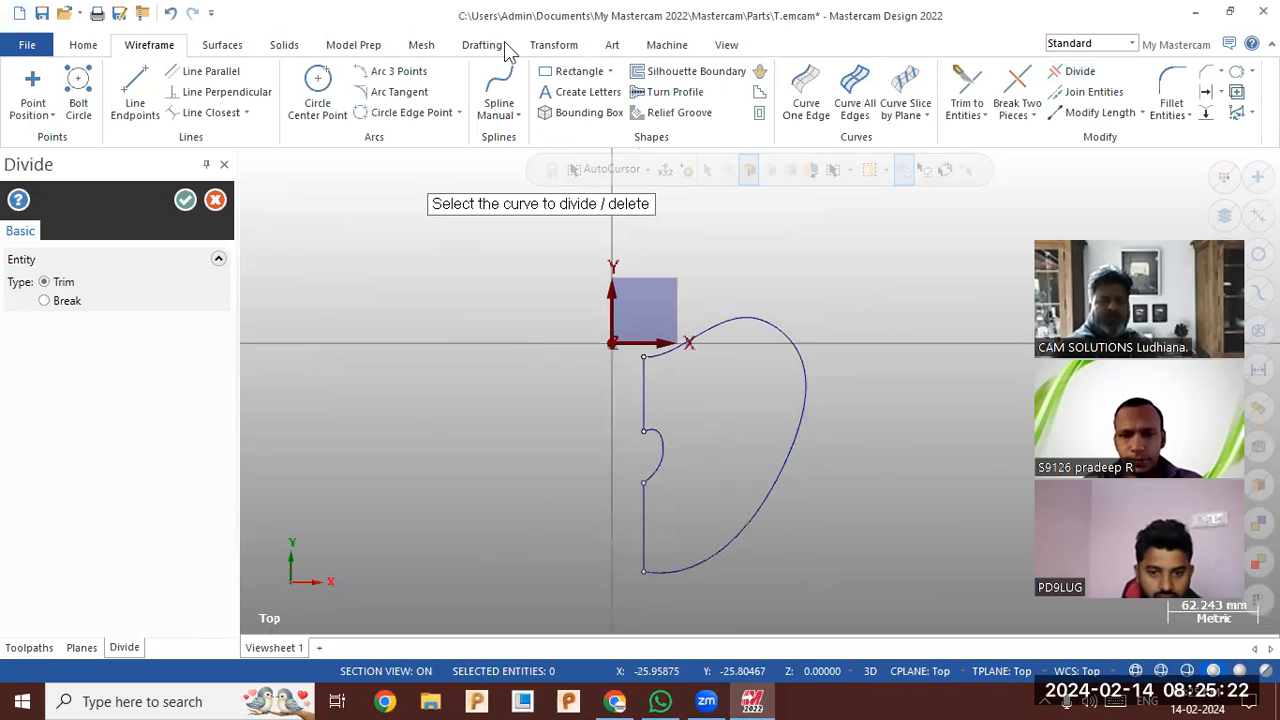
- Move the whole profile to the origin, using the upper end of its vertical line as the reference point
click(558, 45)
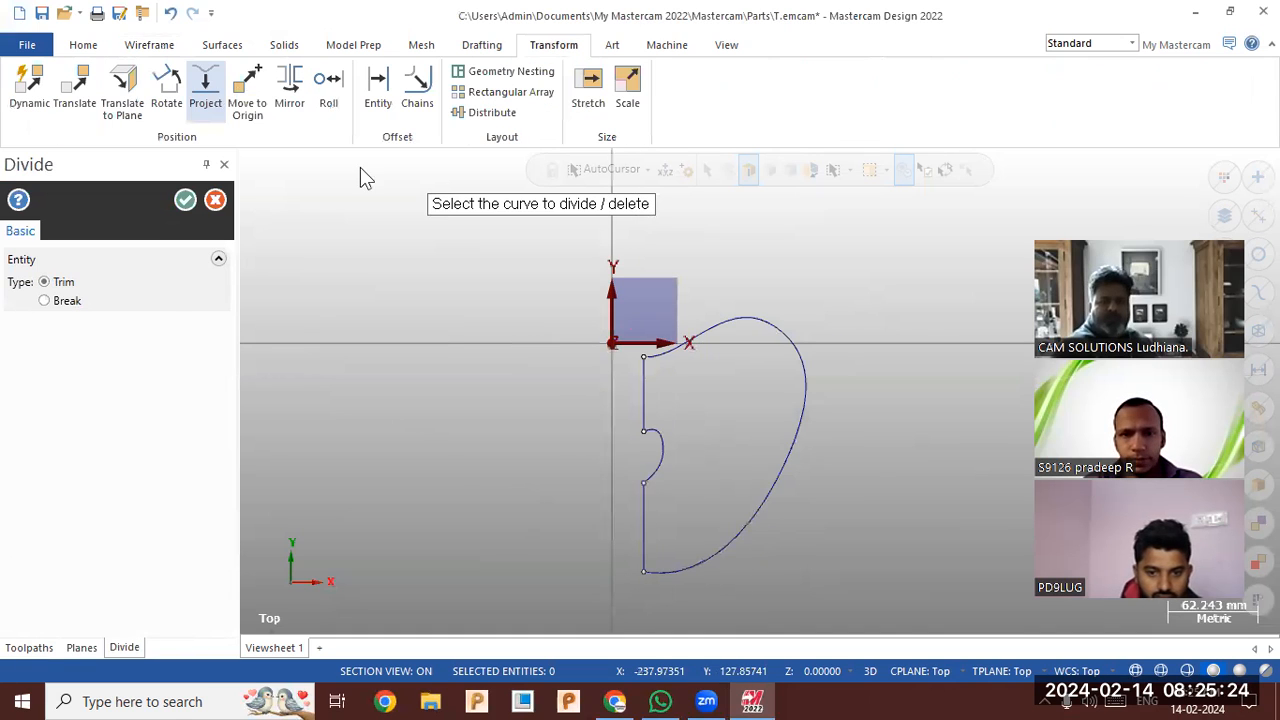
click(644, 357)
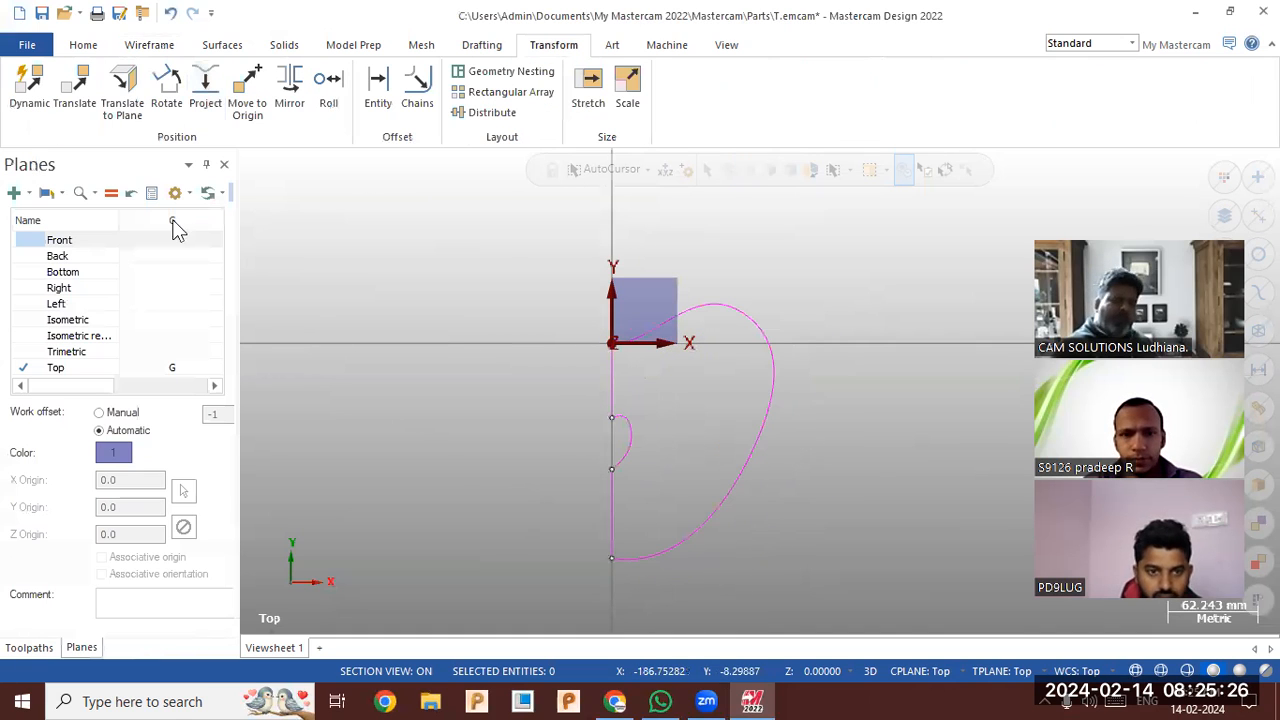
- Revolve the closed spline profile from 0 to 270 degrees about its lower vertical segment as a new solid body
click(290, 45)
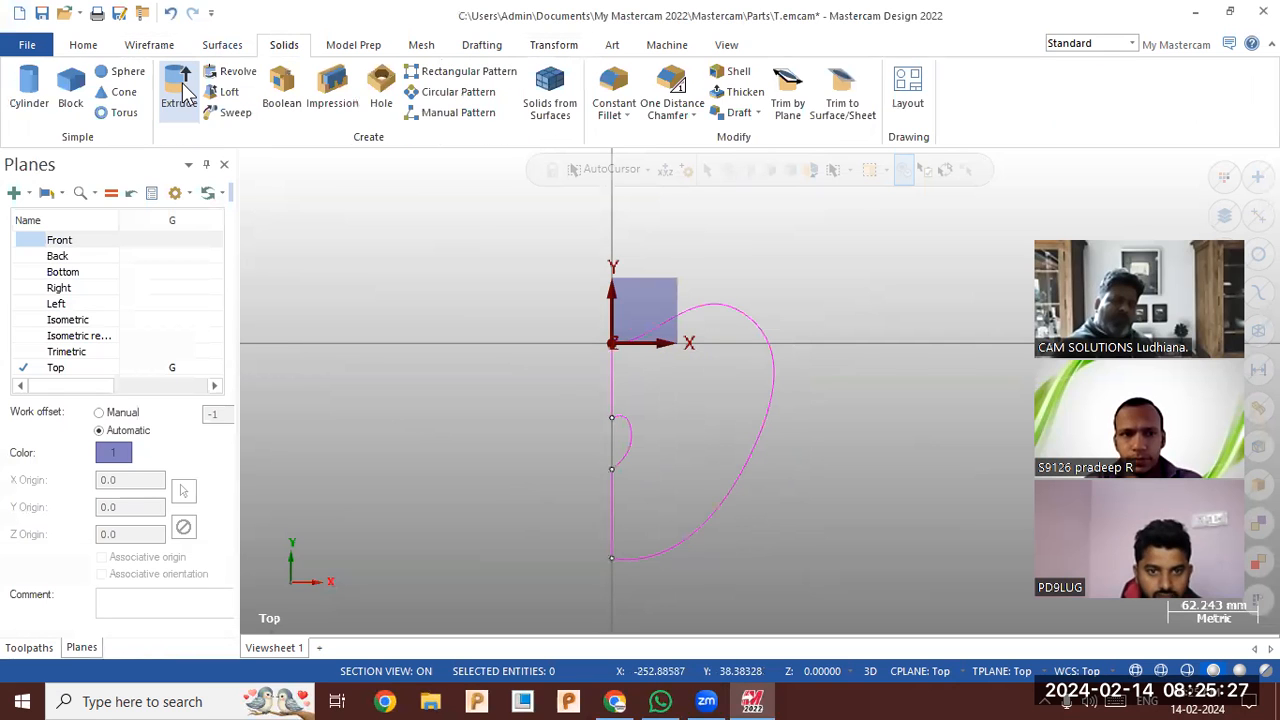
click(232, 72)
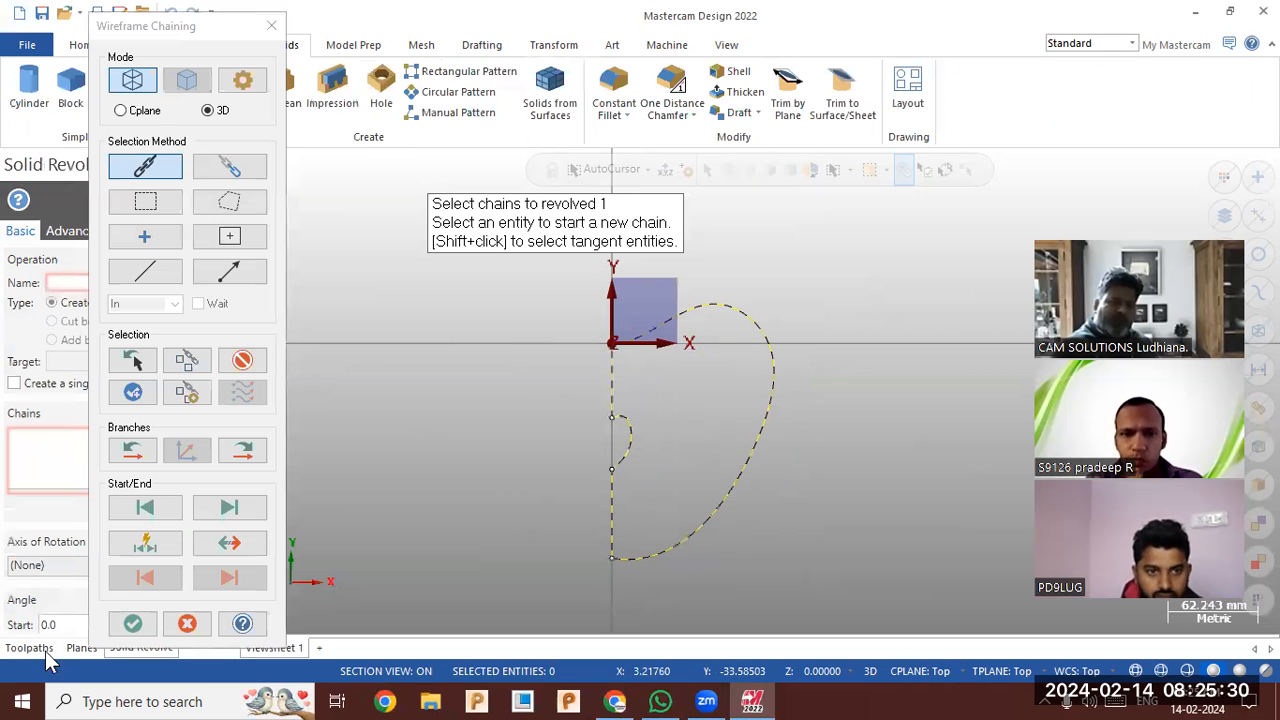
click(129, 621)
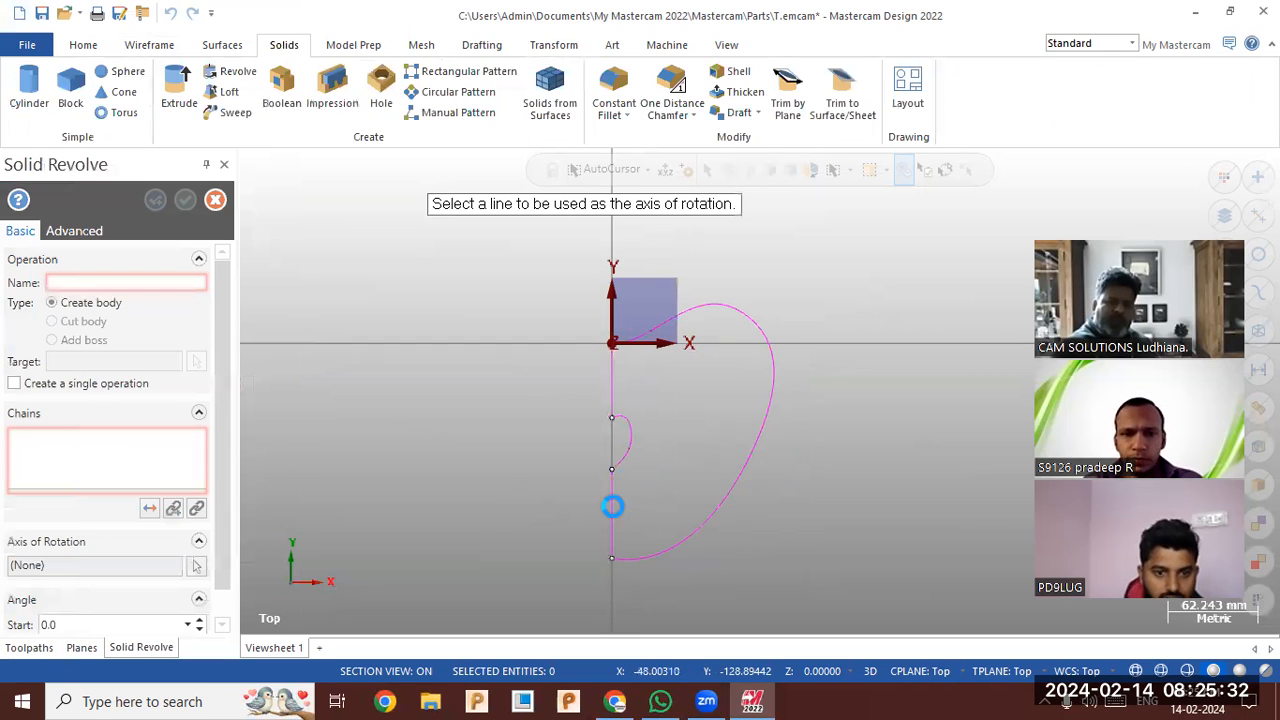
click(611, 506)
middle_drag(452, 459, 379, 436)
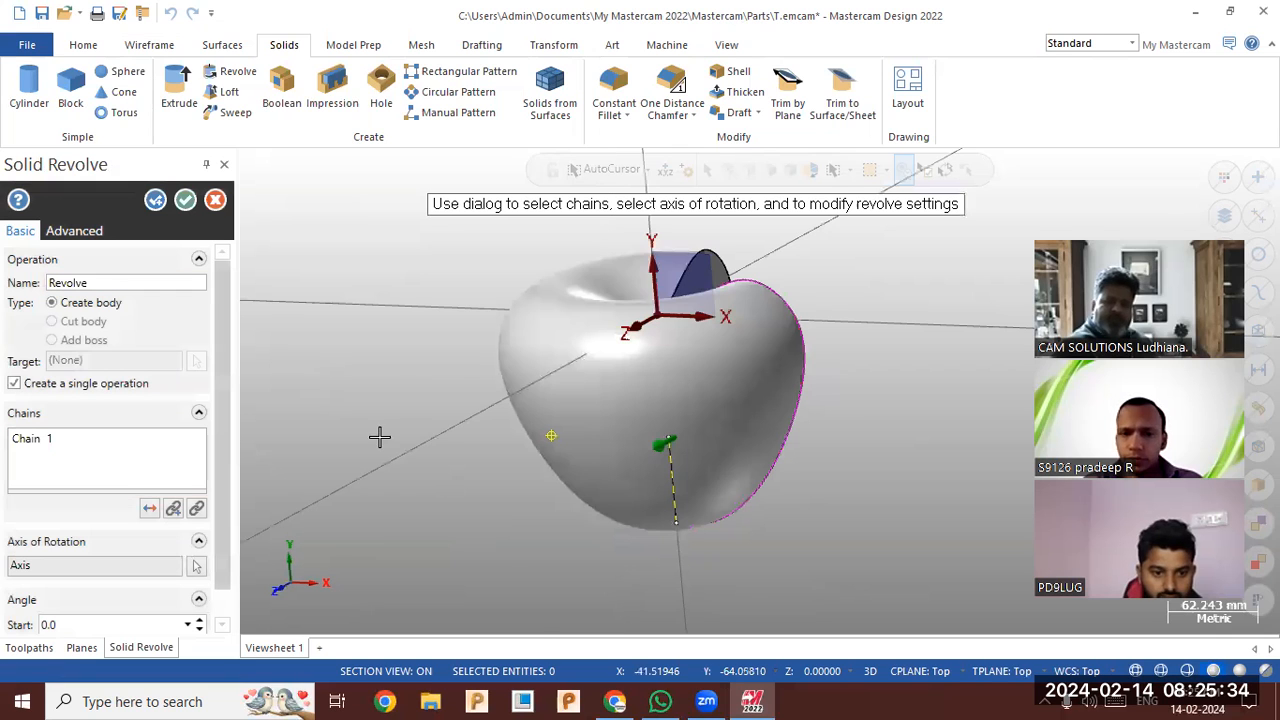
middle_drag(280, 459, 715, 404)
middle_drag(557, 425, 617, 445)
scroll(588, 452, down, 1)
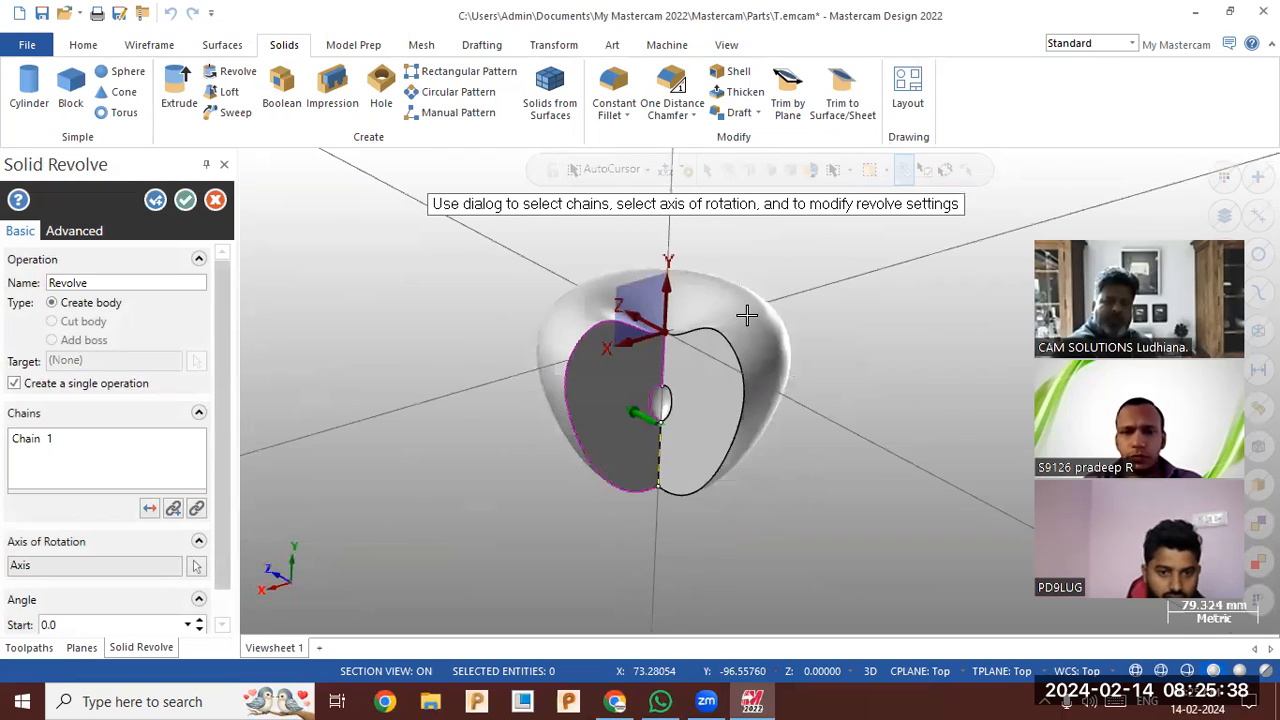
scroll(744, 308, up, 1)
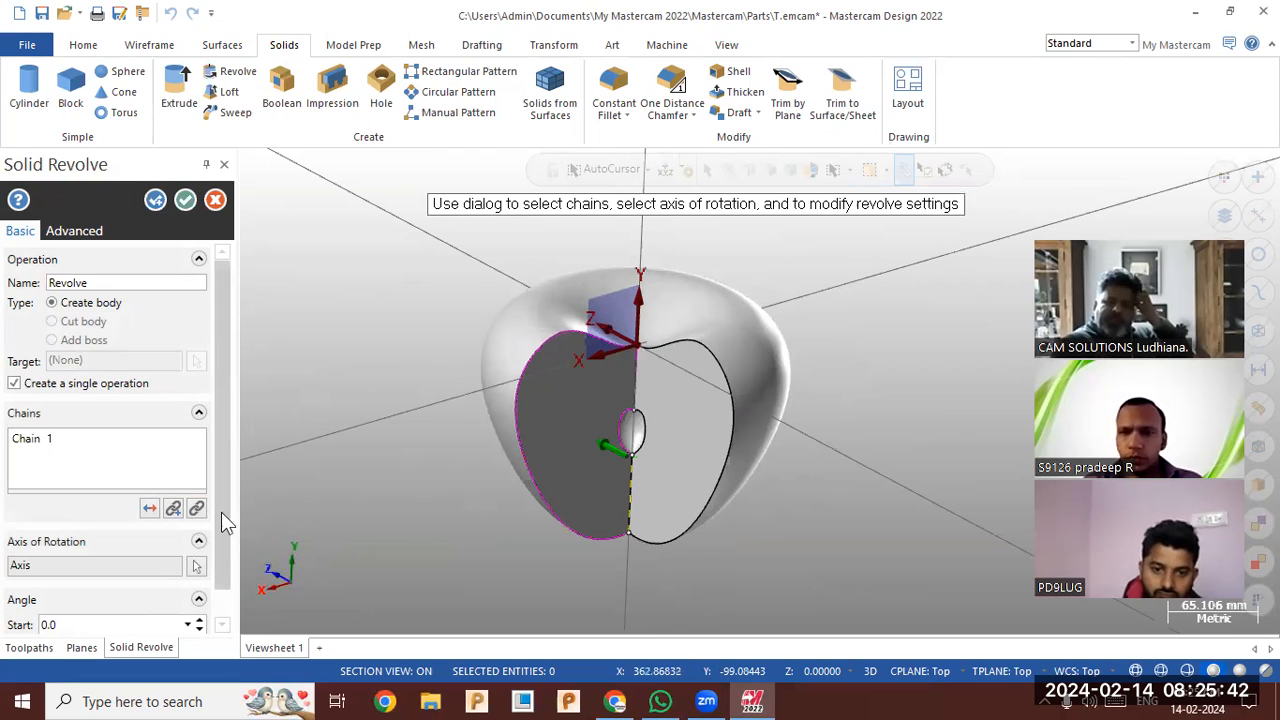
scroll(223, 517, down, 1)
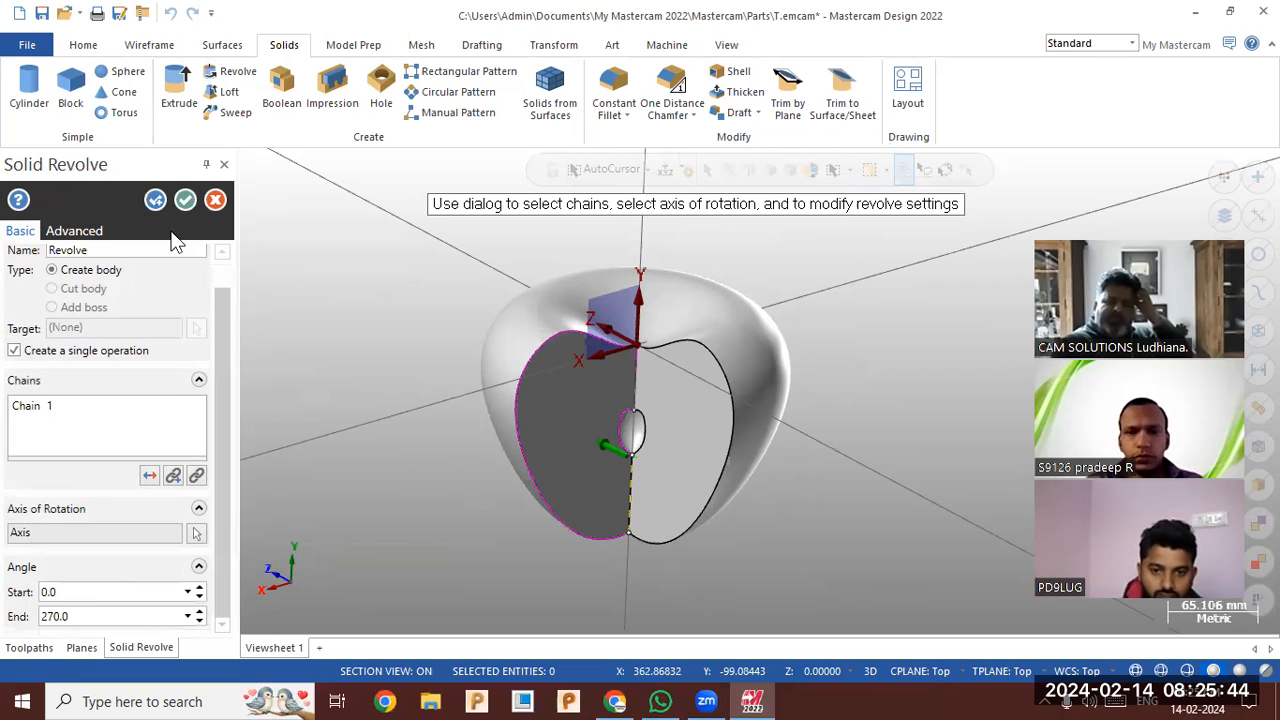
click(185, 200)
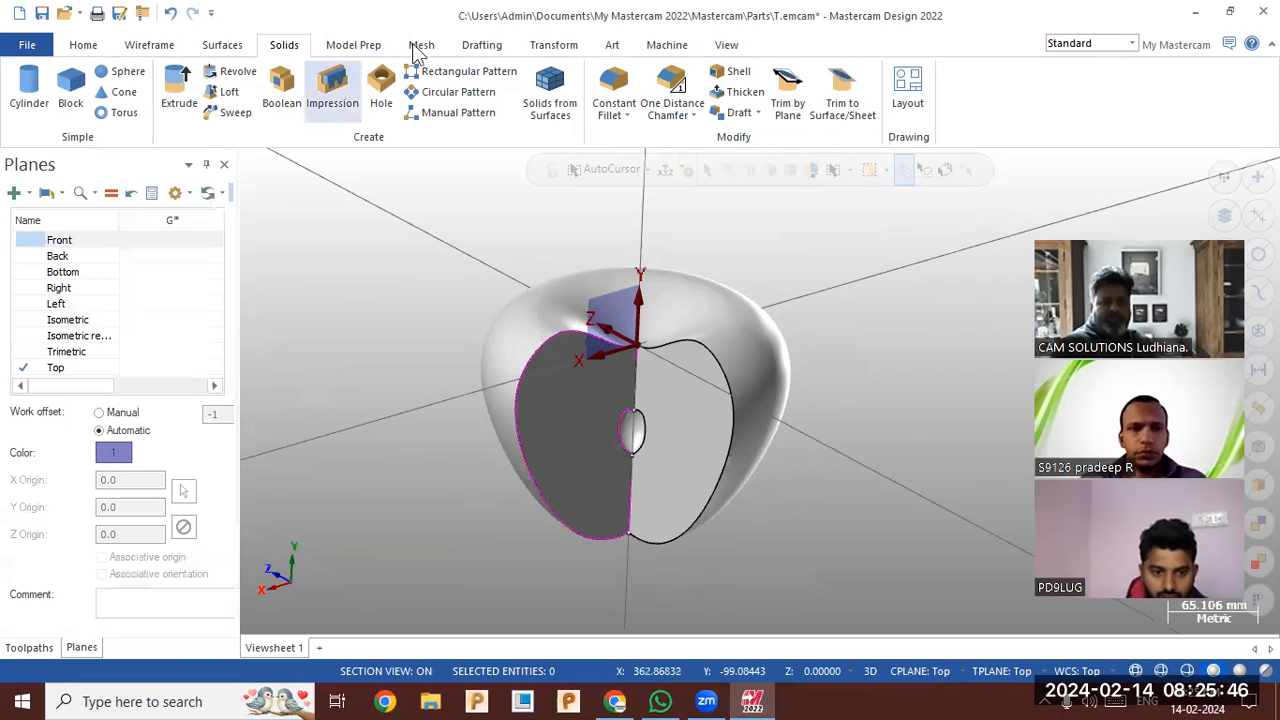
- Turn on the Material appearance and inspect the revolved solid's outer surface and cut faces
click(419, 48)
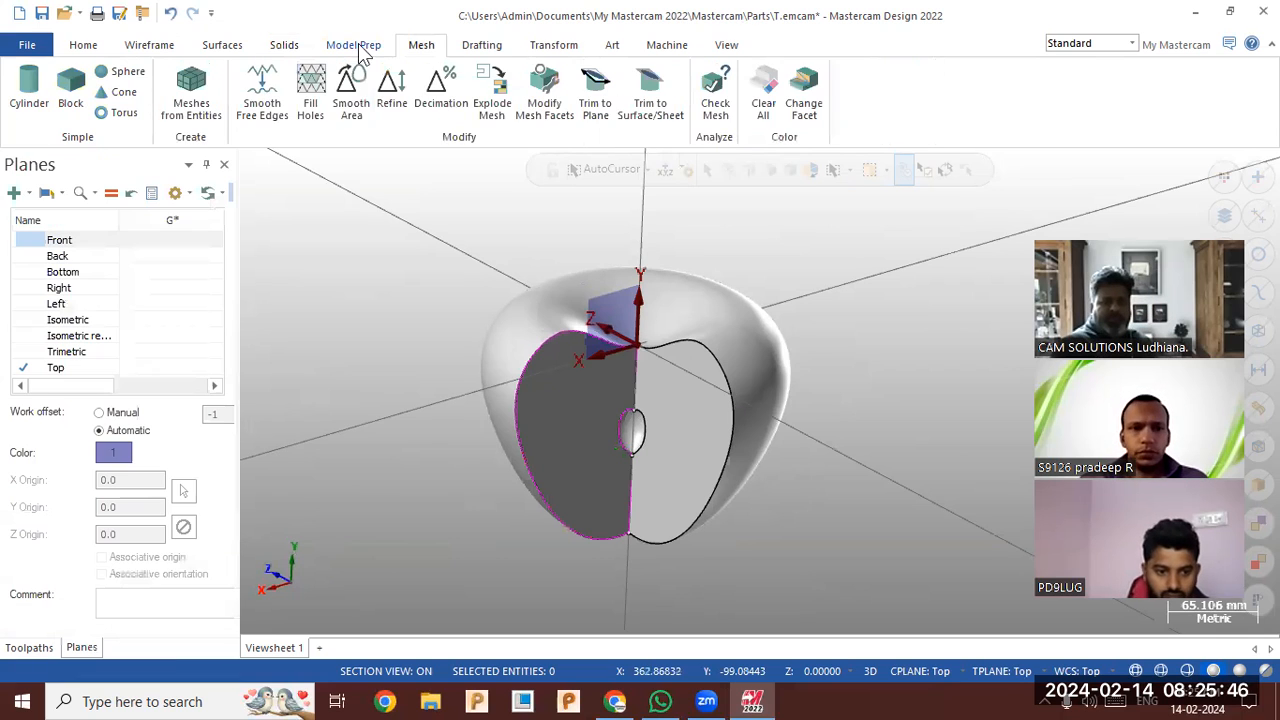
click(727, 46)
click(395, 114)
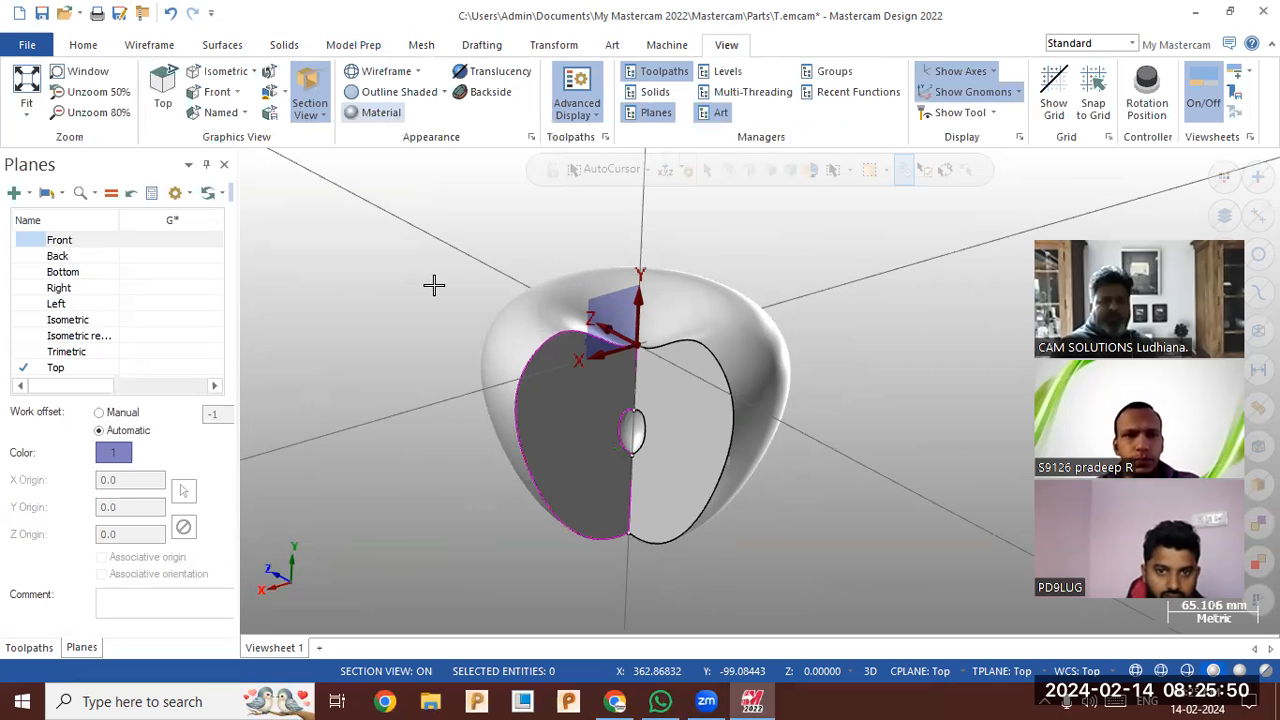
middle_drag(424, 312, 484, 313)
middle_drag(707, 234, 704, 253)
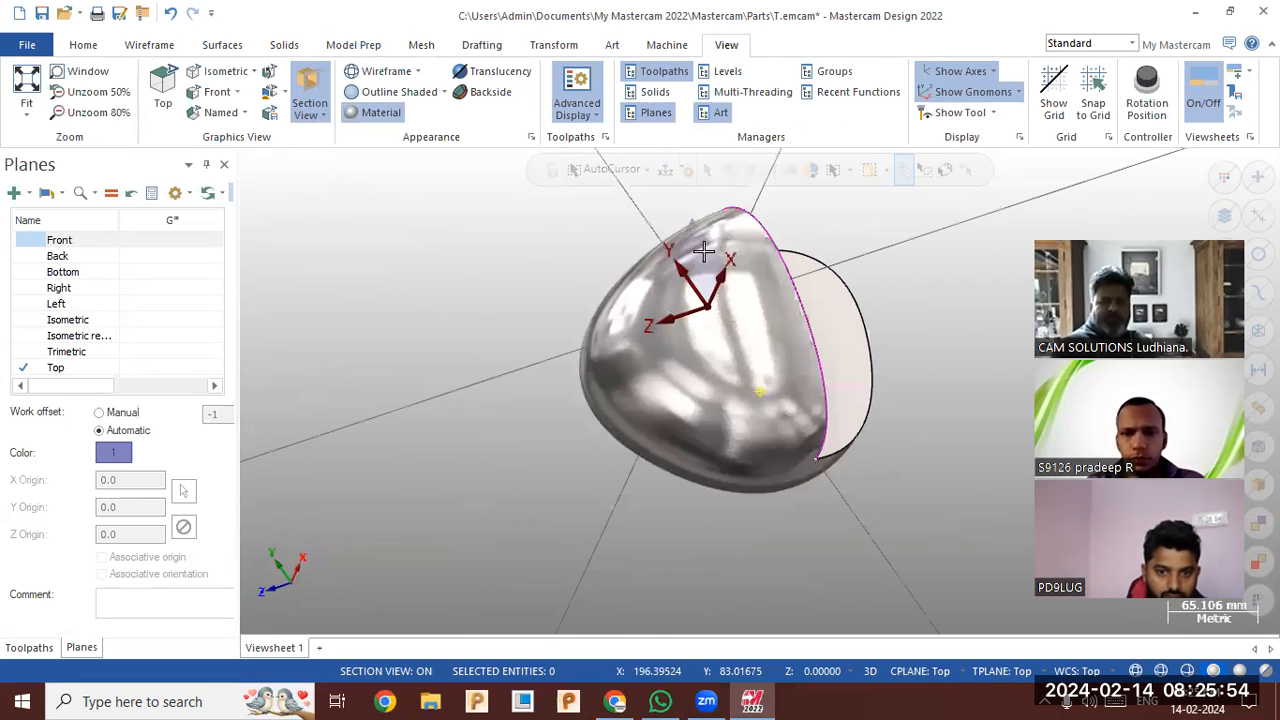
middle_drag(447, 293, 432, 378)
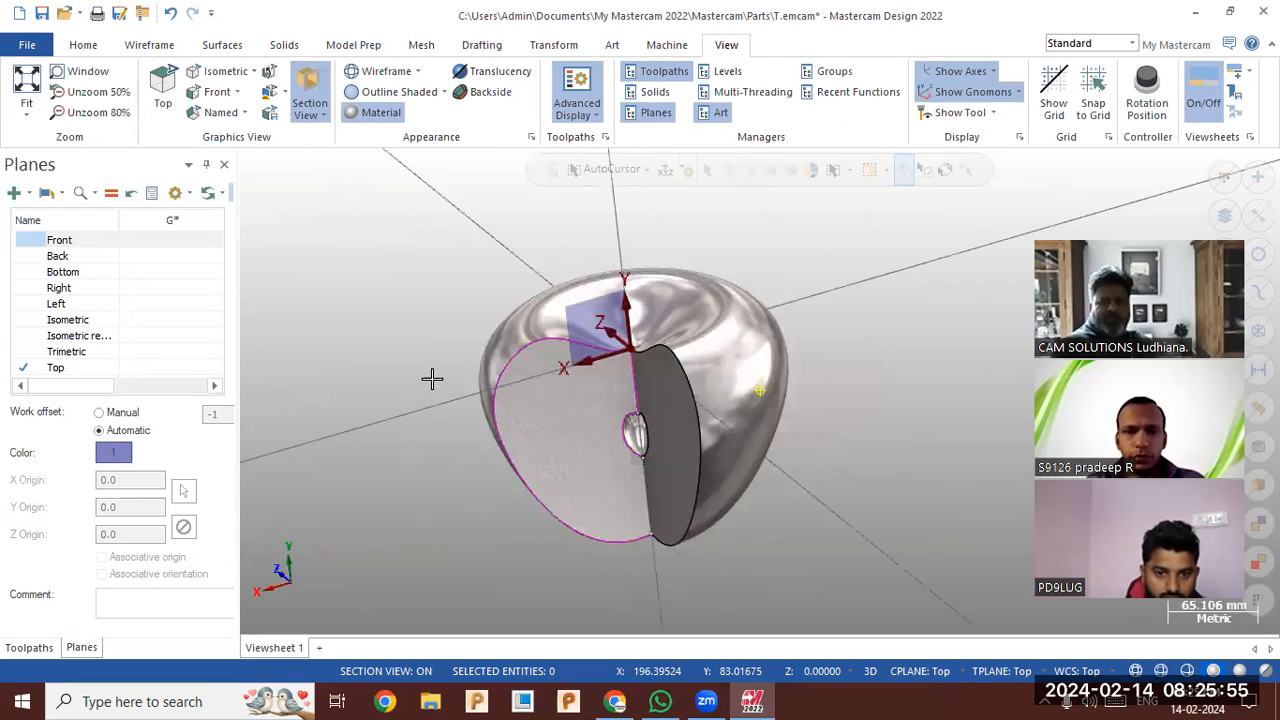
middle_drag(707, 346, 727, 346)
- Colour the entire revolved solid red and inspect its outer surface, cut faces and inner cavity
click(731, 343)
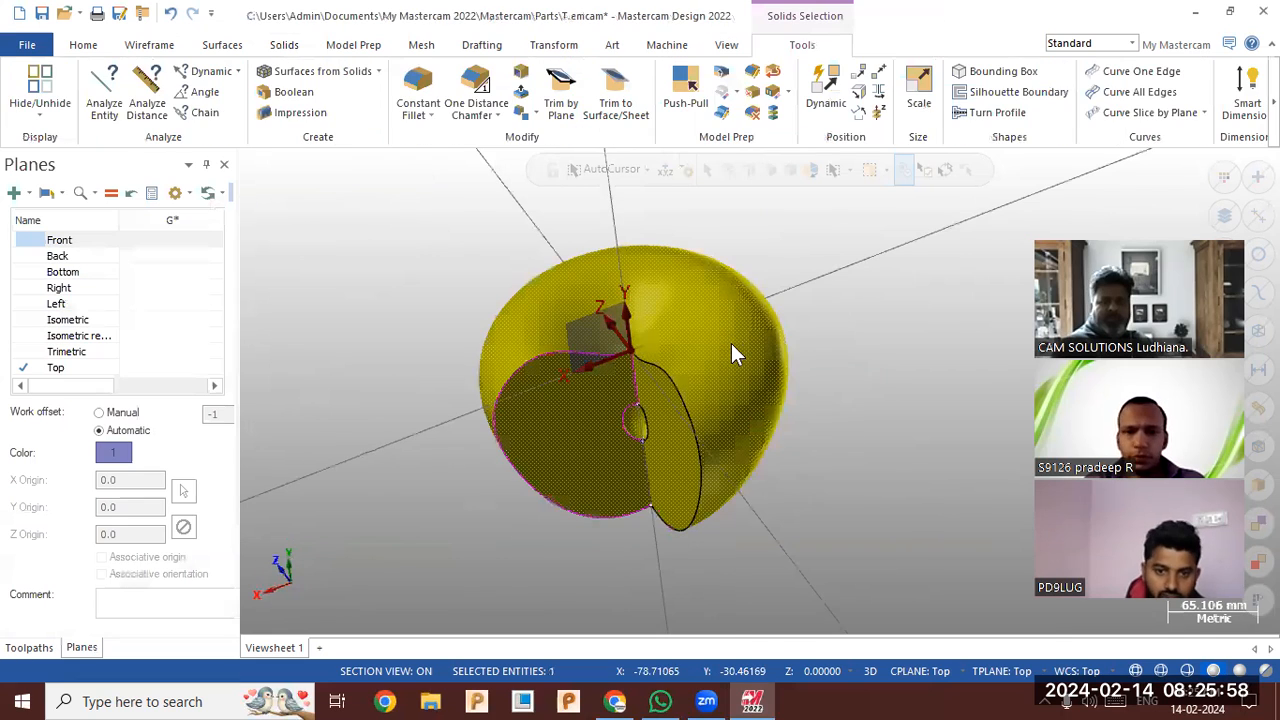
right_click(731, 343)
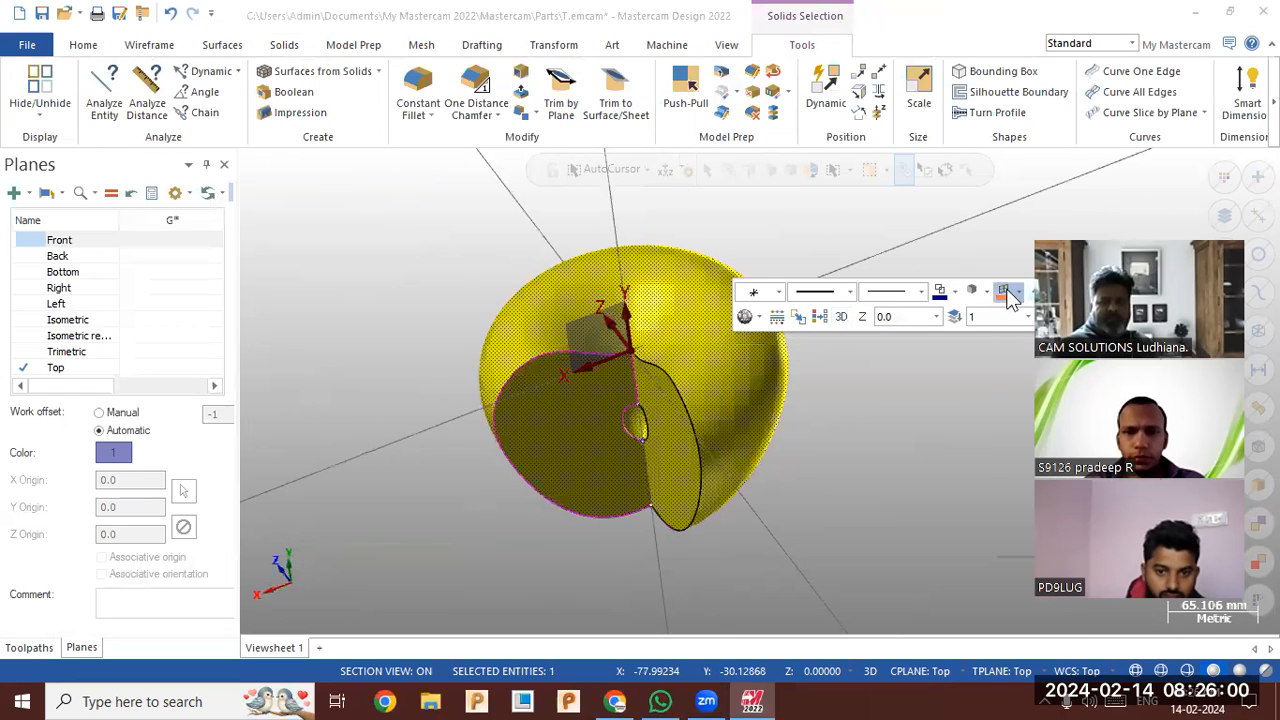
click(1015, 292)
click(1023, 335)
click(800, 388)
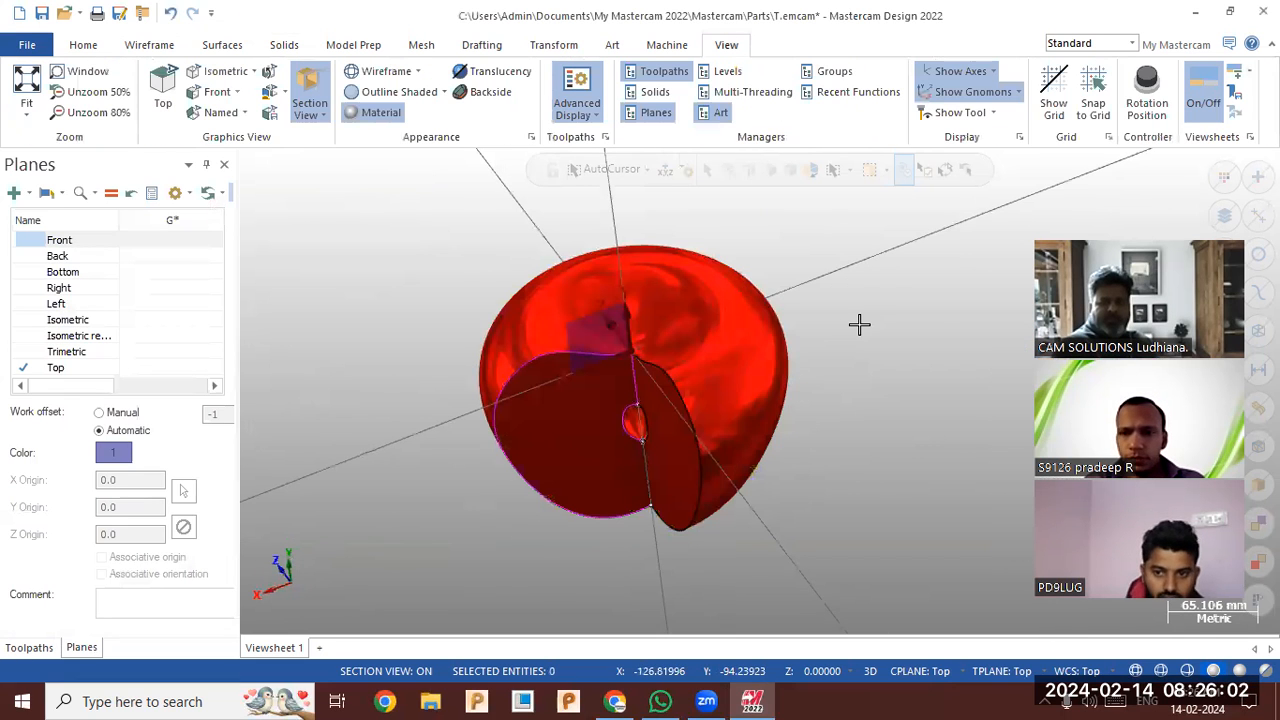
mouse_move(919, 328)
middle_down()
mouse_move(977, 337)
mouse_move(870, 343)
middle_up()
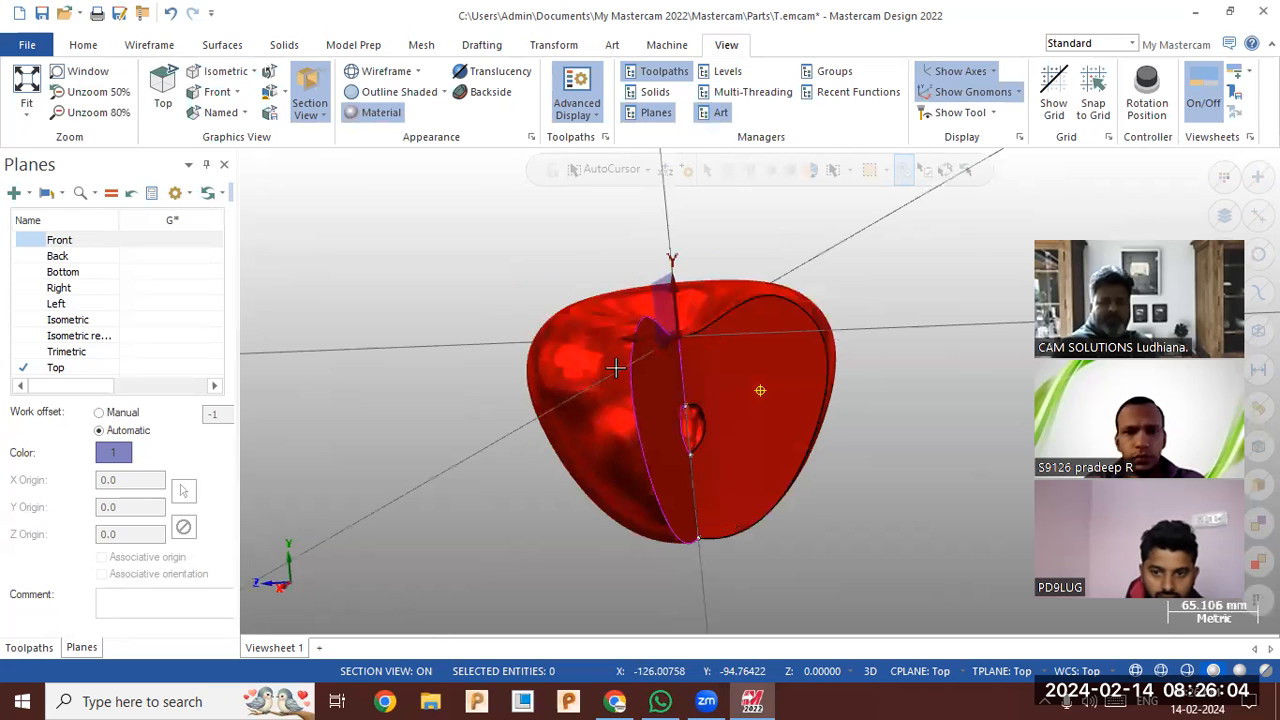
middle_drag(598, 398, 689, 370)
mouse_move(919, 375)
middle_down()
mouse_move(896, 418)
mouse_move(893, 402)
middle_up()
mouse_move(794, 469)
middle_down()
mouse_move(664, 492)
mouse_move(668, 433)
middle_up()
middle_drag(749, 463, 578, 481)
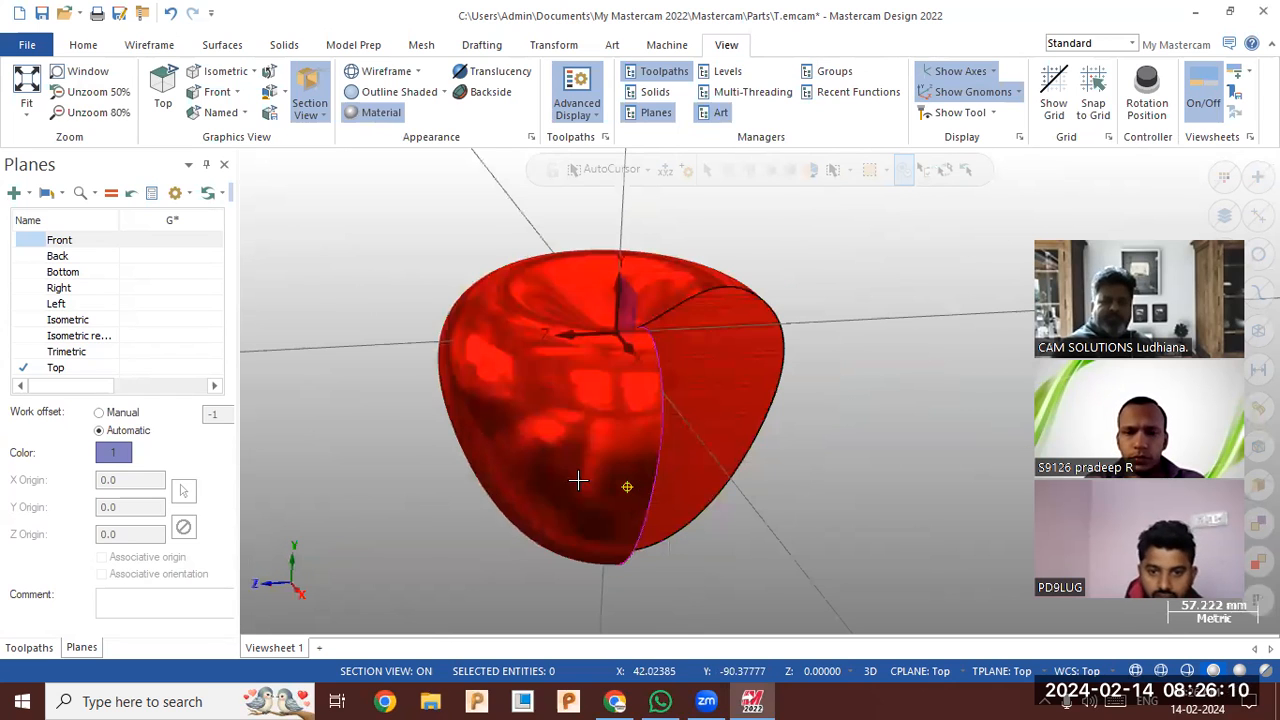
middle_drag(476, 483, 523, 300)
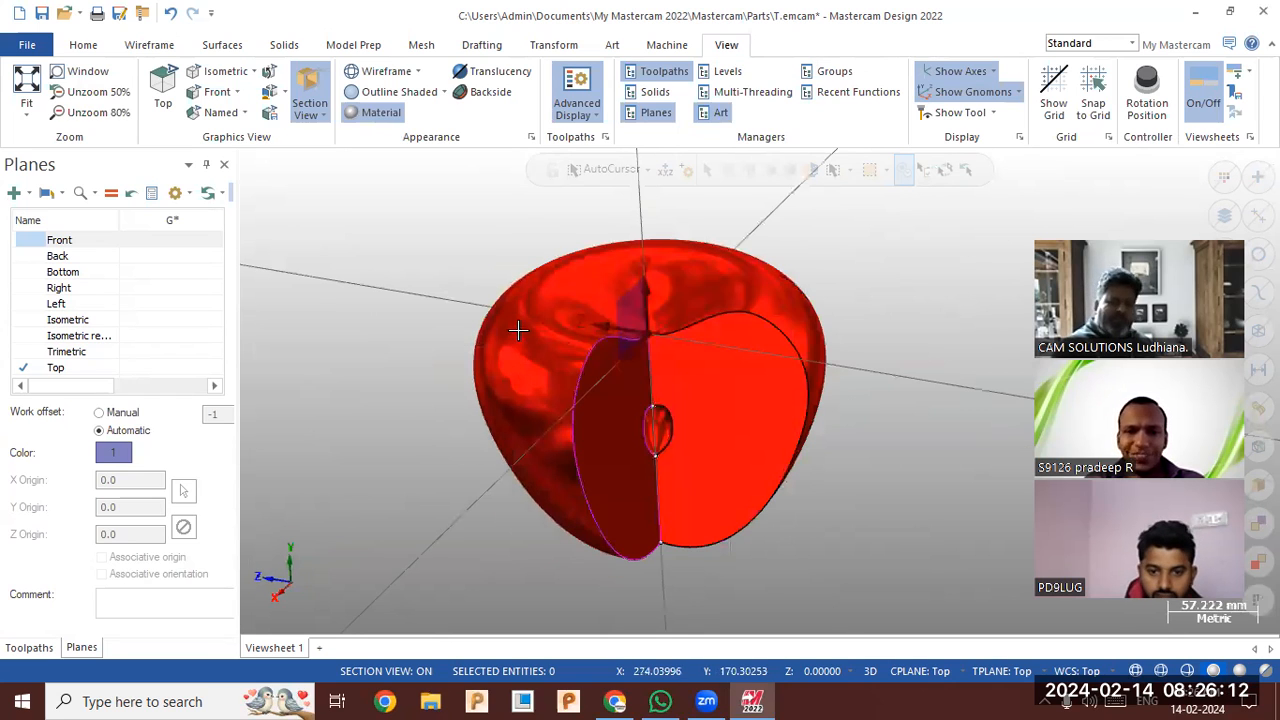
- Start a new empty part file
click(517, 329)
click(20, 14)
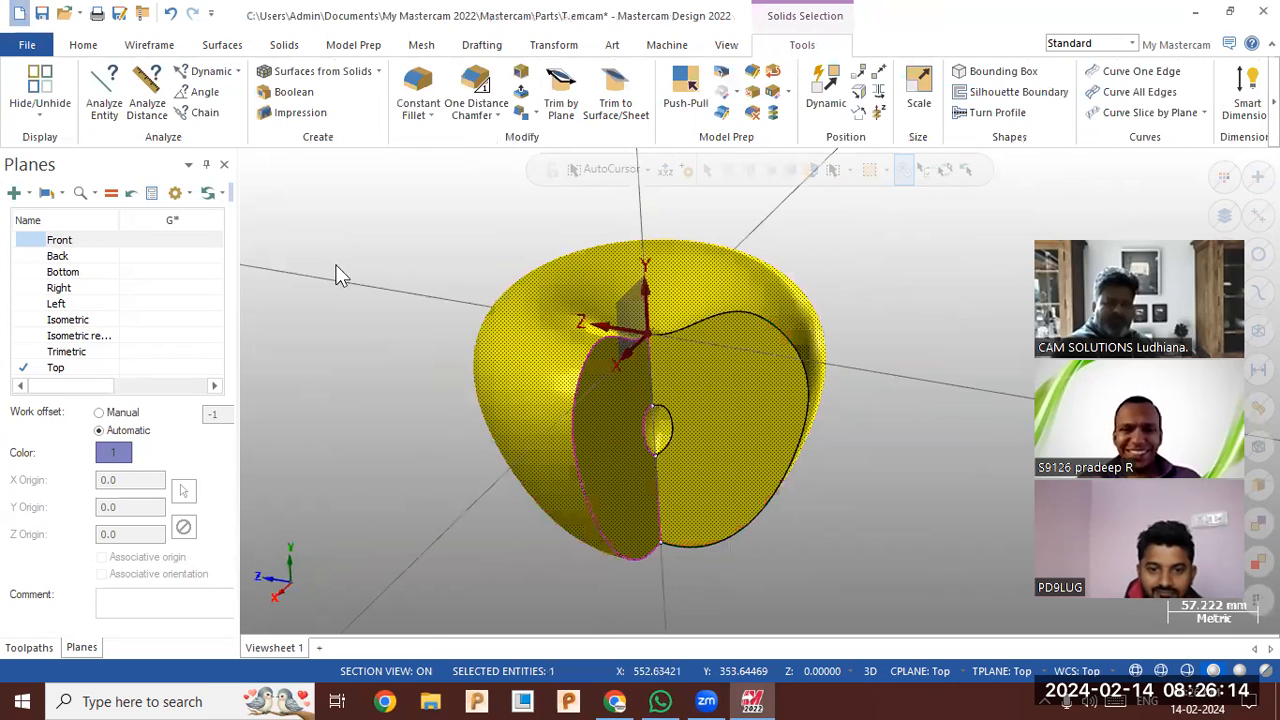
click(694, 386)
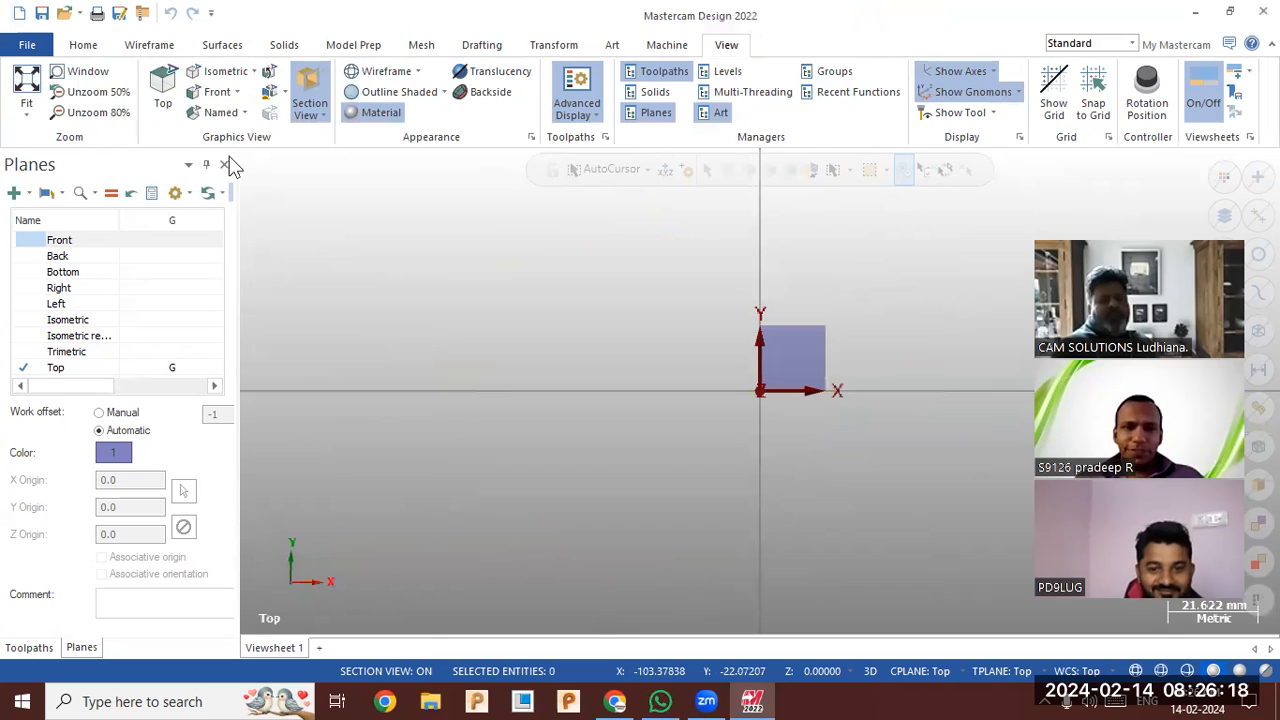
- Draw a line about 196.7 mm long from the origin along the X axis, and a vertical line about 25.3 mm up from its end
click(152, 46)
click(134, 106)
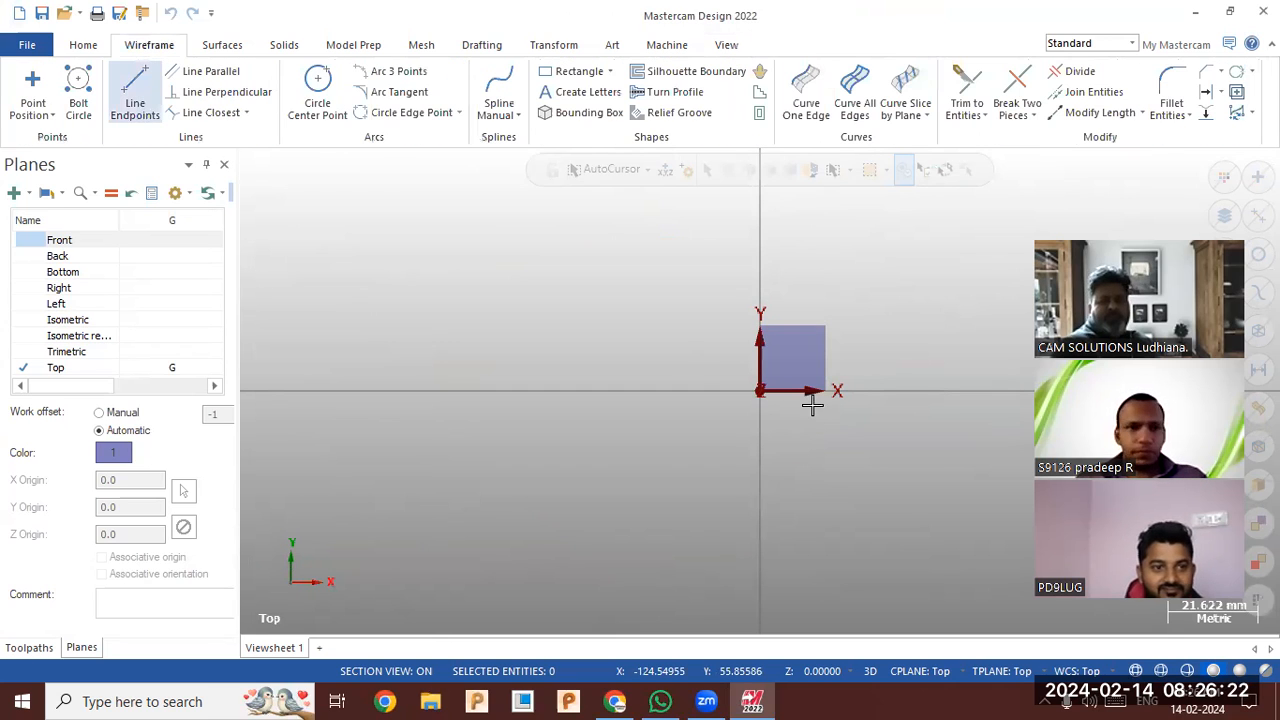
scroll(331, 495, down, 3)
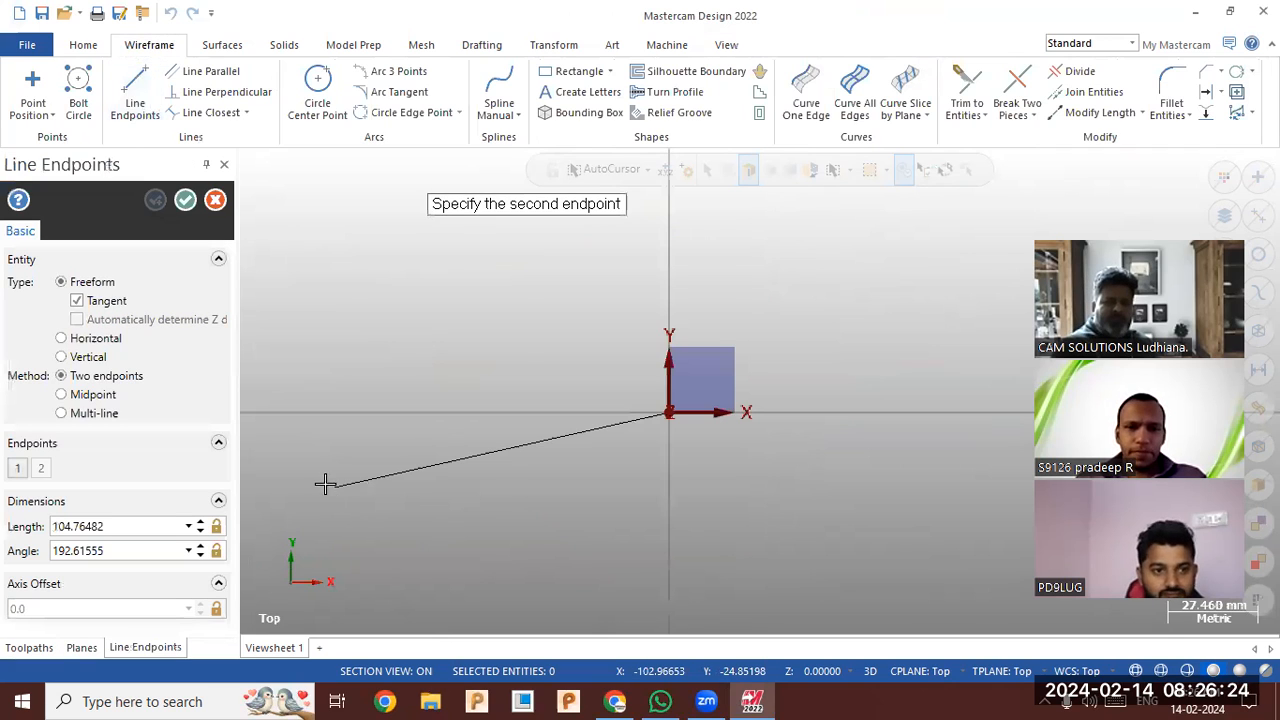
click(899, 447)
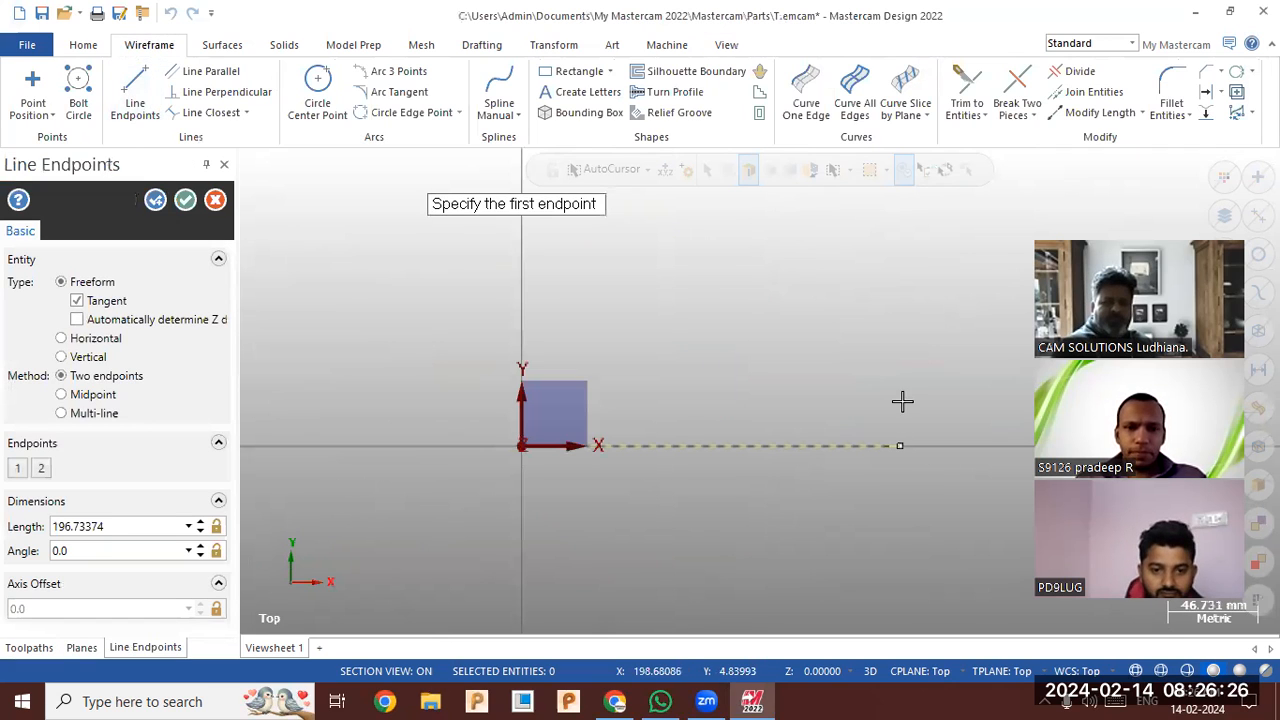
click(900, 446)
click(901, 397)
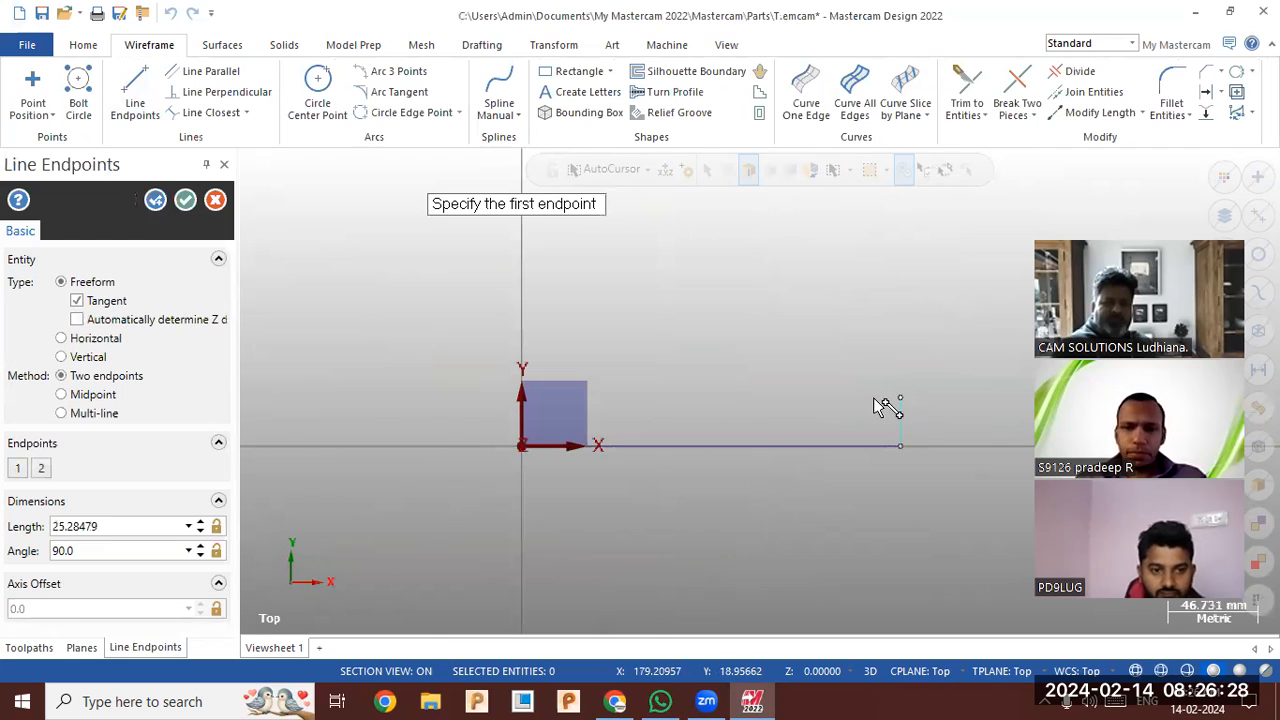
- Continue the stepped outline with horizontal, sloping and horizontal lines back towards the Y axis, and draw a vertical line about 73 mm up from the origin
click(805, 397)
click(704, 336)
click(705, 336)
click(524, 336)
click(522, 446)
click(521, 305)
- Fillet the corner between the upper horizontal line and the vertical line on the Y axis with a Normal, trimmed fillet of about 11 mm radius
click(1171, 100)
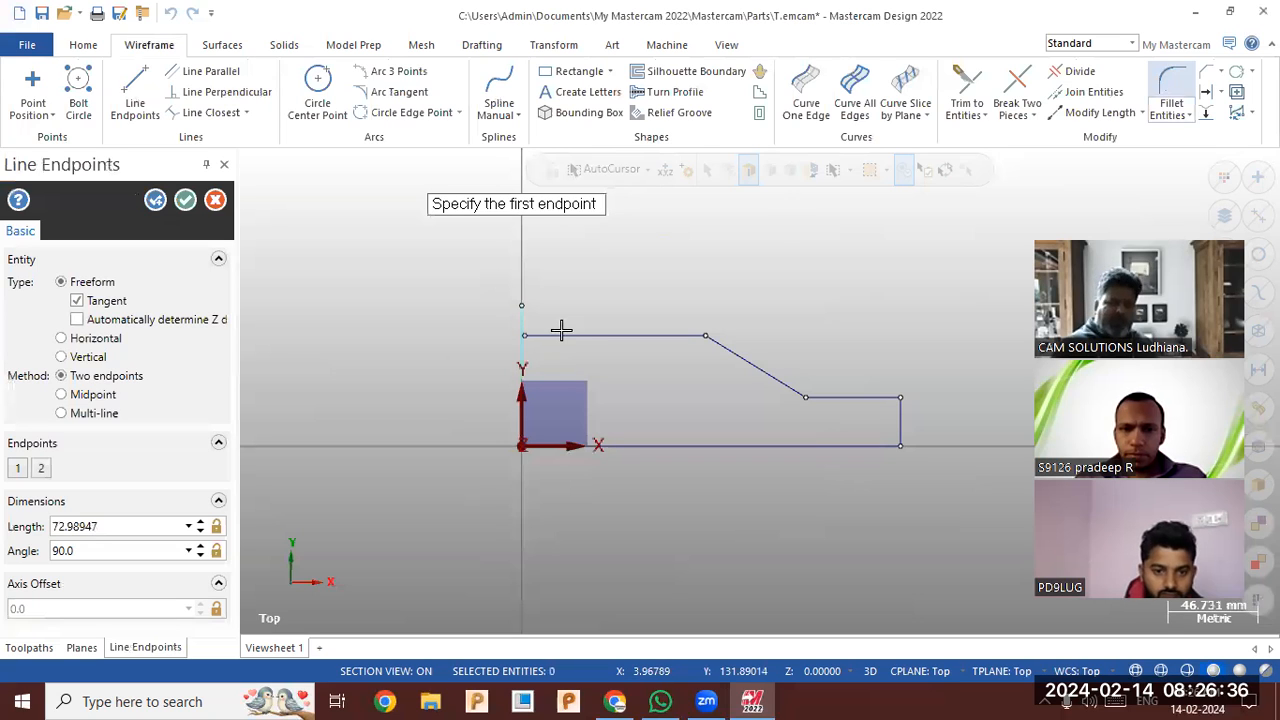
click(88, 320)
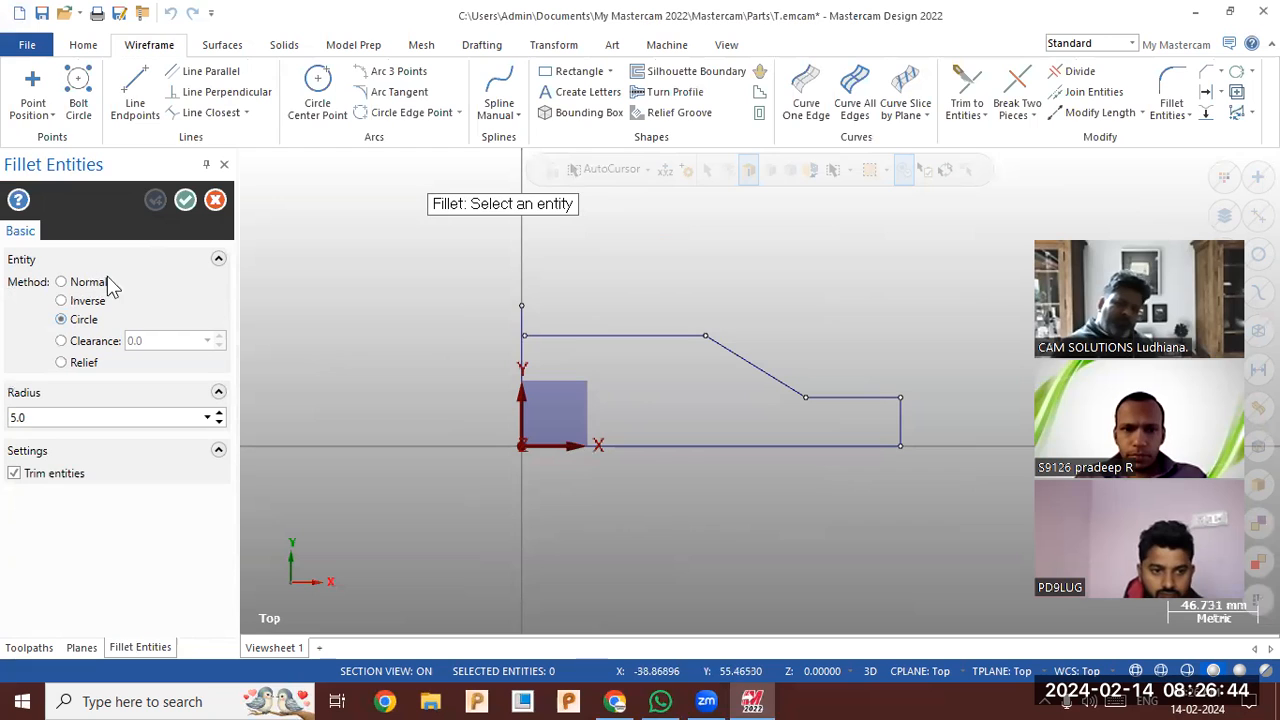
click(562, 334)
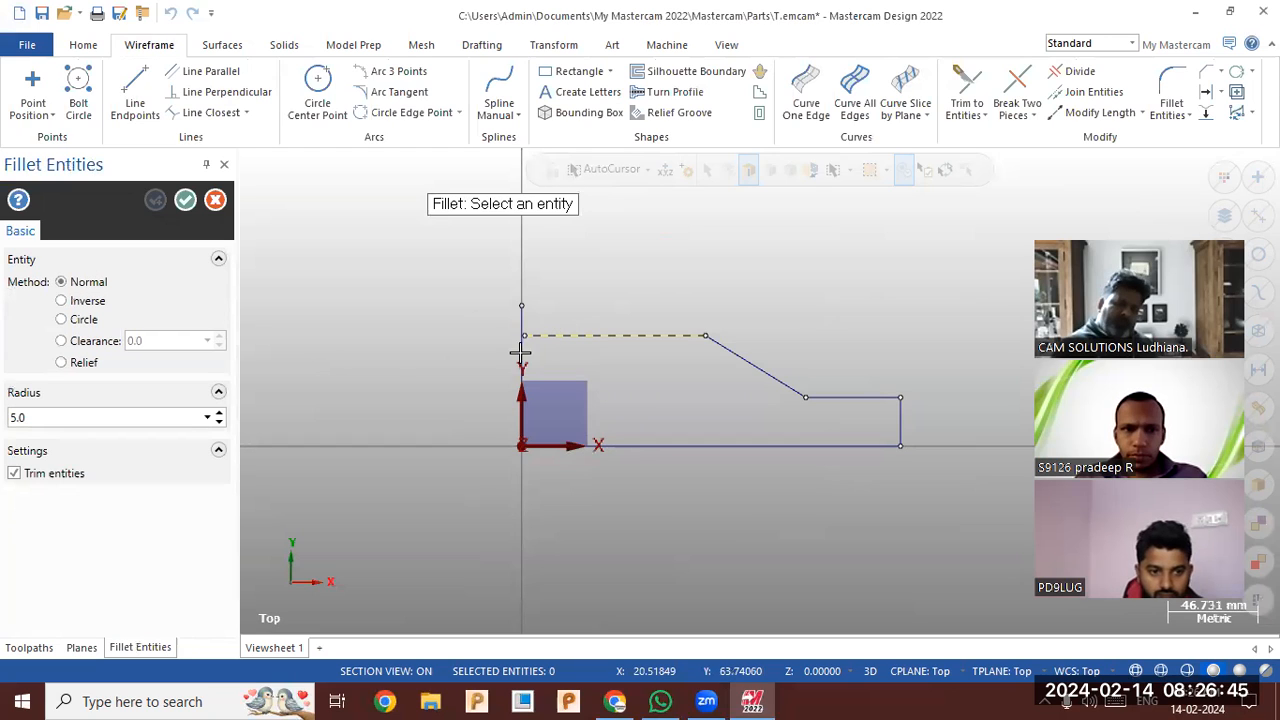
click(219, 413)
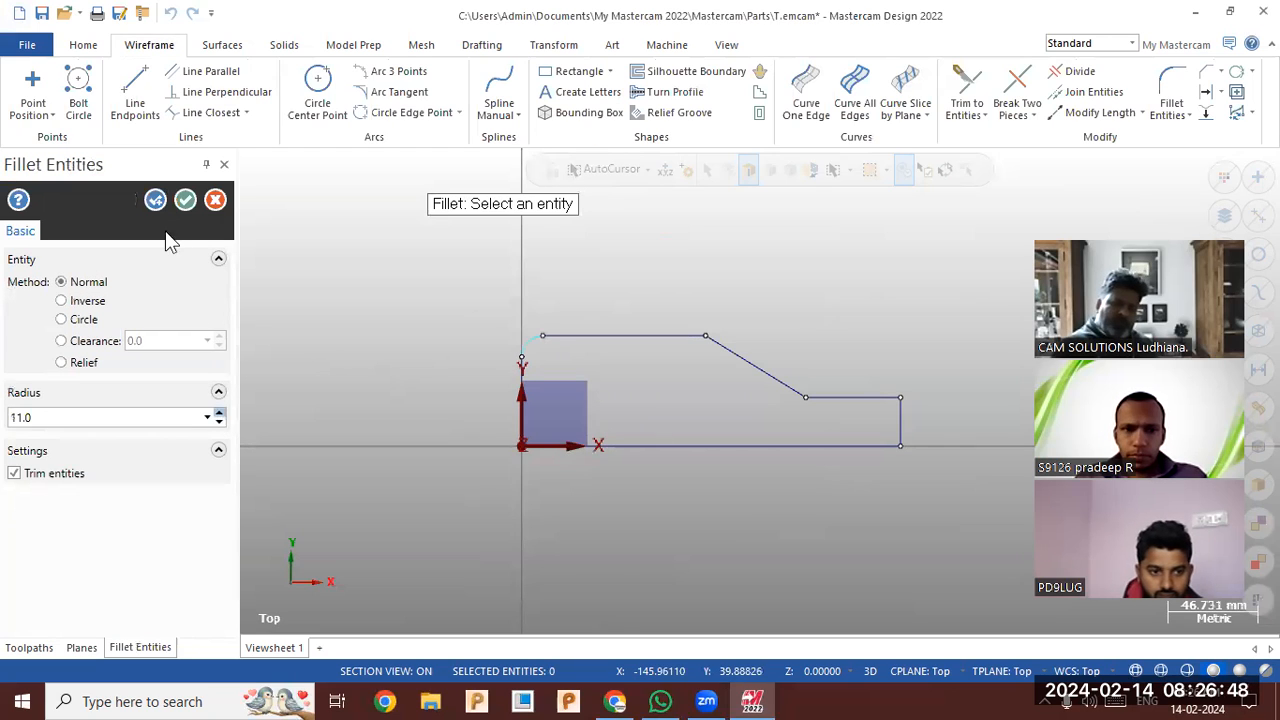
key(Return)
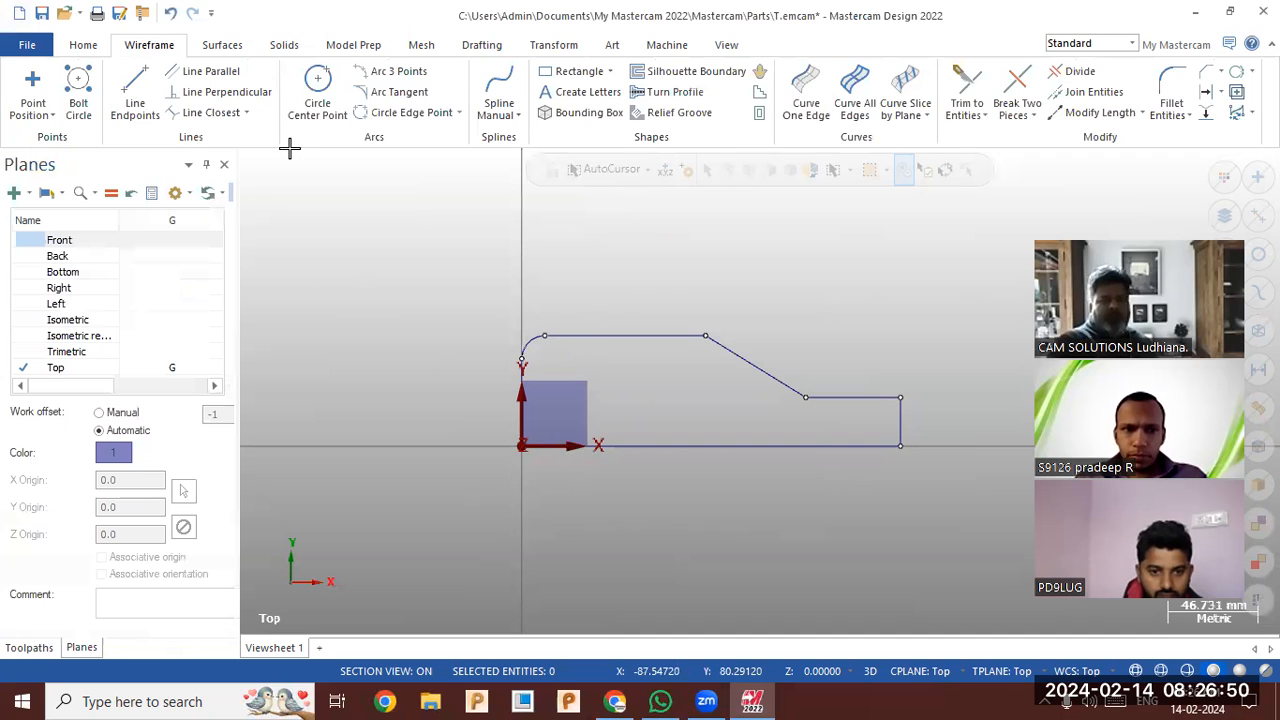
- Revolve the closed stepped profile into a new solid body about its long line on the X axis
click(284, 47)
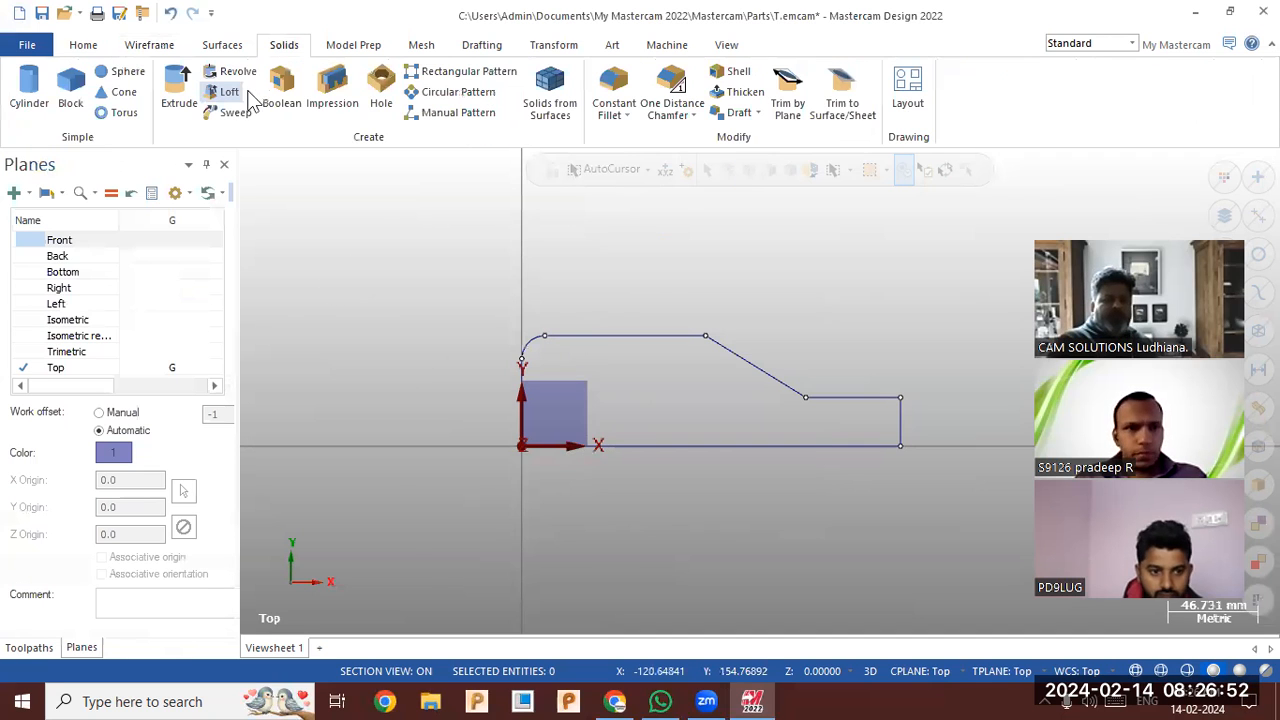
click(232, 72)
click(668, 445)
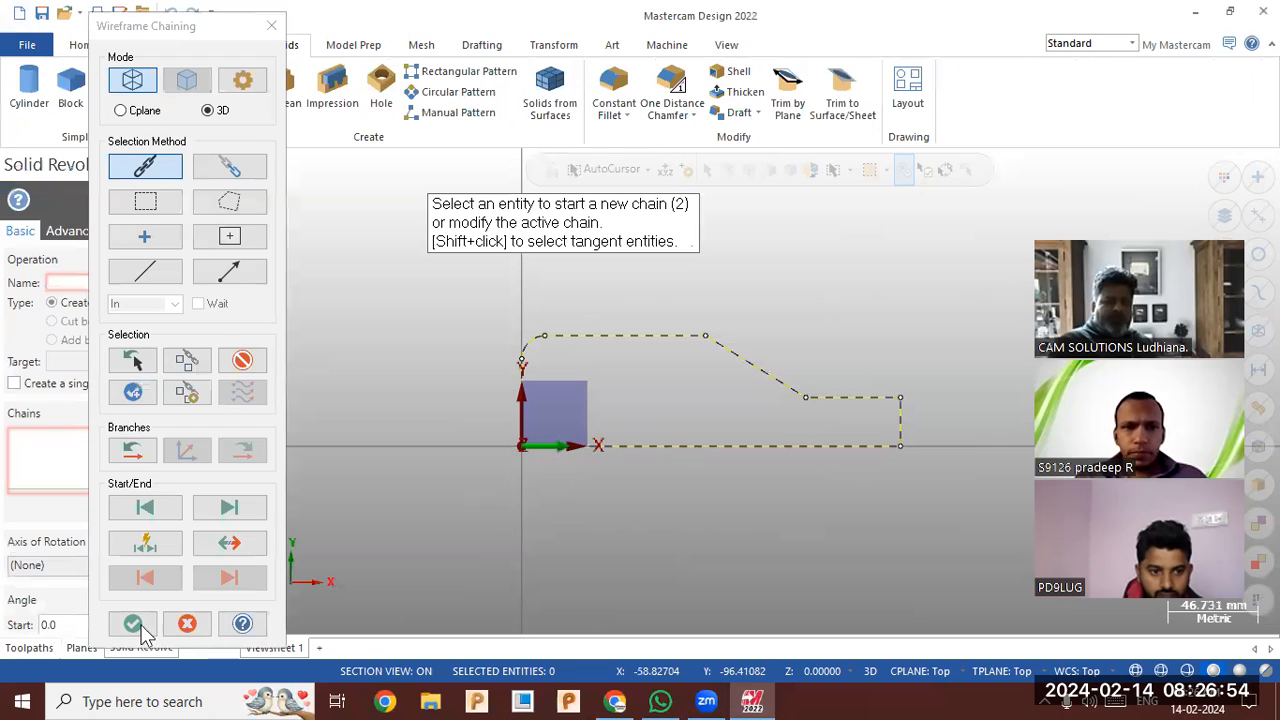
key(Return)
click(657, 447)
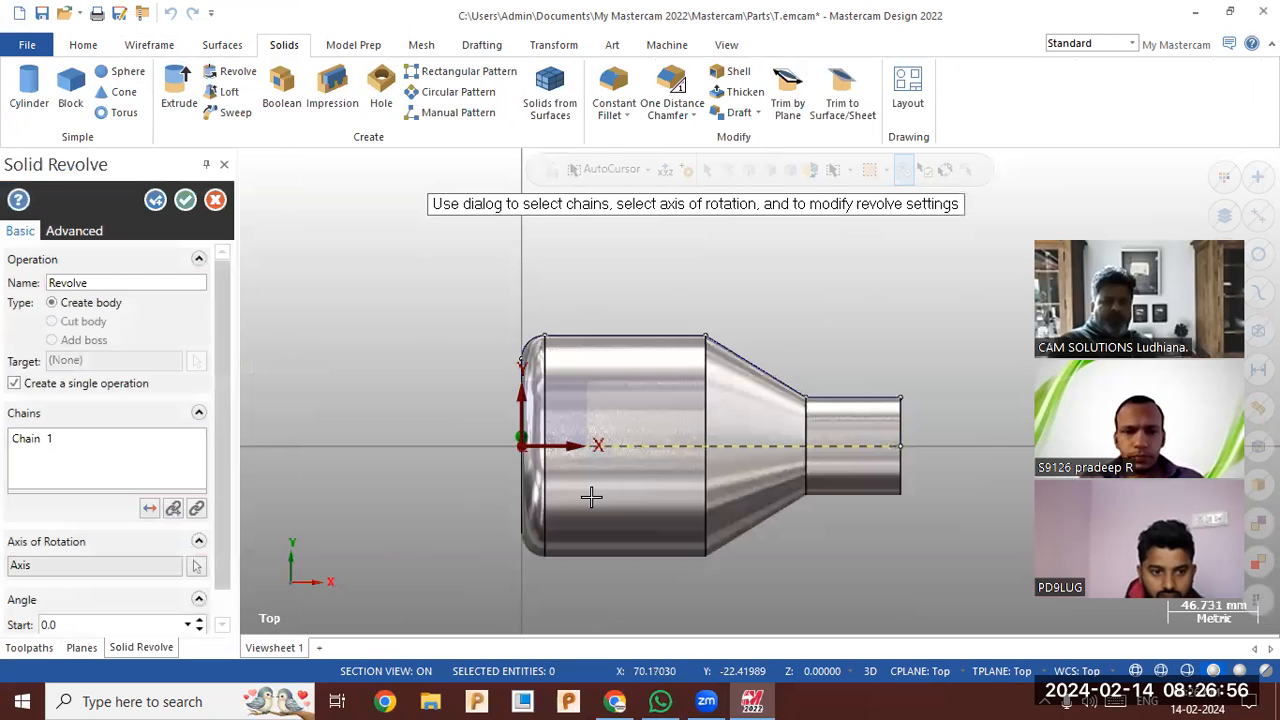
middle_drag(591, 497, 571, 527)
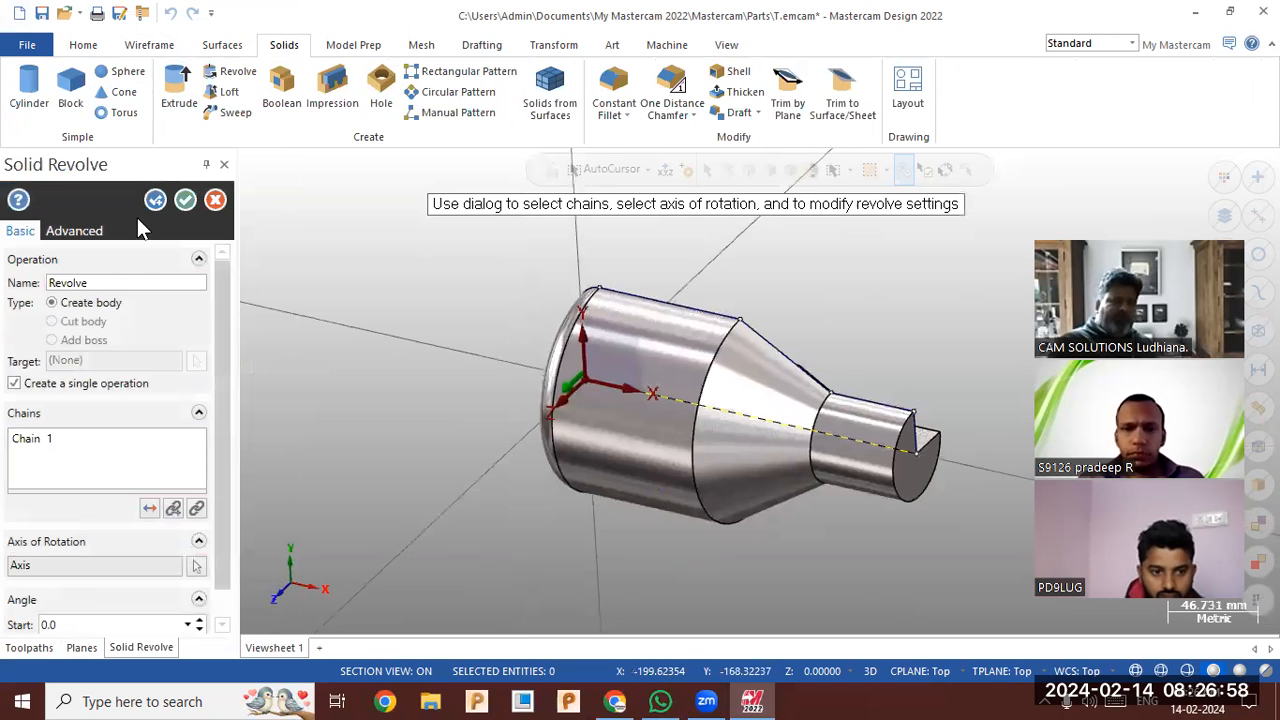
click(185, 200)
- Start a new part file and draw a six-sided polygon centred on the origin with a flat radius of about 24.4 mm
click(24, 15)
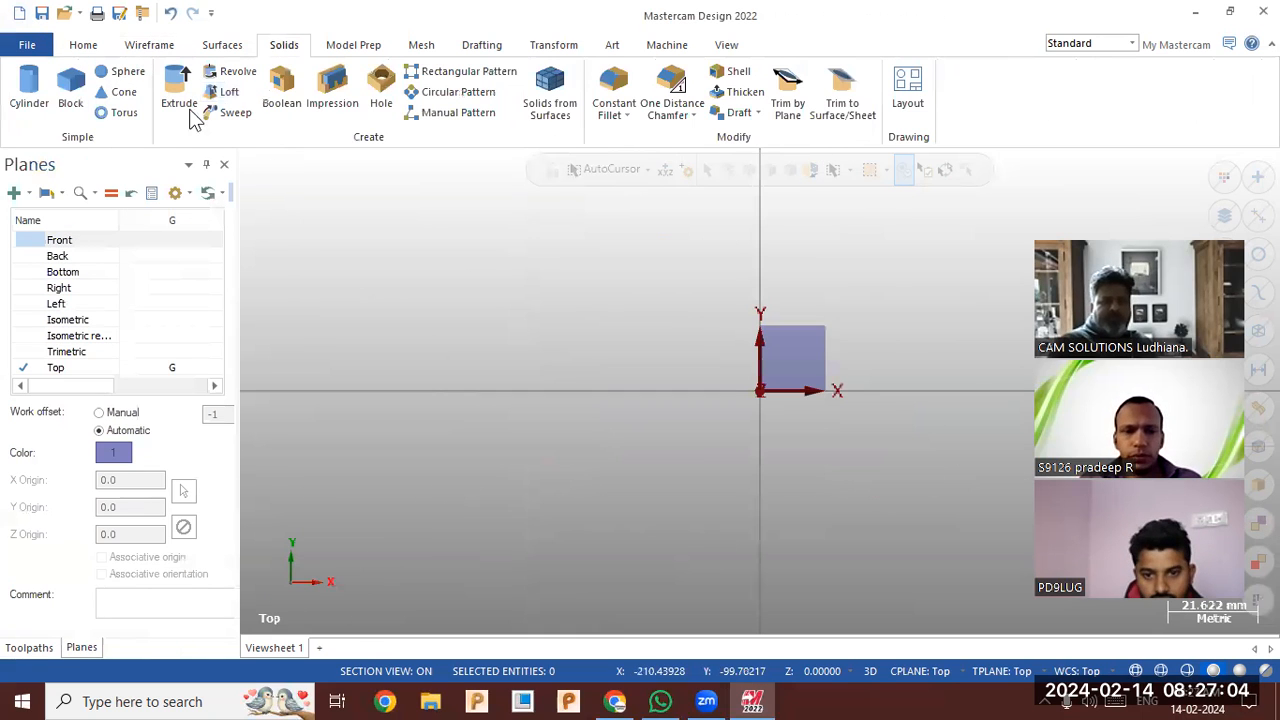
scroll(195, 118, up, 2)
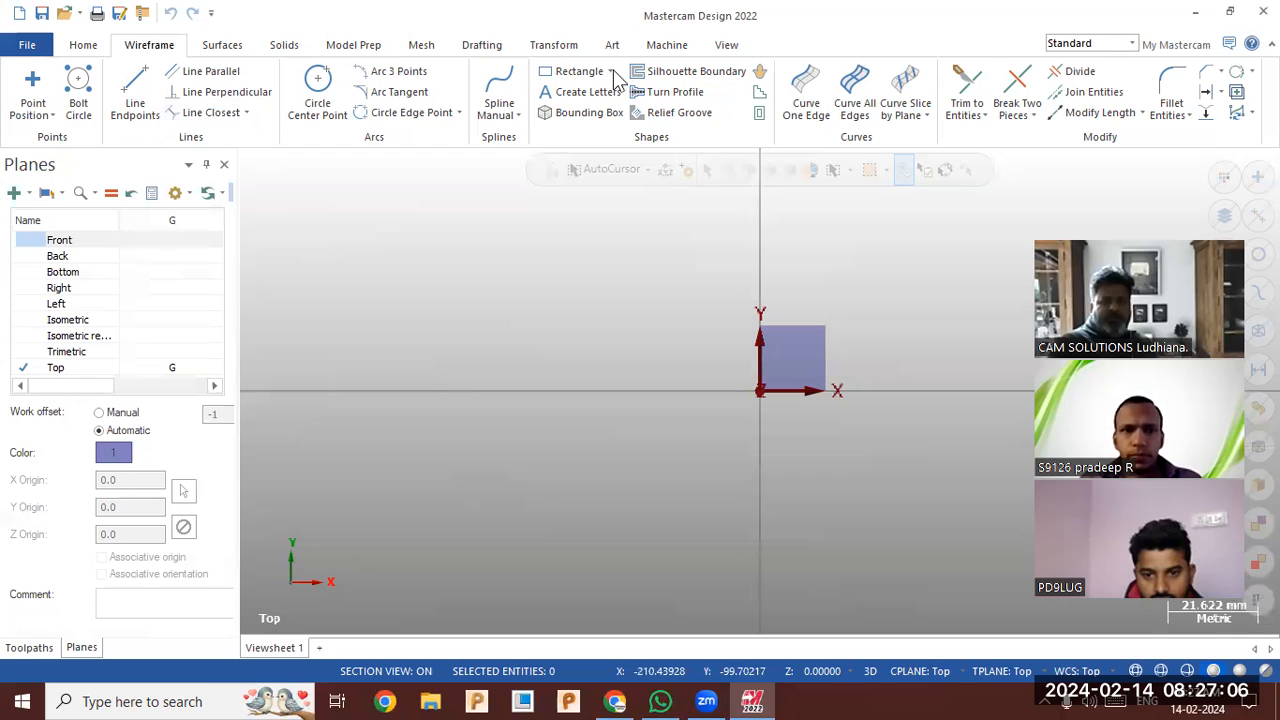
click(612, 72)
key(Return)
click(760, 390)
click(185, 200)
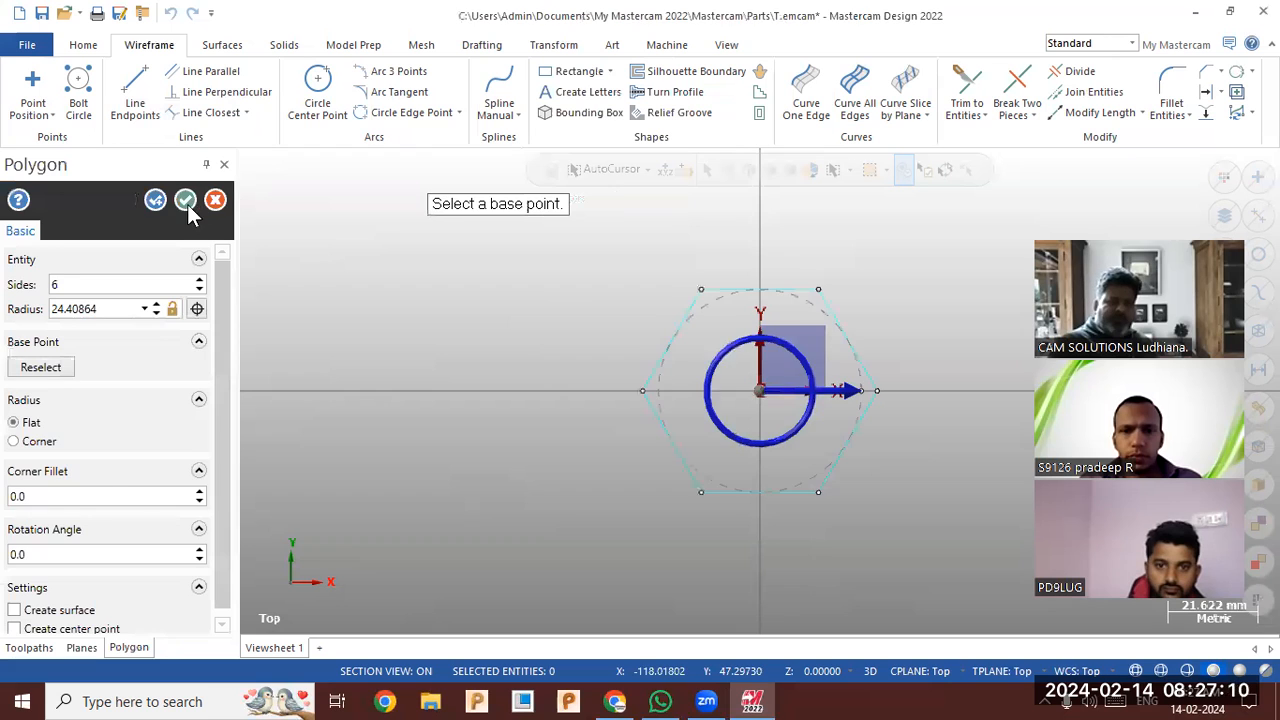
- Switch to the isometric view and set up a solid extrusion of the hexagon in both directions
right_click(437, 362)
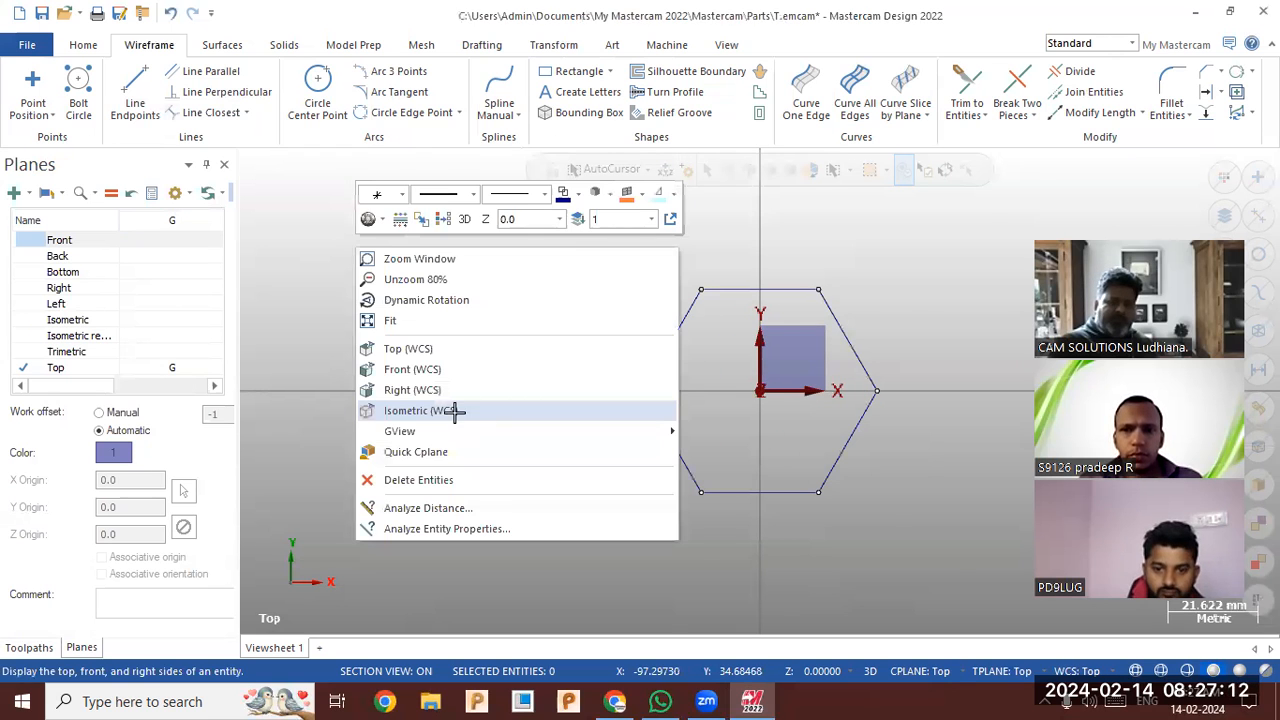
click(443, 411)
scroll(465, 385, down, 2)
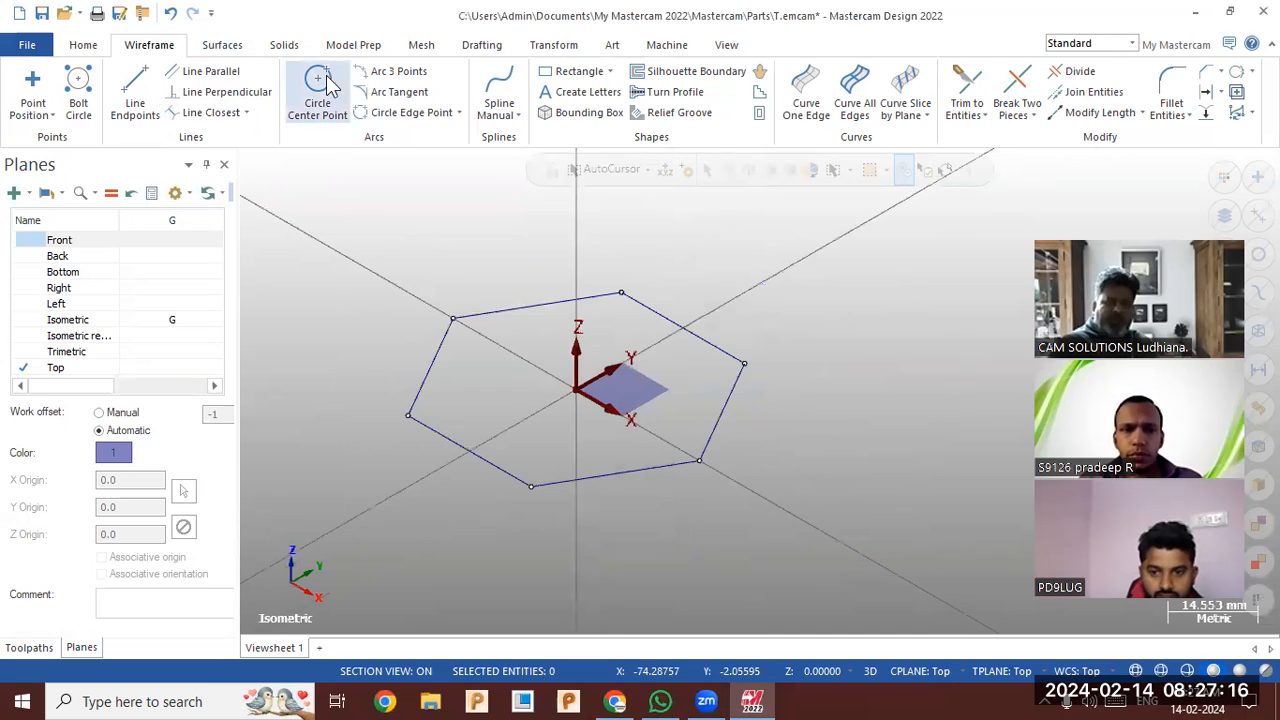
click(284, 45)
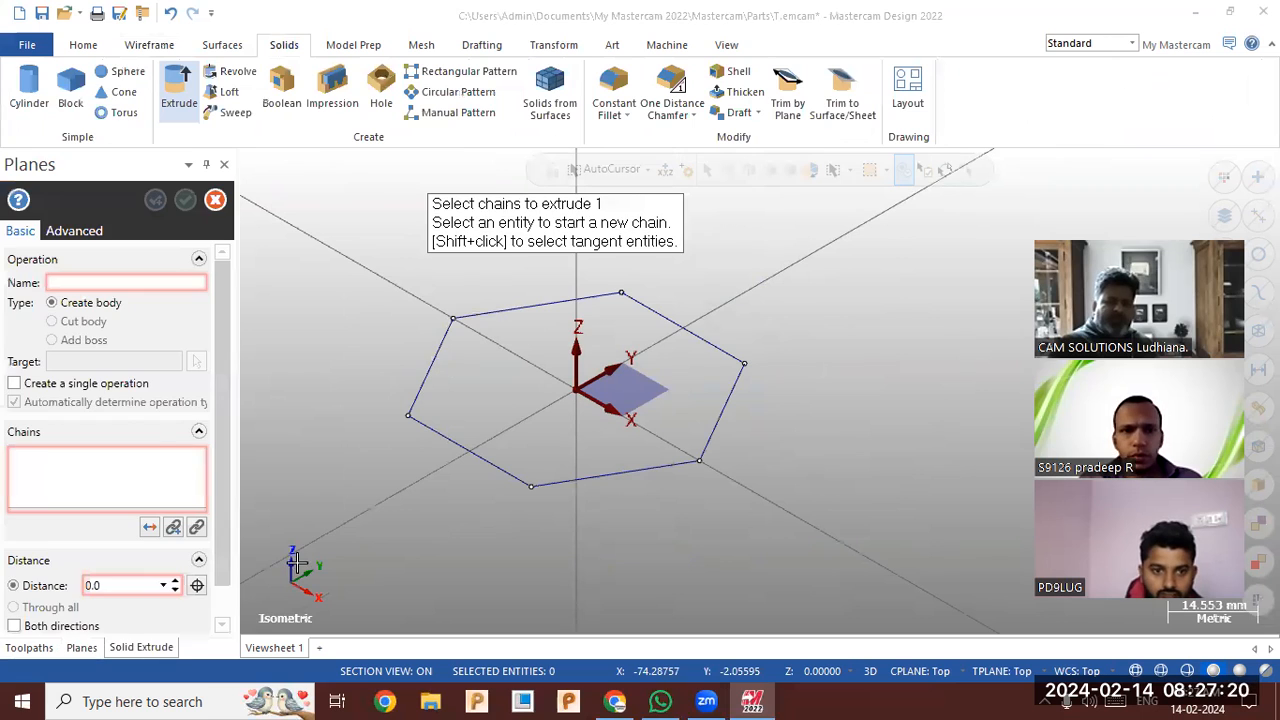
click(437, 352)
click(145, 626)
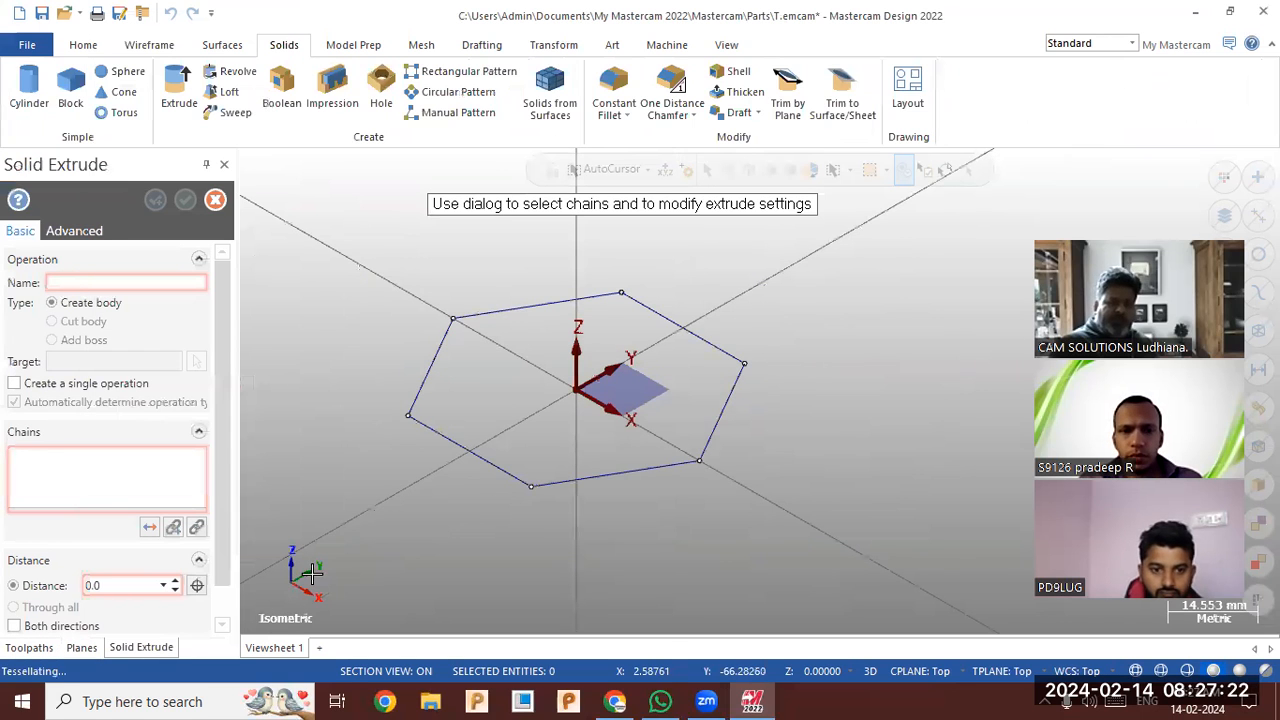
click(96, 626)
- Set the extrusion distance to 20 mm, limit it to one direction, and create the hexagonal body
click(175, 590)
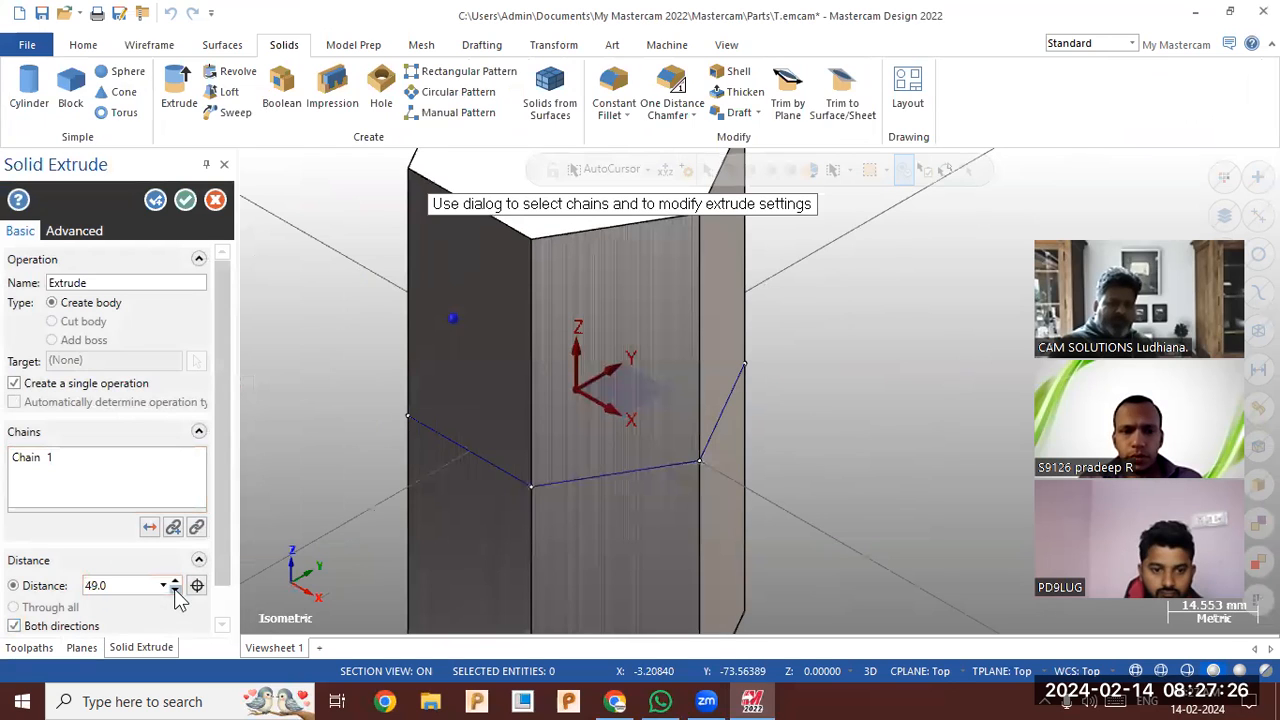
click(175, 590)
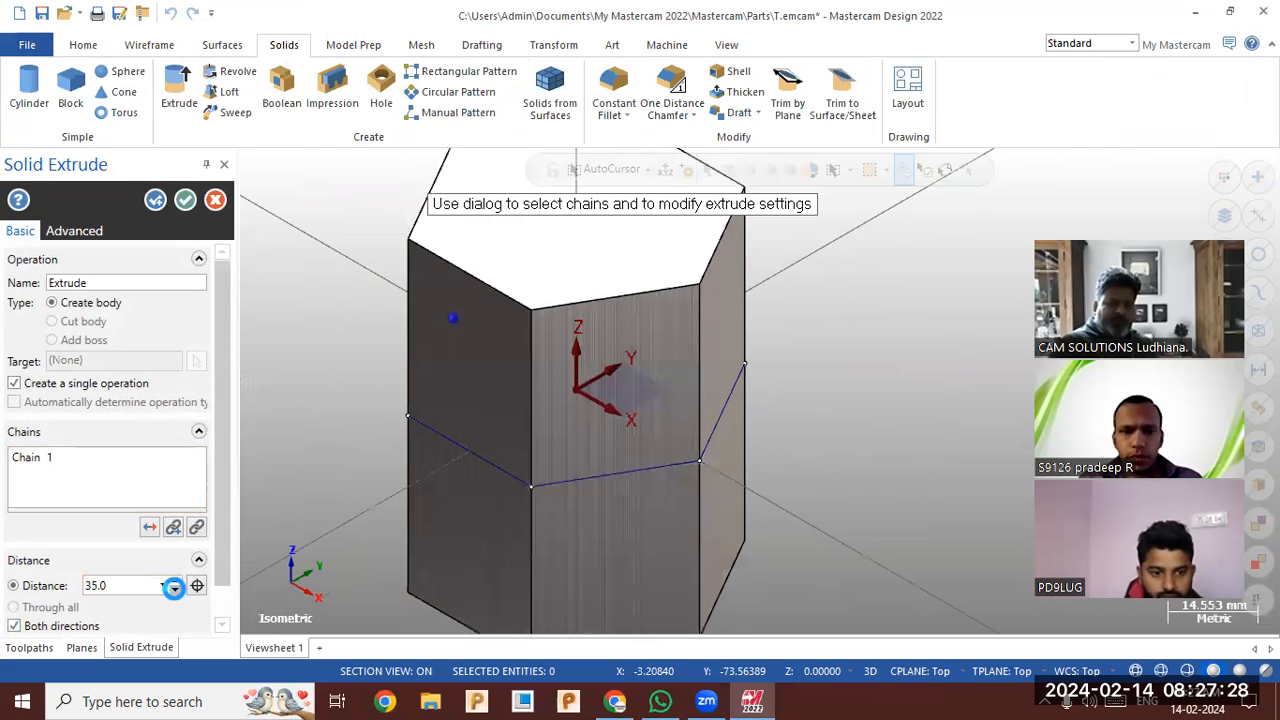
click(175, 589)
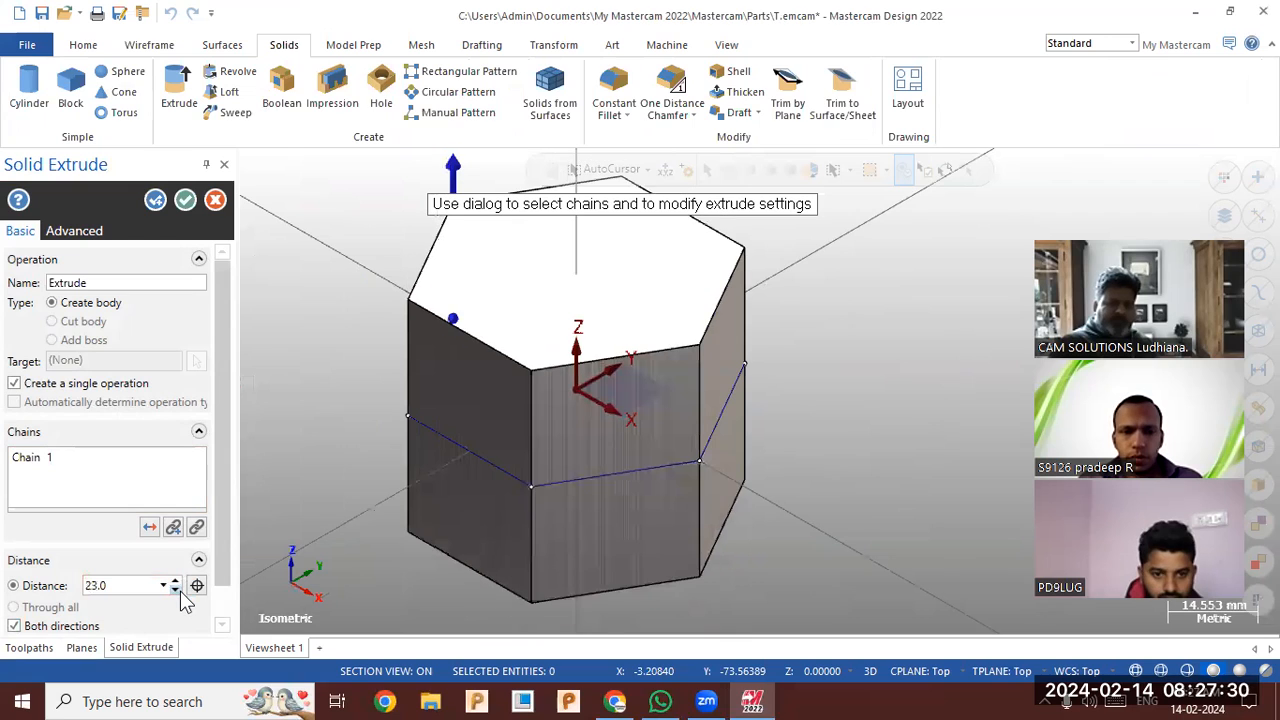
click(175, 590)
click(178, 590)
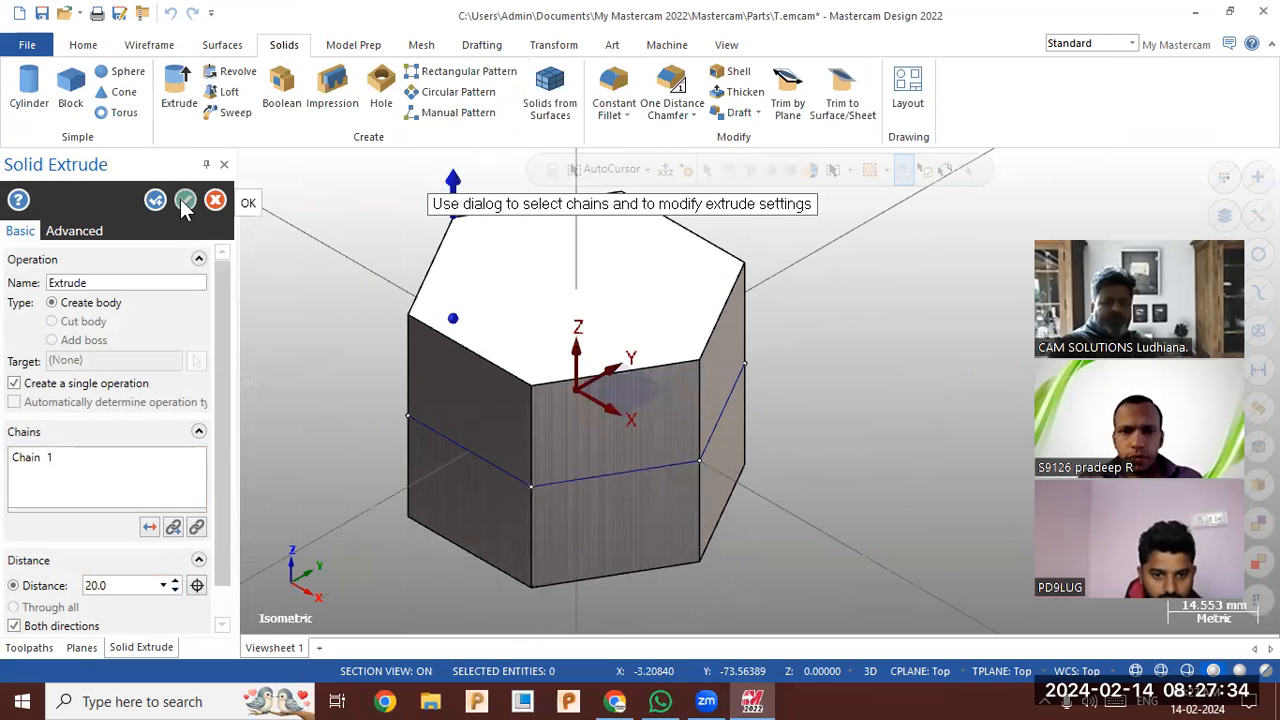
click(63, 622)
scroll(404, 472, down, 1)
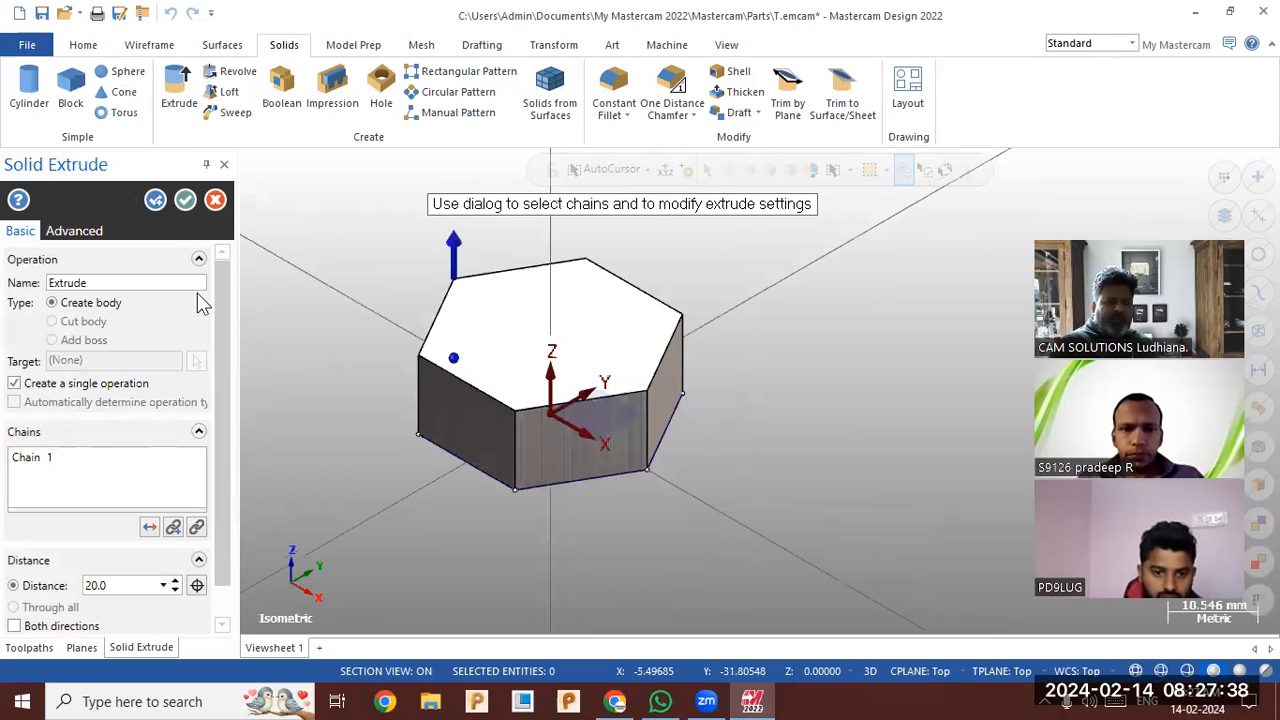
click(185, 200)
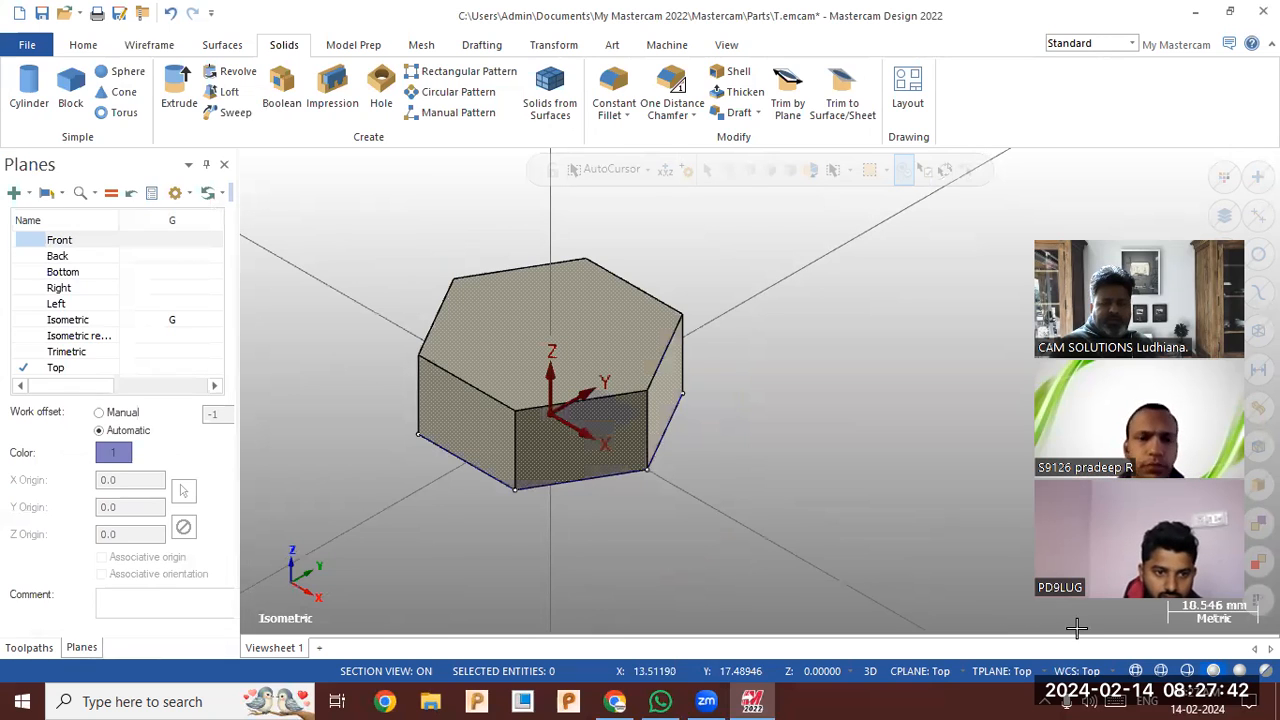
- Set the tool plane, construction plane and WCS to Front
click(1008, 670)
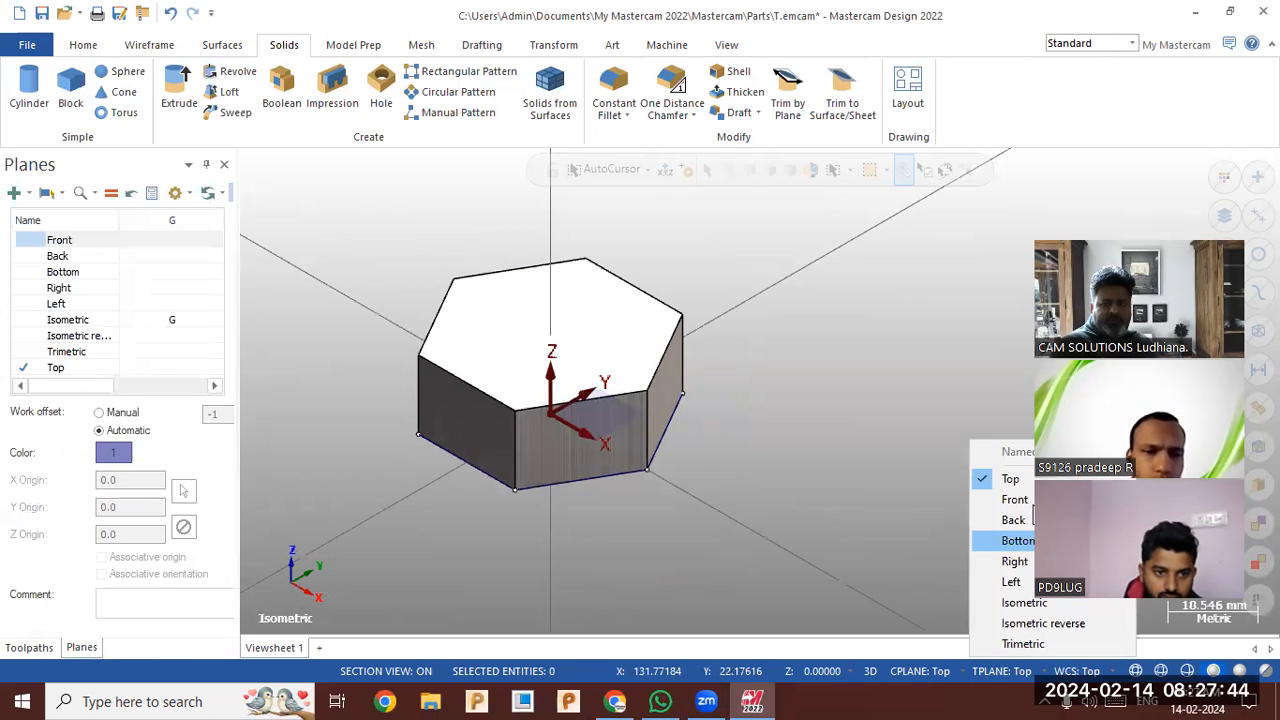
click(1018, 505)
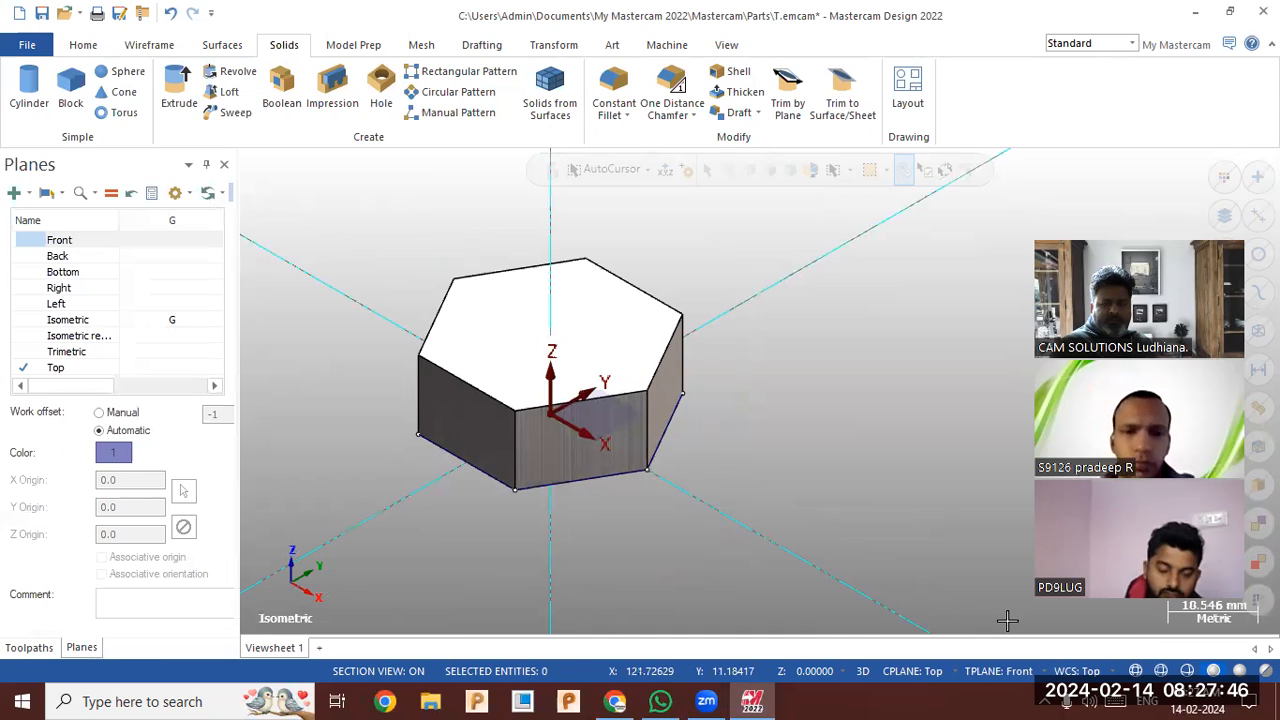
click(995, 670)
click(957, 503)
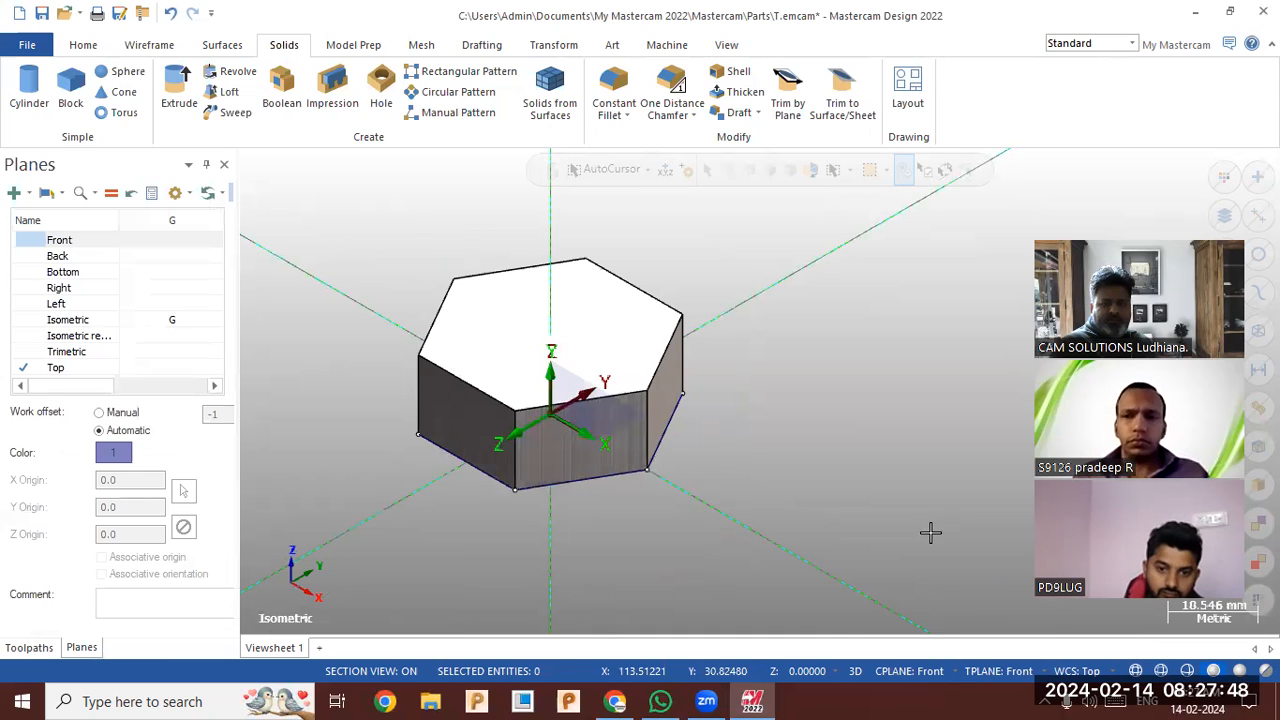
click(1077, 671)
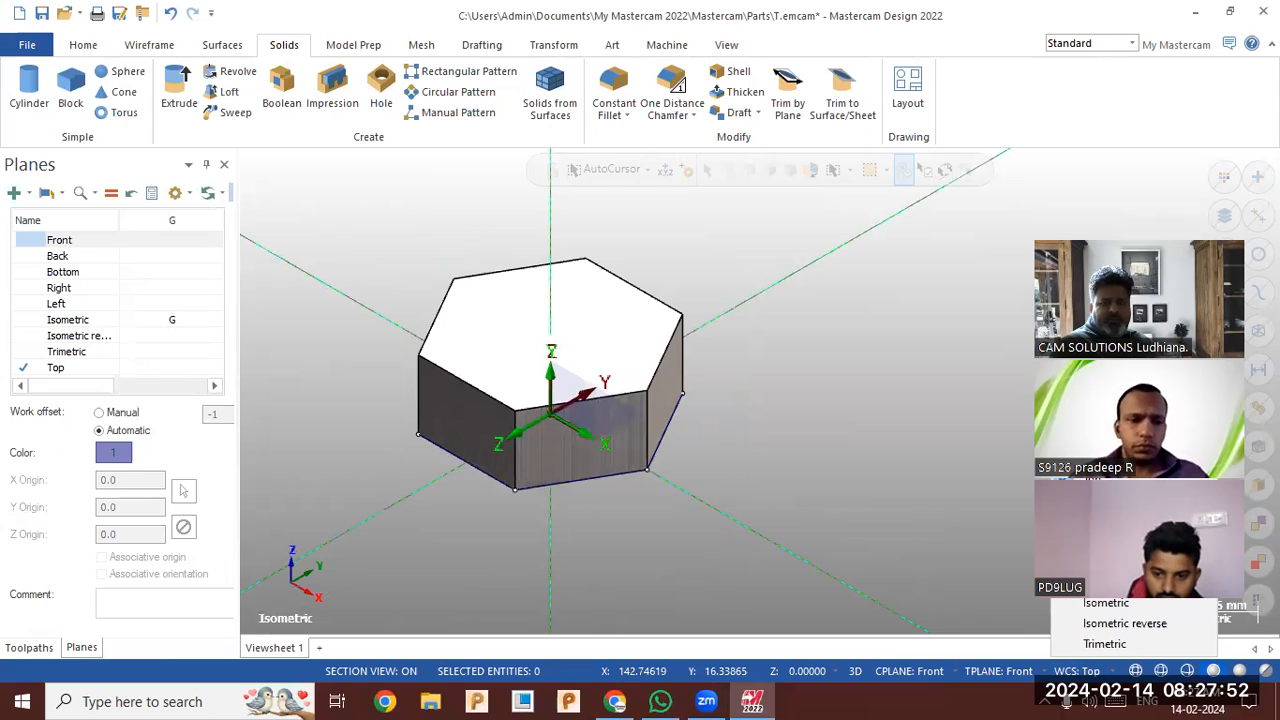
- Draw a 6 mm vertical line down from the hexagonal body's upper corner on the positive X side
middle_drag(870, 487, 830, 471)
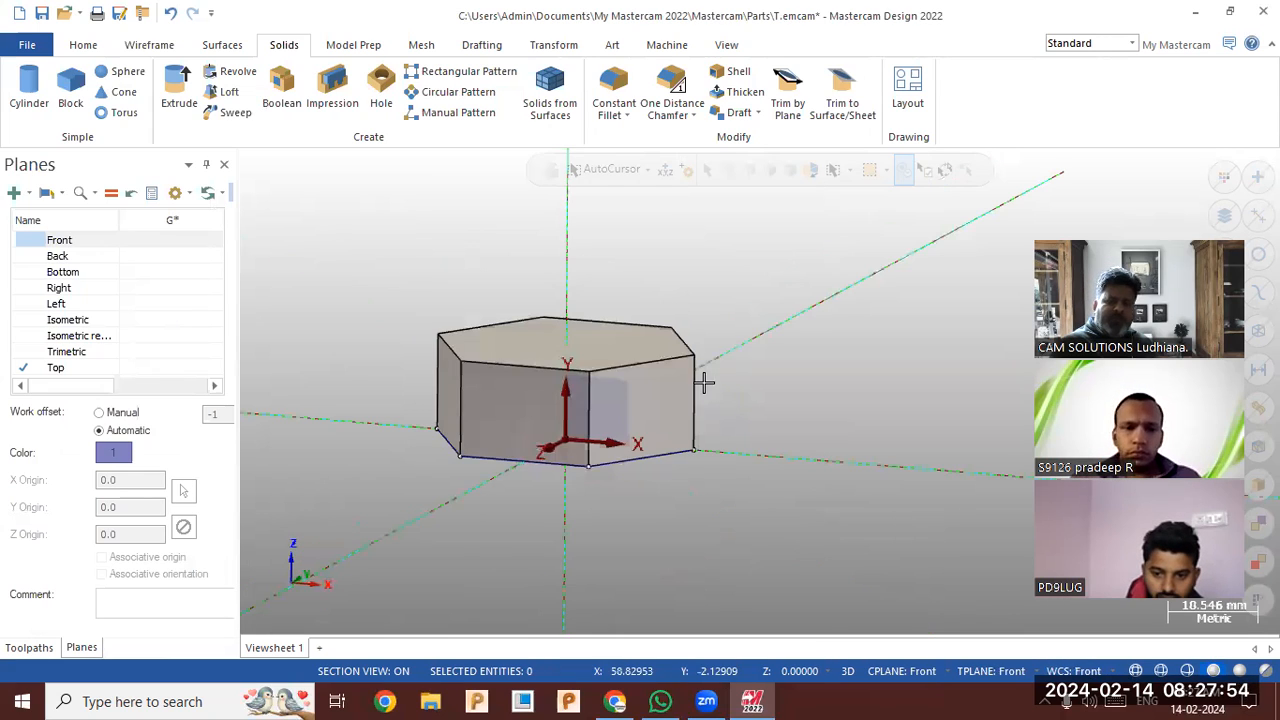
scroll(751, 306, up, 3)
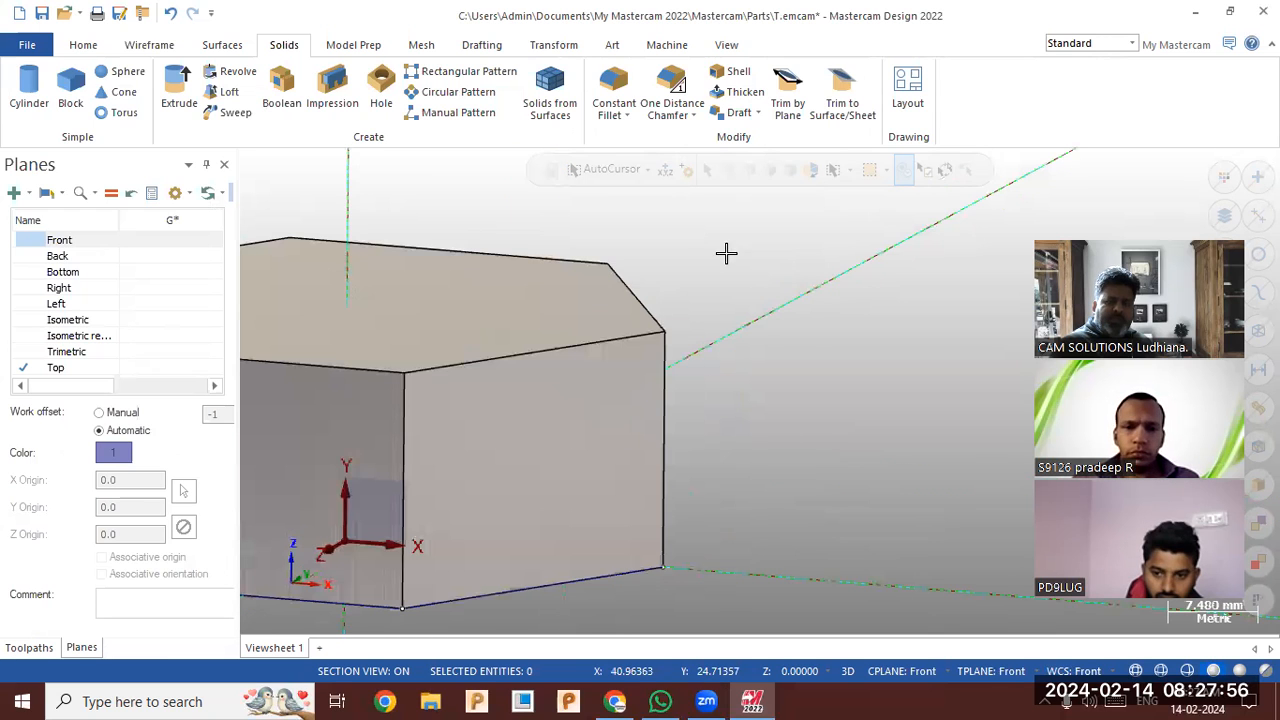
scroll(726, 253, down, 1)
click(97, 52)
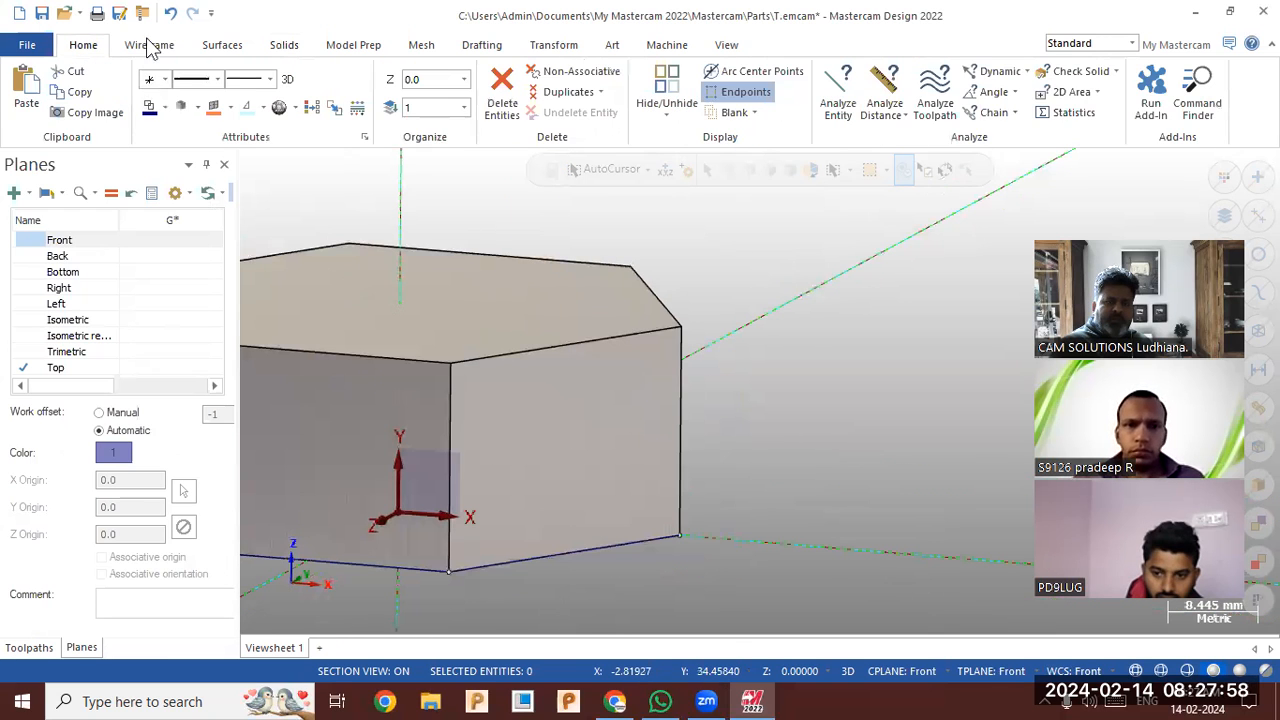
click(148, 46)
click(686, 329)
click(795, 399)
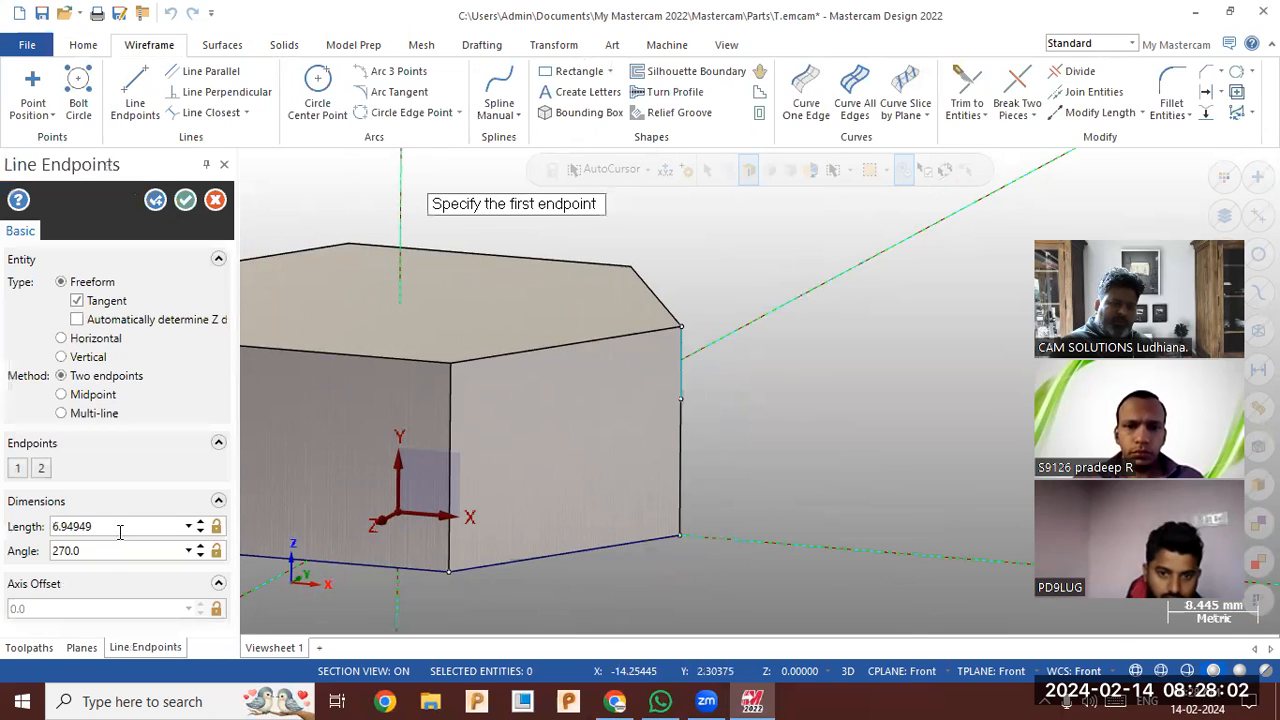
click(119, 532)
text(6)
key(Return)
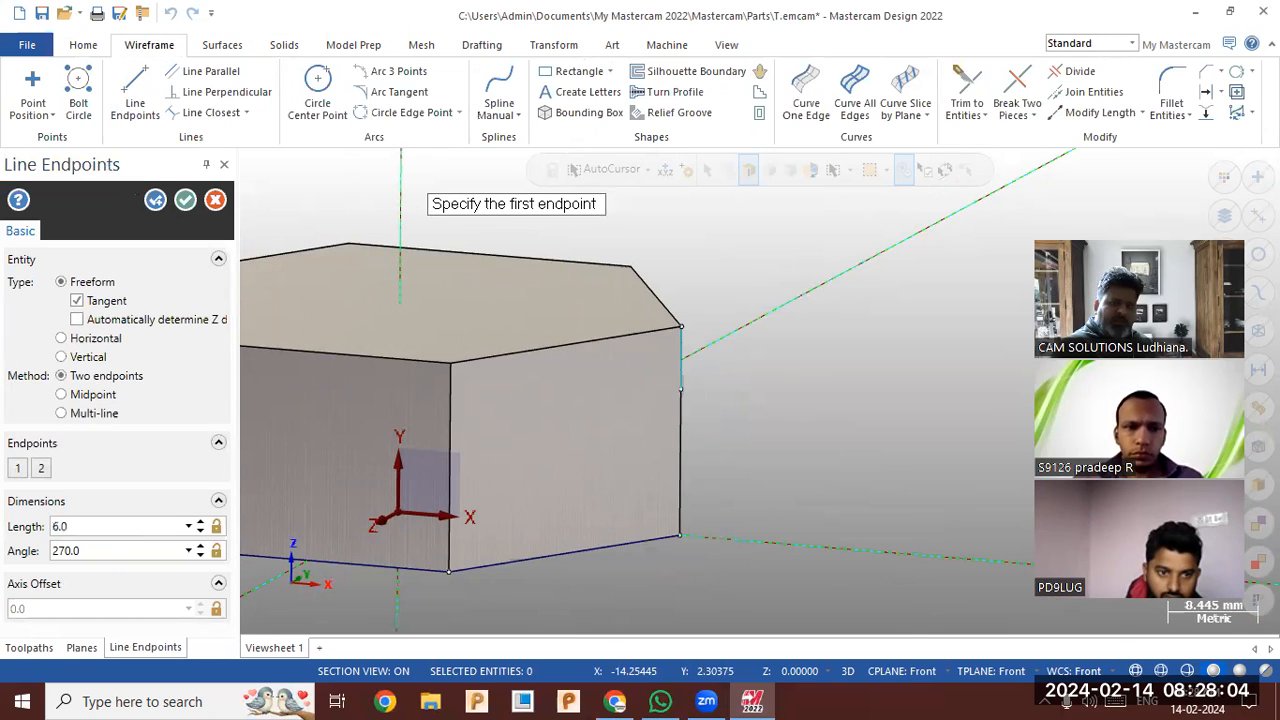
click(185, 200)
- Draw a 6 mm line from the same upper corner horizontally inward, at 180 degrees
click(133, 98)
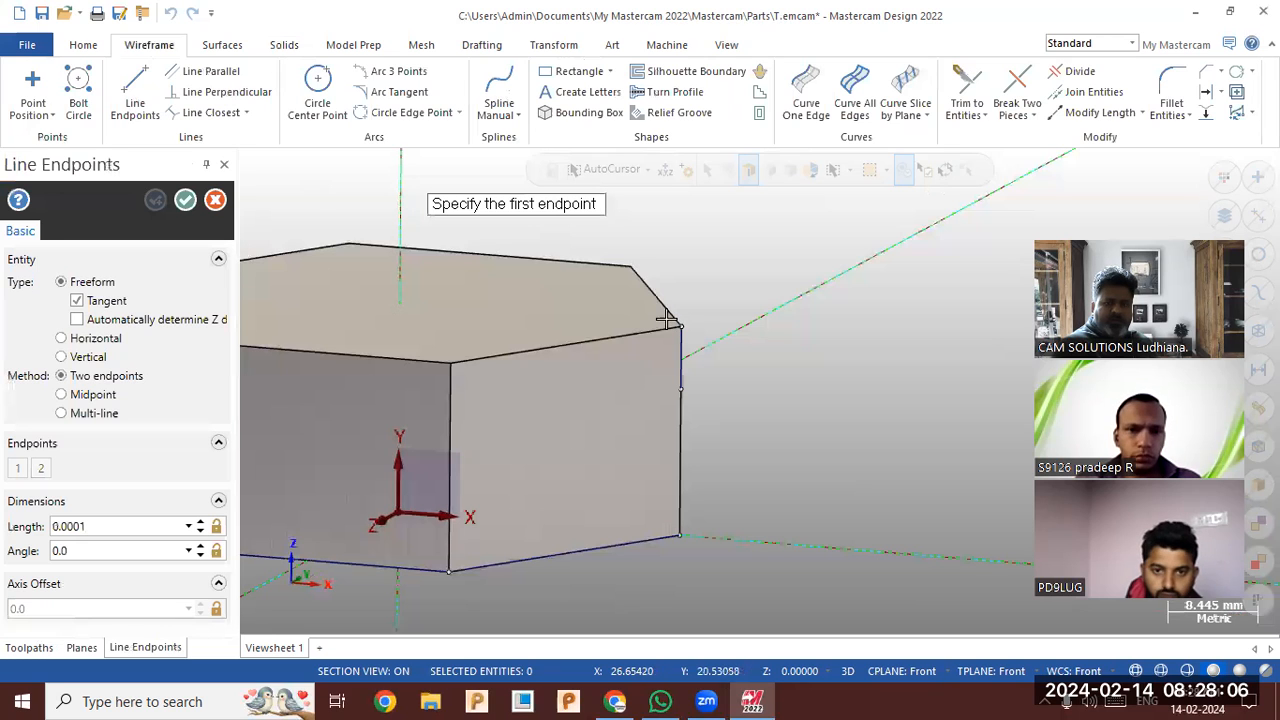
click(561, 316)
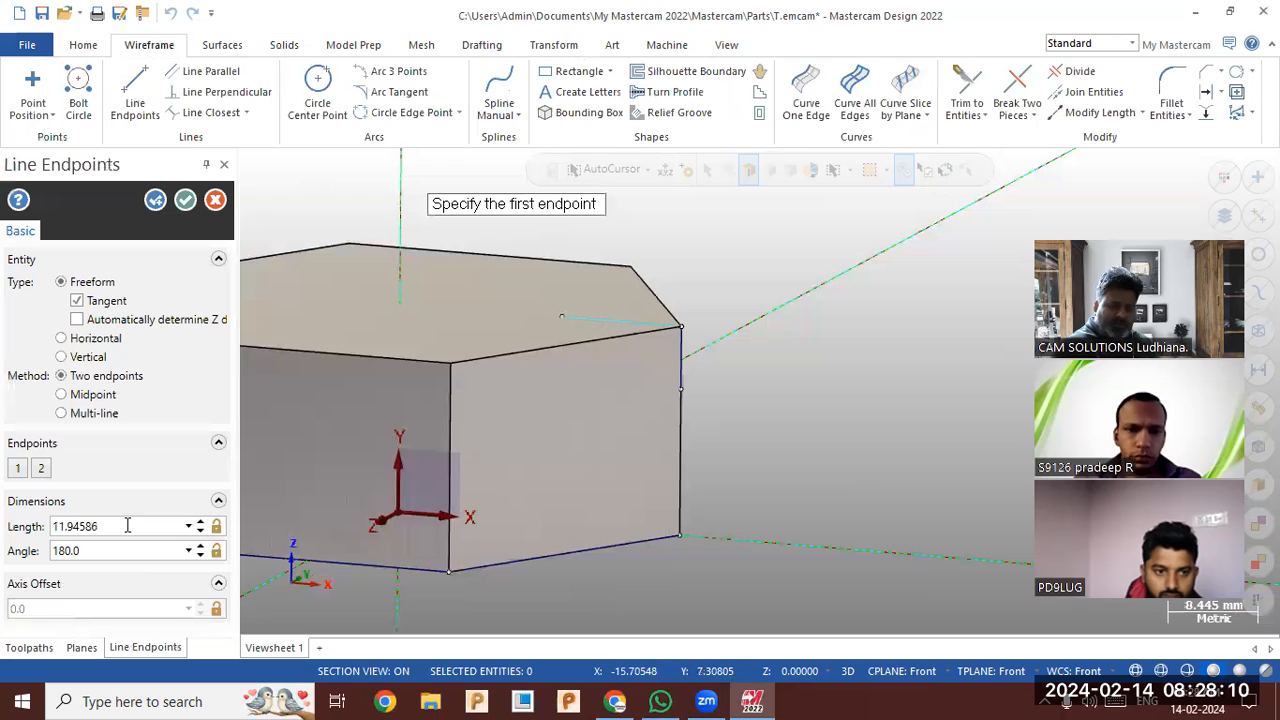
text(6)
key(Return)
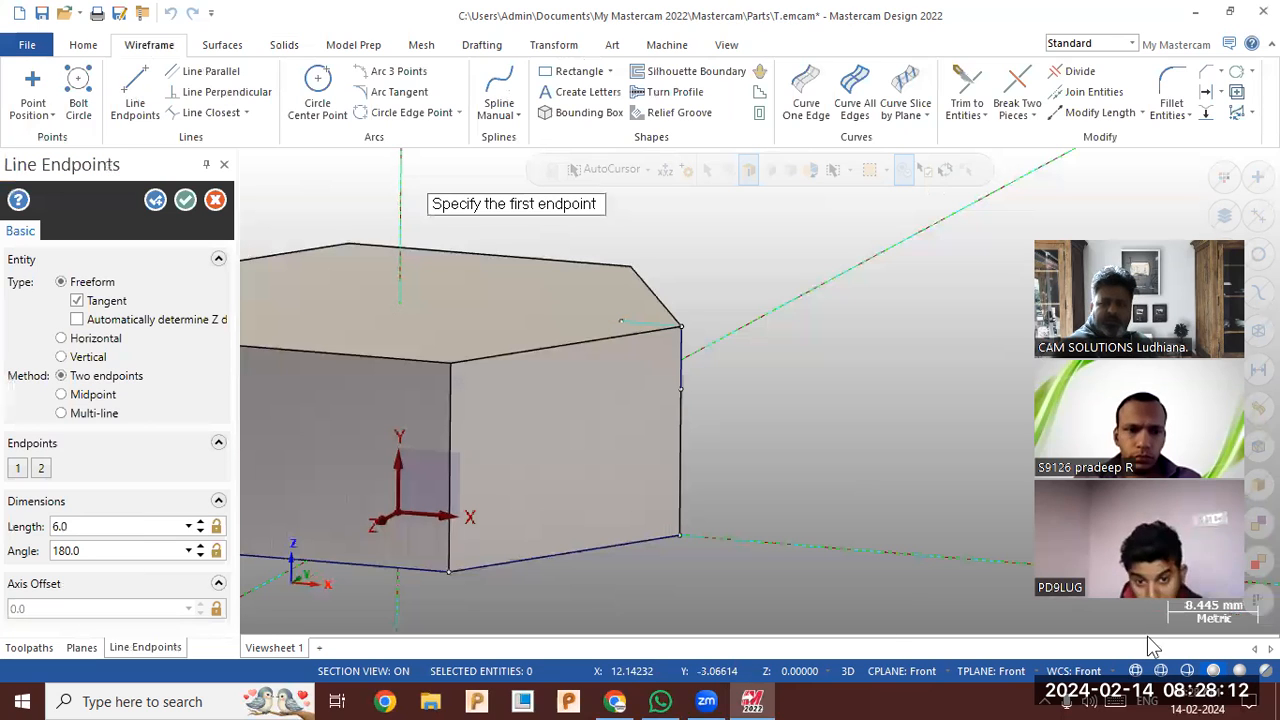
- Show the model as wireframe and close the corner triangle with a line joining the ends of the two 6 mm lines
click(1138, 669)
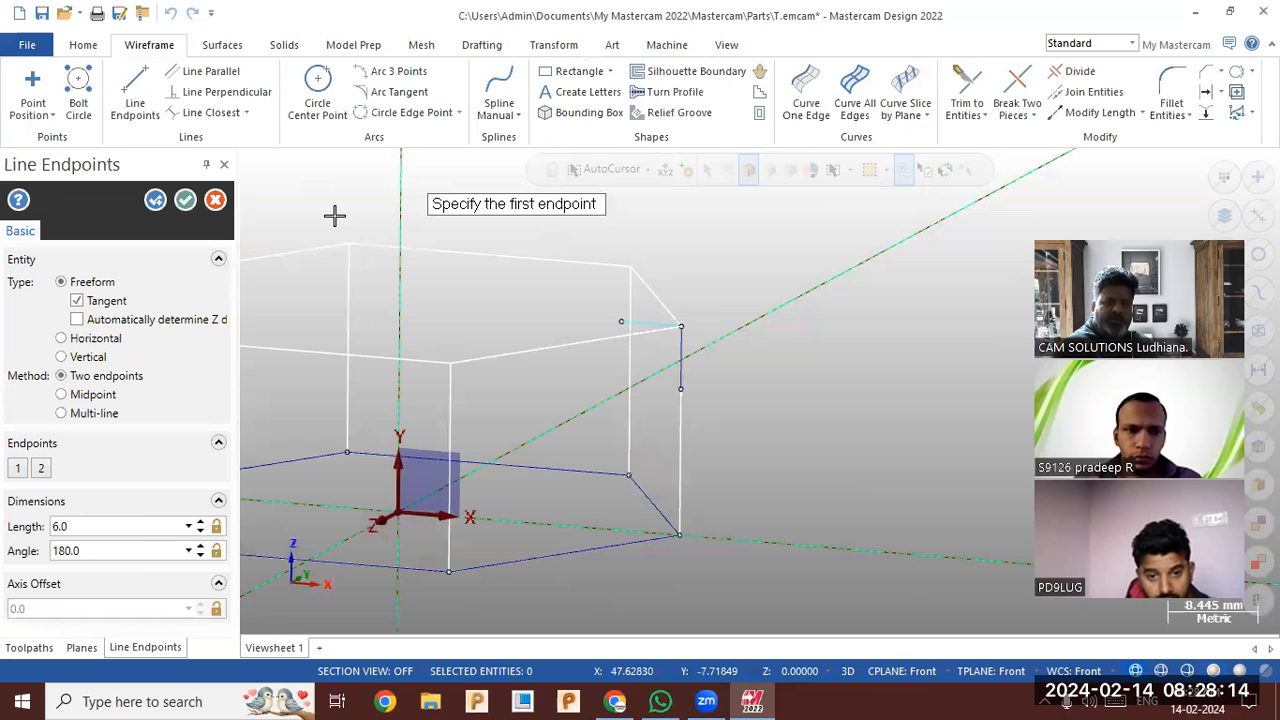
click(621, 321)
click(682, 389)
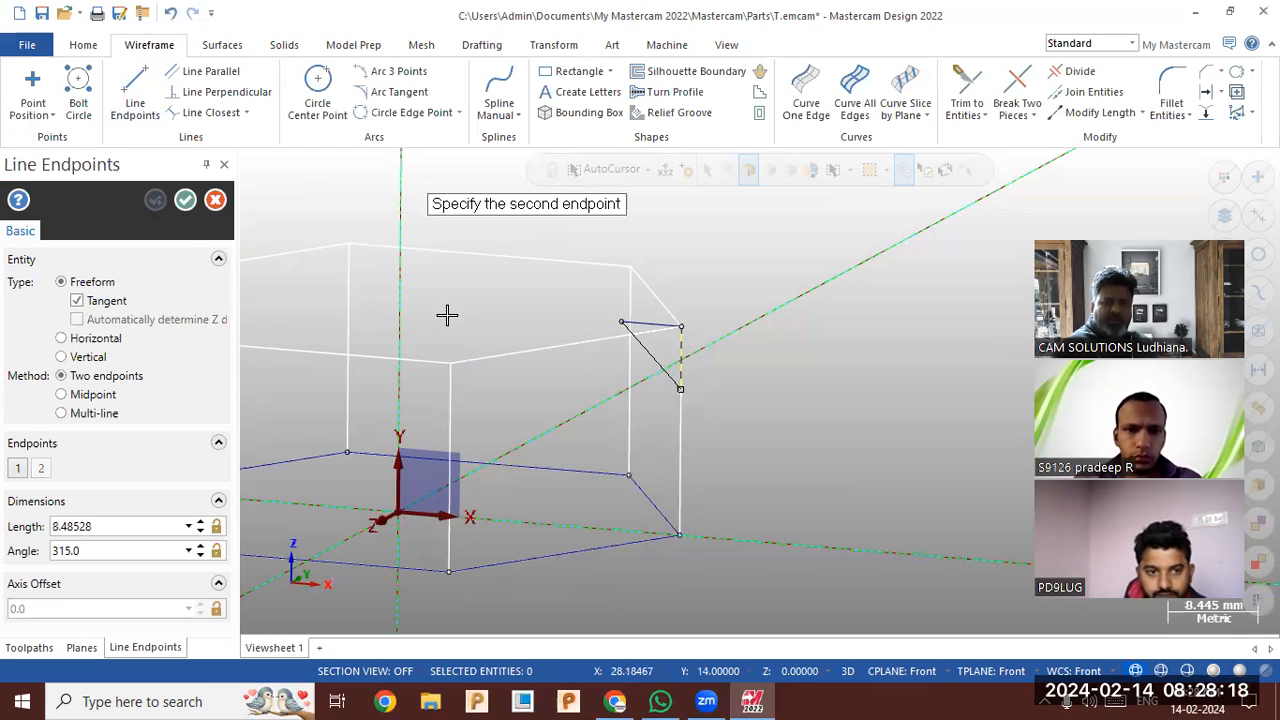
click(215, 201)
- Draw a vertical line about 28.4 mm long from the origin up along the hexagonal body's central axis
scroll(500, 306, up, 1)
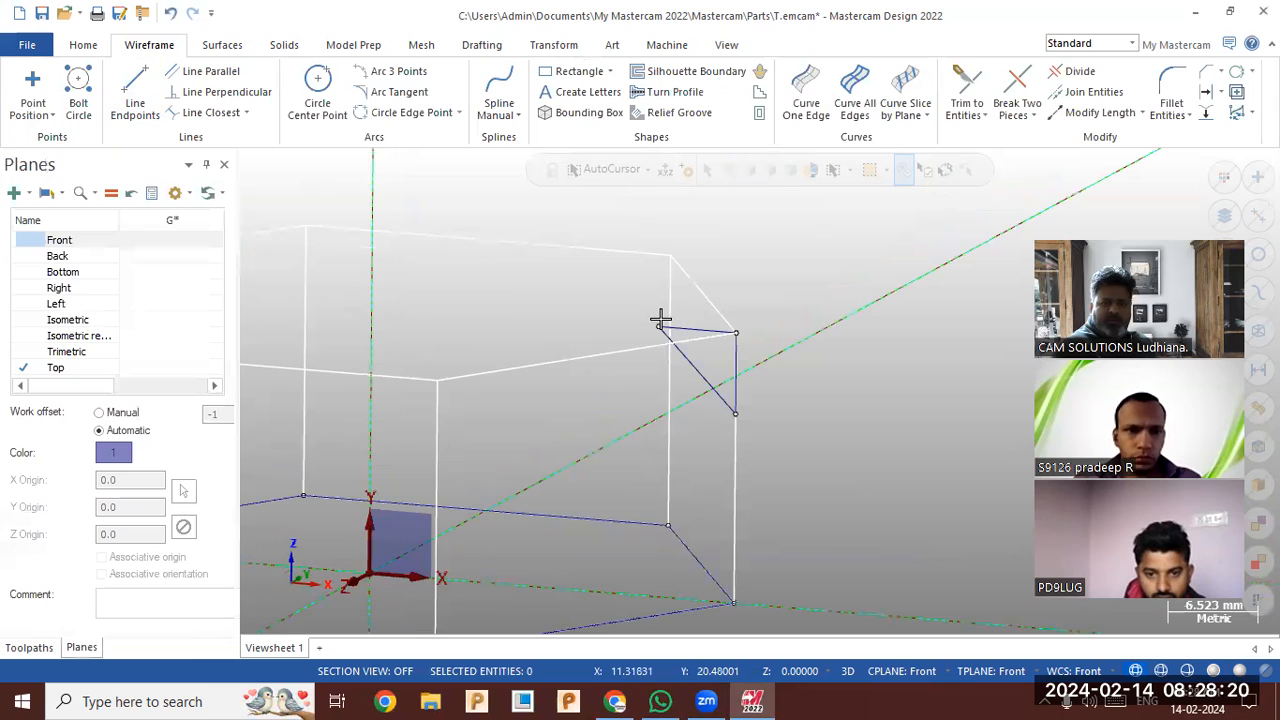
scroll(658, 318, up, 2)
scroll(701, 347, up, 2)
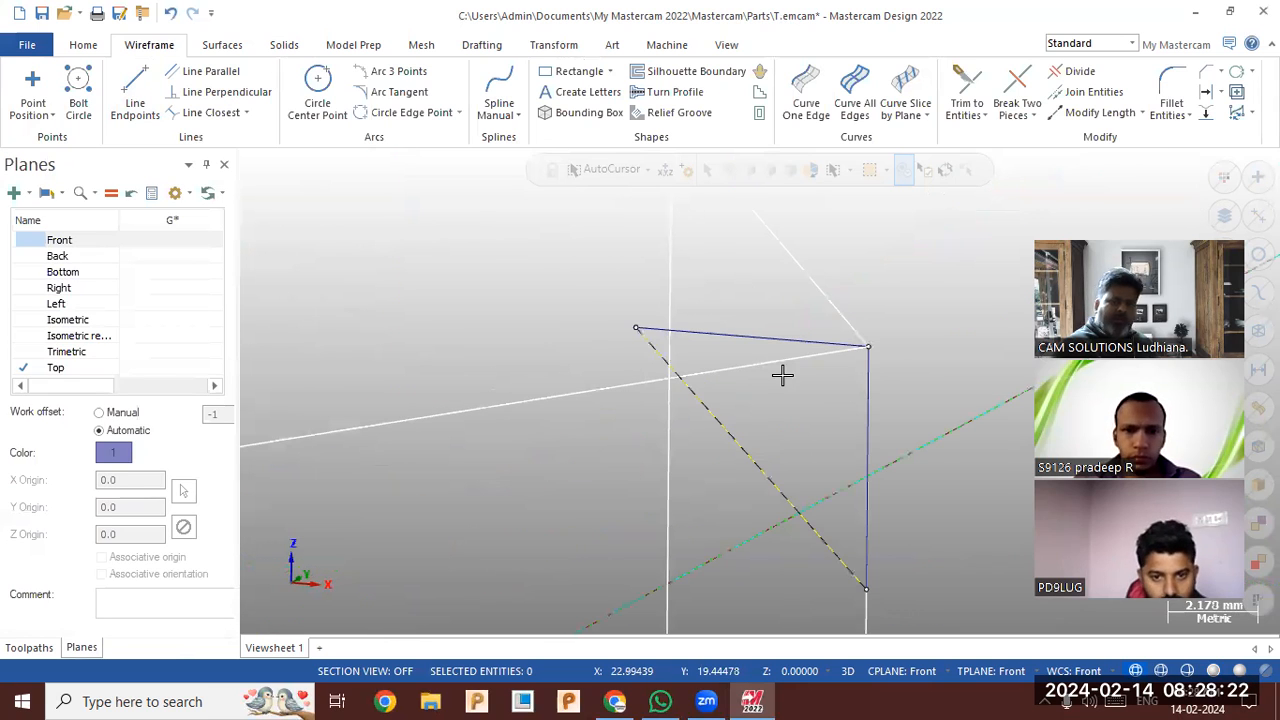
scroll(818, 360, down, 1)
scroll(426, 360, down, 3)
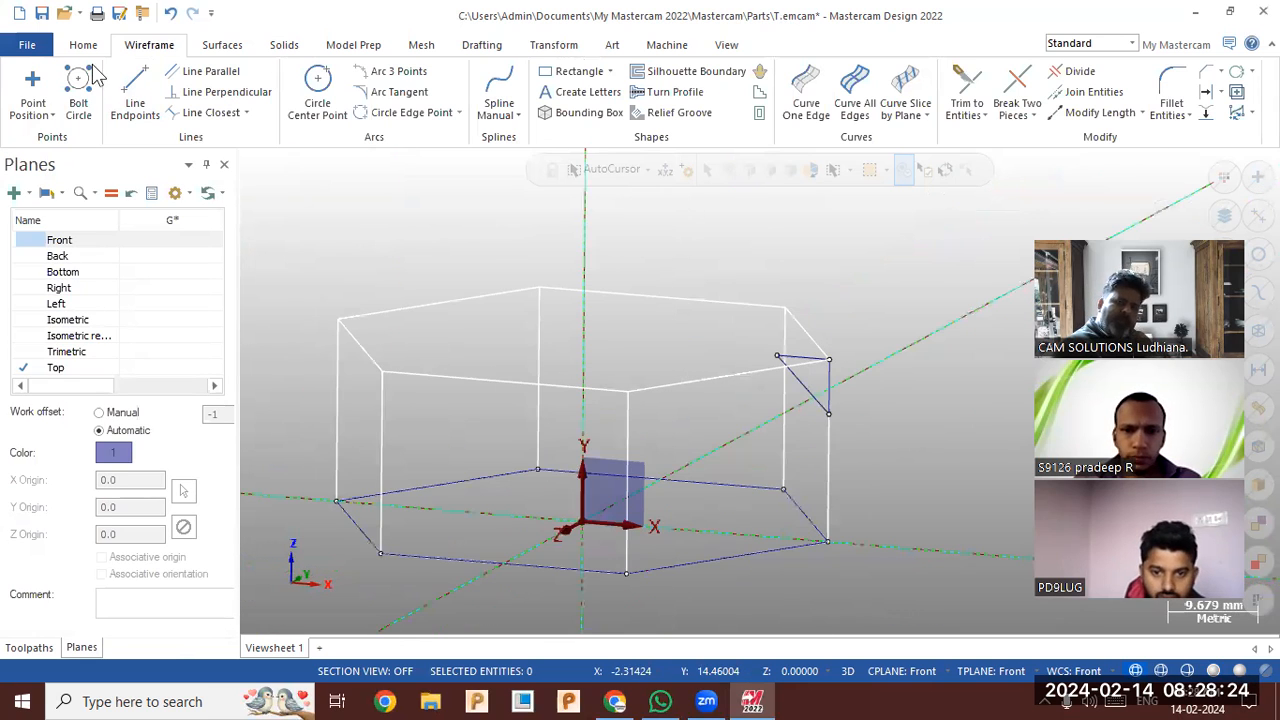
click(125, 92)
click(584, 524)
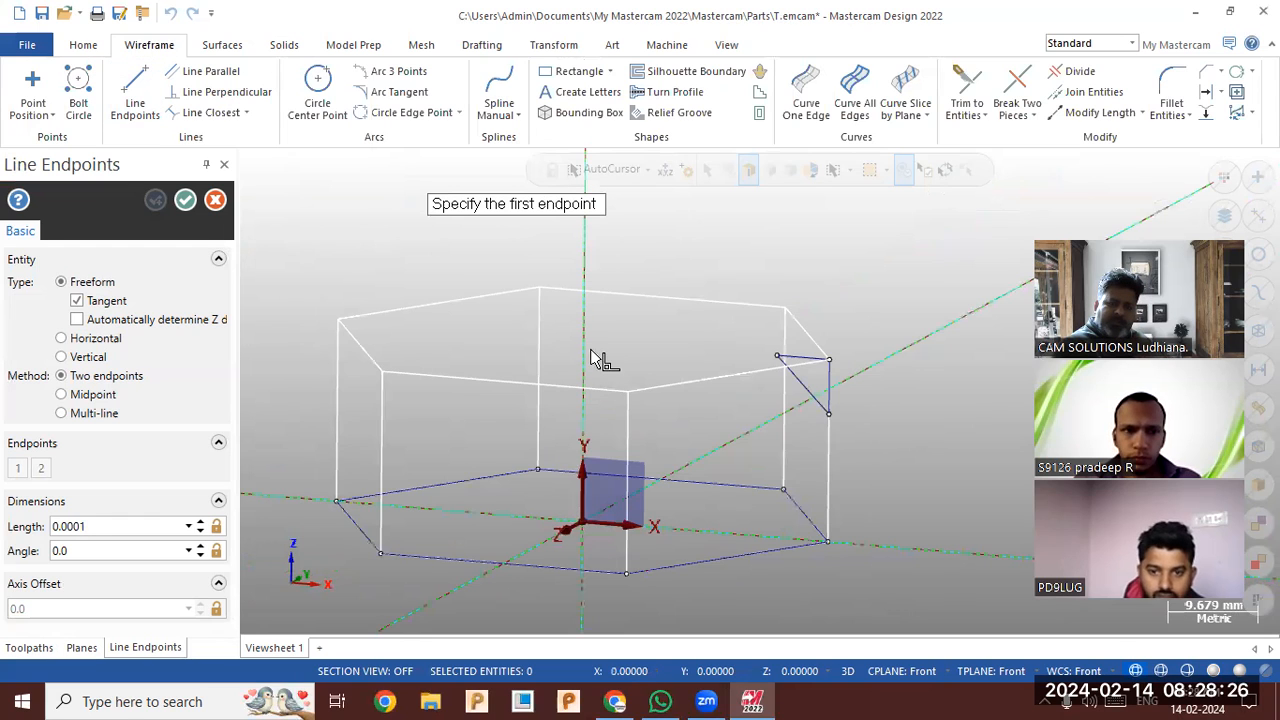
click(591, 265)
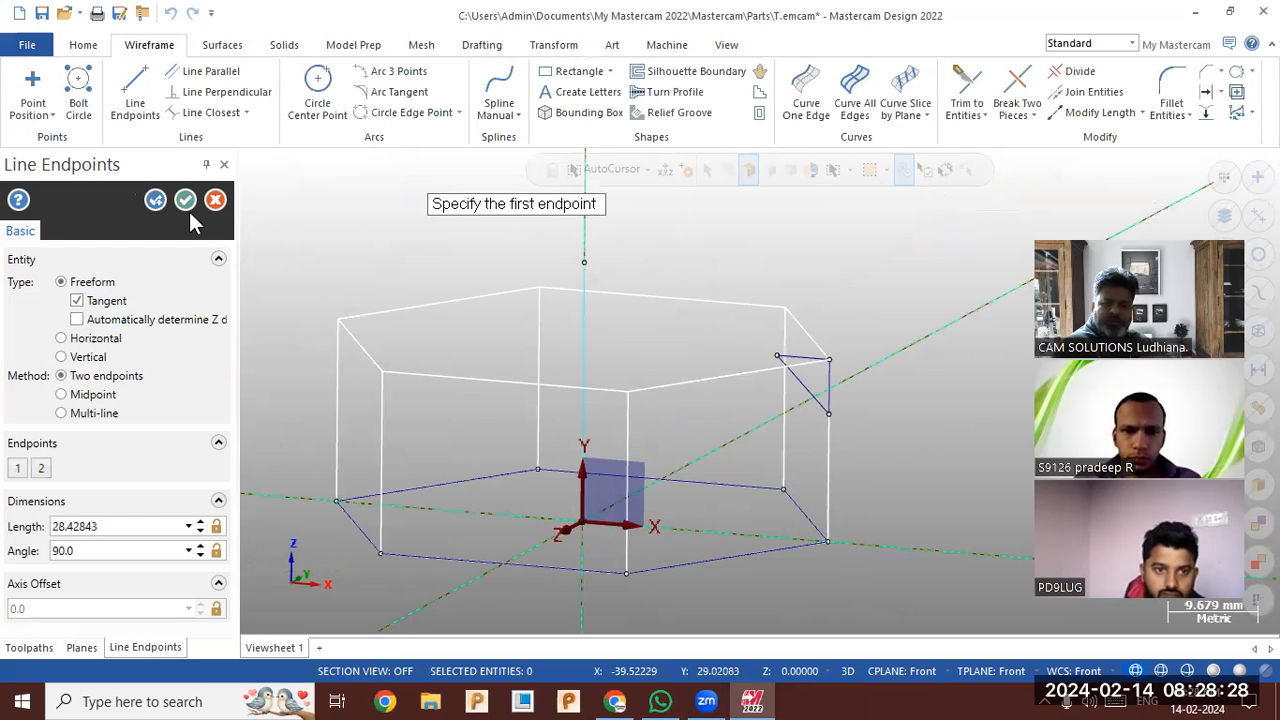
click(189, 209)
- Shade the model and start a Solid Revolve of the corner triangle, using the central vertical line as the axis of rotation
click(1213, 671)
middle_drag(943, 535, 929, 539)
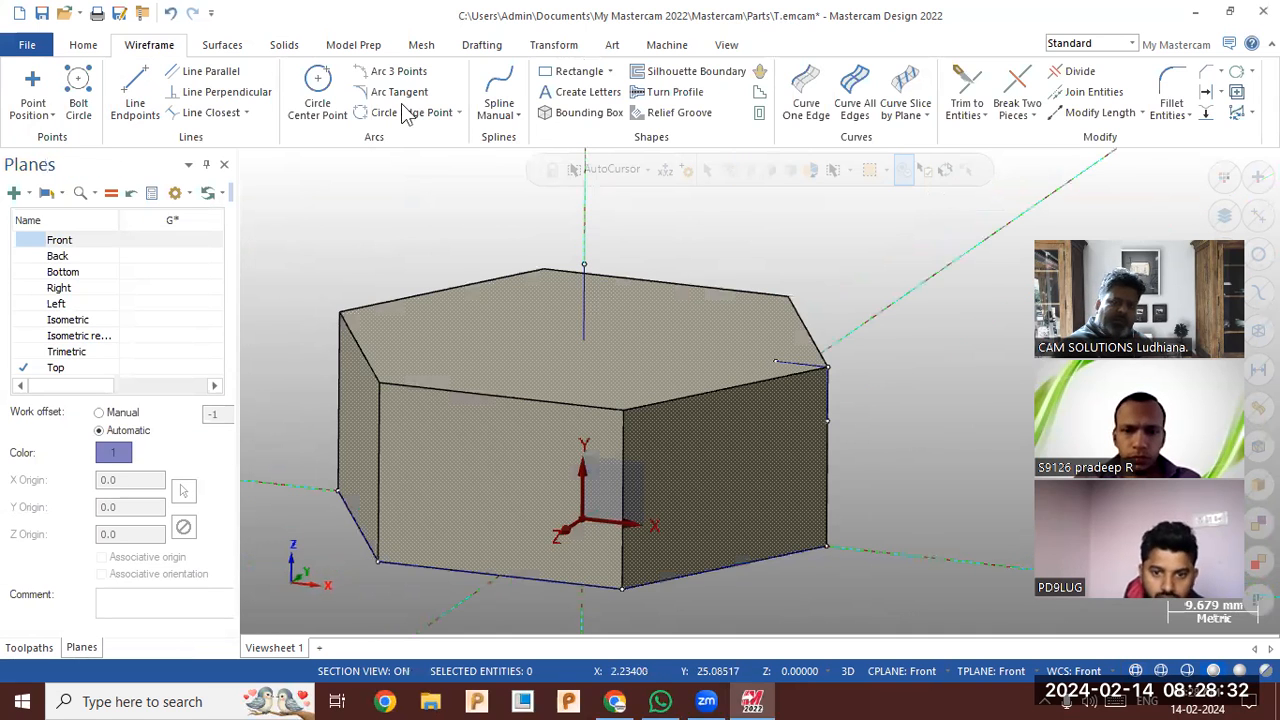
click(284, 45)
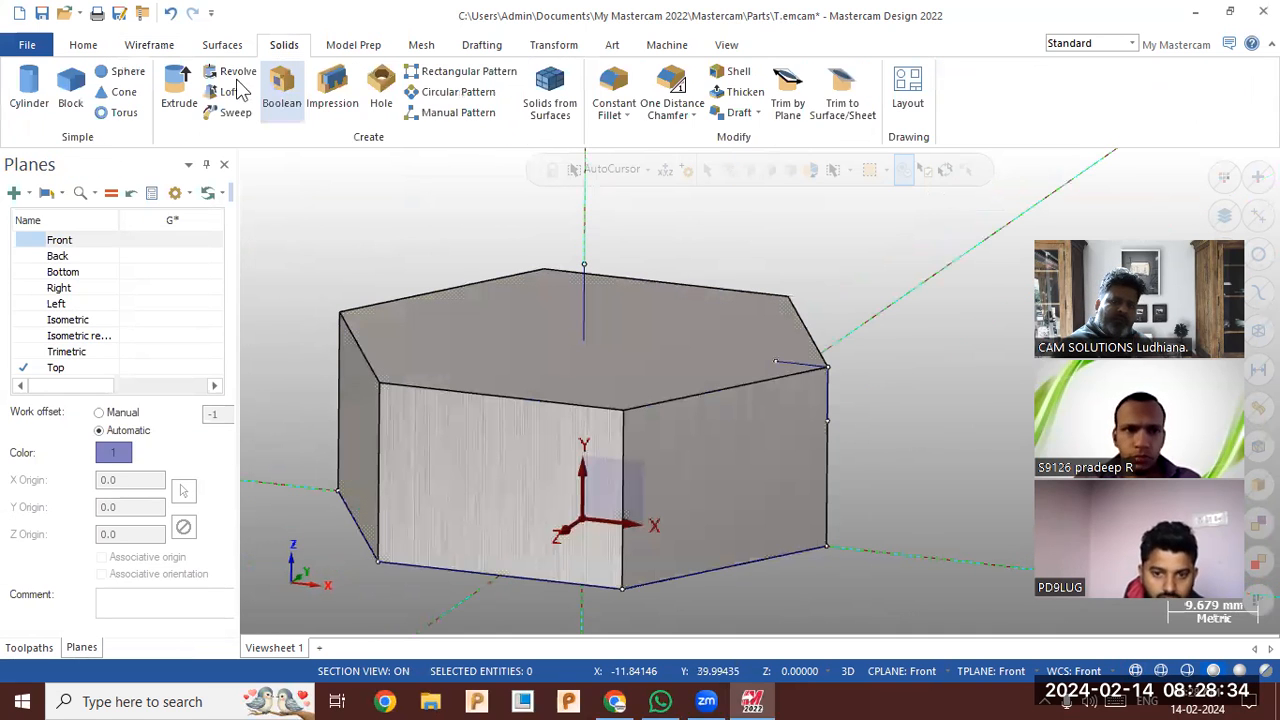
click(236, 72)
click(787, 363)
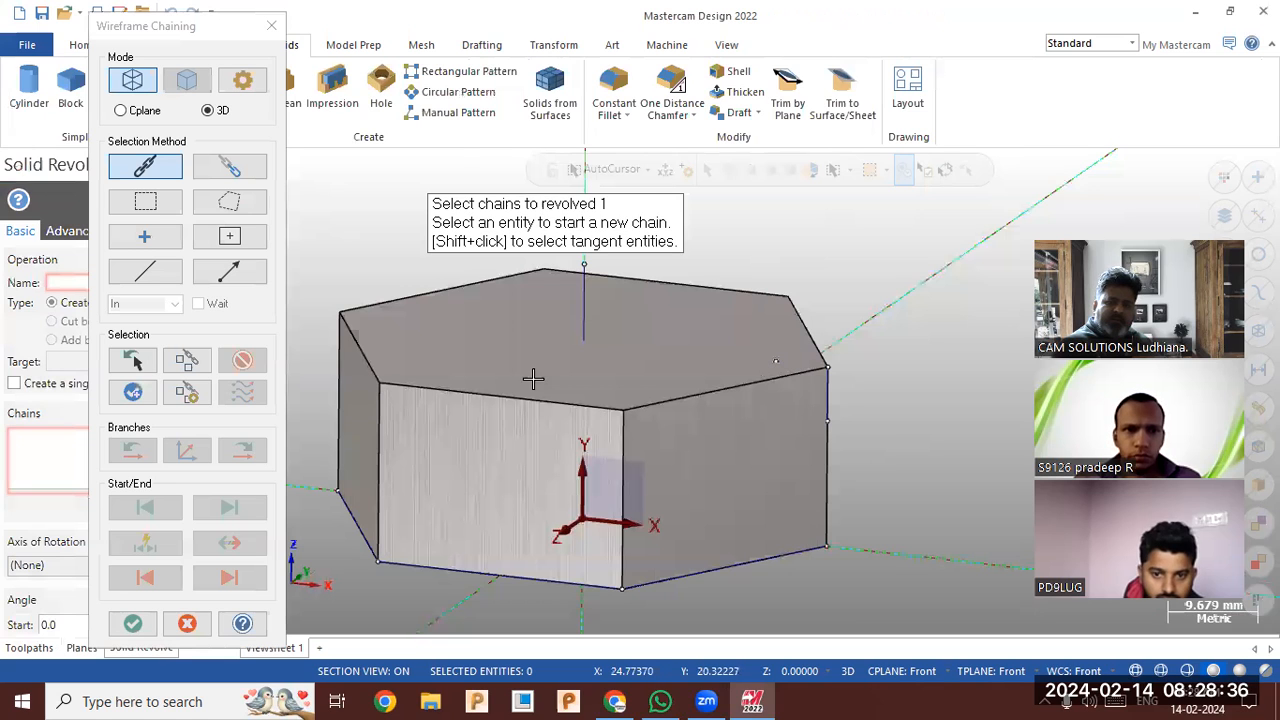
click(133, 624)
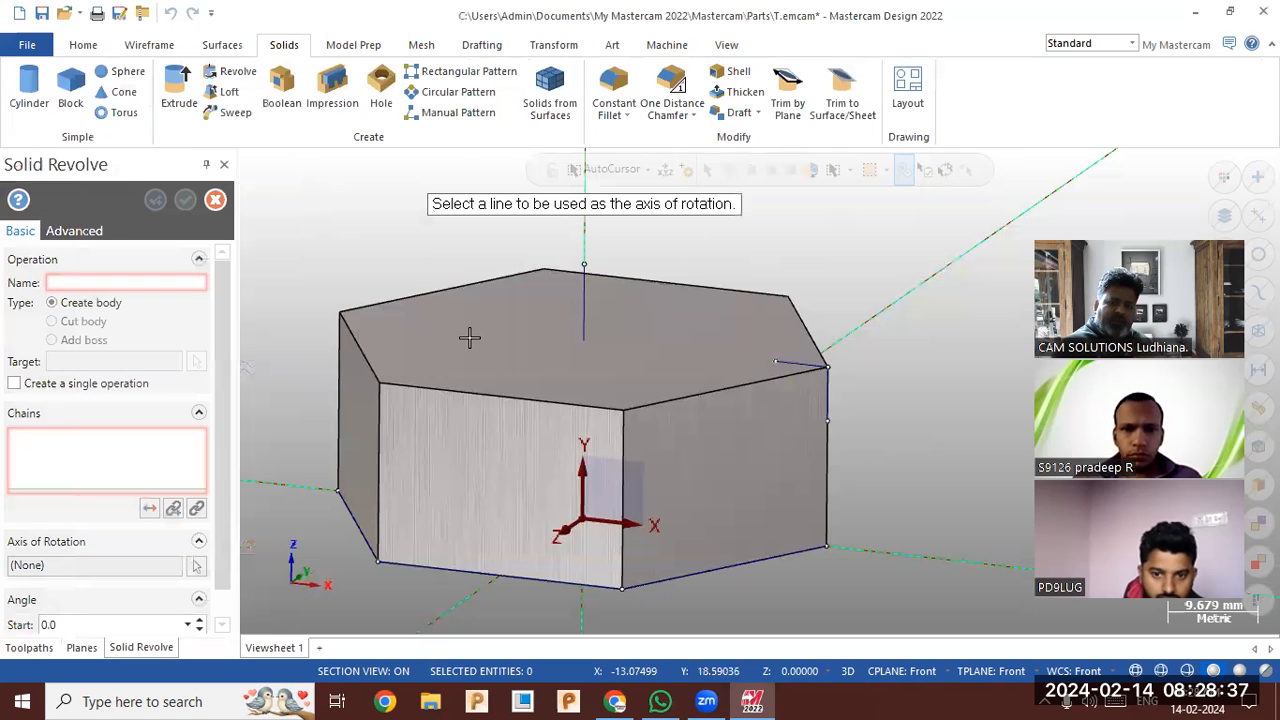
click(589, 300)
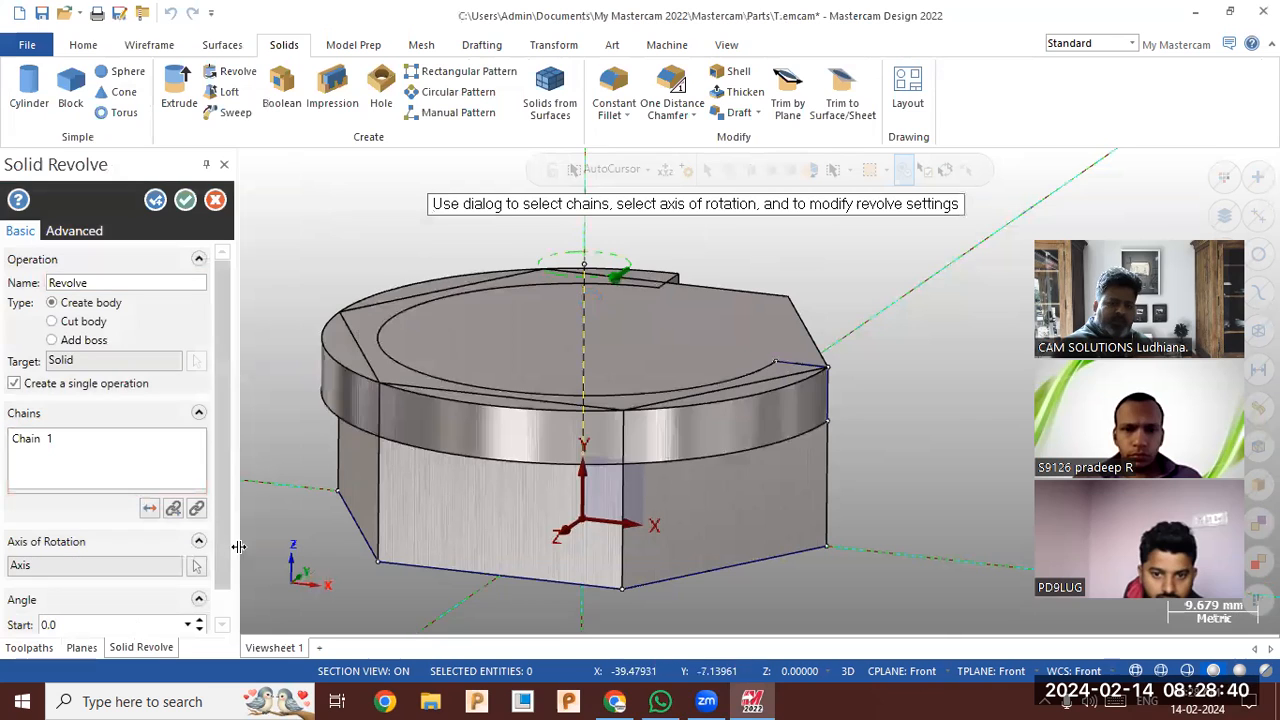
- Set the revolve's end angle to 360 degrees and apply it as a cut body on the hexagonal solid
scroll(108, 617, down, 1)
click(108, 617)
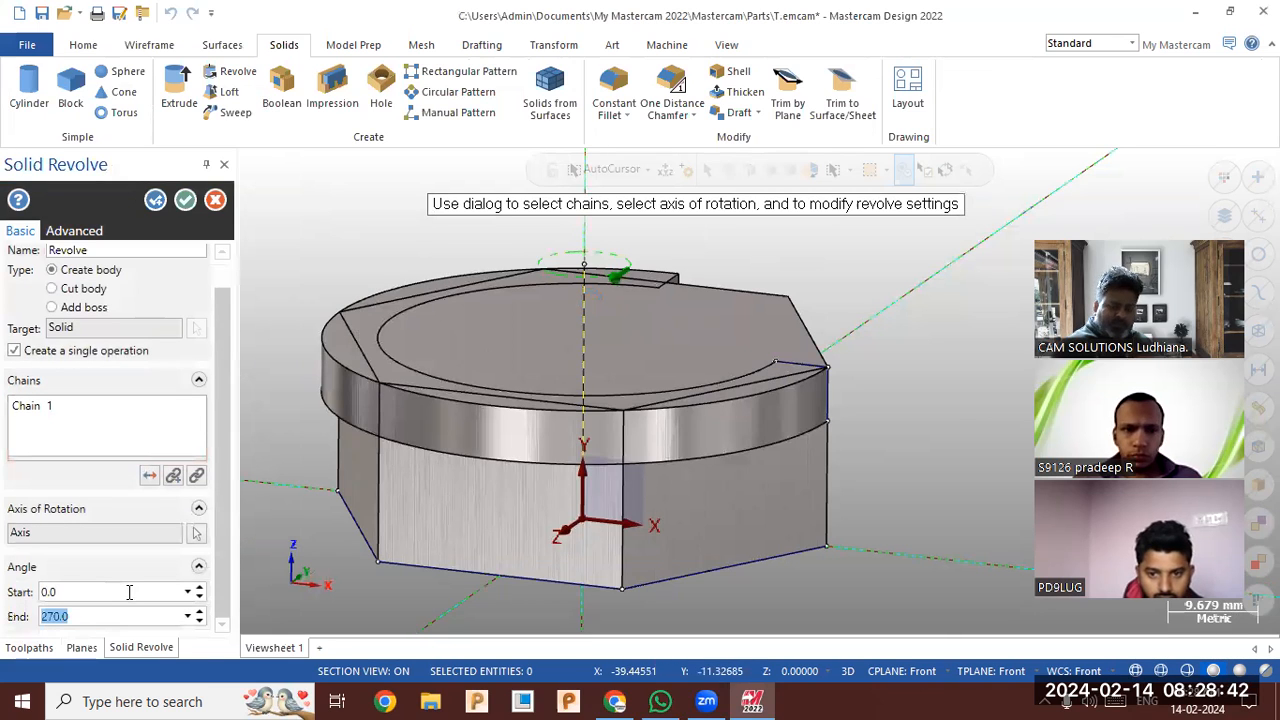
text(360)
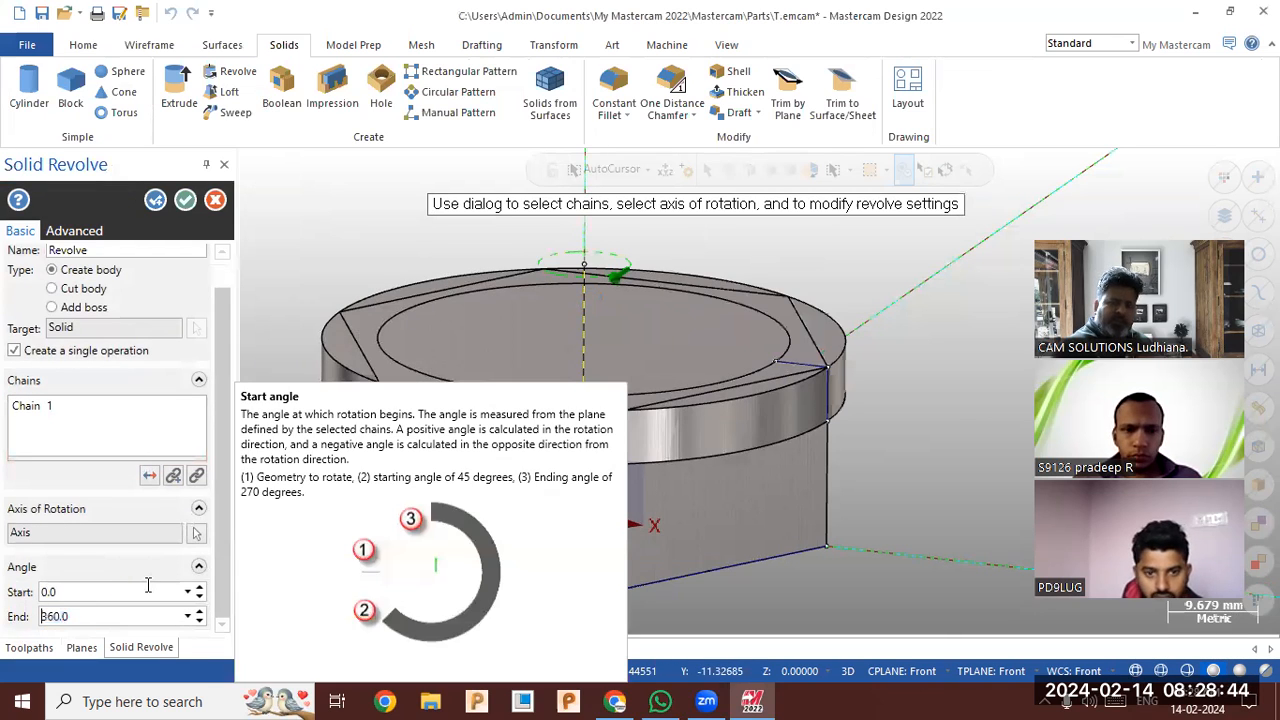
click(80, 289)
middle_drag(331, 343, 475, 335)
click(189, 206)
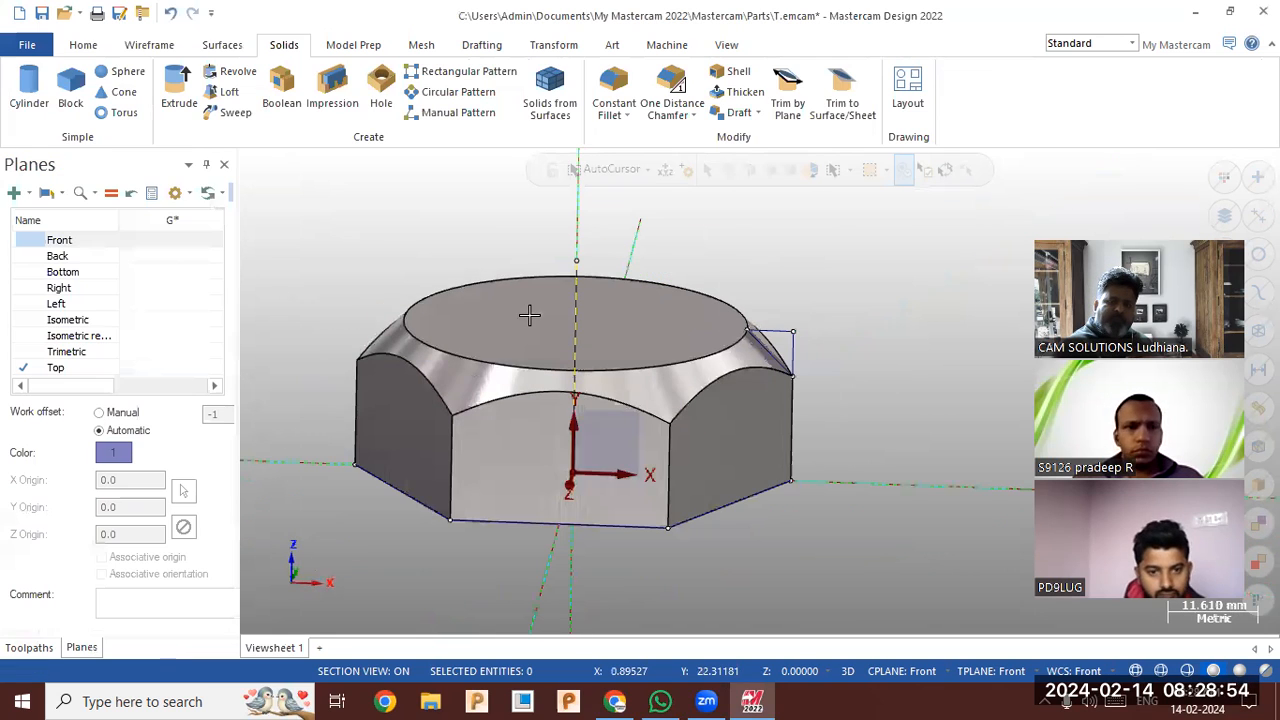
- Use Dynamic transform to copy all geometry about the origin, rotated 180 degrees so the copy mirrors below the original body
middle_drag(411, 311, 431, 283)
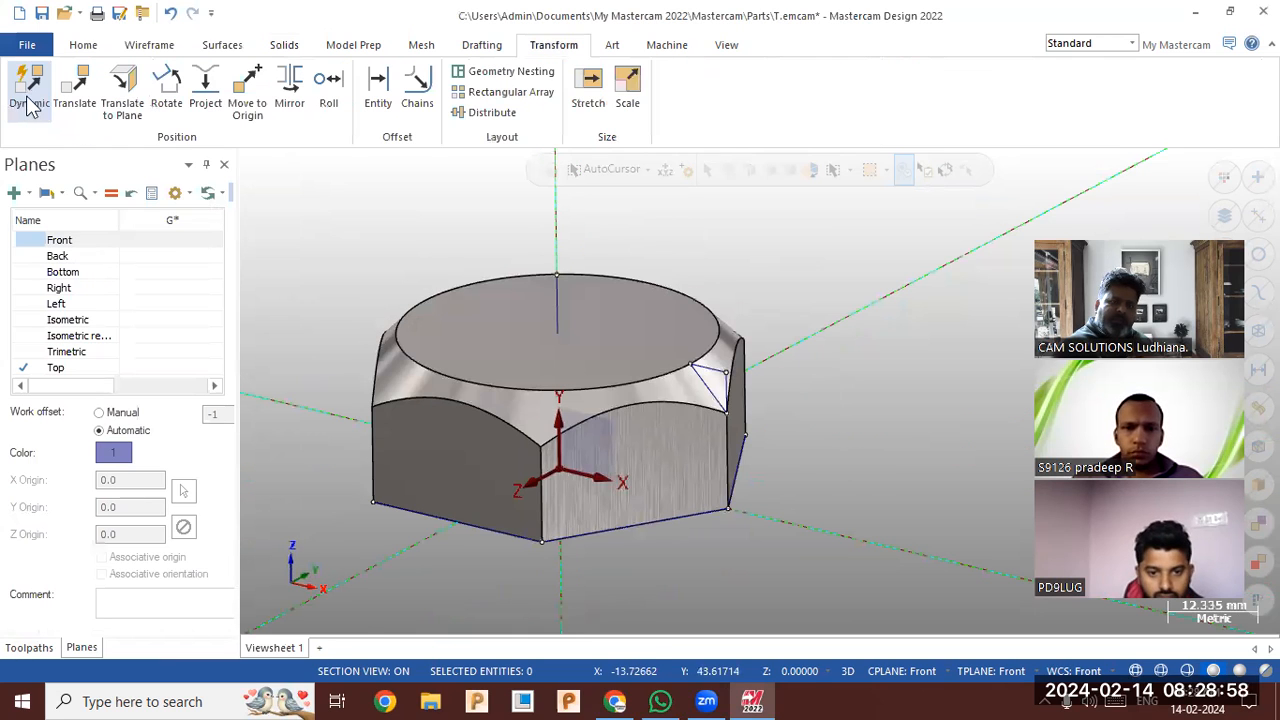
key(ctrl+a)
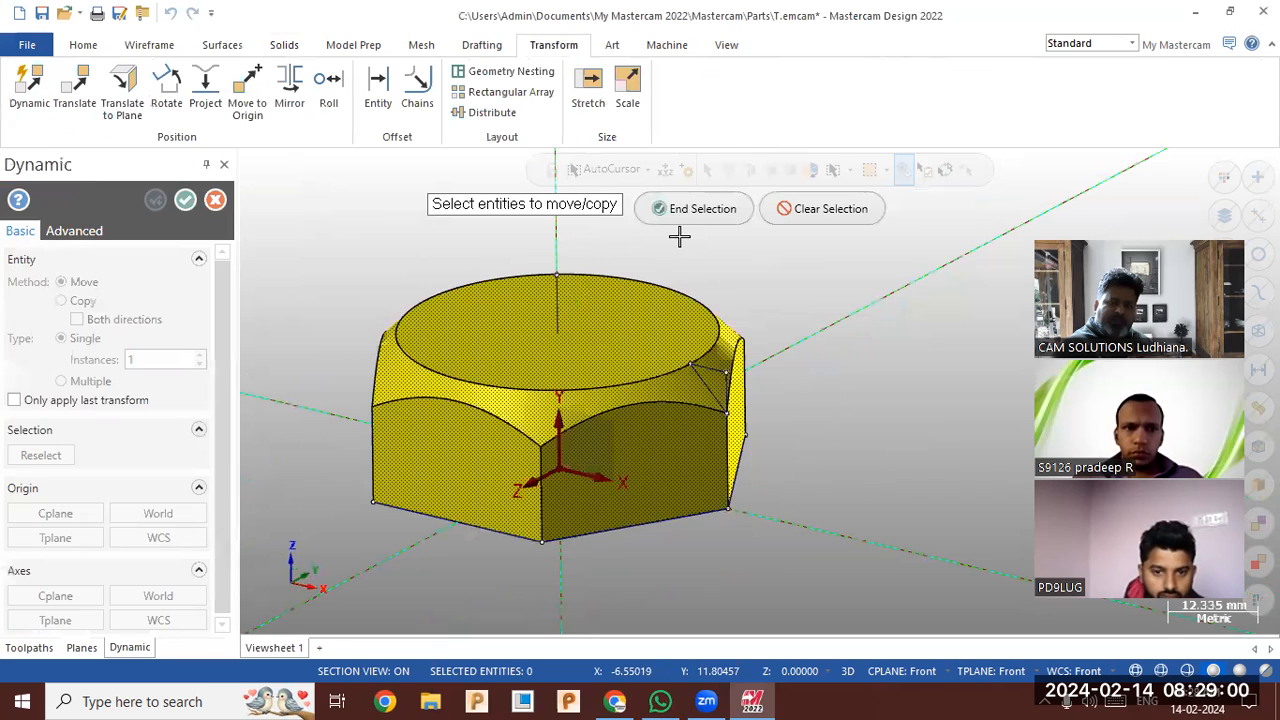
key(Return)
click(562, 471)
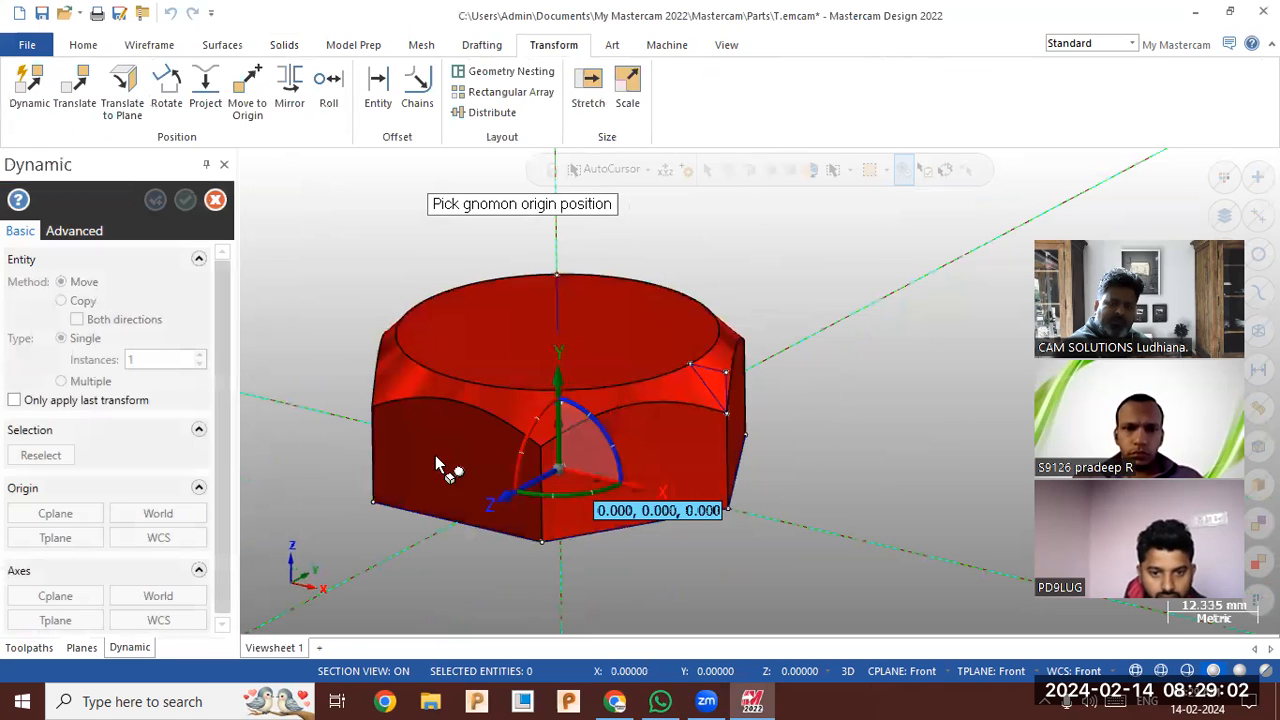
click(82, 301)
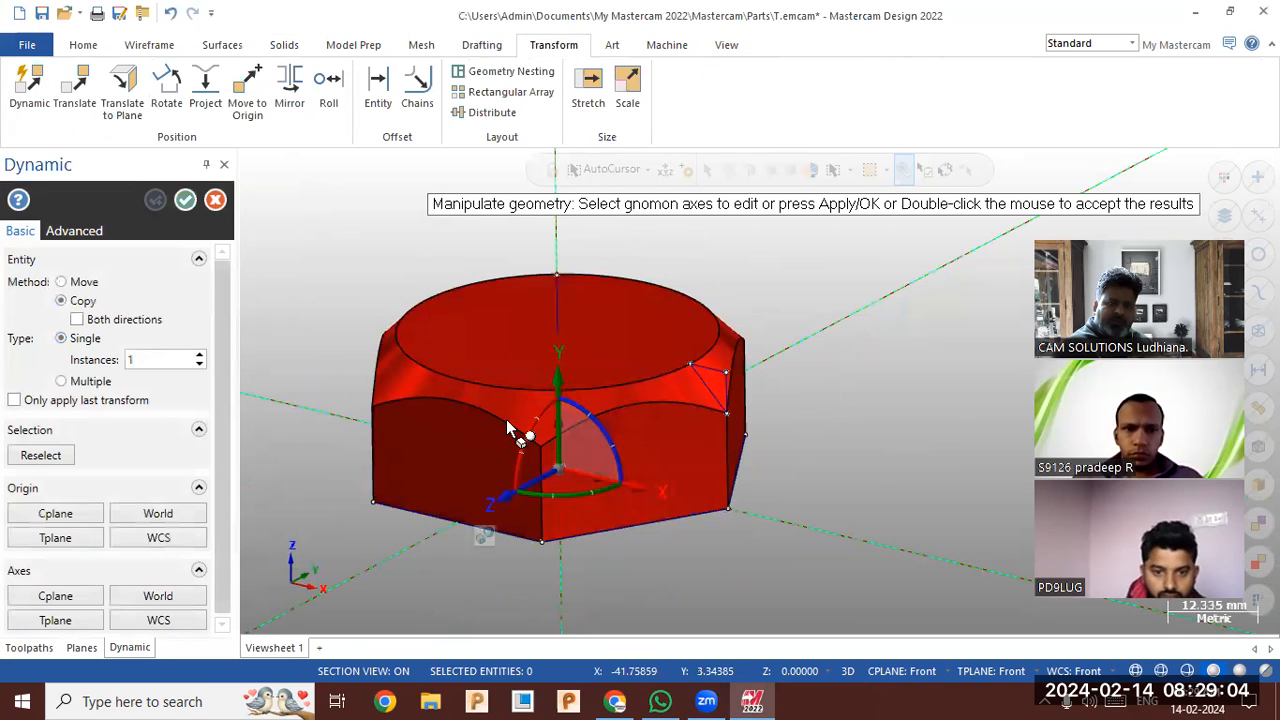
click(508, 527)
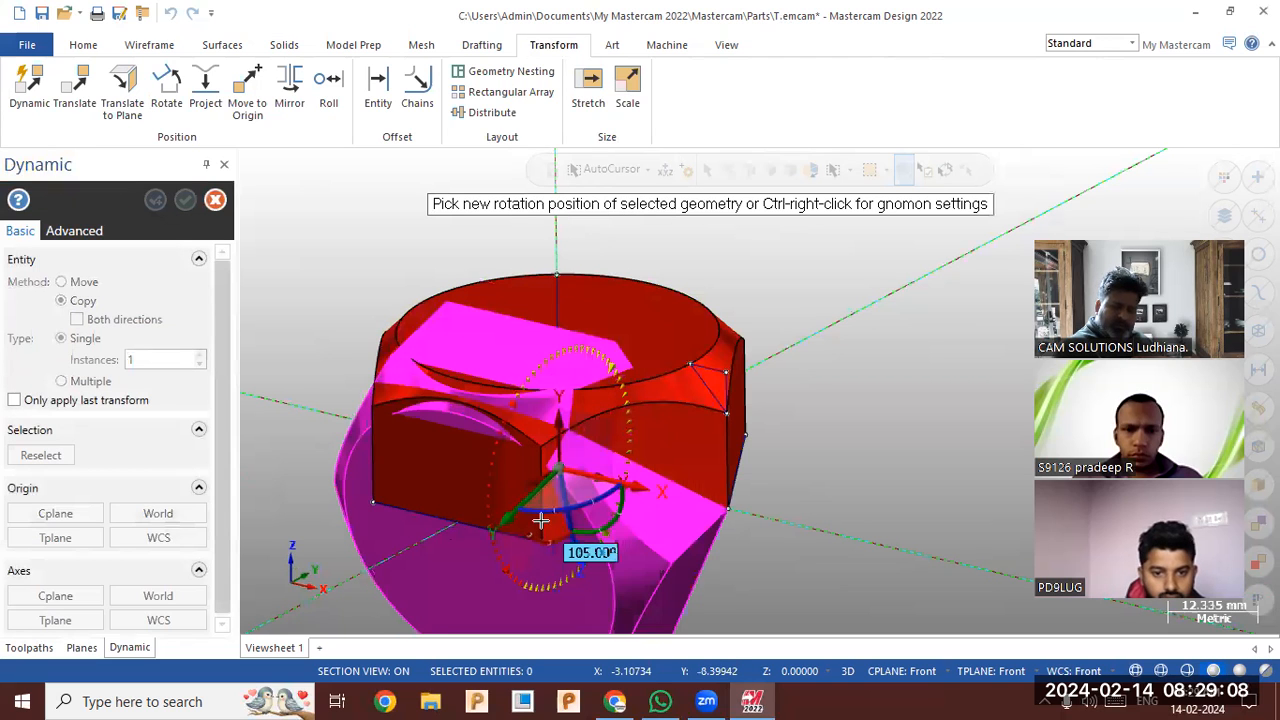
text(180)
key(Return)
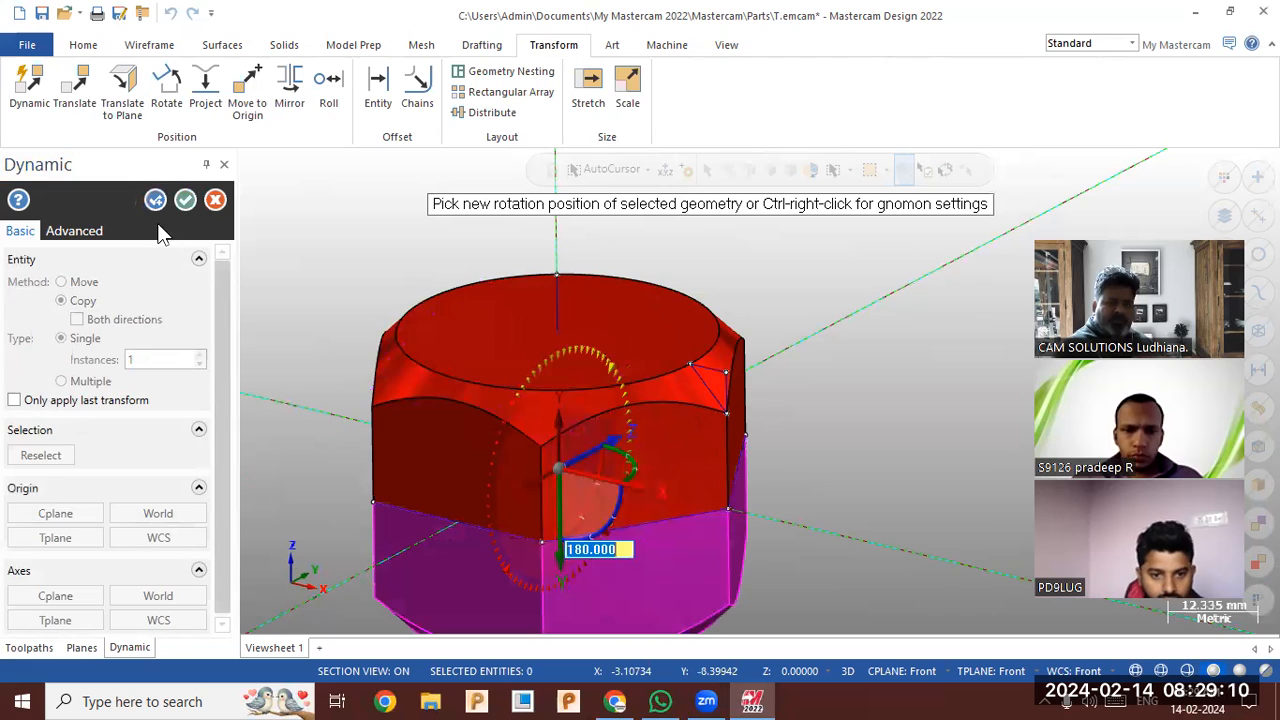
key(Return)
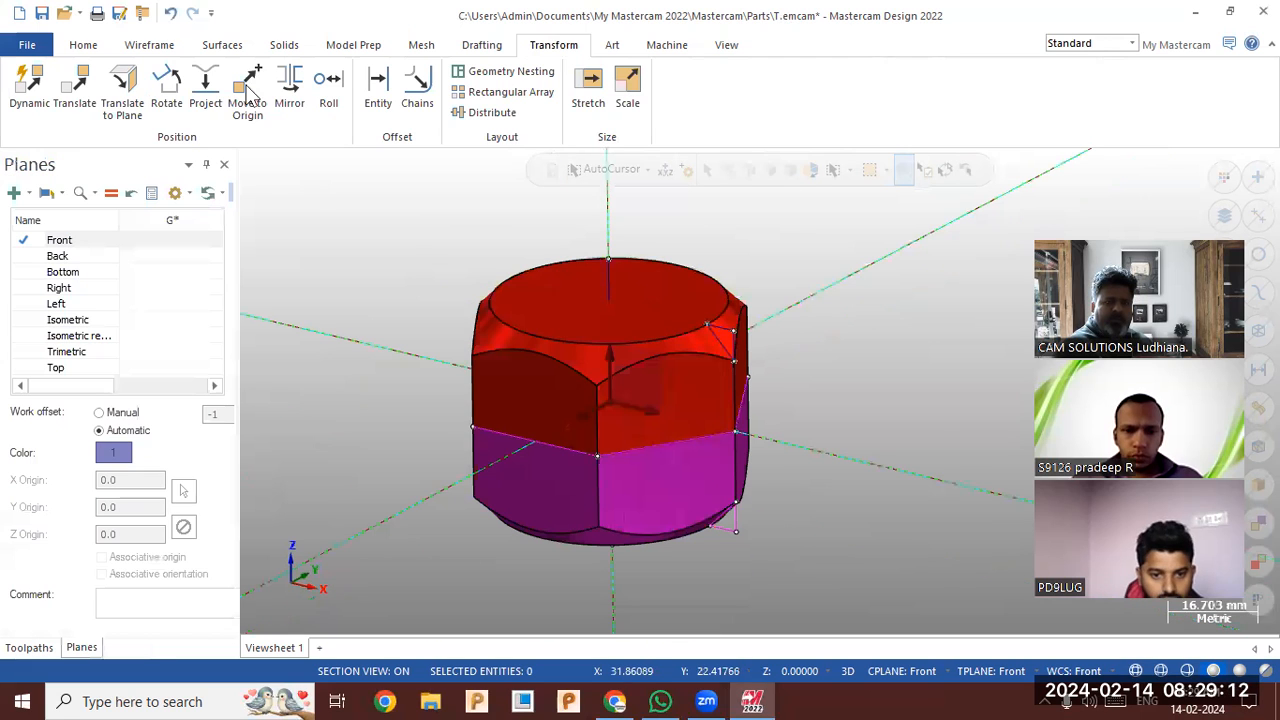
- Join the two halves with a Boolean Add, using the upper body as target and the lower copy as tool body
click(284, 46)
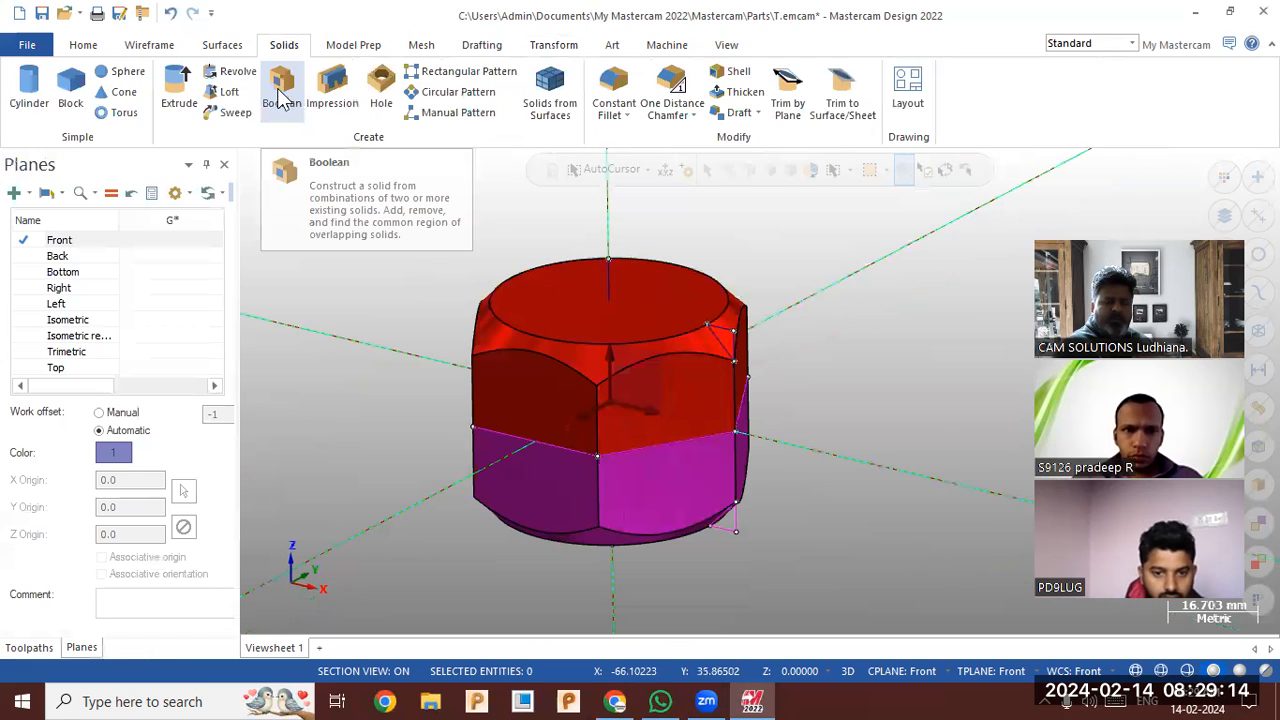
click(282, 100)
click(558, 358)
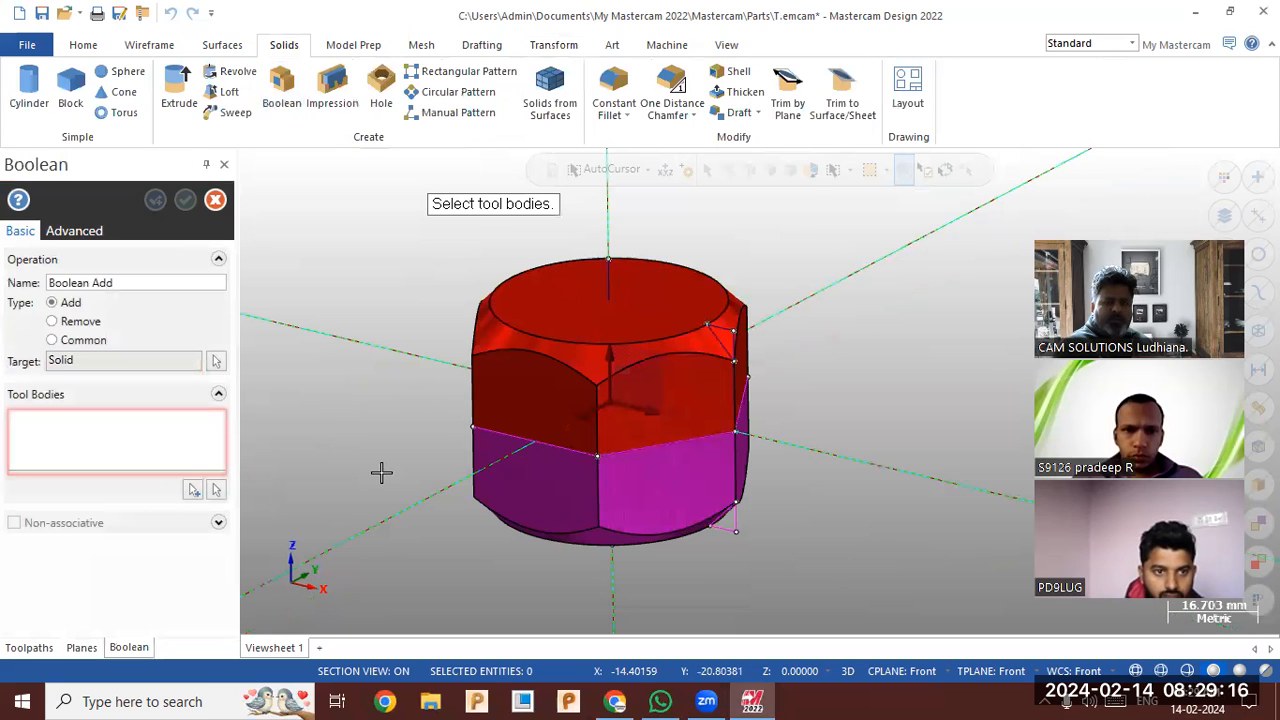
click(521, 495)
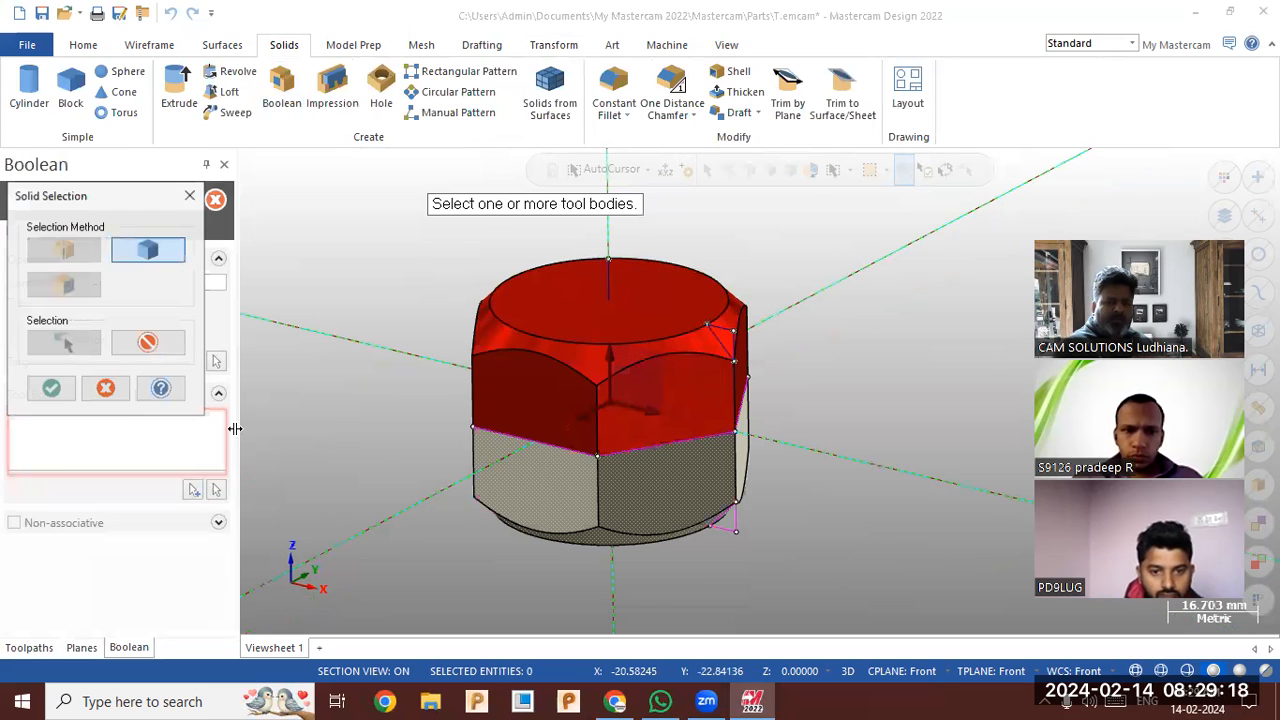
click(51, 388)
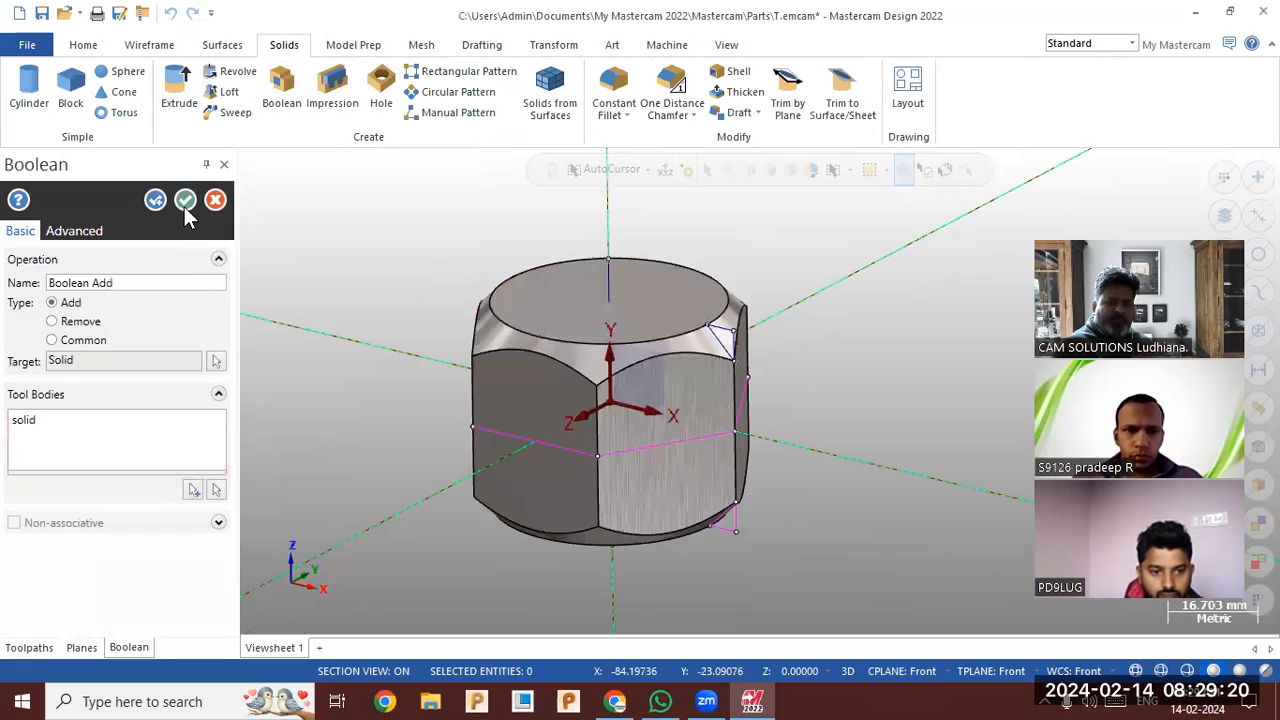
click(186, 206)
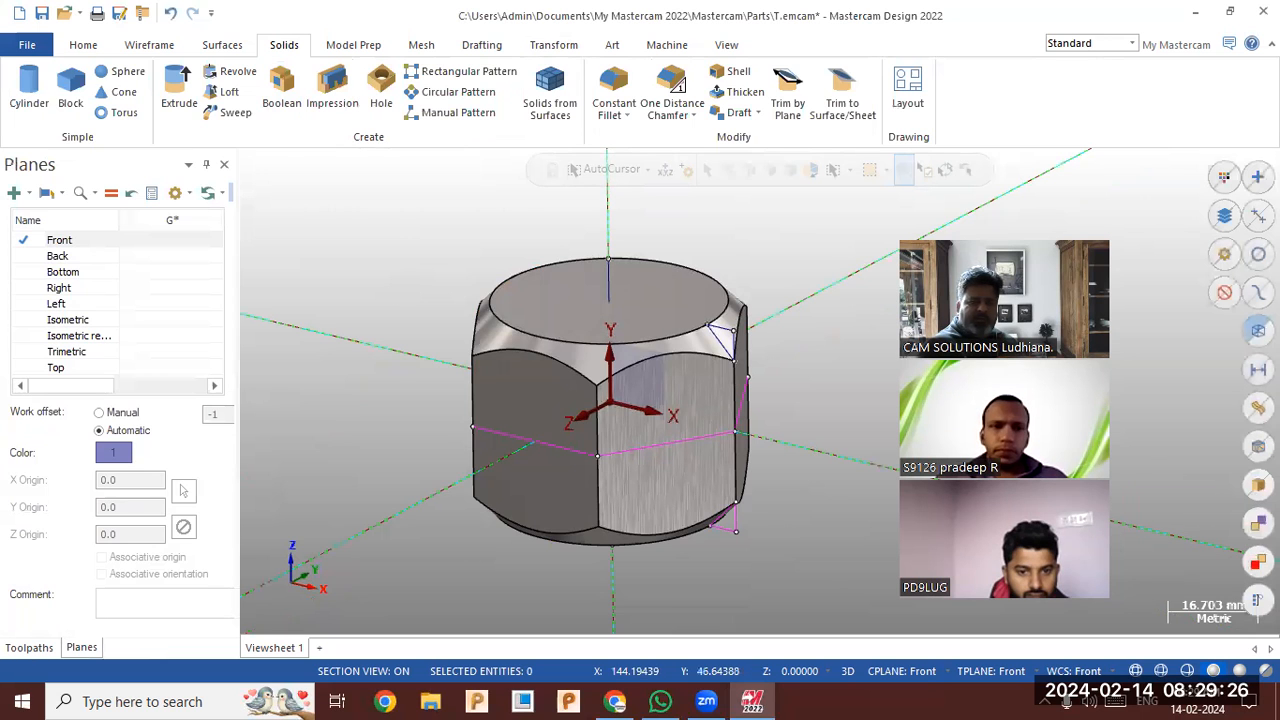
- Select all wireframe entities and delete them, keeping only the joined solid
click(1258, 331)
click(86, 48)
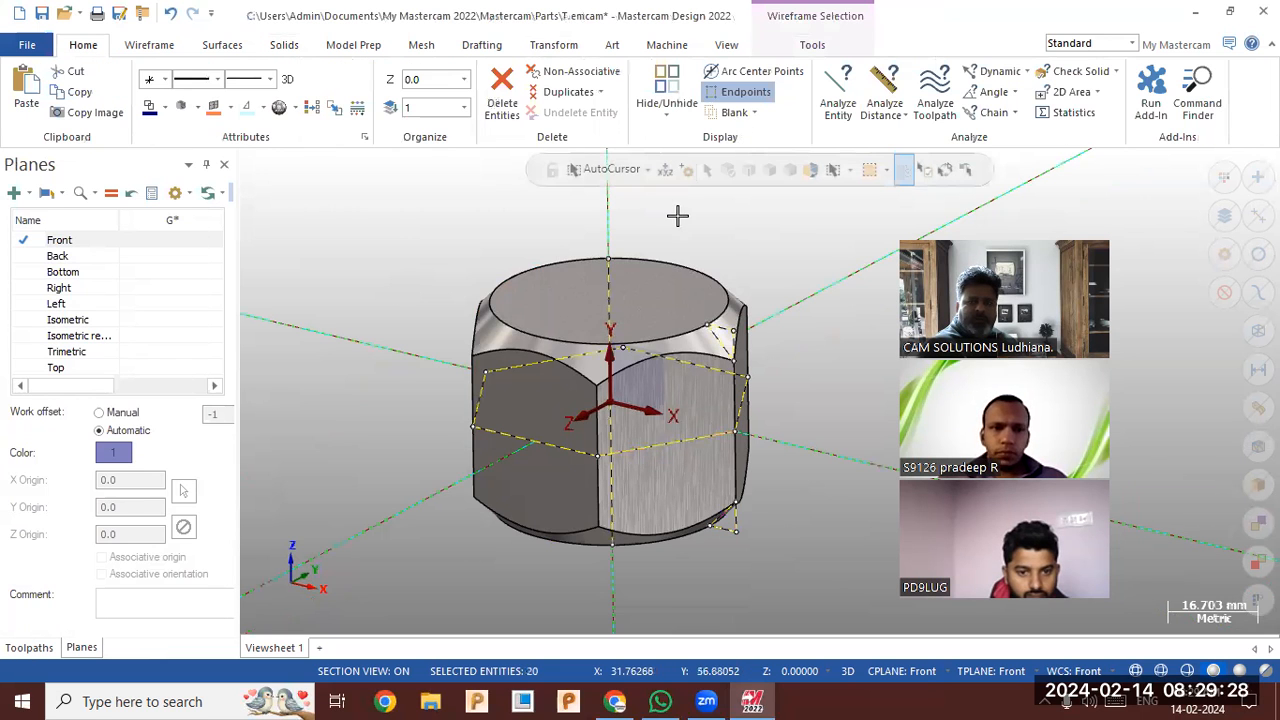
key(Delete)
- Inspect the finished hexagonal solid from several sides and start a new empty part file
middle_drag(383, 240, 610, 243)
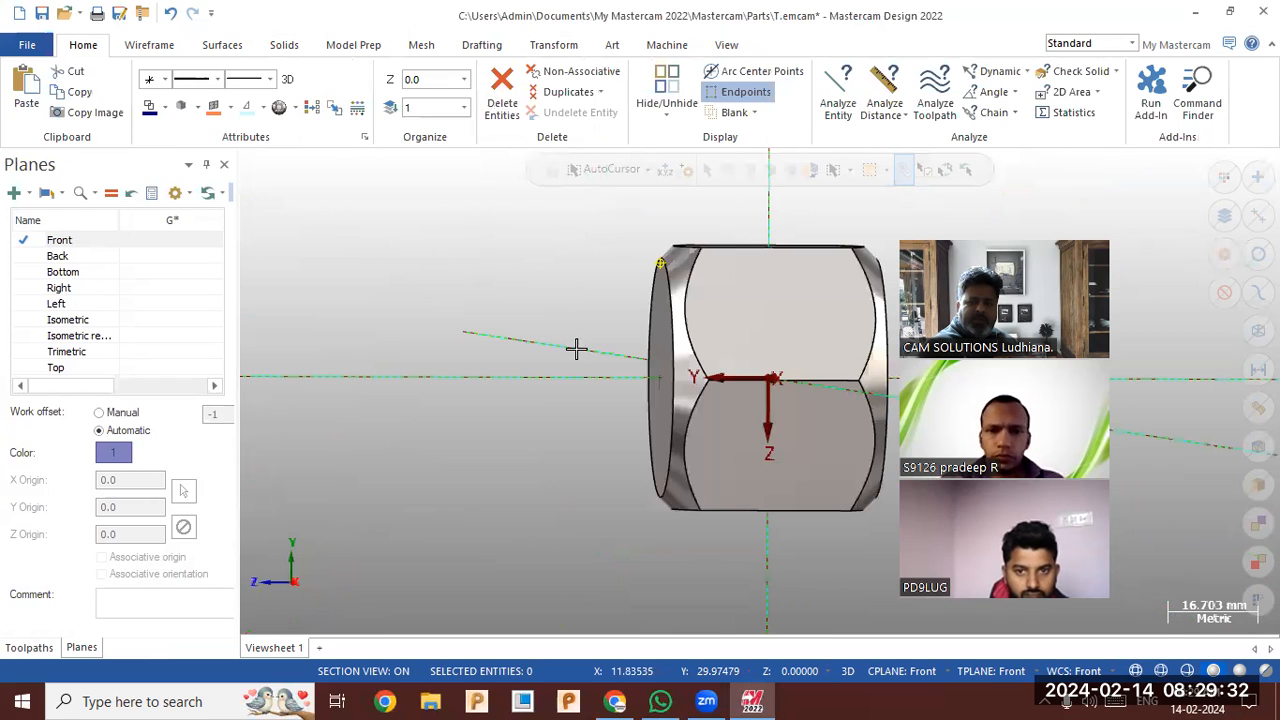
middle_drag(393, 290, 466, 414)
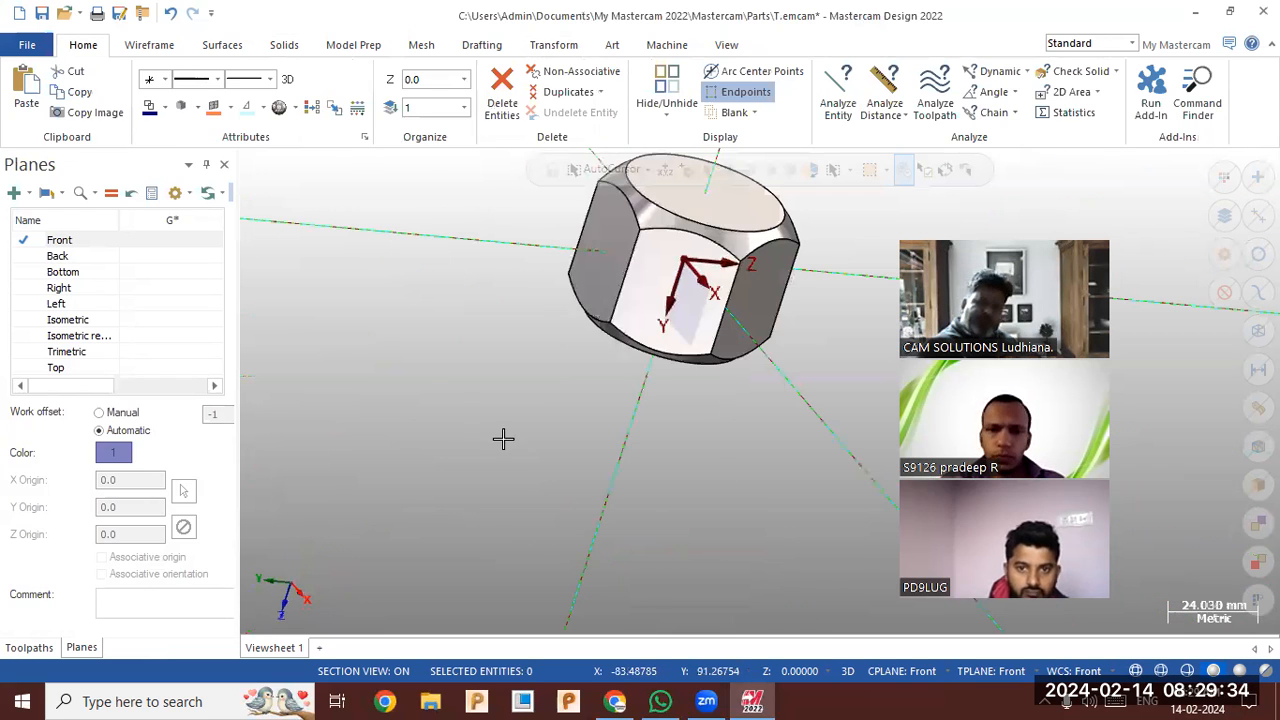
middle_drag(655, 220, 540, 195)
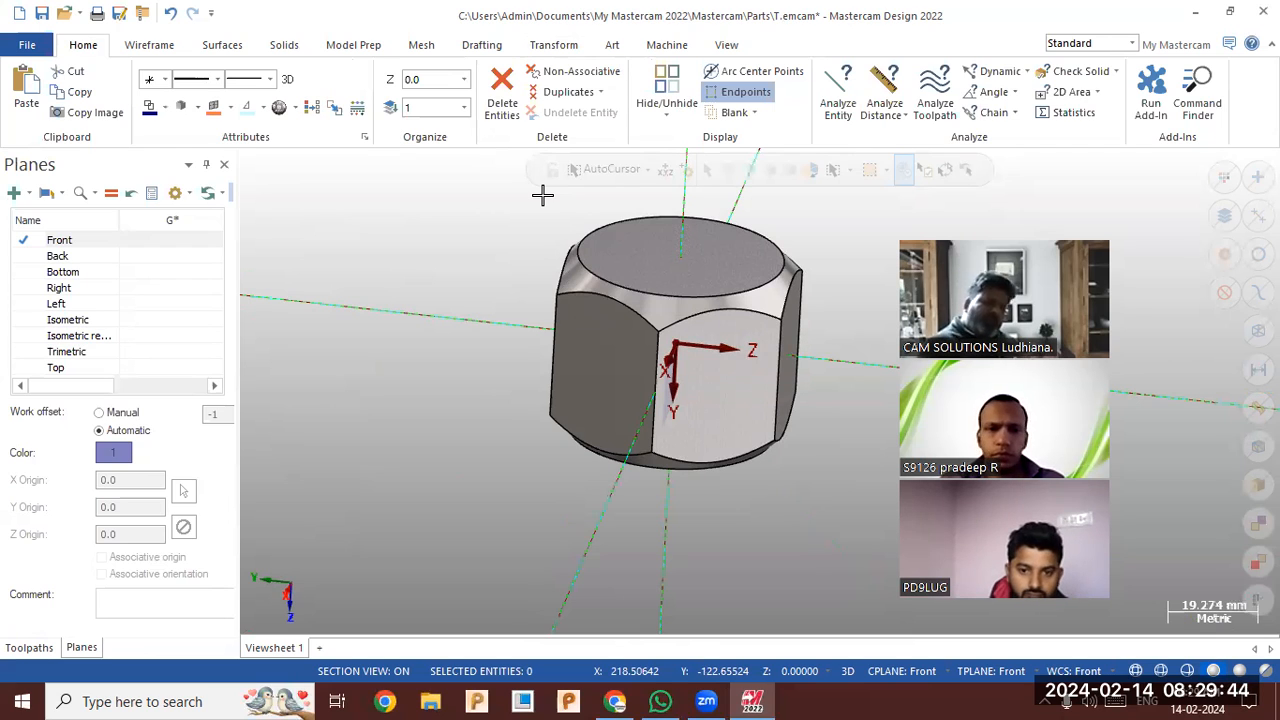
click(19, 13)
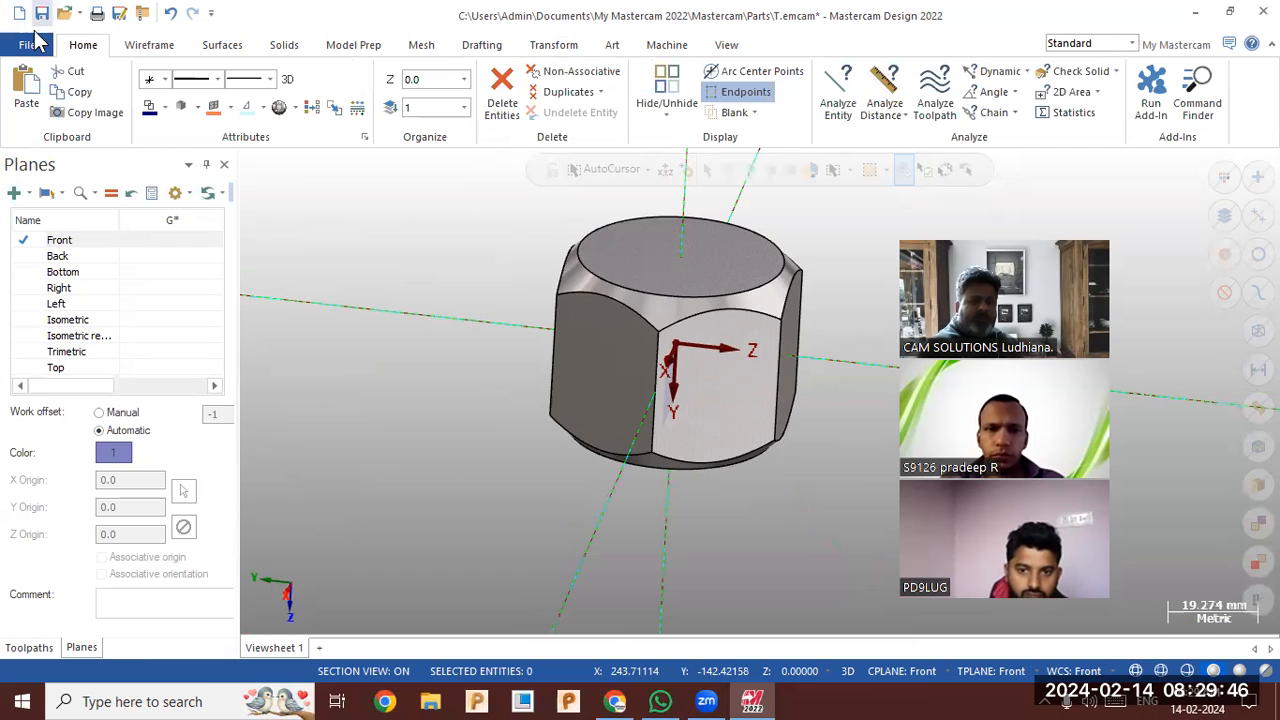
click(664, 389)
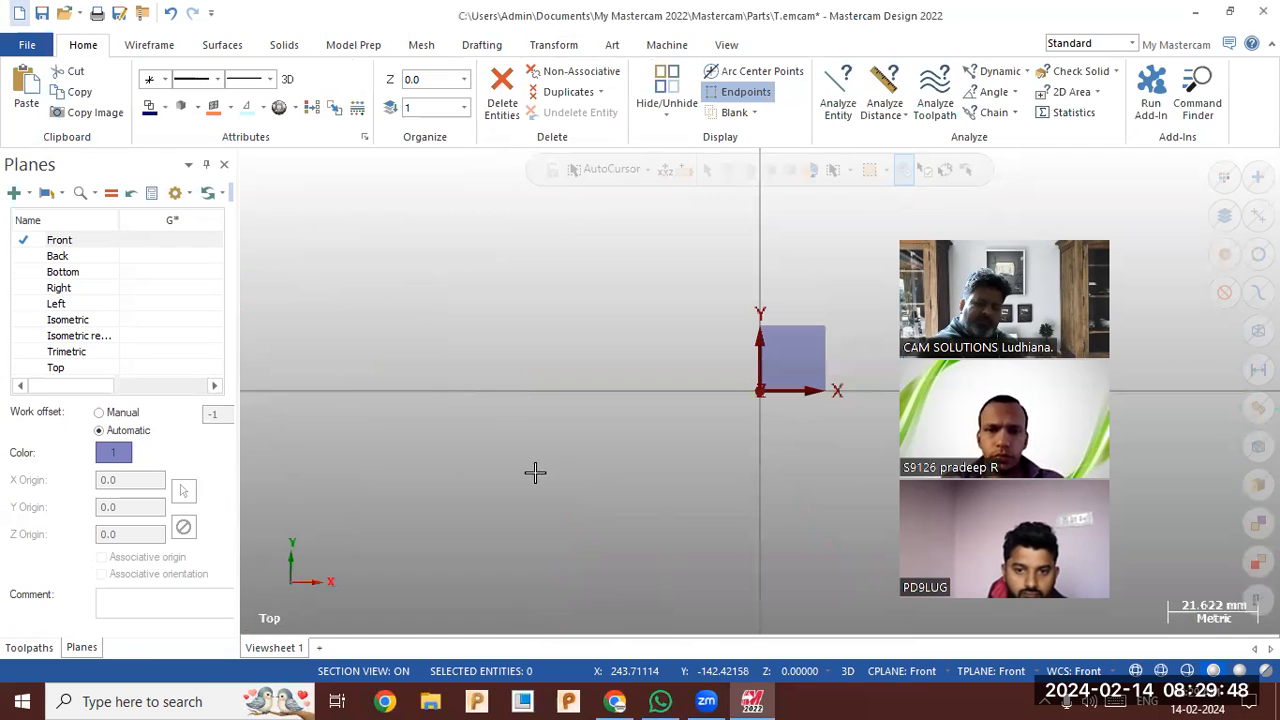
- Draw a horizontal line about 86.7 mm long from the origin along the positive X axis
click(160, 46)
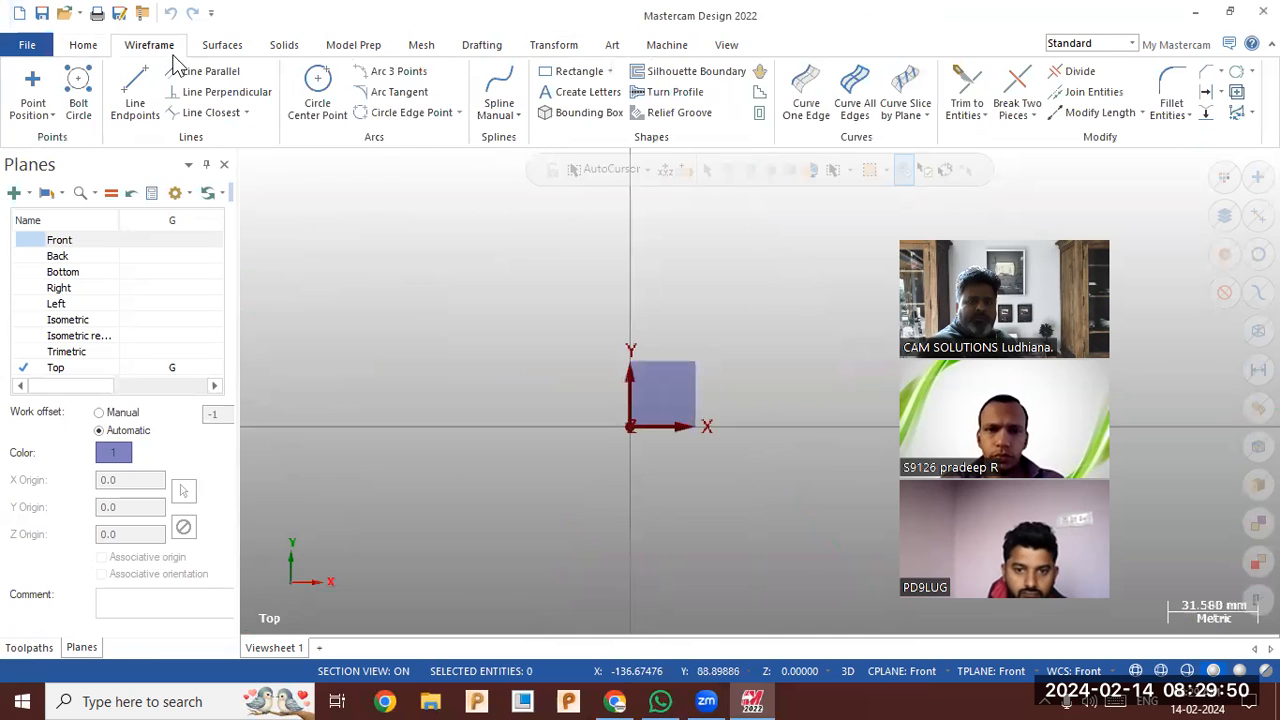
click(136, 95)
click(632, 430)
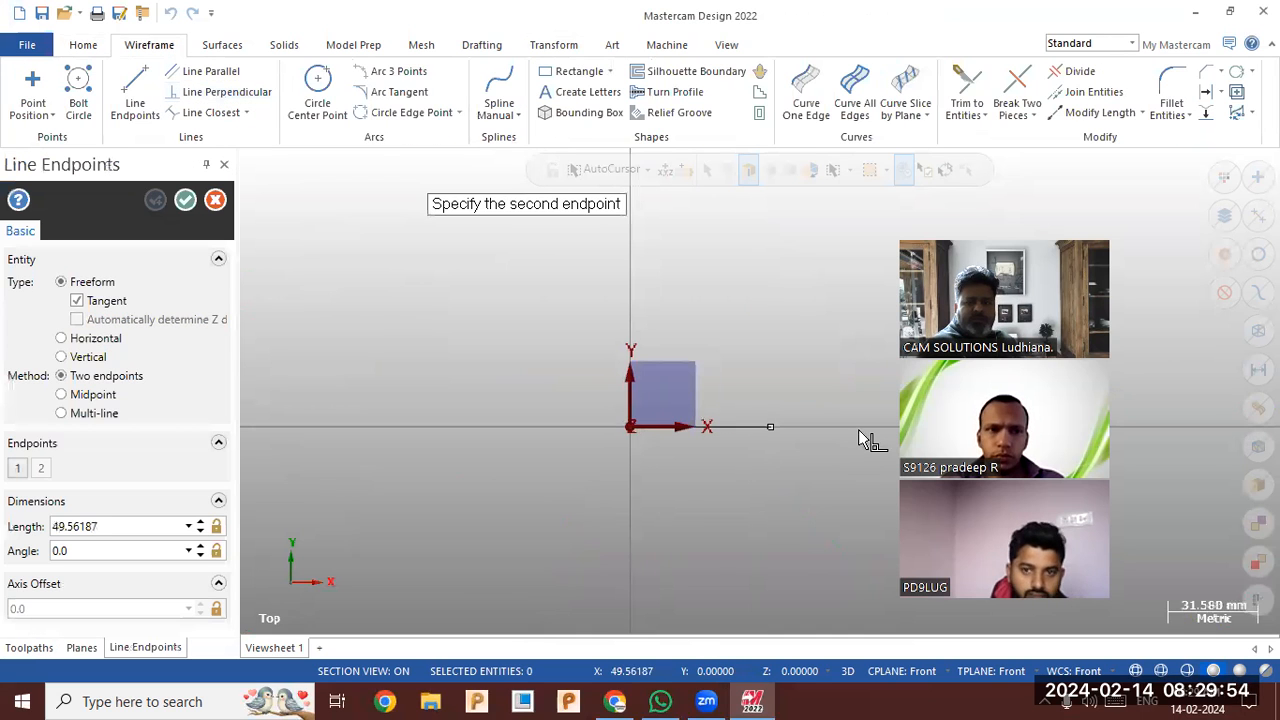
click(876, 424)
- Continue the base line in multi-line mode with a horizontal segment about 46 mm long along X and a short vertical segment upward
click(90, 412)
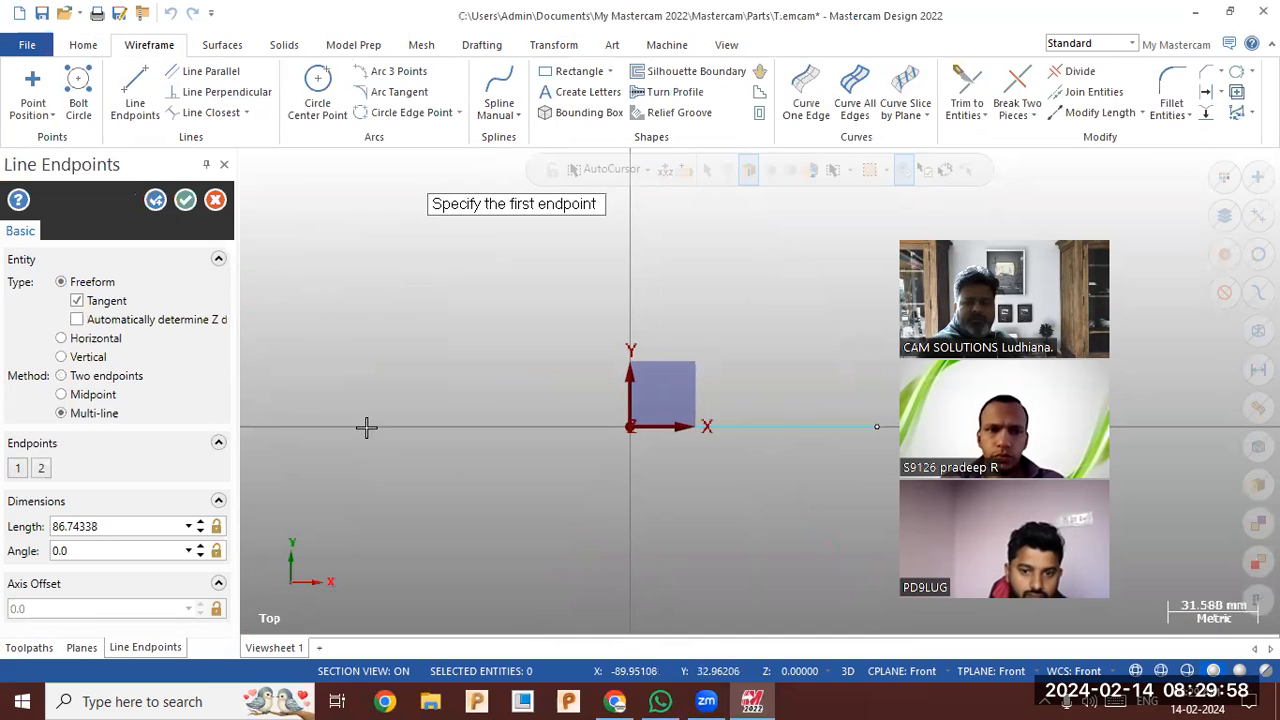
scroll(370, 432, down, 1)
scroll(725, 425, up, 1)
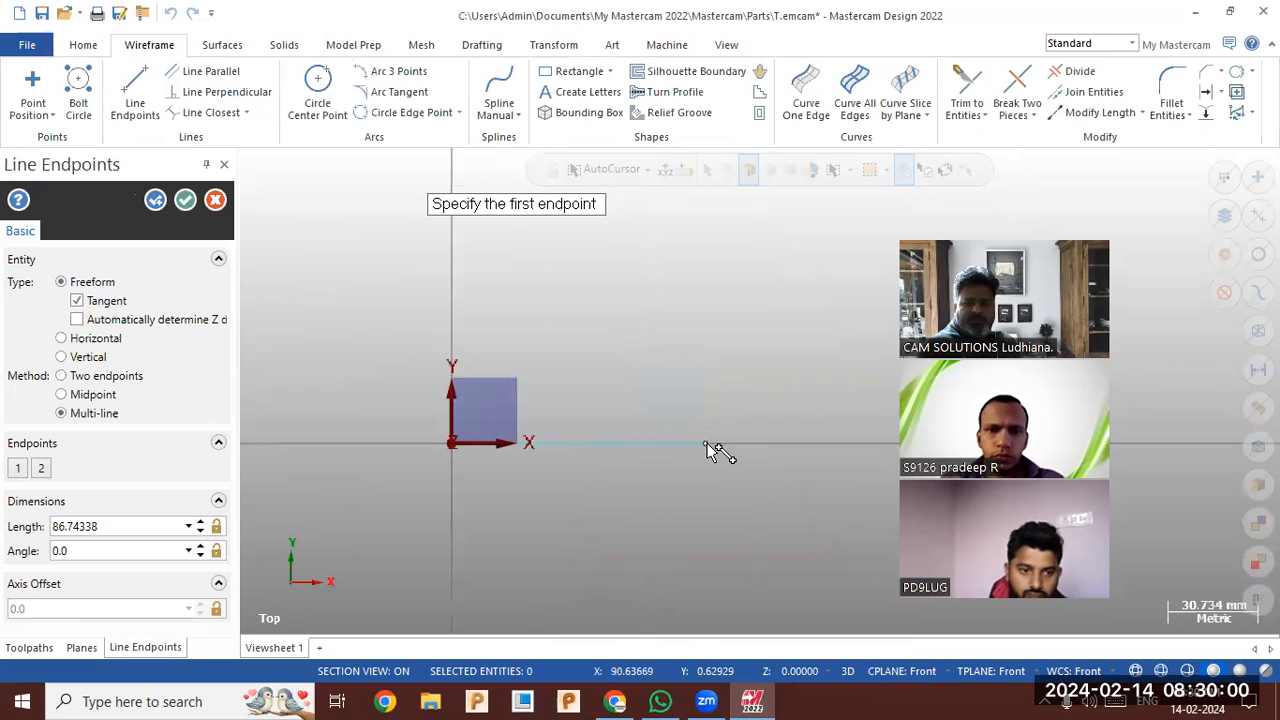
click(706, 443)
click(841, 444)
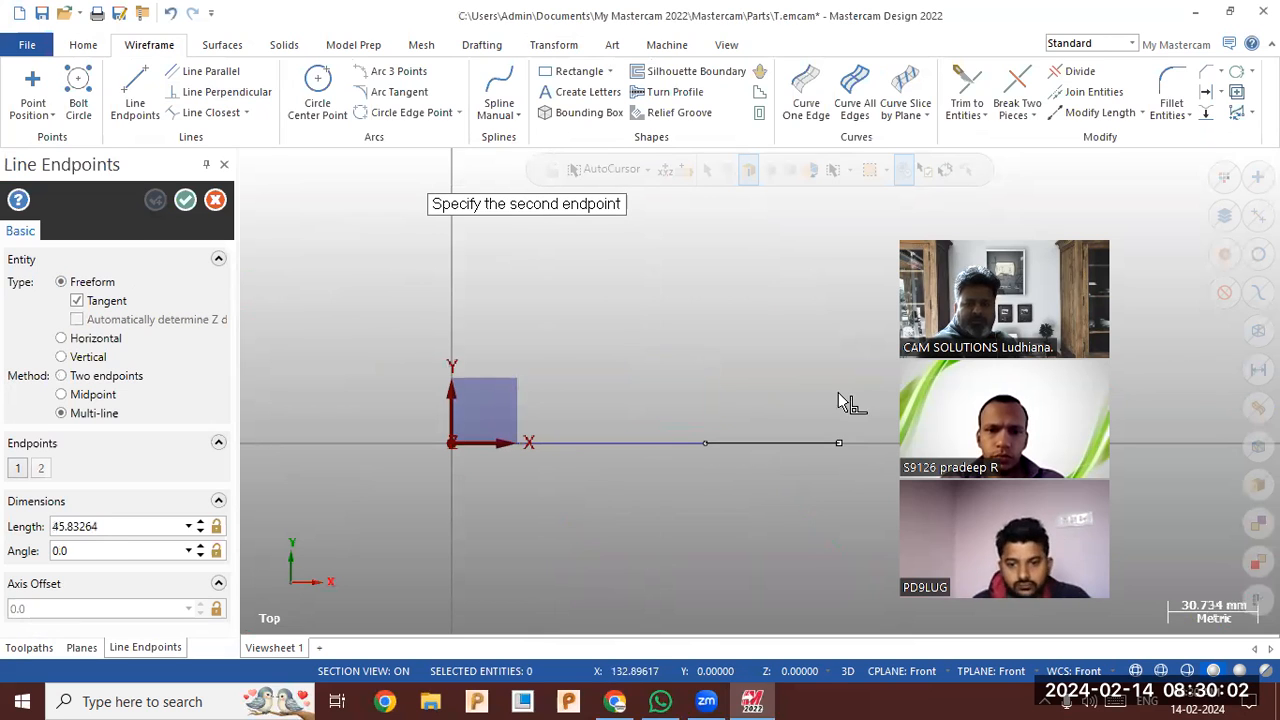
click(841, 382)
- Draw the stepped upper contour back past the Y axis with alternating horizontal and sloped segments, the last one horizontal and about 32.3 mm long
click(763, 383)
click(693, 341)
click(612, 341)
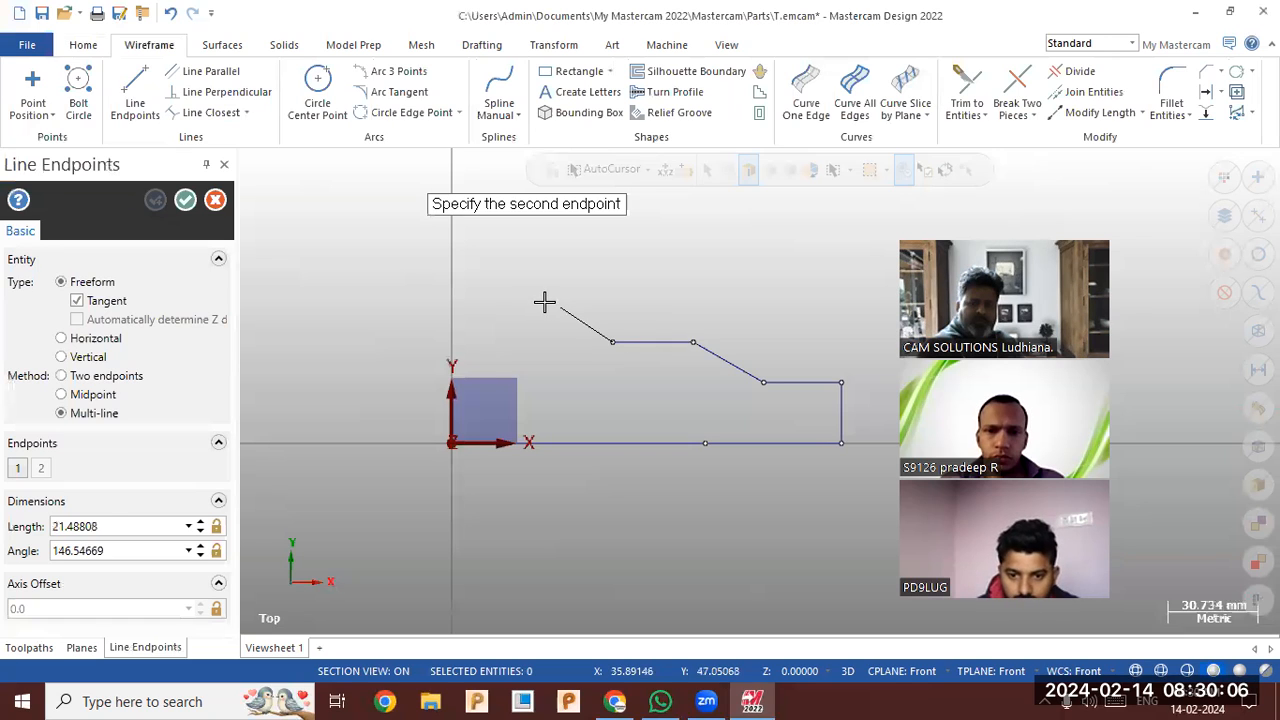
click(533, 304)
click(439, 304)
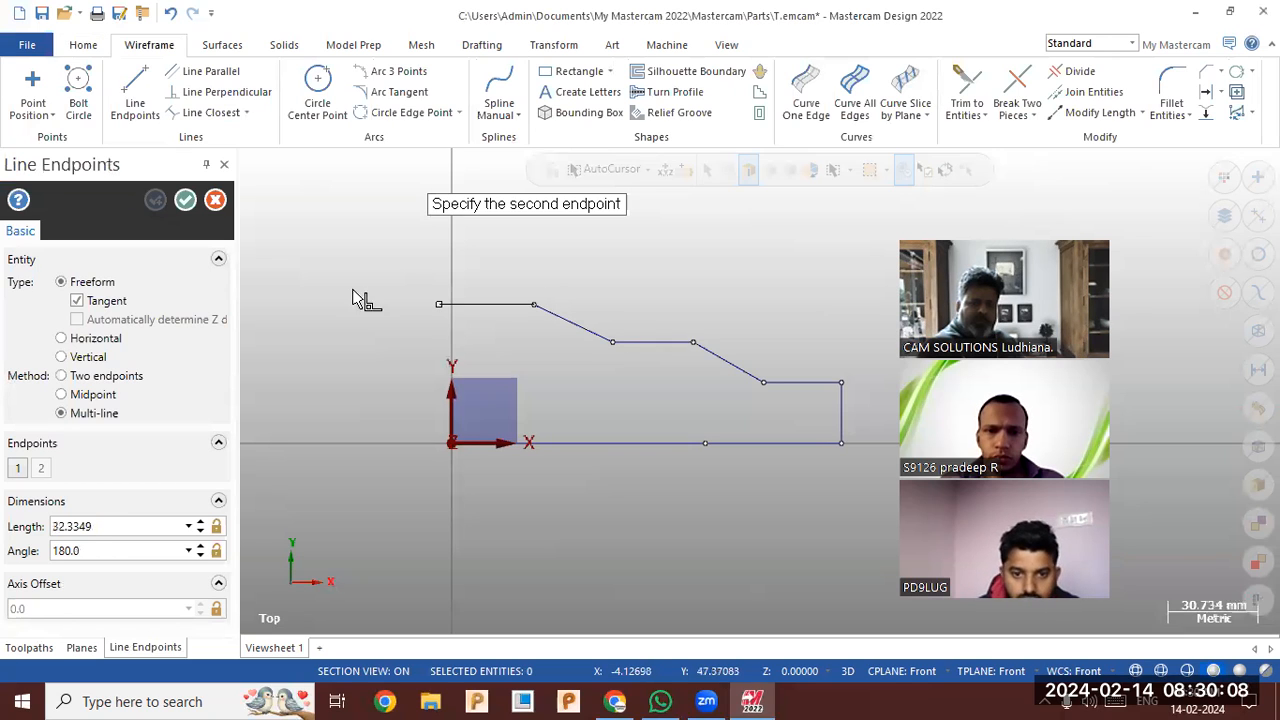
click(182, 200)
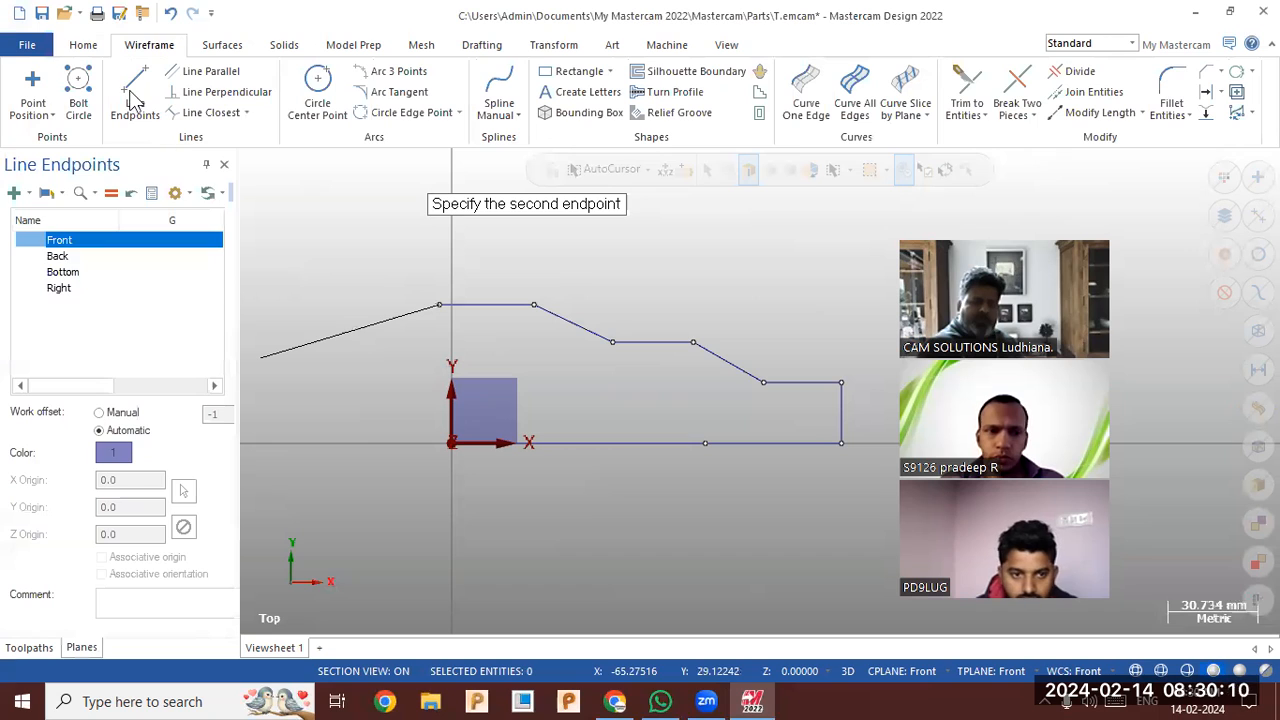
- Draw a vertical line about 67.9 mm up from the origin and trim the overhanging line ends with Divide to close the profile
click(129, 92)
click(451, 244)
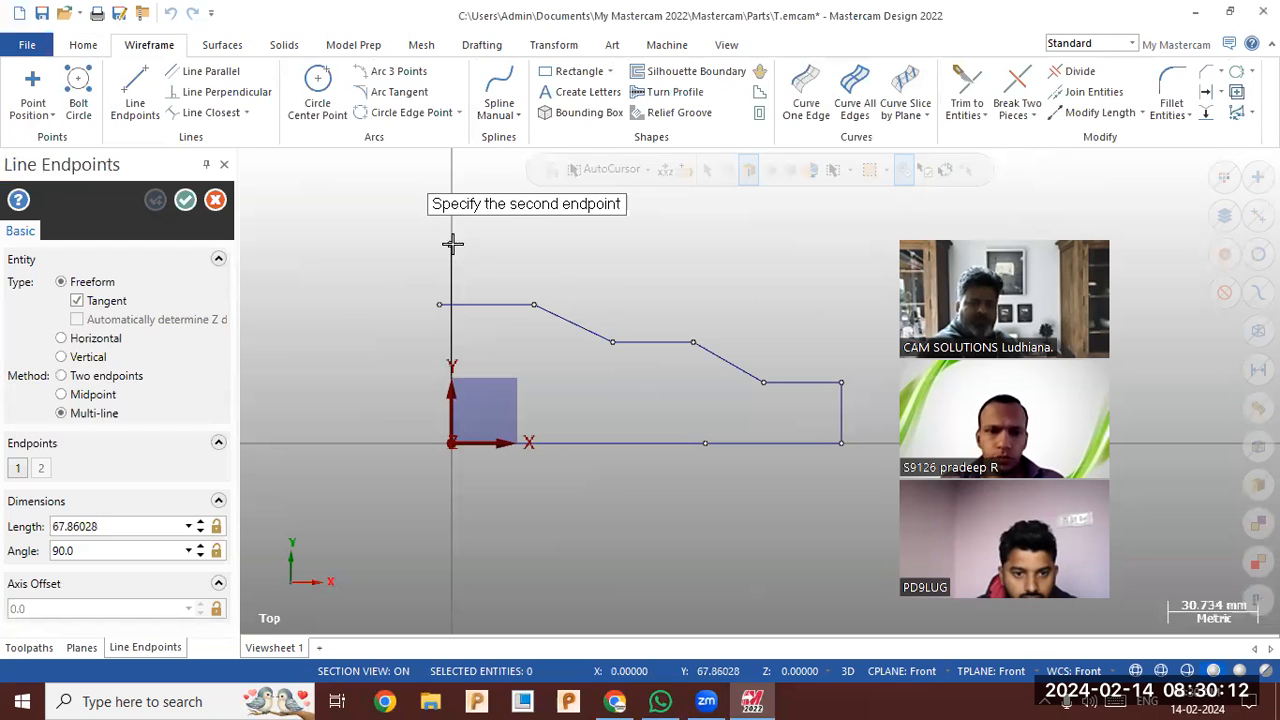
click(1068, 75)
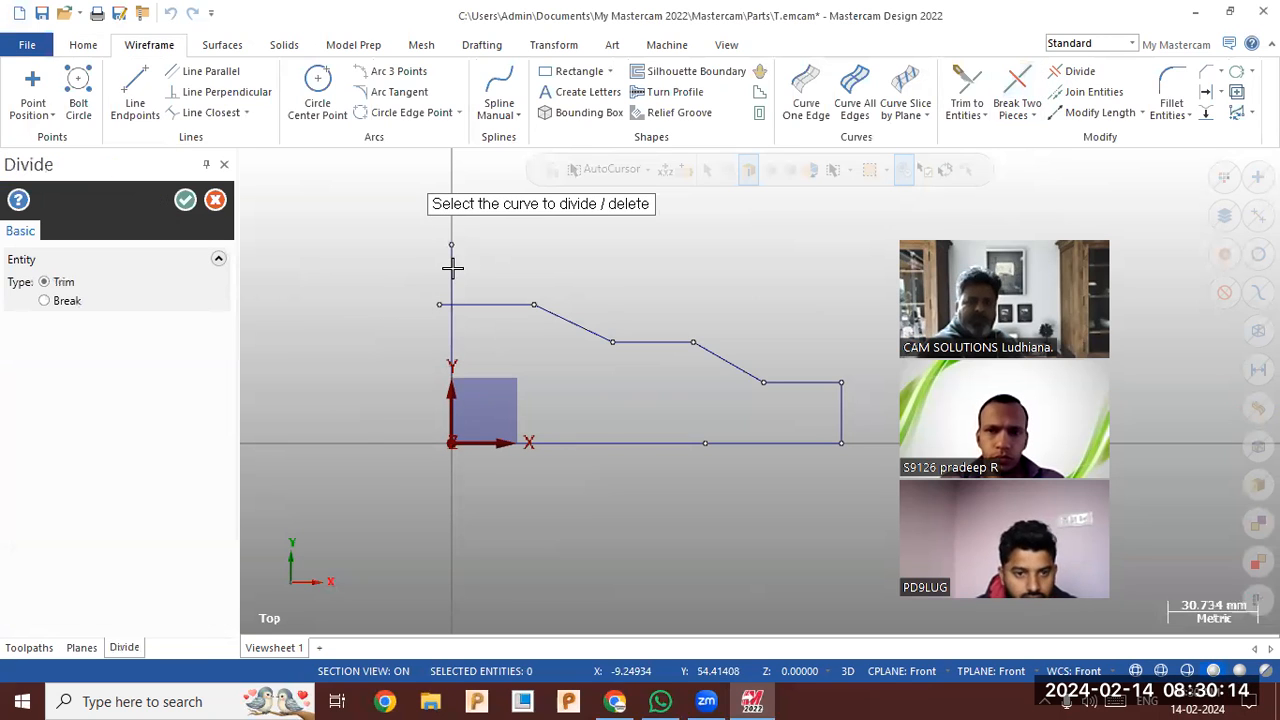
click(430, 298)
click(185, 200)
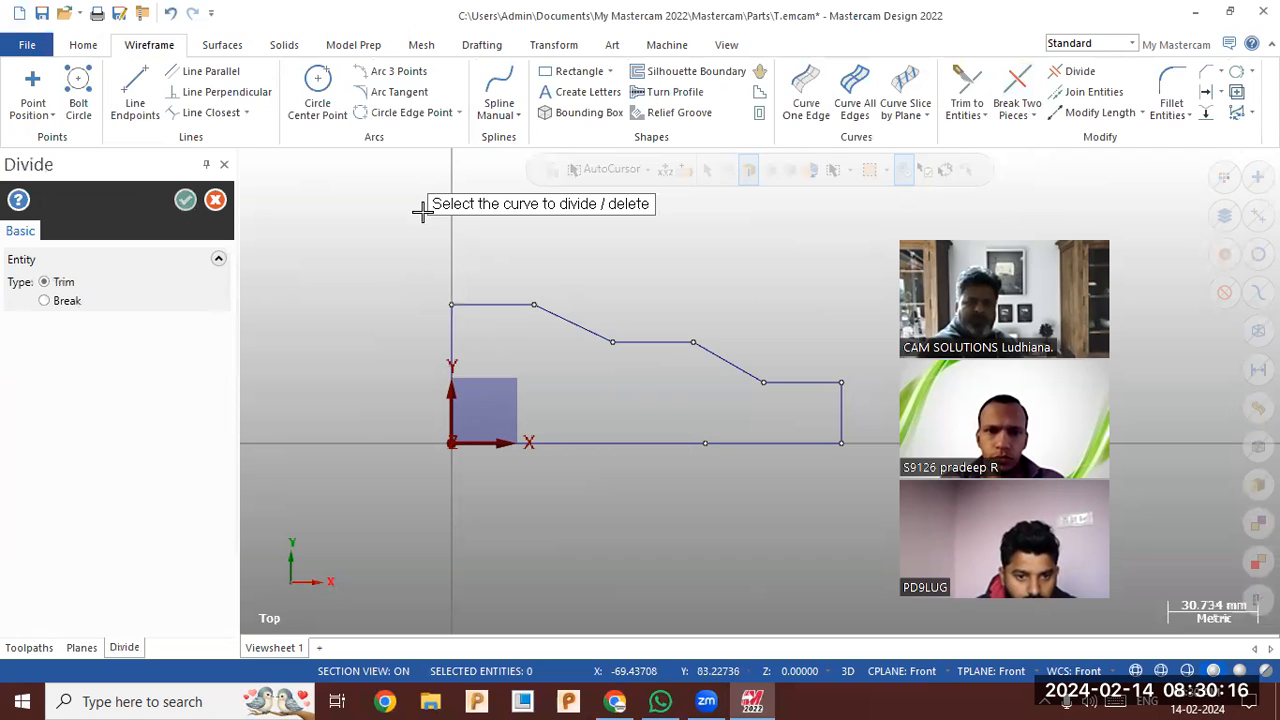
- Fillet the corner between the middle horizontal segment and the lower slope, increasing the radius and keeping the entities trimmed
click(725, 357)
click(666, 347)
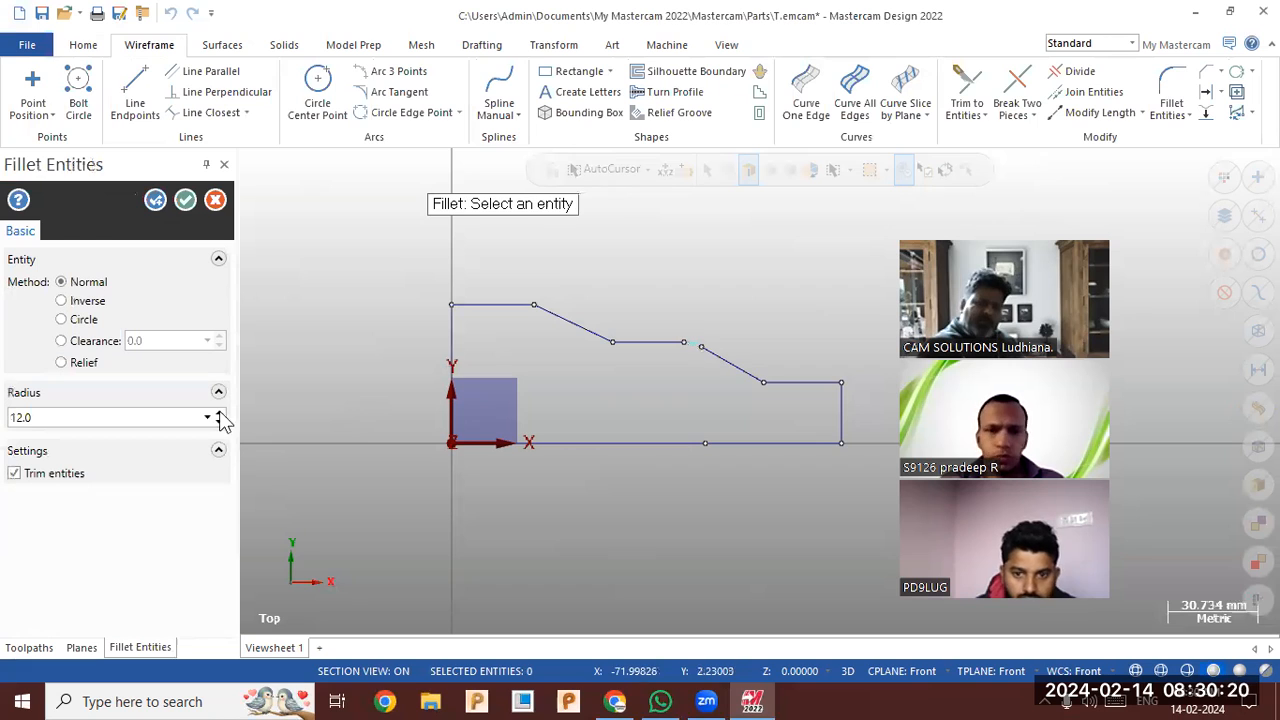
click(219, 412)
click(185, 200)
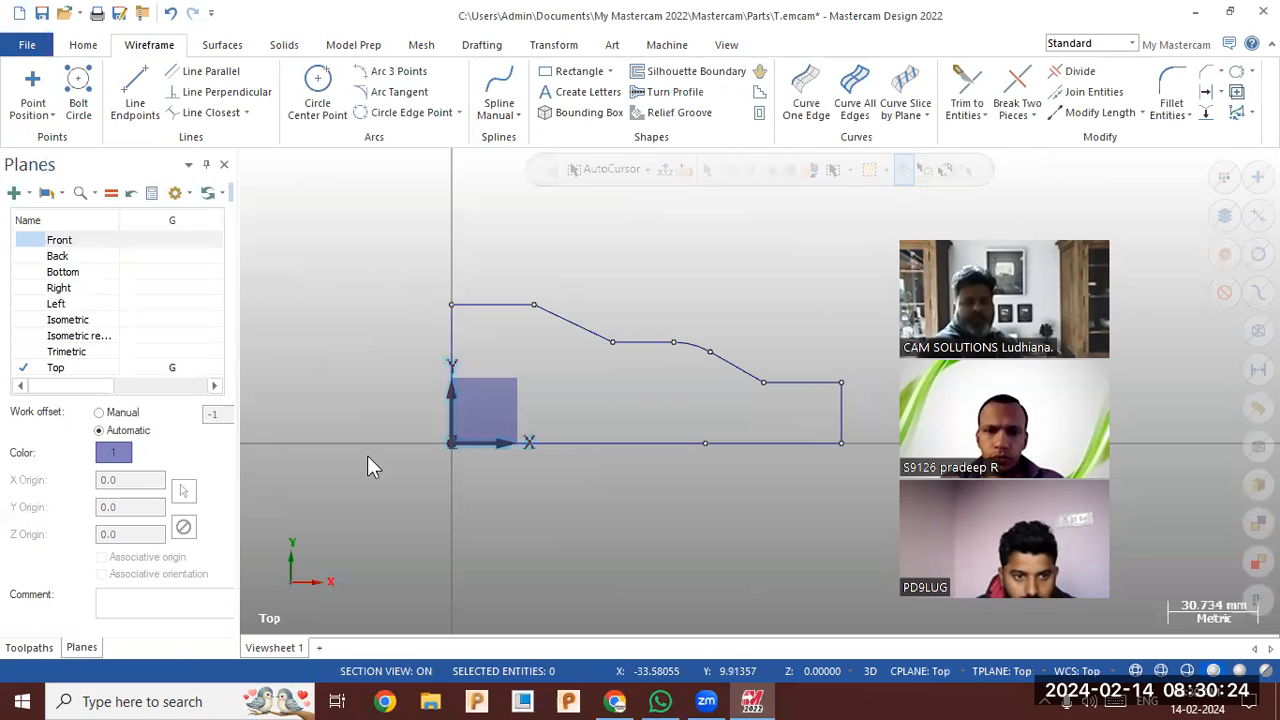
- Switch the profile to the isometric view and activate the default mill machine definition
right_click(367, 457)
click(346, 515)
scroll(367, 450, down, 3)
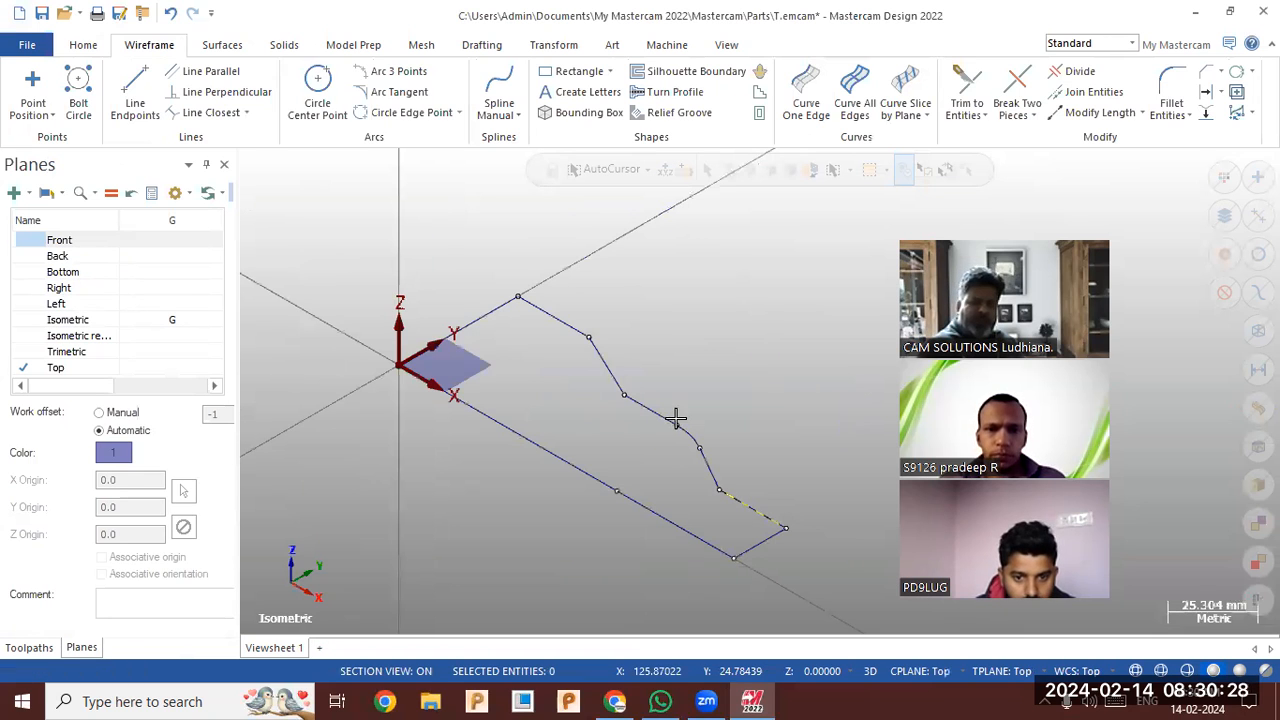
scroll(647, 326, down, 1)
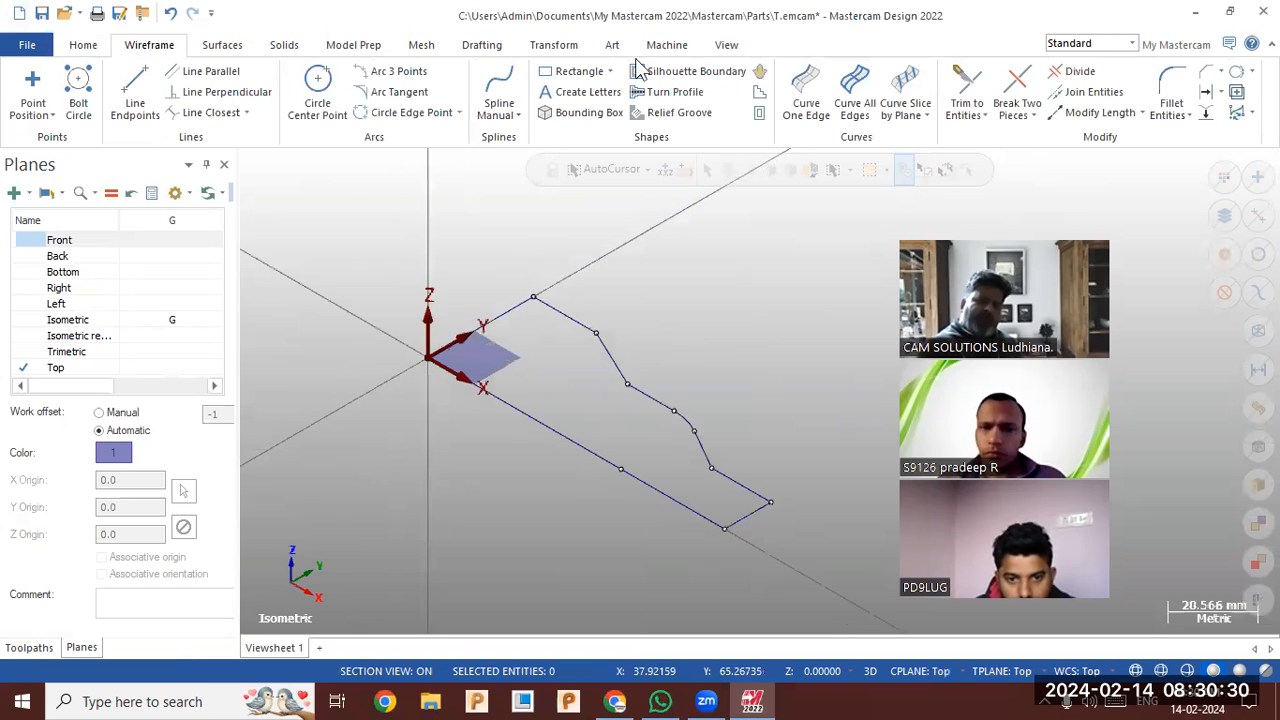
click(666, 45)
click(28, 103)
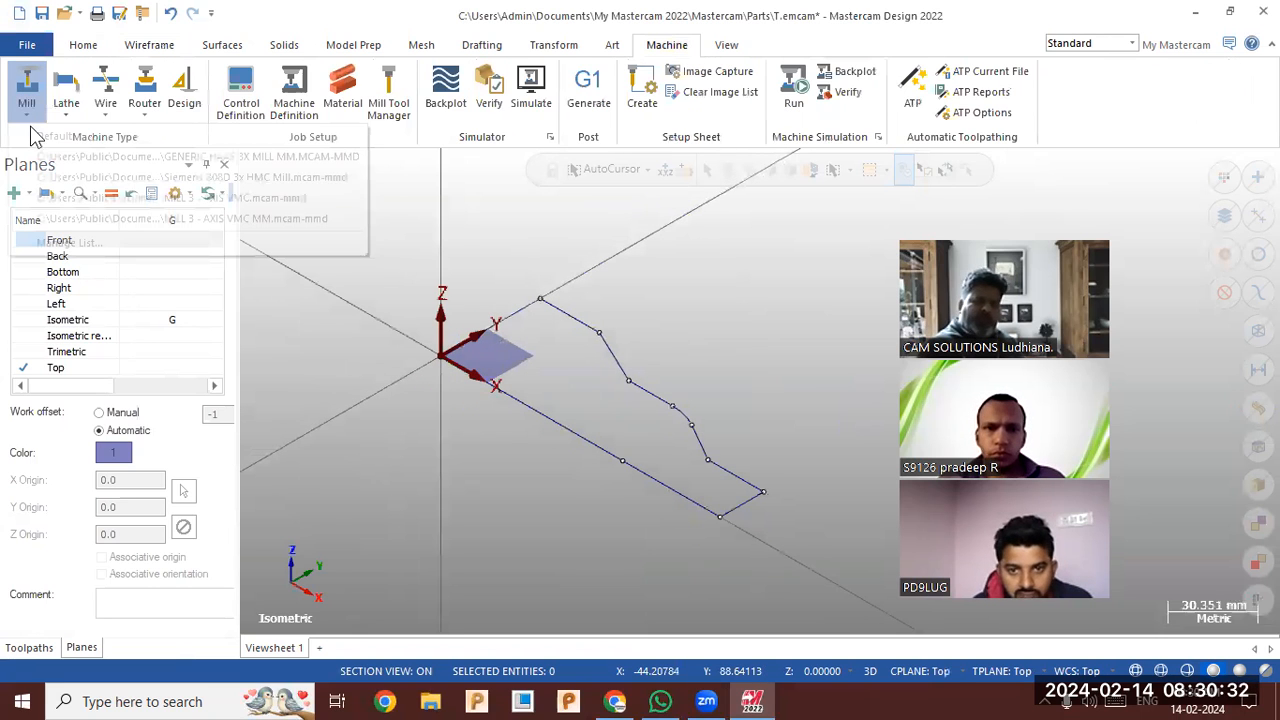
click(122, 156)
- Start a Revolved toolpath, partially chain the stepped upper contour and pick the profile's outer end on the X axis as the axis point
click(285, 117)
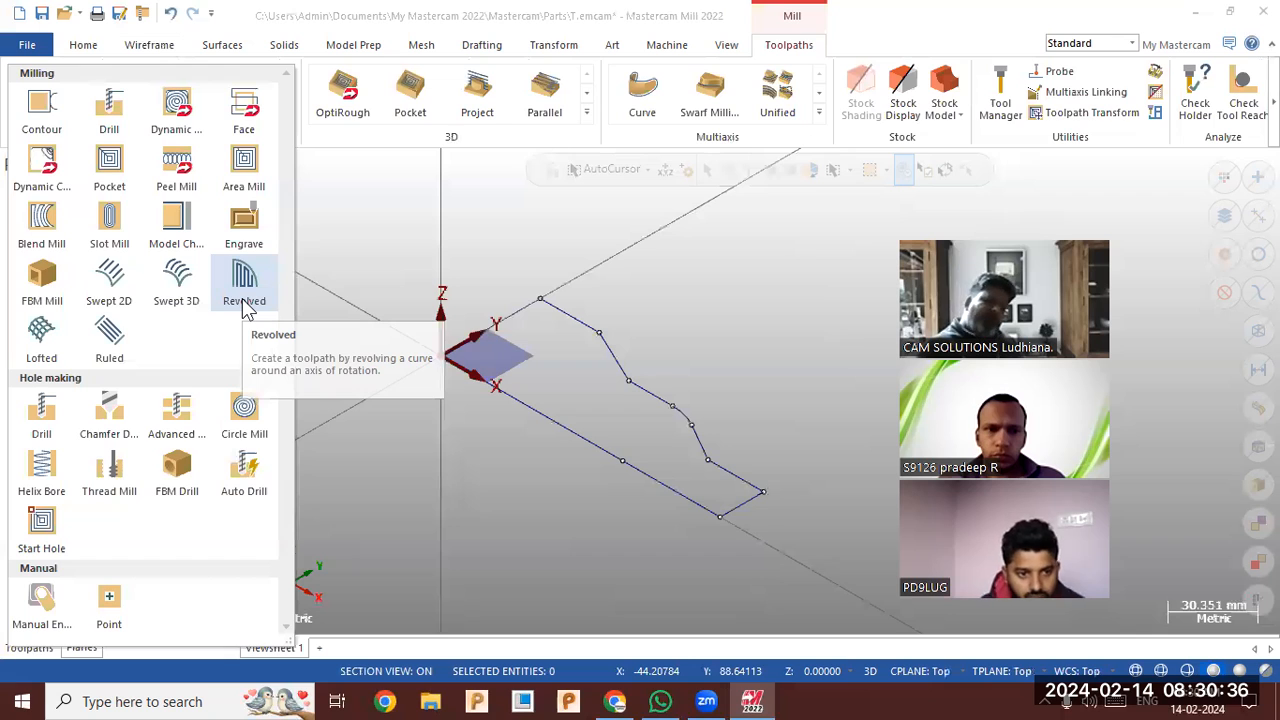
click(244, 290)
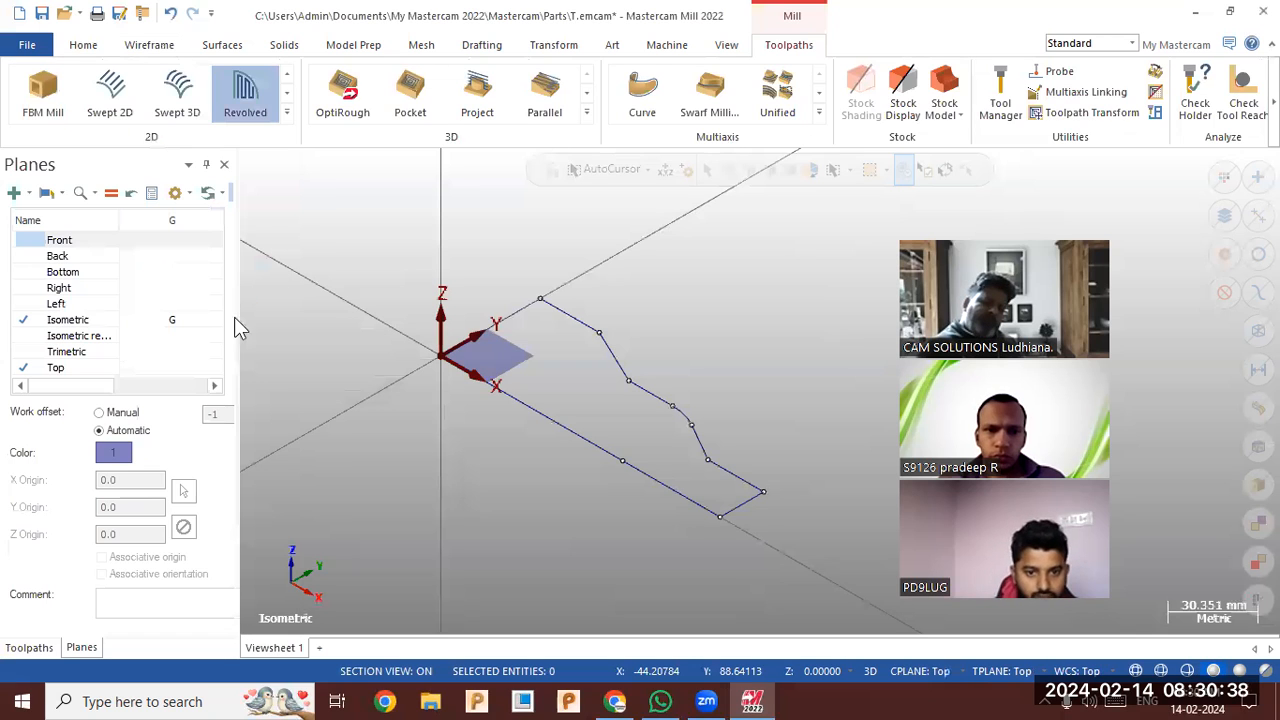
click(232, 167)
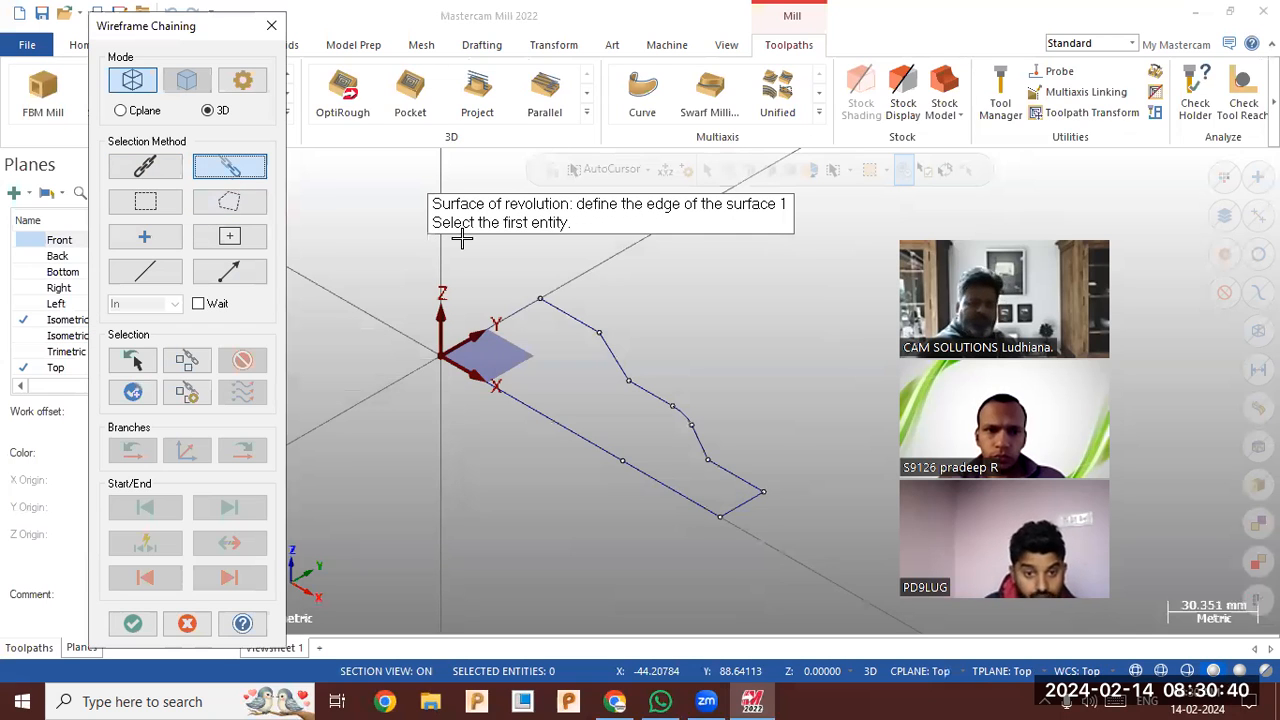
click(746, 480)
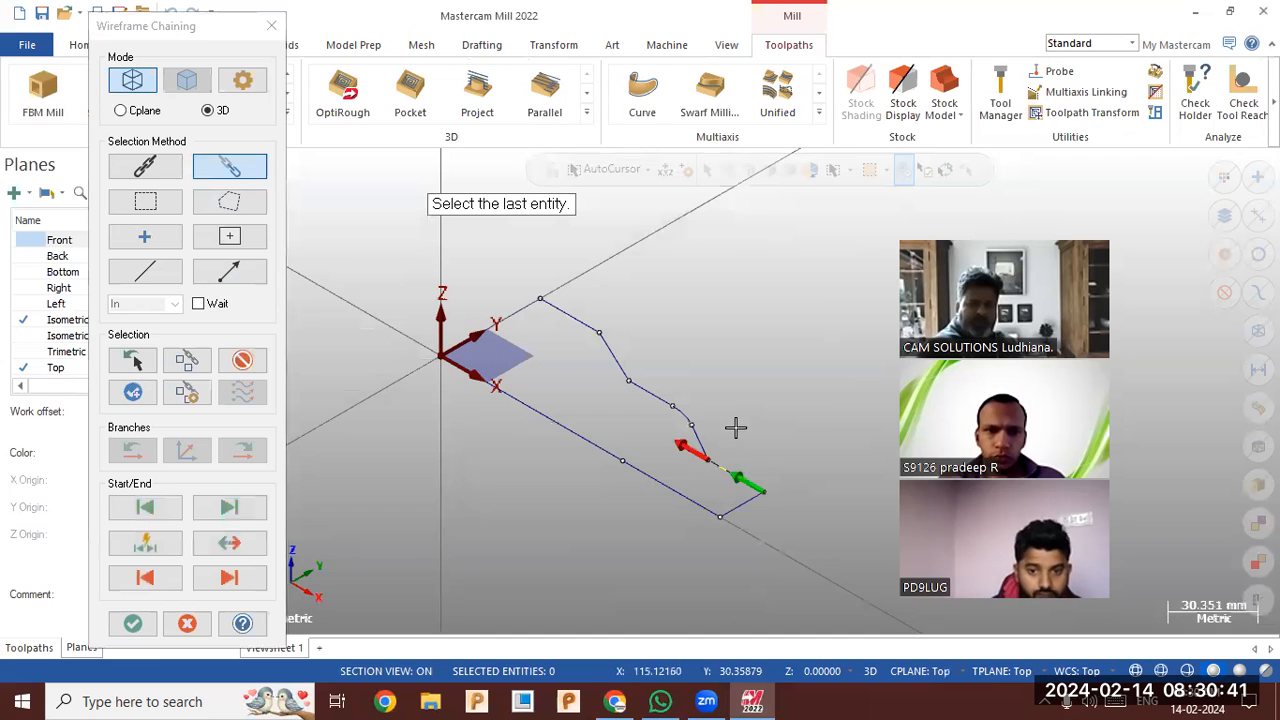
click(565, 305)
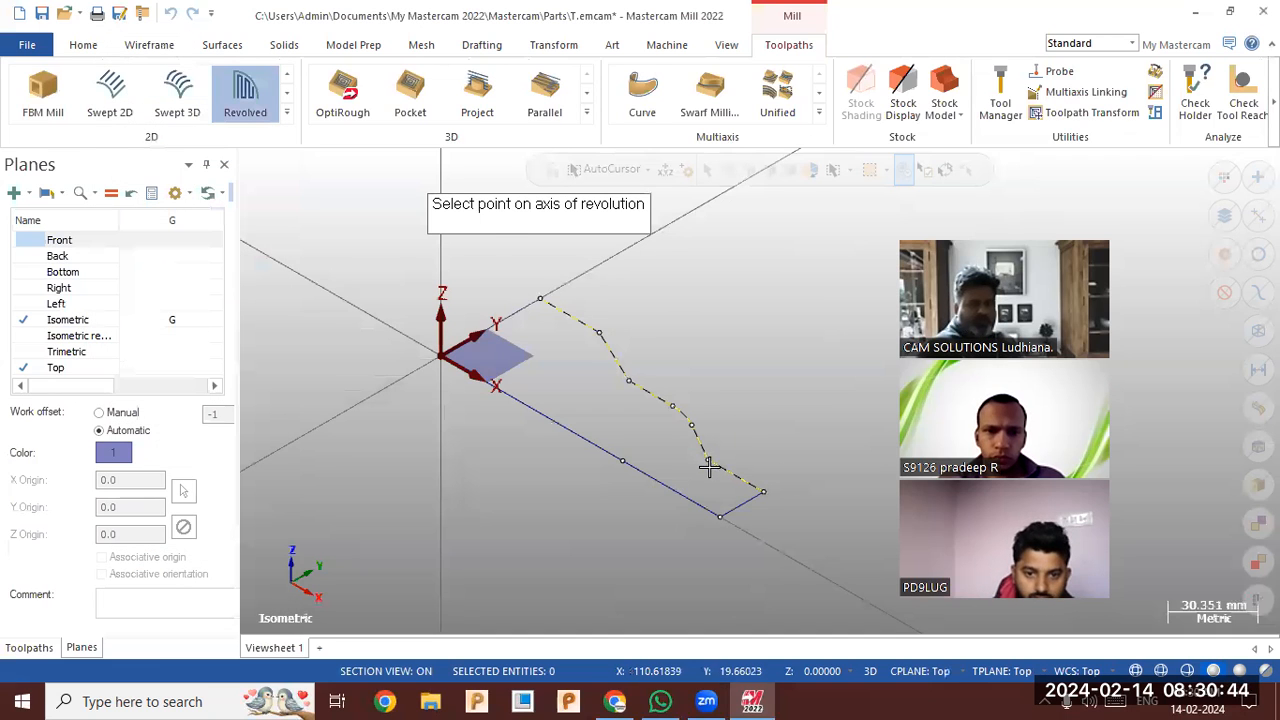
drag(537, 221, 677, 246)
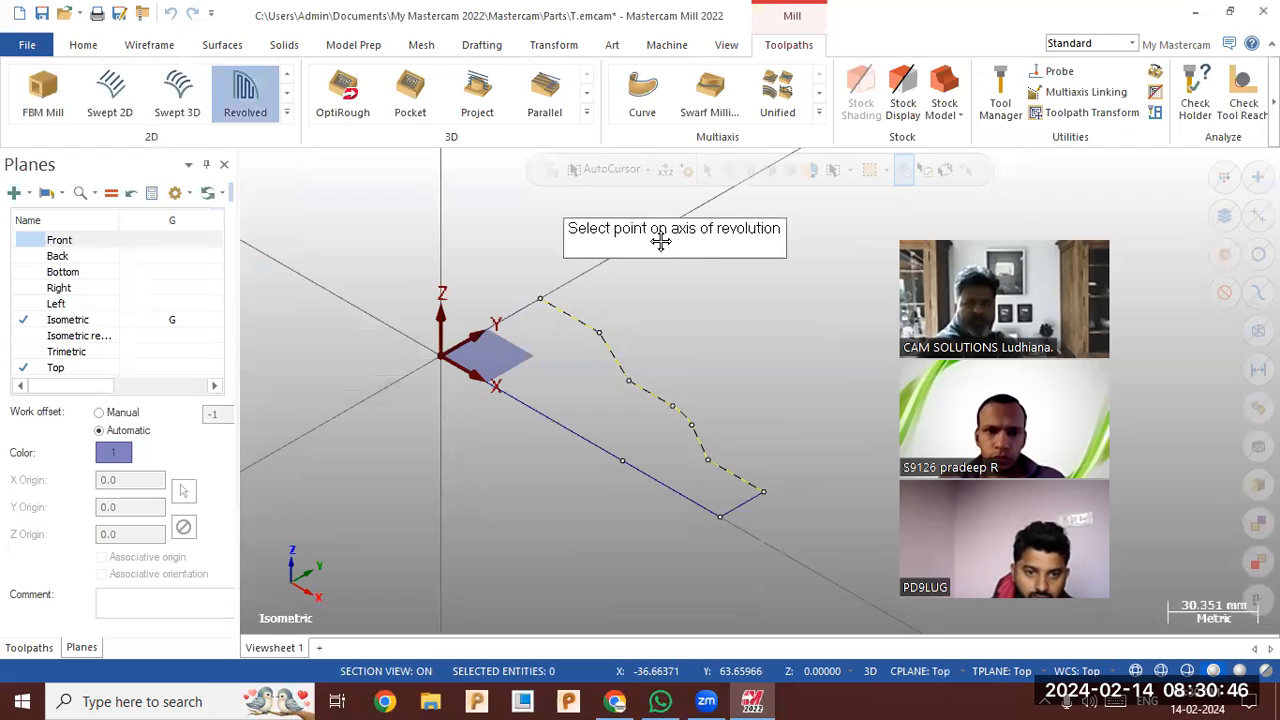
click(720, 516)
- Choose the 6 mm ball-nose end mill from the library, accept the revolved parameters to generate the toolpath, and inspect it
click(267, 474)
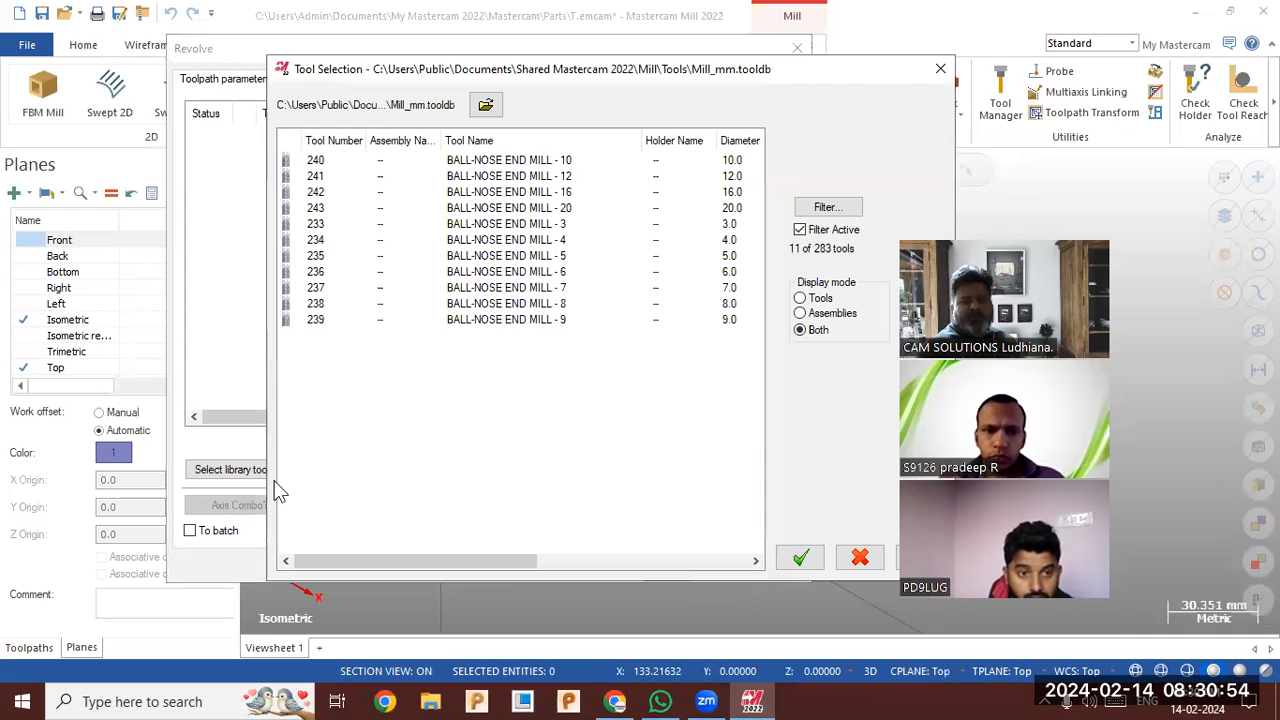
click(521, 273)
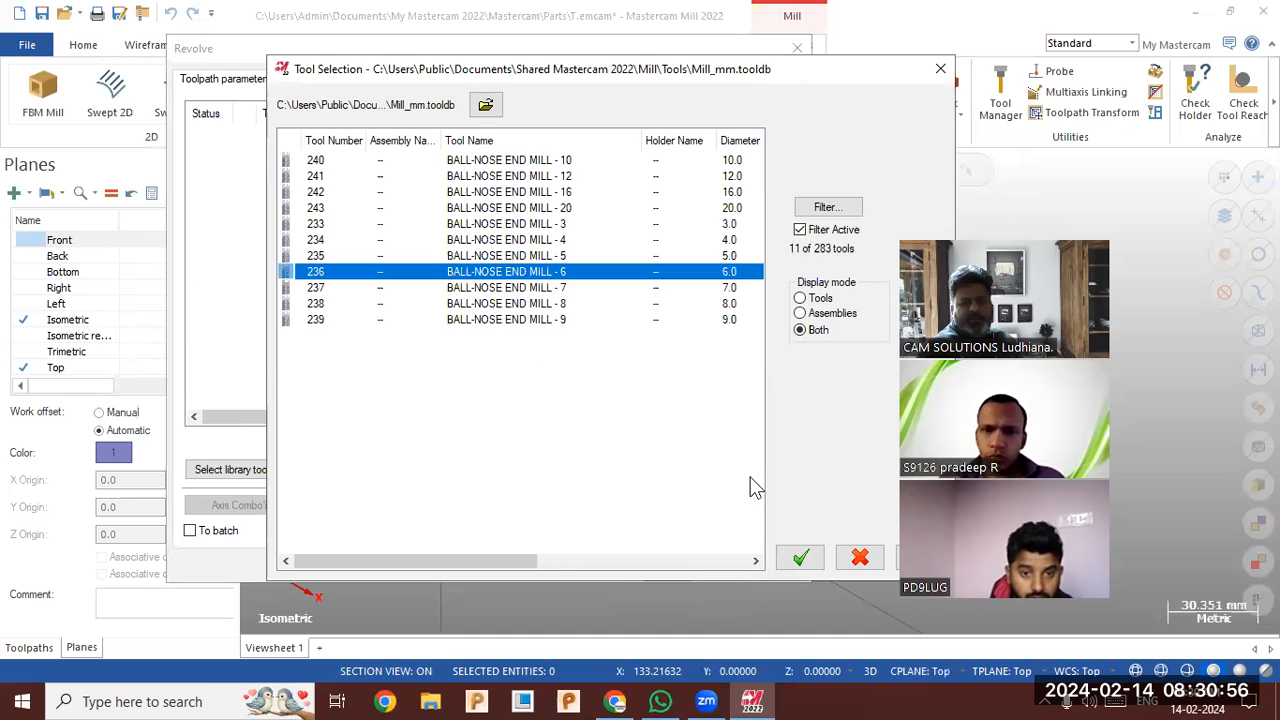
click(800, 557)
click(294, 84)
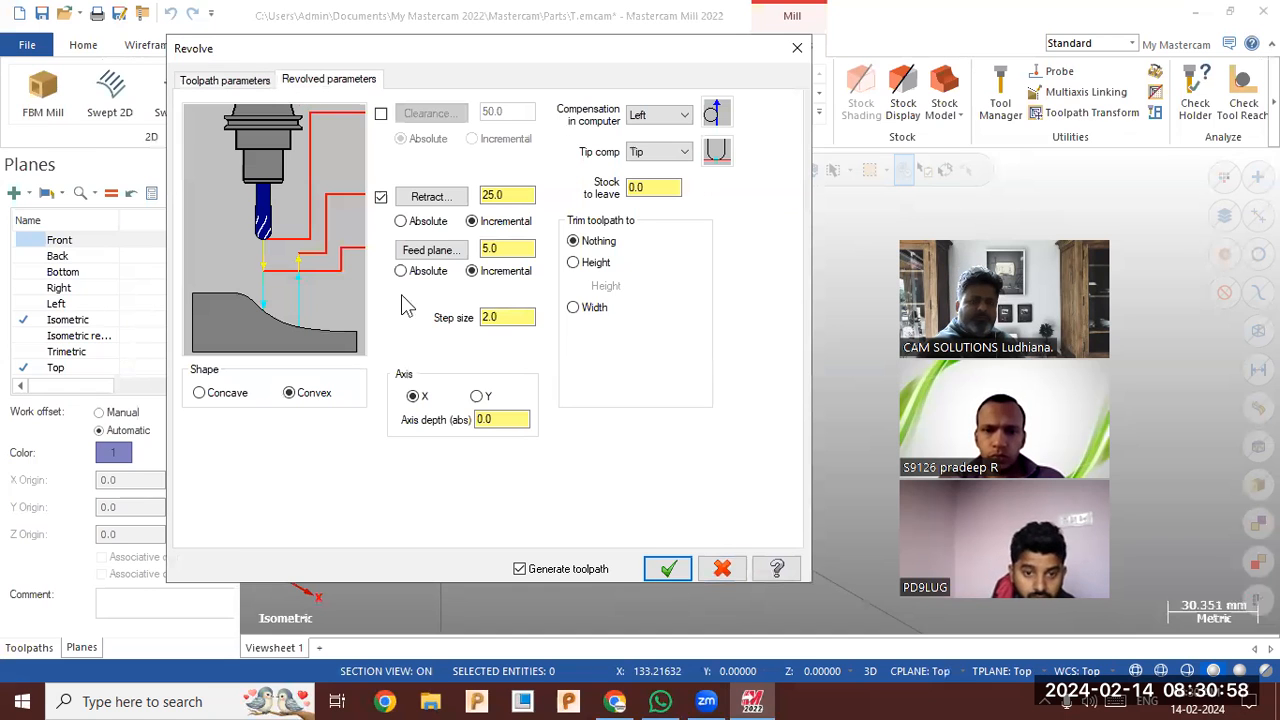
click(667, 568)
mouse_move(471, 525)
middle_down()
mouse_move(366, 518)
mouse_move(483, 529)
mouse_move(485, 581)
middle_up()
middle_drag(471, 629, 484, 506)
middle_drag(270, 490, 480, 522)
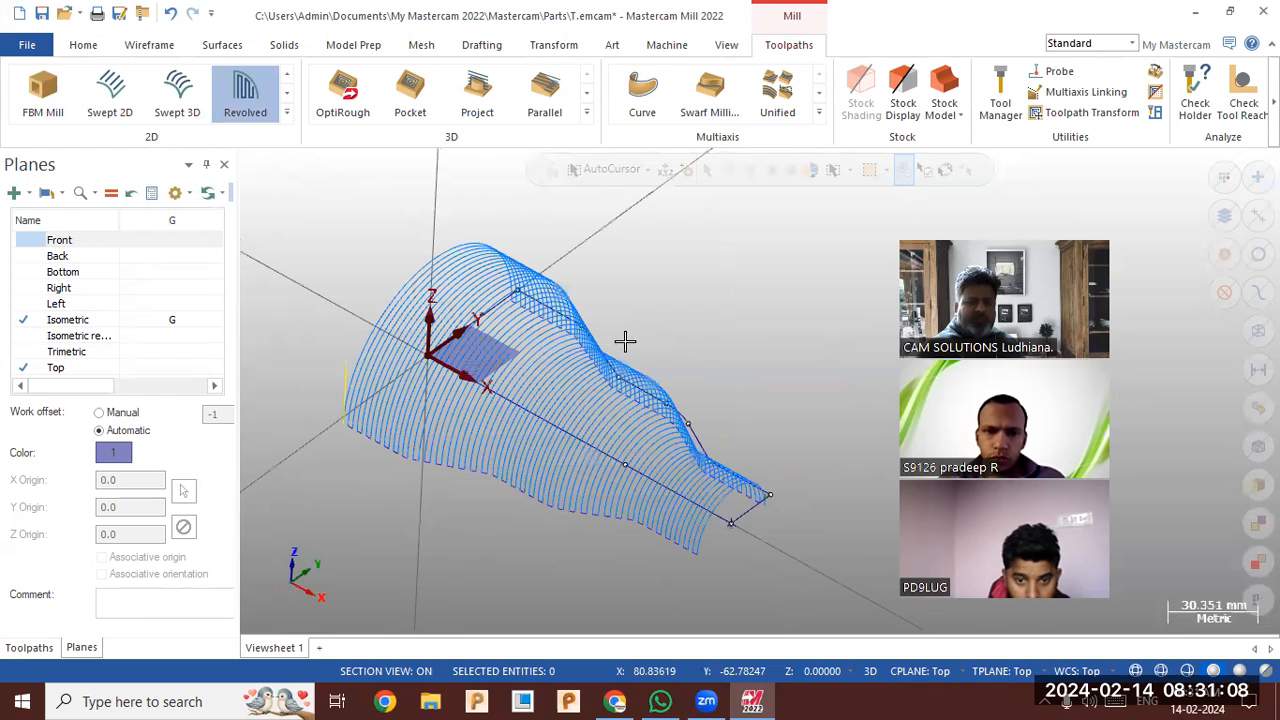
- Edit the Revolve operation's parameters and set the compensation in computer to Off
click(38, 647)
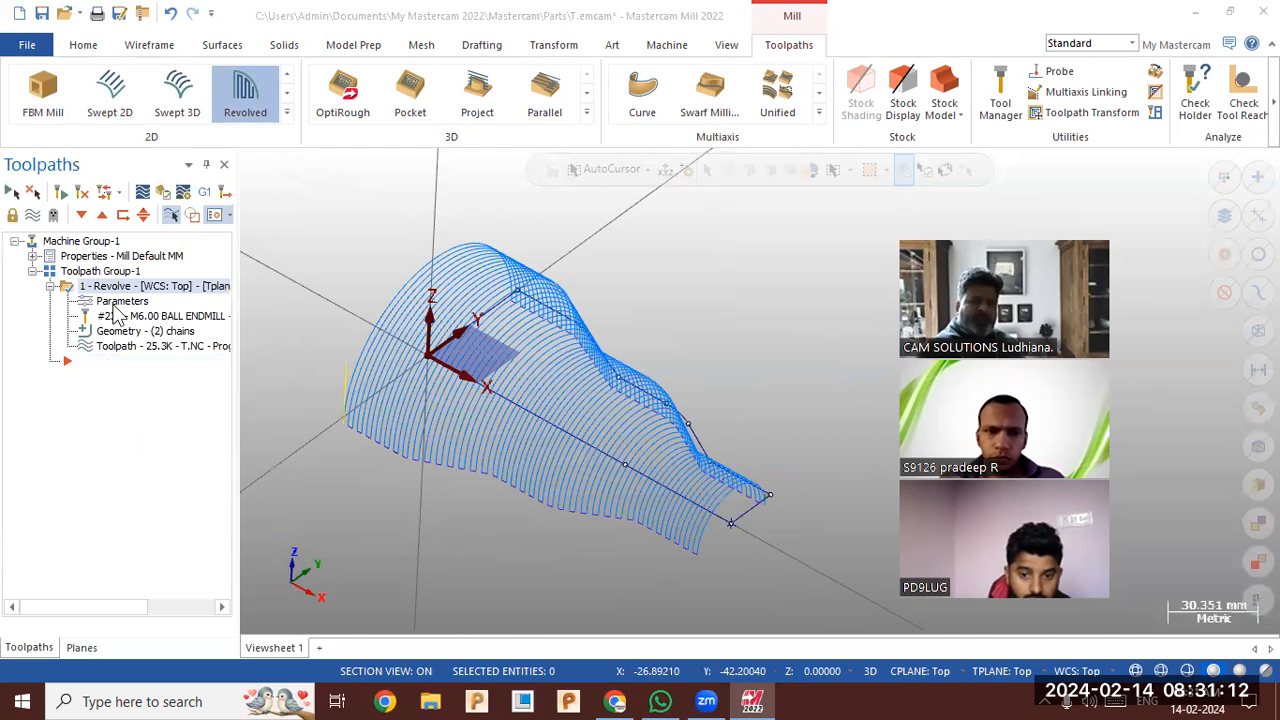
click(120, 301)
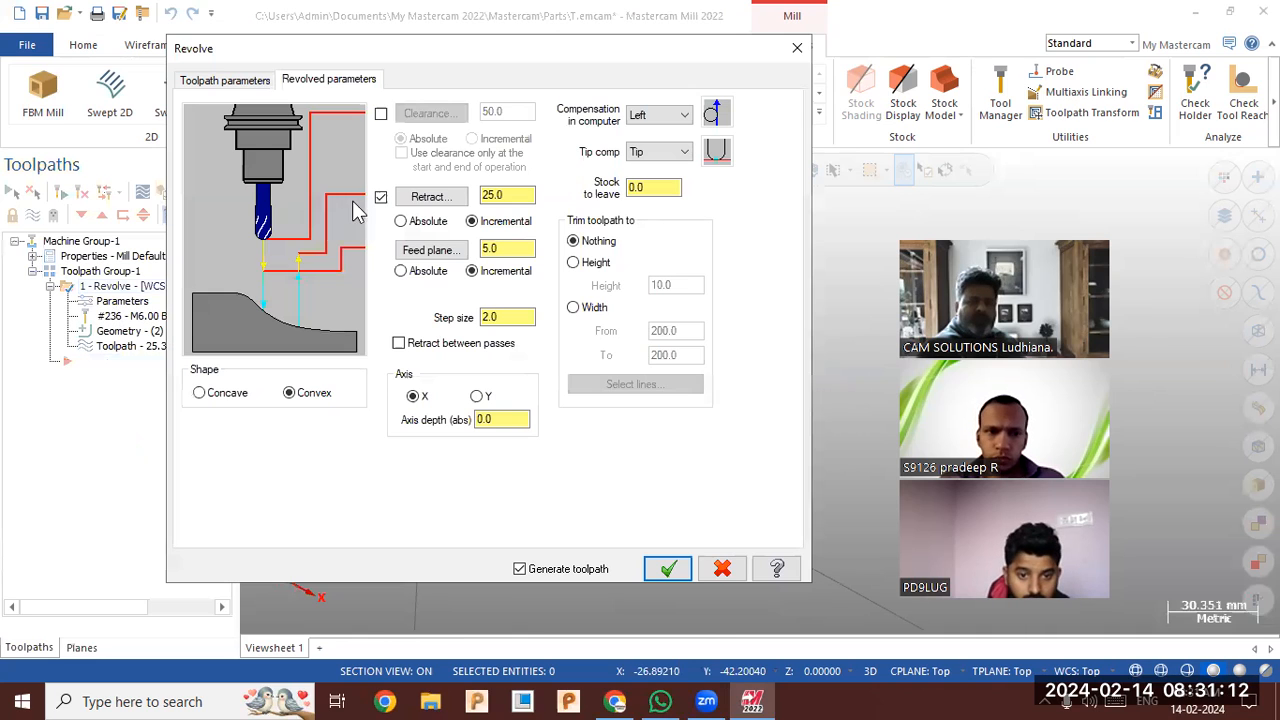
click(658, 115)
click(648, 147)
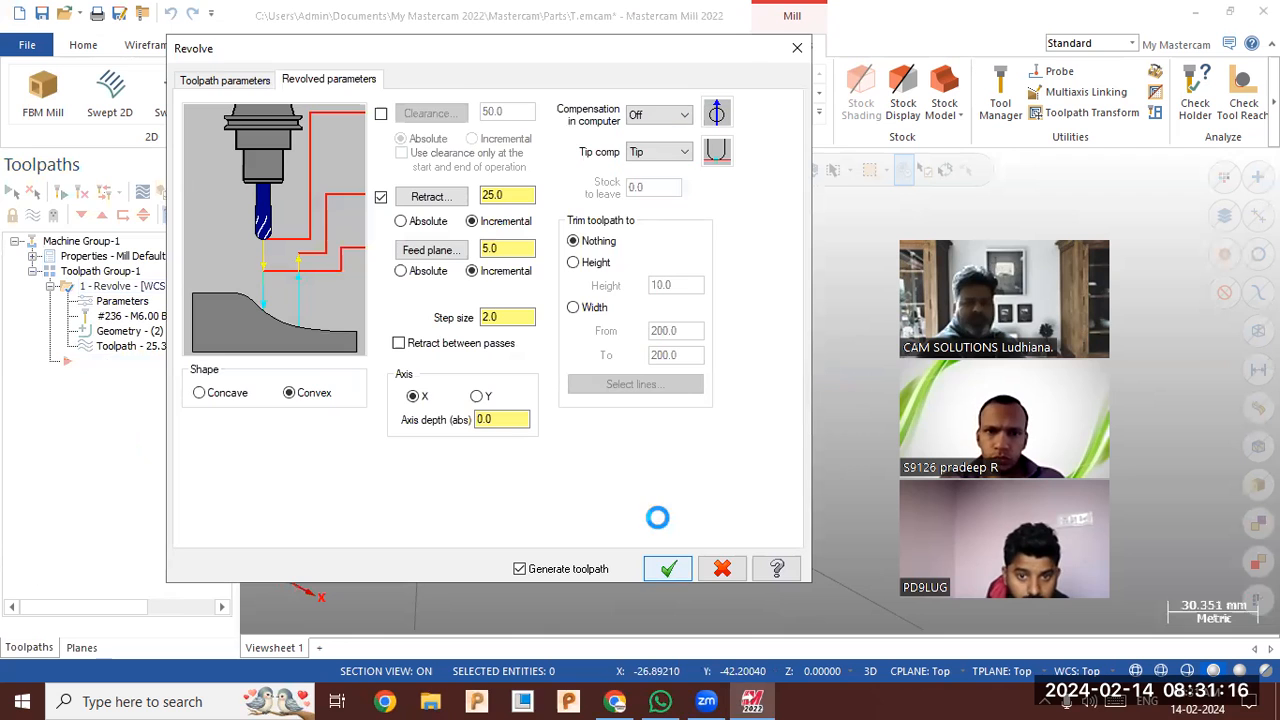
- Play back the tool motion of the revolved toolpath in Backplot and leave the playback
middle_drag(576, 475, 227, 330)
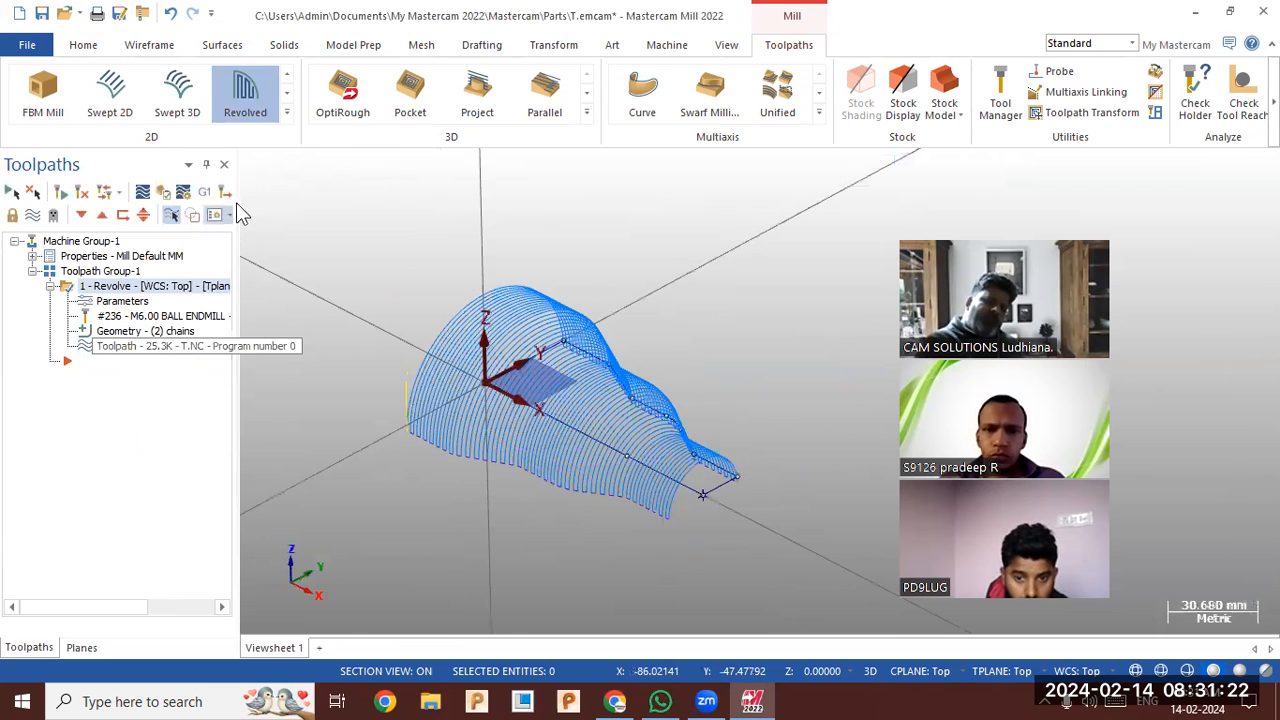
click(253, 163)
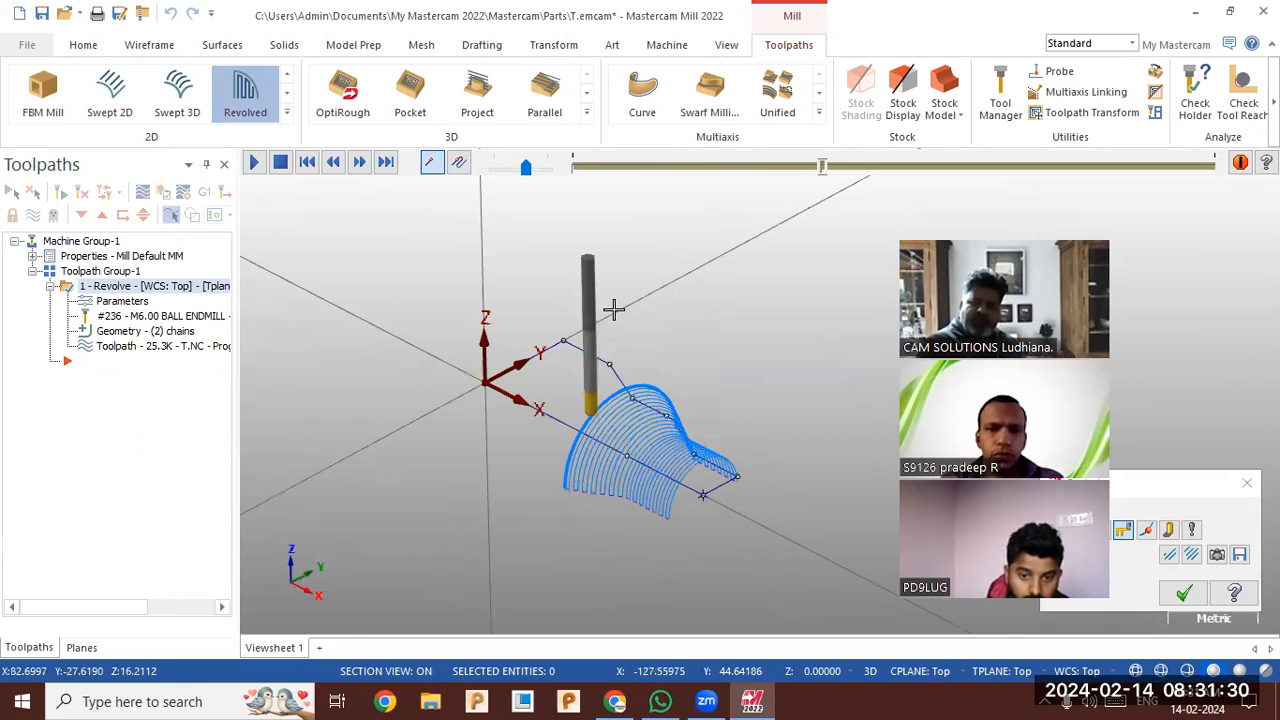
key(Escape)
- Draw a rectangle about 219 × 114 mm on the Top plane enclosing the whole revolved toolpath
click(150, 48)
click(578, 71)
click(513, 424)
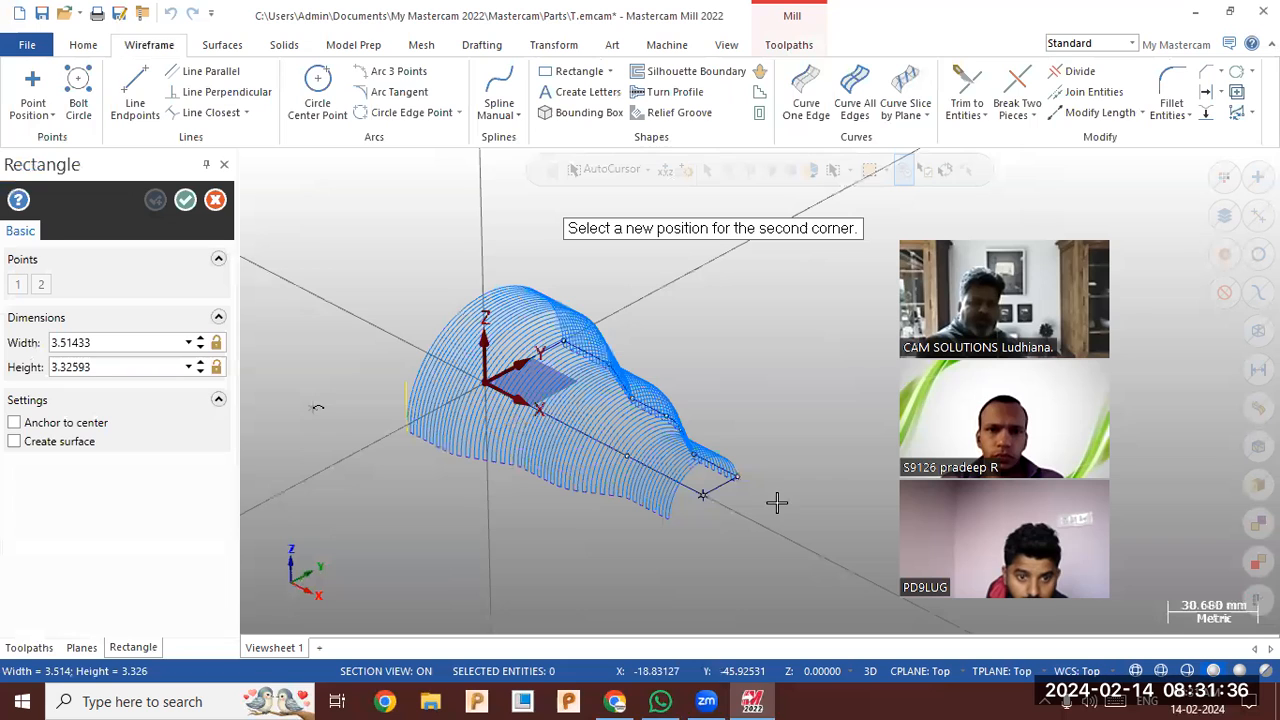
click(859, 491)
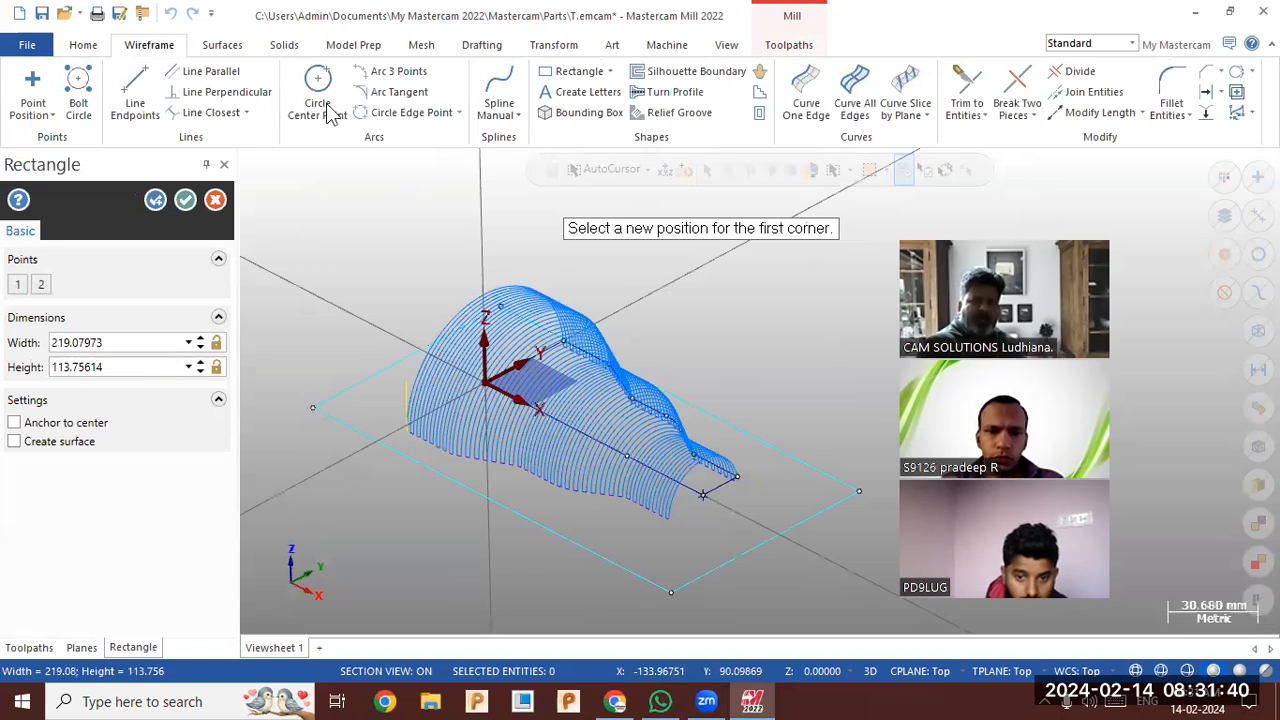
- Extrude the enclosing rectangle downward 55 mm as a solid body beneath the revolved toolpath
click(284, 44)
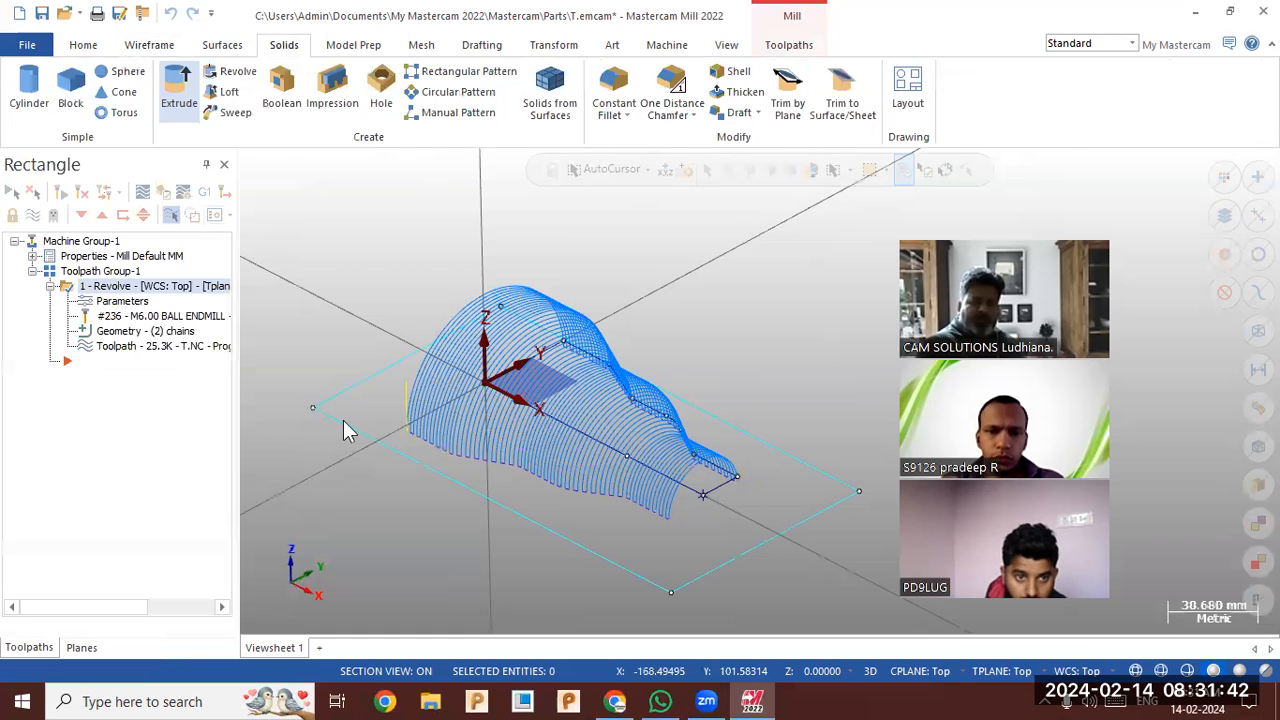
click(368, 437)
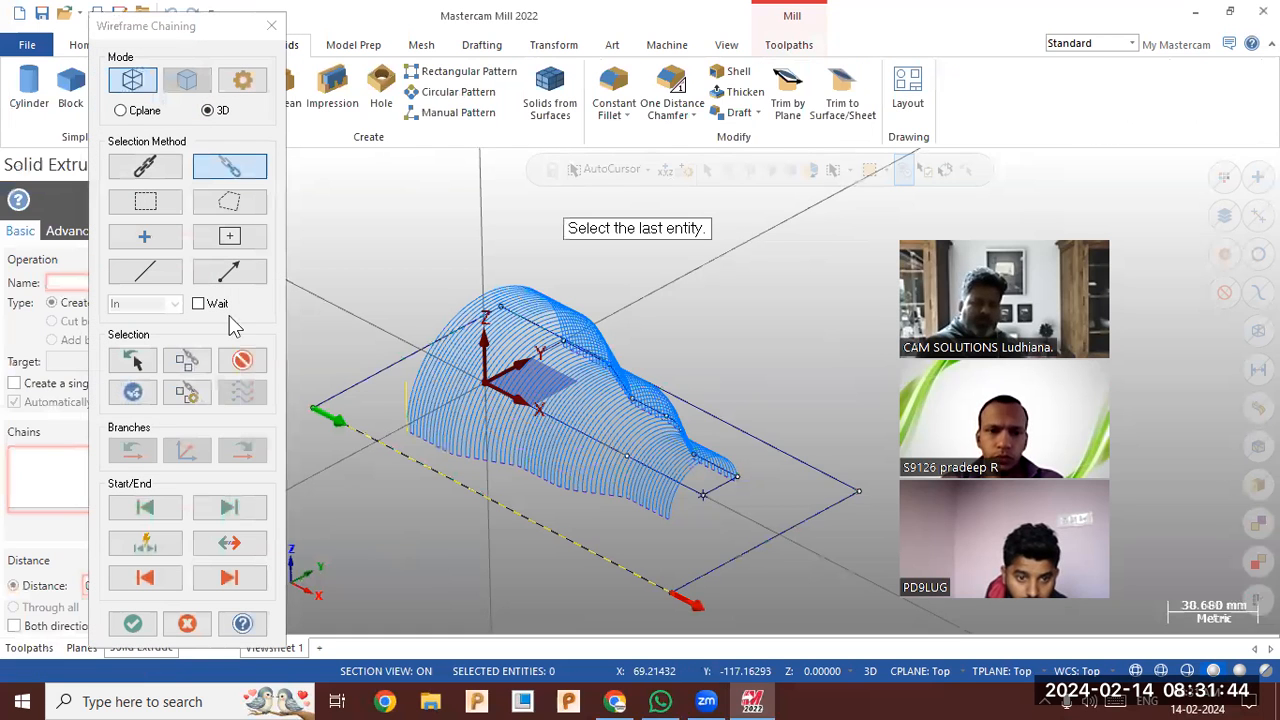
click(150, 168)
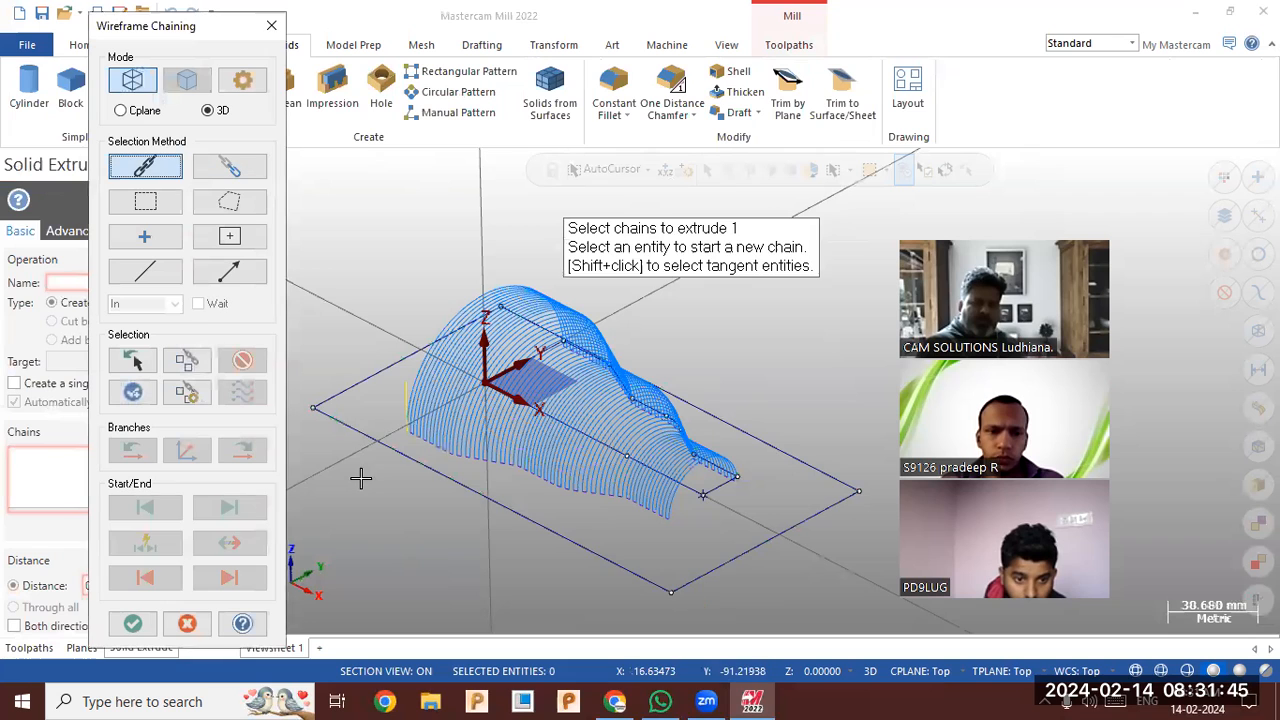
click(313, 529)
click(133, 623)
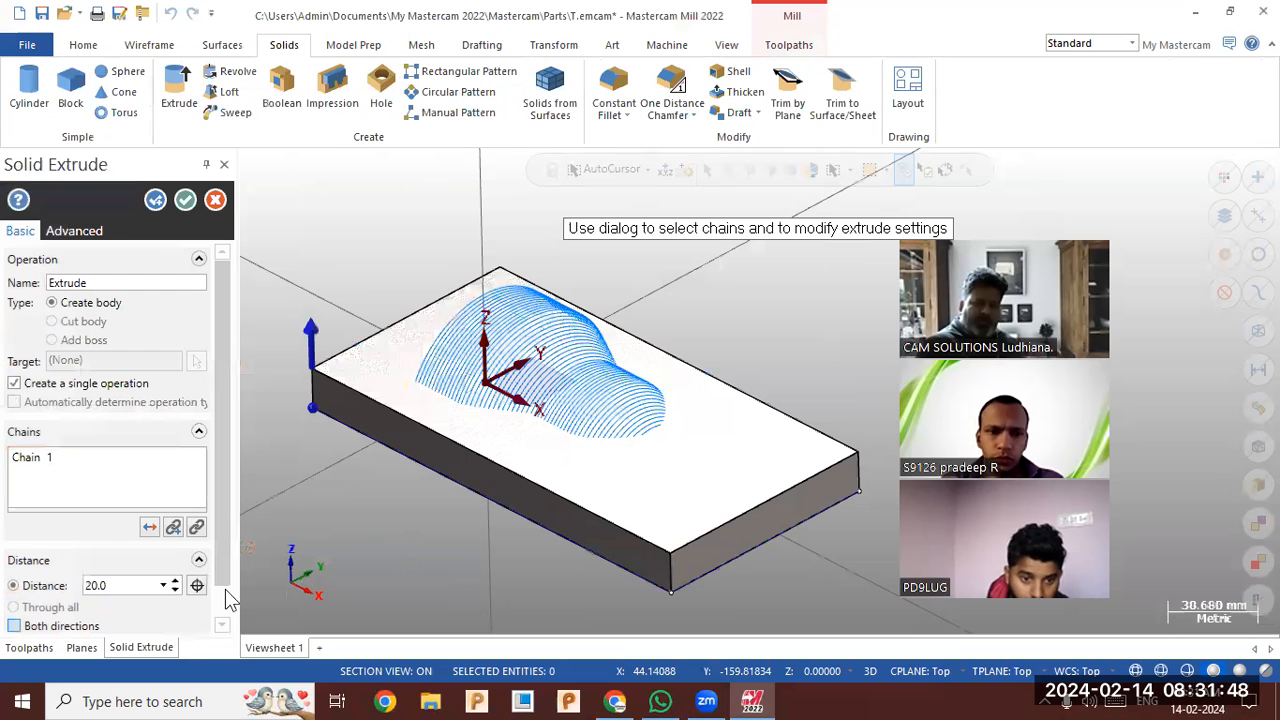
click(149, 527)
click(174, 581)
click(174, 581)
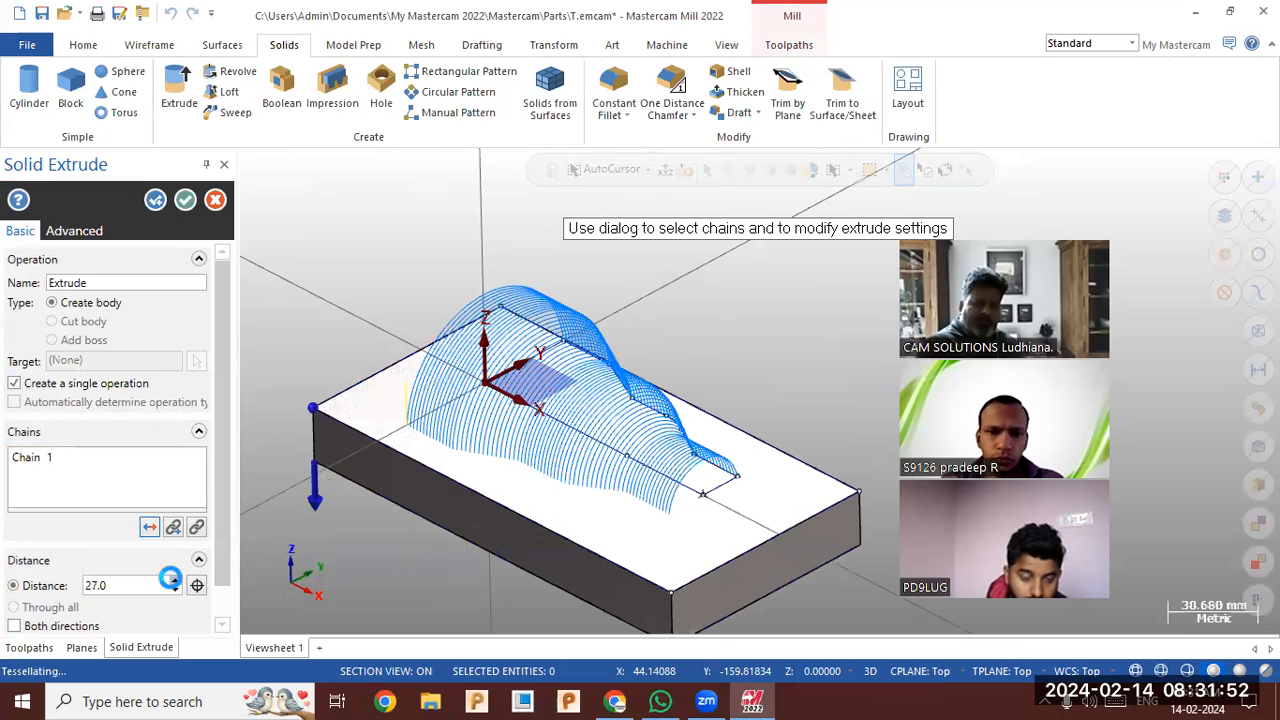
click(174, 581)
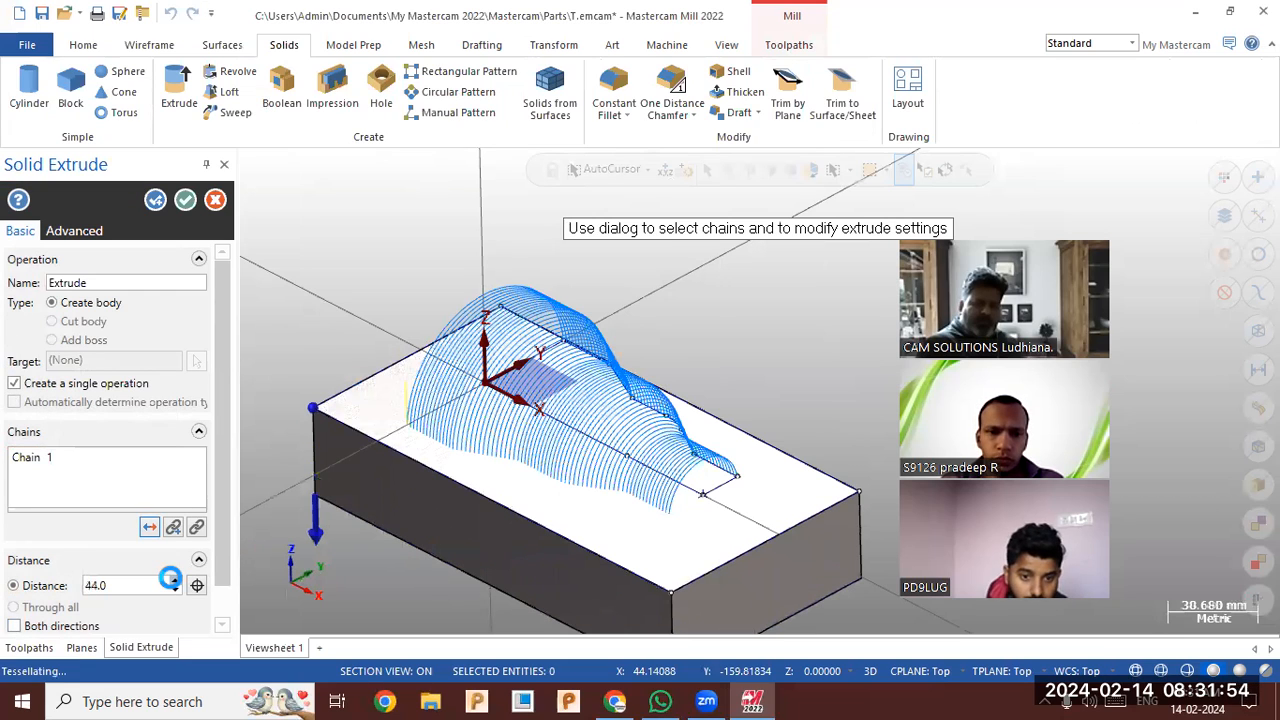
click(174, 581)
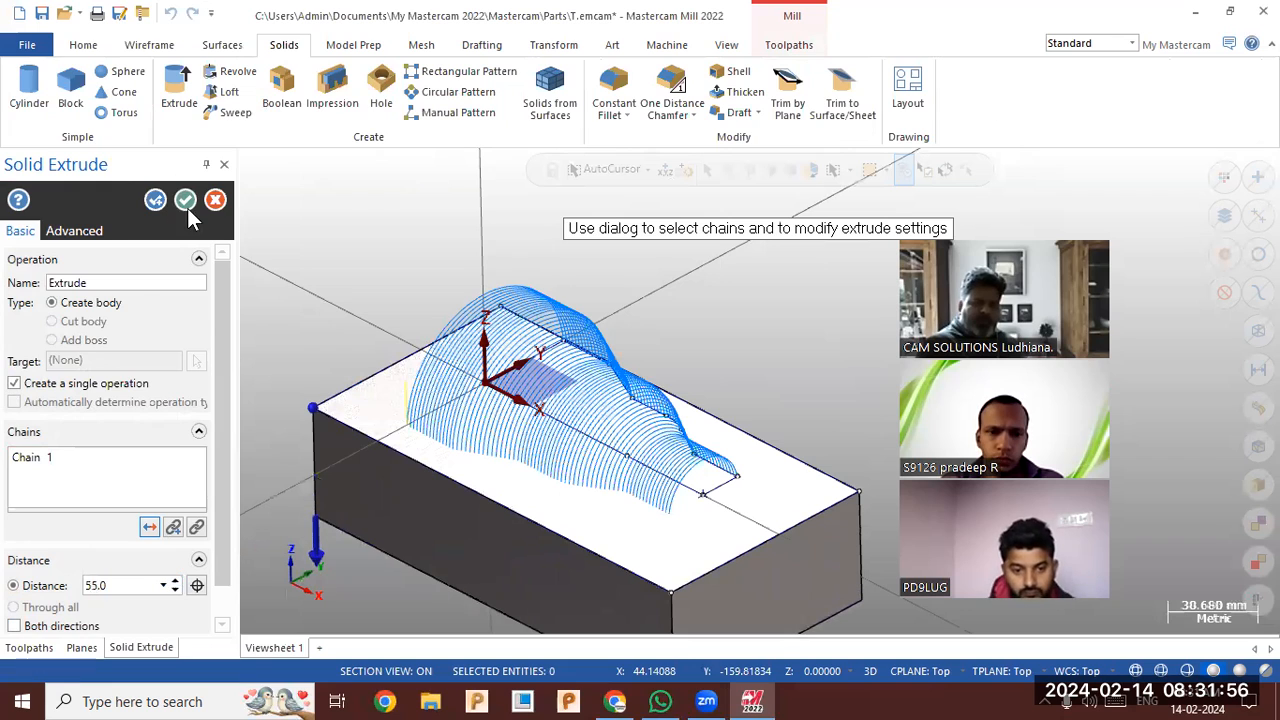
click(186, 204)
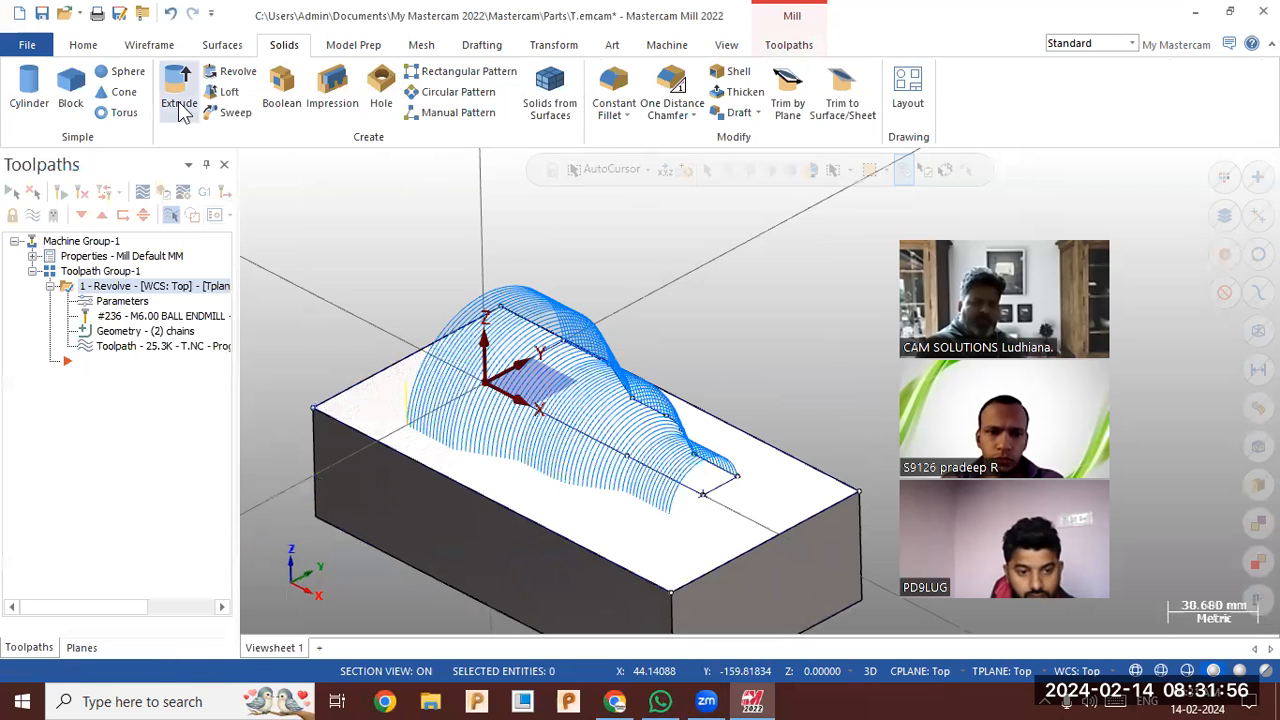
- Revolve the stepped profile about its centre line as a separate solid with the Create body type
click(232, 74)
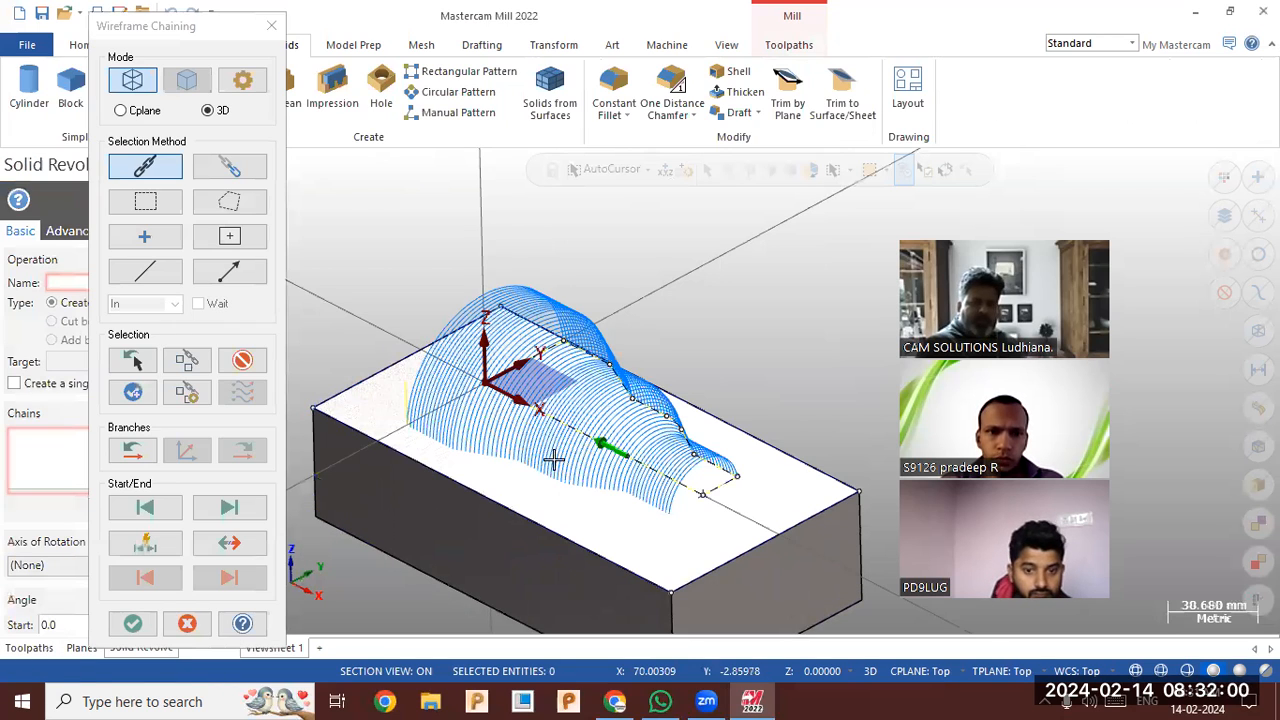
click(132, 624)
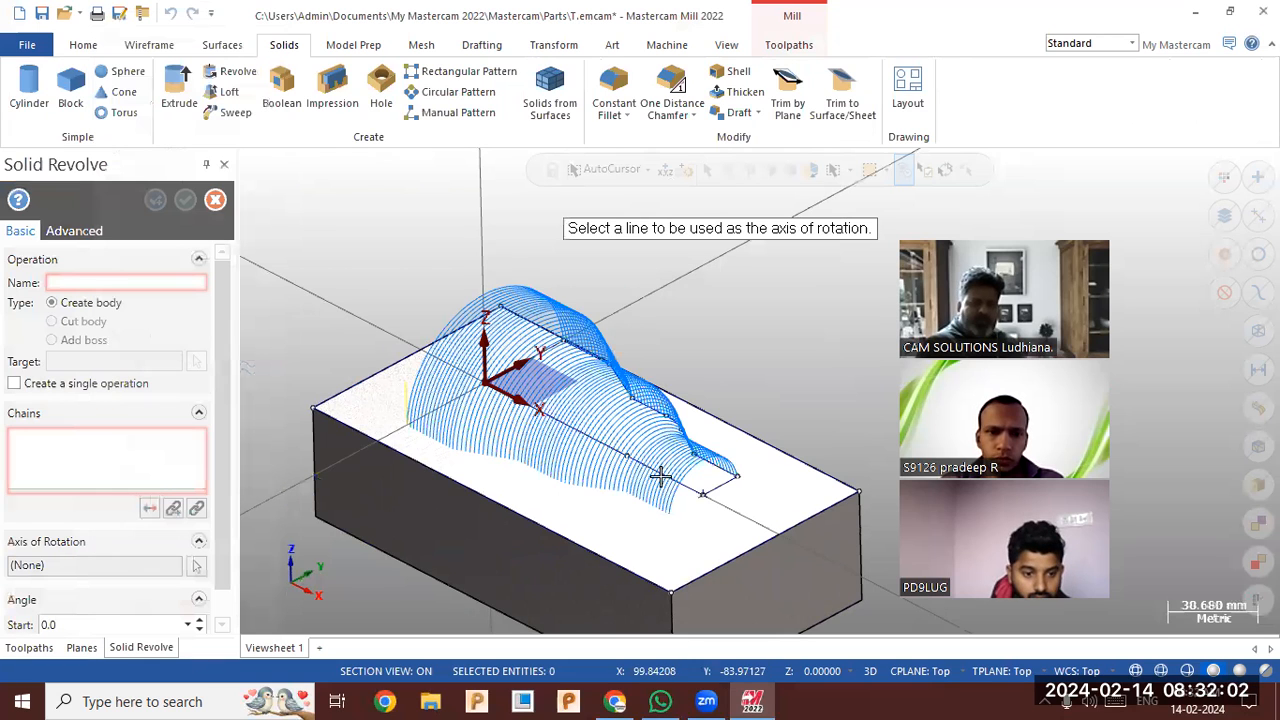
click(660, 477)
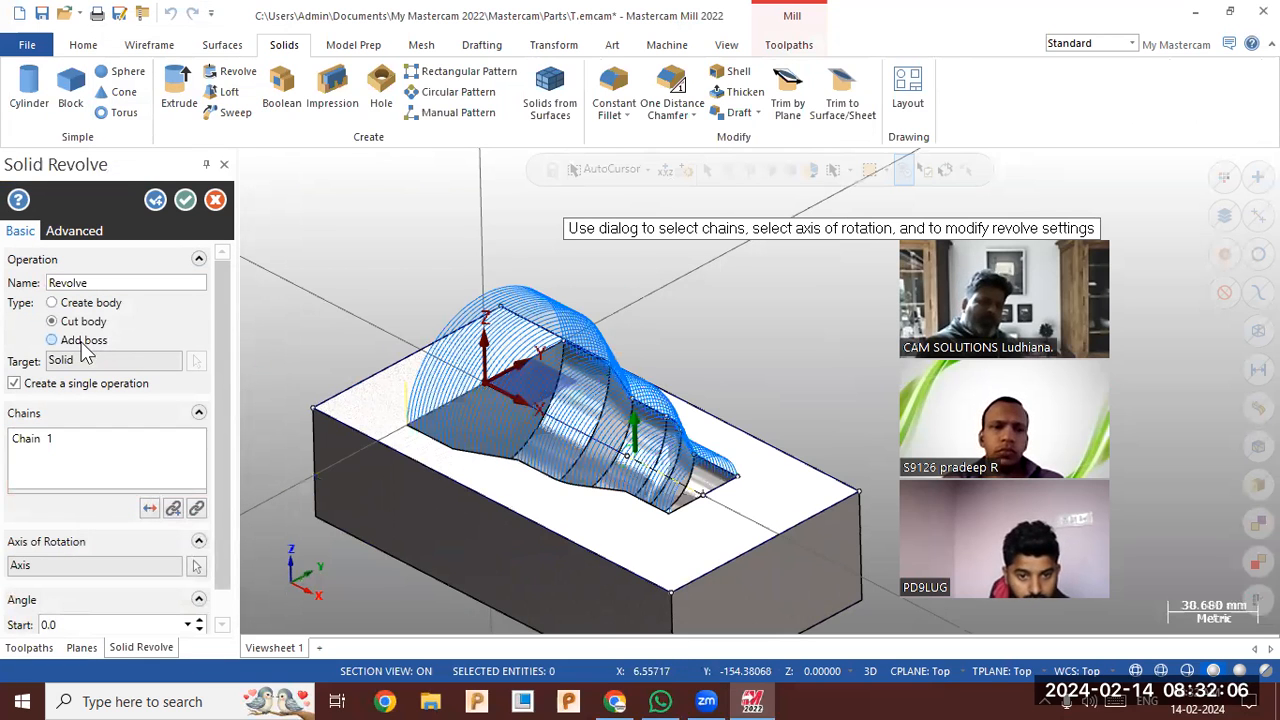
click(90, 303)
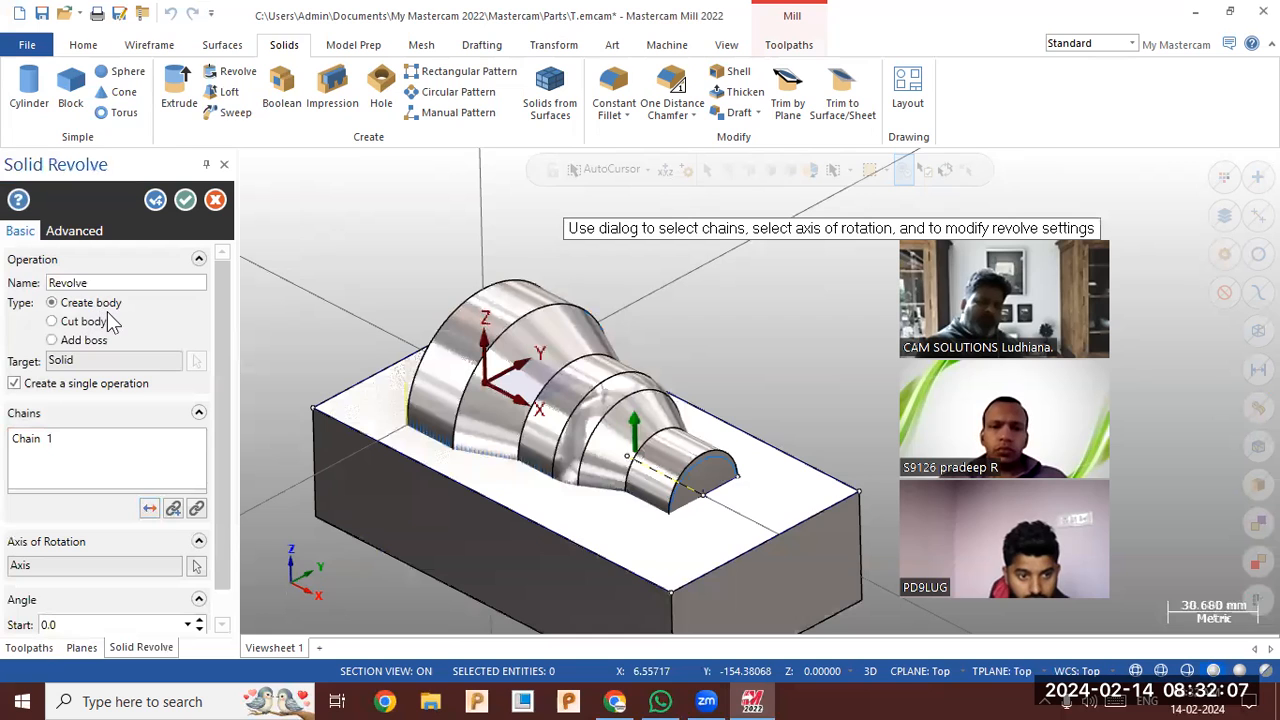
click(185, 200)
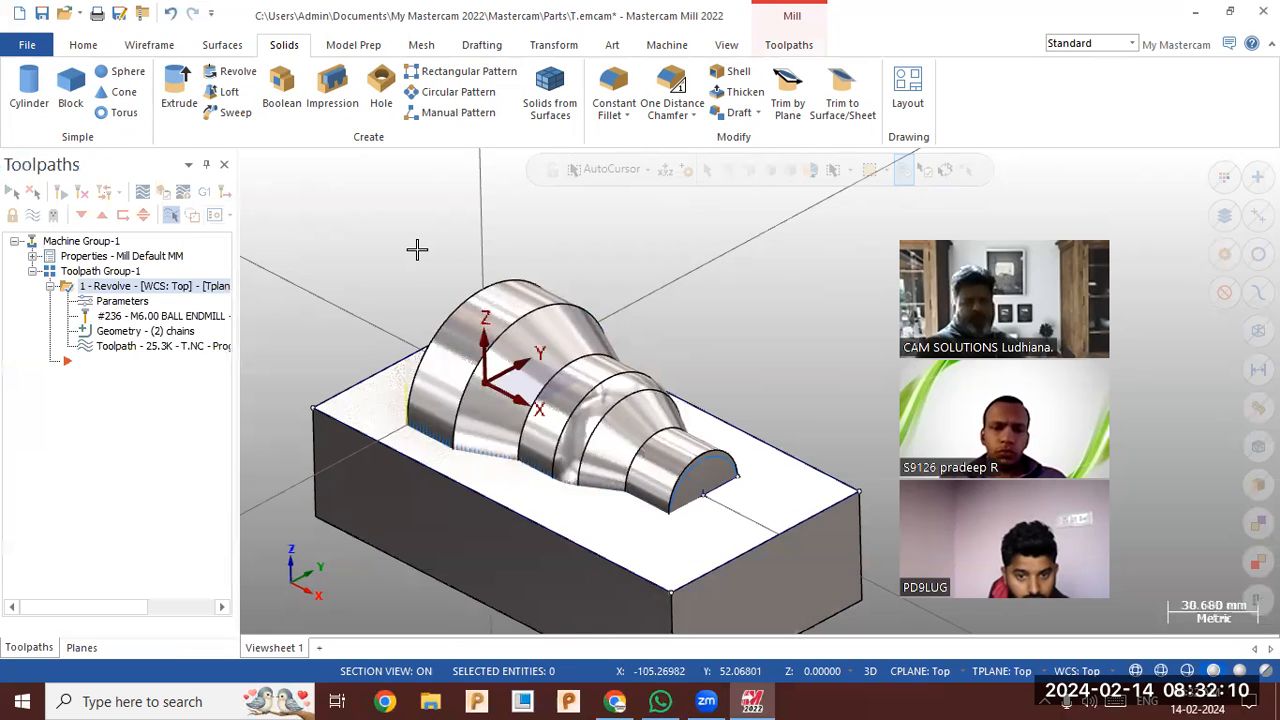
- Copy both solids and their wireframe beside the original with the Dynamic transform, using one instance and the origin as reference
scroll(417, 249, down, 2)
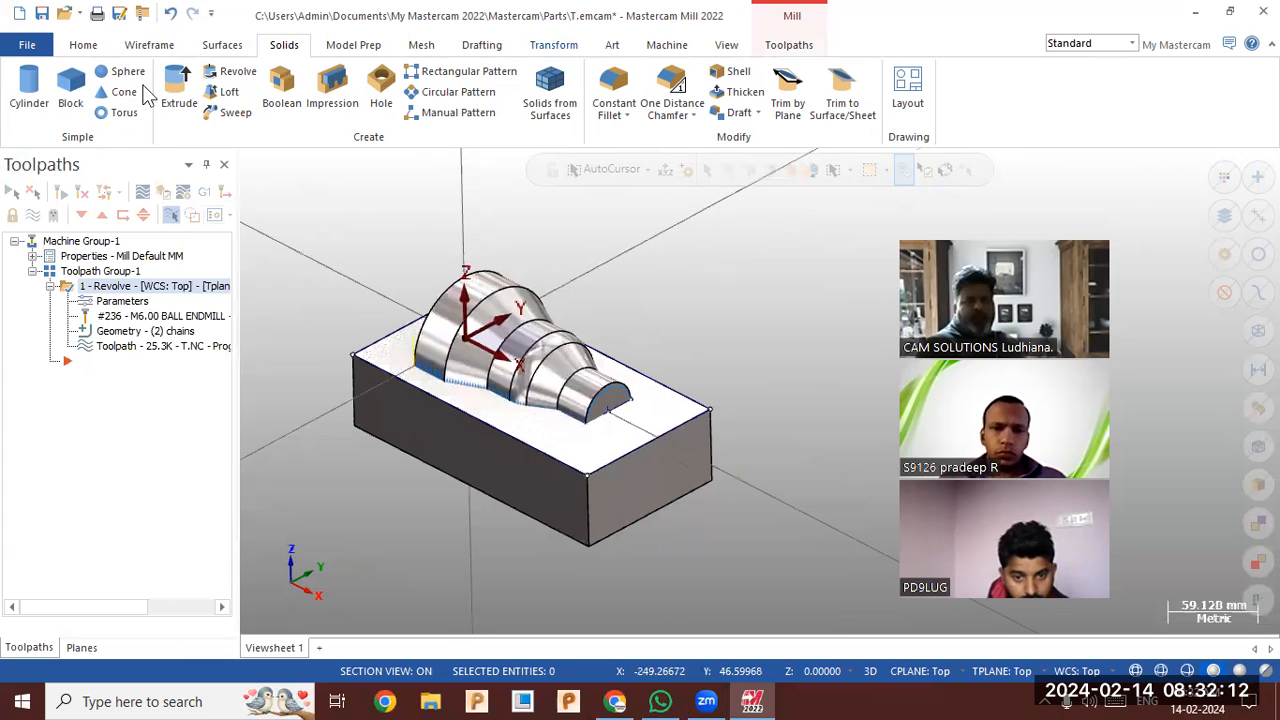
click(44, 90)
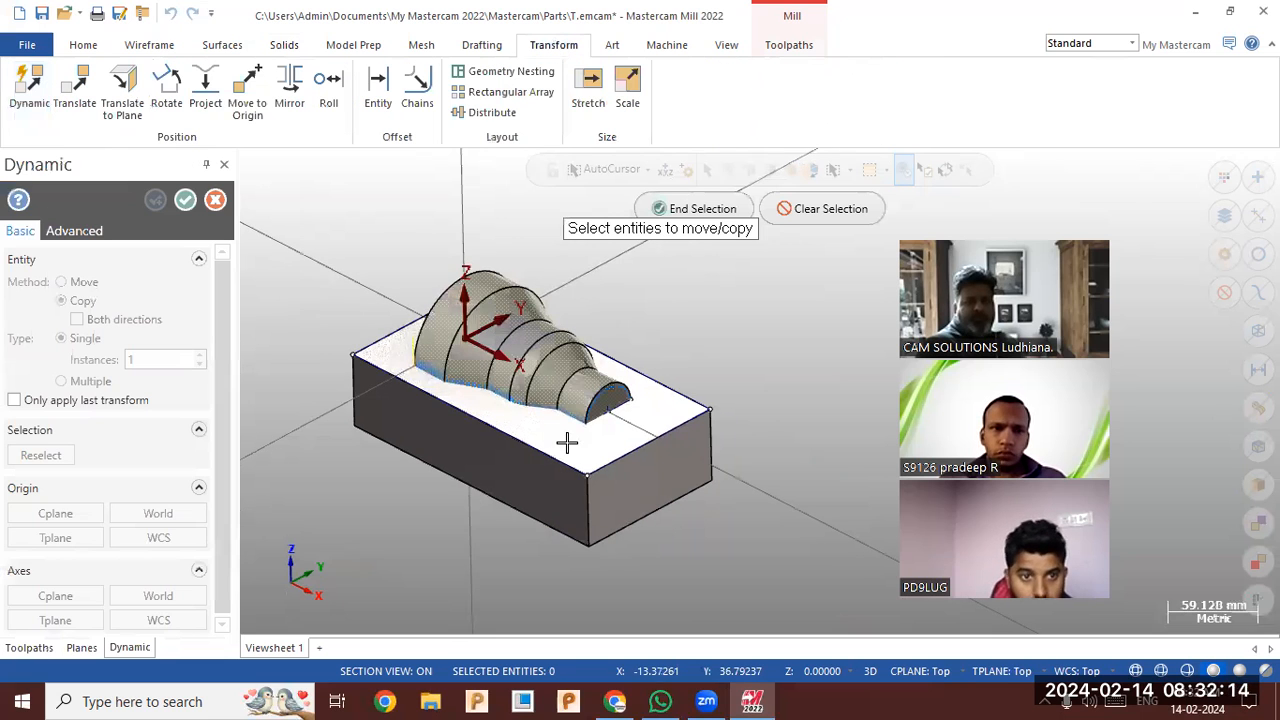
click(606, 350)
click(690, 210)
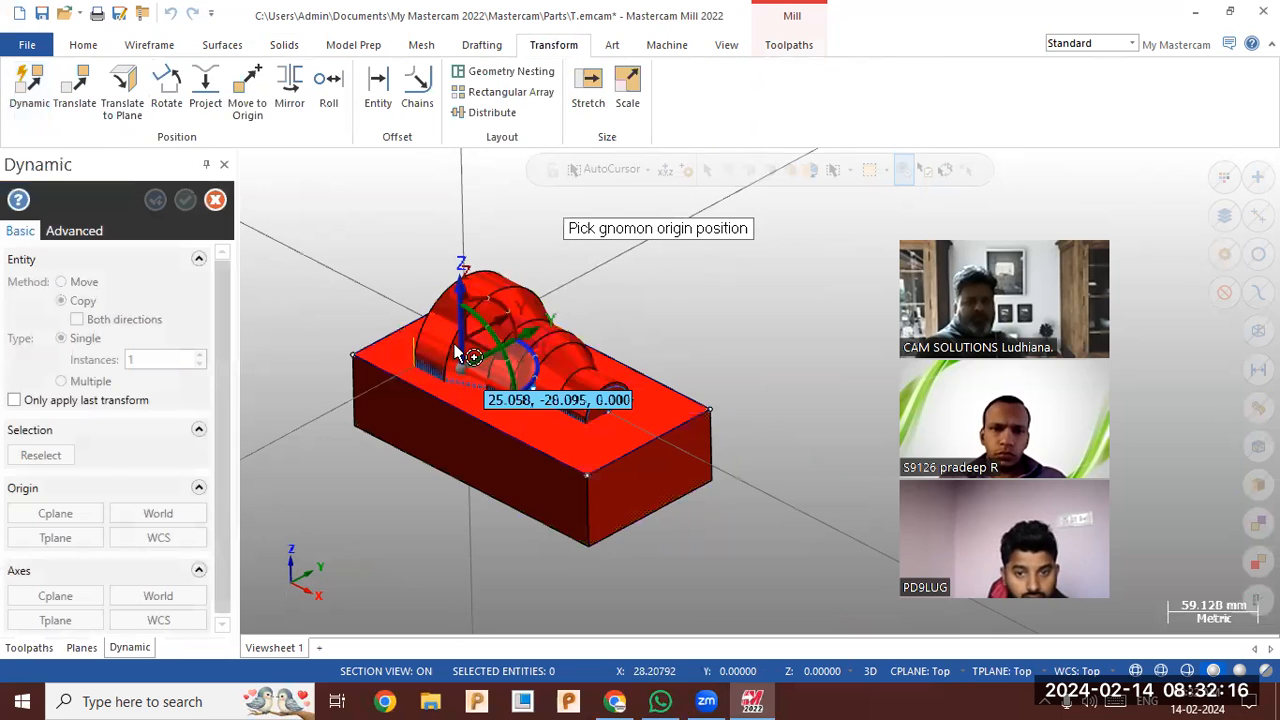
click(500, 340)
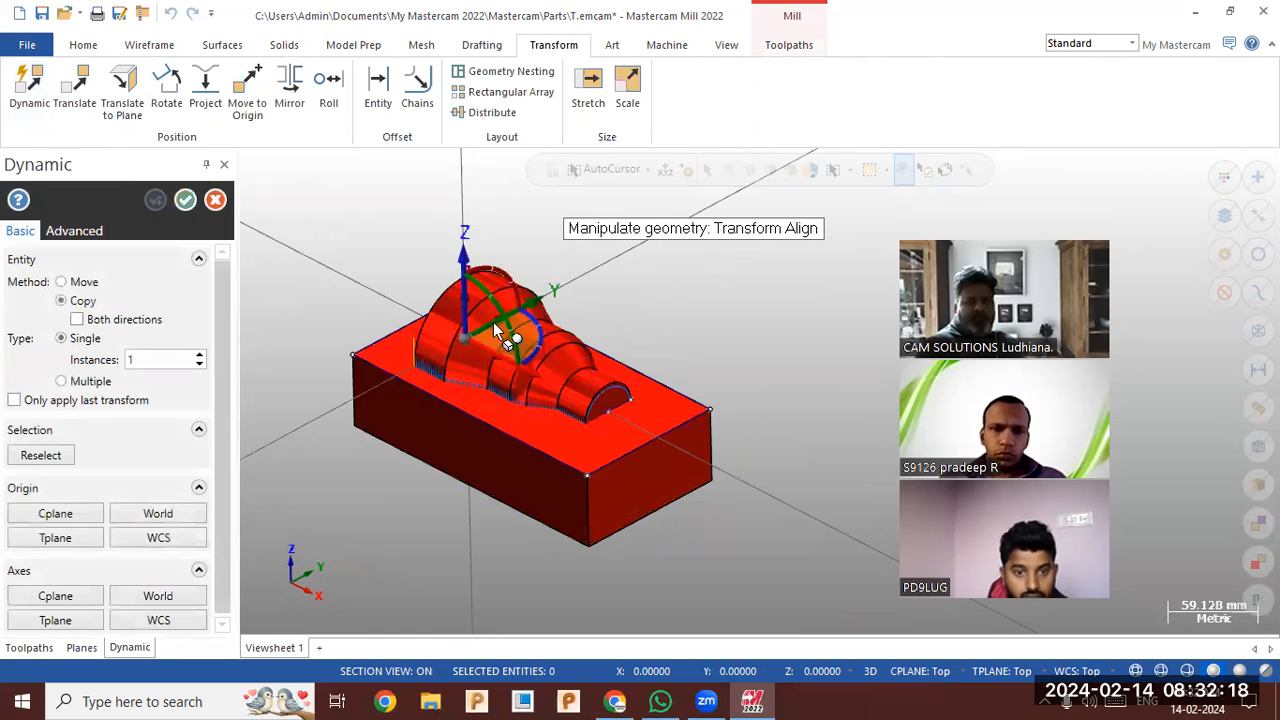
click(493, 322)
click(645, 273)
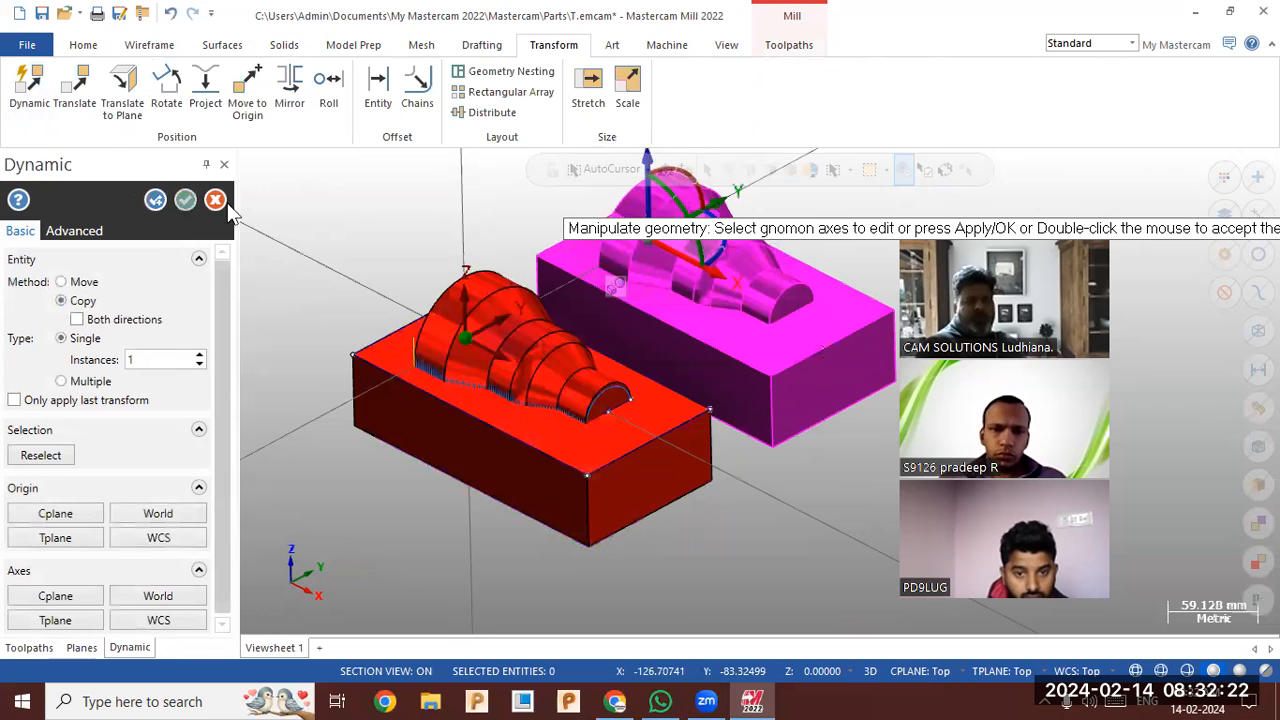
- Clear the transform result colours and turn off the material display of the solids
right_click(302, 210)
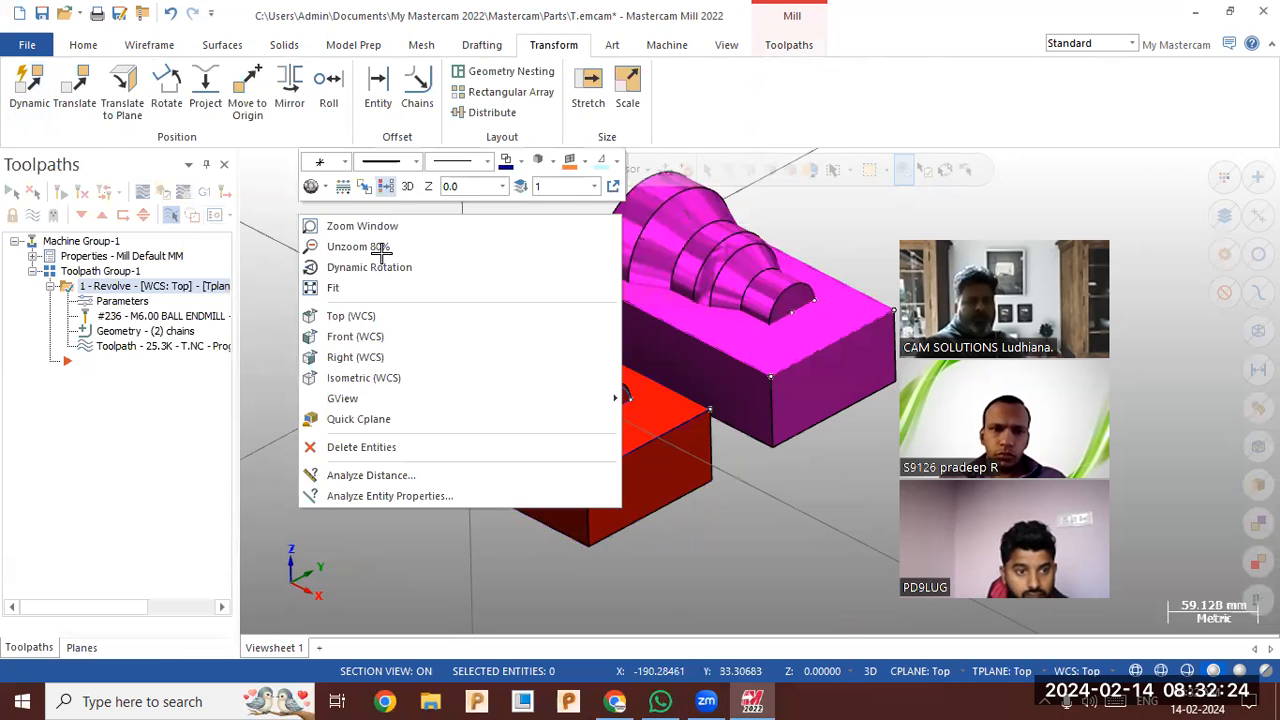
scroll(460, 240, up, 2)
click(723, 46)
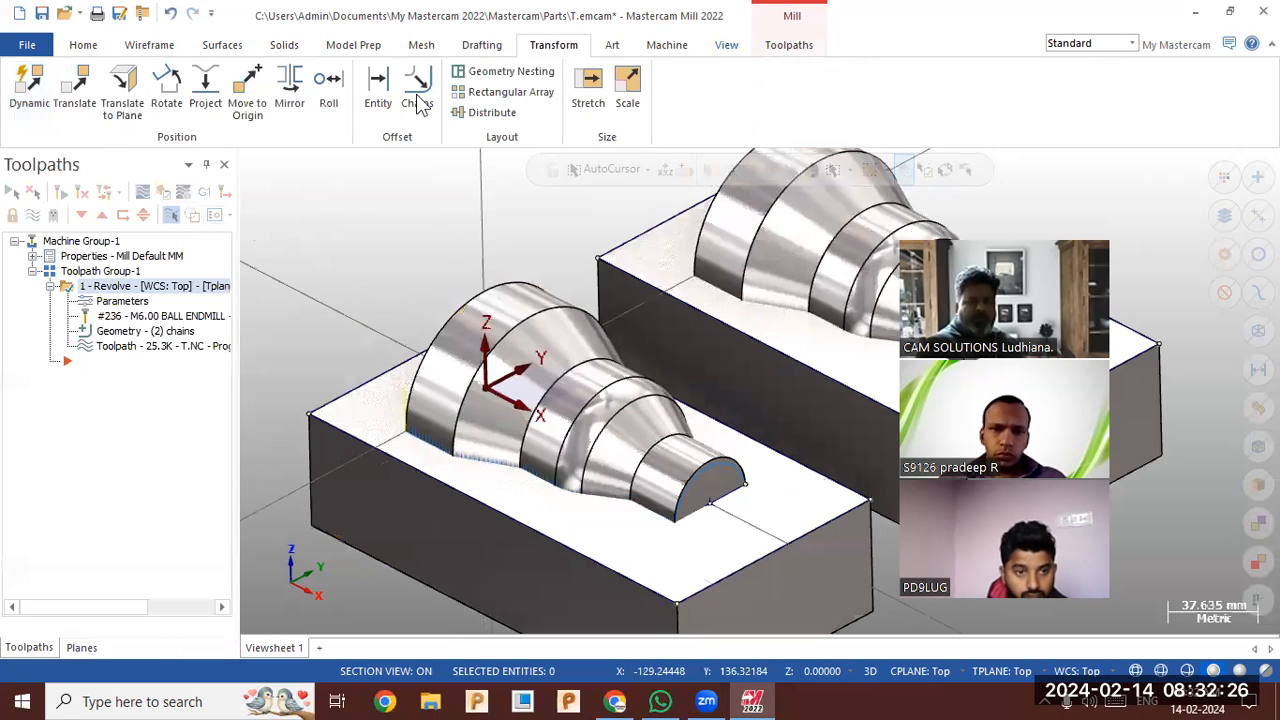
click(375, 121)
scroll(367, 298, down, 2)
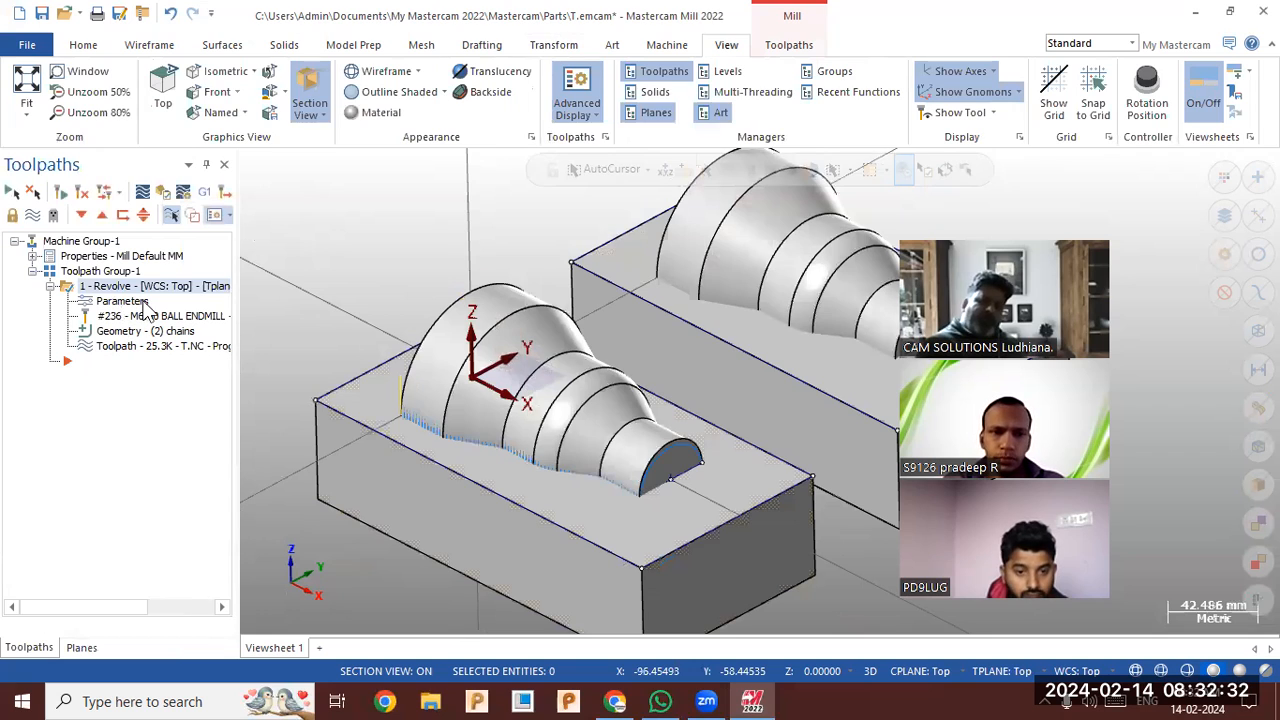
- Edit the Revolve operation's parameters to turn its compensation in computer back on and regenerate the toolpath
click(142, 302)
click(652, 115)
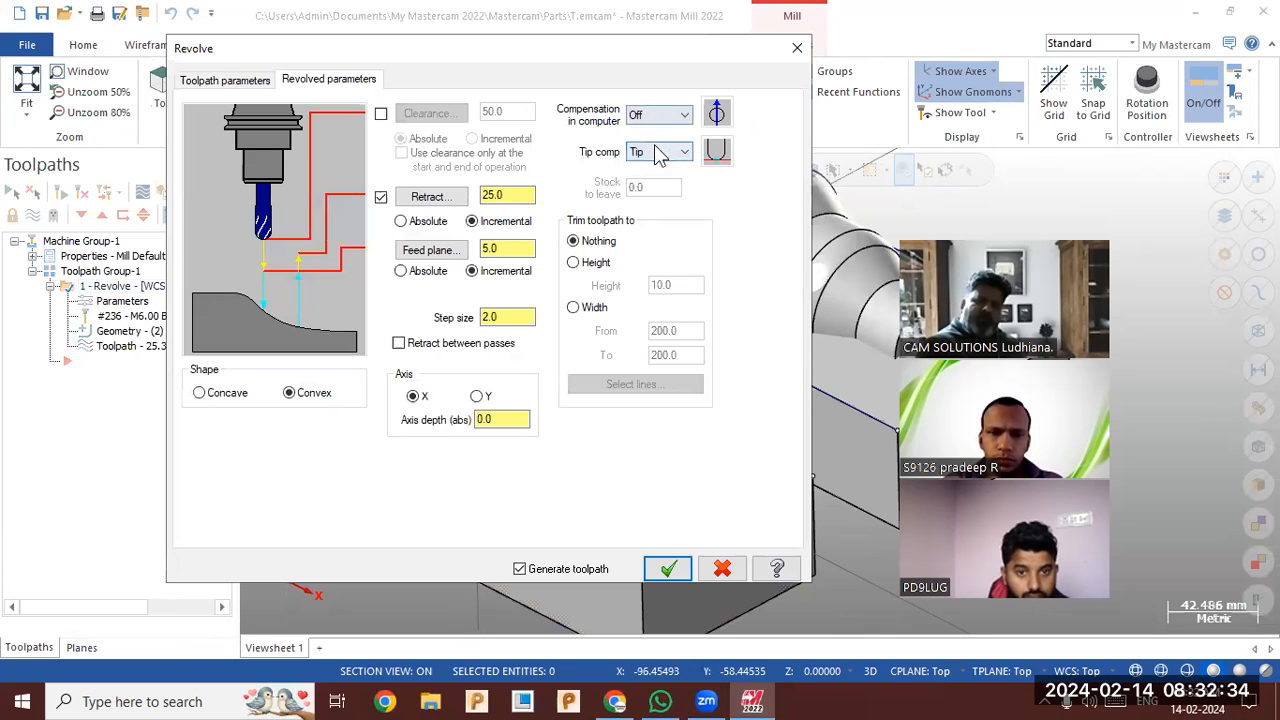
click(660, 158)
click(669, 568)
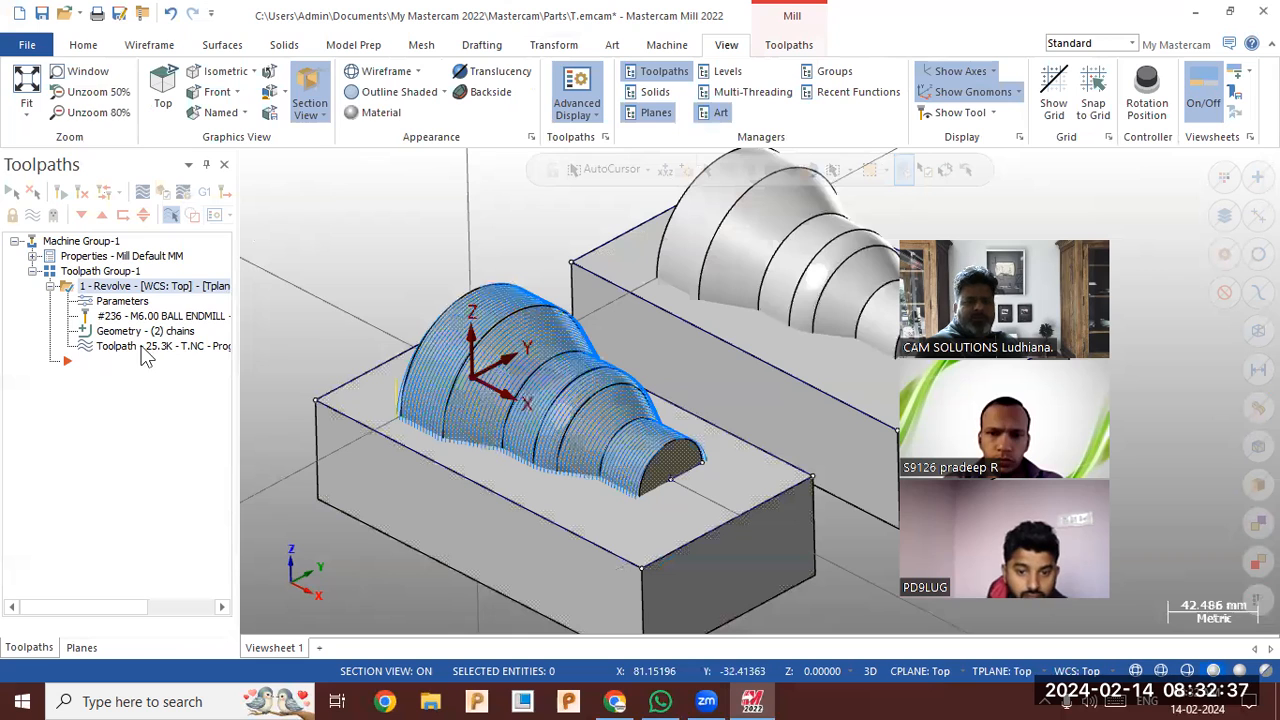
- Play back the regenerated revolved toolpath's tool motion over the solid in Backplot
click(141, 347)
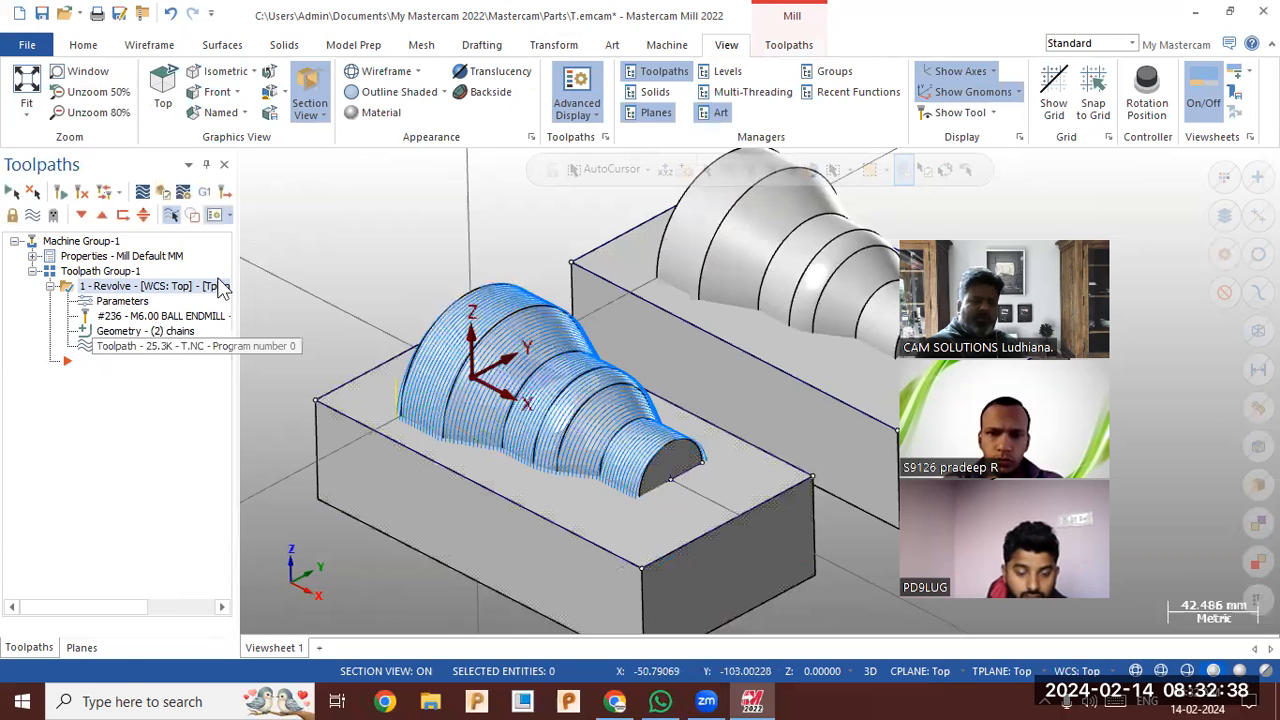
click(255, 164)
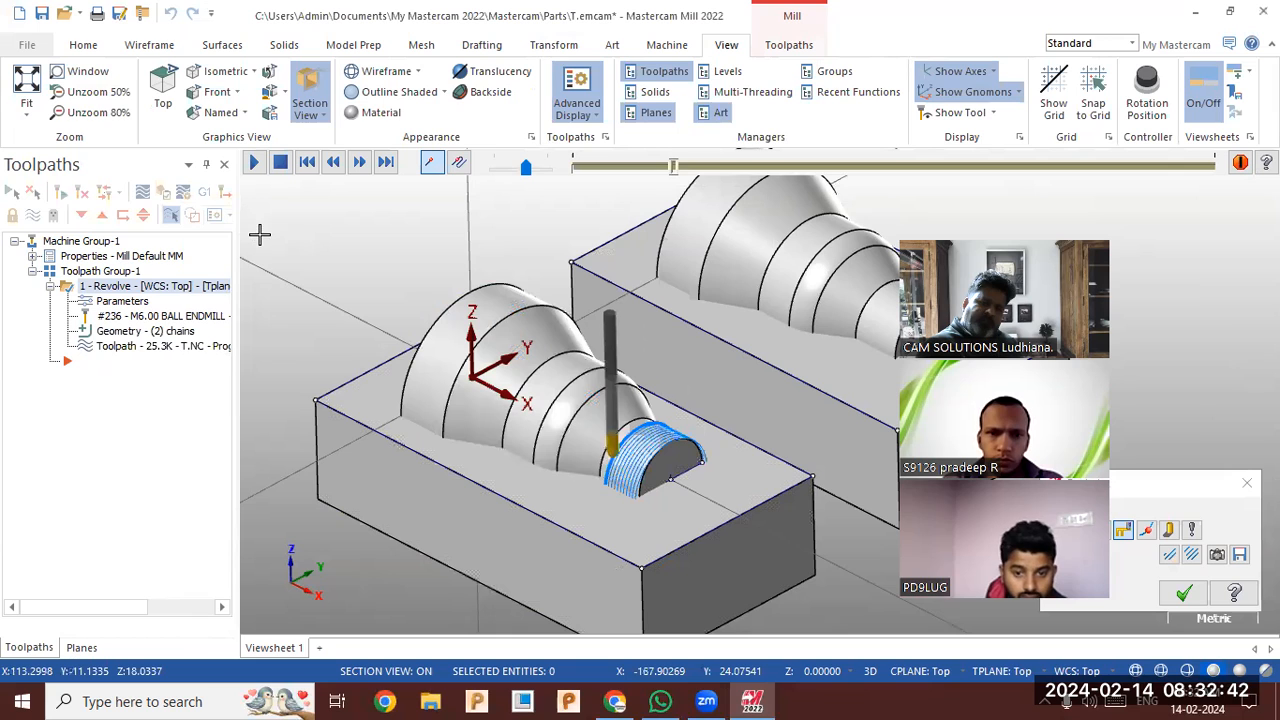
click(224, 48)
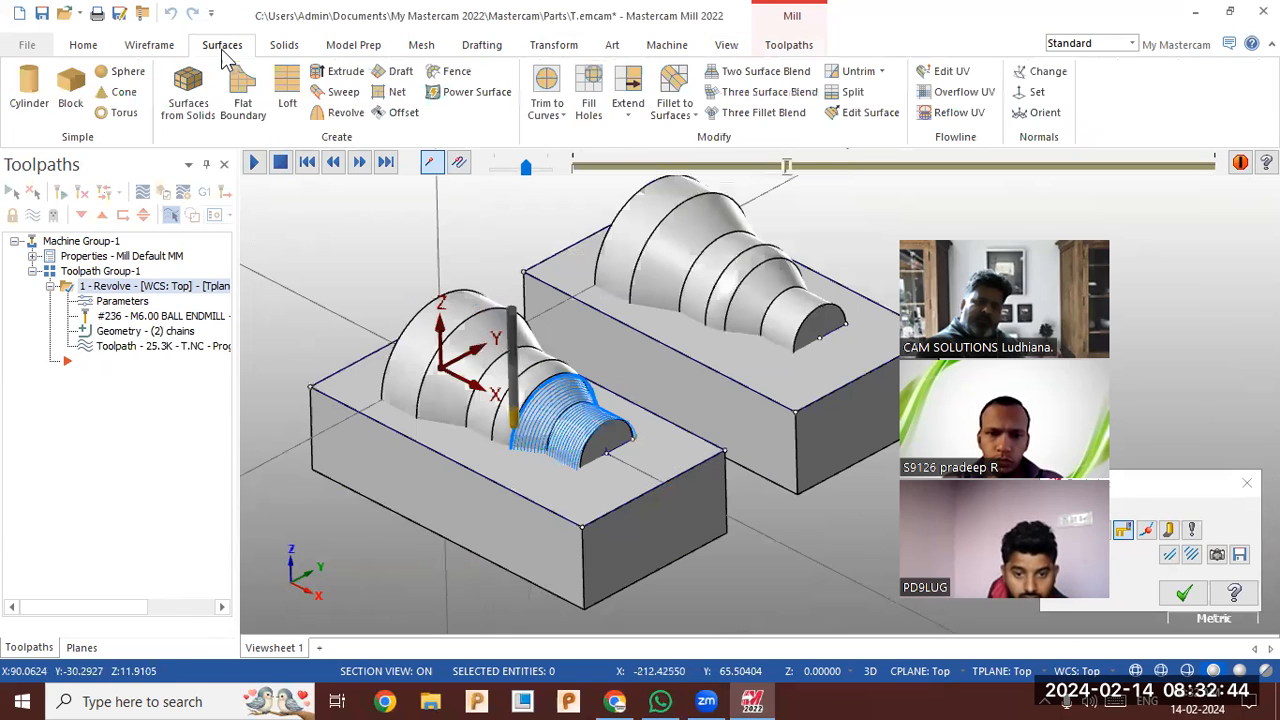
click(150, 45)
click(205, 112)
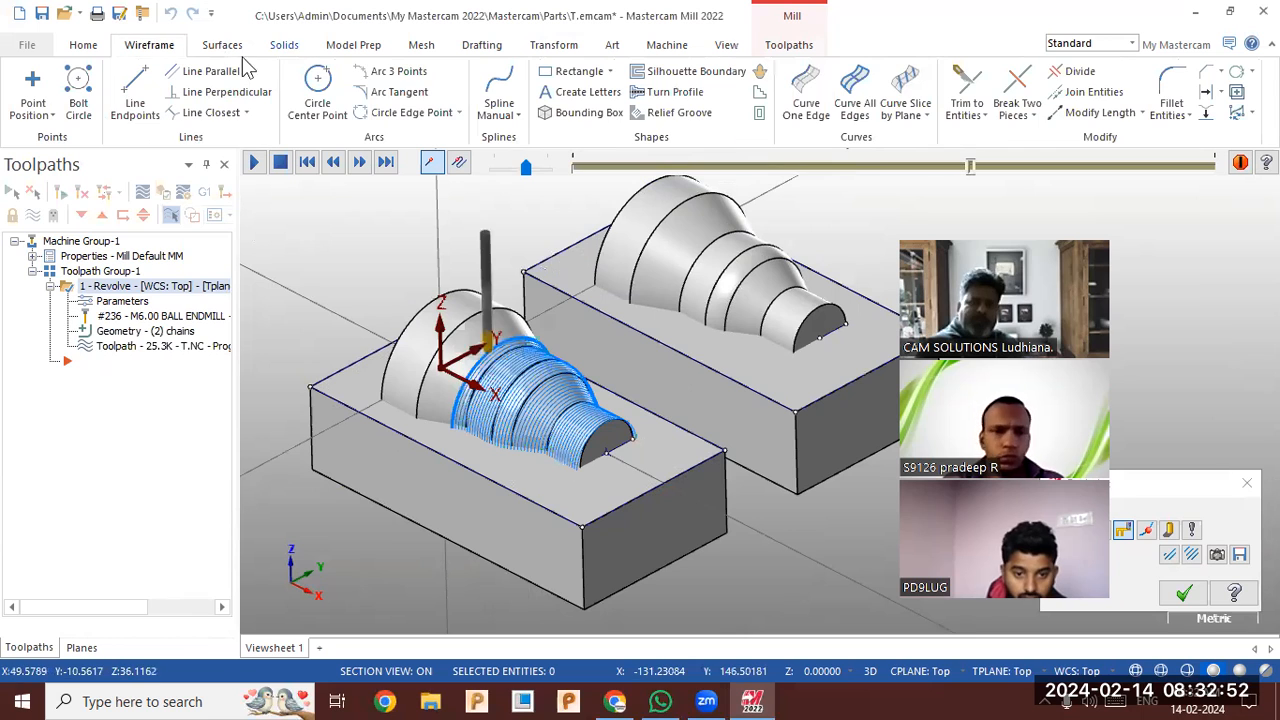
- Subtract the copied revolved body from the copied block with a Boolean Remove
click(284, 45)
click(281, 90)
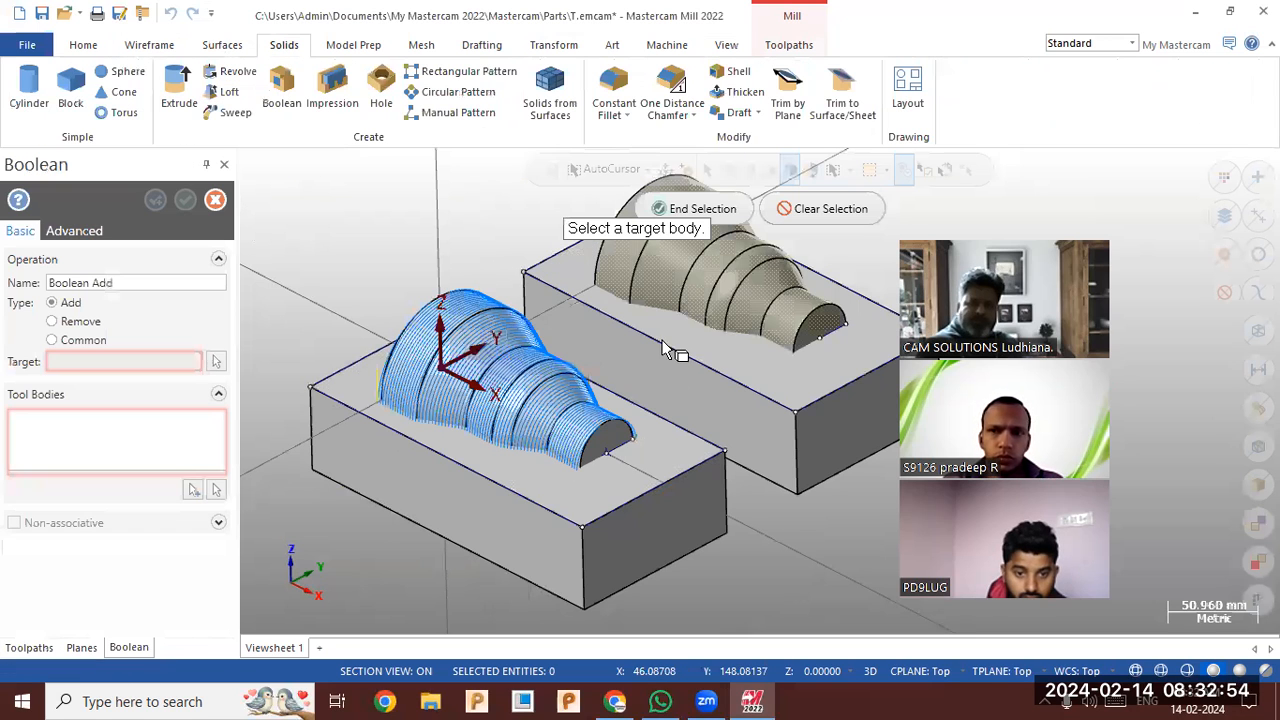
click(662, 348)
click(697, 208)
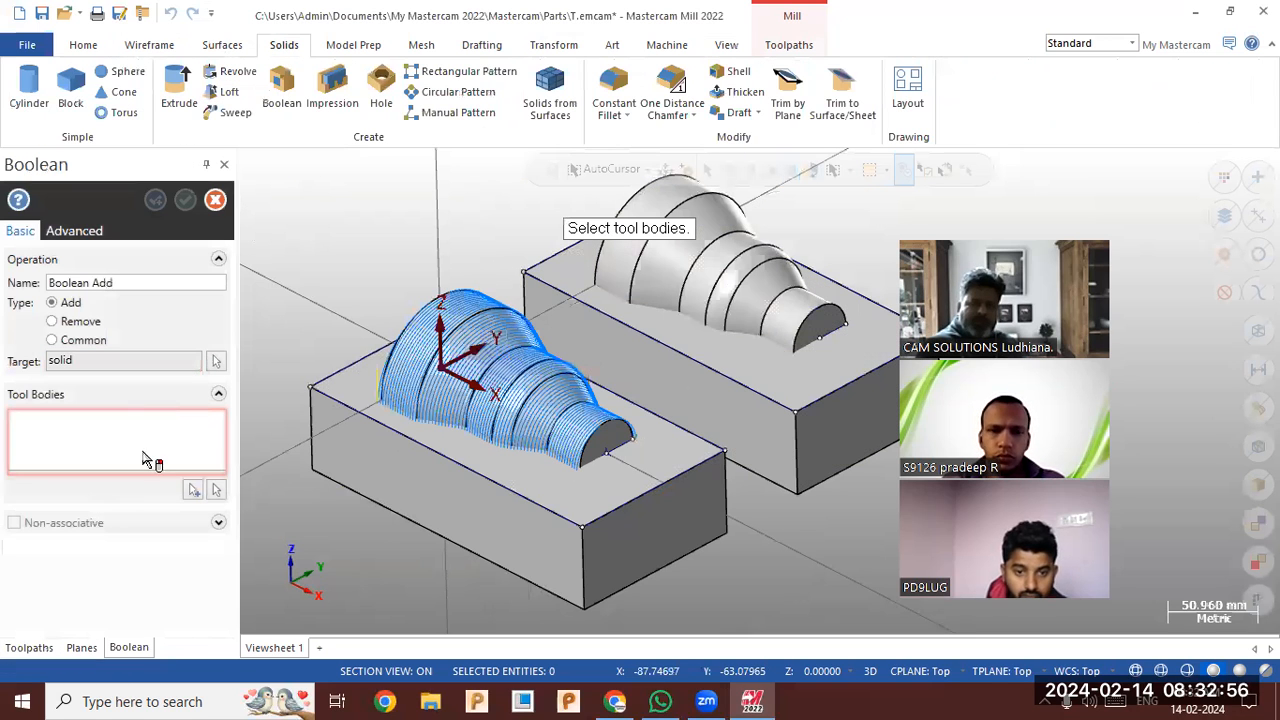
click(216, 490)
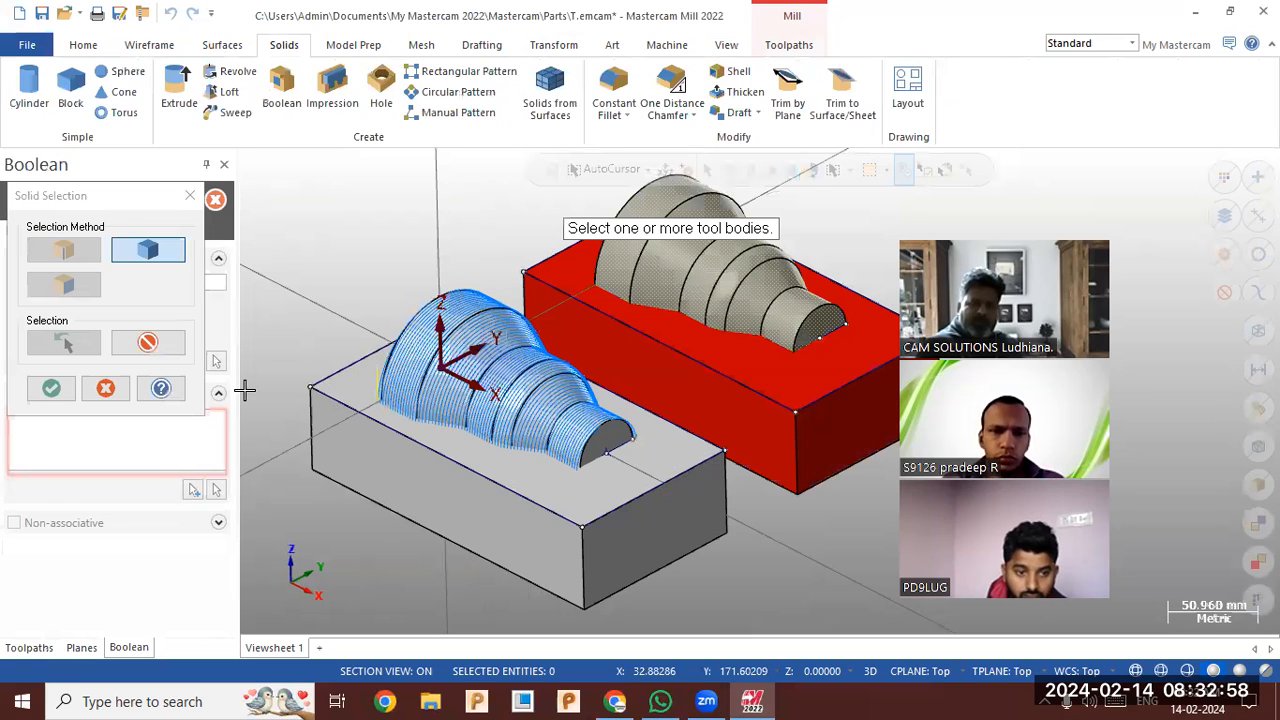
click(51, 388)
click(80, 320)
click(191, 200)
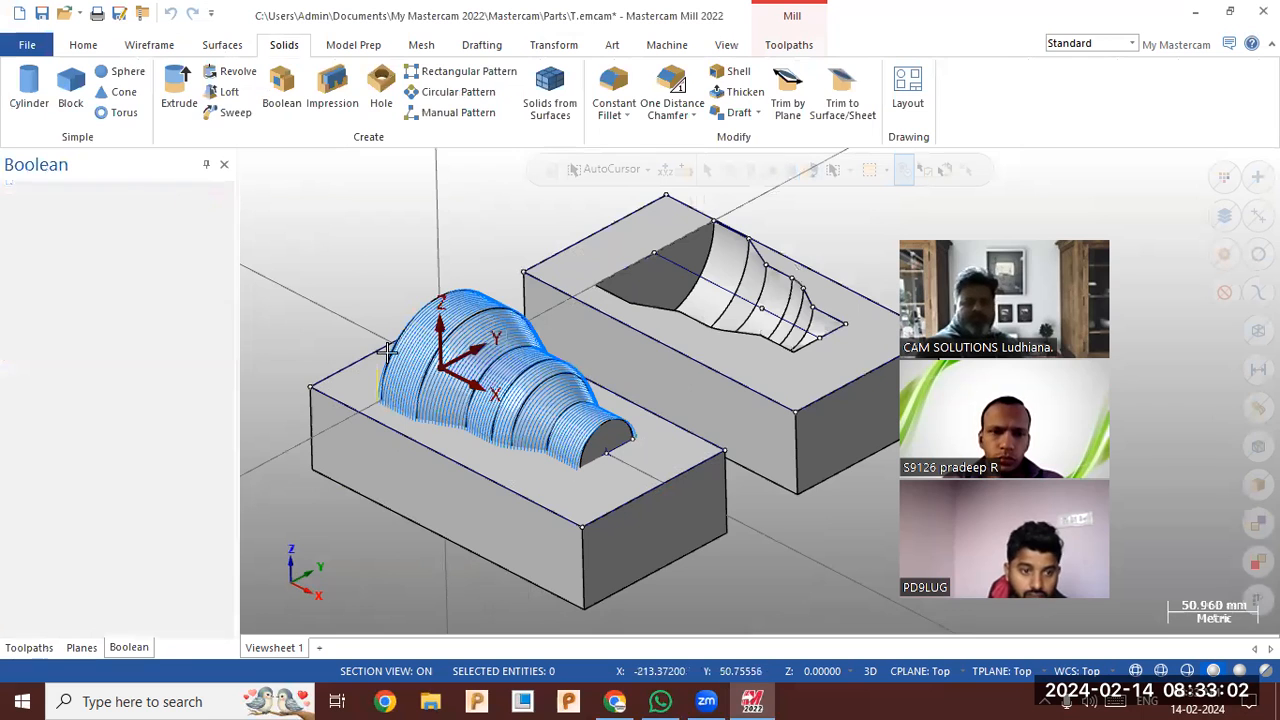
scroll(826, 254, up, 4)
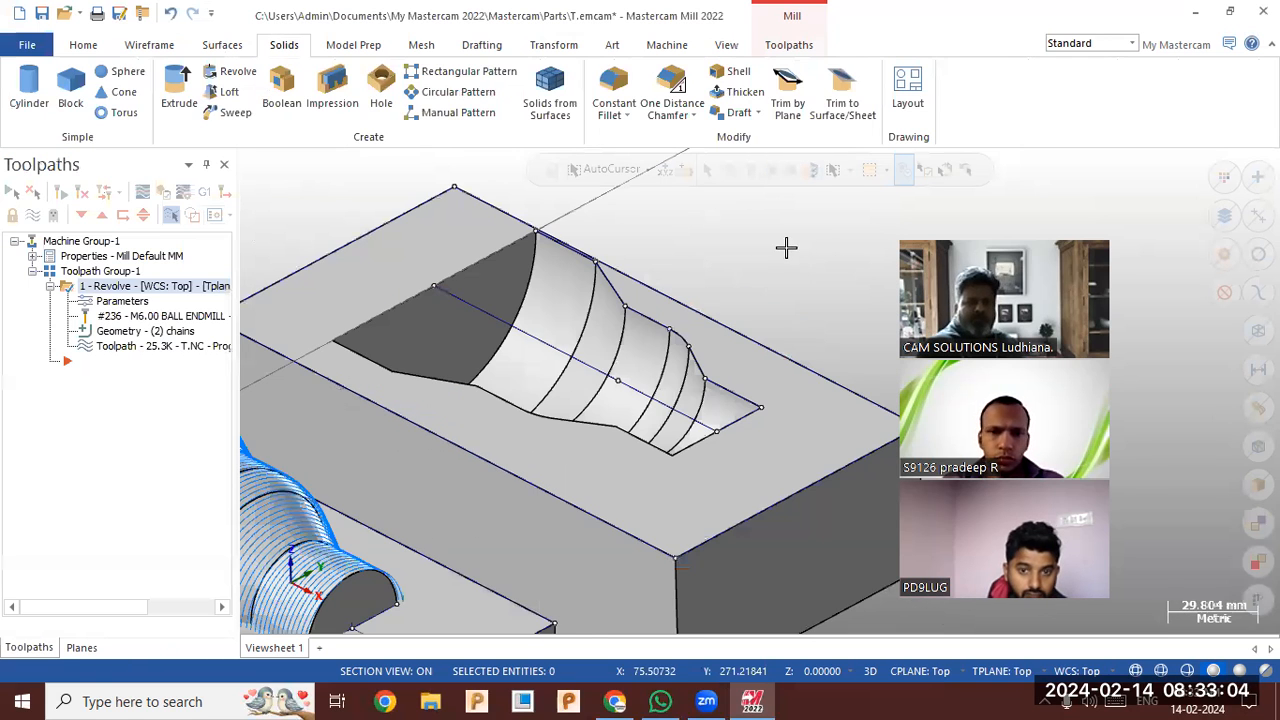
scroll(786, 249, down, 1)
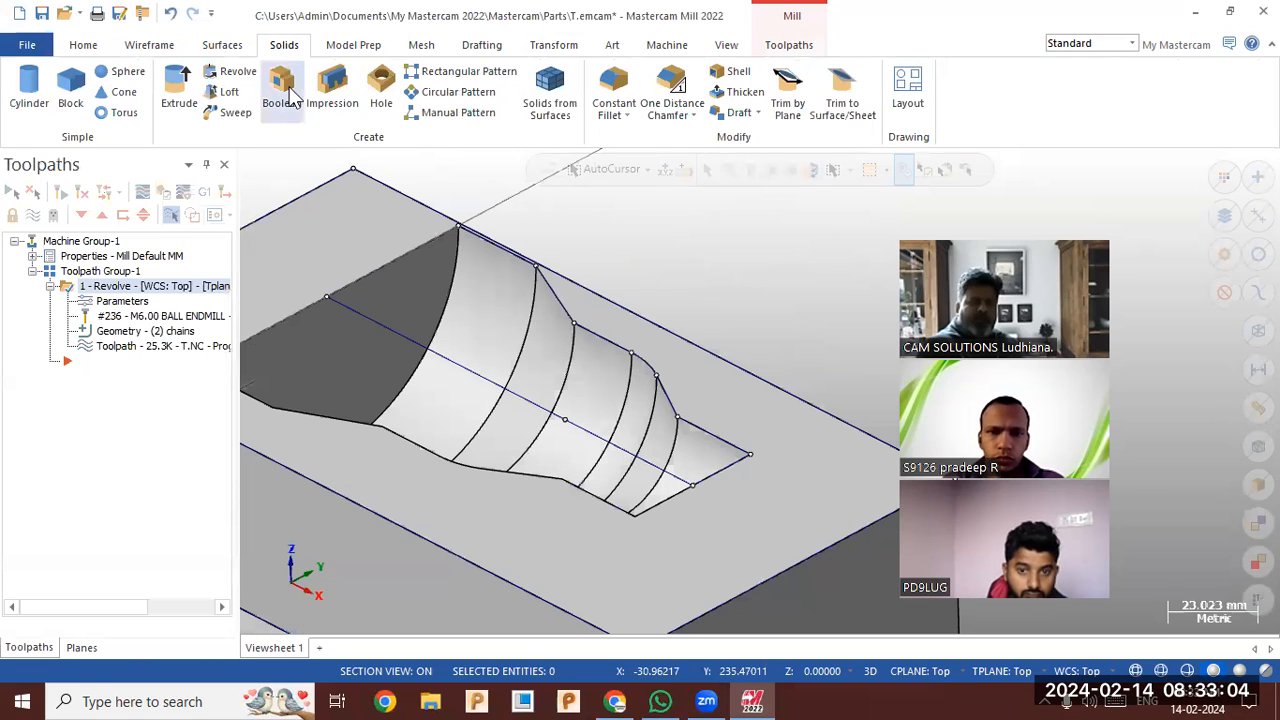
click(804, 46)
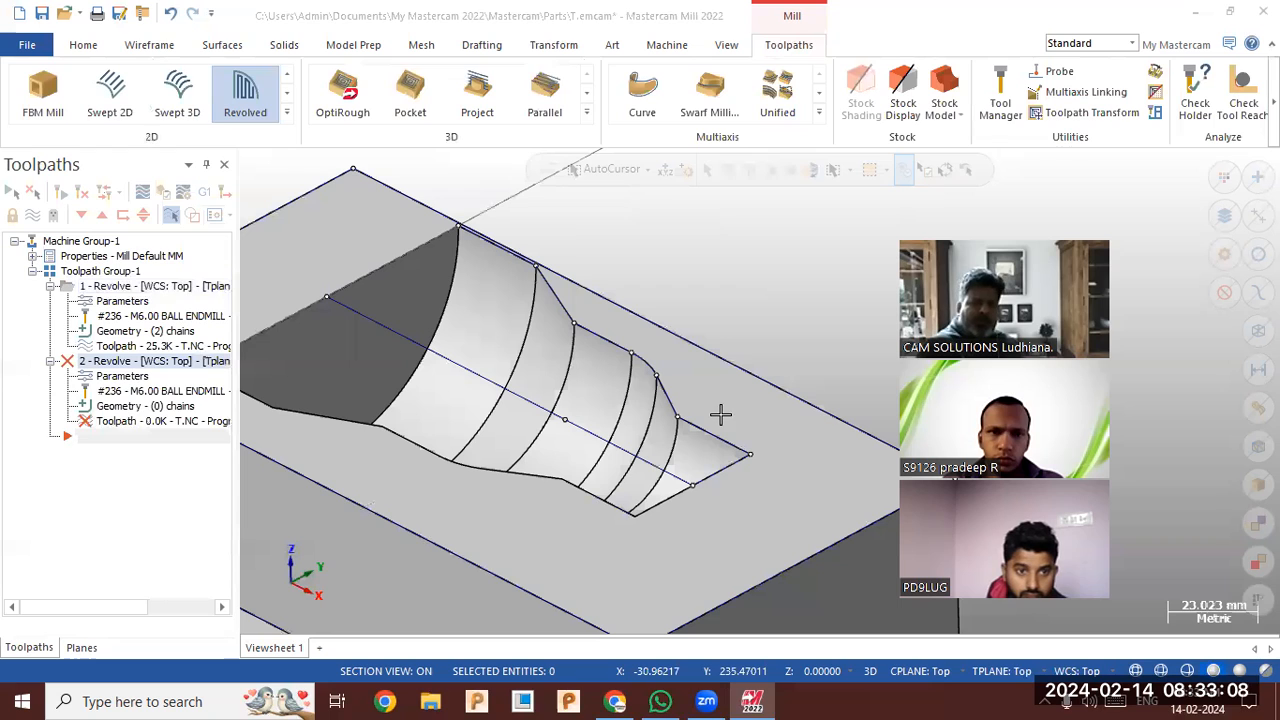
click(229, 166)
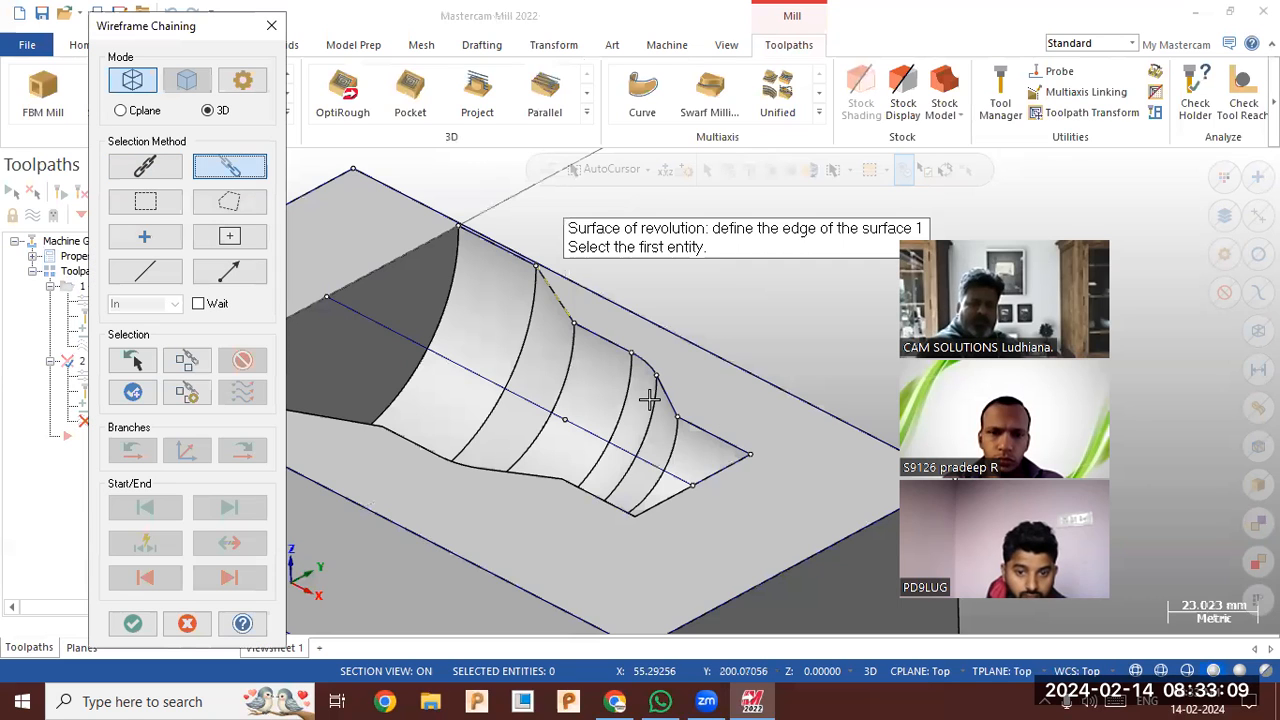
click(707, 432)
click(500, 247)
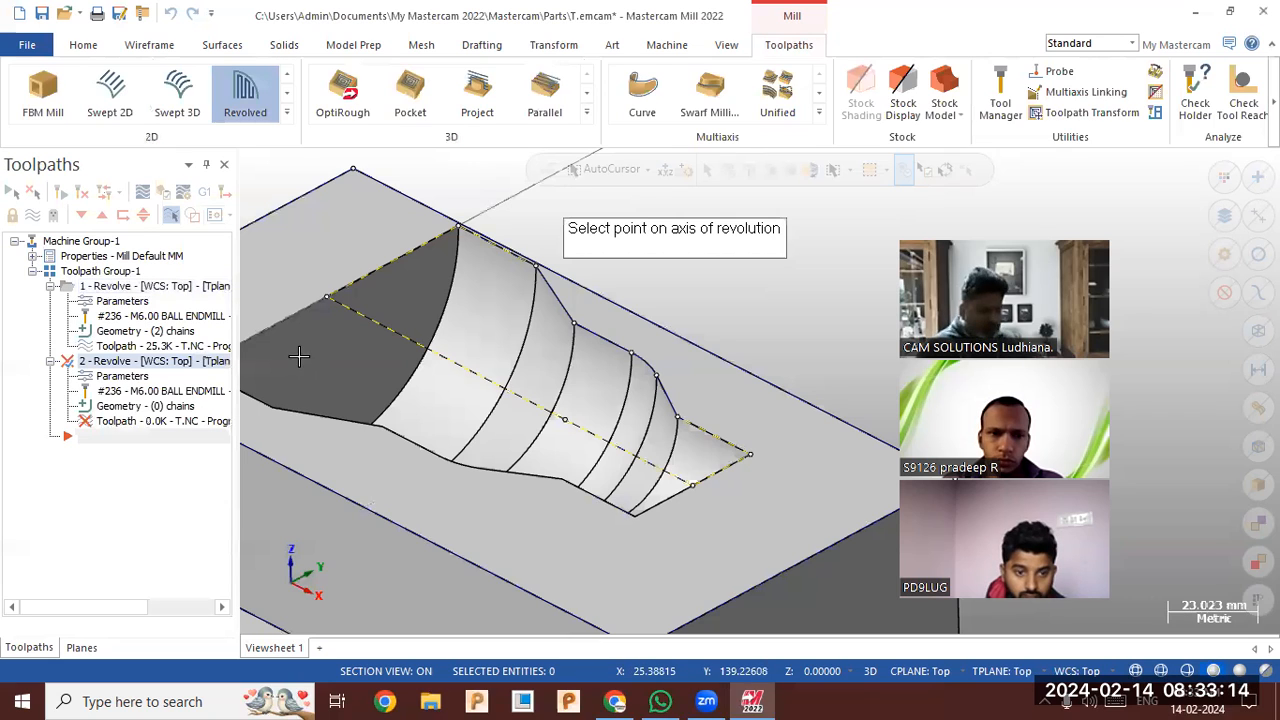
key(Escape)
click(750, 397)
- Start a Revolved toolpath from a partial chain along the cavity's stepped profile and pick the axis point at the centreline's narrow end
click(260, 120)
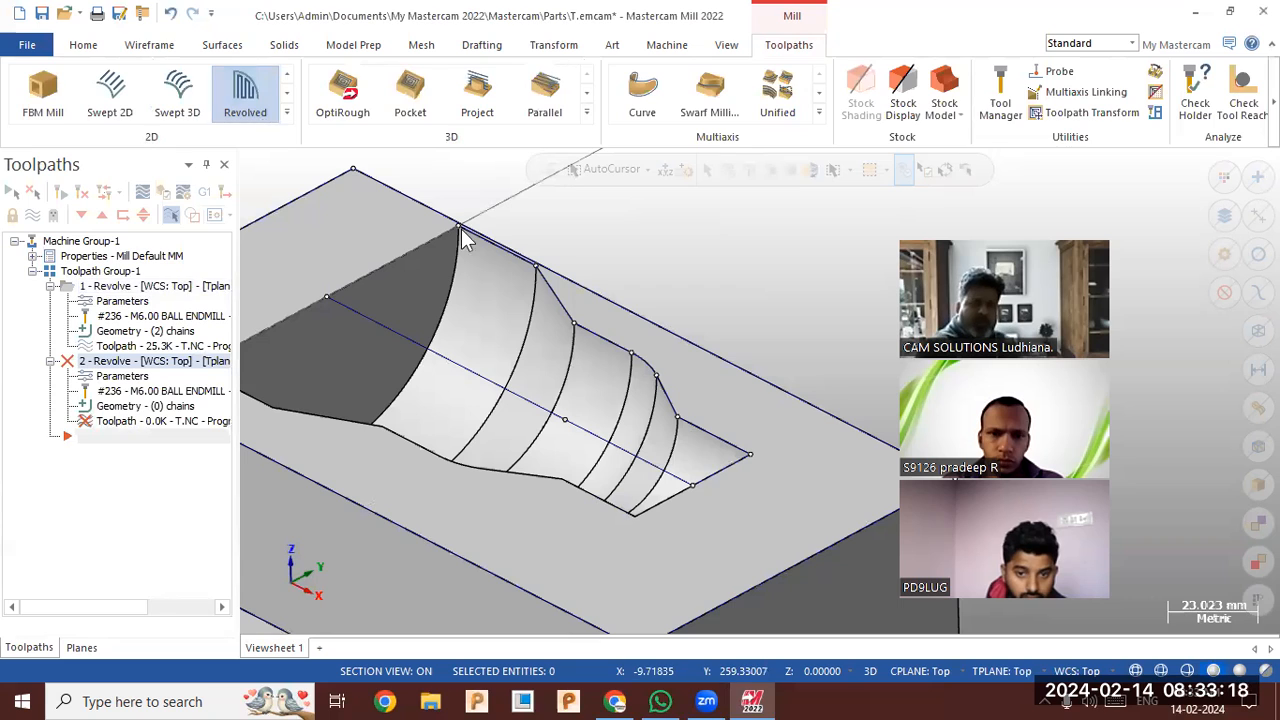
click(714, 444)
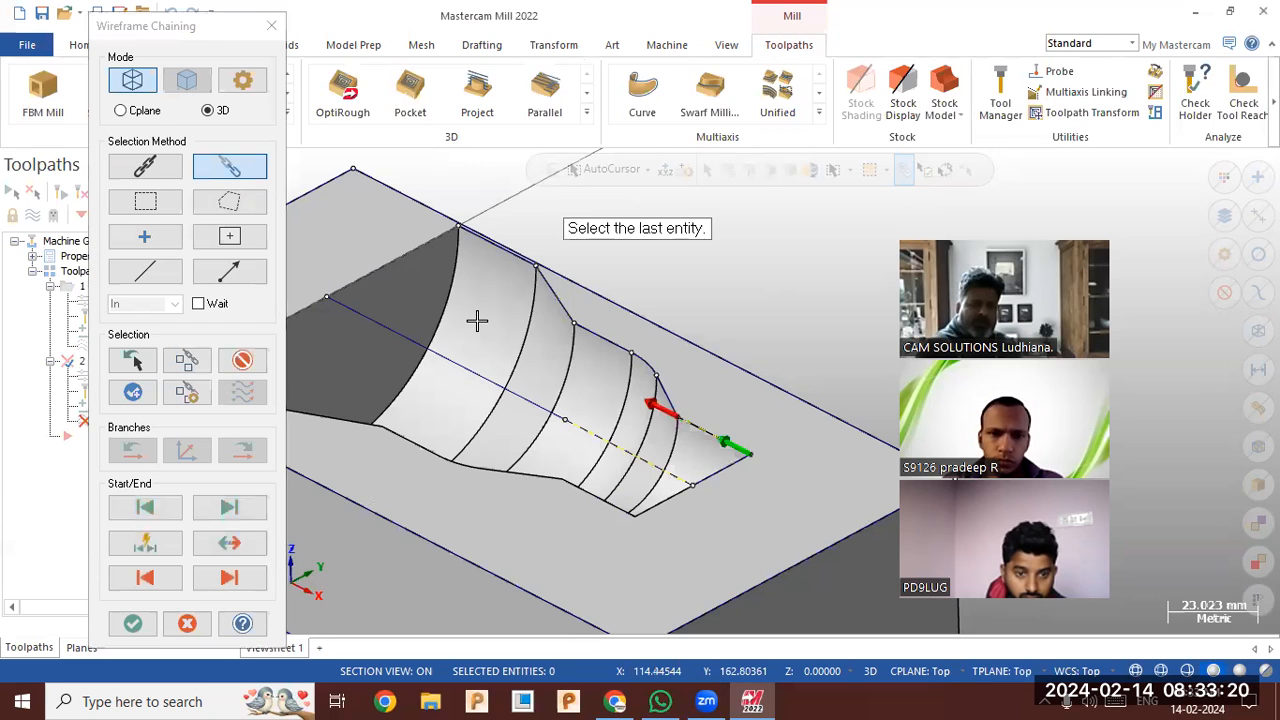
click(494, 250)
click(133, 623)
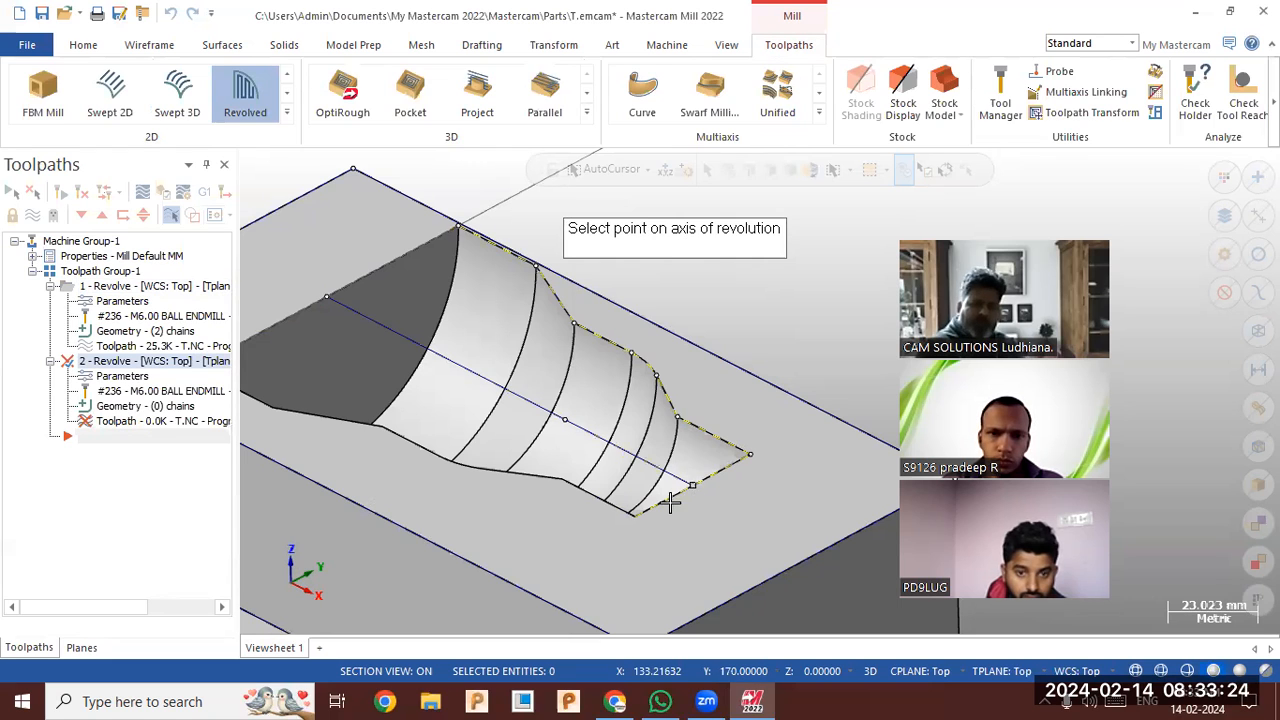
click(302, 597)
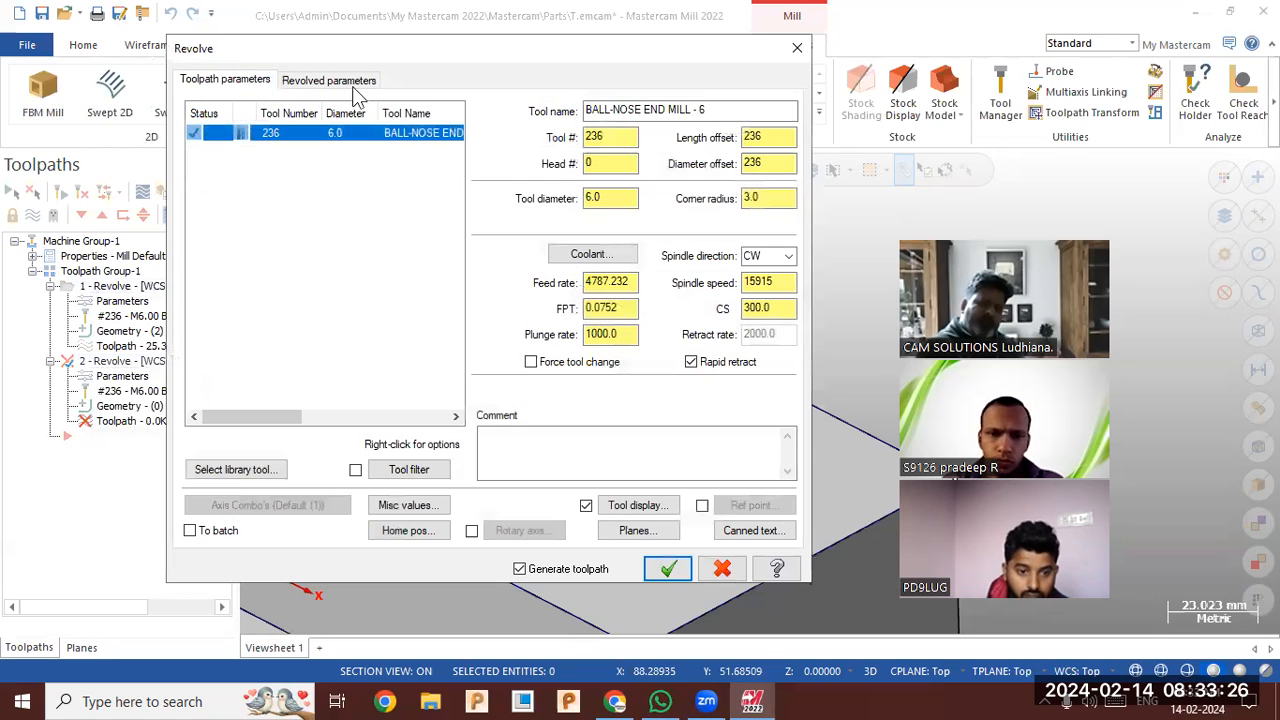
- Set the shape to Concave in the revolved parameters and generate the cavity toolpath
click(330, 79)
click(224, 394)
click(666, 569)
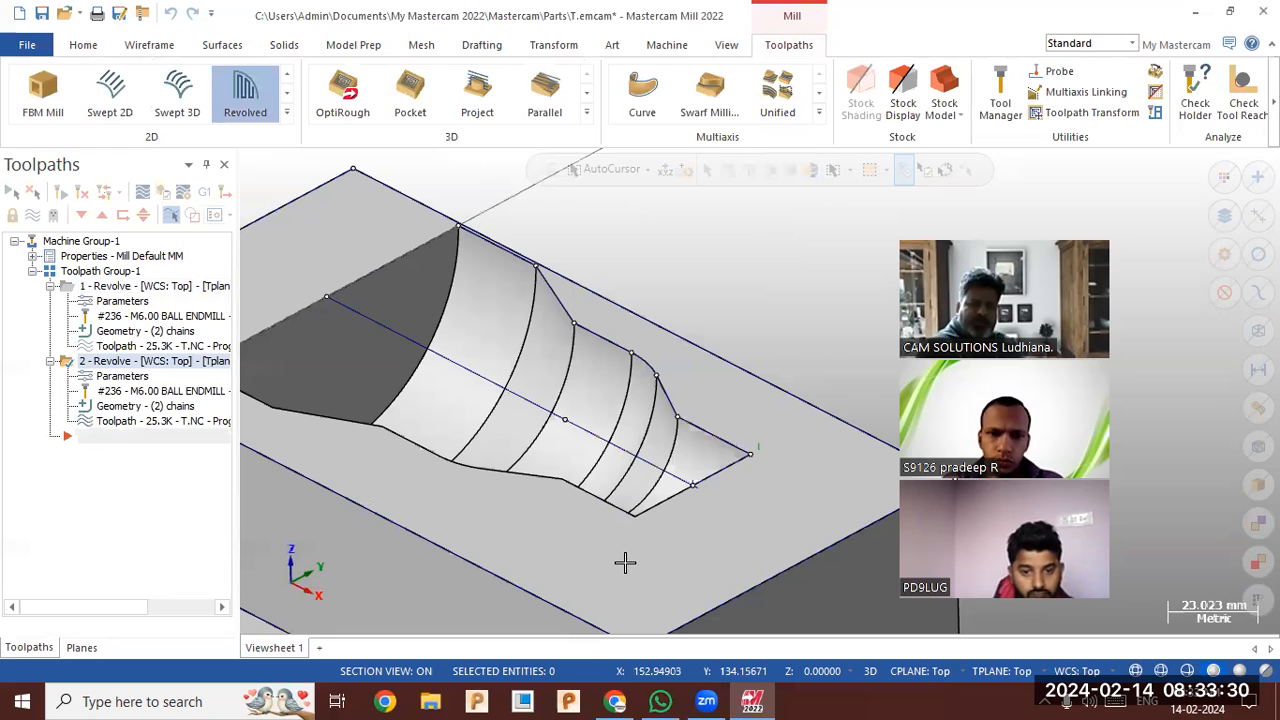
- Change the compensation in computer of the cavity's Revolve operation and regenerate its toolpath
scroll(743, 363, down, 1)
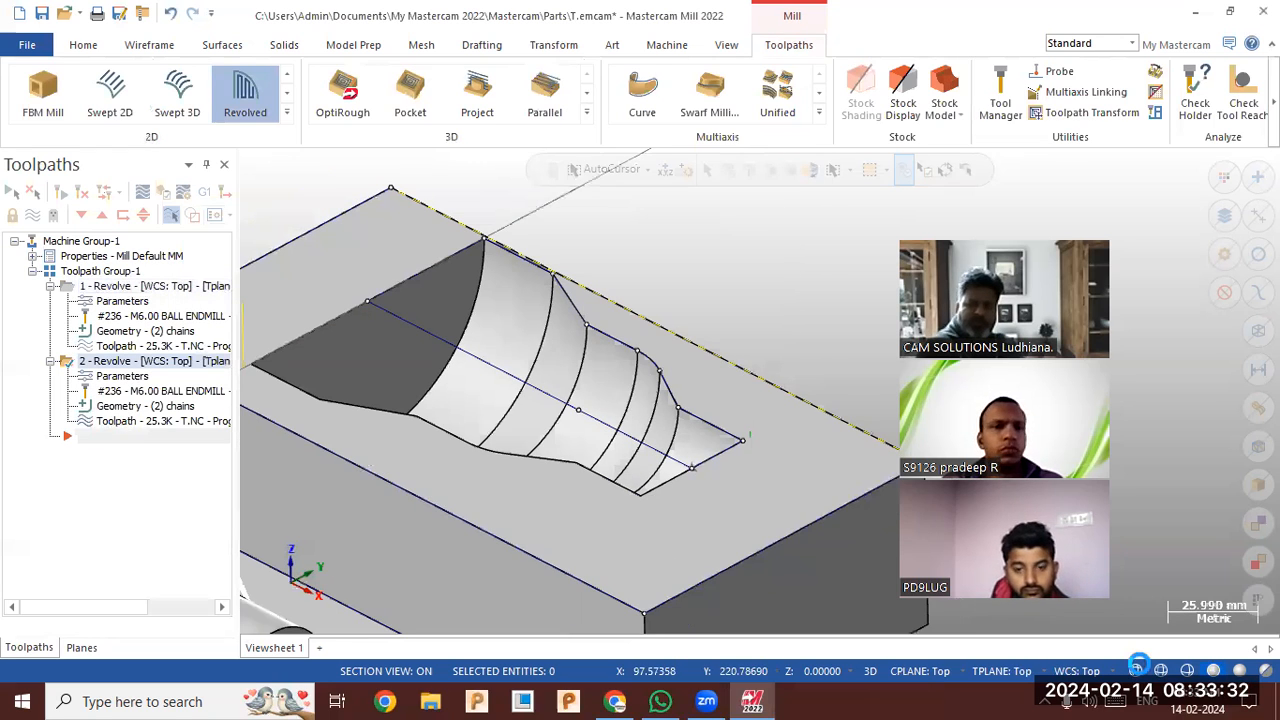
click(120, 378)
click(659, 115)
click(650, 147)
click(668, 568)
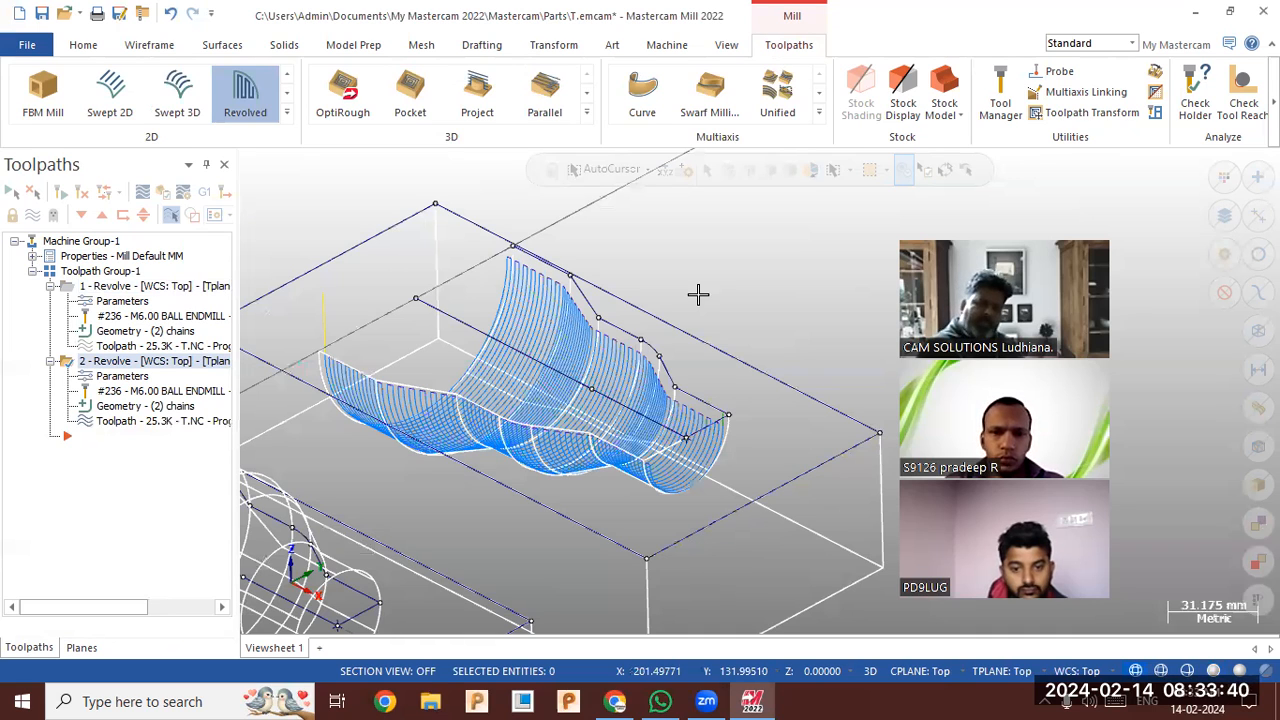
- Inspect the cavity toolpath's passes and play back the convex Revolve operation's tool motion in Backplot at a faster speed
middle_drag(657, 412, 686, 508)
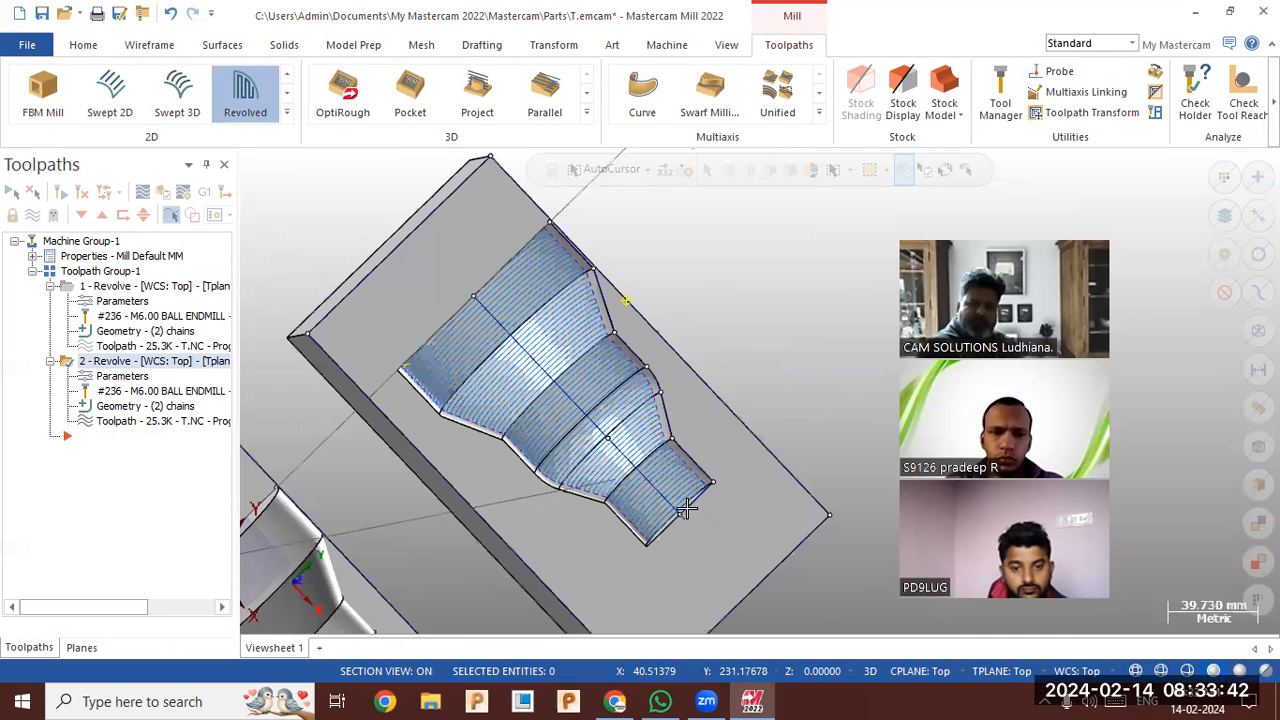
scroll(670, 487, up, 3)
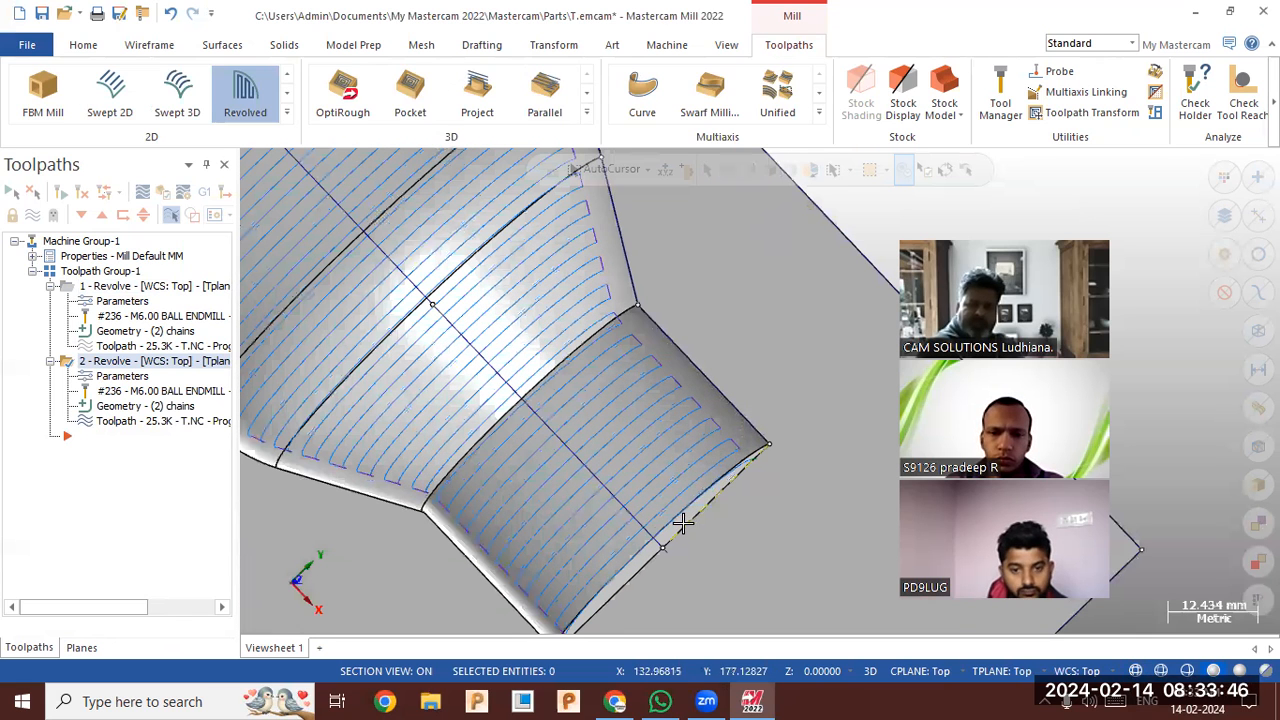
scroll(620, 482, down, 2)
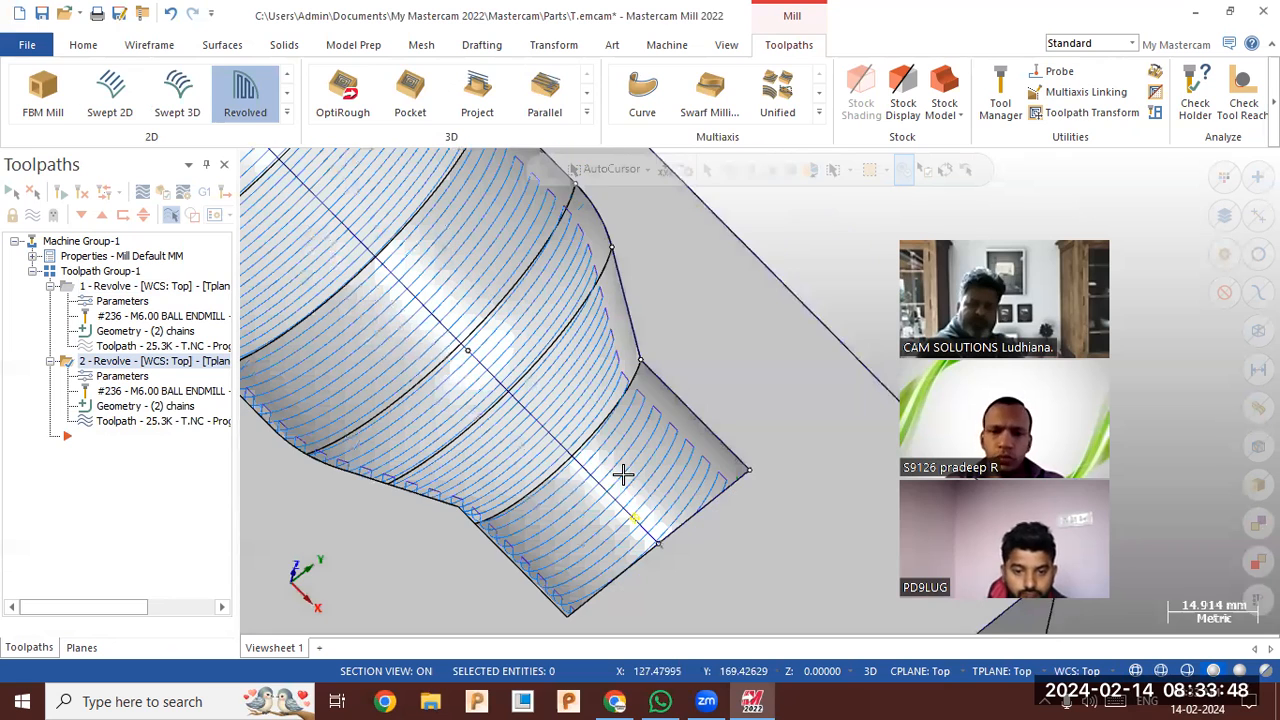
scroll(791, 412, down, 2)
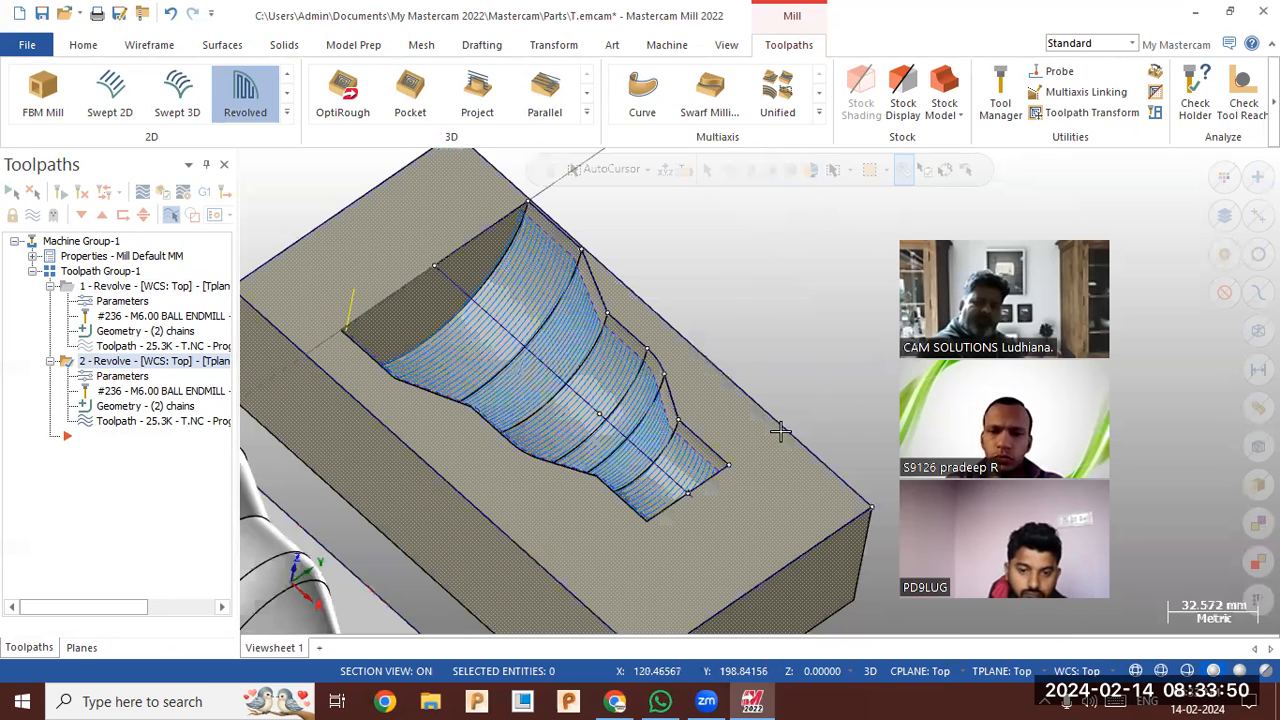
scroll(690, 405, down, 3)
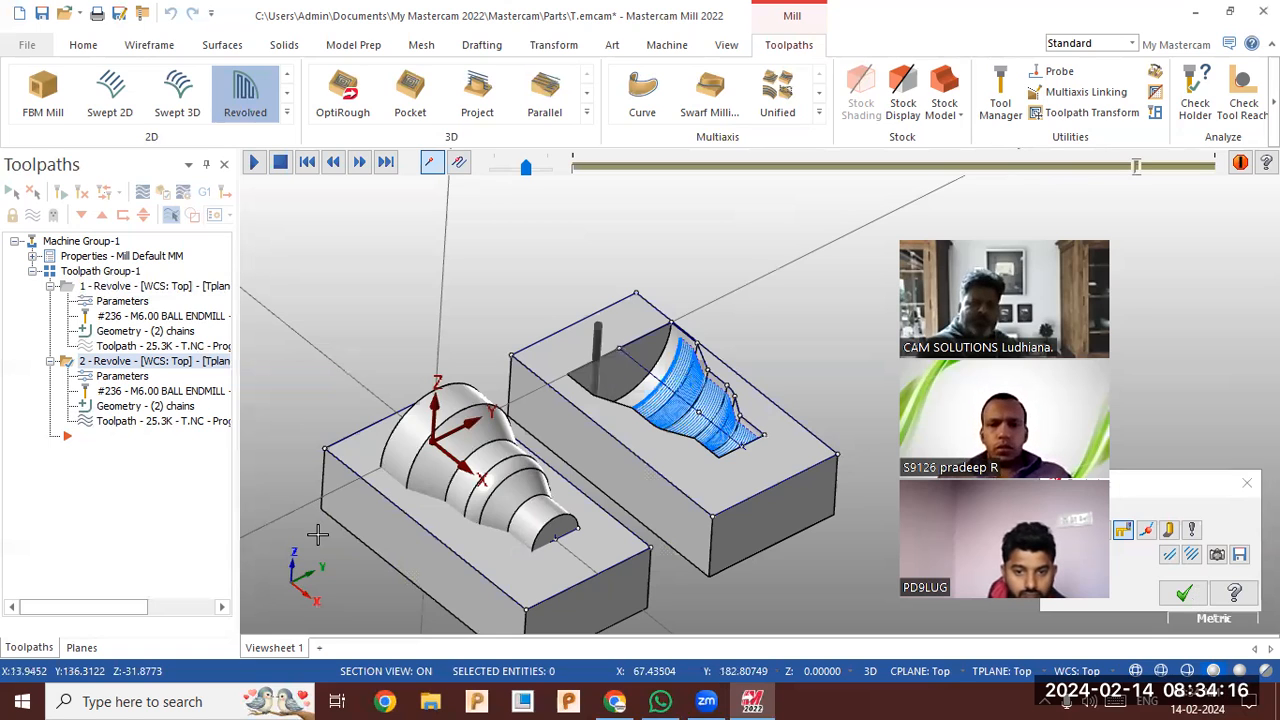
click(122, 348)
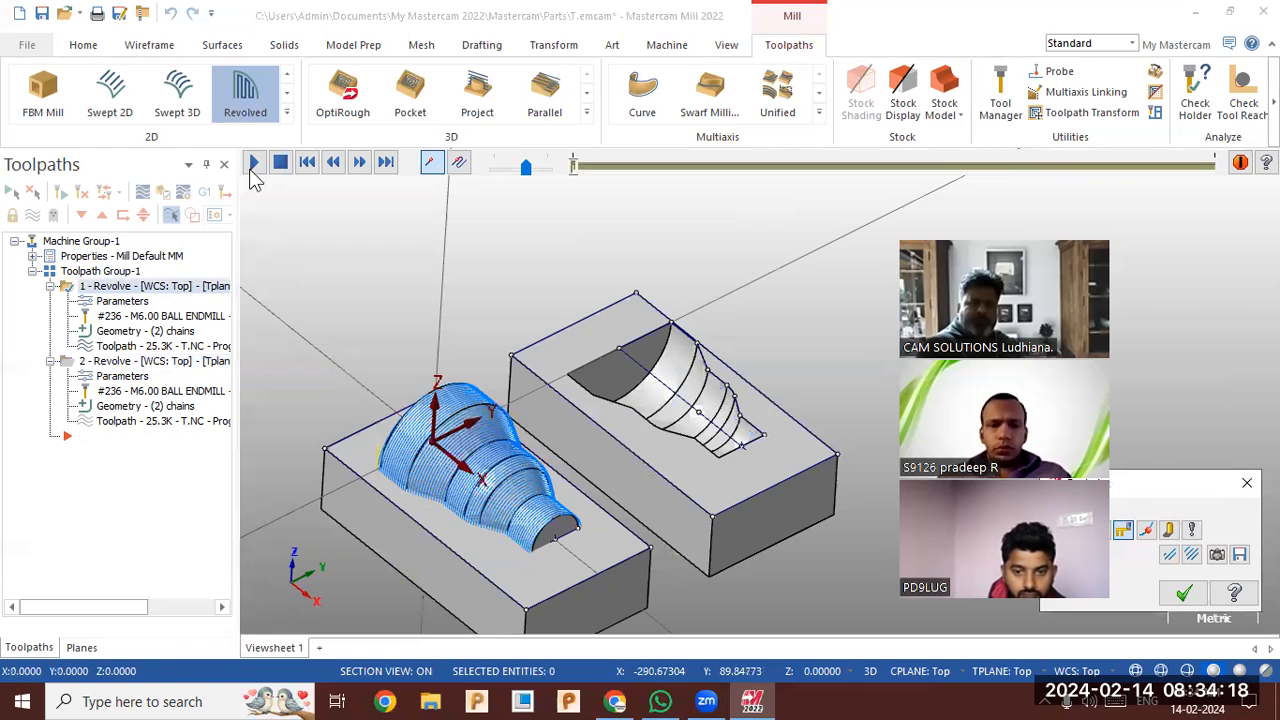
click(253, 163)
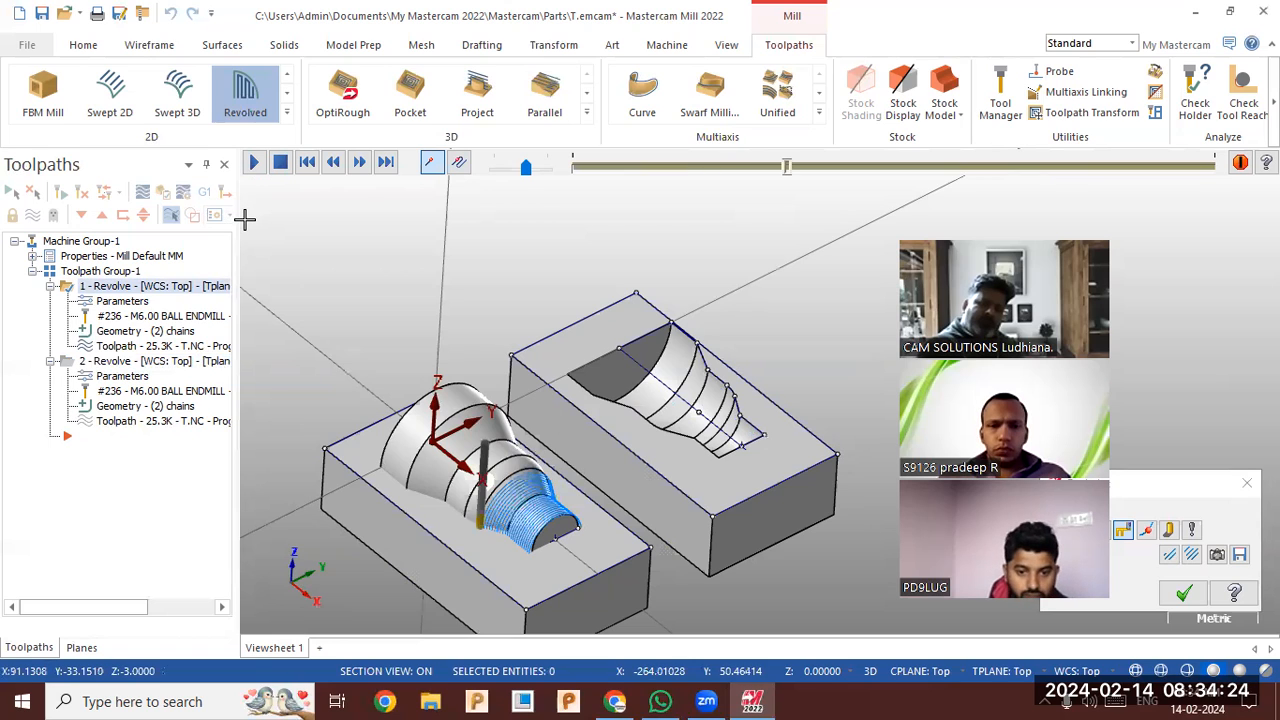
click(541, 172)
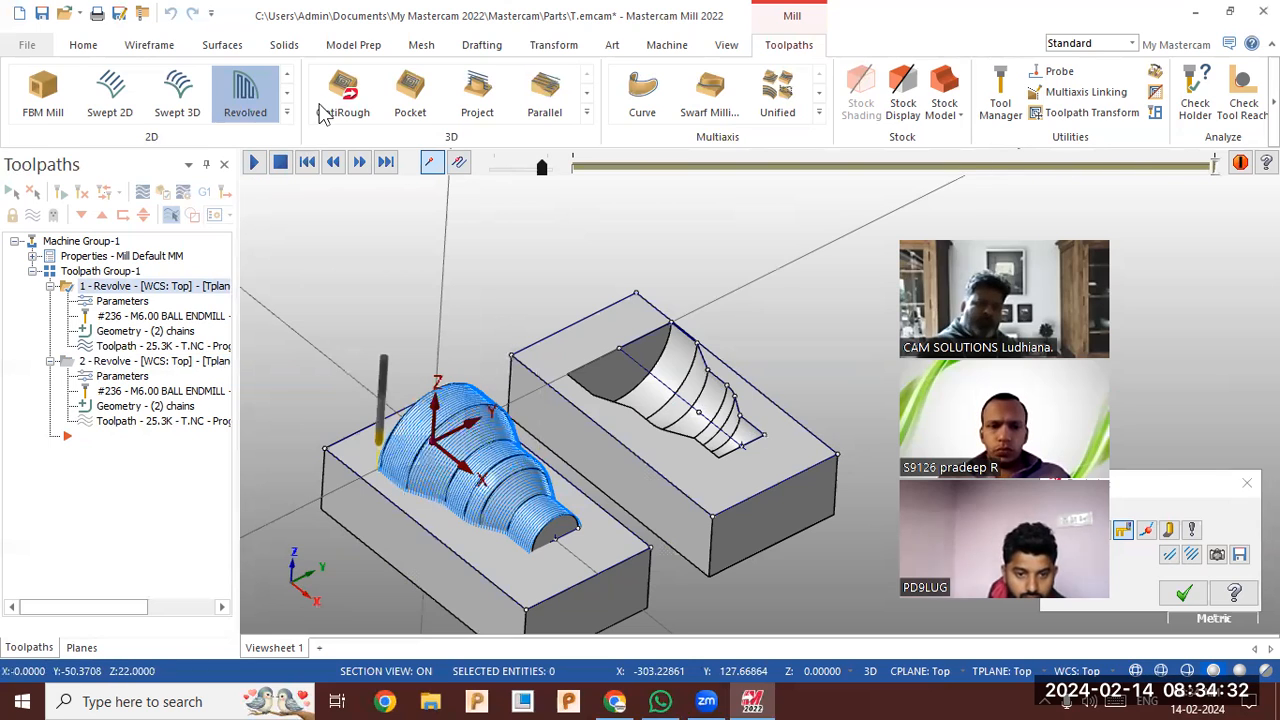
- Join the core block and its convex revolved body with a Boolean Add, using the block as target
click(284, 45)
click(281, 85)
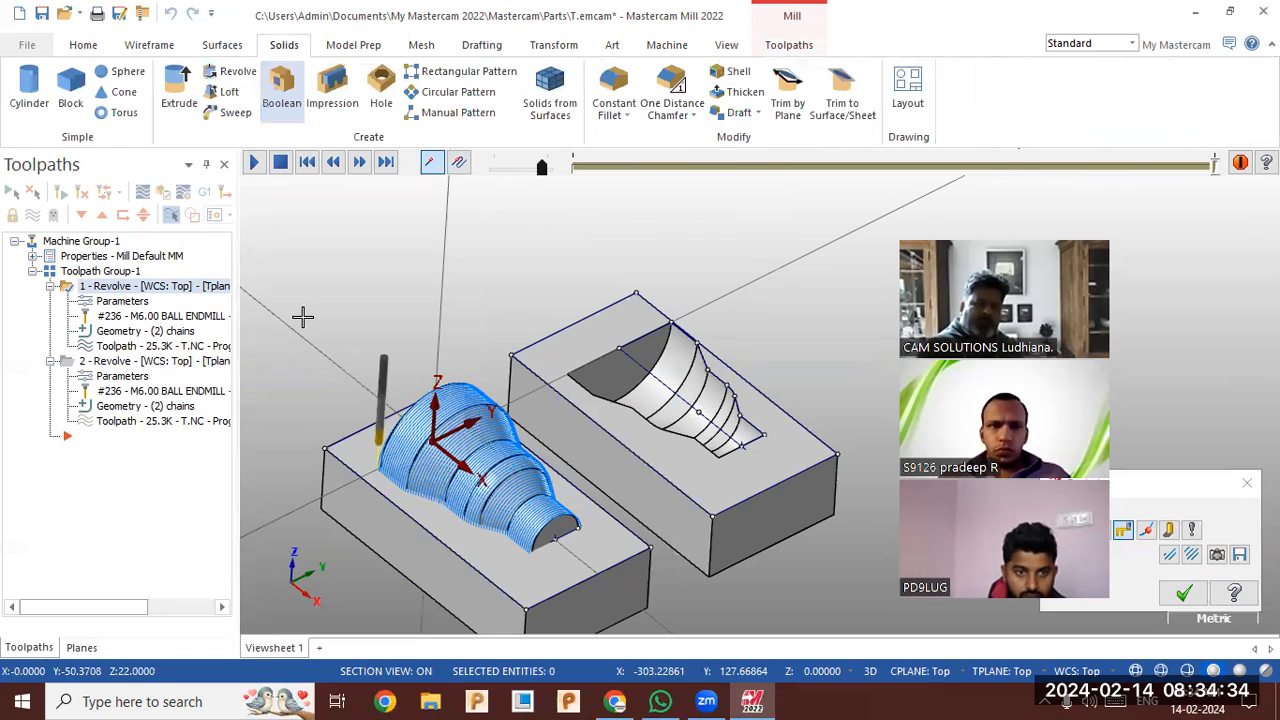
click(338, 452)
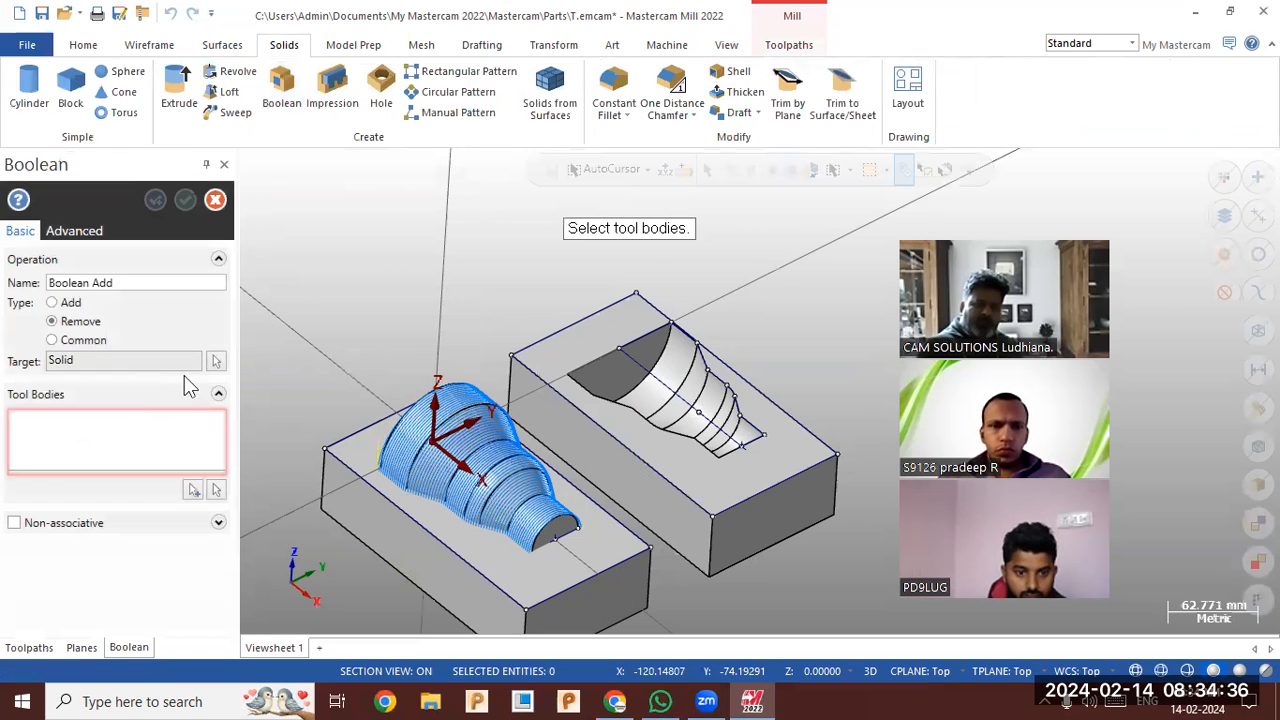
click(58, 302)
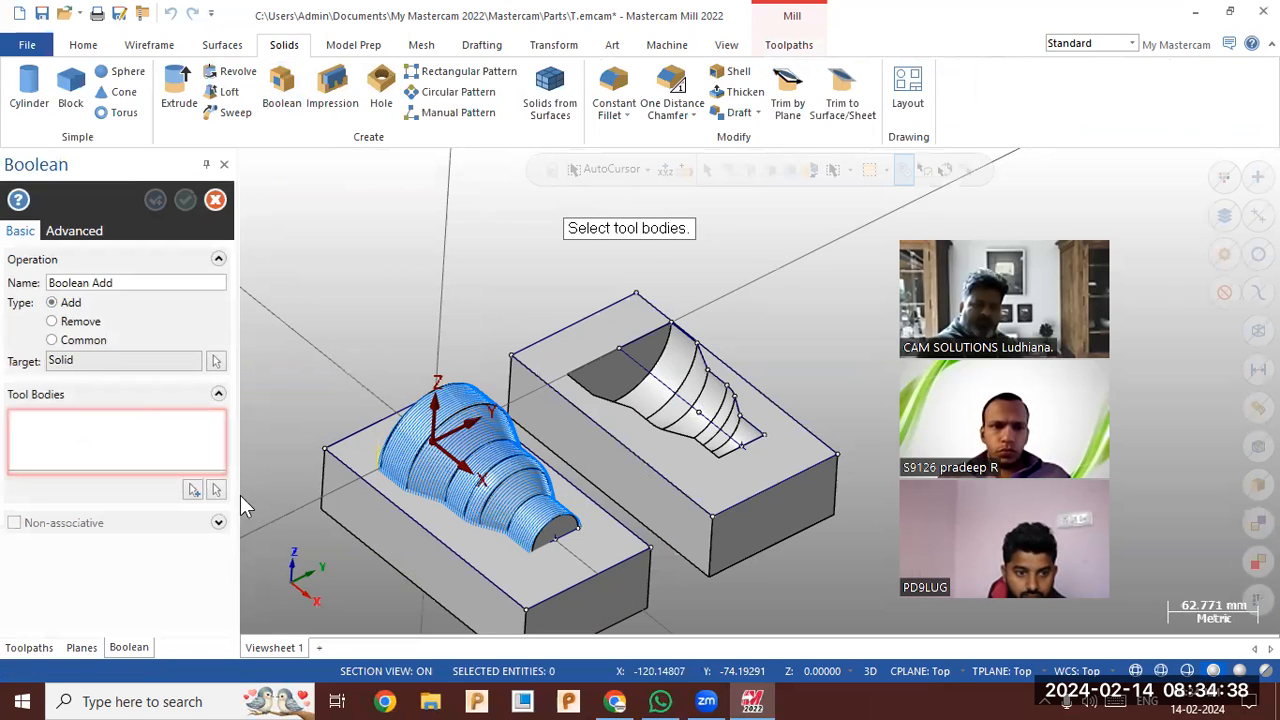
click(460, 497)
click(51, 395)
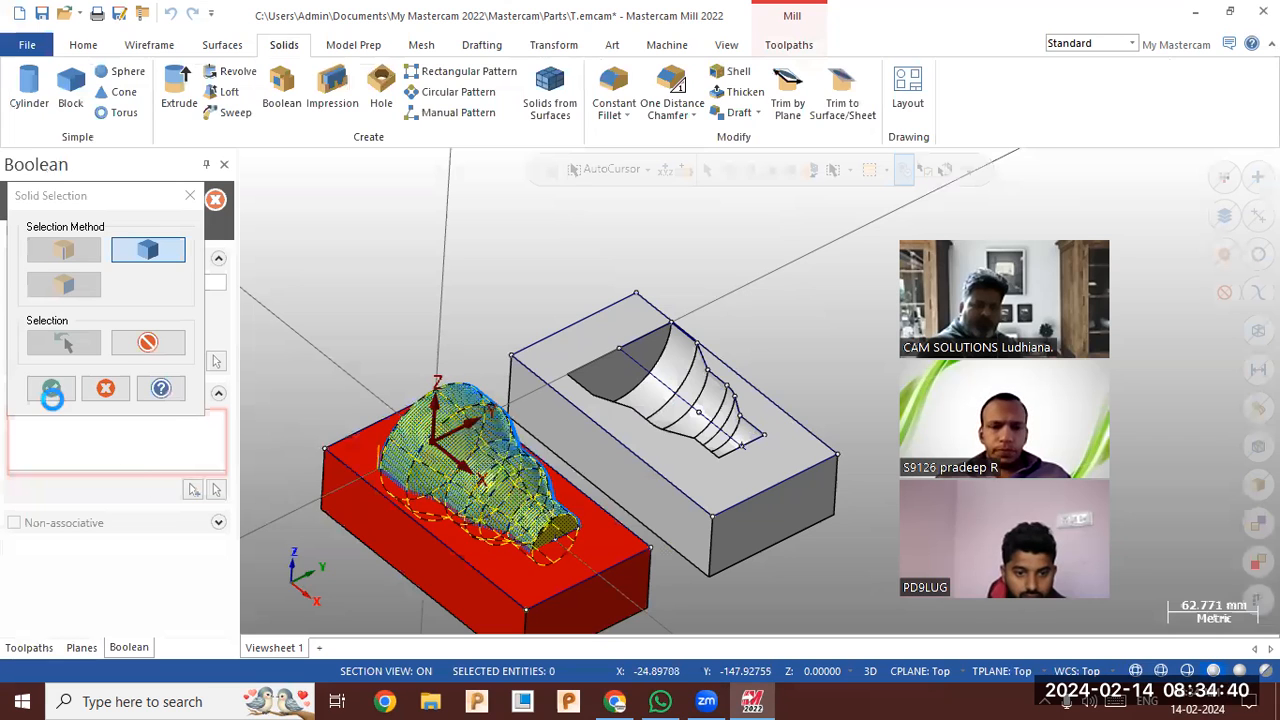
click(187, 202)
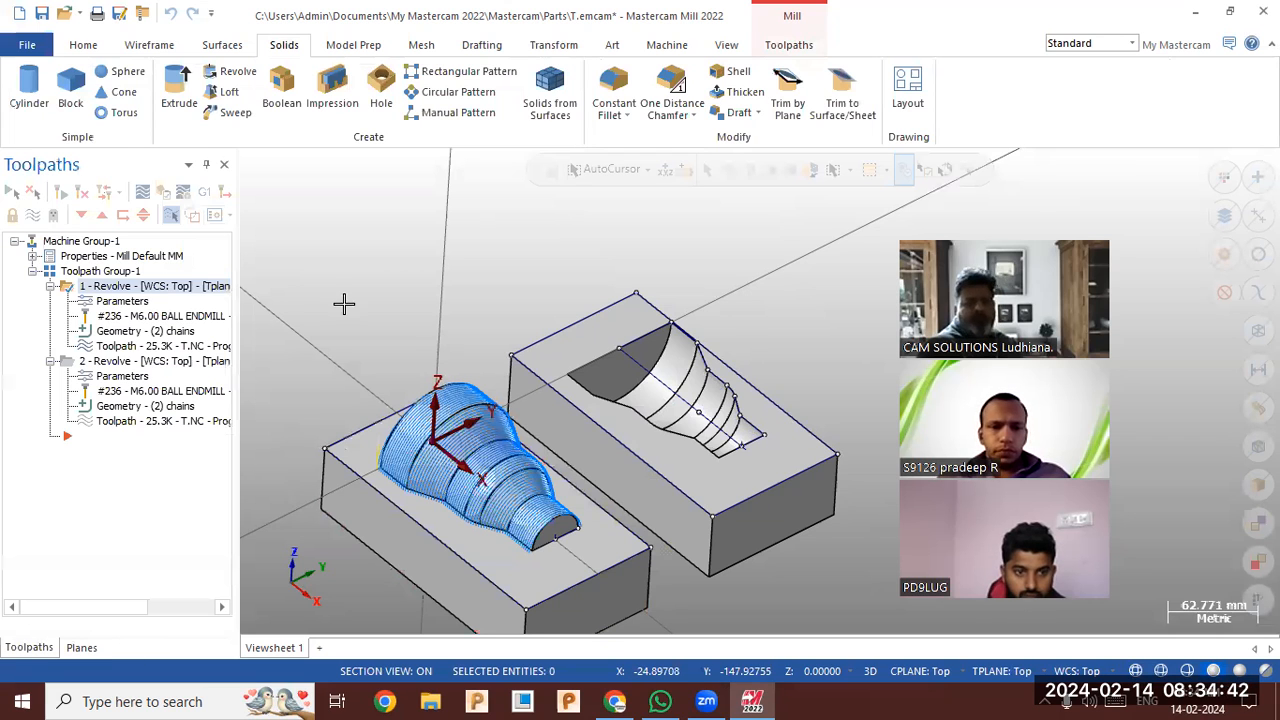
- Examine the ends of the convex toolpath's passes along the core block's top face with Analyze Toolpath
scroll(410, 505, up, 2)
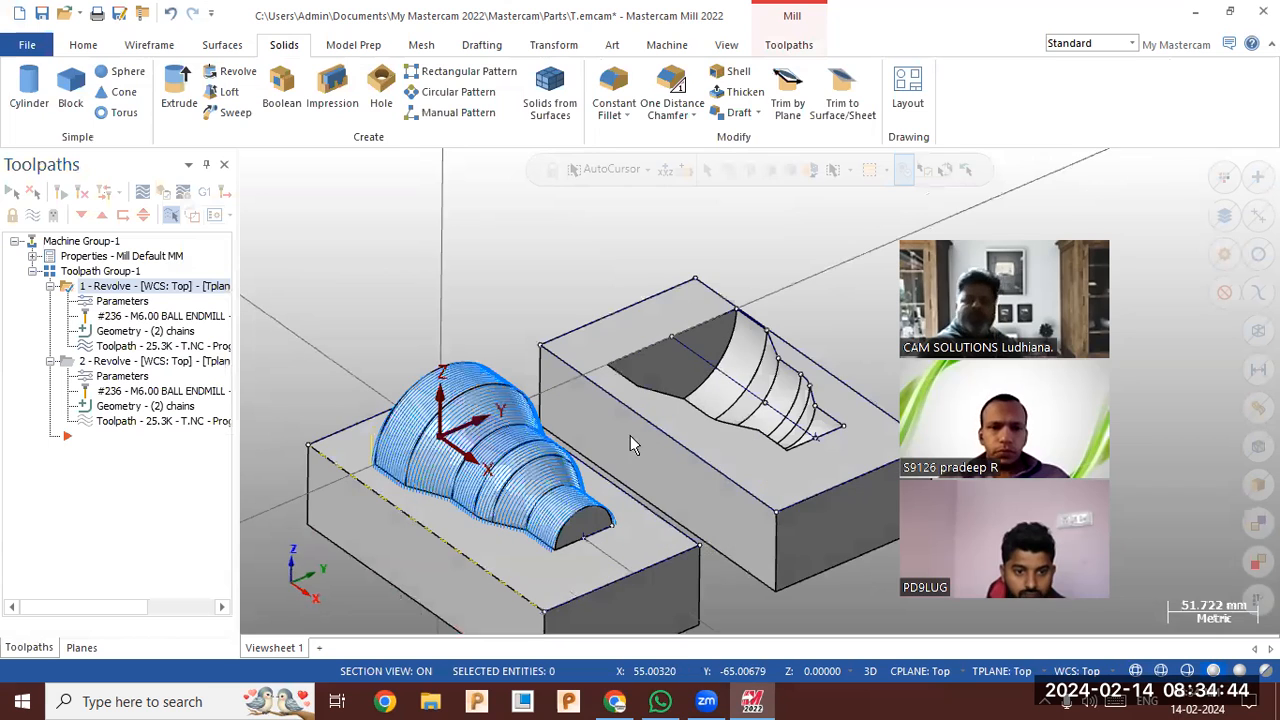
scroll(290, 237, down, 1)
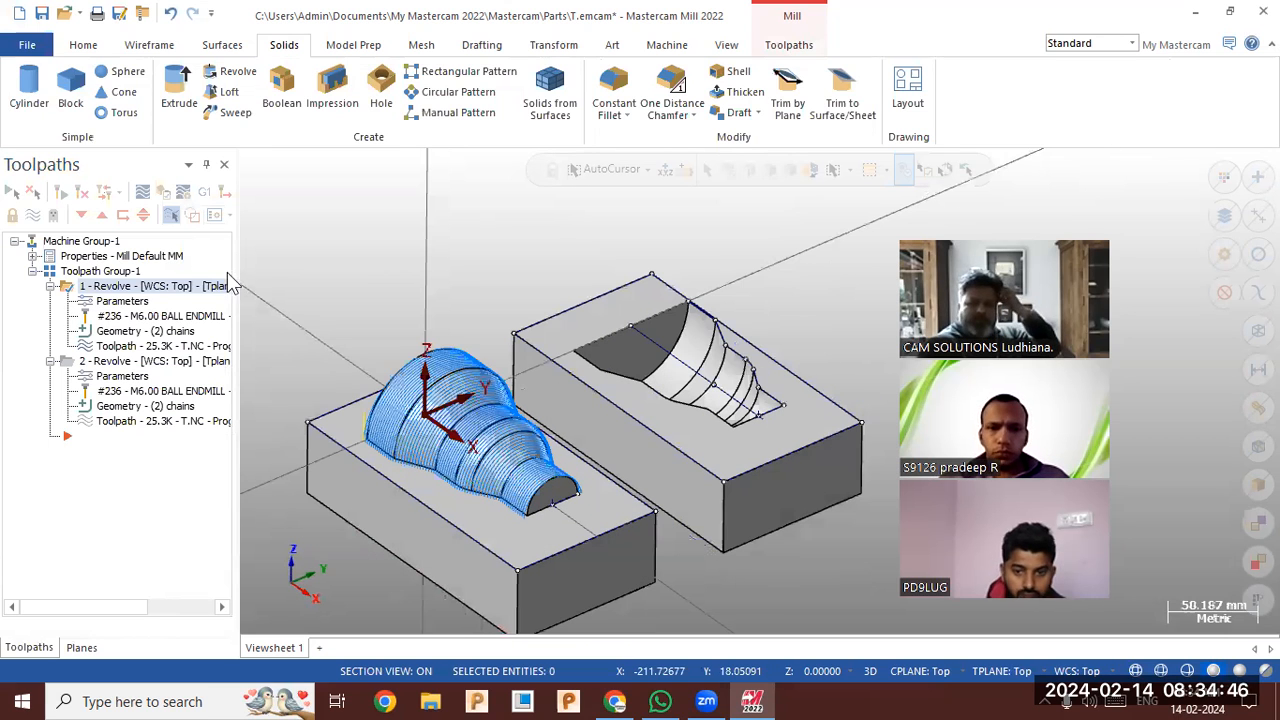
scroll(445, 500, up, 5)
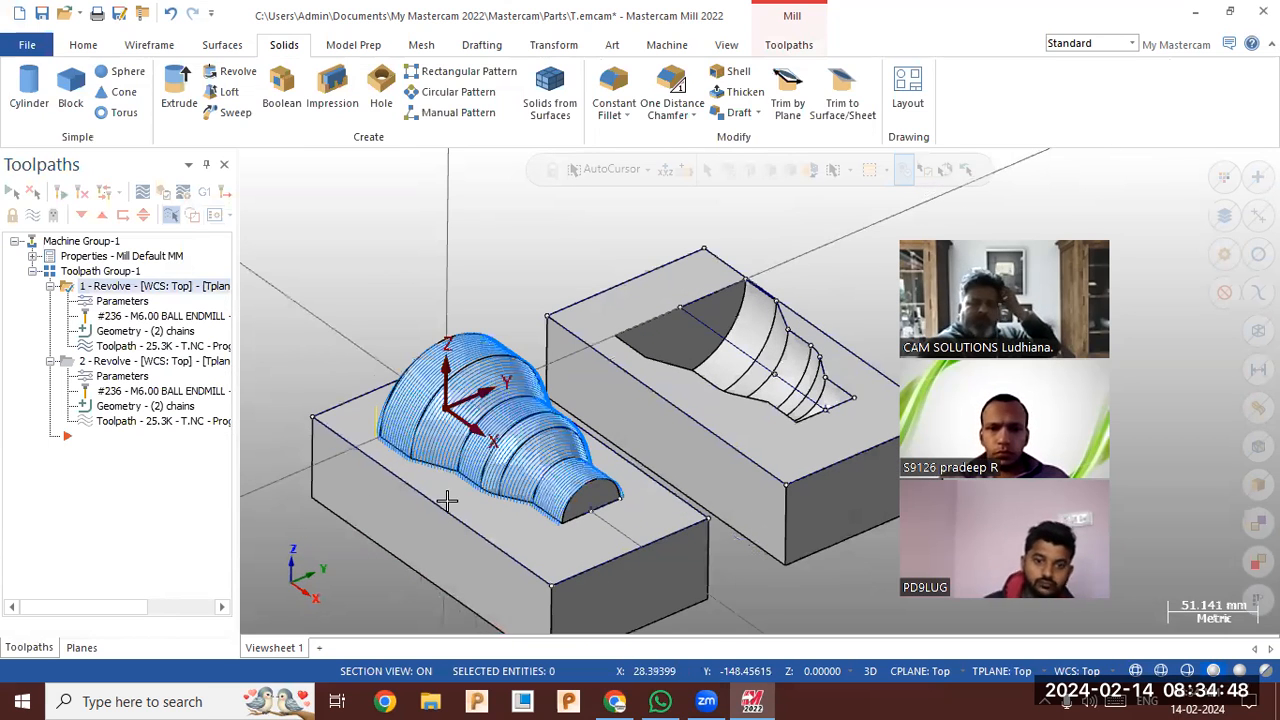
scroll(551, 519, up, 2)
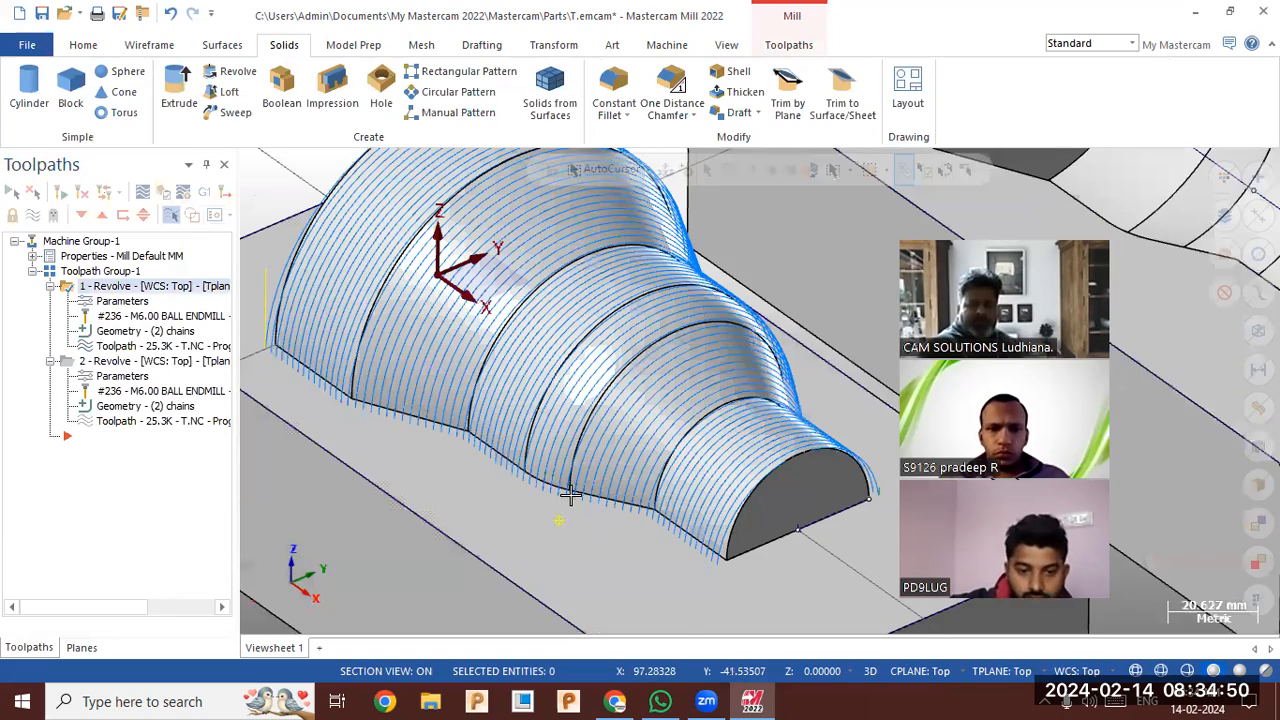
scroll(391, 443, up, 4)
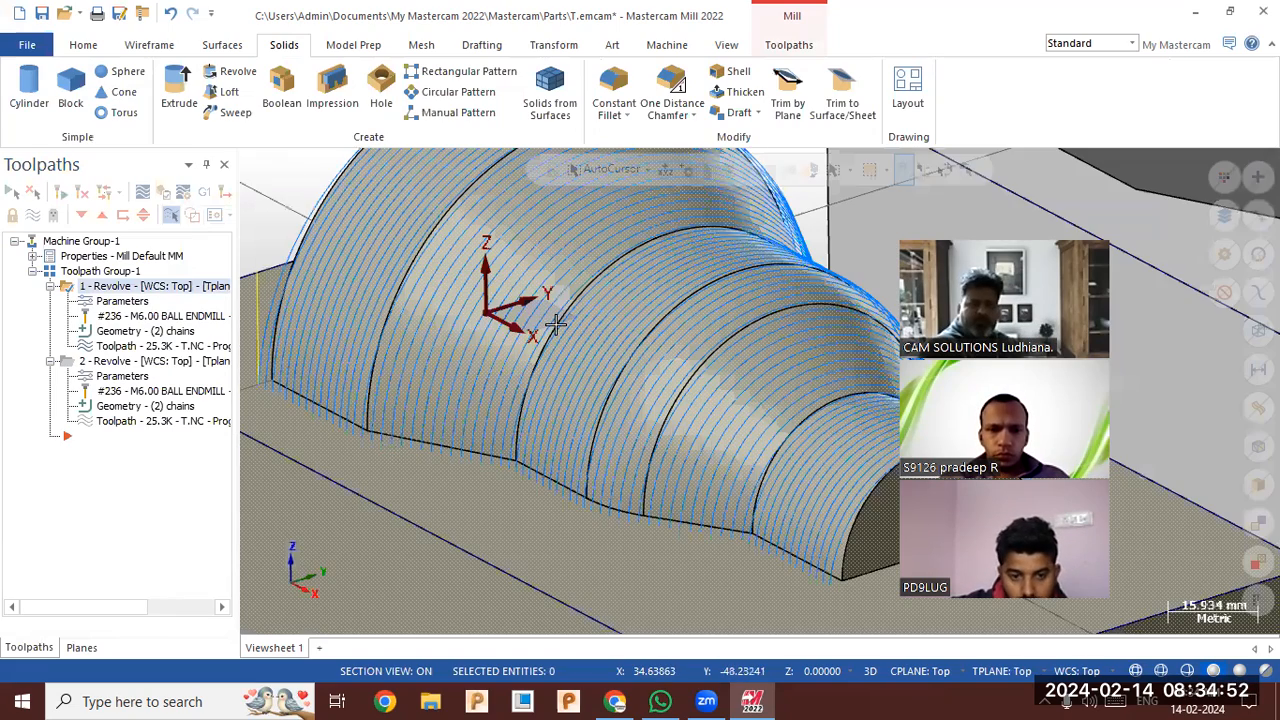
click(78, 45)
click(827, 89)
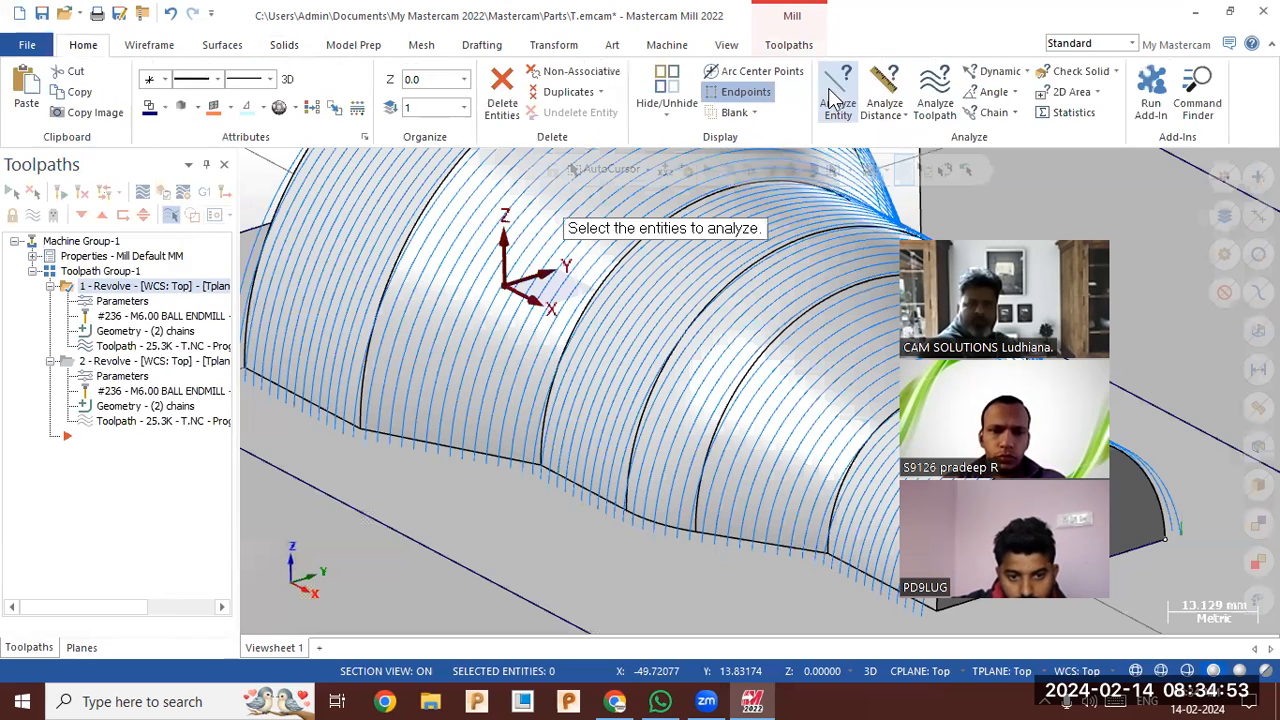
click(930, 97)
mouse_move(572, 527)
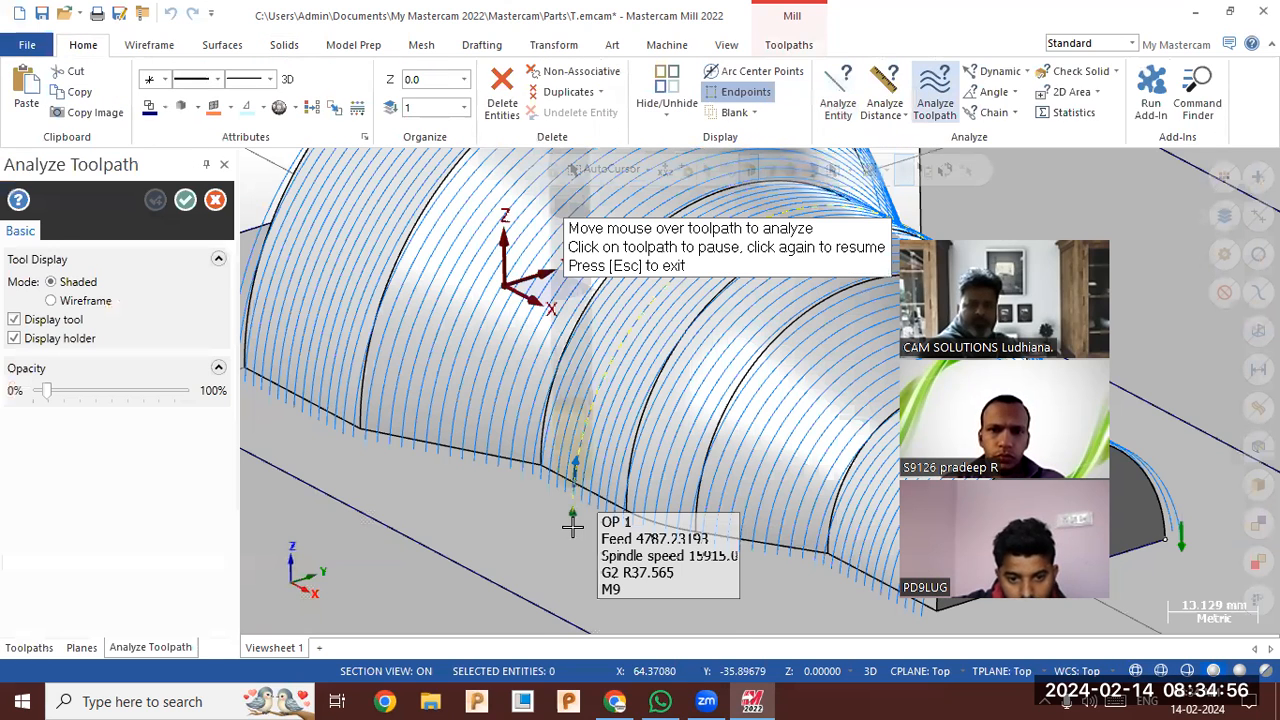
mouse_move(543, 512)
middle_down()
mouse_move(524, 473)
mouse_move(480, 489)
mouse_move(562, 503)
mouse_move(530, 515)
middle_up()
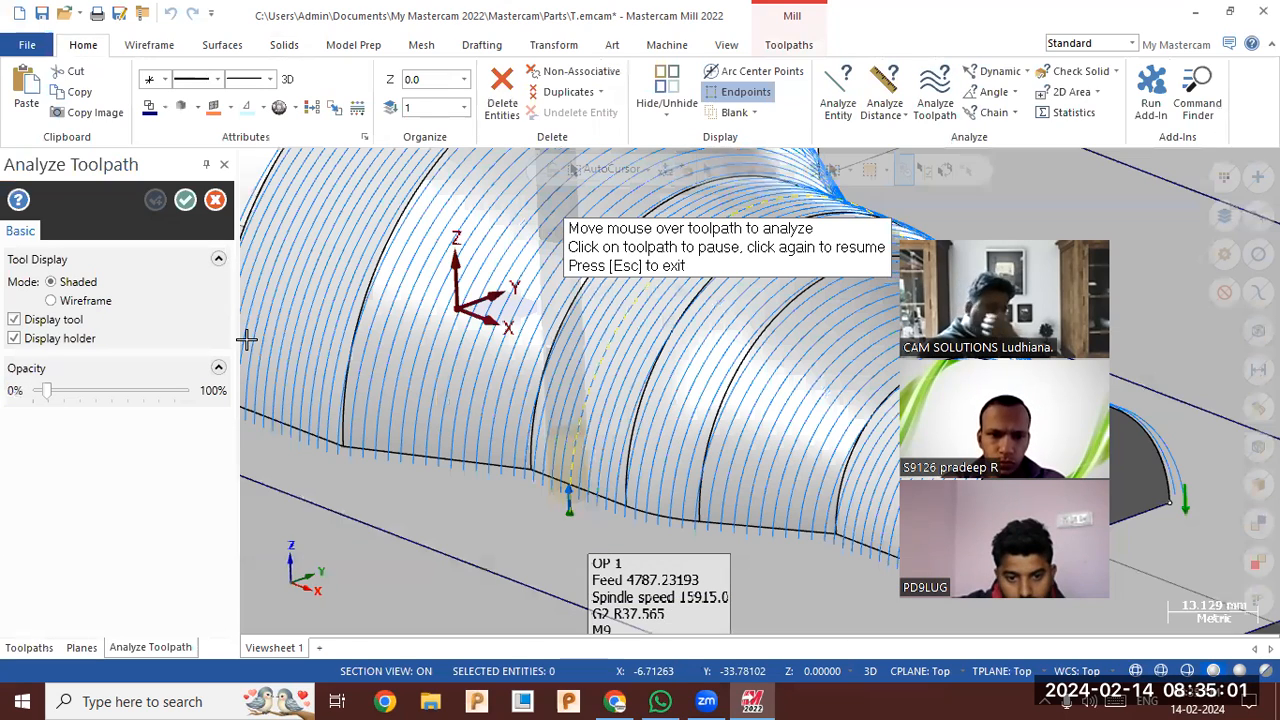
click(215, 201)
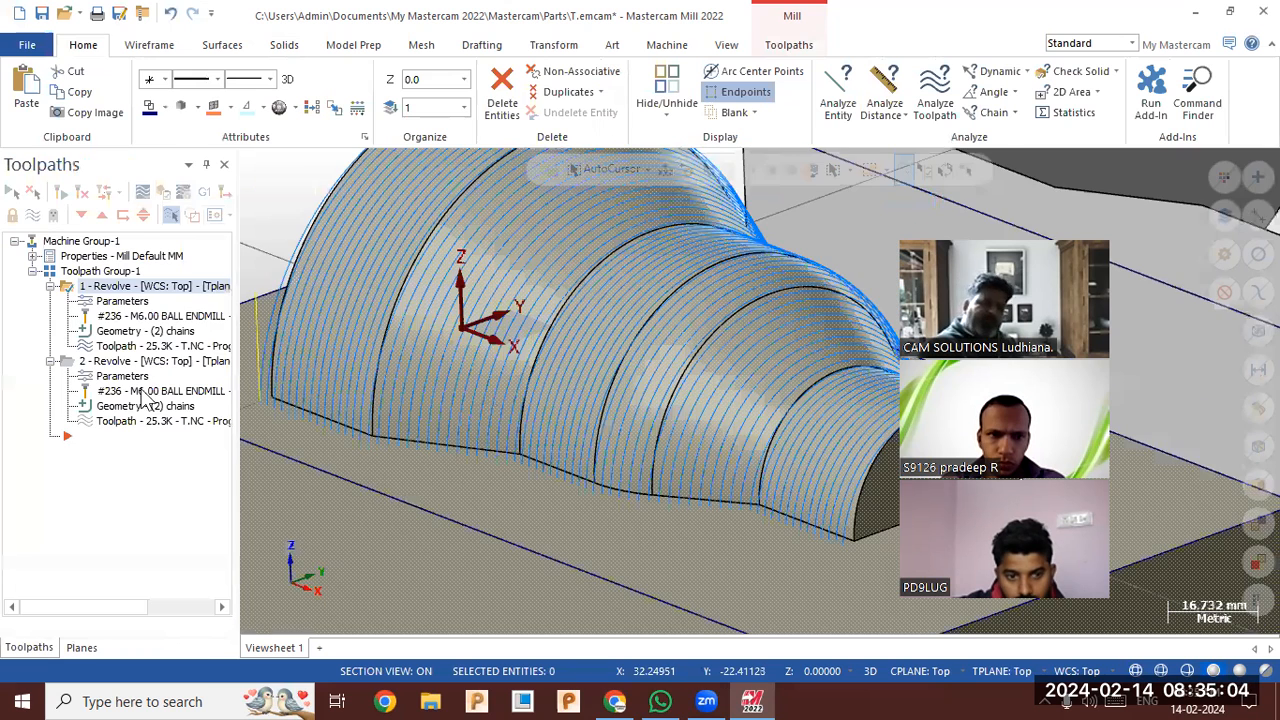
- Trim the convex Revolve operation's toolpath to a height of 6 and regenerate it
click(121, 304)
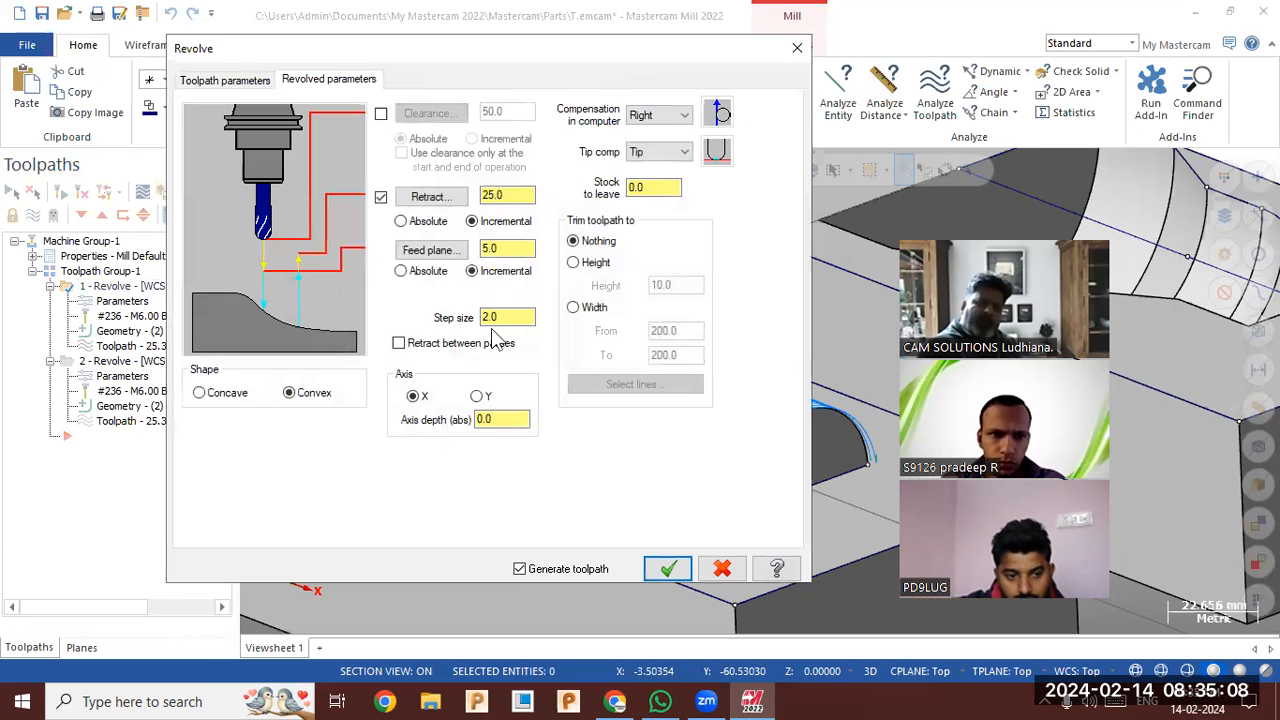
click(592, 265)
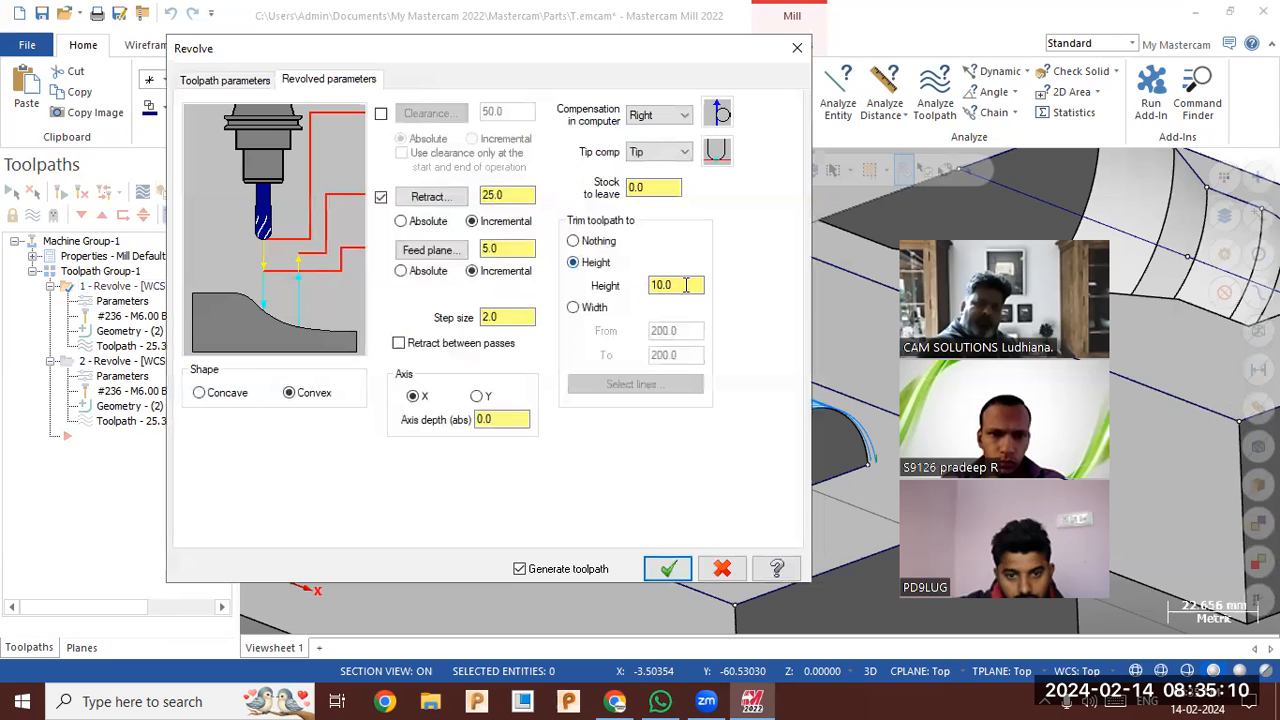
click(226, 84)
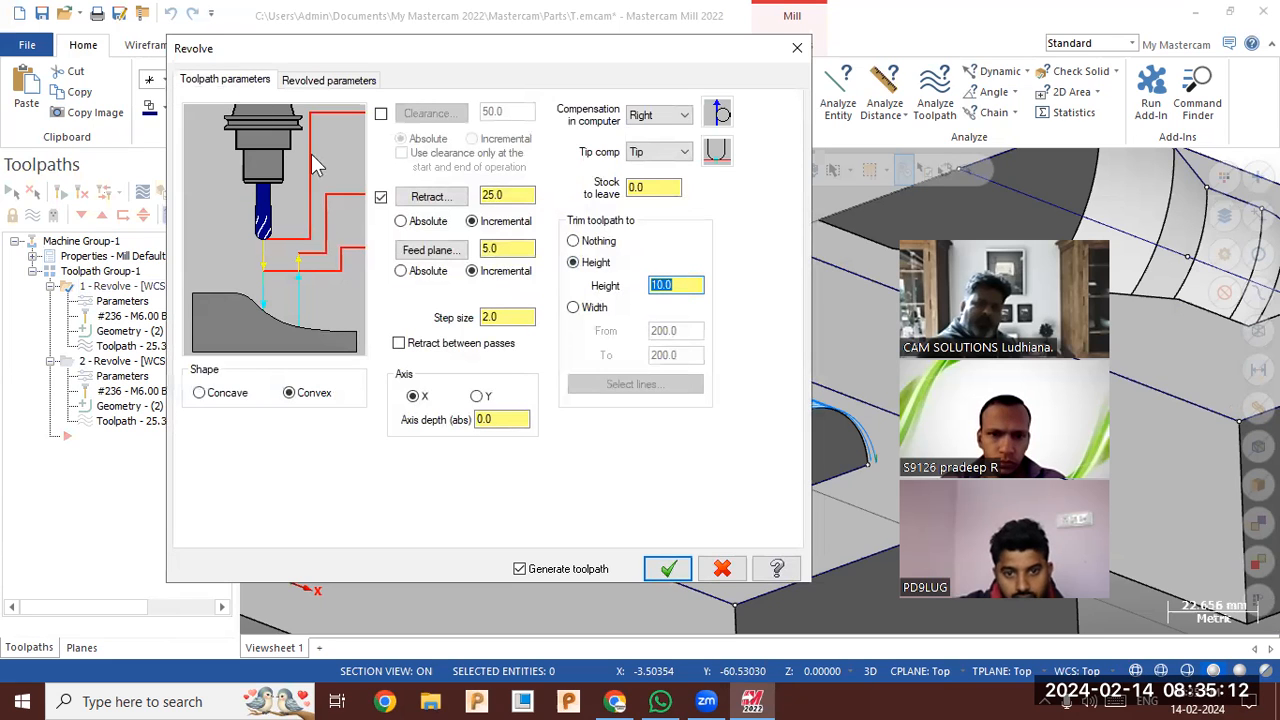
double_click(684, 285)
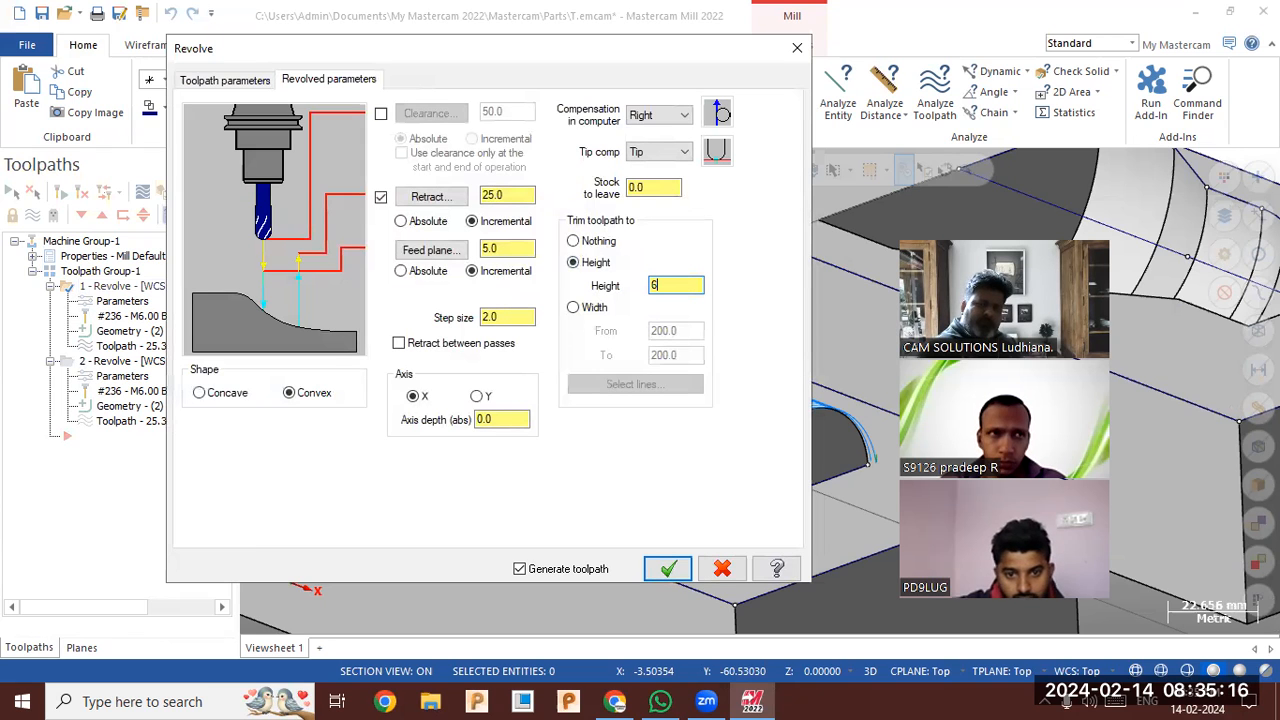
click(666, 567)
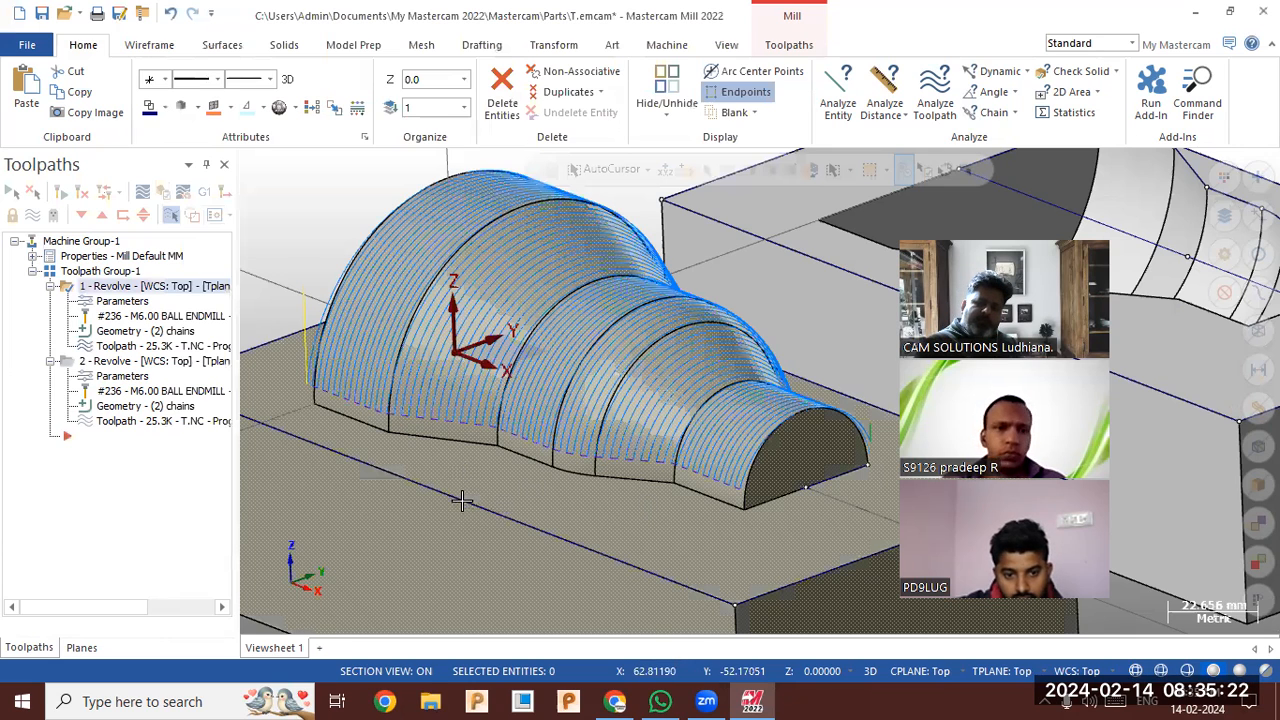
- Raise the convex Revolve operation's trim height to 10.0 and regenerate its toolpath
middle_drag(547, 505, 494, 486)
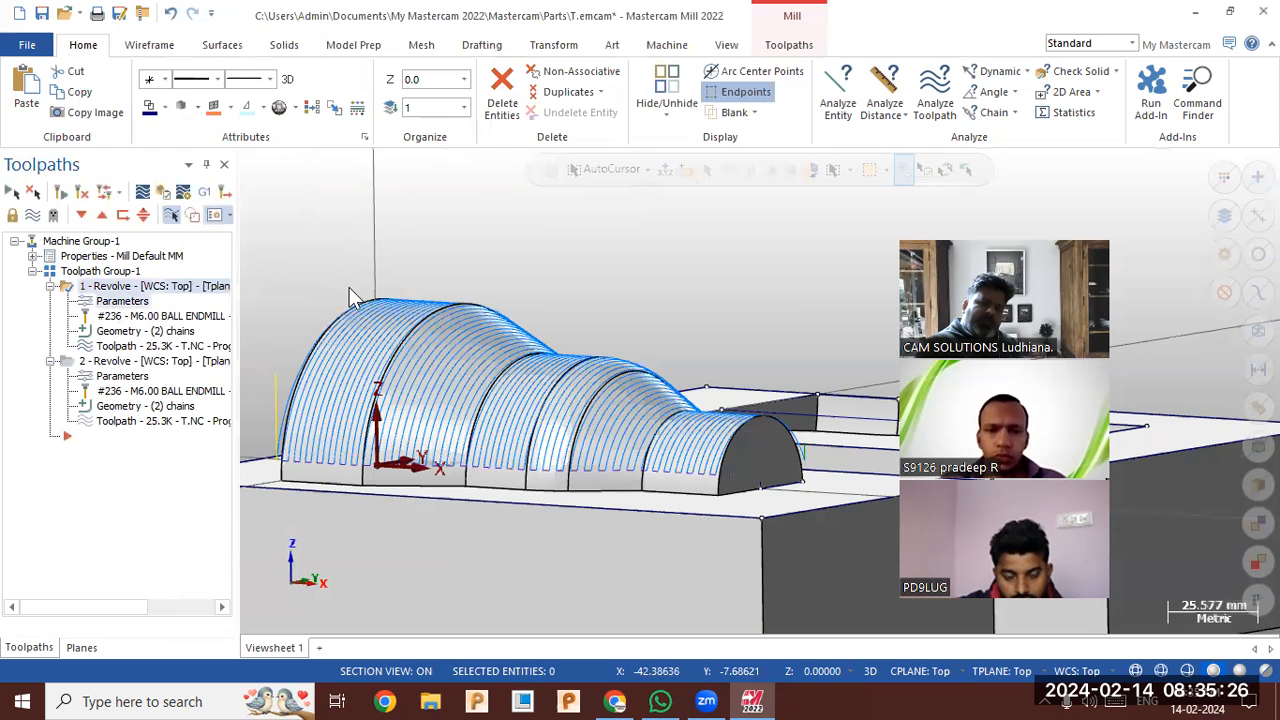
click(124, 301)
double_click(660, 285)
text(10.0)
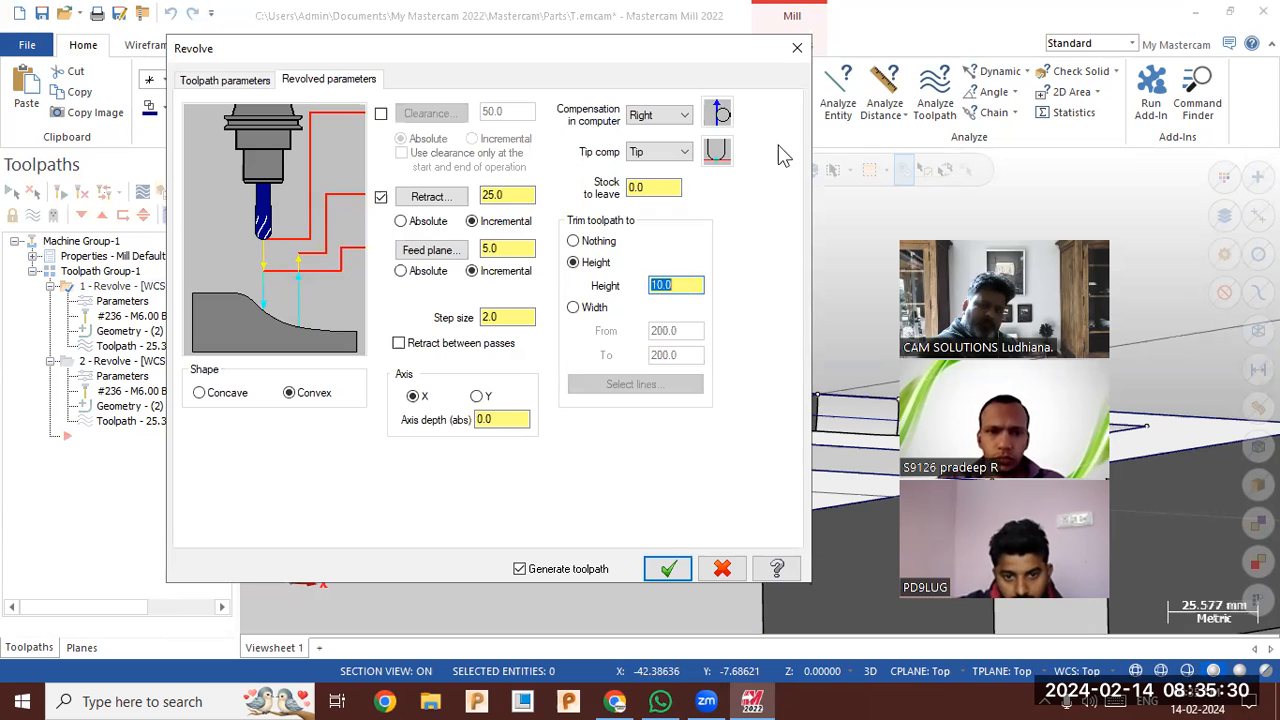
click(662, 572)
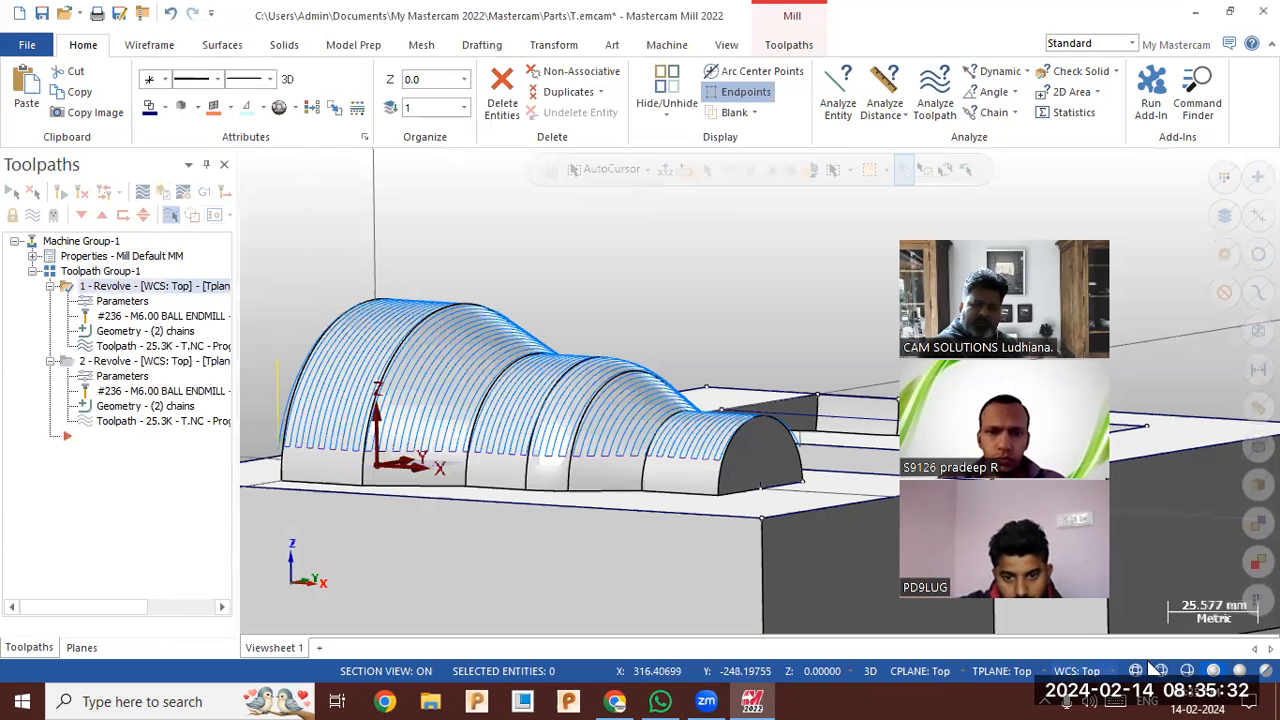
- Examine where the trimmed convex toolpath ends in wireframe Top and Front views, and return to a shaded isometric view
middle_drag(418, 487, 554, 290)
right_click(551, 290)
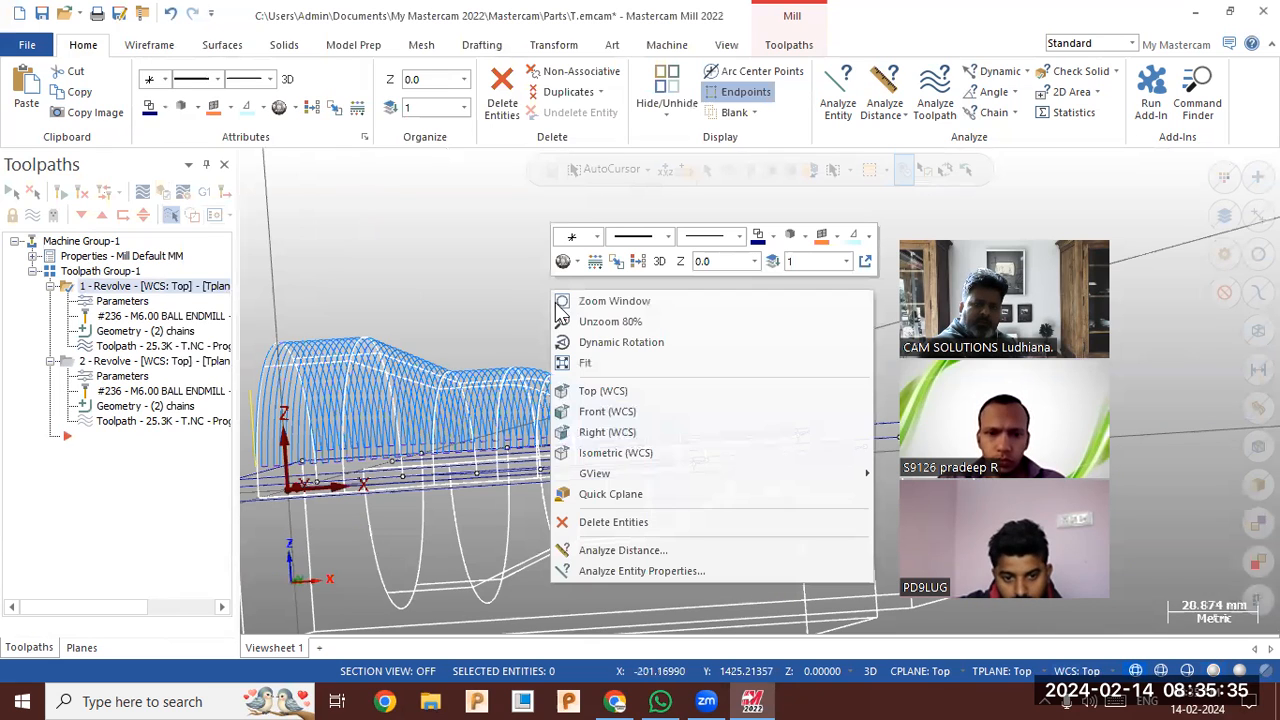
click(603, 390)
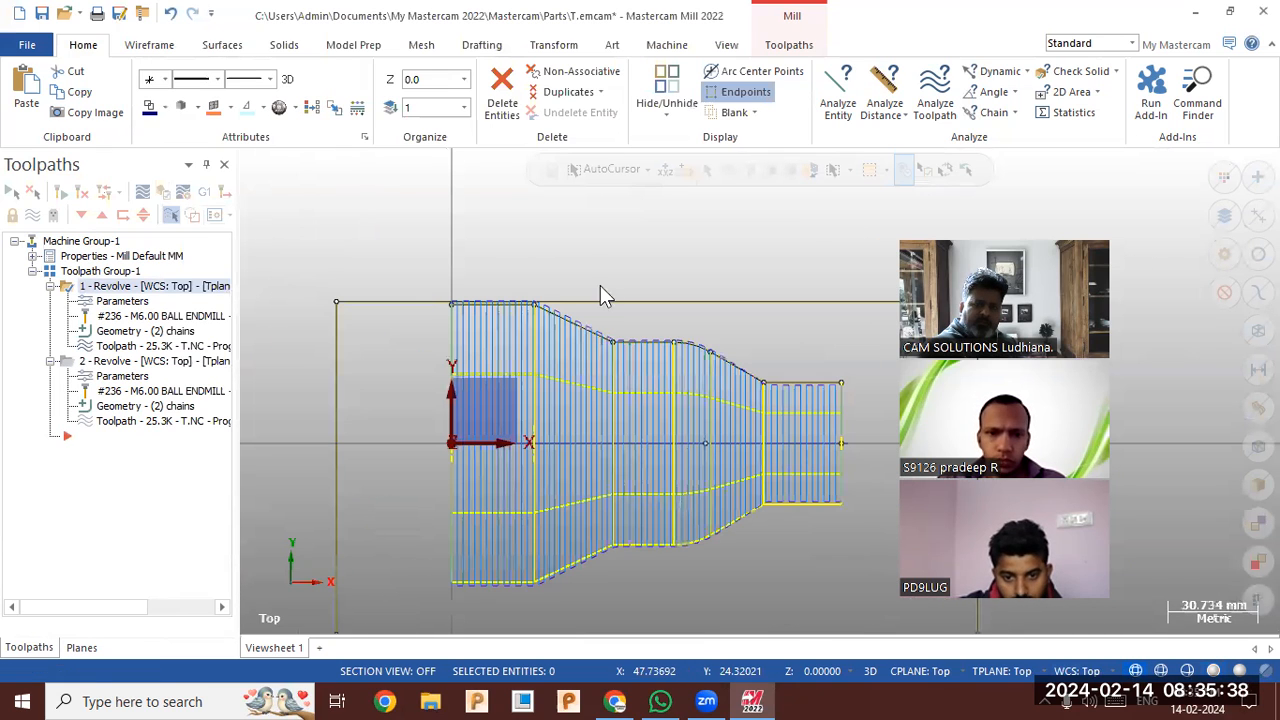
right_click(600, 290)
click(622, 394)
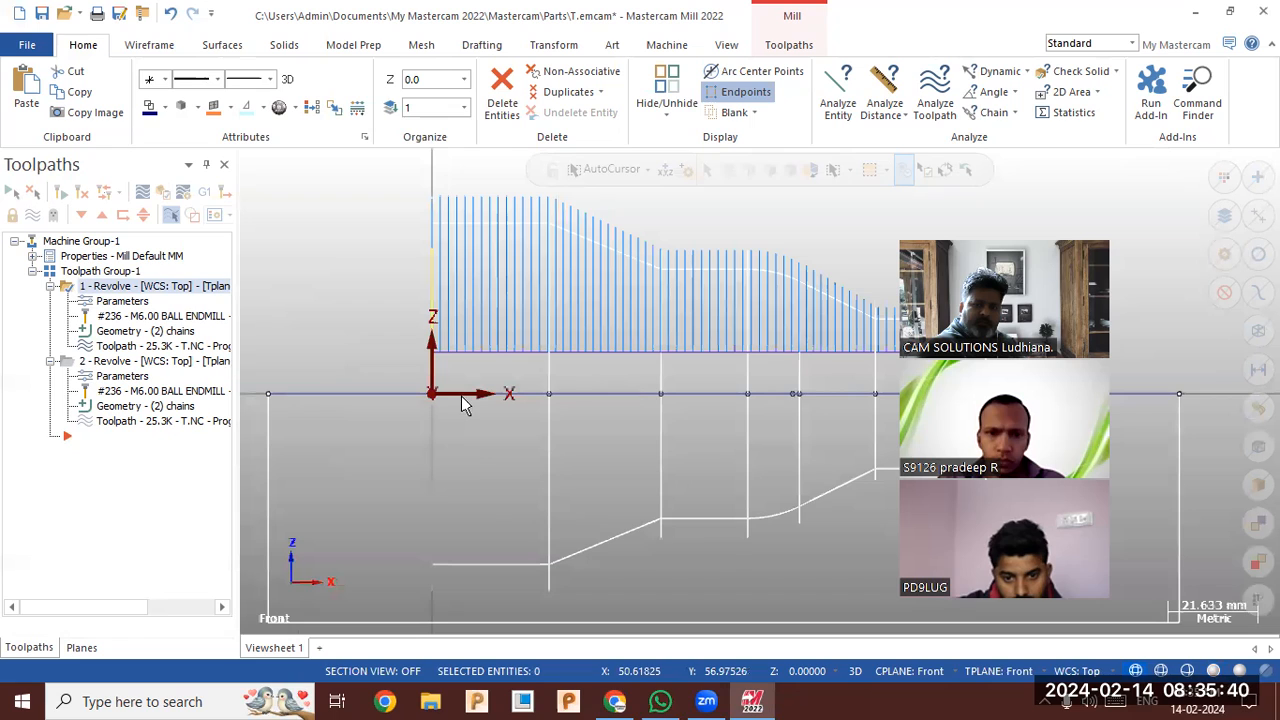
scroll(278, 368, down, 1)
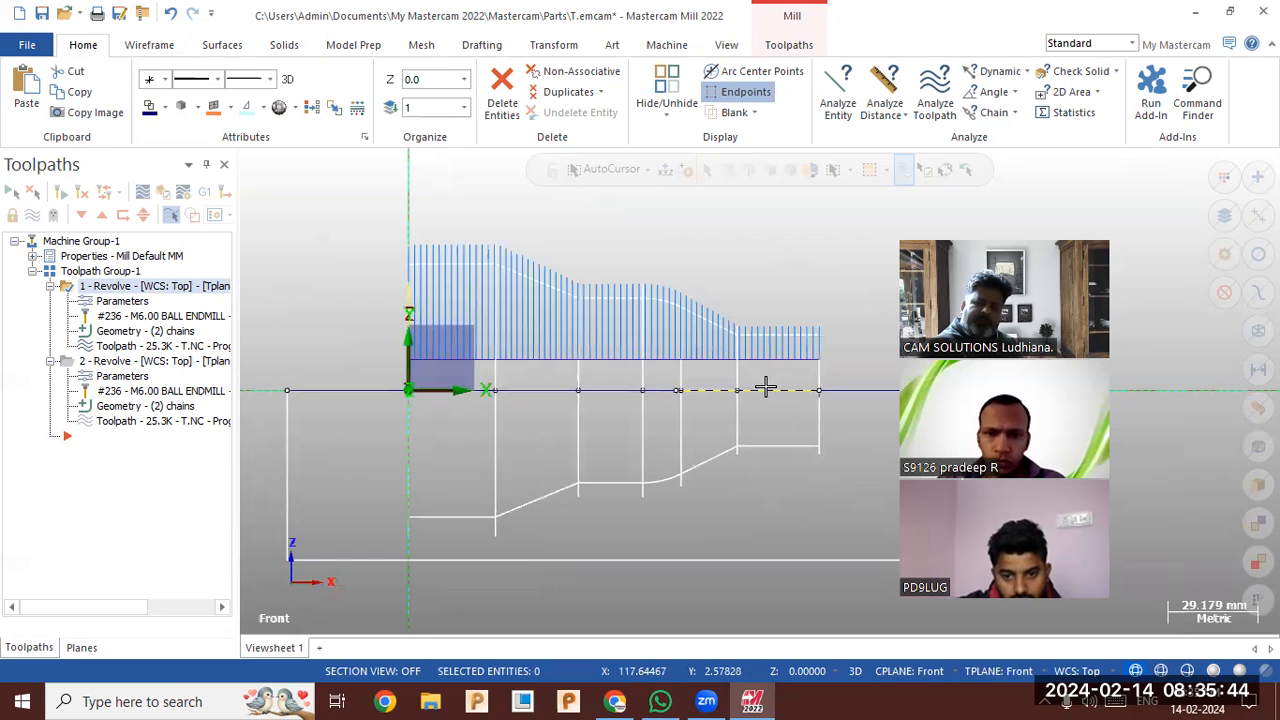
right_click(775, 256)
click(826, 423)
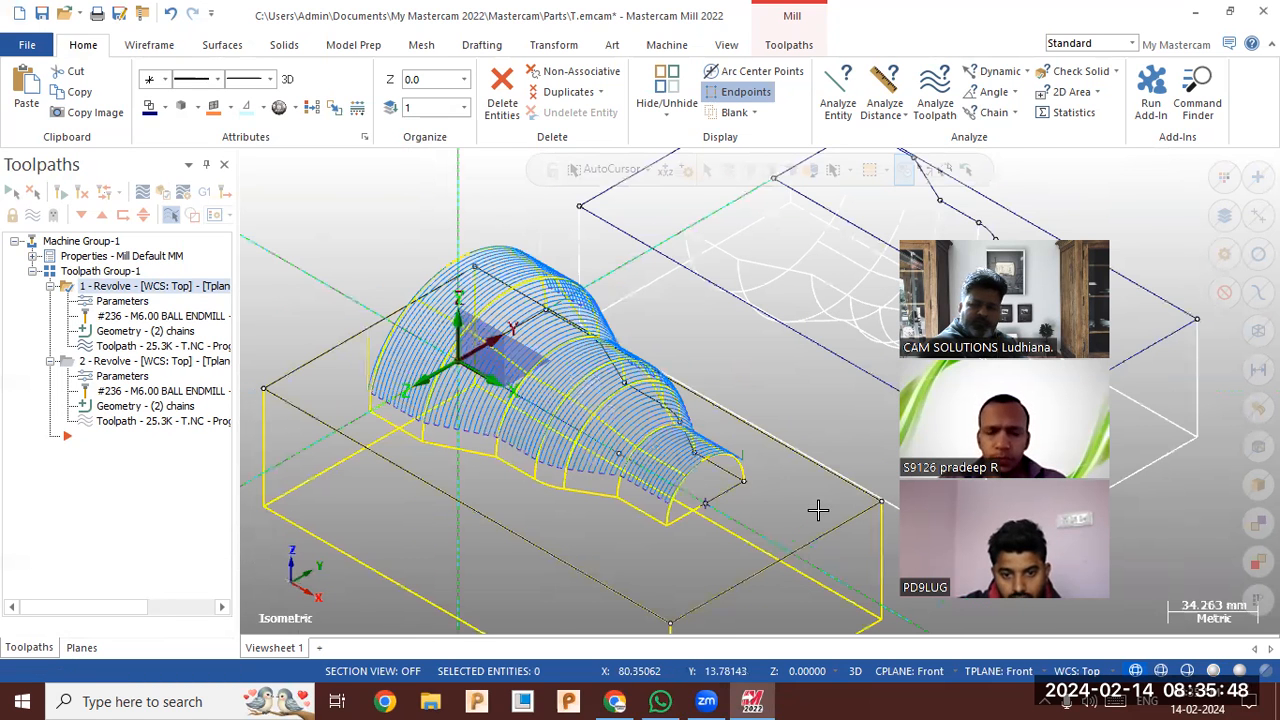
click(1188, 670)
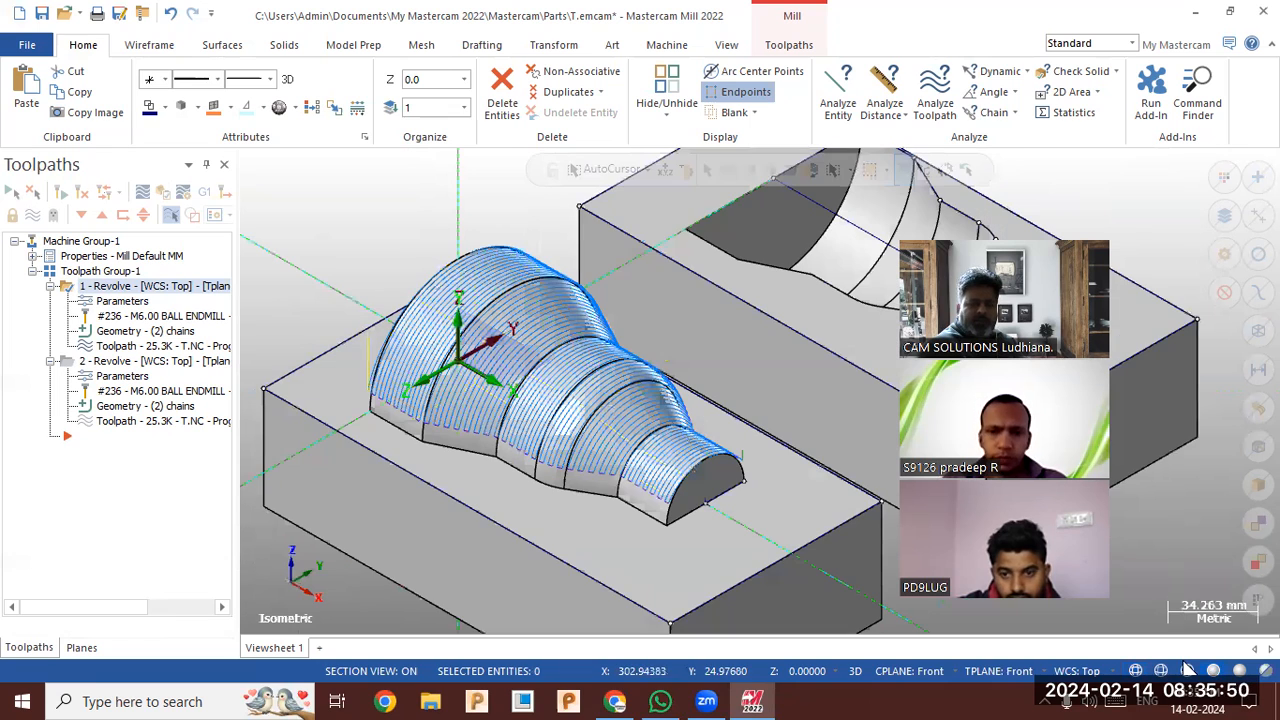
- Set the trim height of the convex Revolve operation's toolpath to 25
click(127, 379)
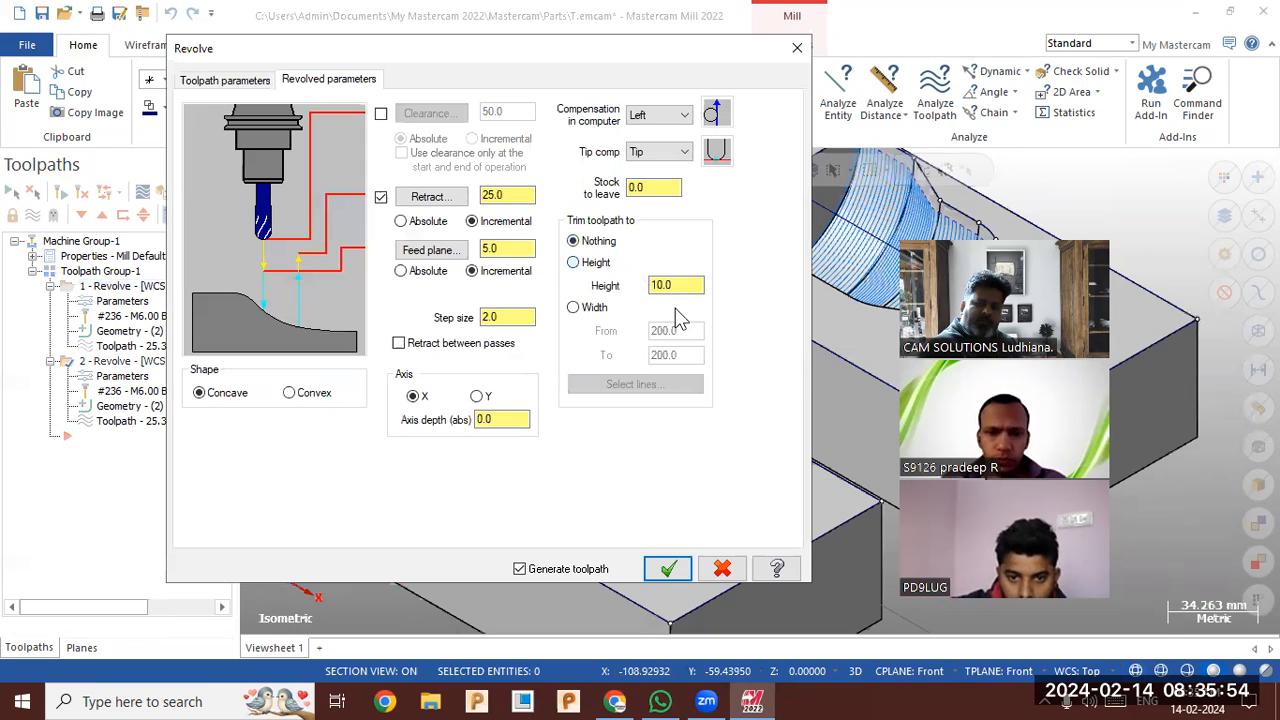
click(730, 562)
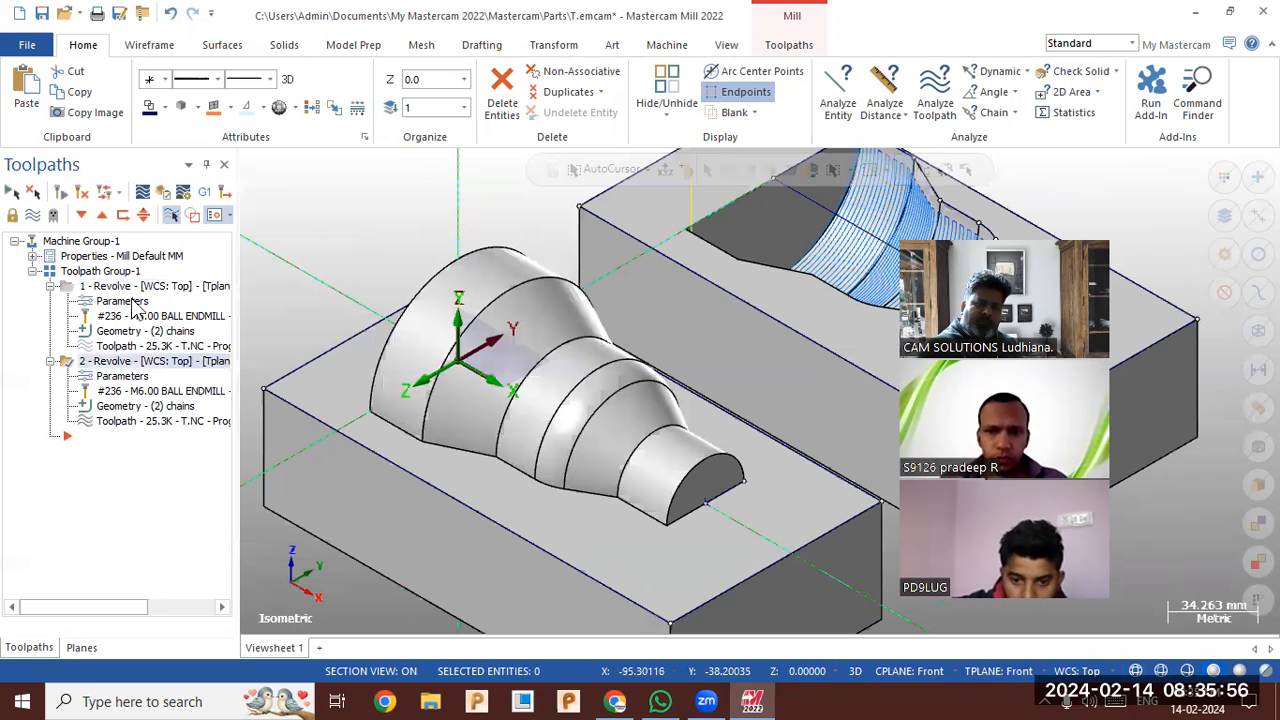
click(133, 301)
drag(645, 280, 558, 268)
text(25)
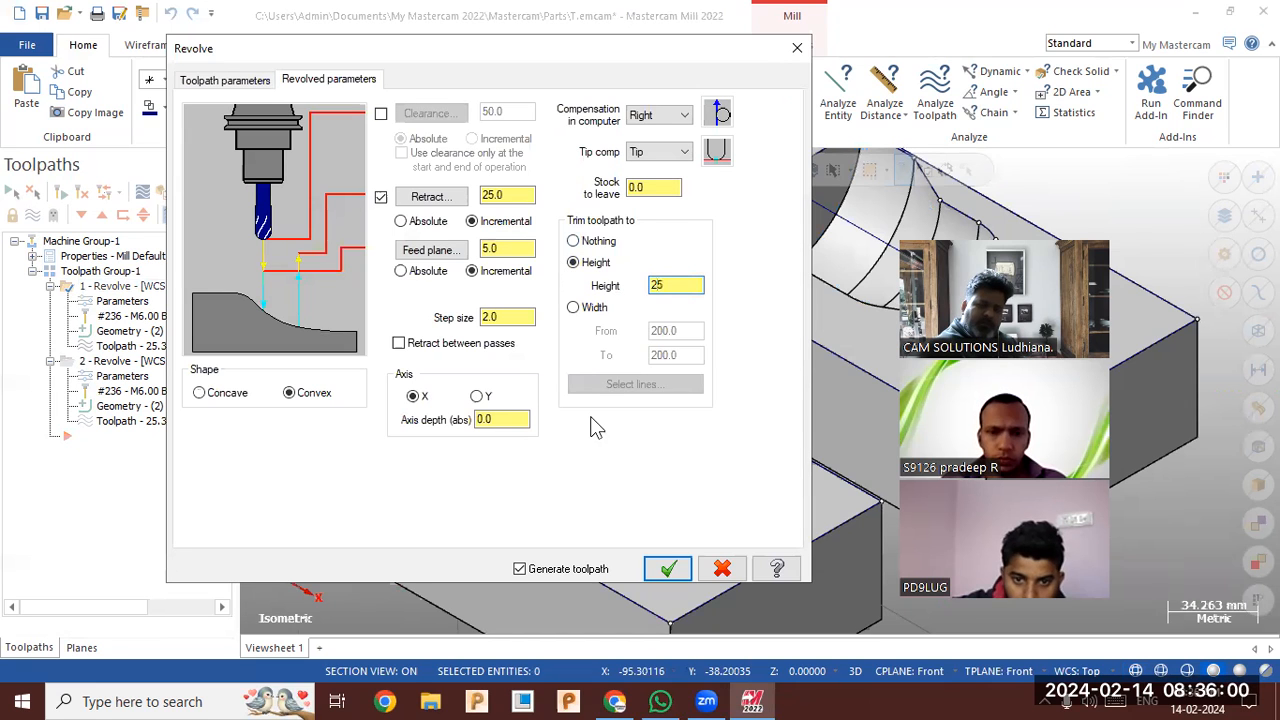
- Regenerate the first Revolve toolpath trimmed to a height of 25 and check the trim in the front view
click(667, 569)
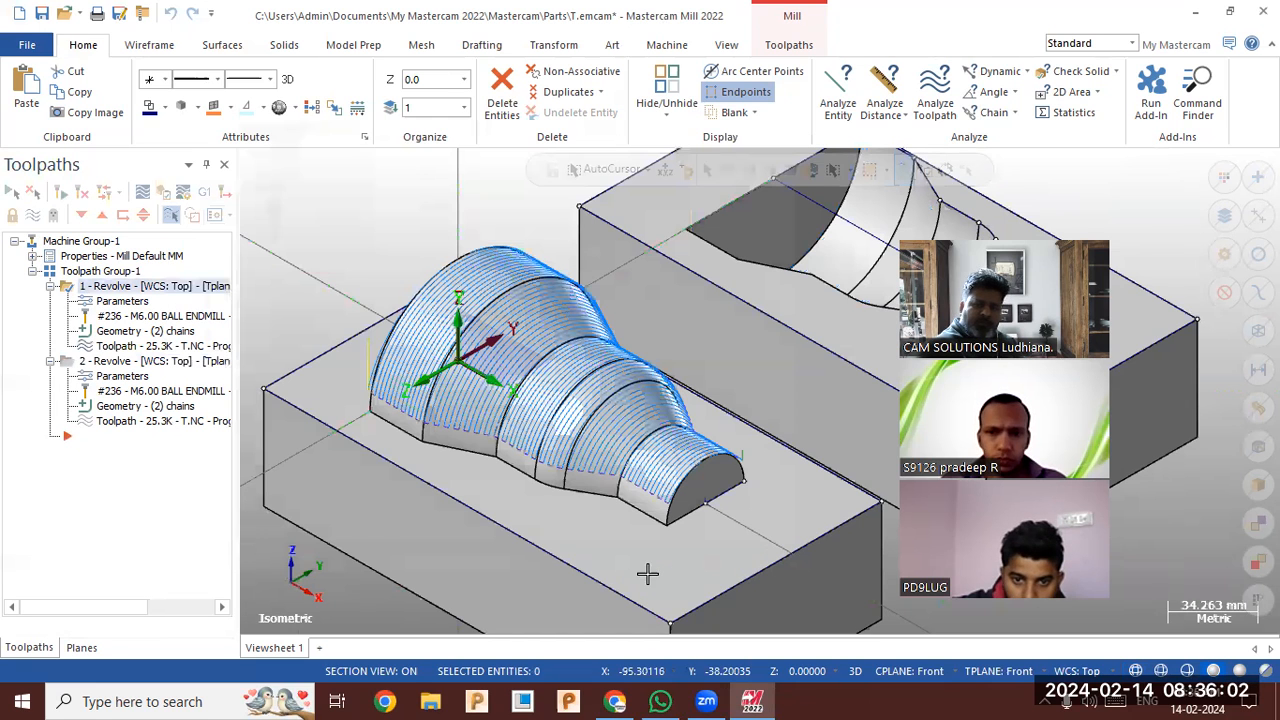
middle_drag(548, 493, 543, 531)
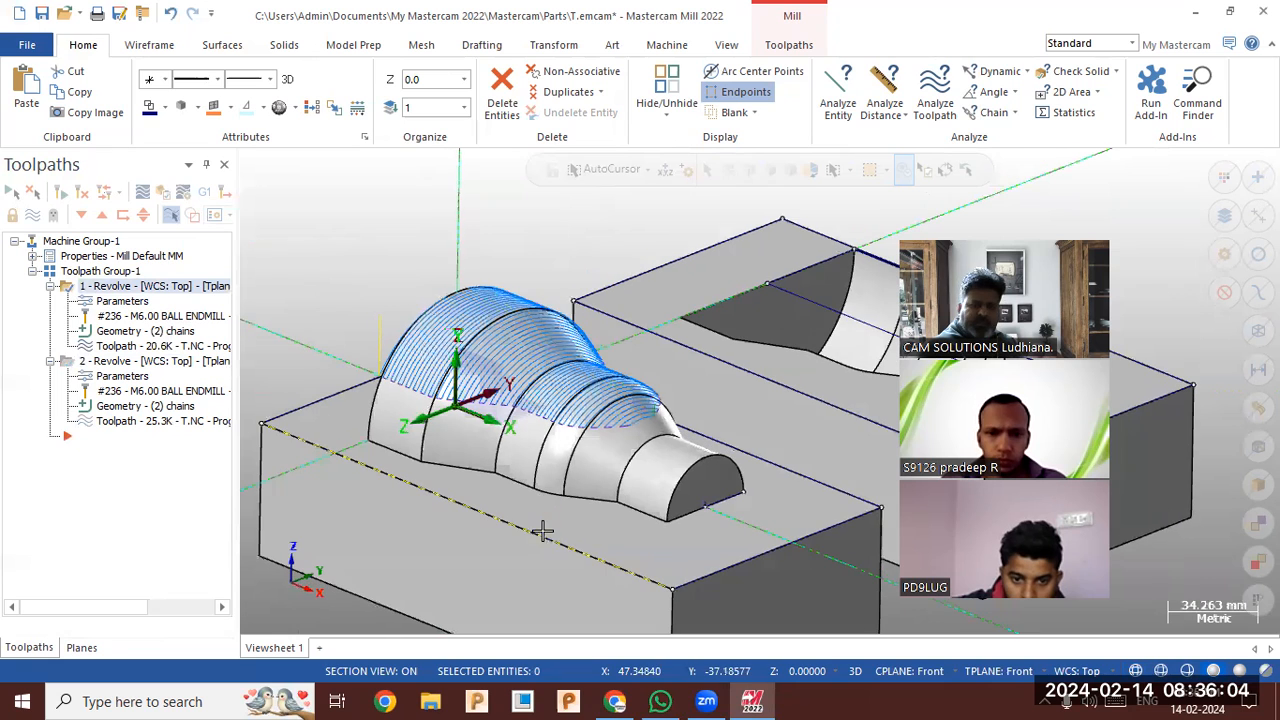
right_click(346, 283)
click(395, 400)
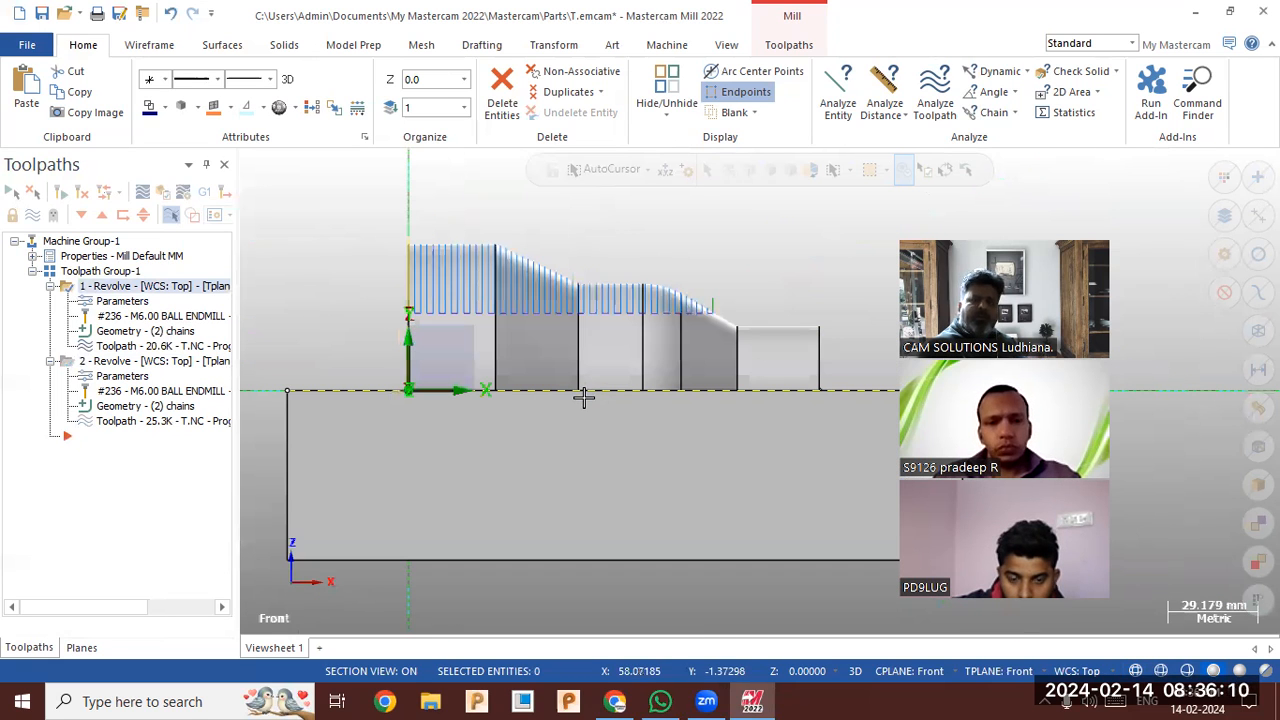
right_click(281, 279)
click(314, 423)
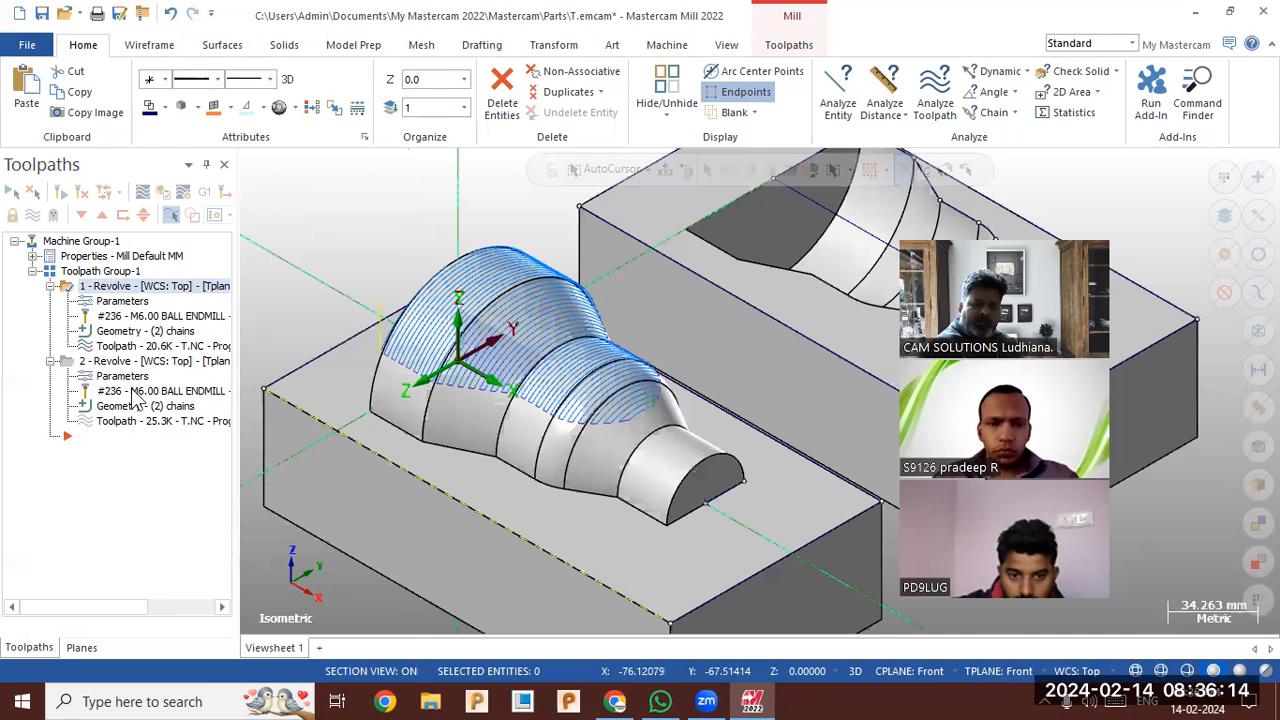
- Trim the first Revolve toolpath by width instead, from 10 to -10, and regenerate it
click(124, 301)
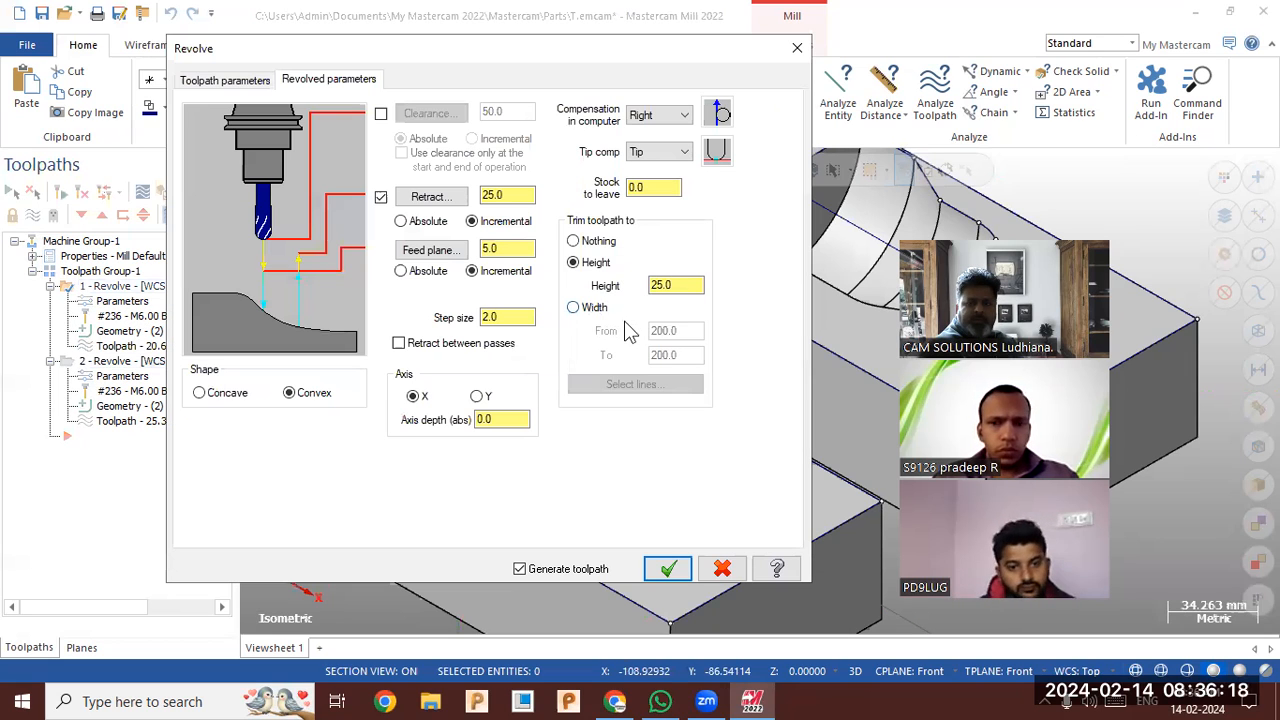
click(590, 308)
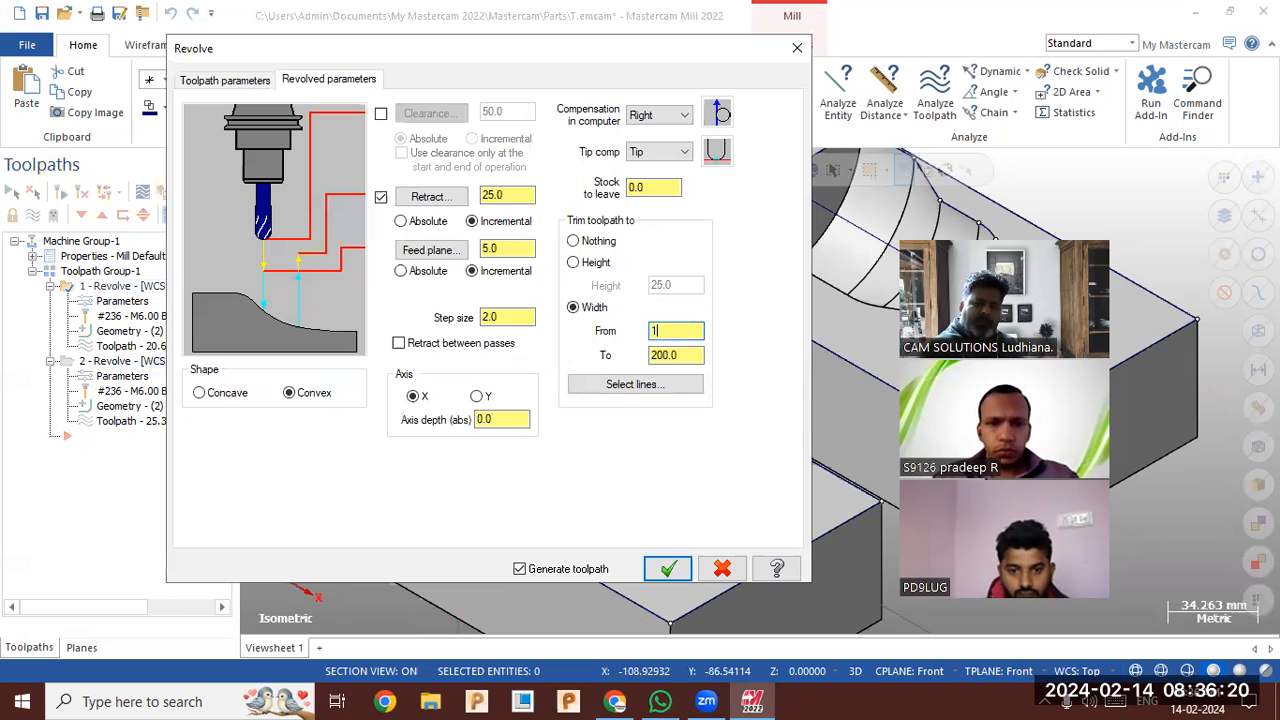
text(10)
click(697, 355)
key(BackSpace)
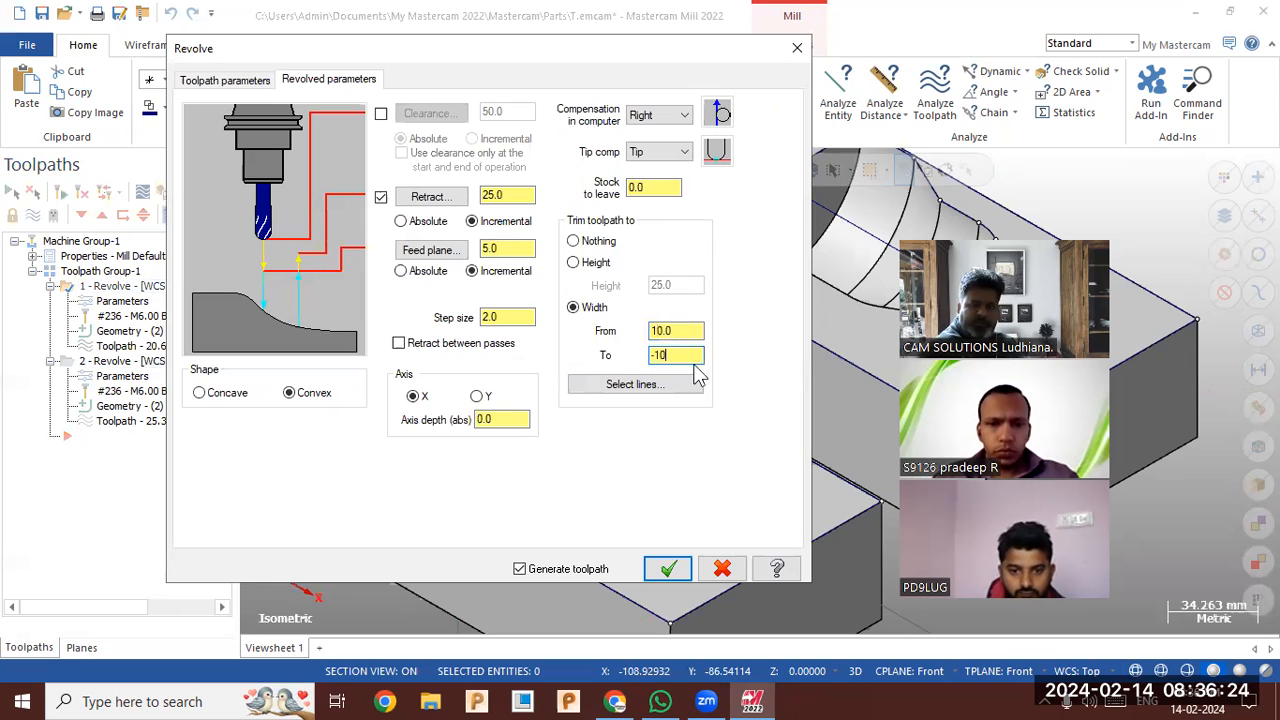
click(668, 570)
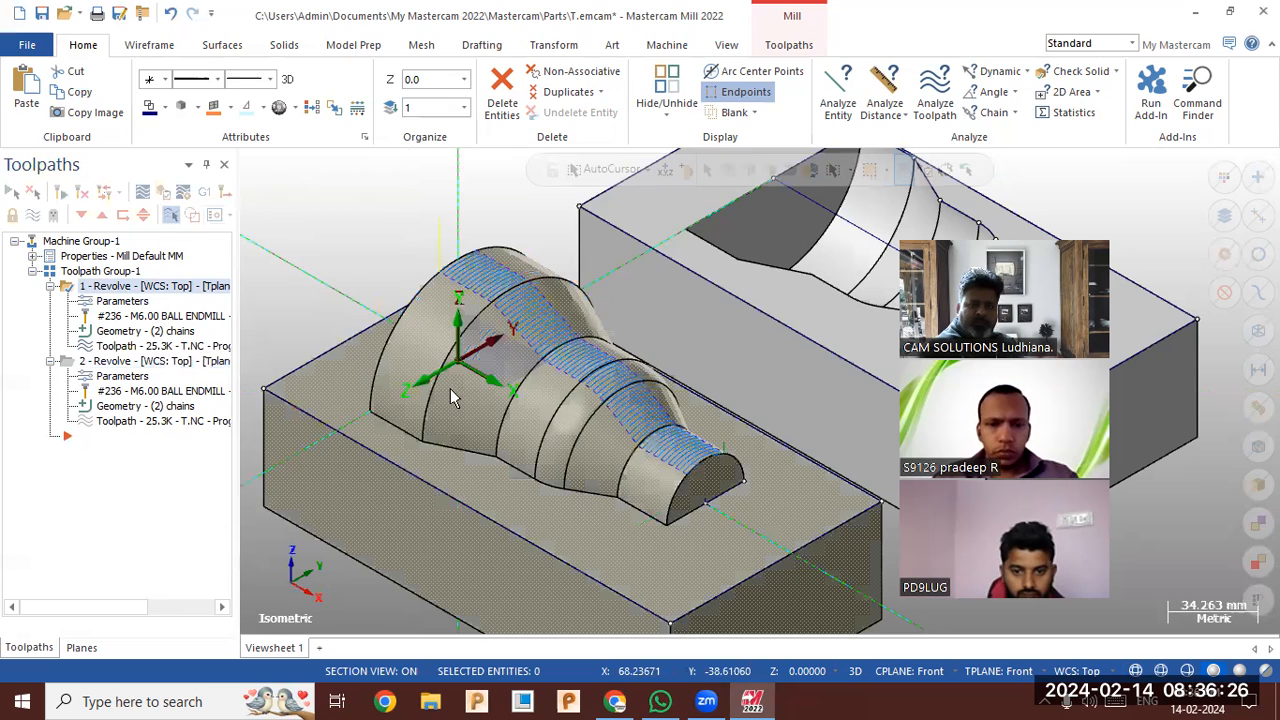
middle_drag(445, 415, 442, 431)
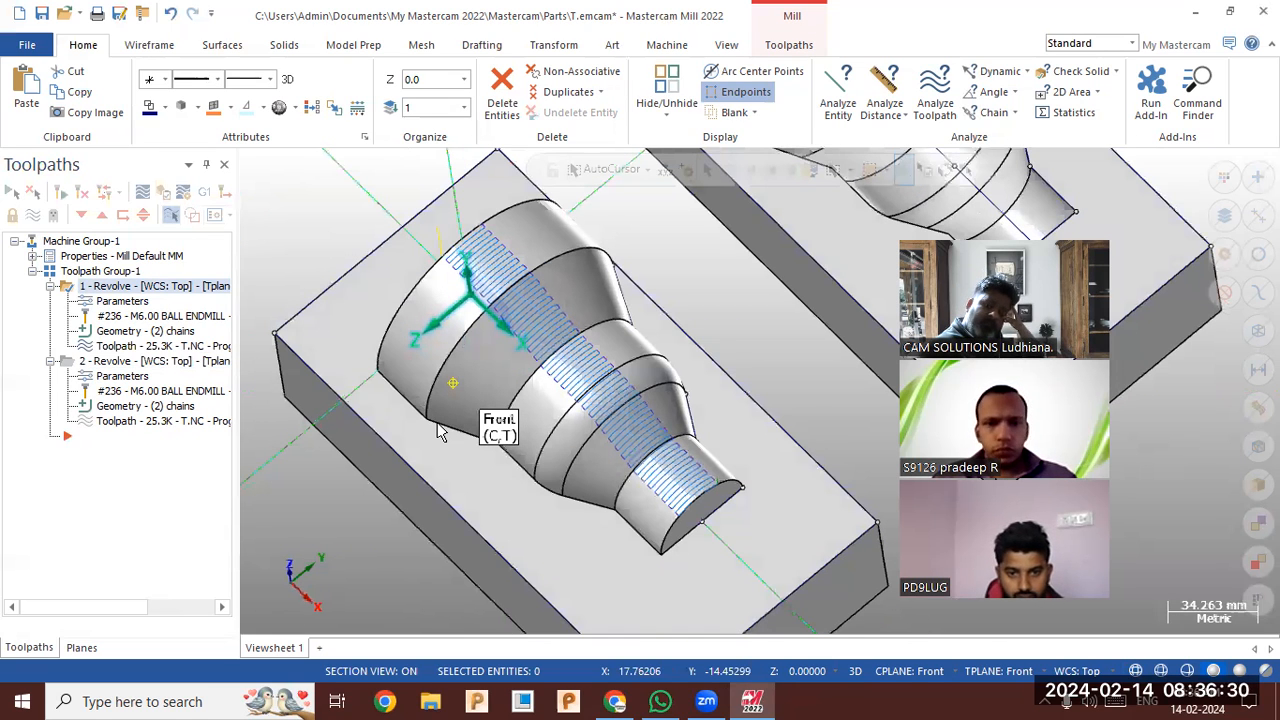
- Extend the first Revolve toolpath's width trim to -30 and check it in the top view
click(124, 302)
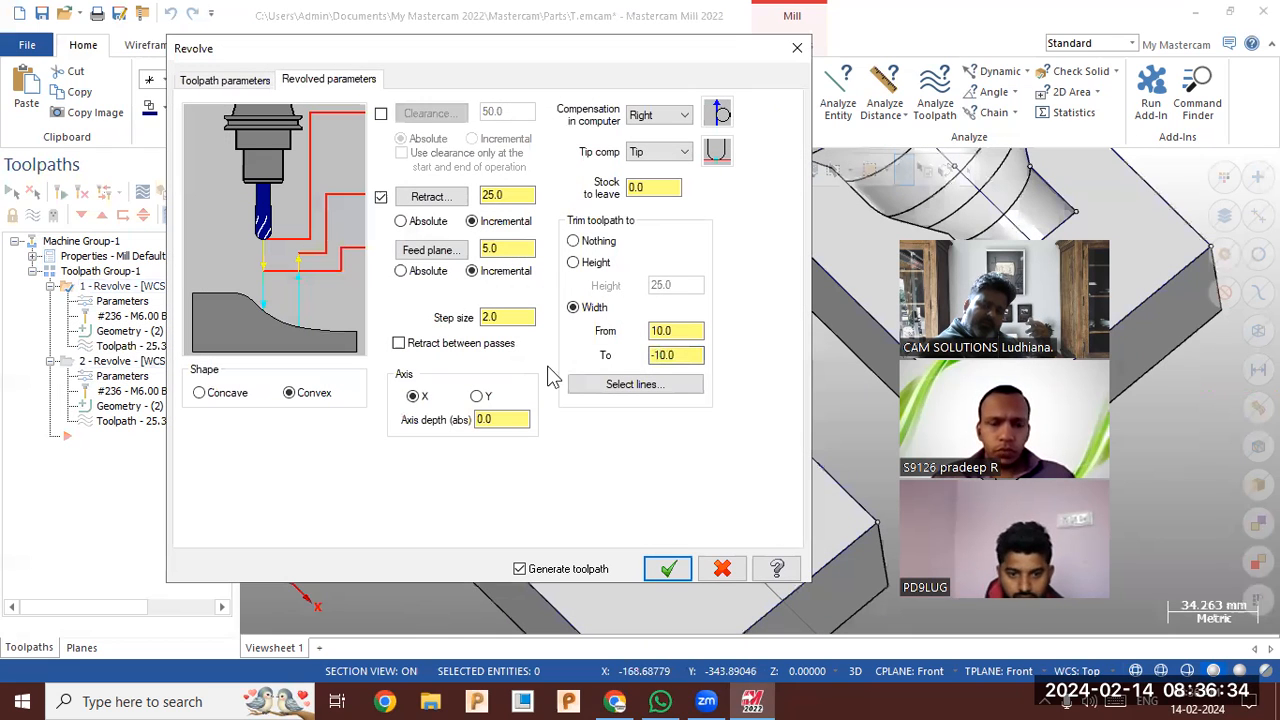
text(-30)
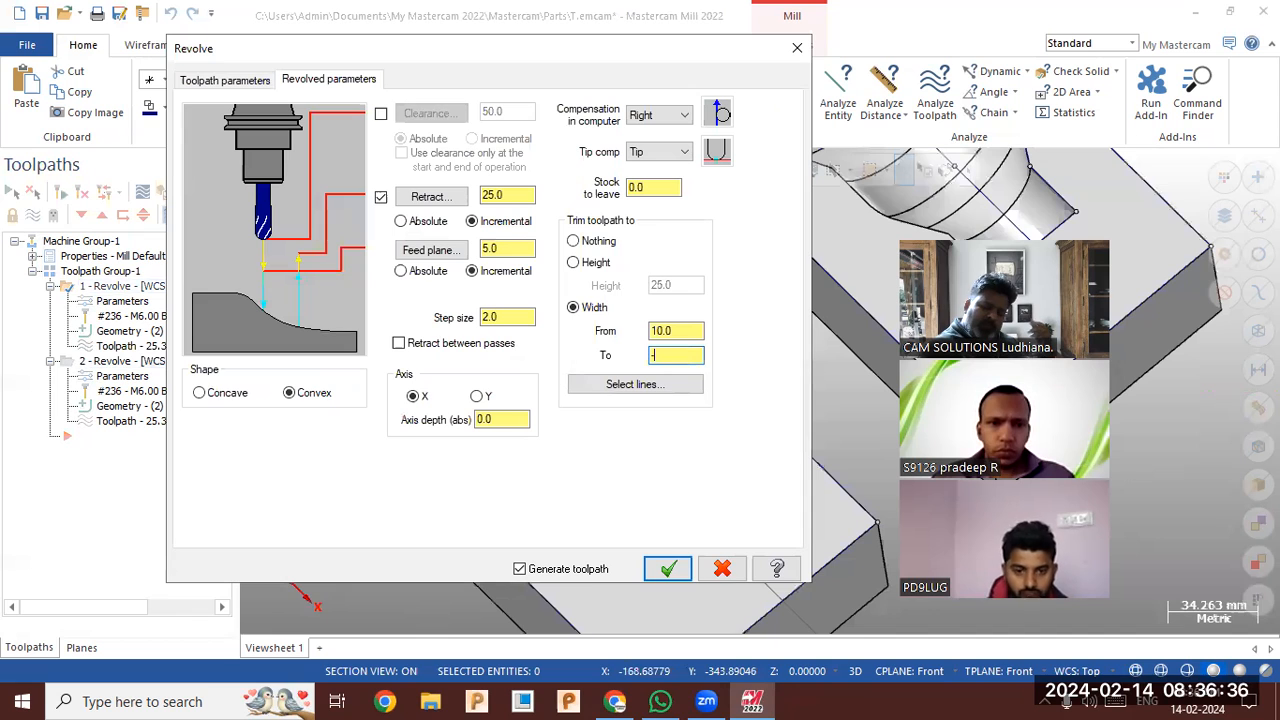
click(667, 569)
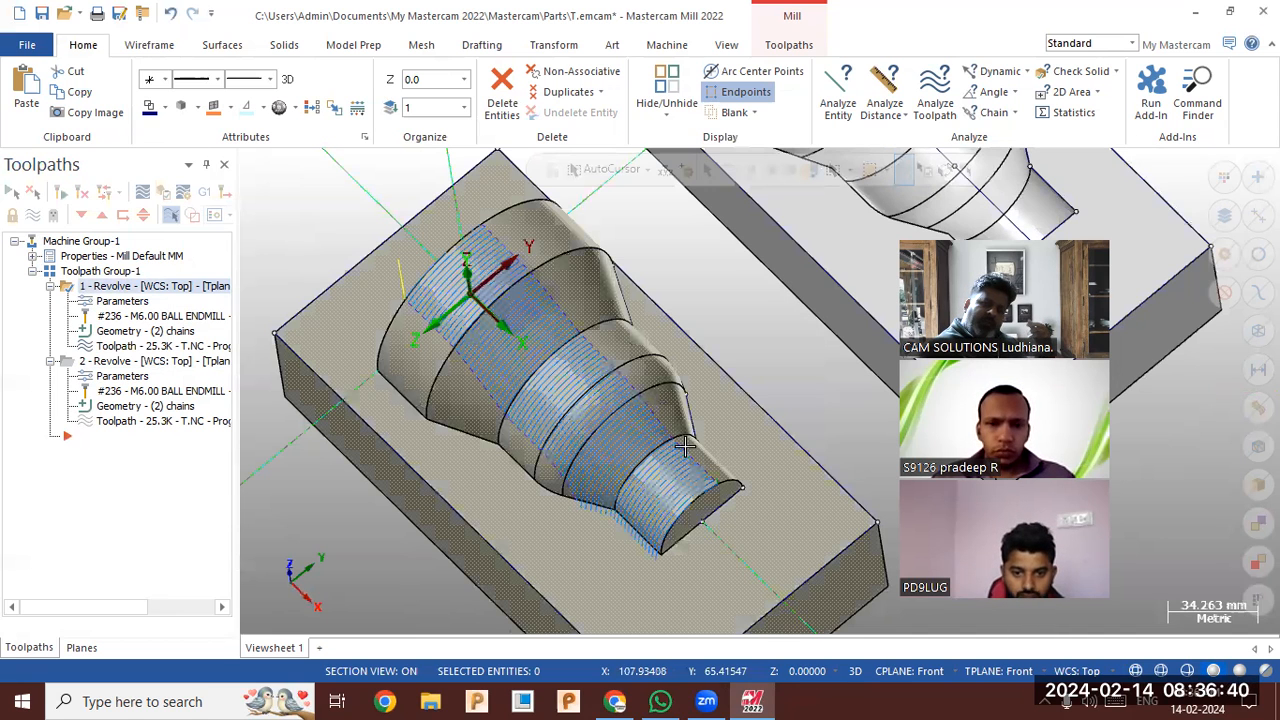
right_click(338, 270)
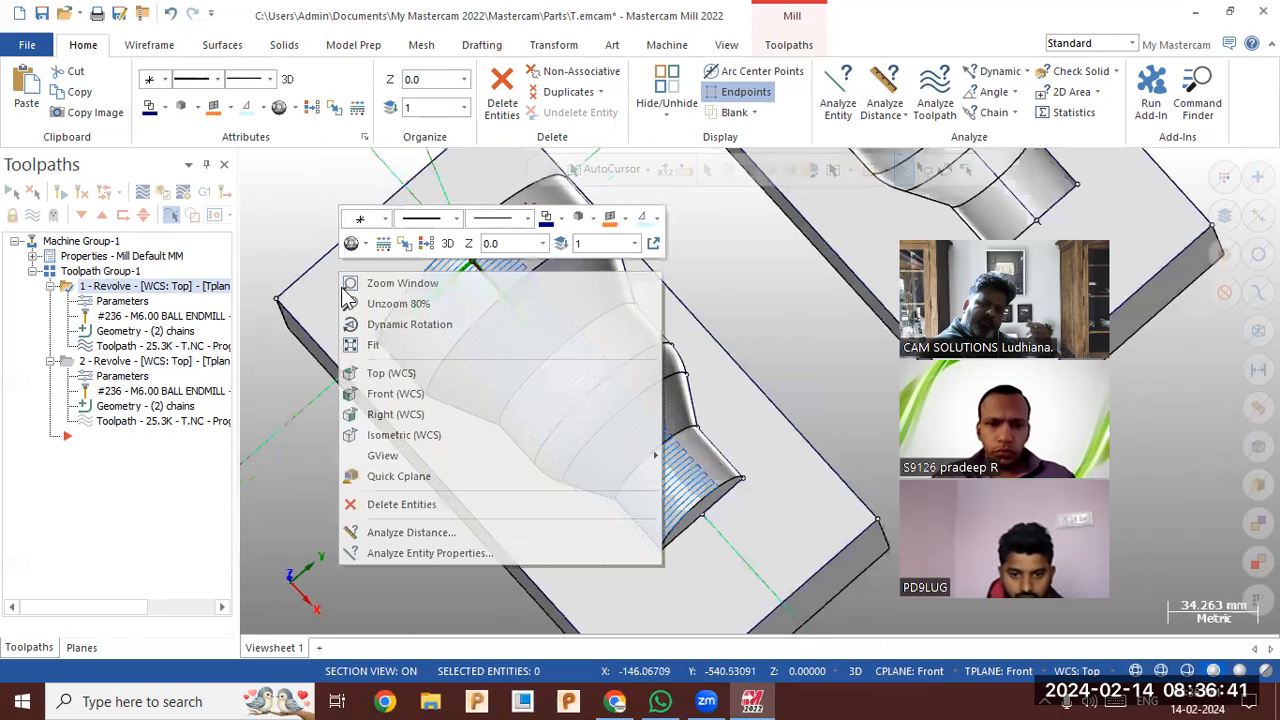
click(383, 372)
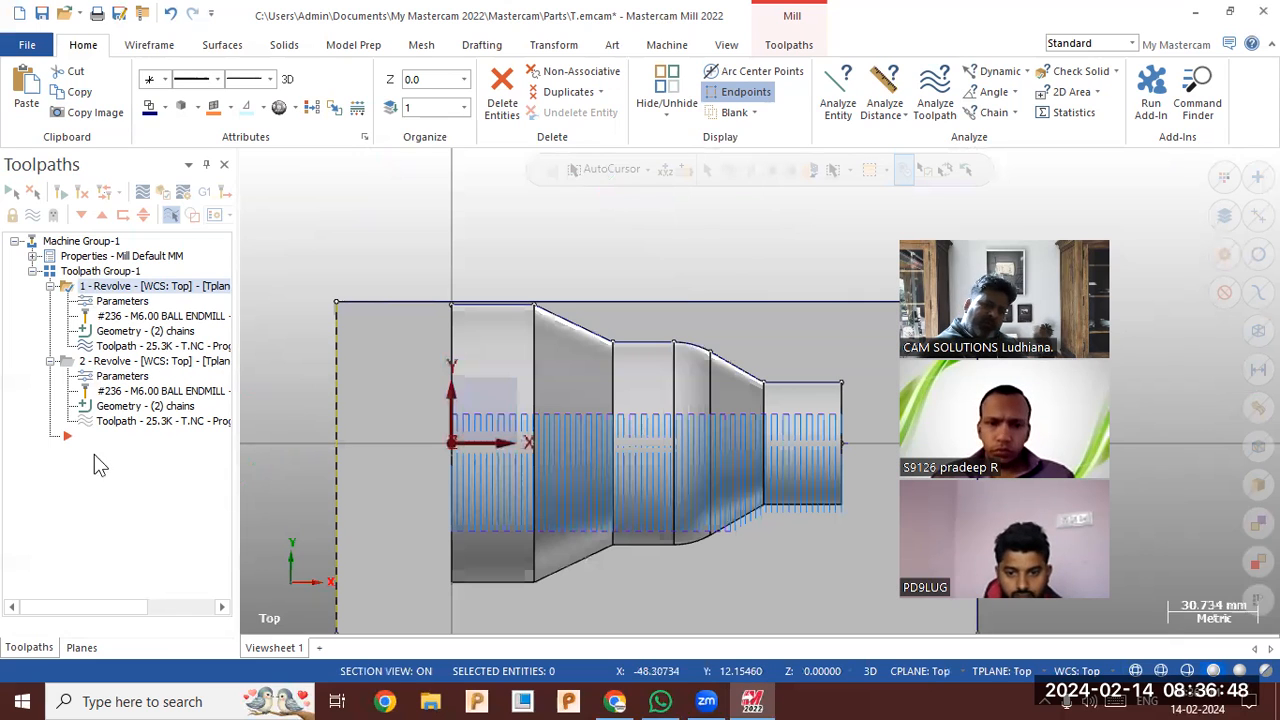
- Set the first Revolve toolpath's trimming to Nothing and regenerate it
click(136, 302)
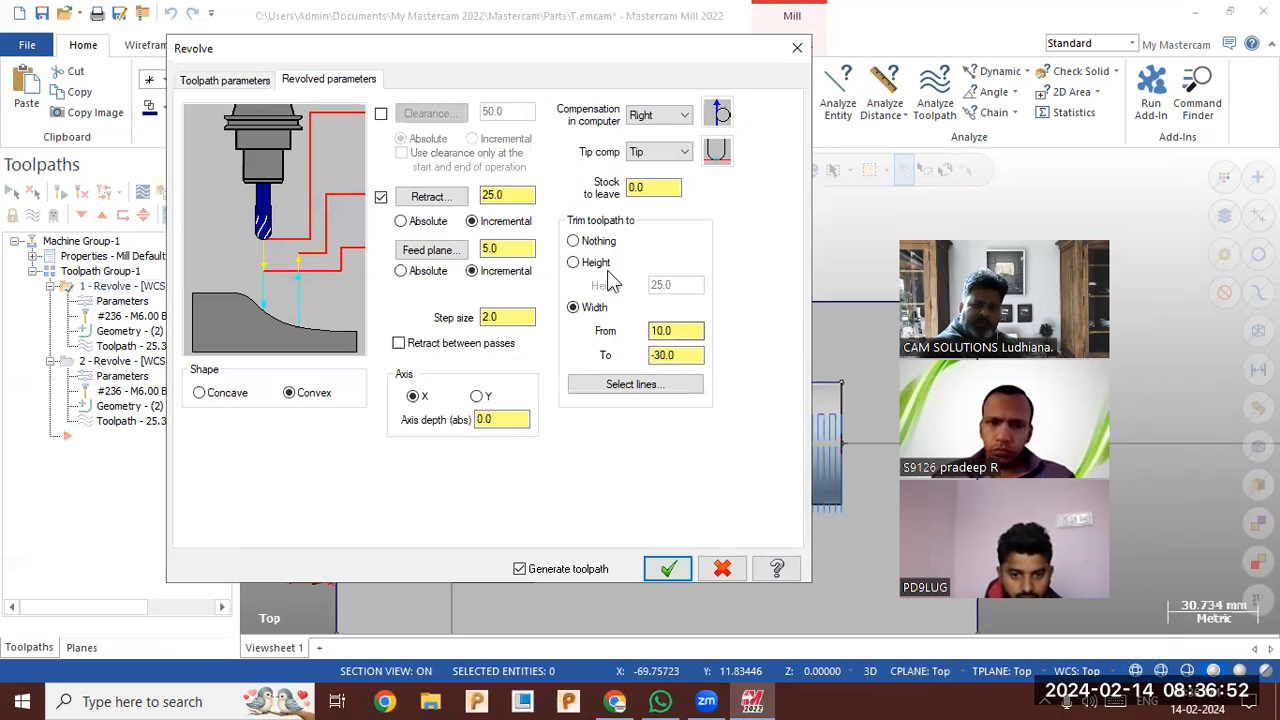
click(574, 241)
click(668, 568)
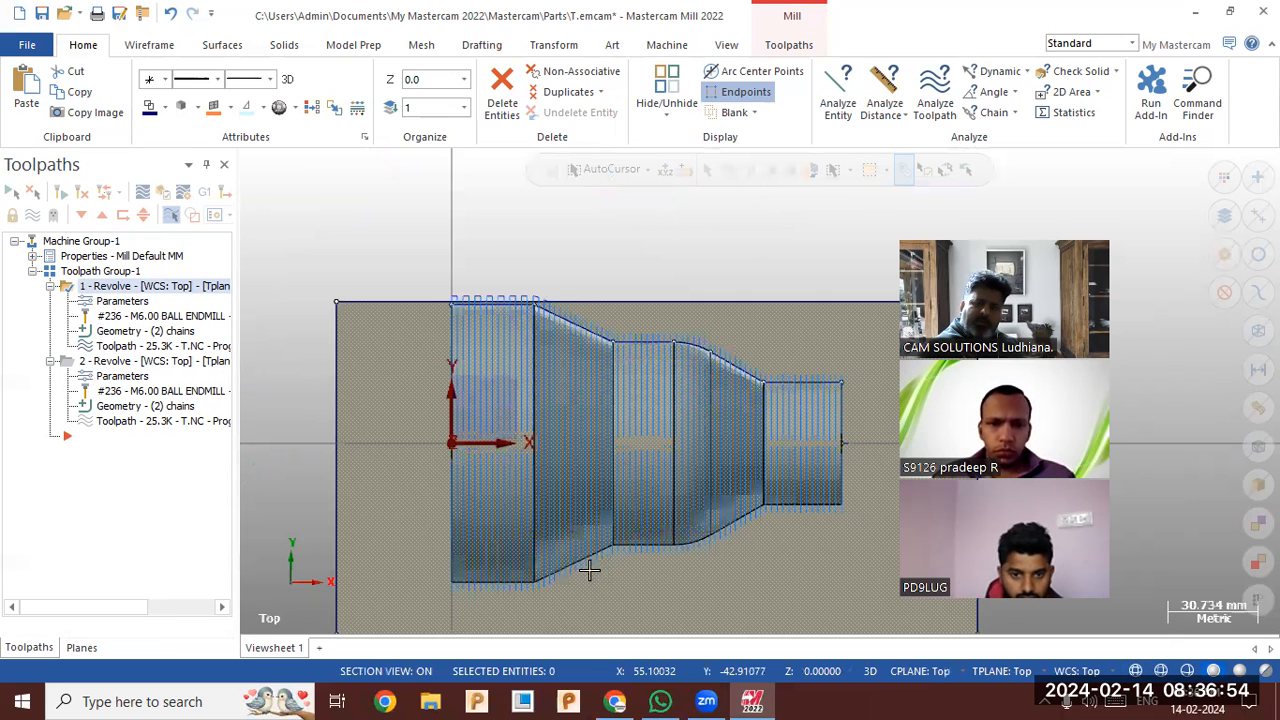
- Set the first Revolve toolpath's step size to 1 and regenerate it
click(117, 313)
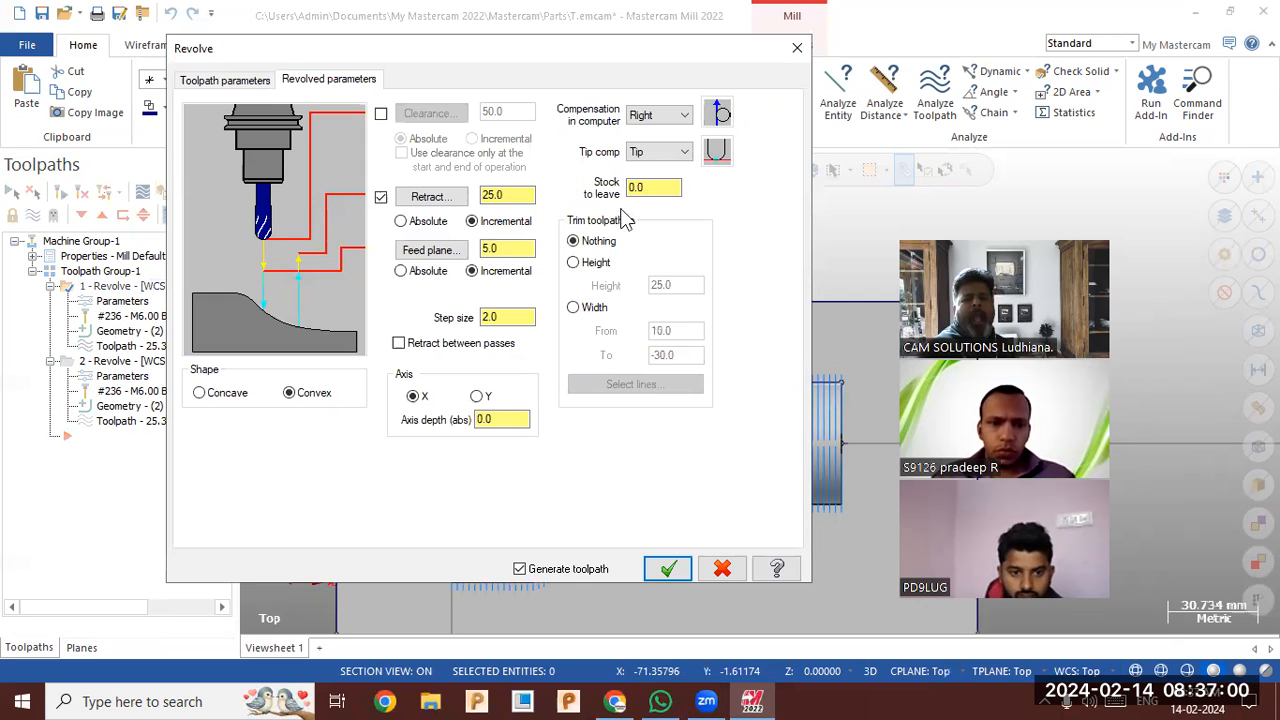
double_click(657, 188)
click(508, 316)
double_click(508, 314)
text(1)
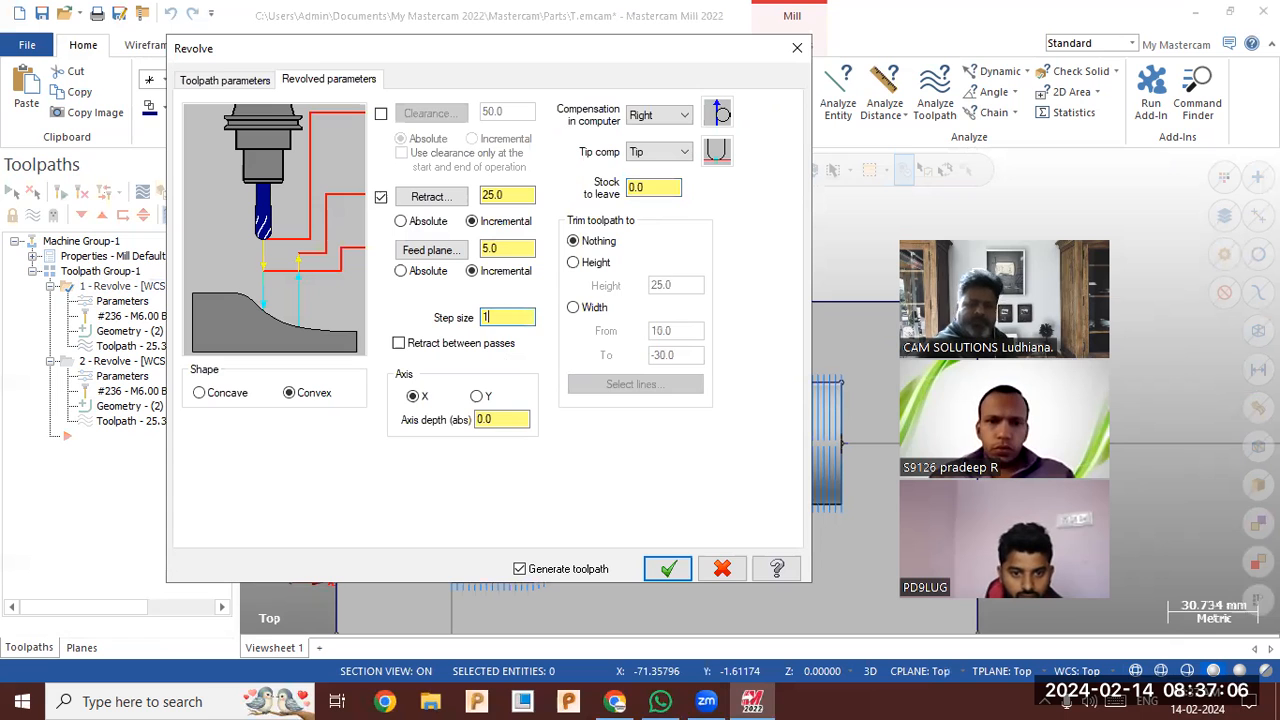
click(660, 572)
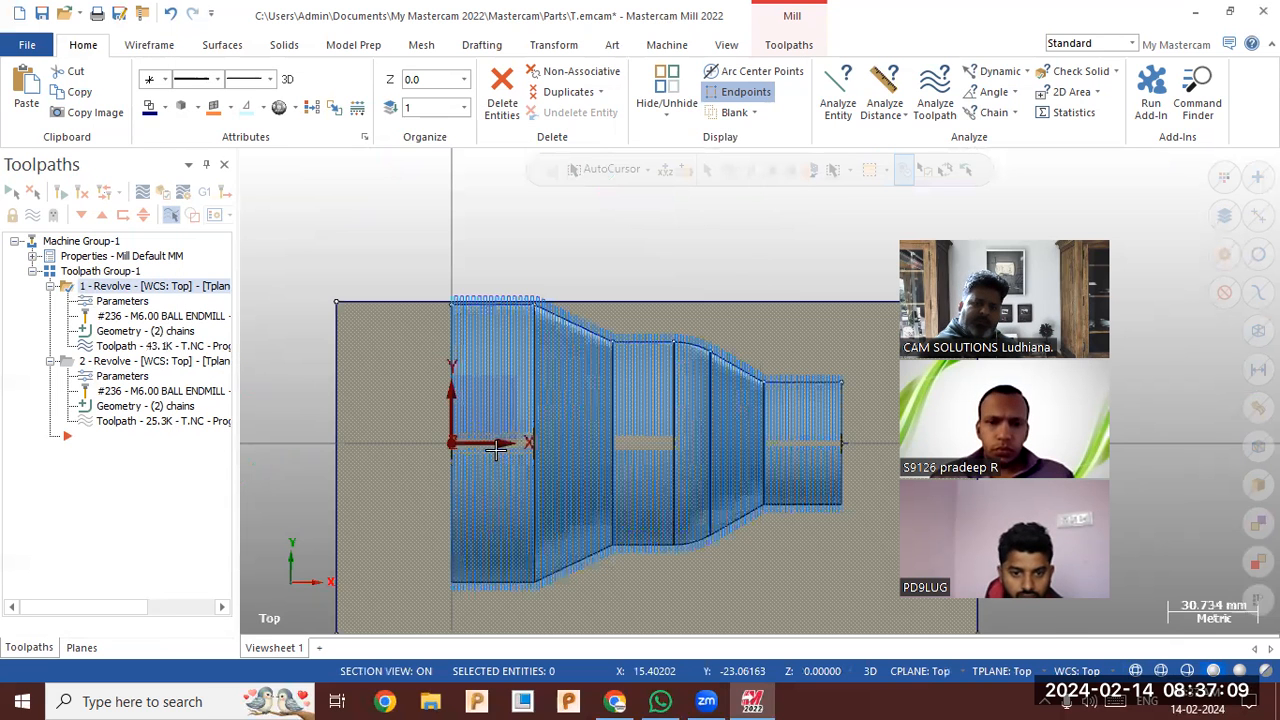
middle_drag(496, 450, 395, 396)
scroll(496, 372, down, 2)
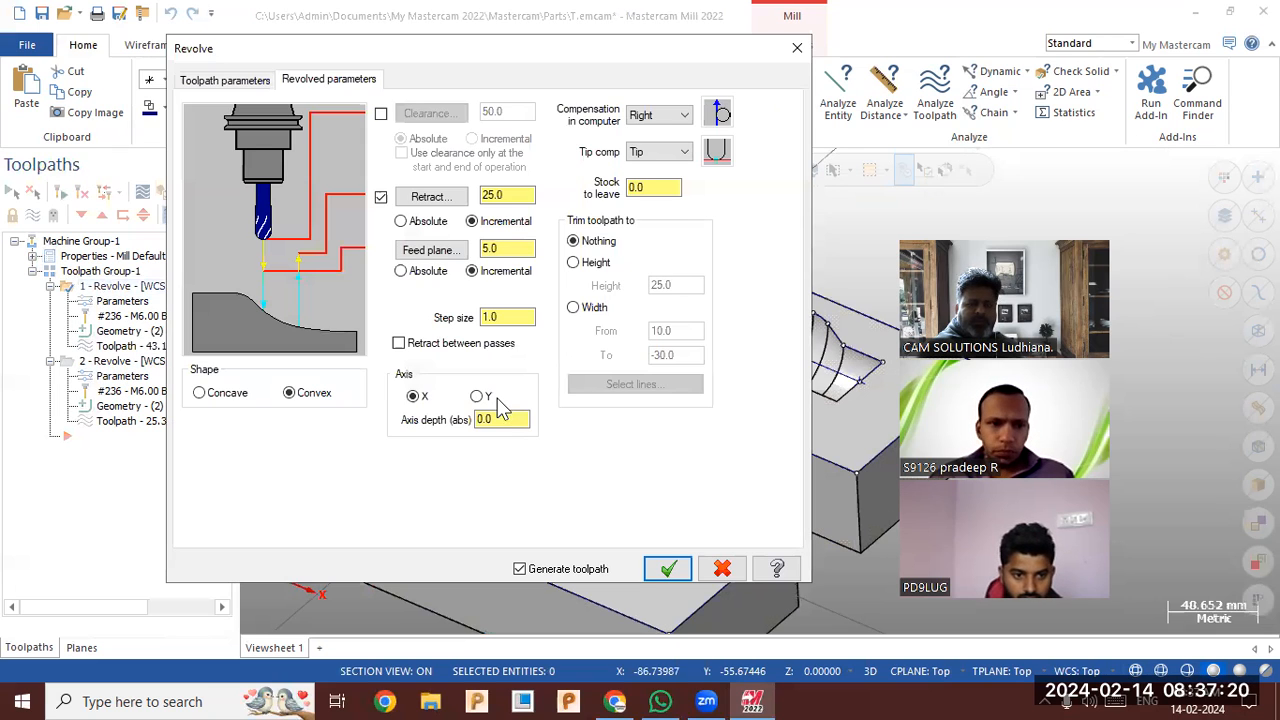
- Try the Y axis for the first Revolve toolpath, inspect its shape, and set the axis back to X
click(498, 398)
click(666, 568)
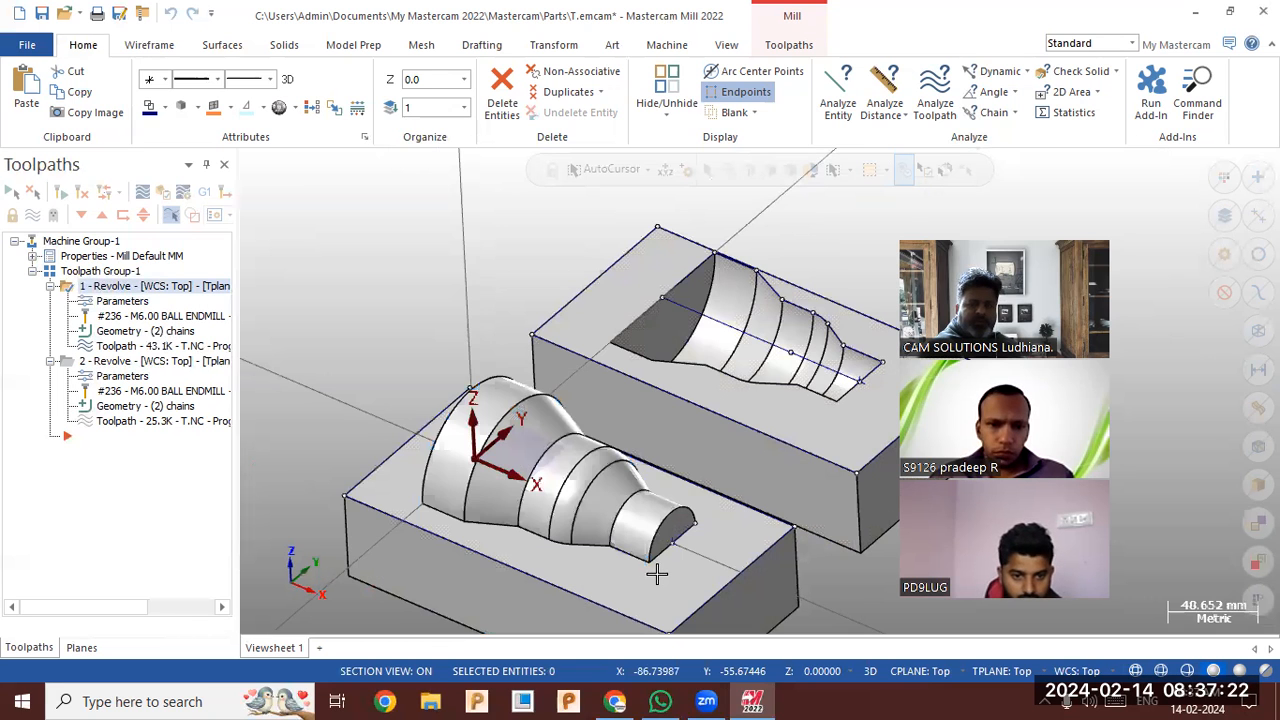
mouse_move(557, 383)
middle_down()
mouse_move(547, 418)
mouse_move(436, 386)
mouse_move(567, 390)
middle_up()
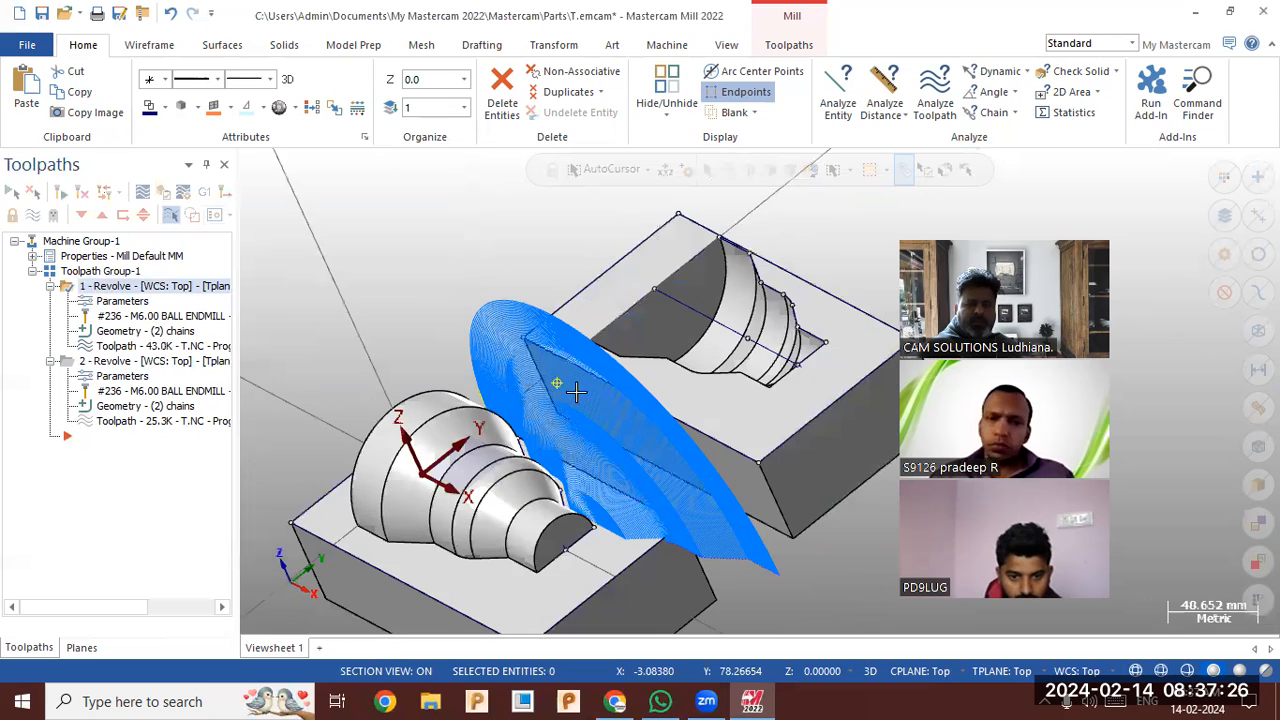
middle_drag(646, 404, 635, 404)
middle_drag(547, 383, 343, 374)
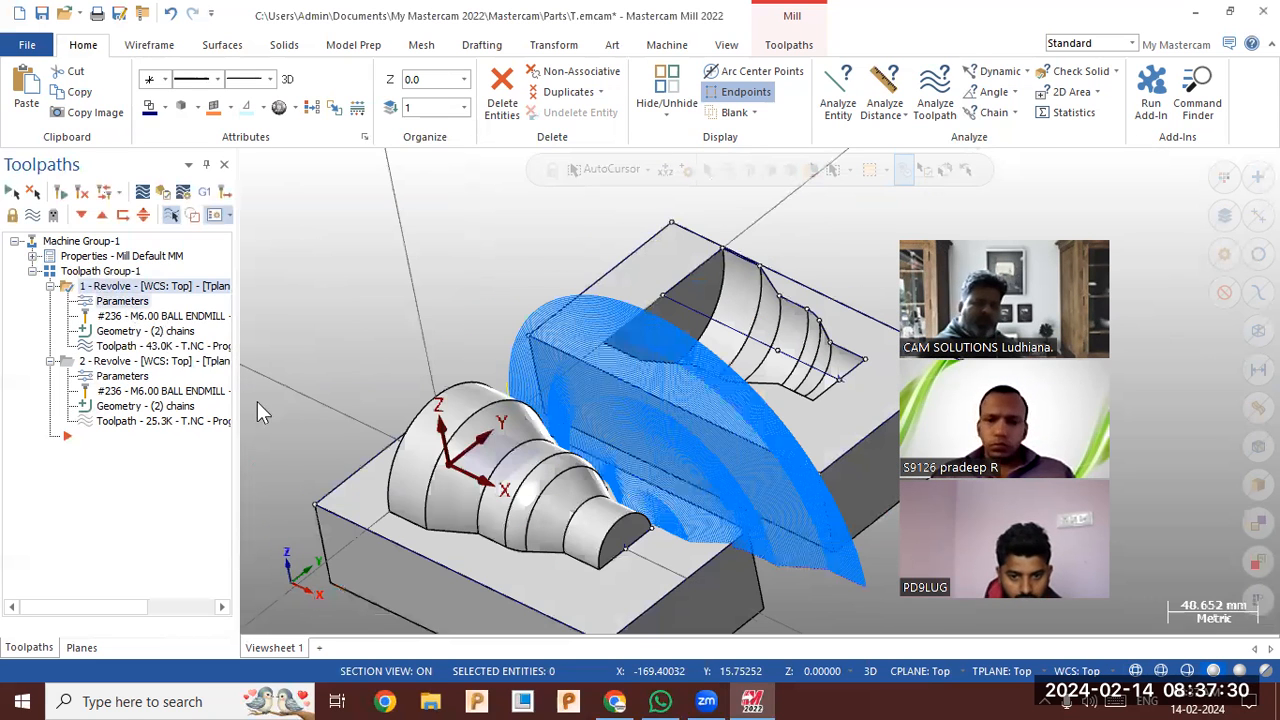
click(122, 301)
click(667, 568)
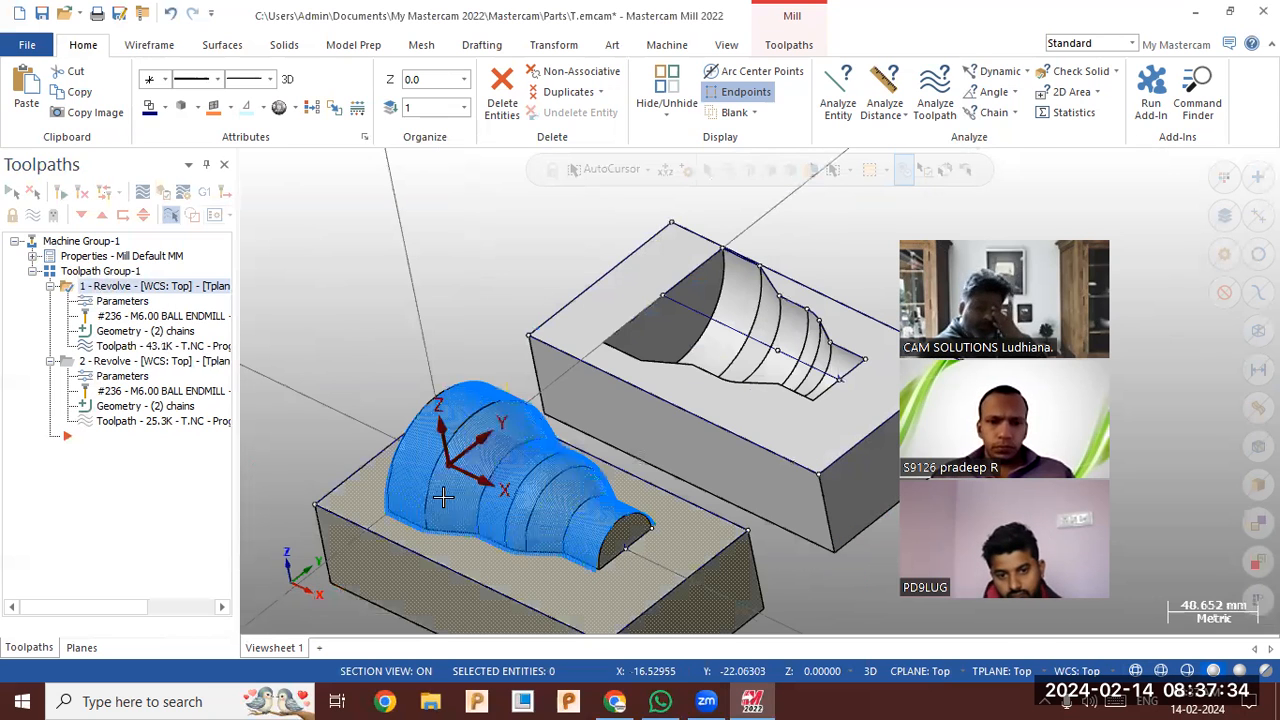
- Set the axis depth of the second Revolve toolpath, on the concave cavity, to -5 and regenerate it
scroll(815, 297, up, 1)
scroll(302, 411, up, 1)
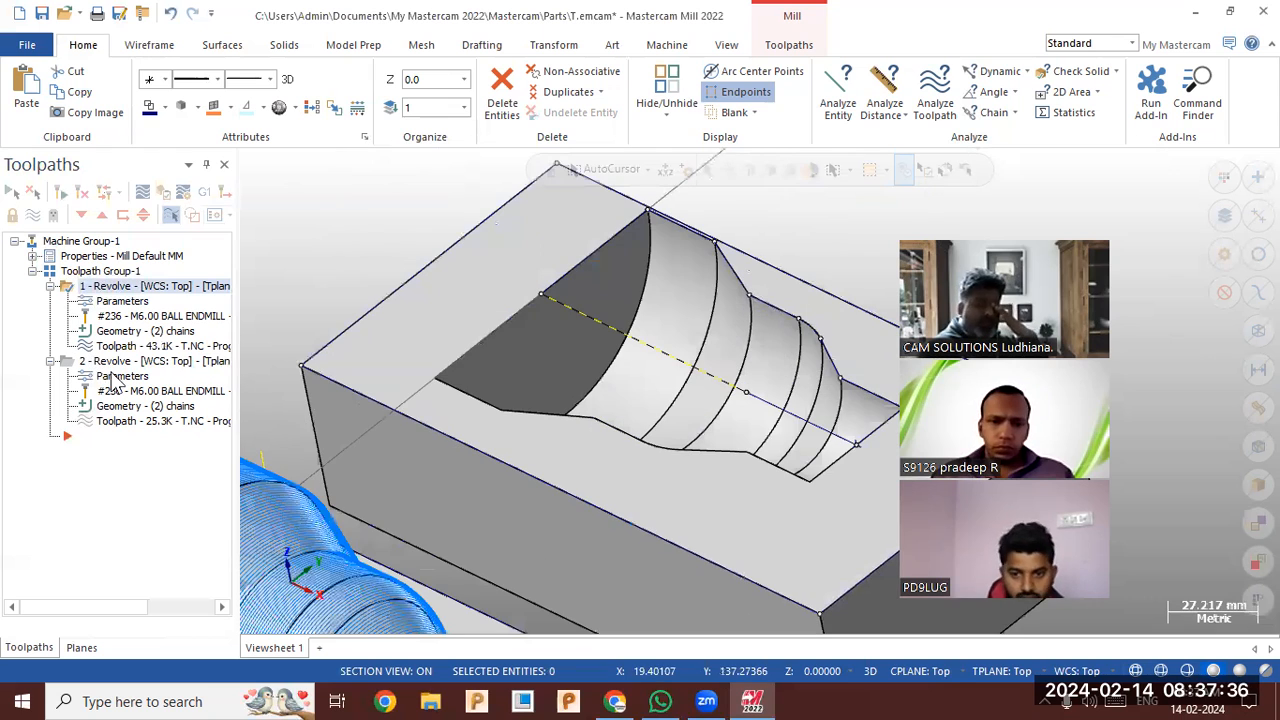
click(135, 362)
scroll(655, 248, down, 1)
scroll(779, 366, up, 1)
scroll(540, 375, up, 1)
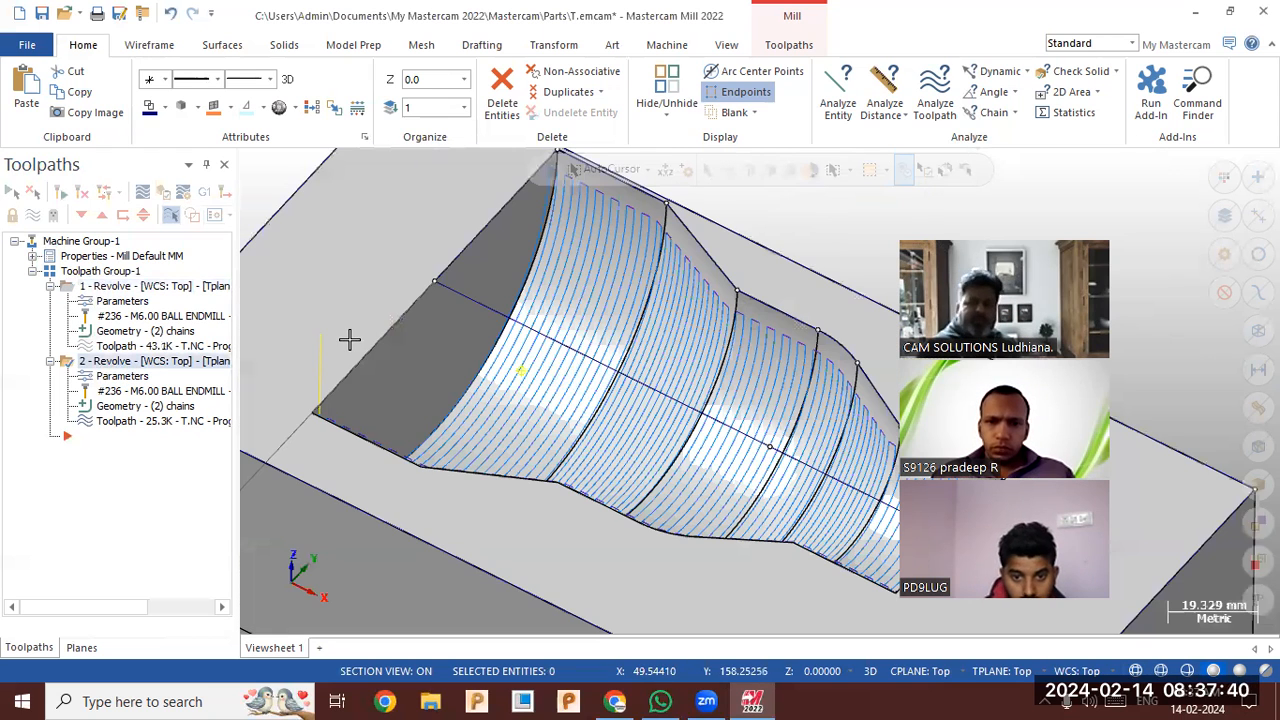
scroll(439, 345, down, 1)
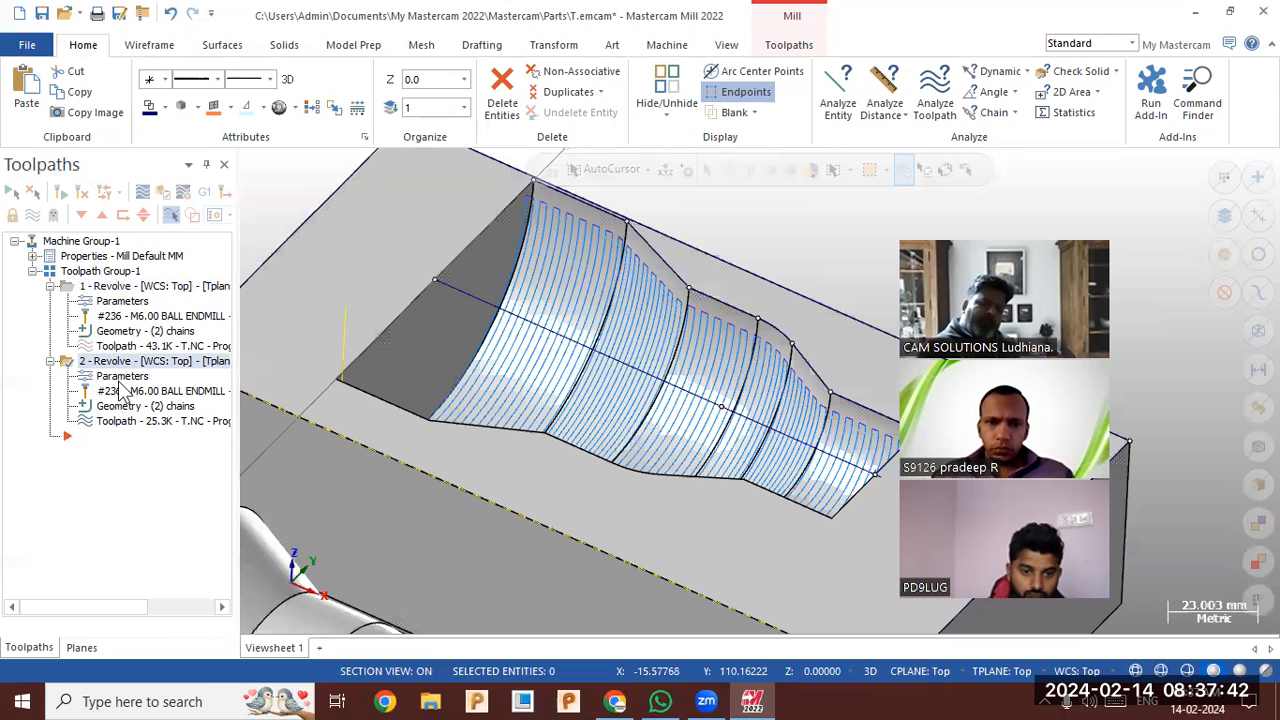
click(115, 378)
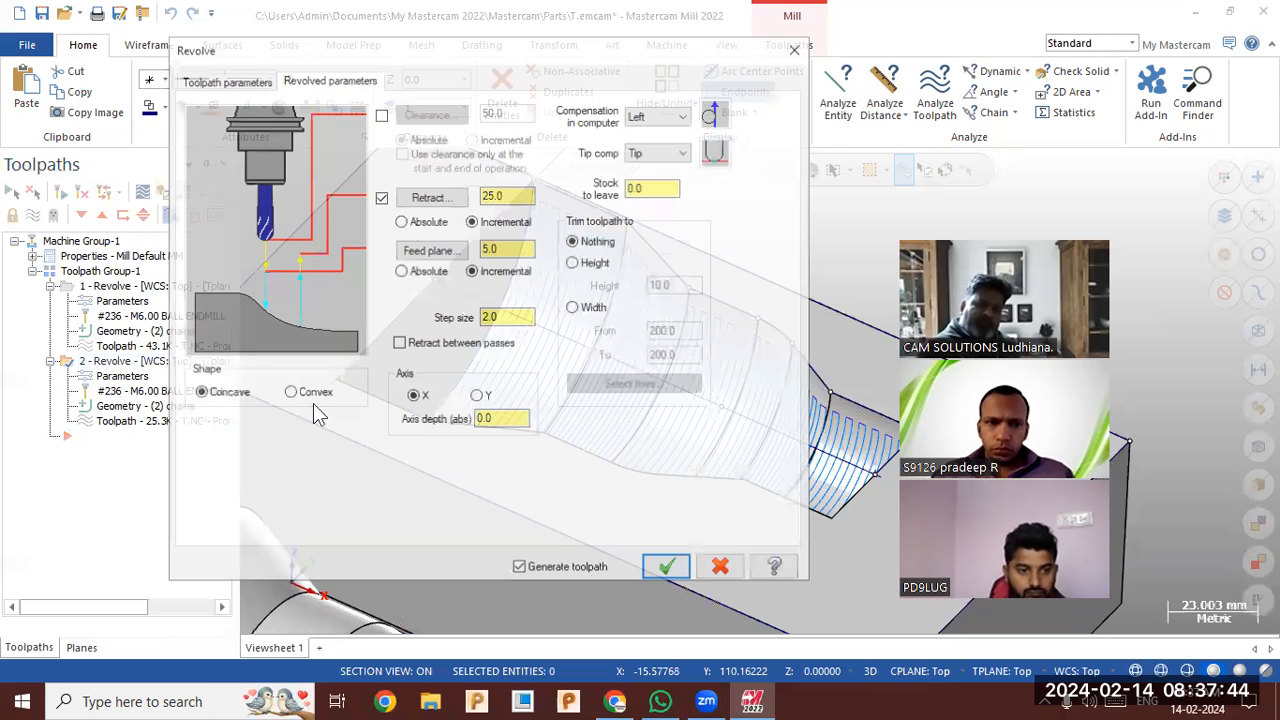
double_click(511, 420)
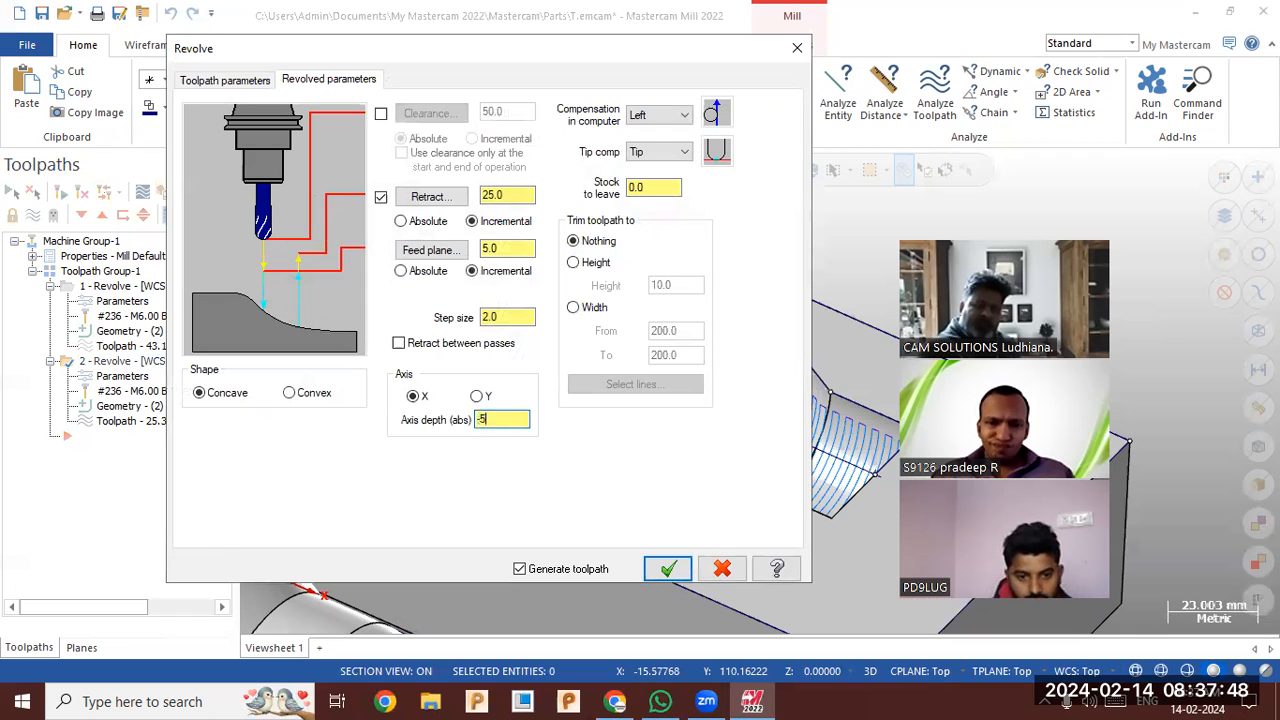
click(677, 568)
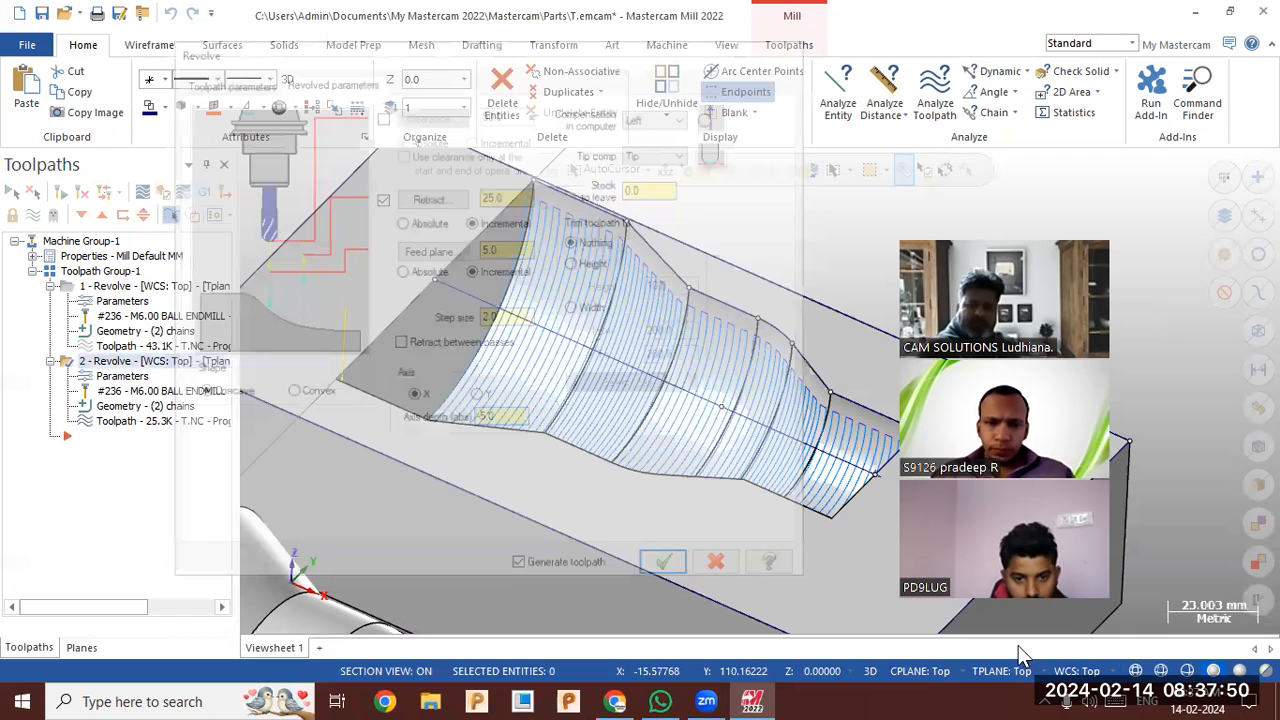
- Inspect the second Revolve toolpath's depth in wireframe from the front, and return the model to shaded display
click(1120, 668)
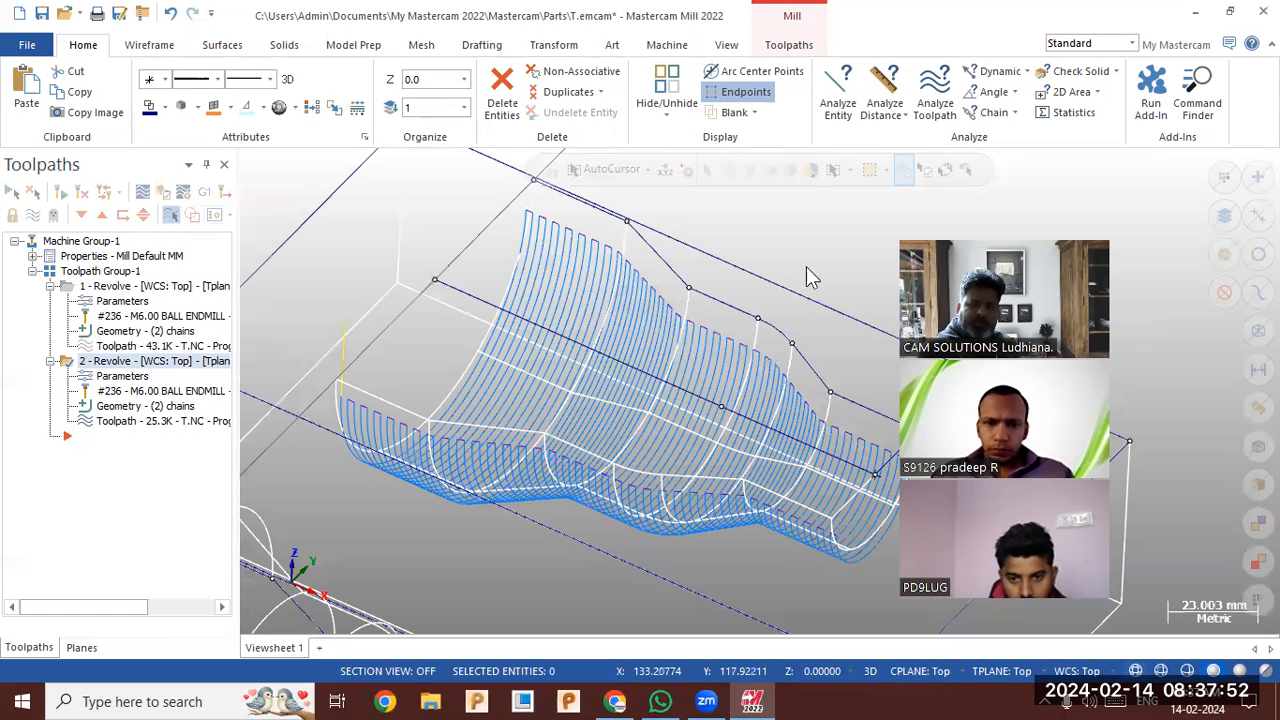
middle_drag(806, 386, 680, 438)
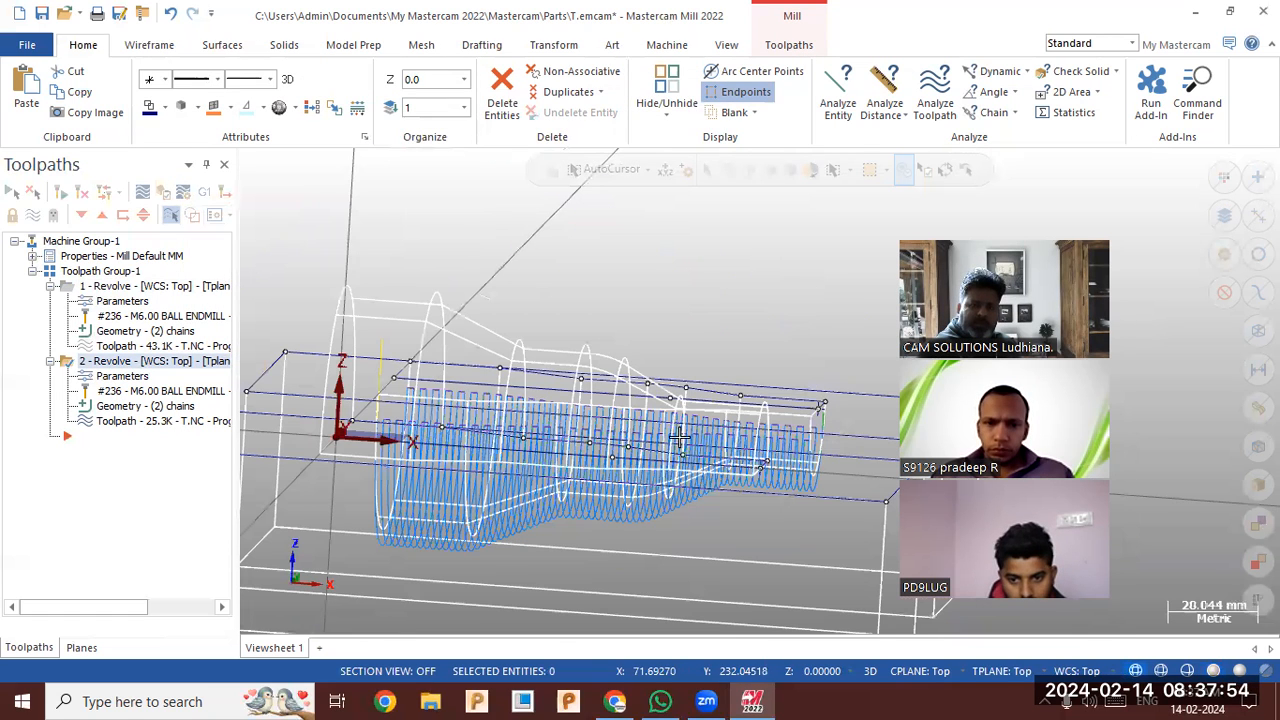
key(alt+2)
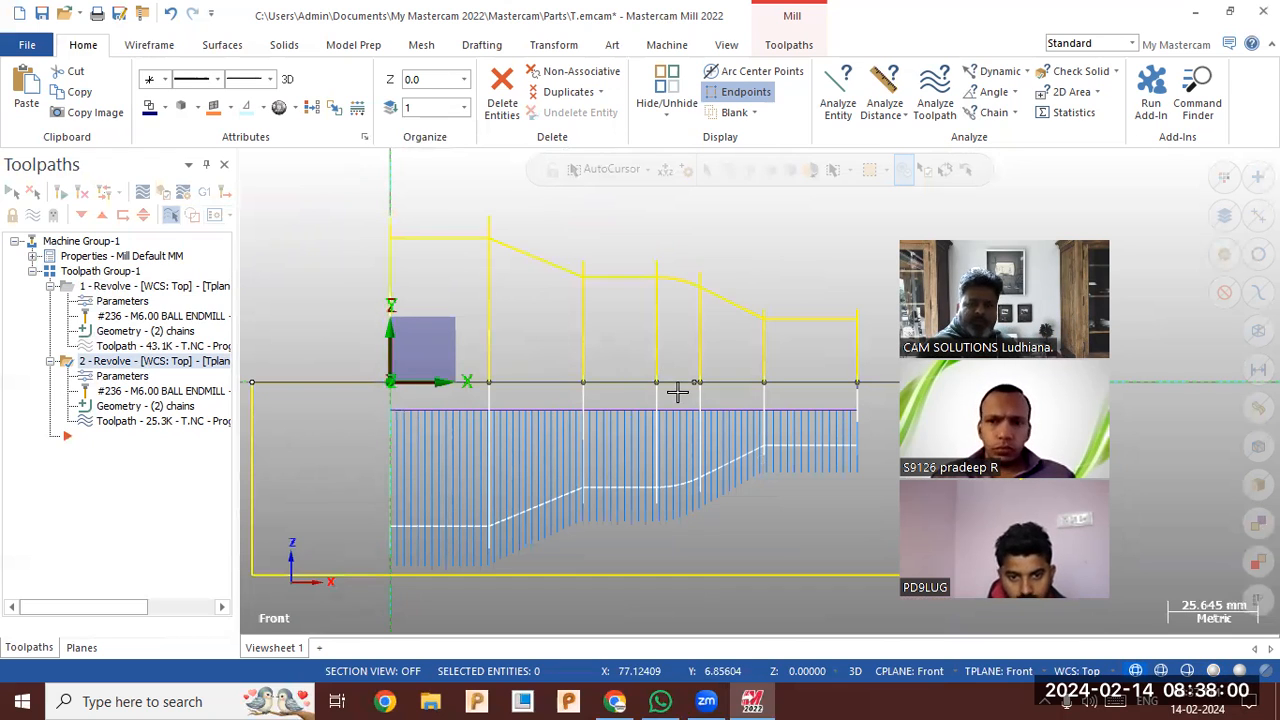
middle_drag(420, 534, 800, 477)
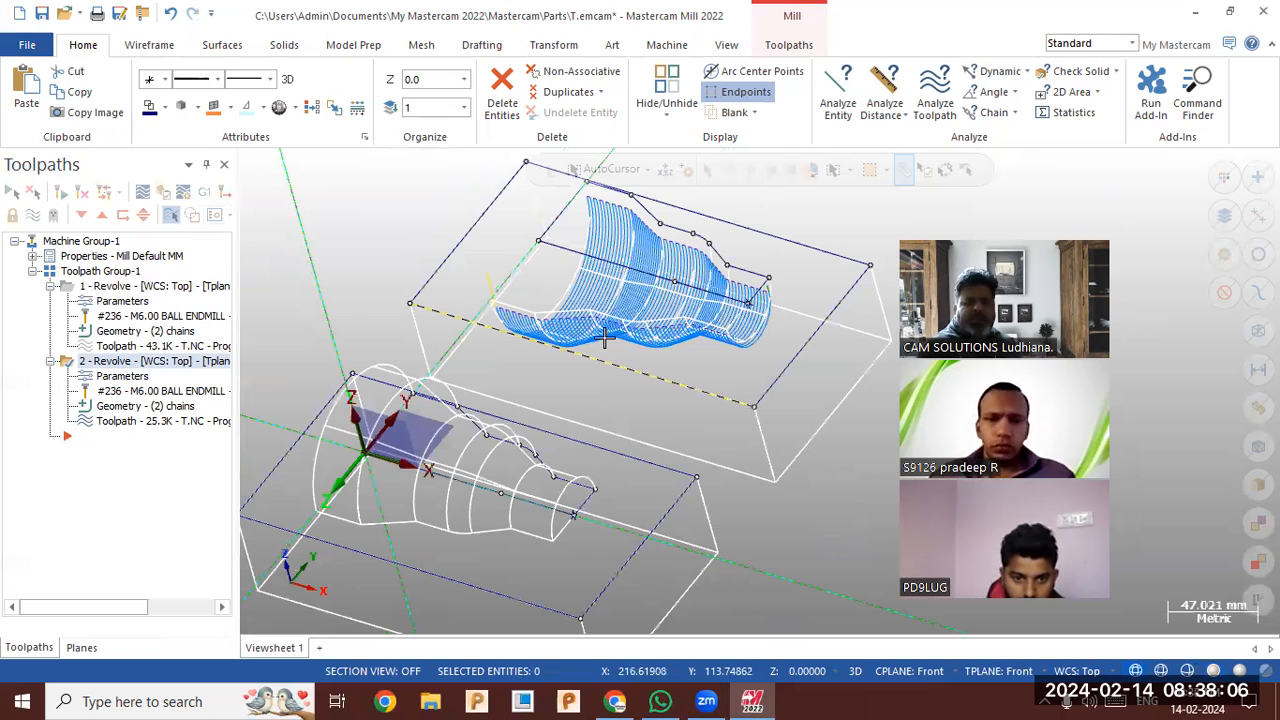
key(alt+s)
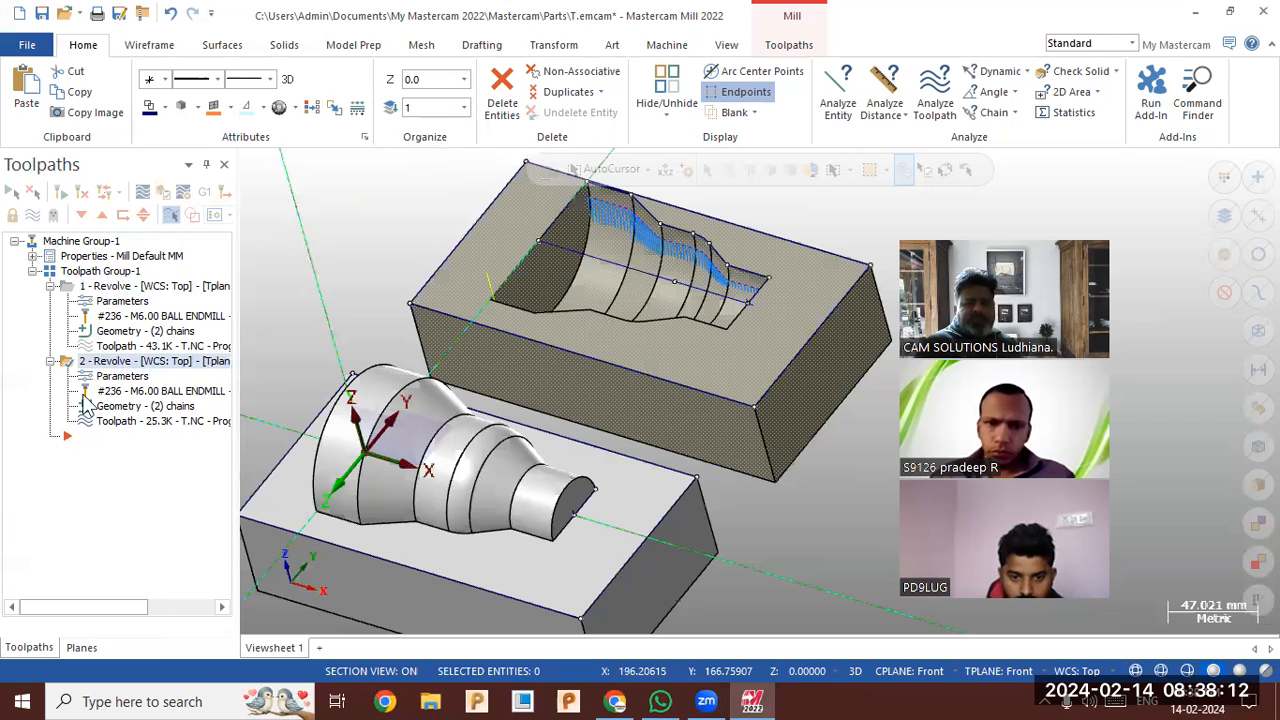
- Set the axis depth of the second Revolve toolpath, on the concave cavity, to 0 and regenerate it
click(120, 376)
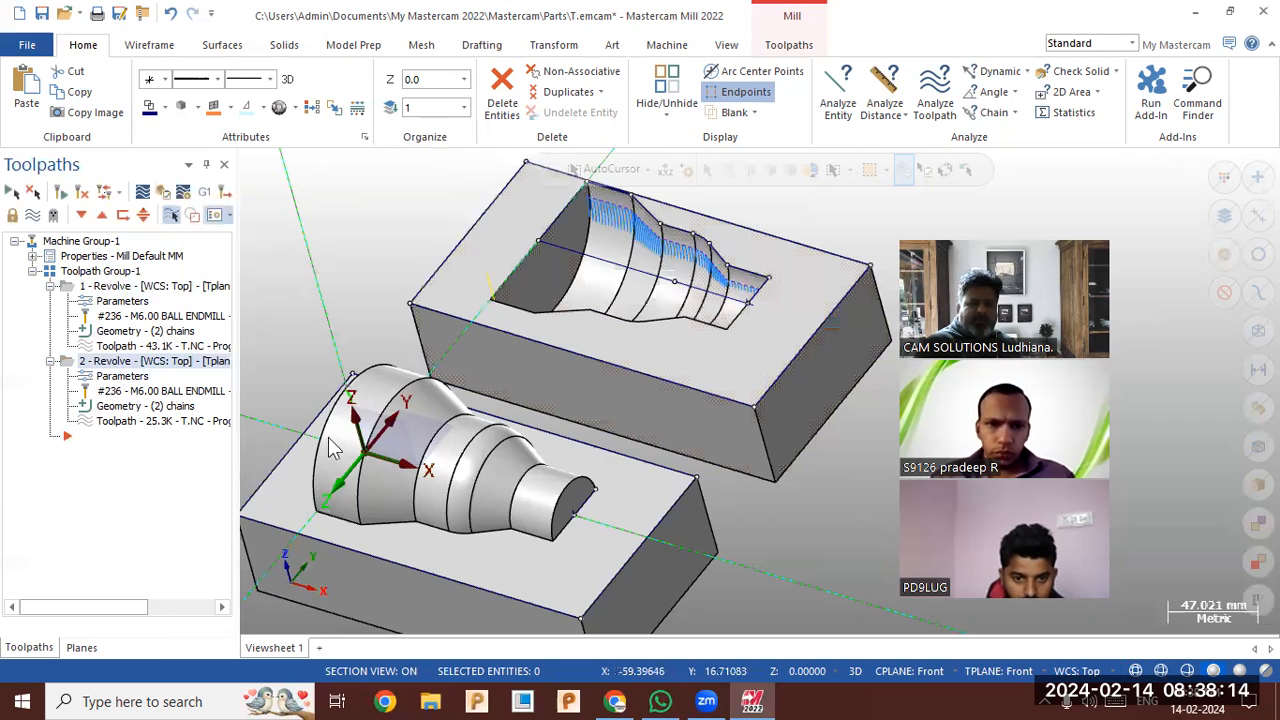
drag(512, 420, 380, 440)
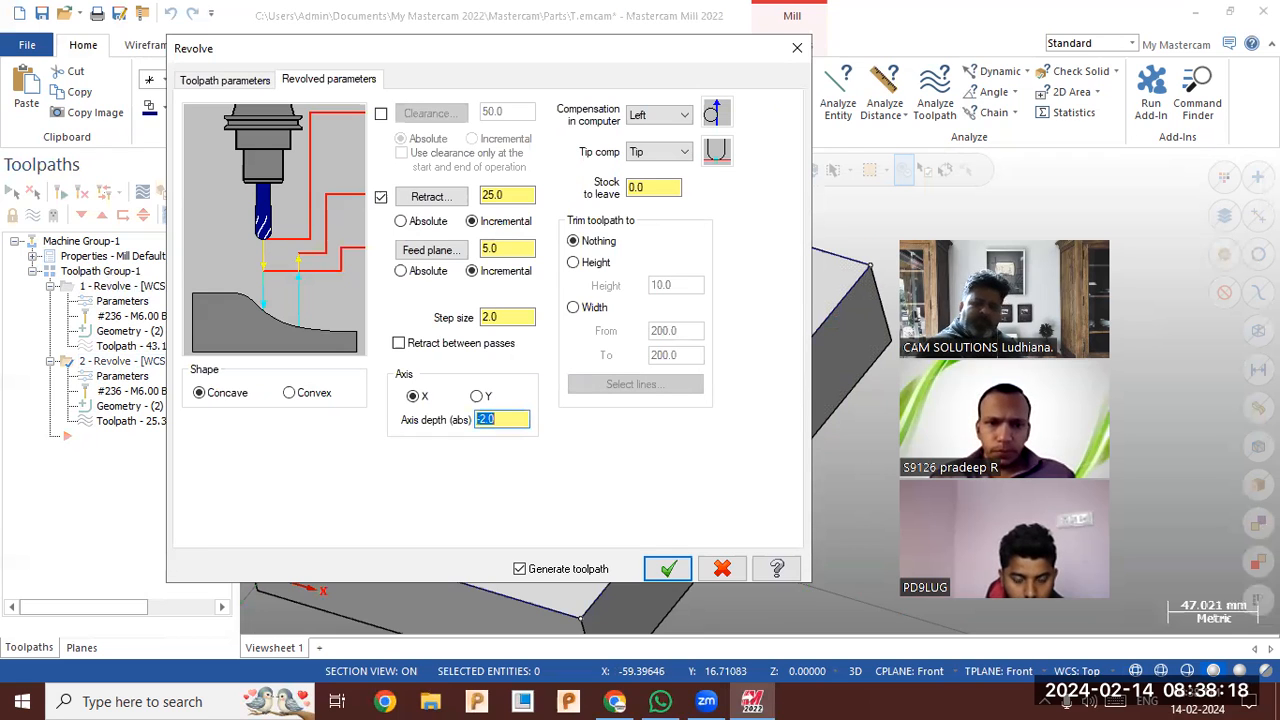
click(668, 570)
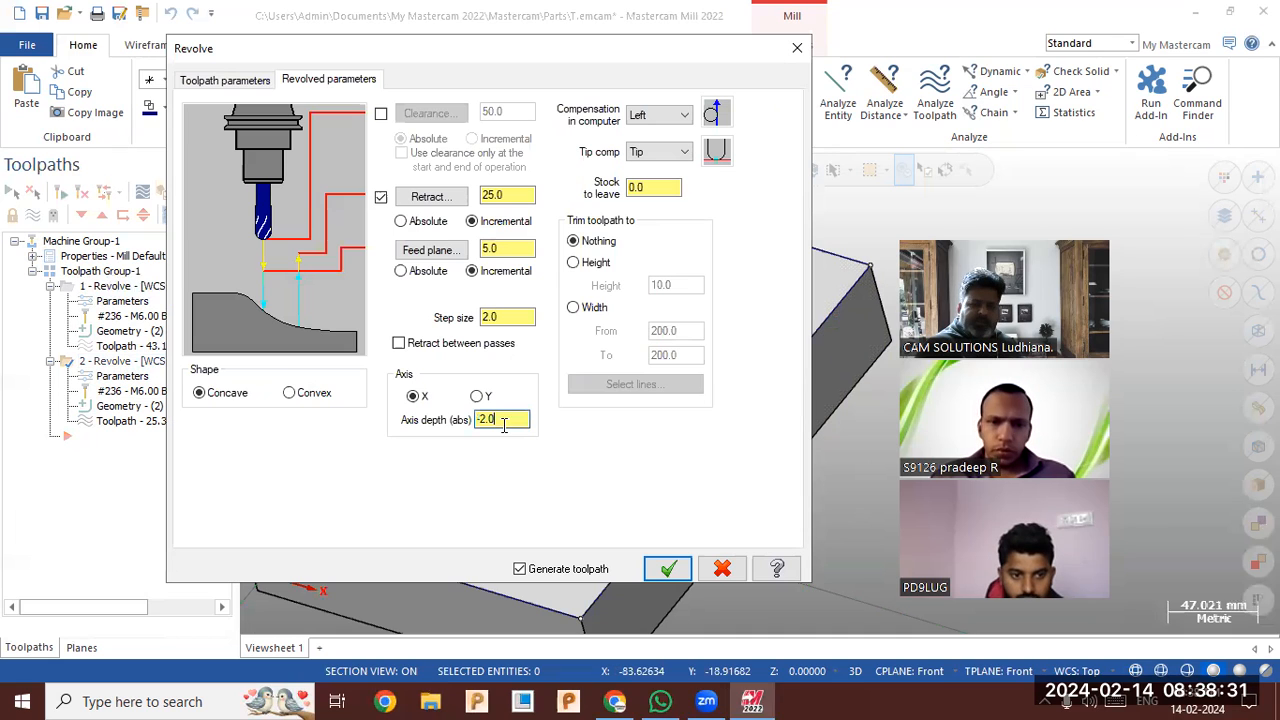
drag(508, 423, 317, 449)
text(0)
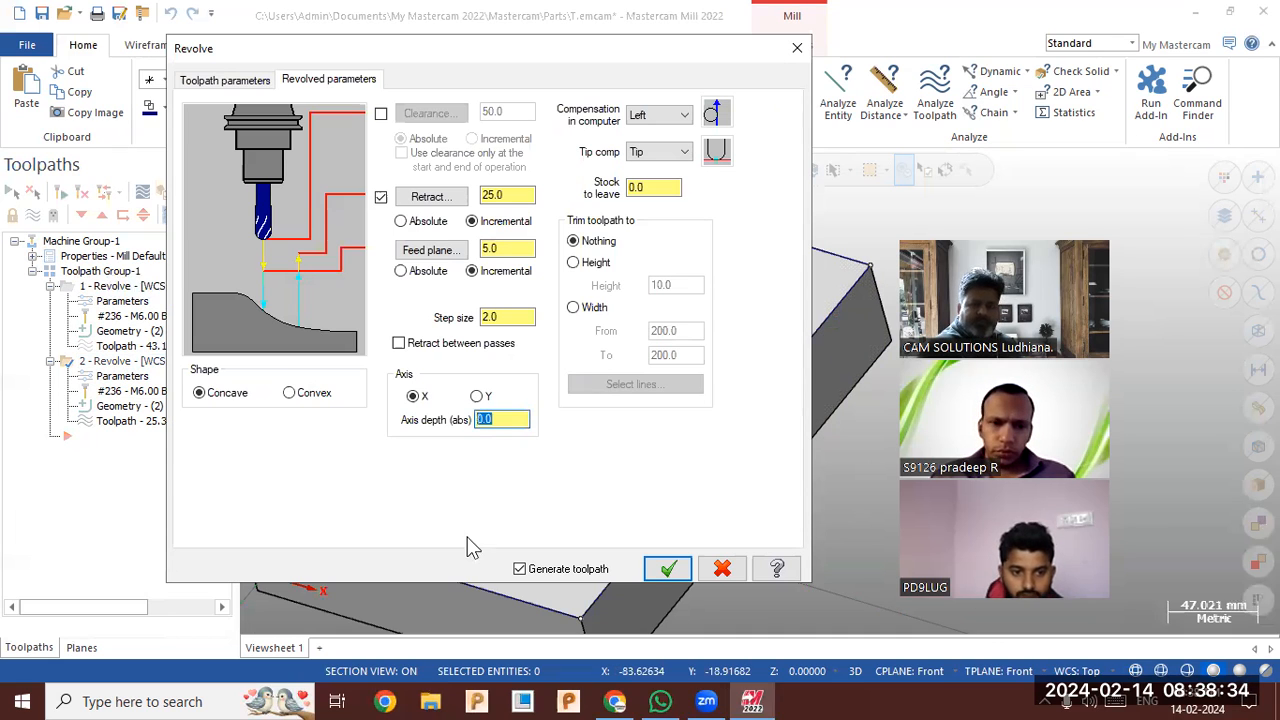
click(667, 568)
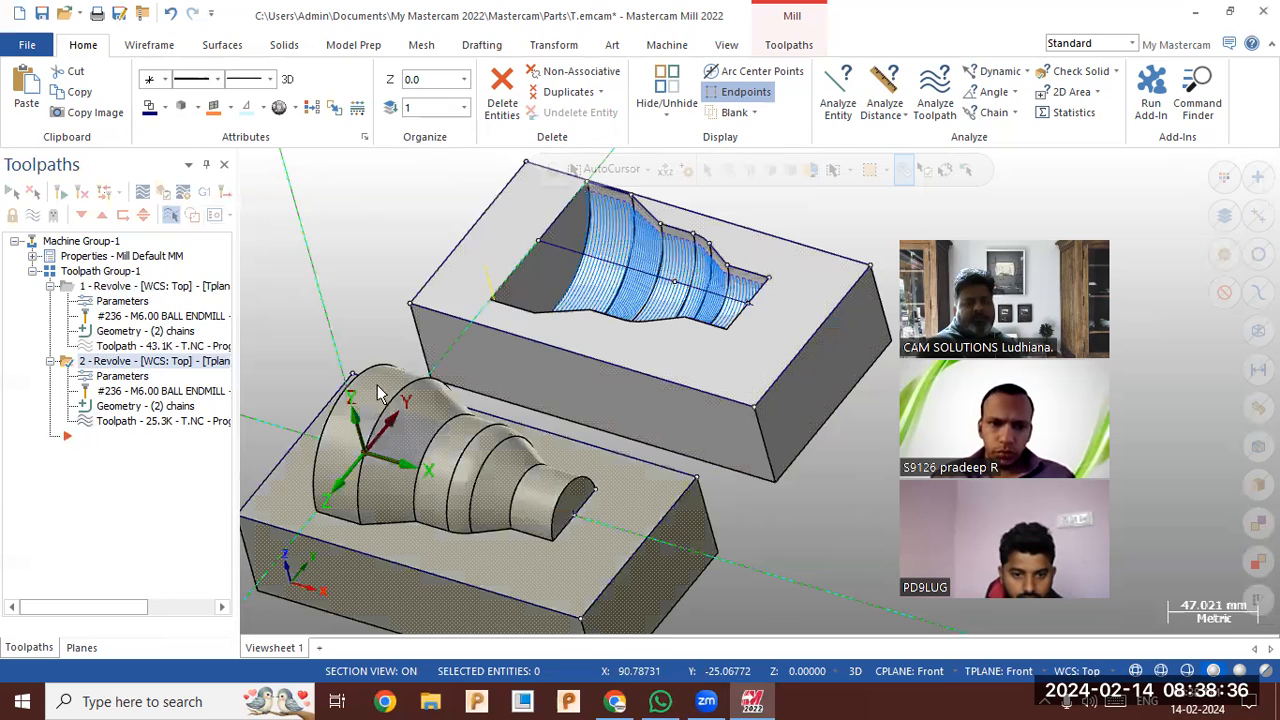
- Inspect the second Revolve toolpath on the cavity in a 3D view and play its backplot
mouse_move(339, 433)
middle_down()
mouse_move(400, 459)
mouse_move(380, 452)
middle_up()
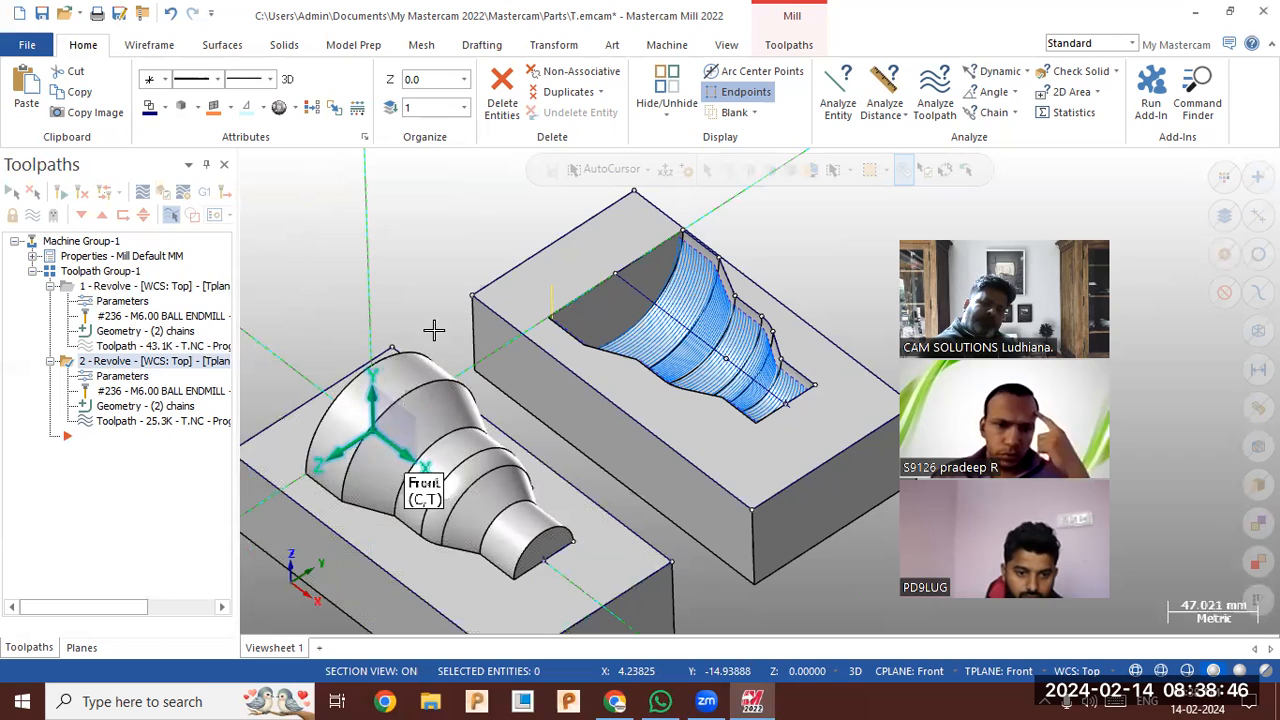
scroll(436, 336, down, 1)
scroll(424, 362, down, 1)
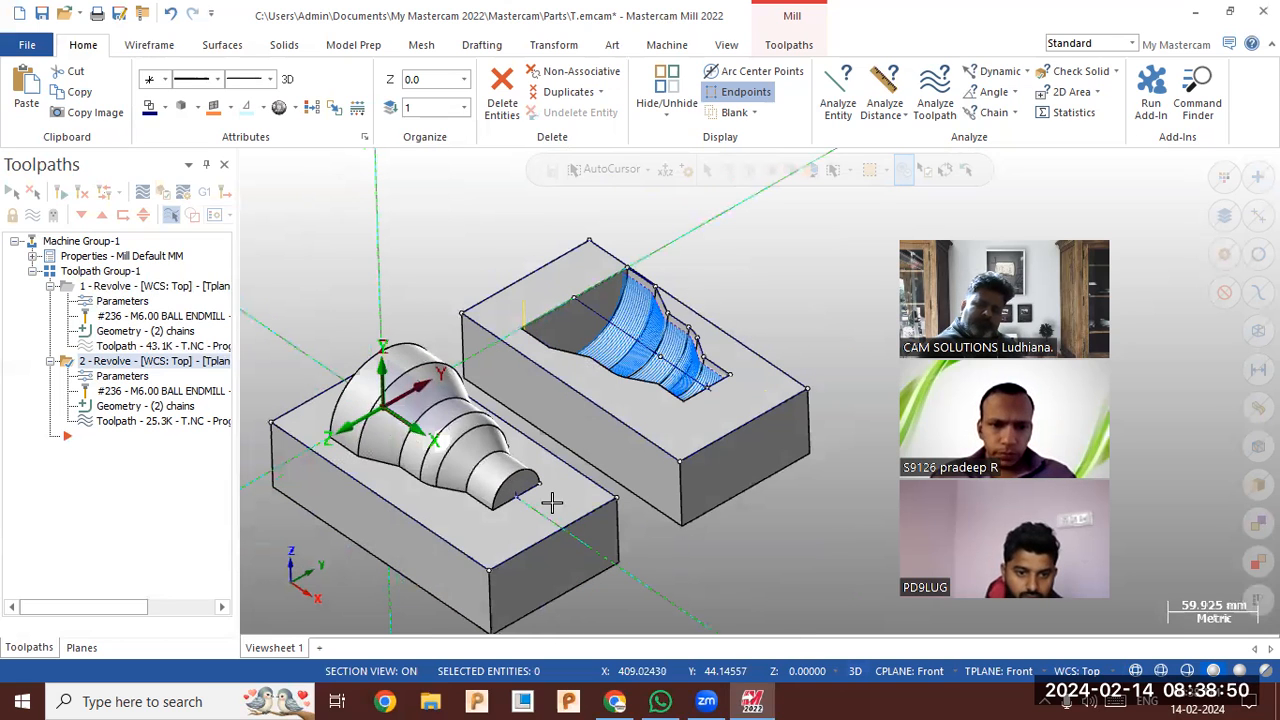
scroll(408, 460, up, 1)
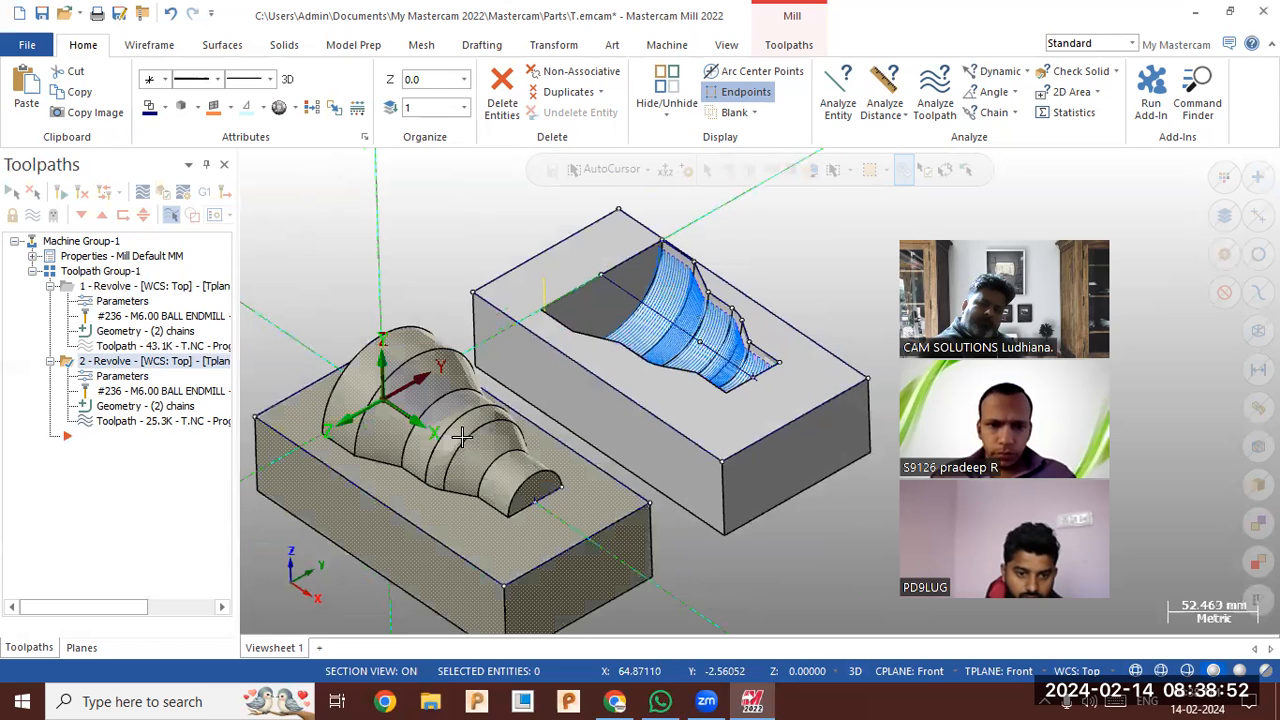
scroll(460, 437, down, 1)
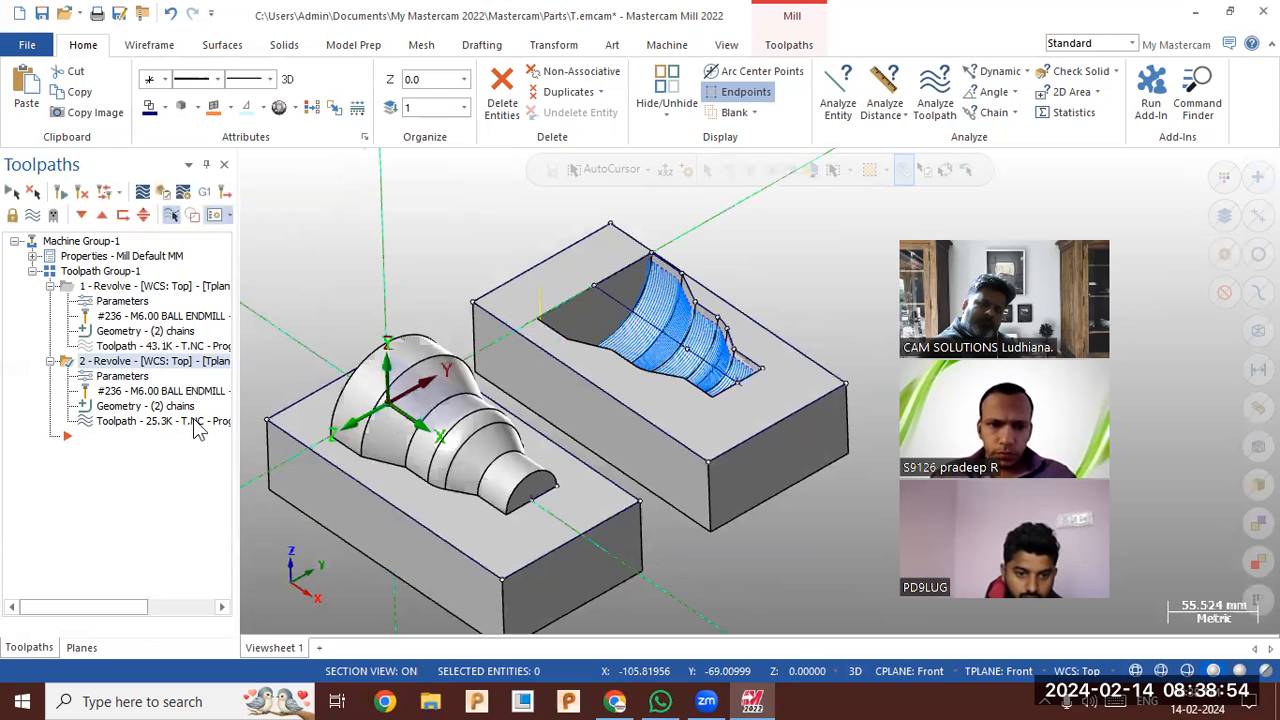
click(197, 428)
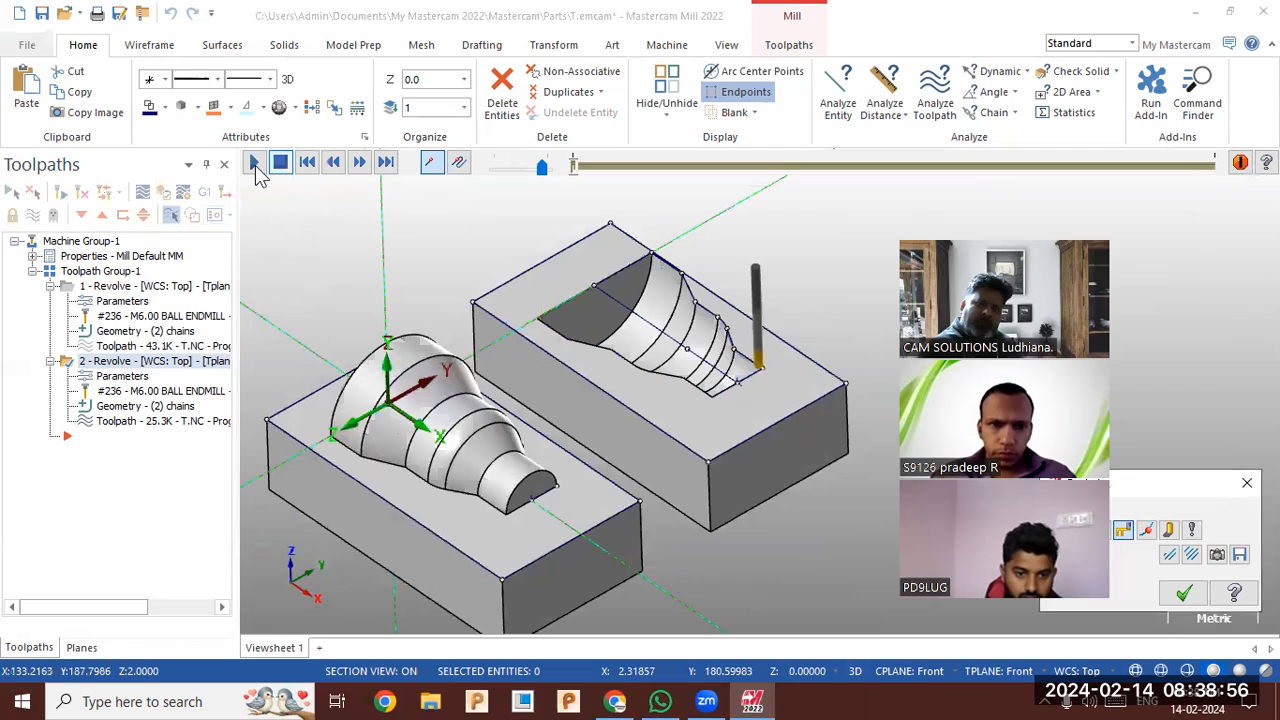
click(255, 166)
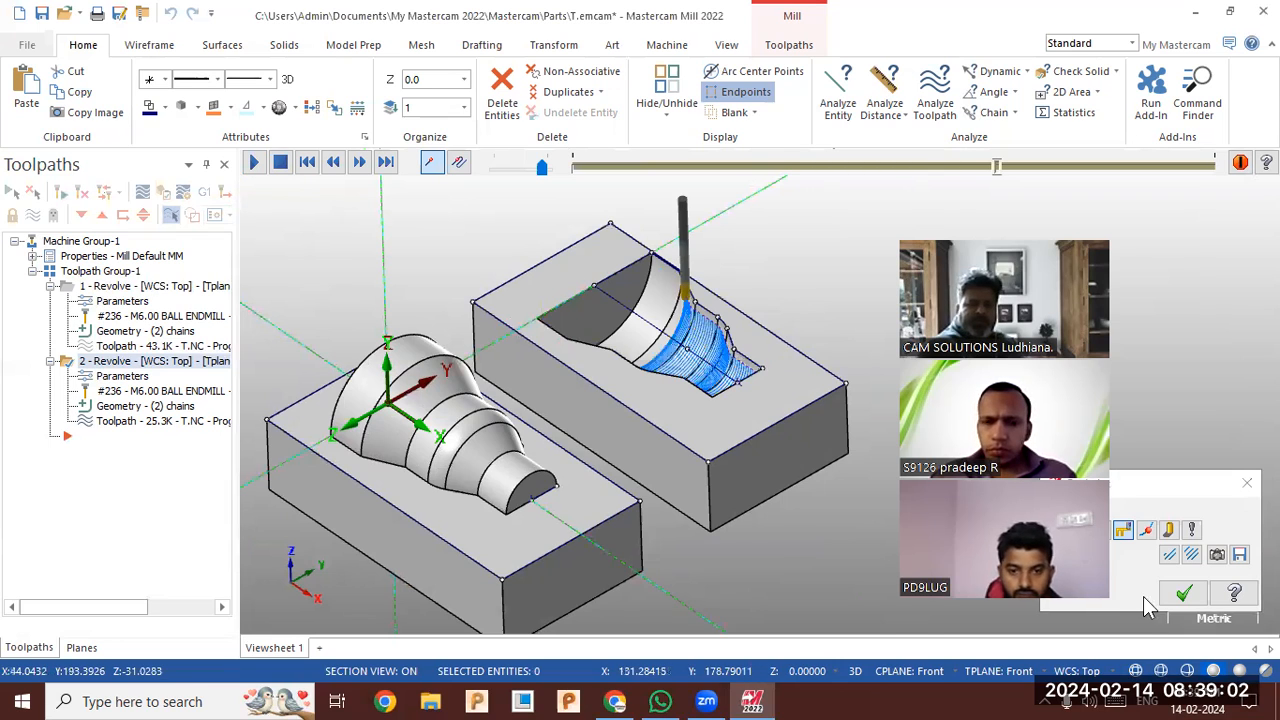
- Post-process both Revolve toolpaths to an NC file named 56, replacing the existing file
click(205, 195)
click(204, 192)
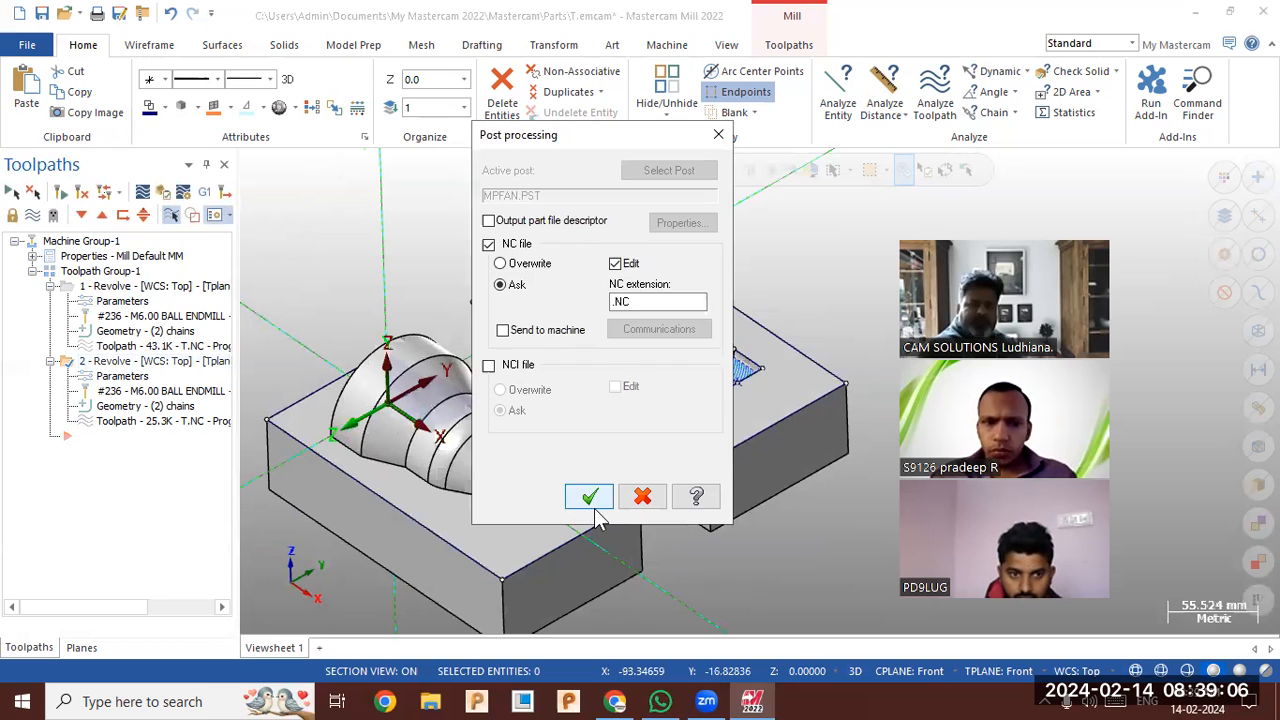
click(594, 506)
click(641, 392)
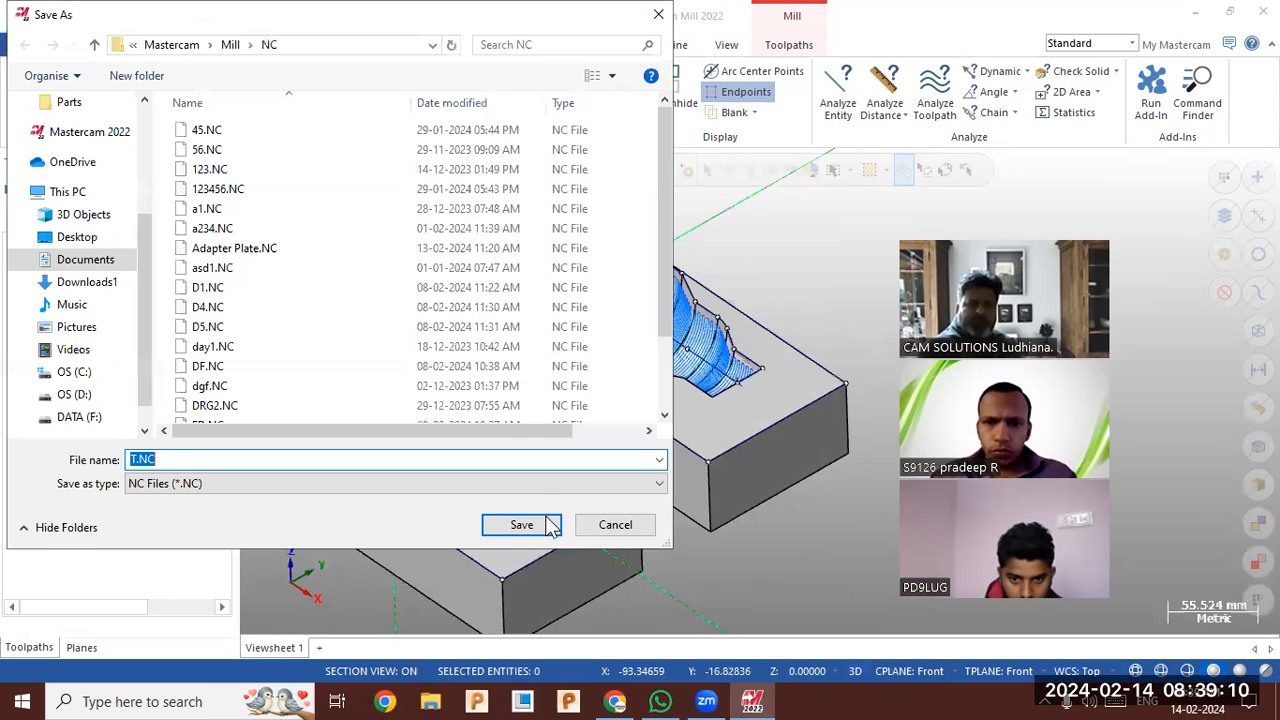
text(56)
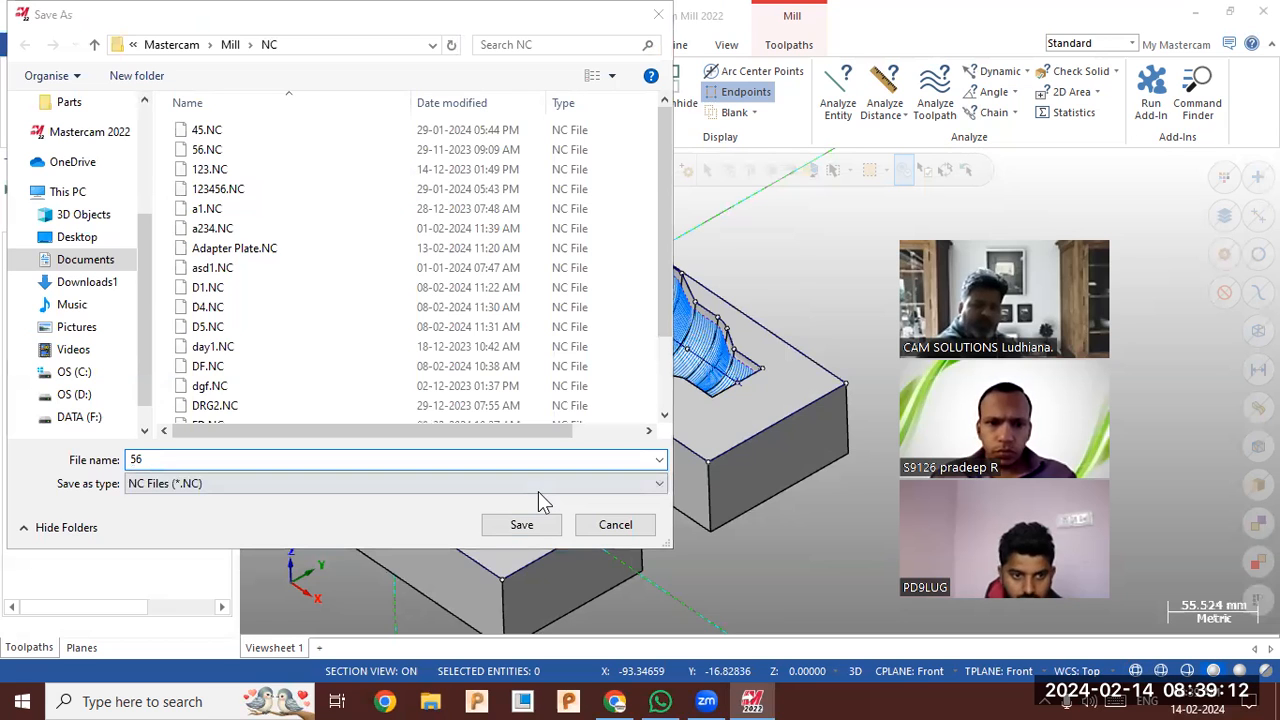
key(Return)
click(708, 353)
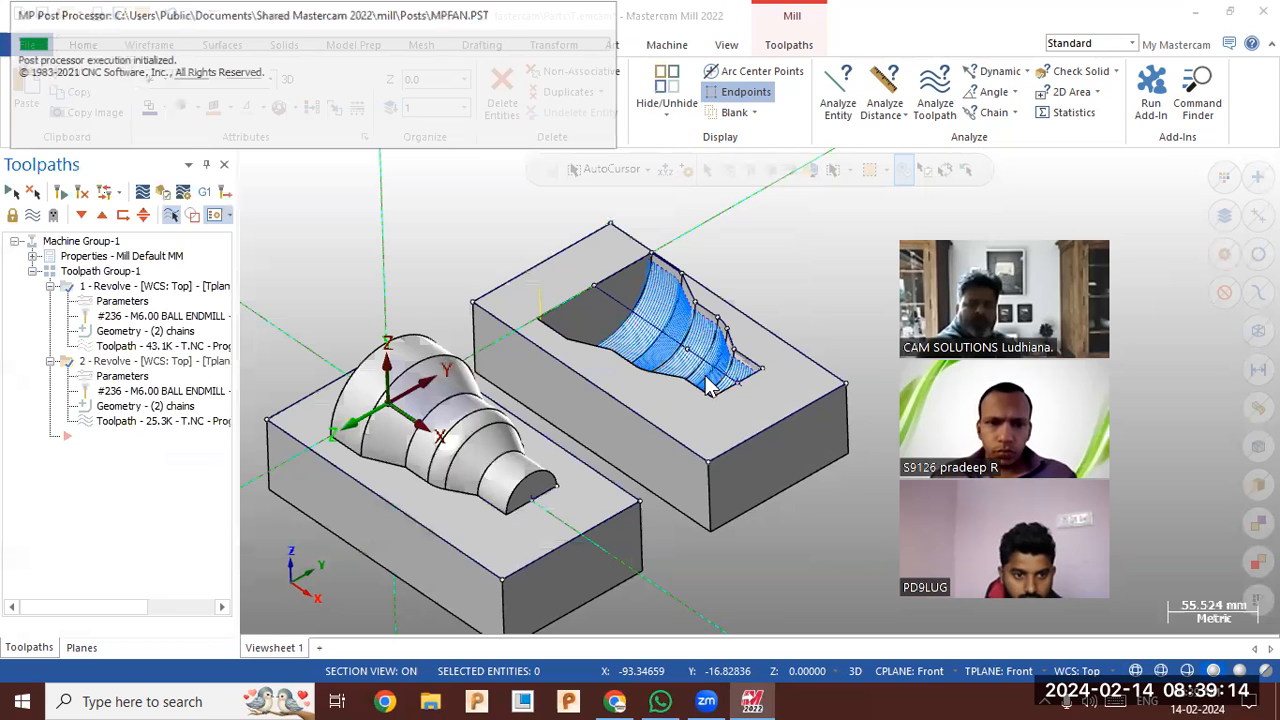
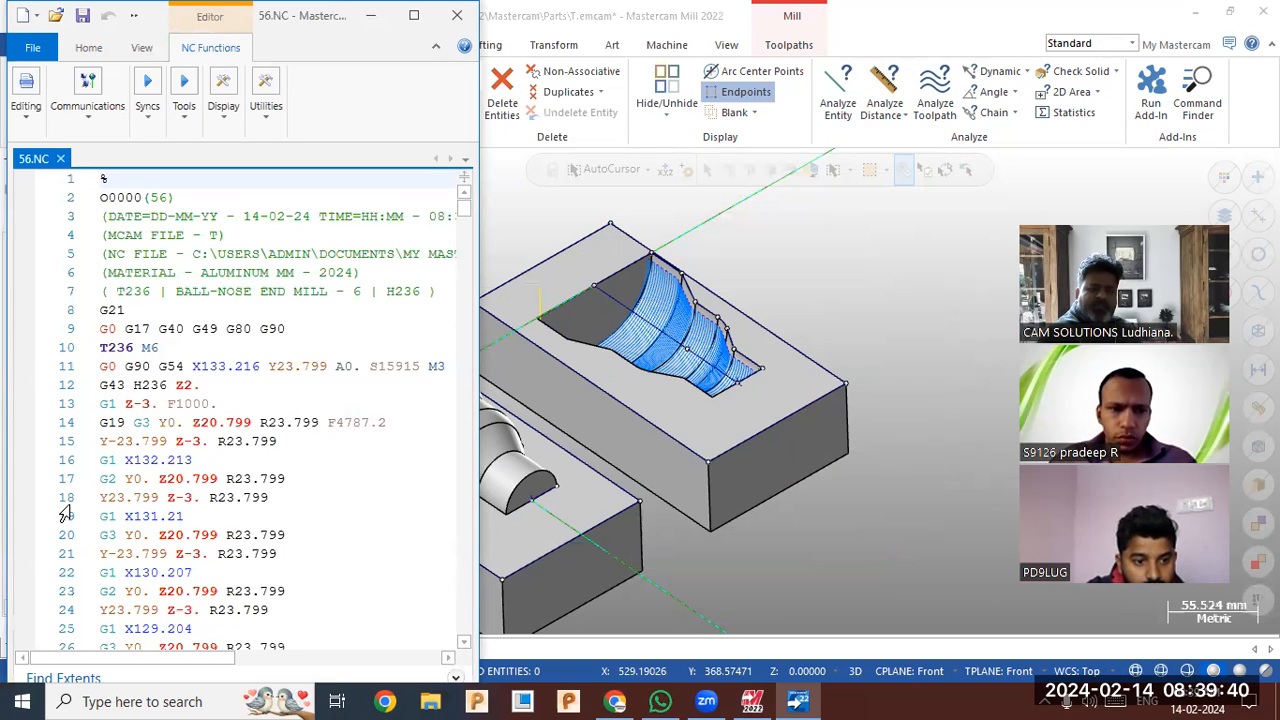
- Look through the posted NC code and add the block number n1 before the G0 G17 G40 line
scroll(147, 485, down, 6)
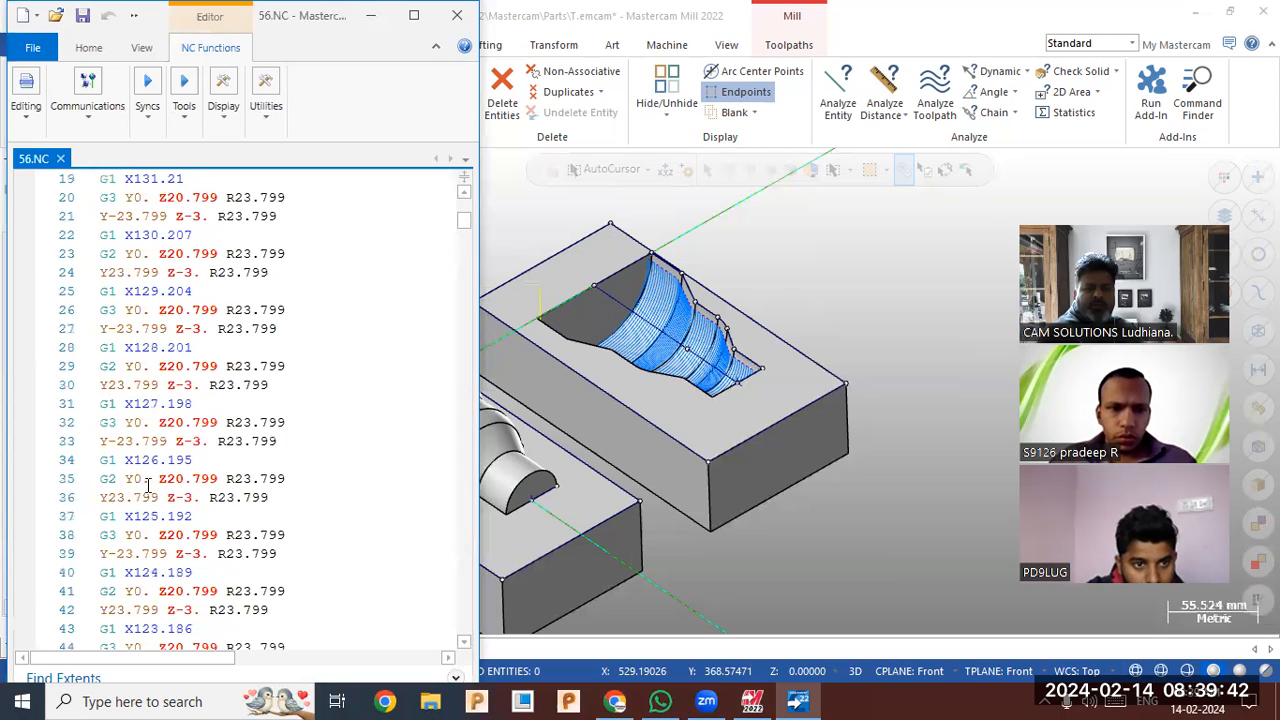
drag(465, 238, 500, 178)
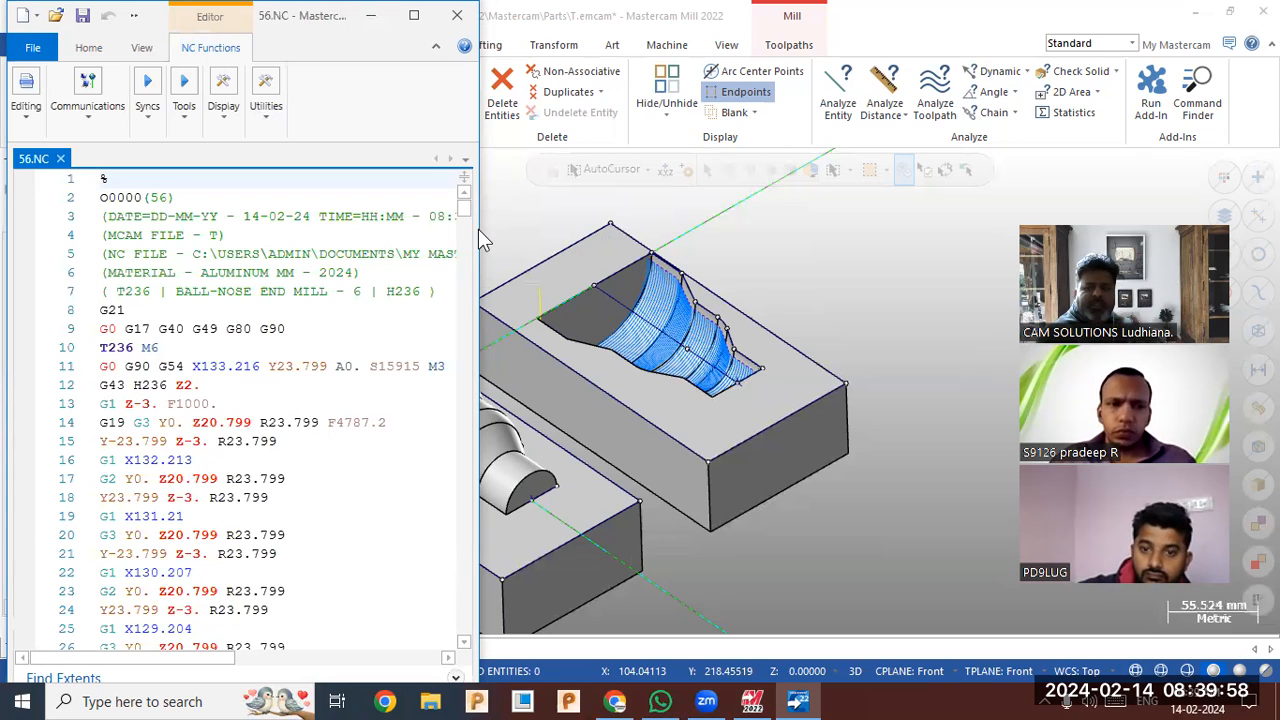
click(104, 327)
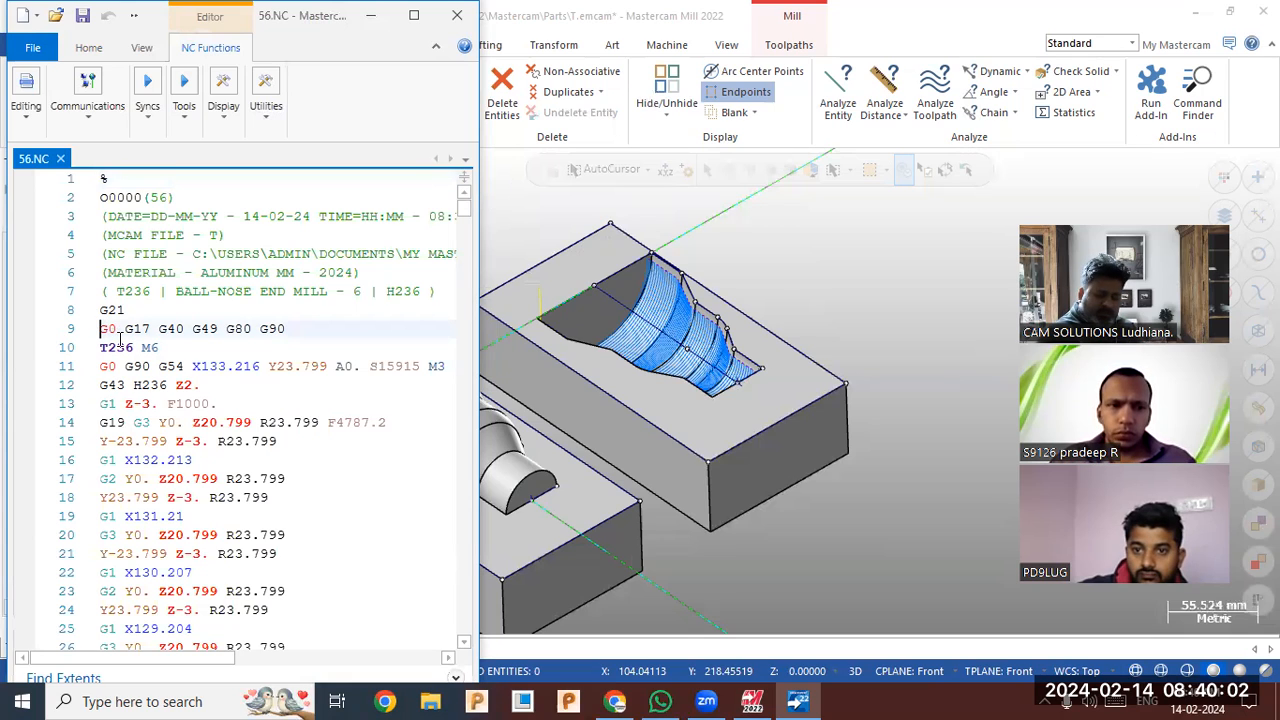
text(n1)
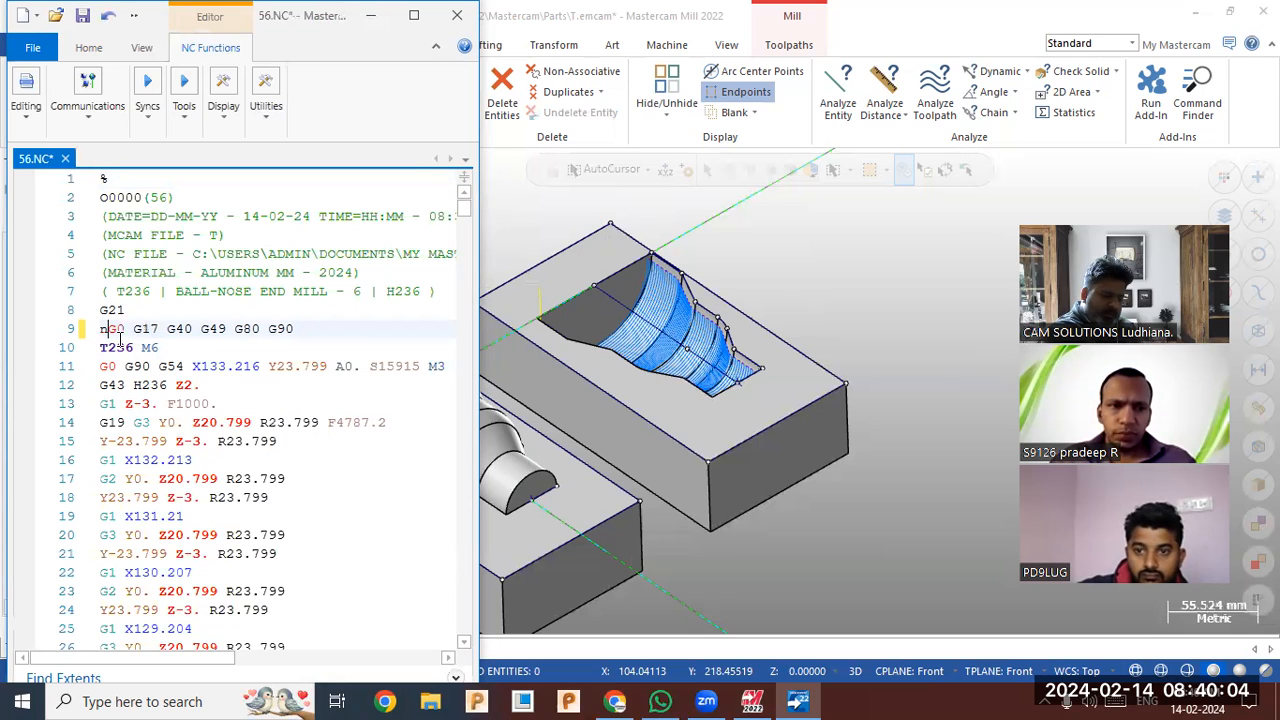
- Add the block number n2 before M30 at the end of the NC program and close the code editor
scroll(181, 371, down, 1)
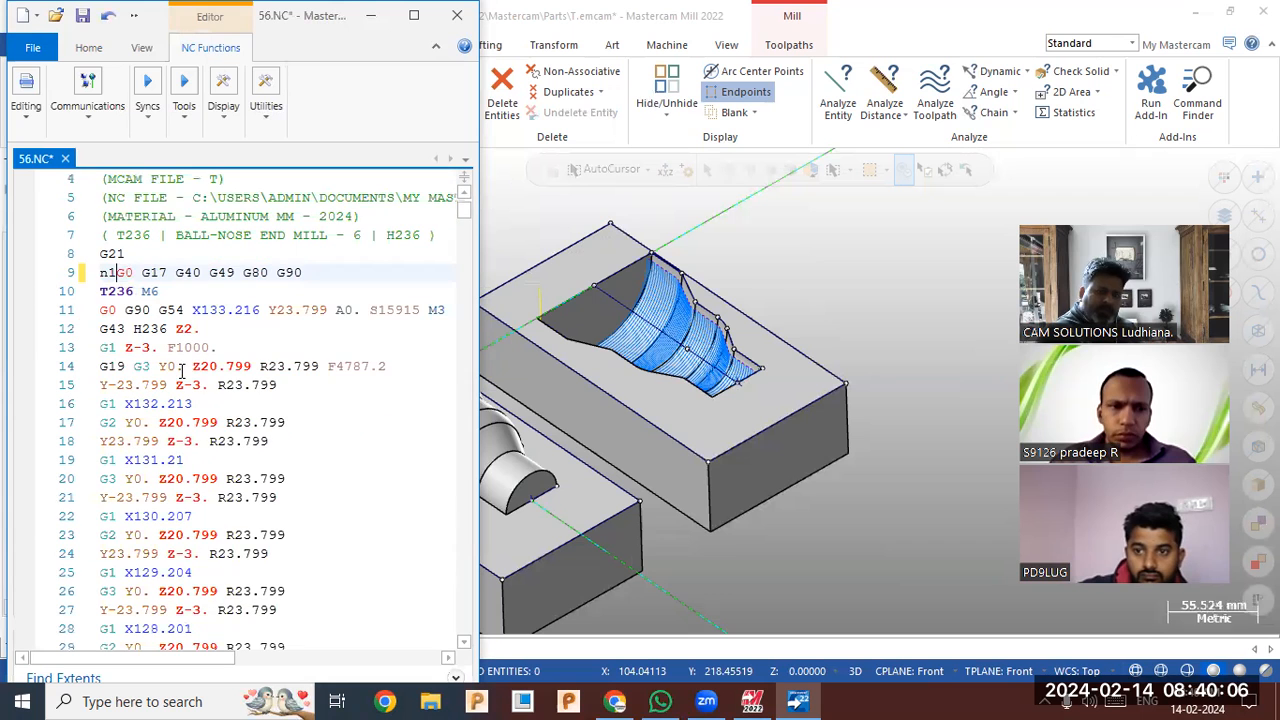
scroll(260, 380, down, 12)
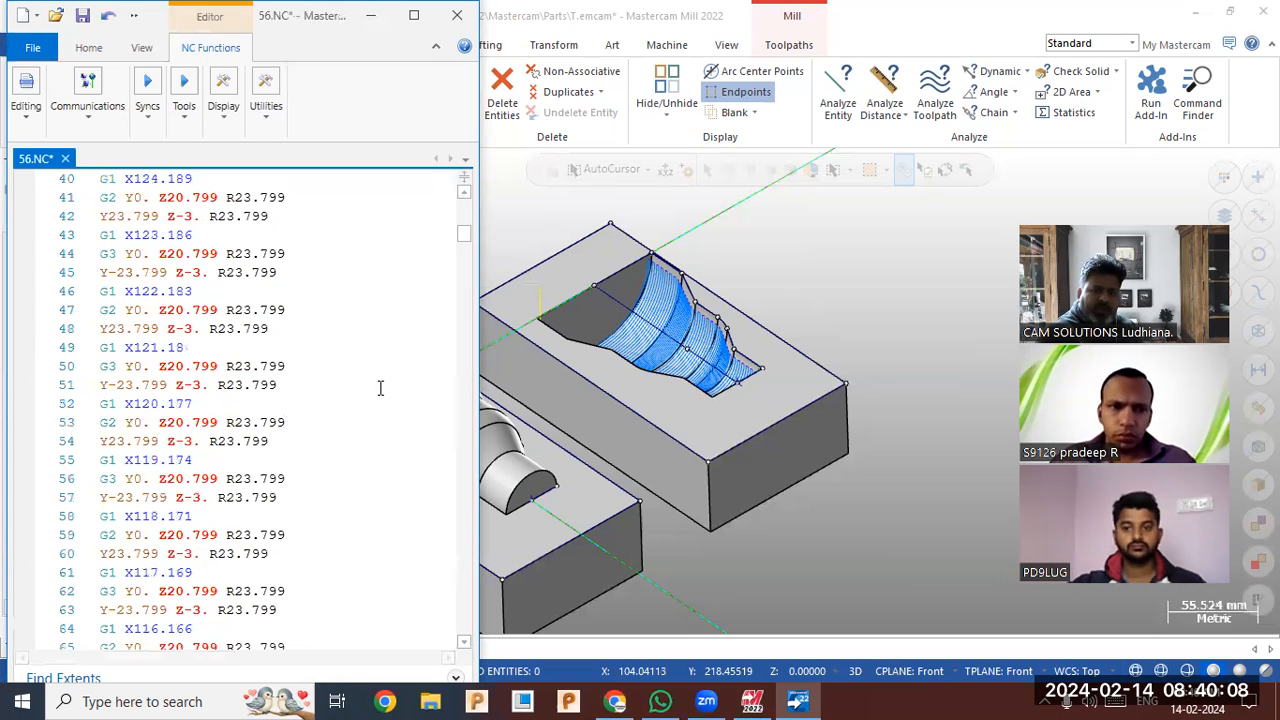
drag(462, 240, 463, 625)
click(104, 602)
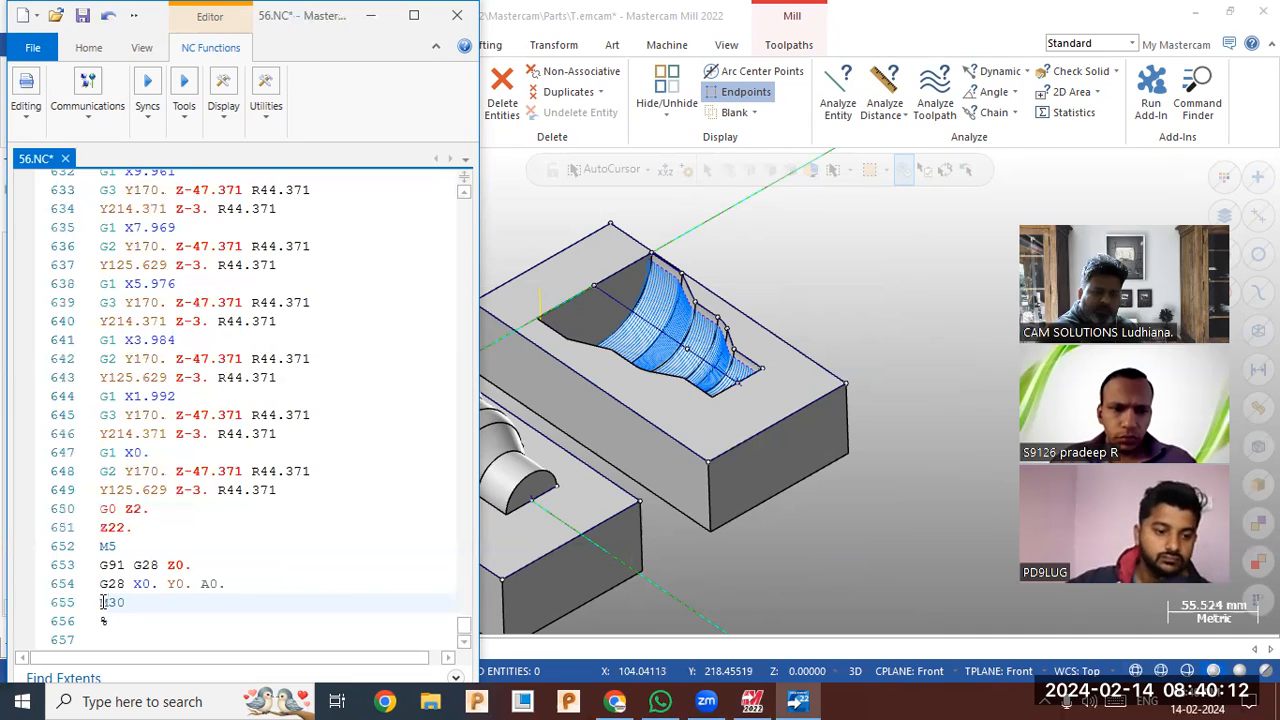
text(m2)
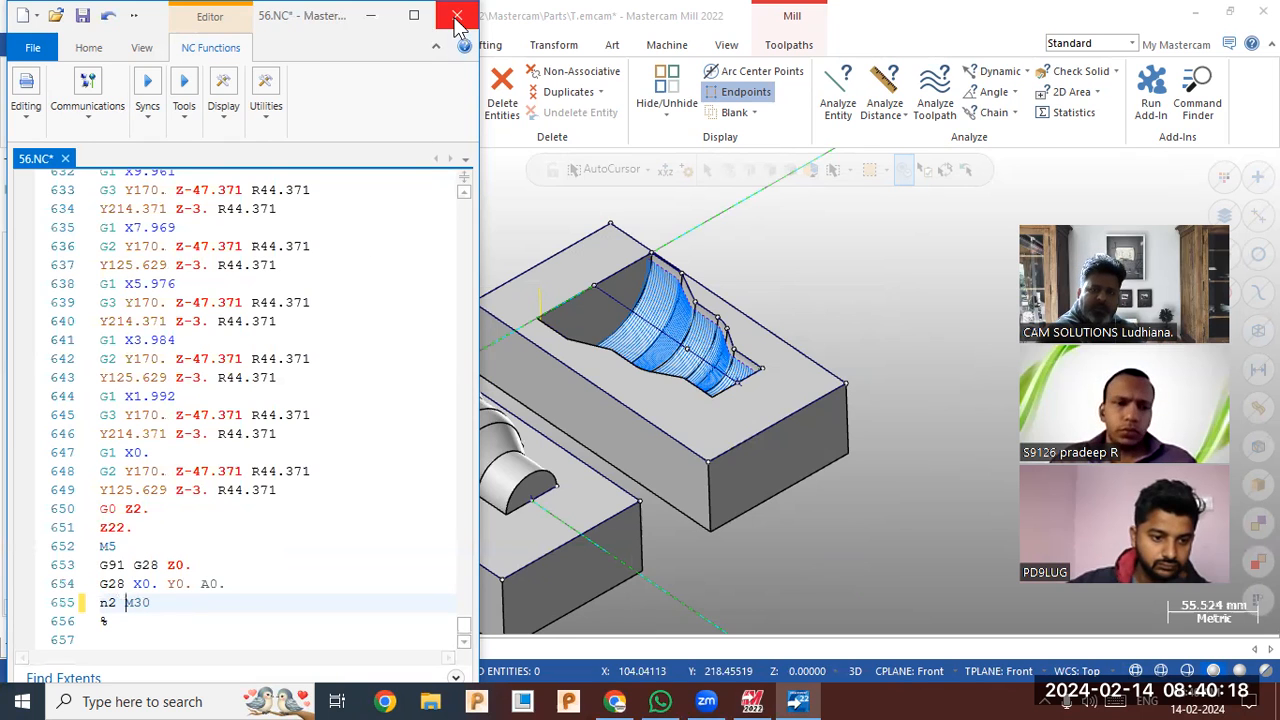
click(557, 349)
click(703, 416)
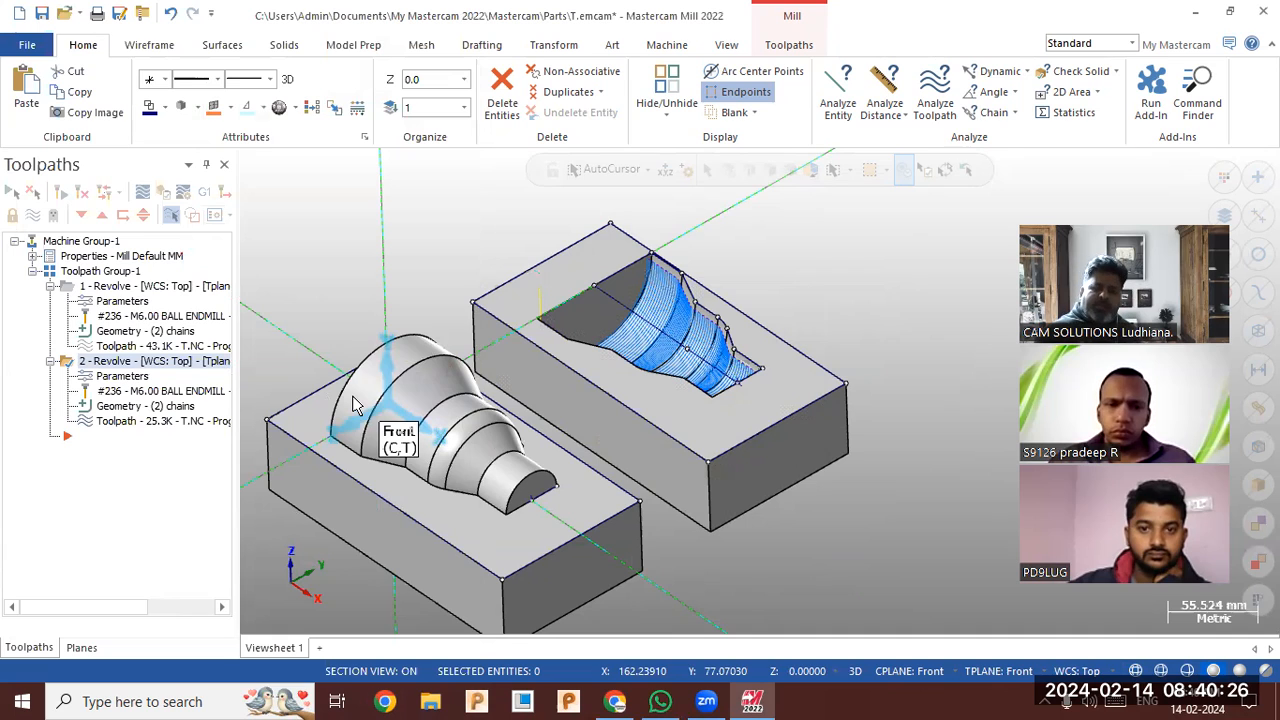
click(352, 404)
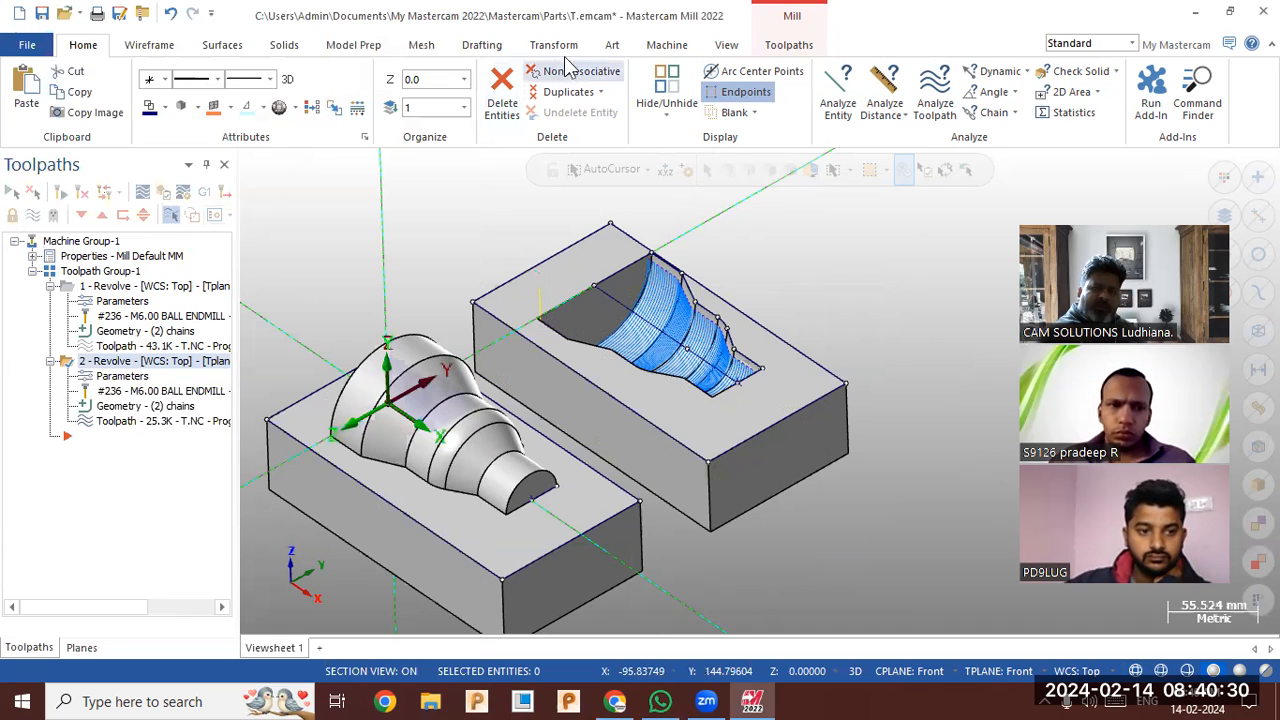
click(664, 48)
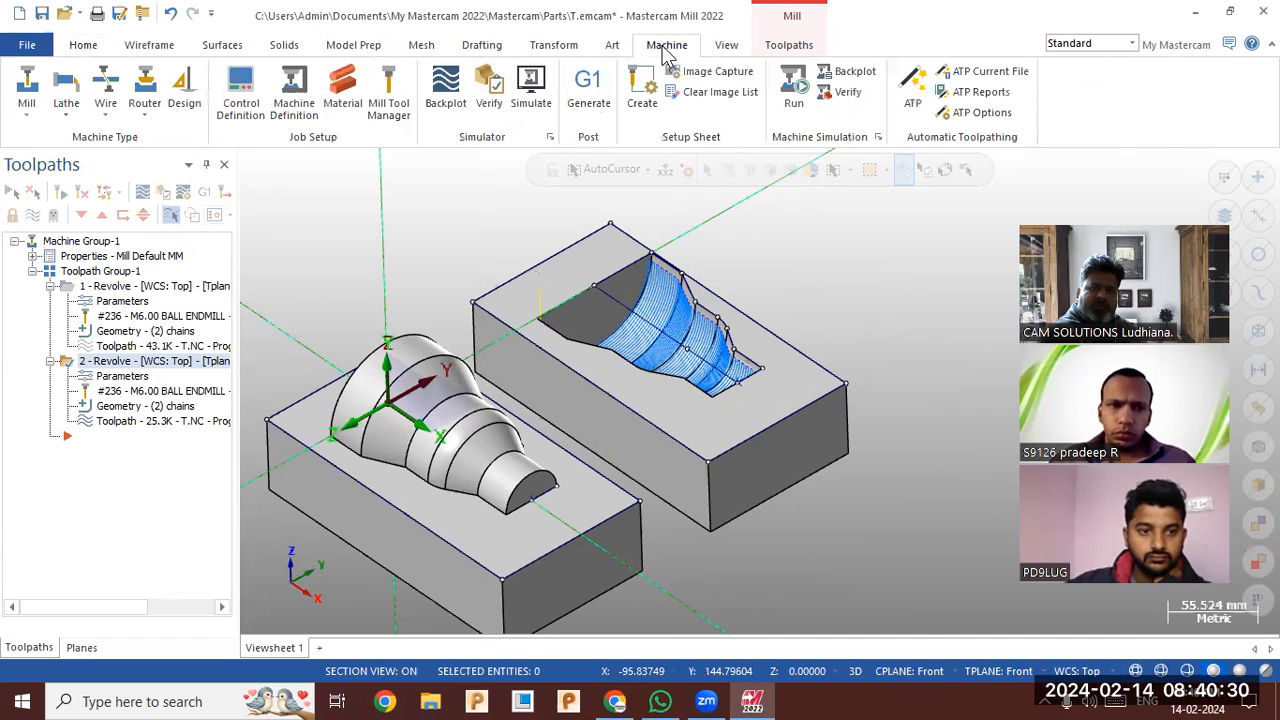
click(293, 112)
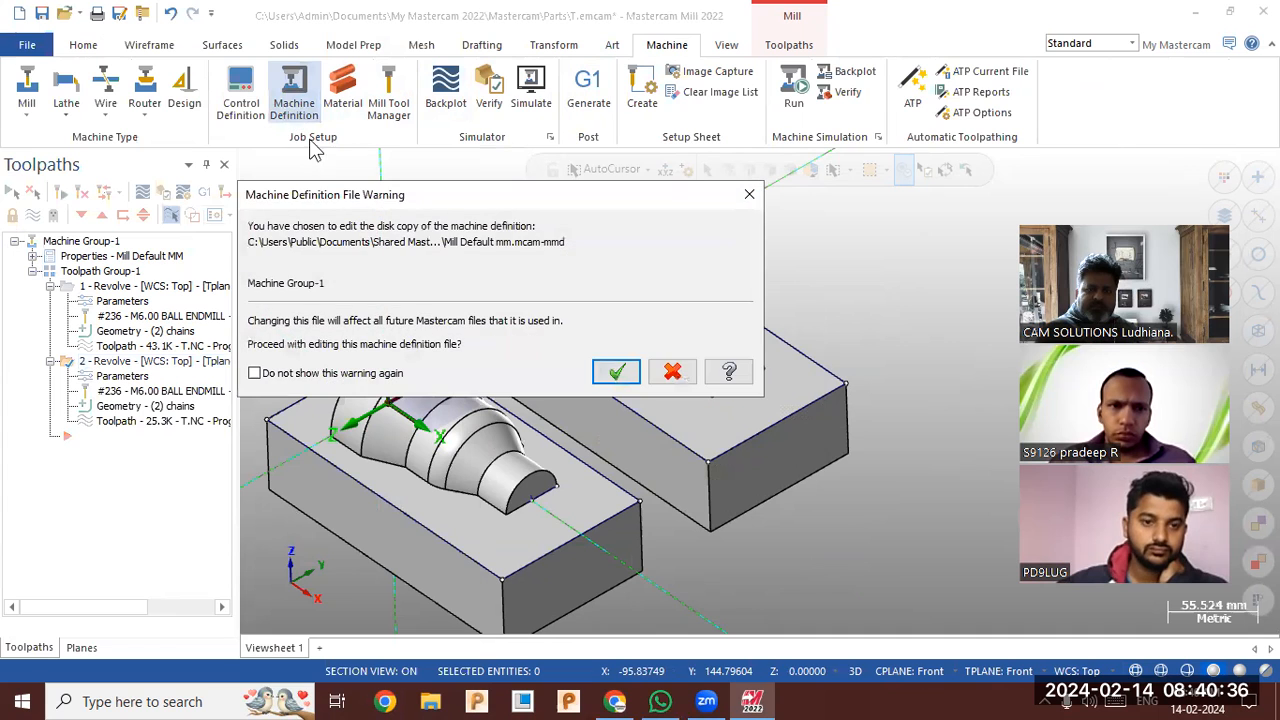
click(614, 374)
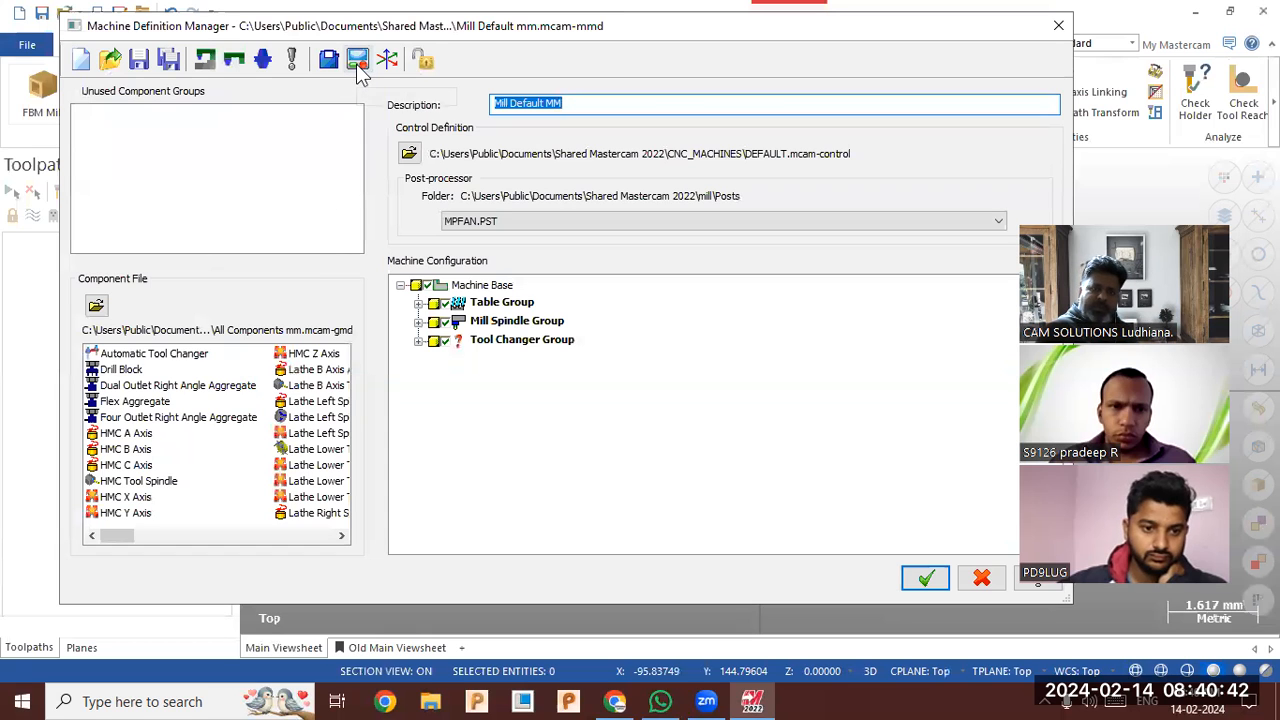
drag(447, 42, 567, 166)
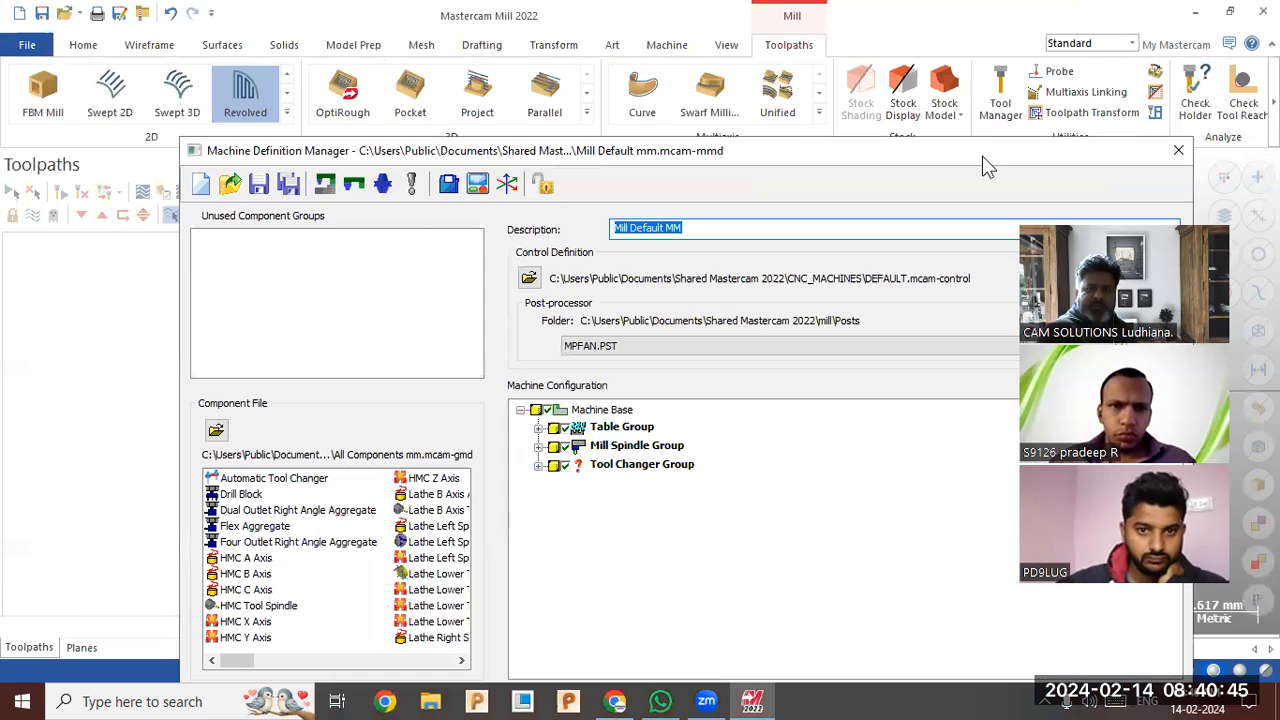
click(1178, 150)
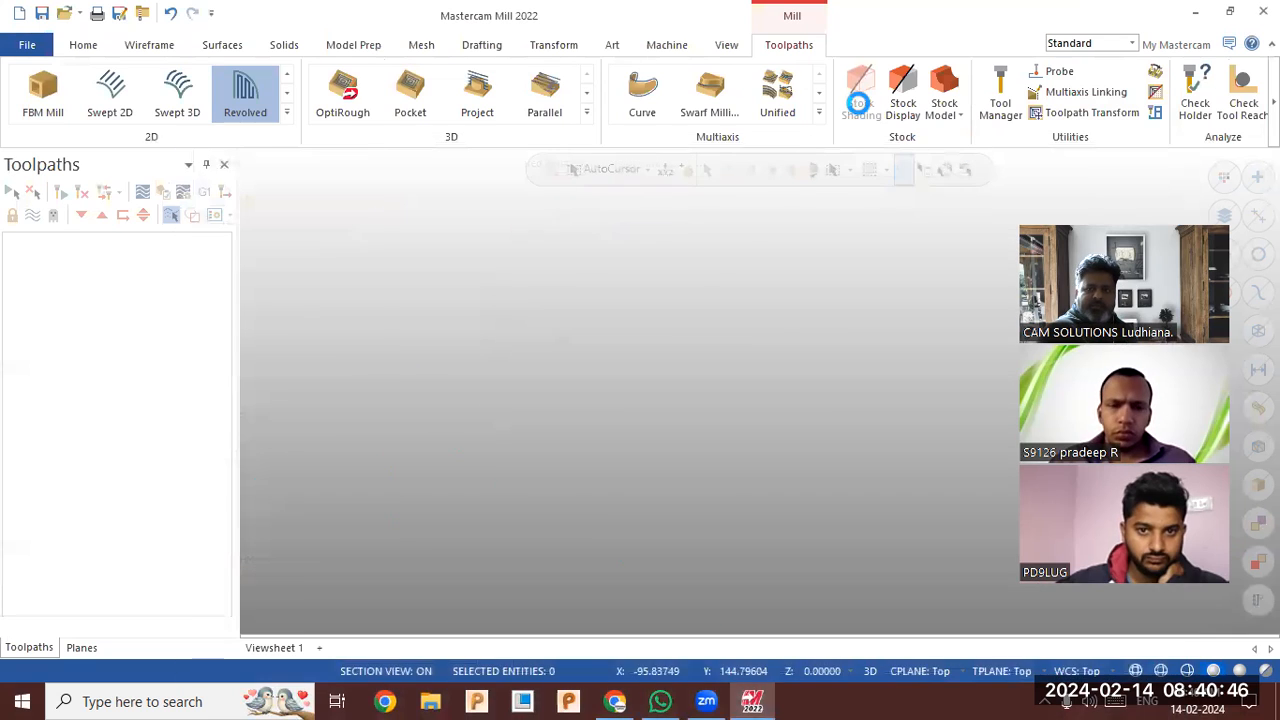
- Open the Mill NC Output settings in the control definition and enable output of sequence numbers without decimals
click(667, 48)
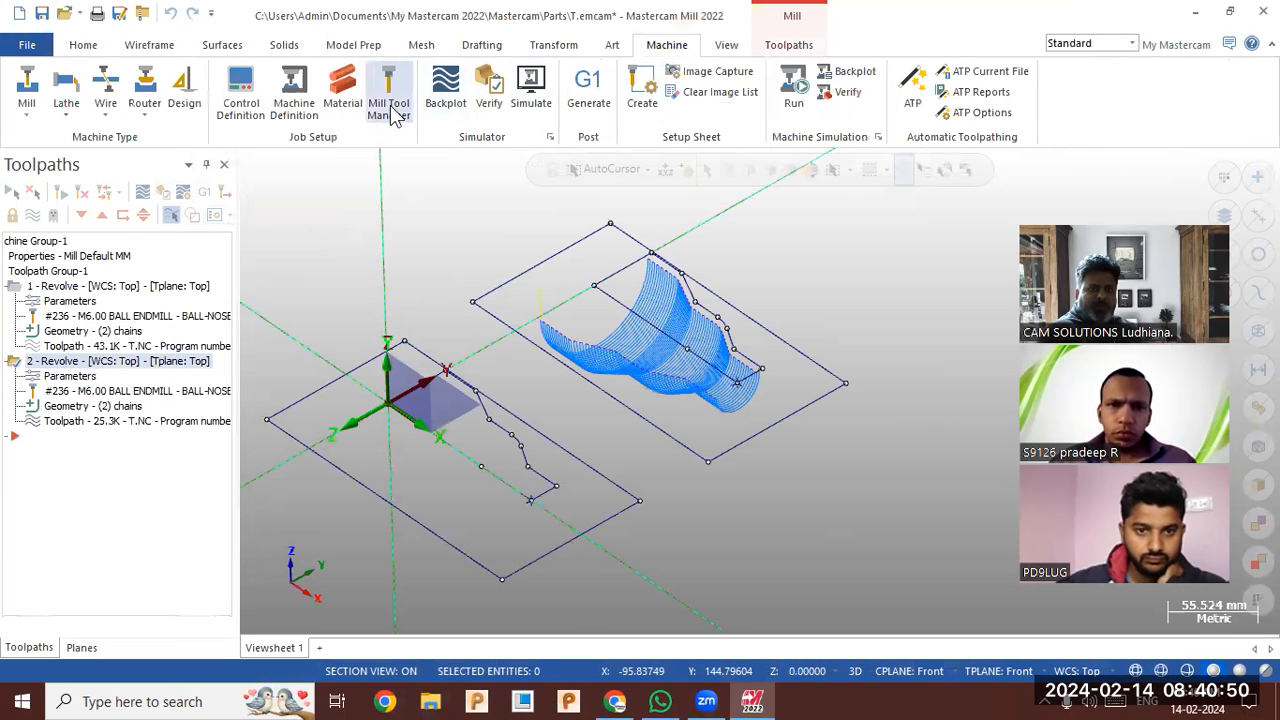
click(240, 110)
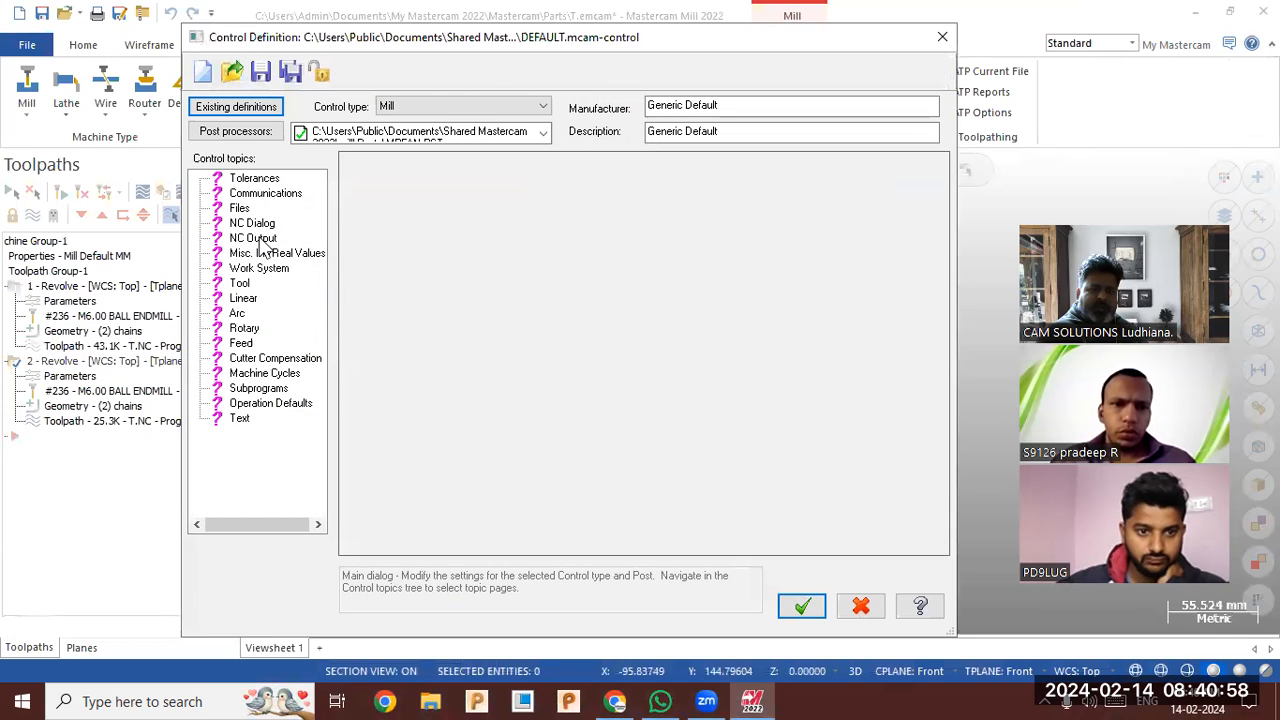
click(254, 240)
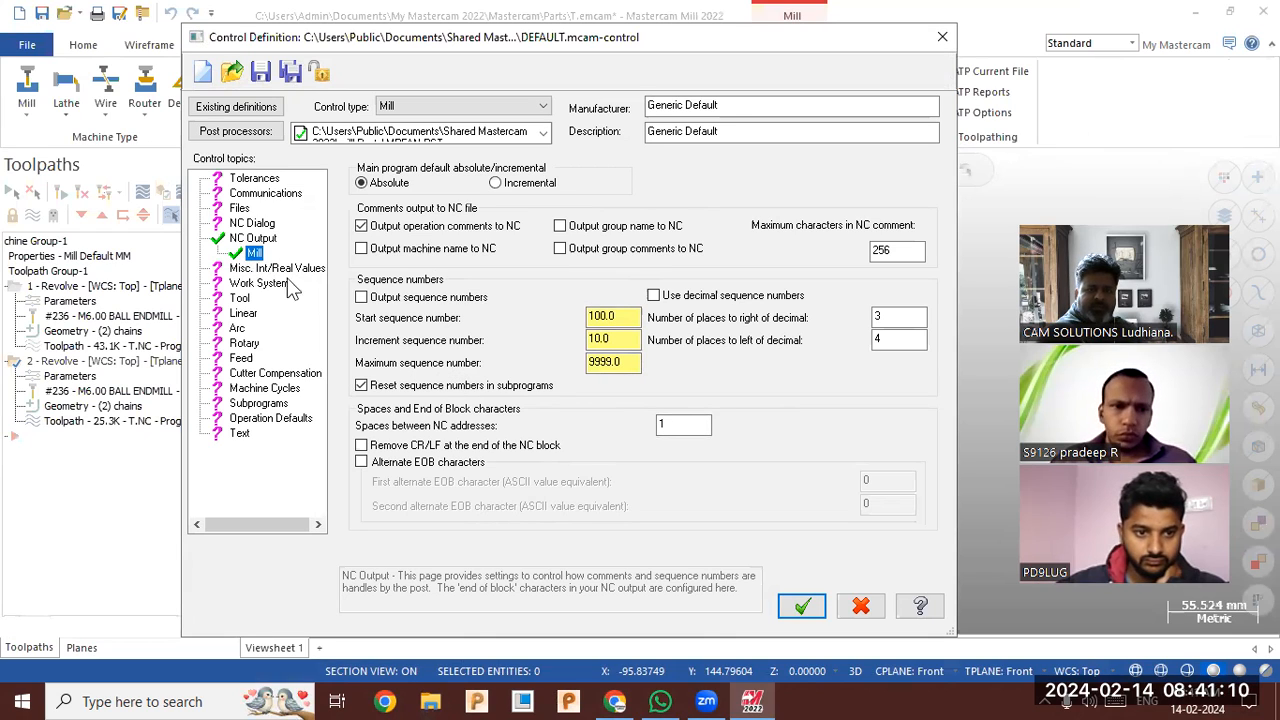
click(366, 297)
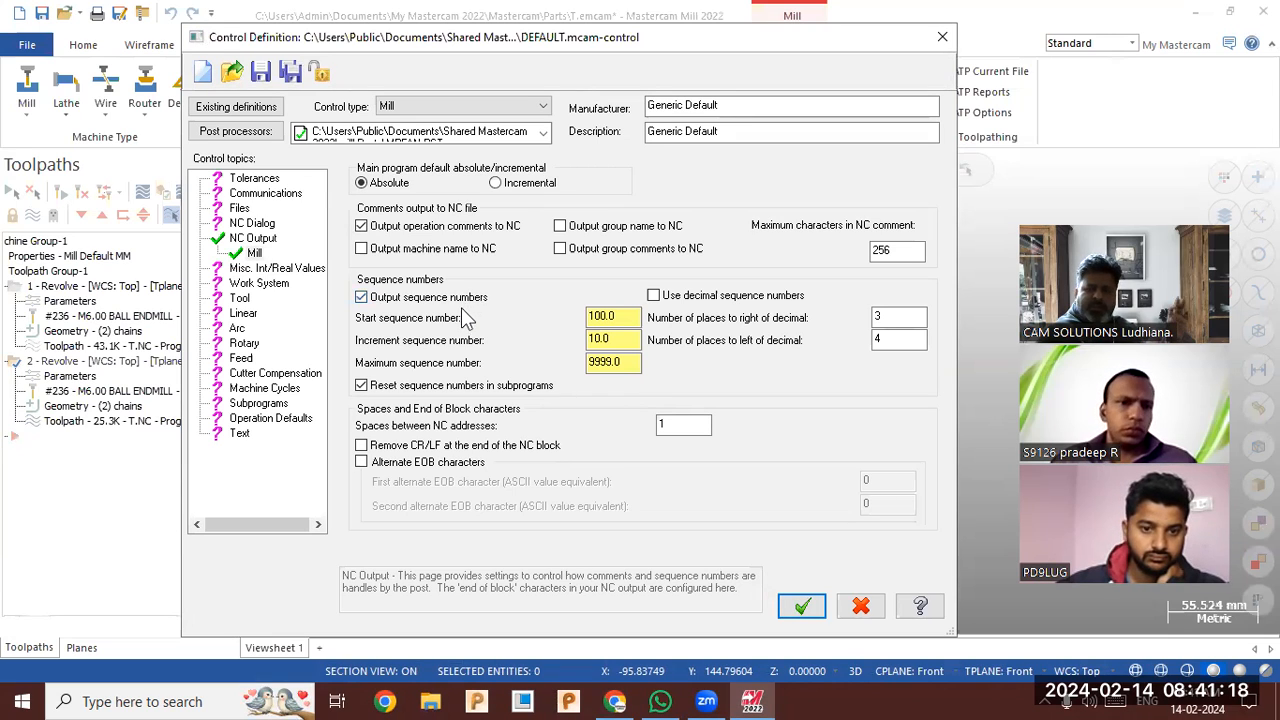
click(678, 298)
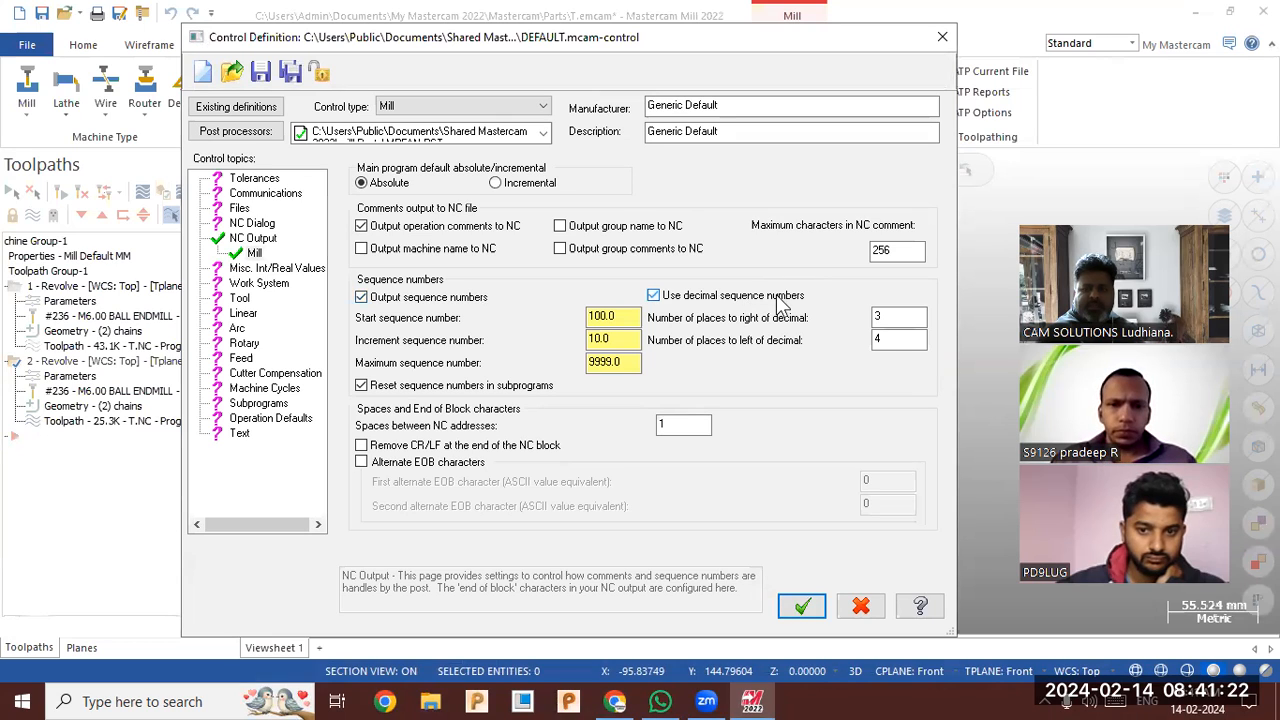
double_click(890, 316)
double_click(897, 341)
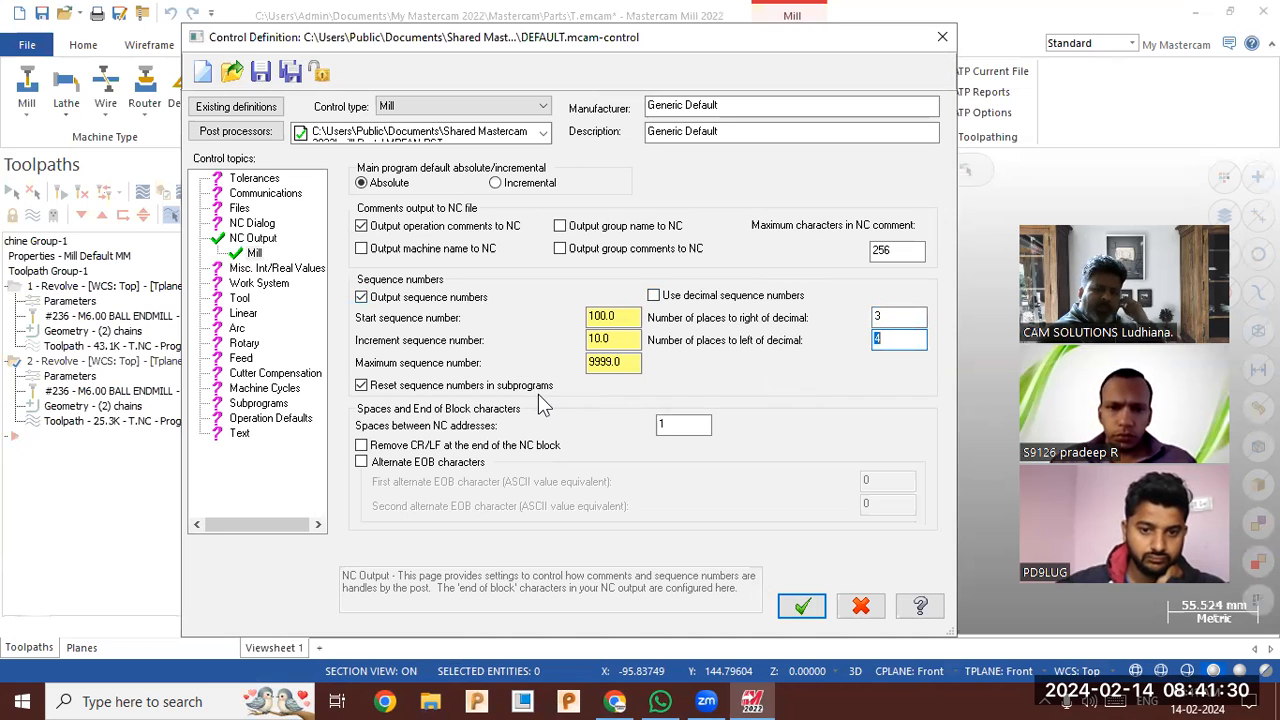
- Set the sequence number increment to 1 and the start sequence number to 1, and save the control definition
double_click(620, 338)
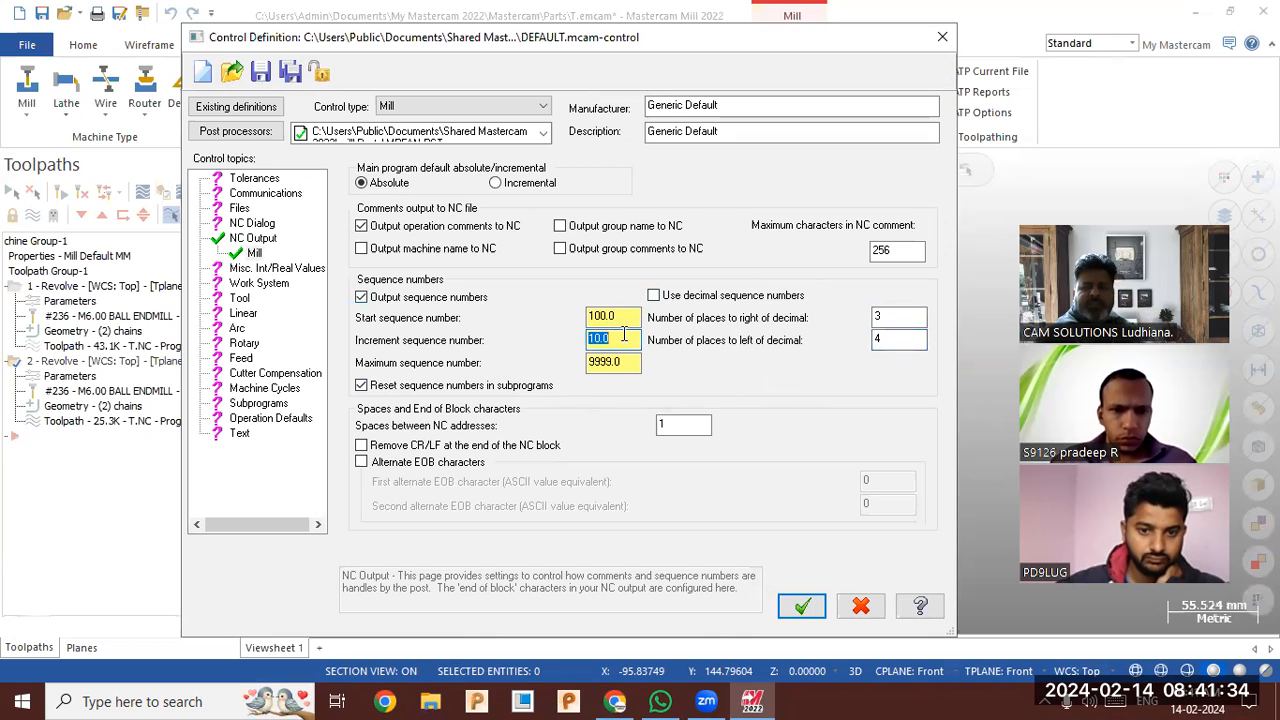
text(1)
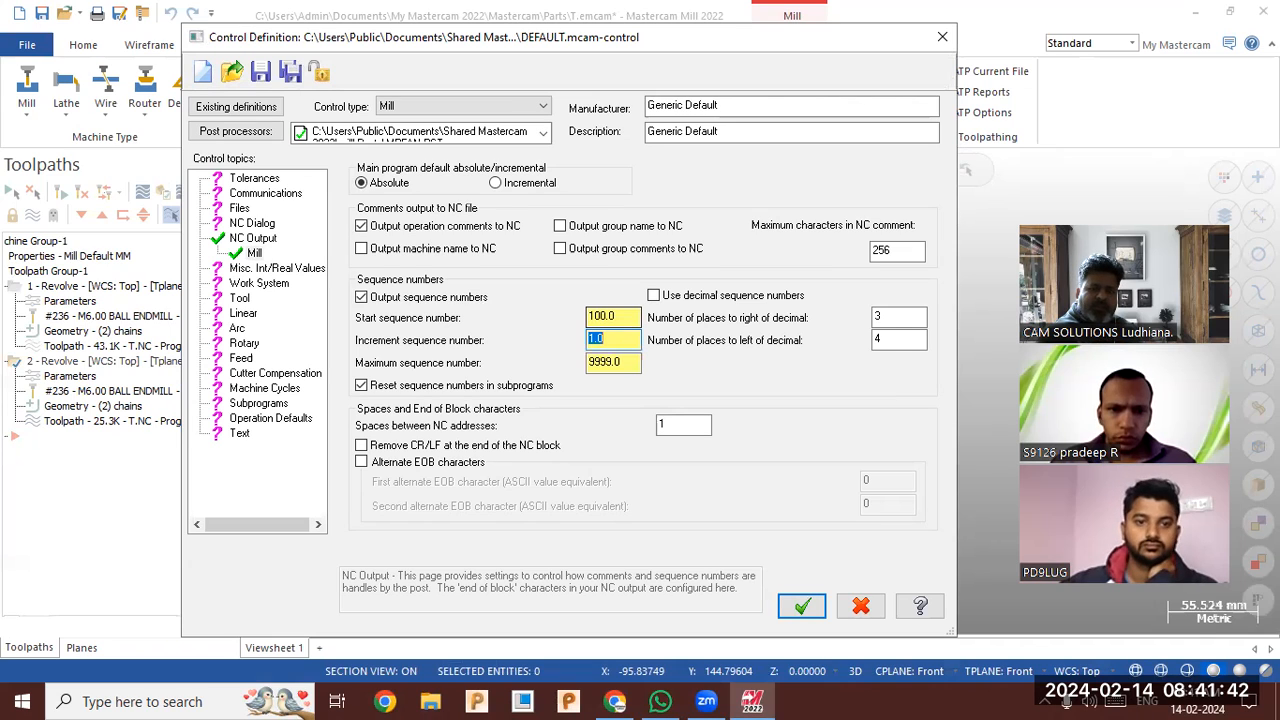
click(615, 361)
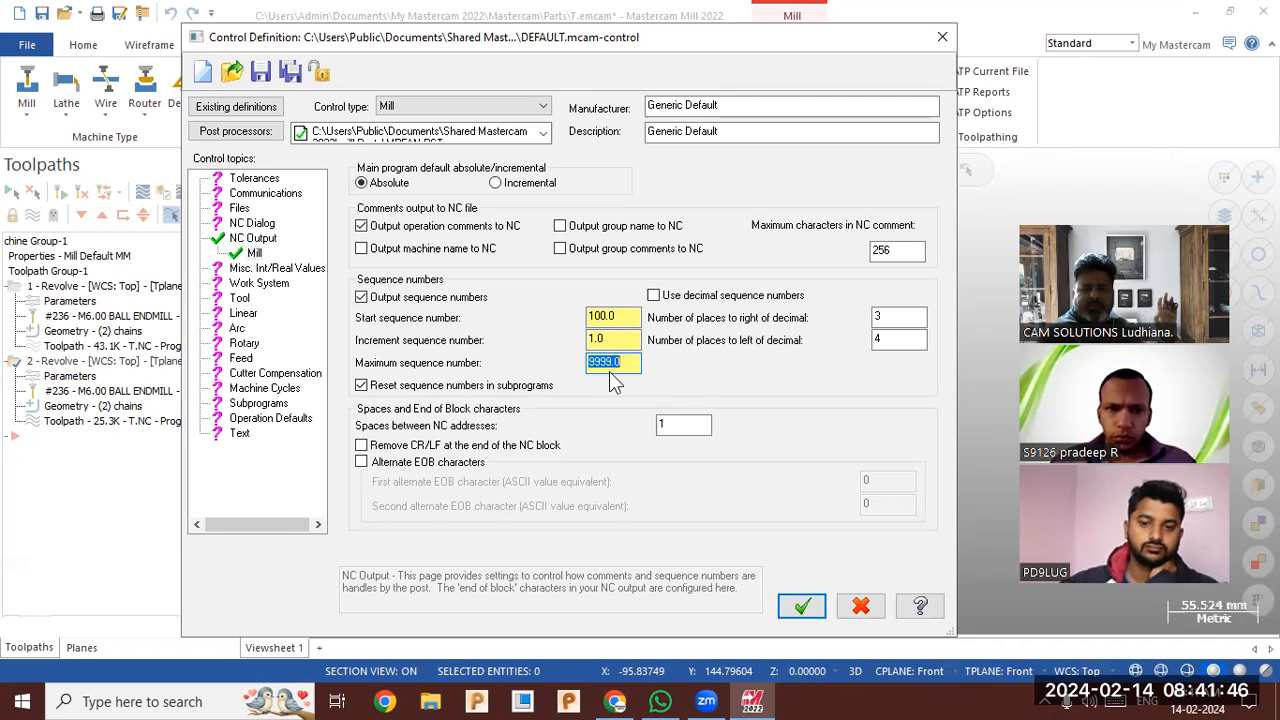
click(612, 318)
text(1)
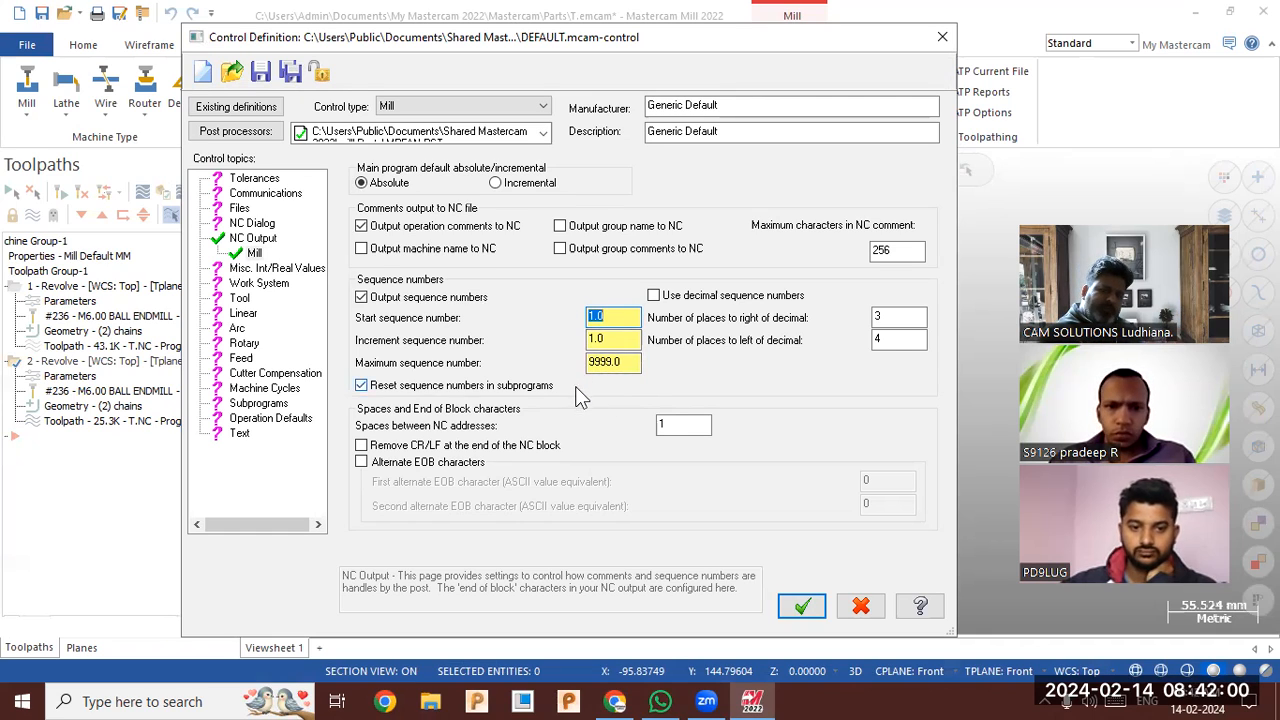
click(805, 610)
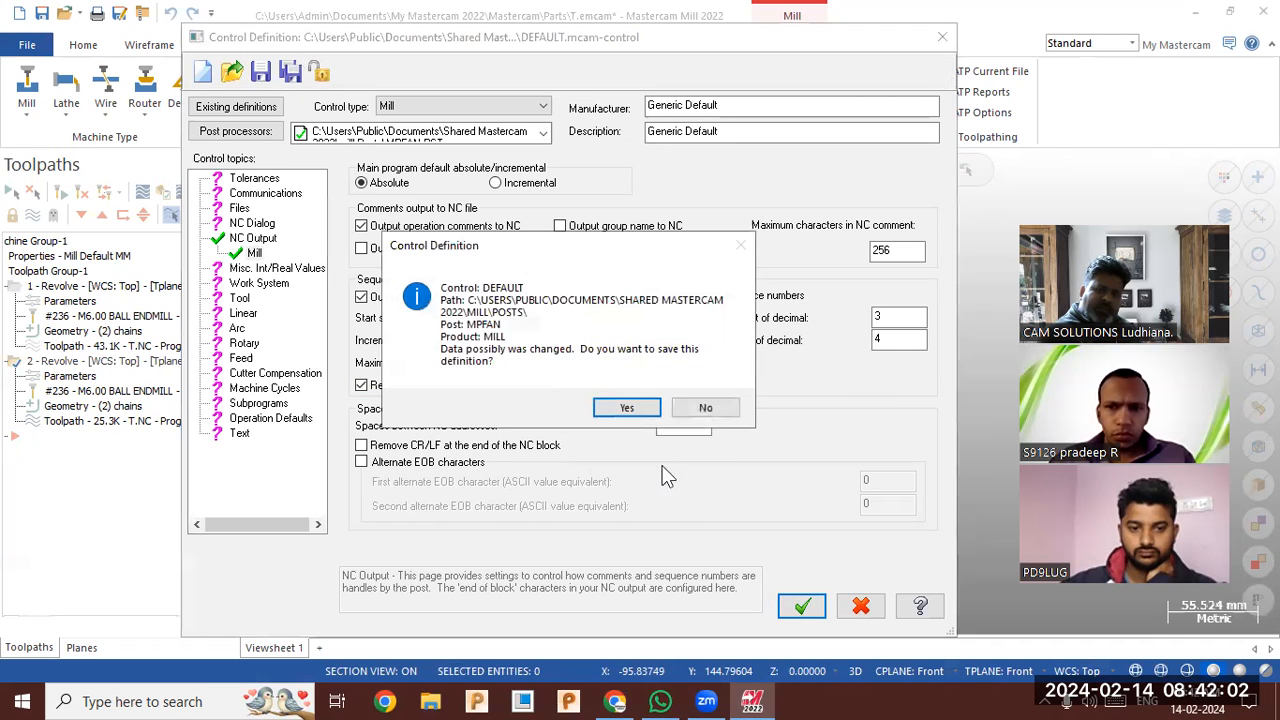
click(637, 414)
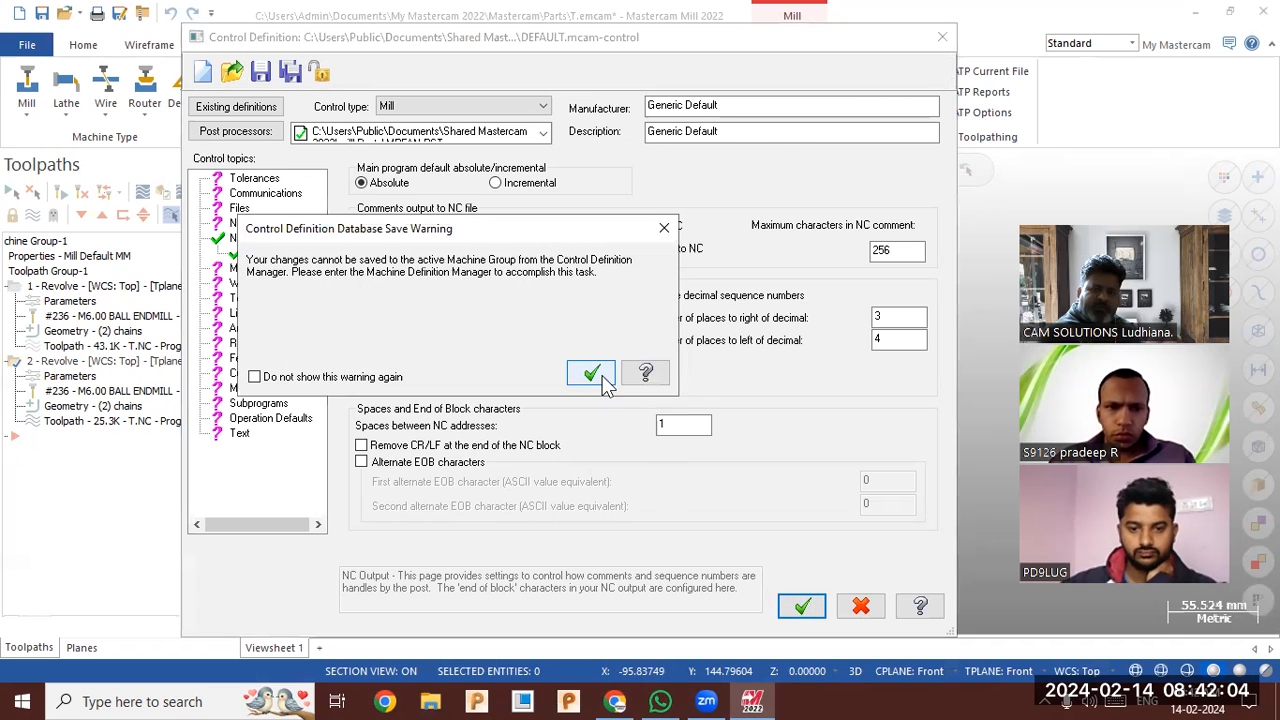
click(667, 371)
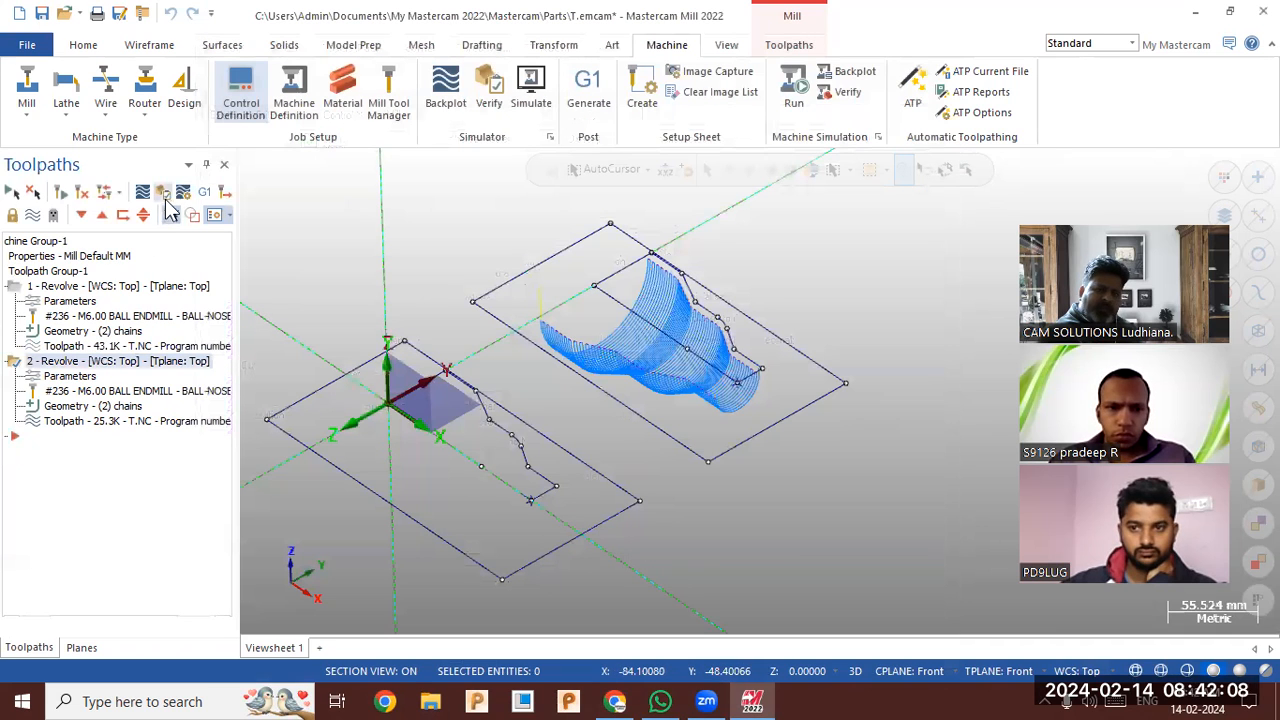
- Post-process all the Revolve operations to a new NC file named 565
click(204, 194)
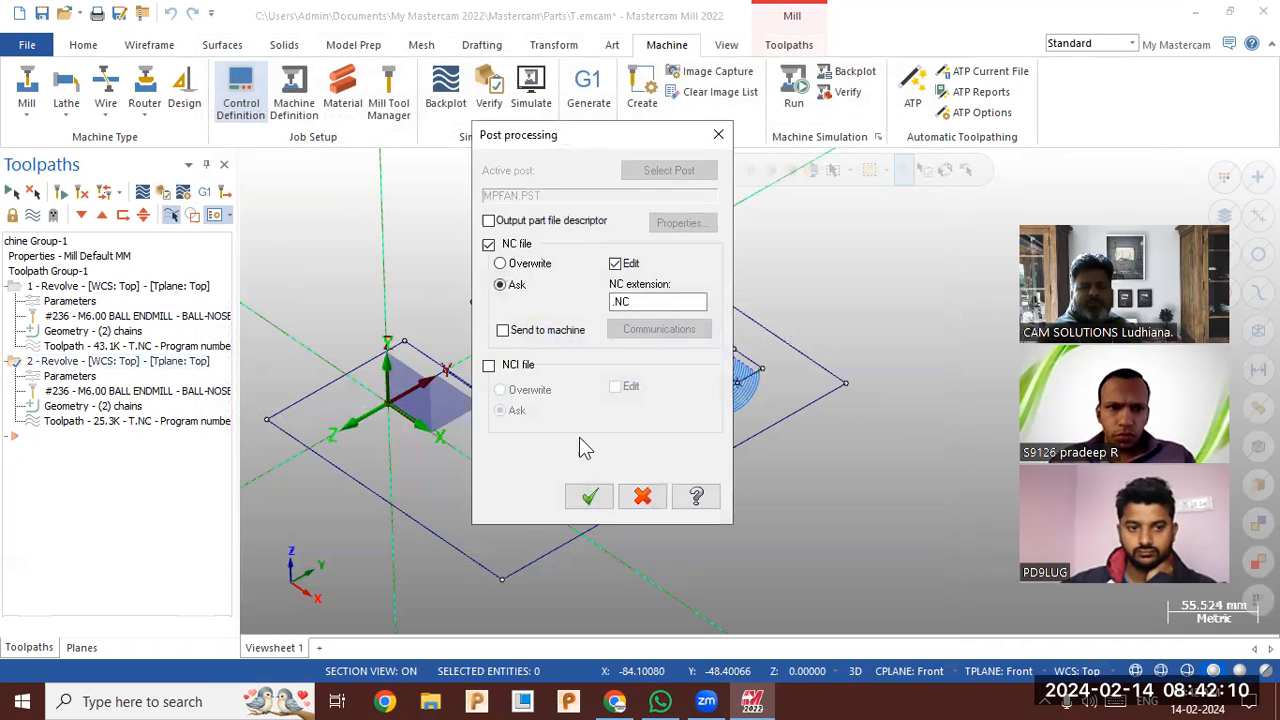
click(603, 503)
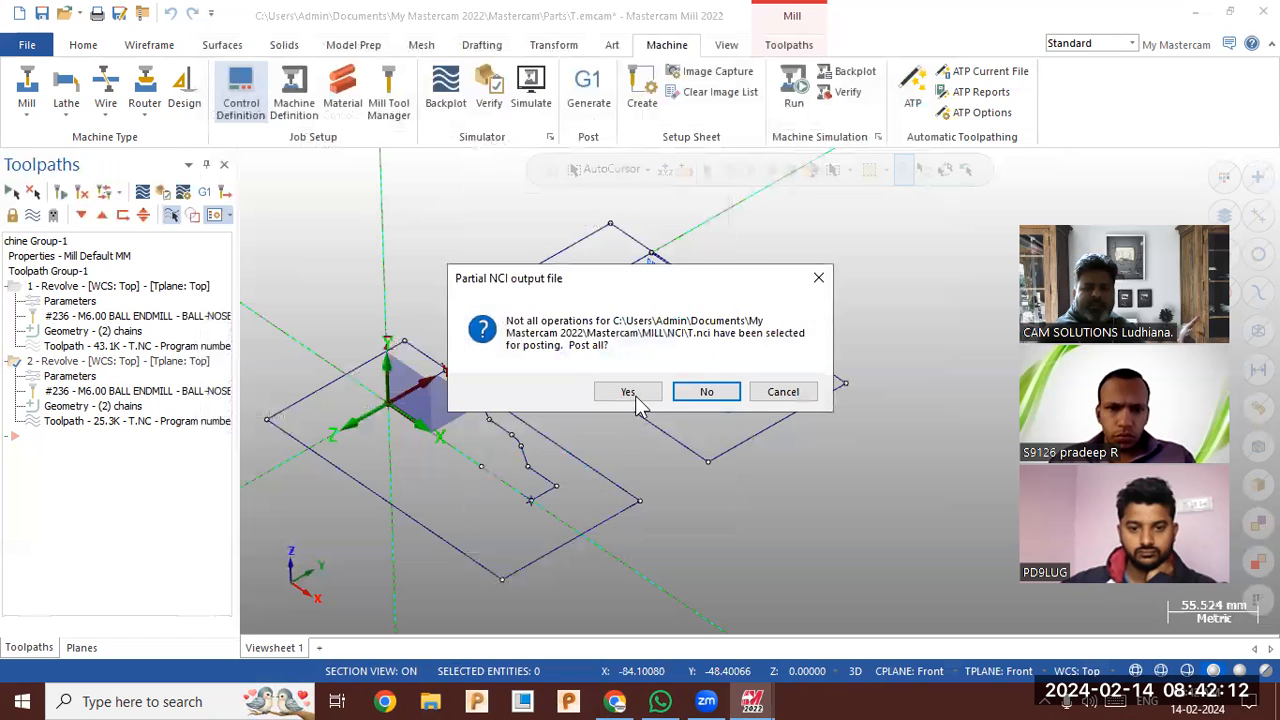
click(634, 392)
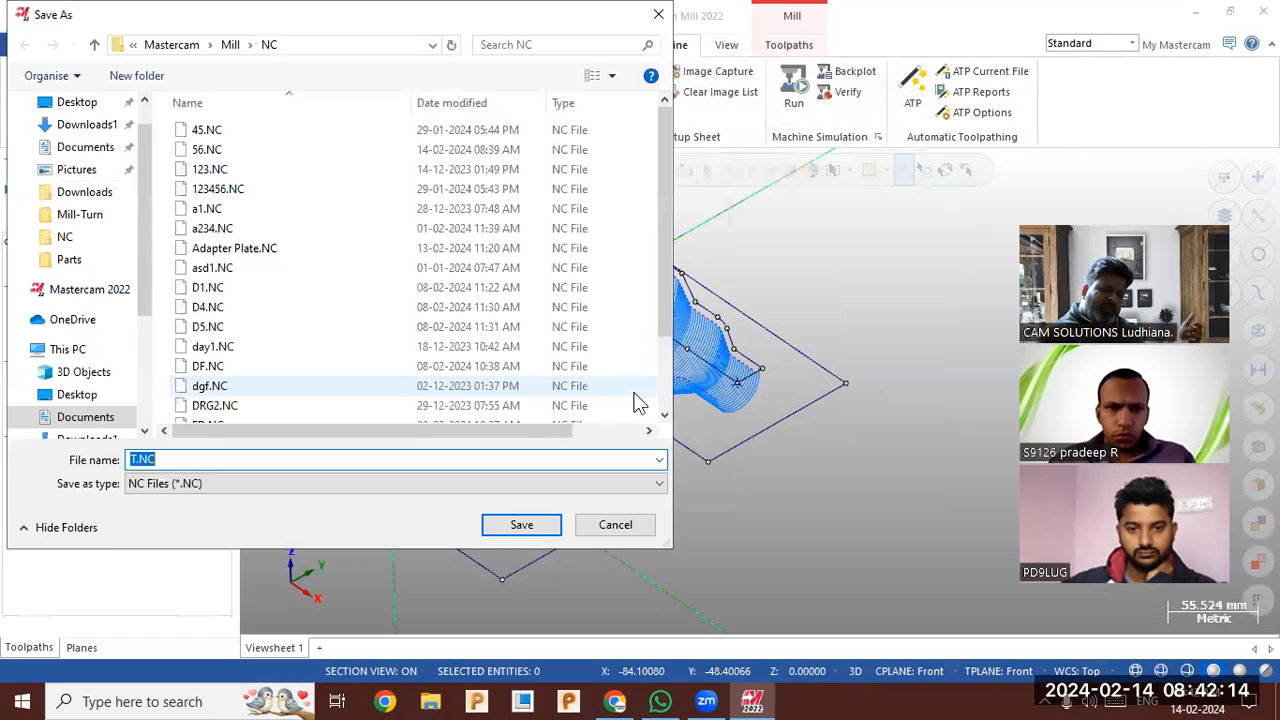
text(565)
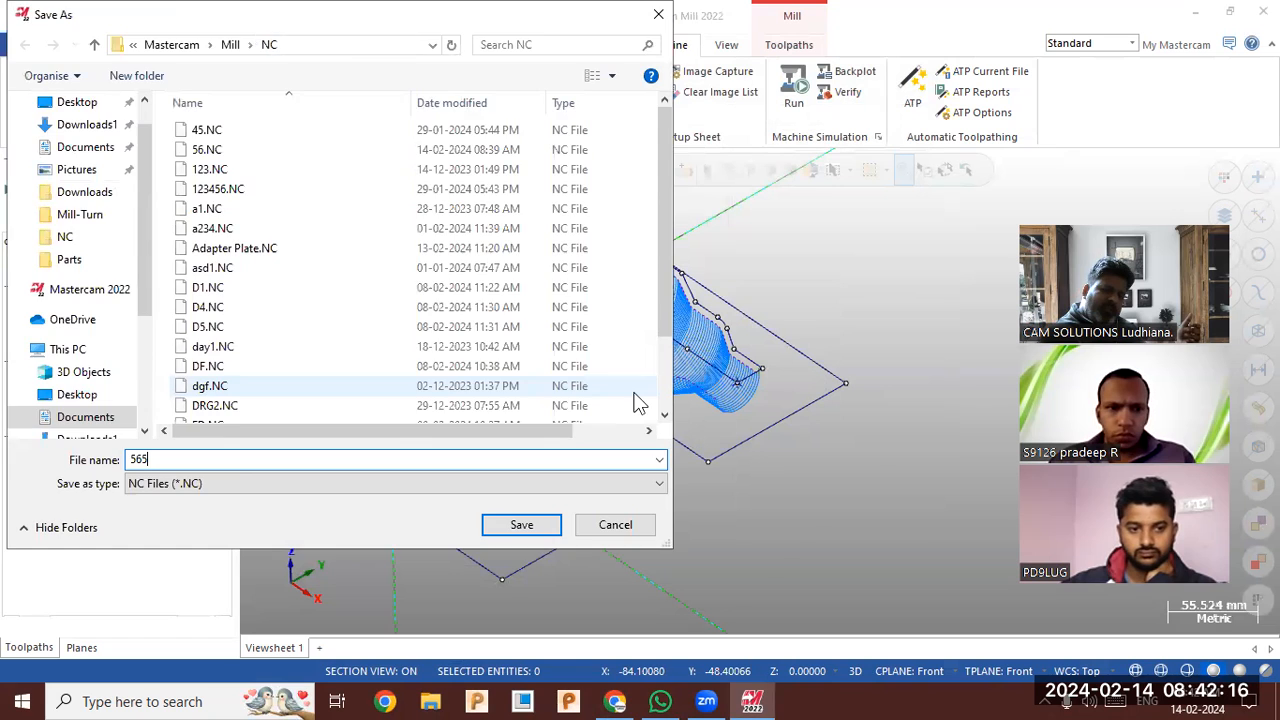
key(Return)
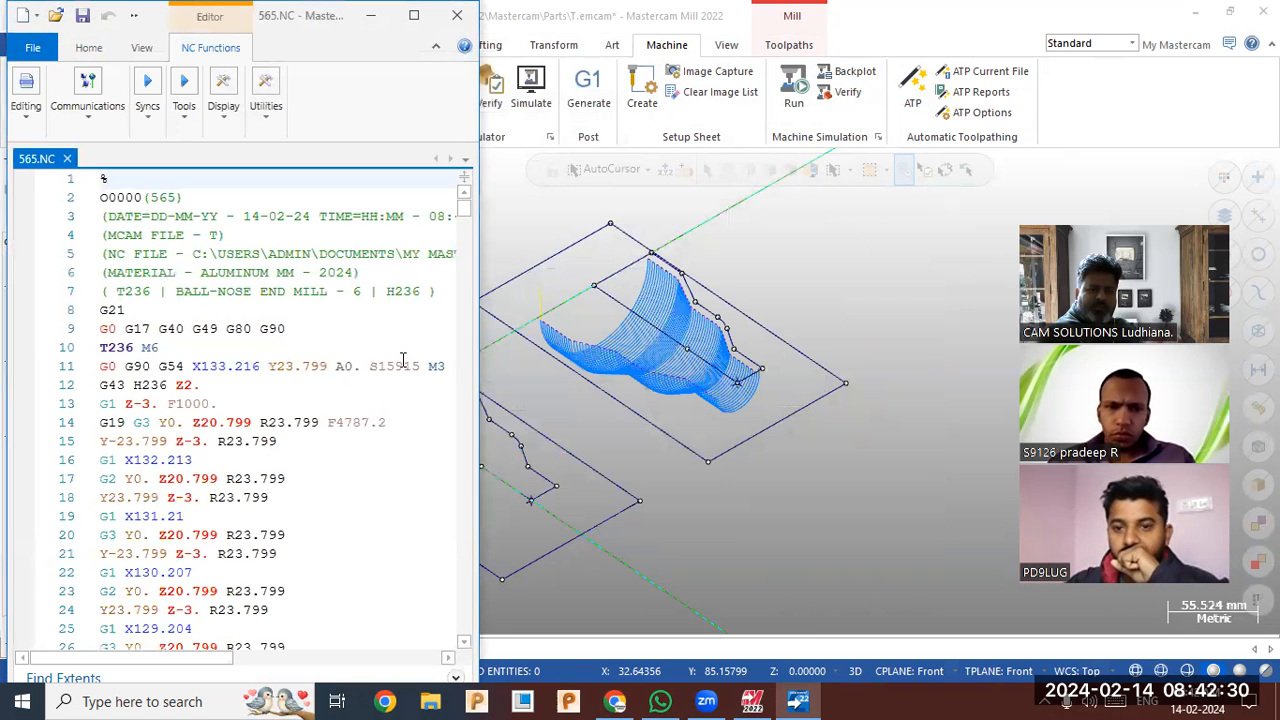
- Check the beginning of the posted 565 program for block numbers and close the code editor
scroll(350, 368, down, 5)
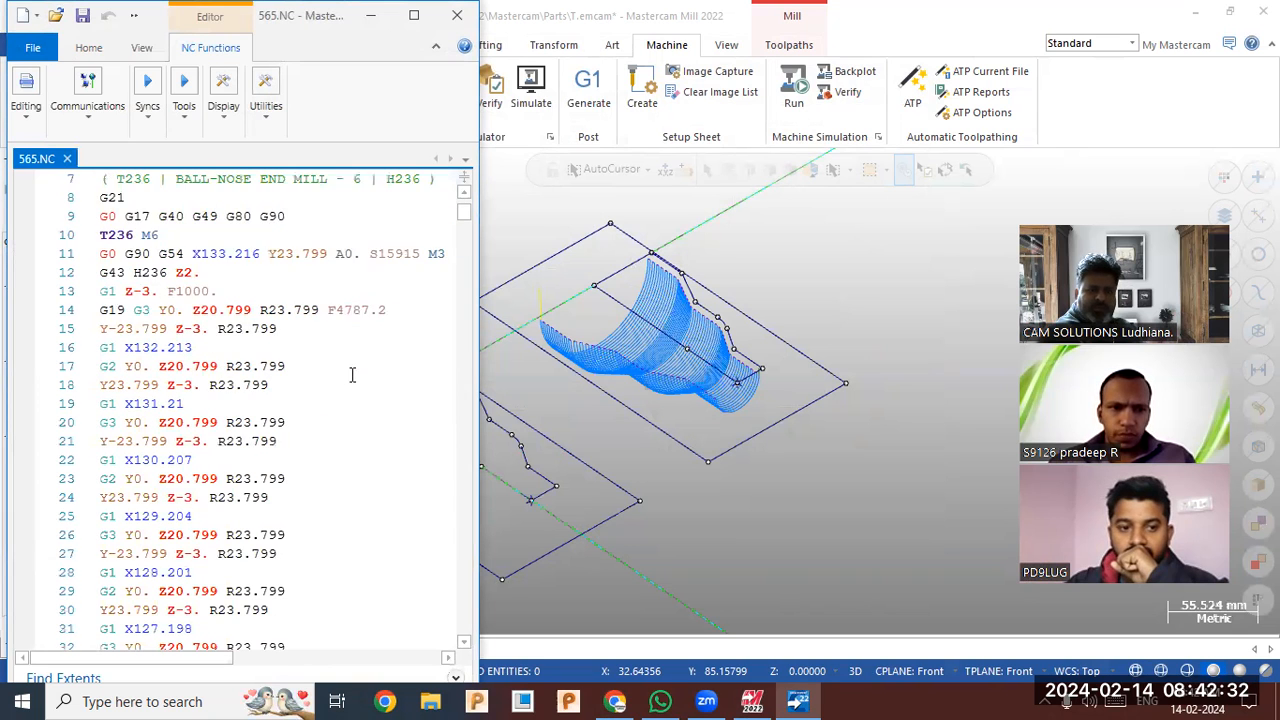
scroll(355, 360, up, 5)
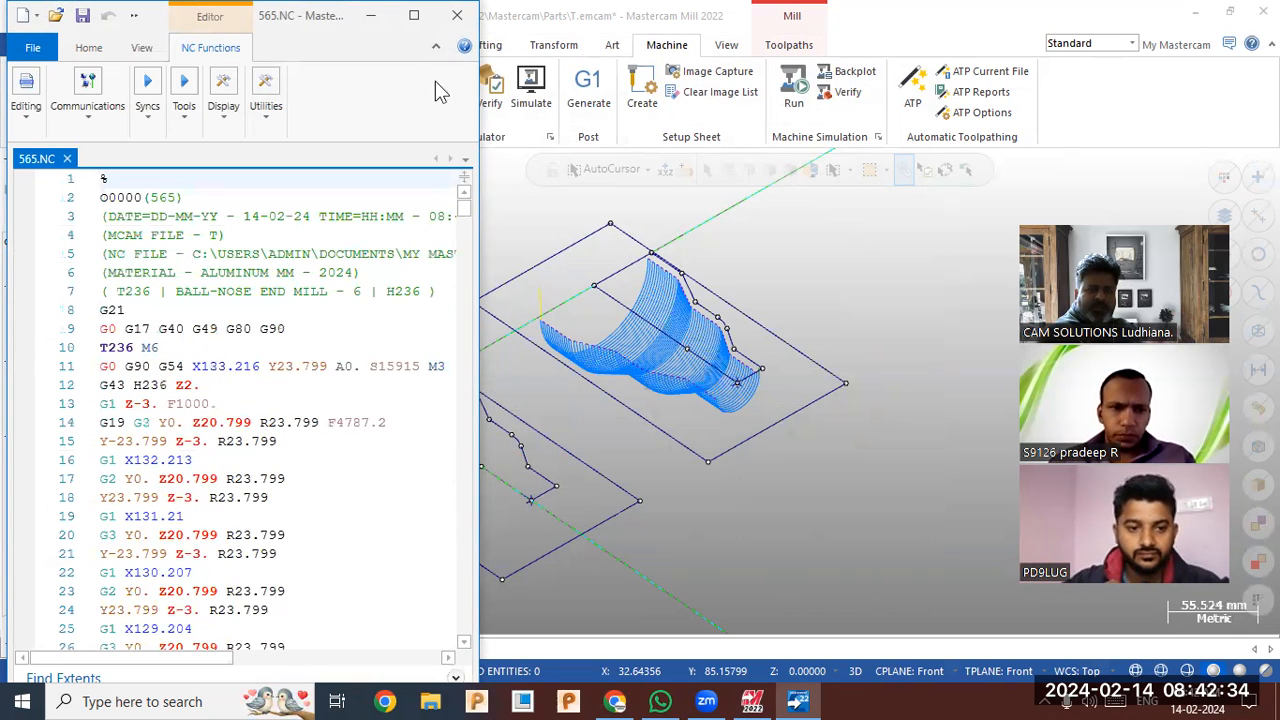
click(457, 15)
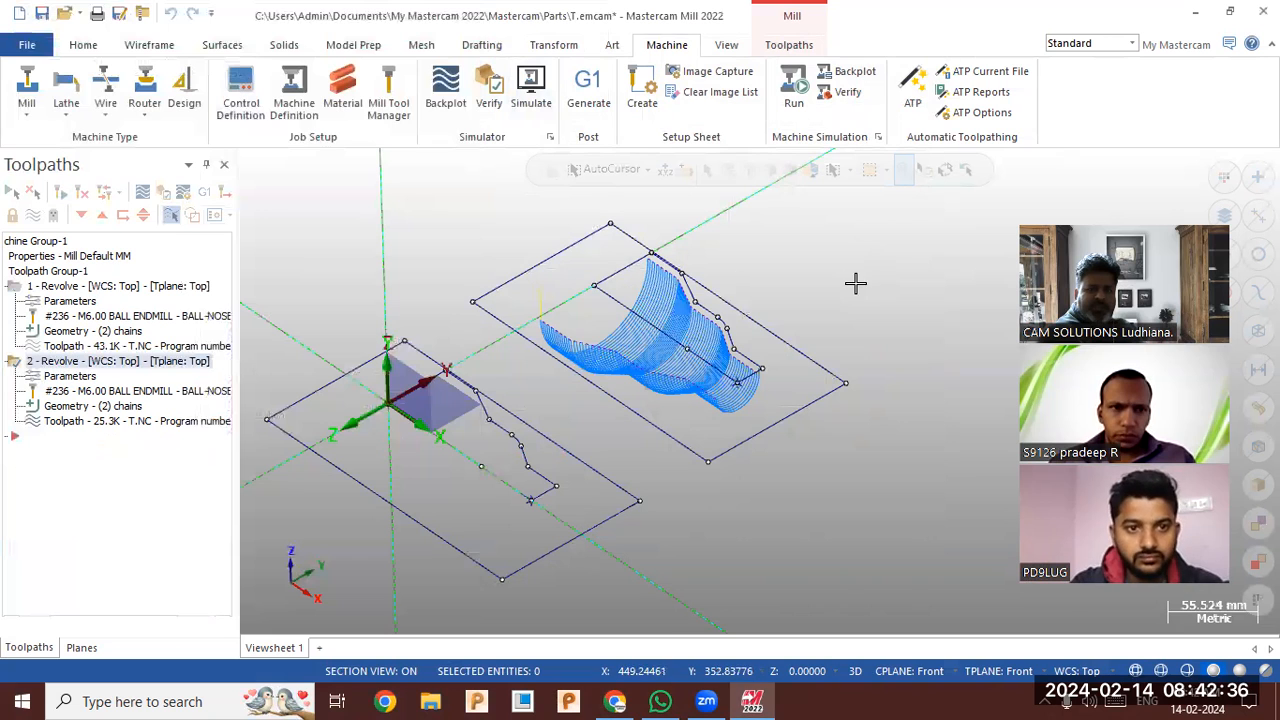
- Save the part as 456 in the Parts folder and close Mastercam
click(41, 14)
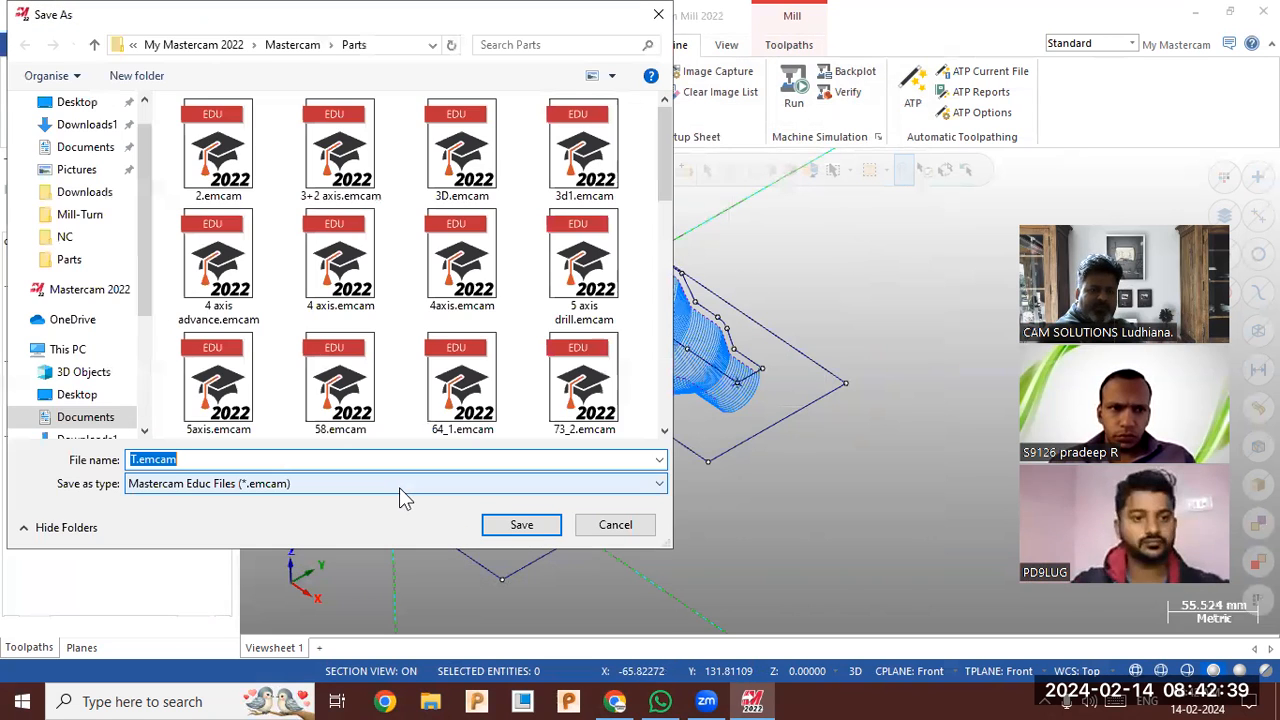
text(456)
click(526, 519)
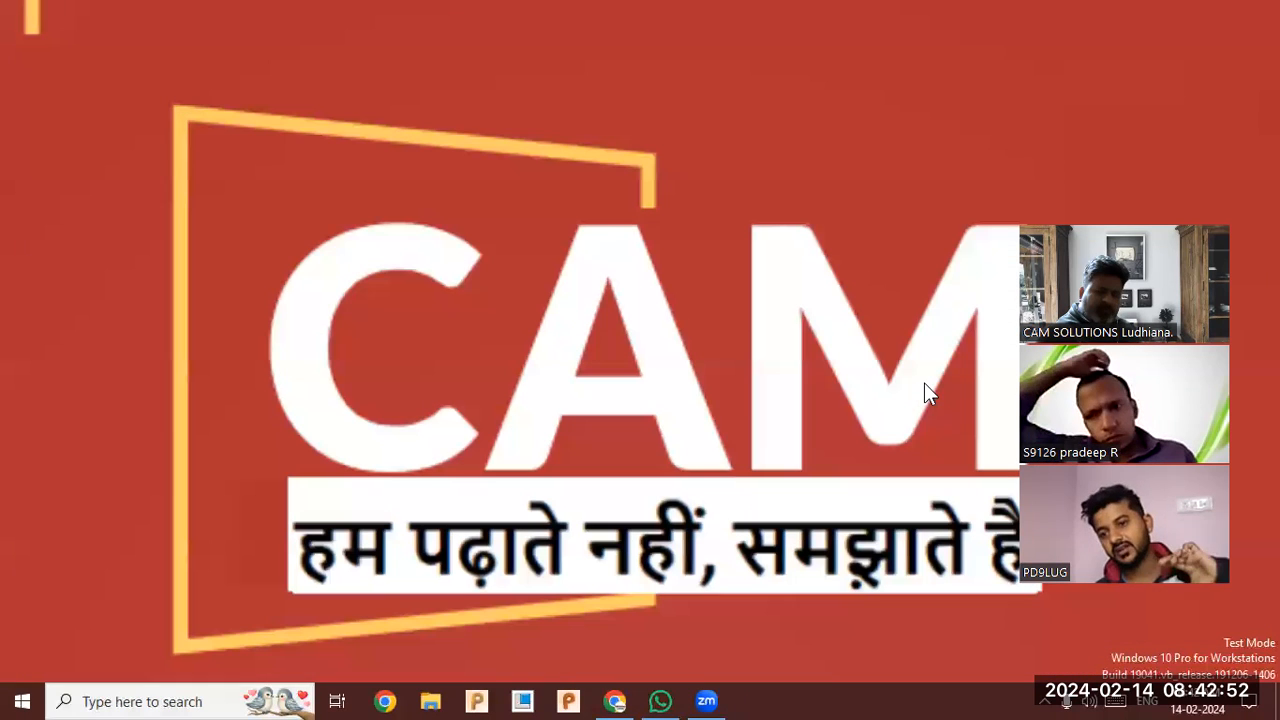
- Restart Mastercam 2022 and reopen the recent part file 456.emcam, dismissing the file-opening warning
click(142, 699)
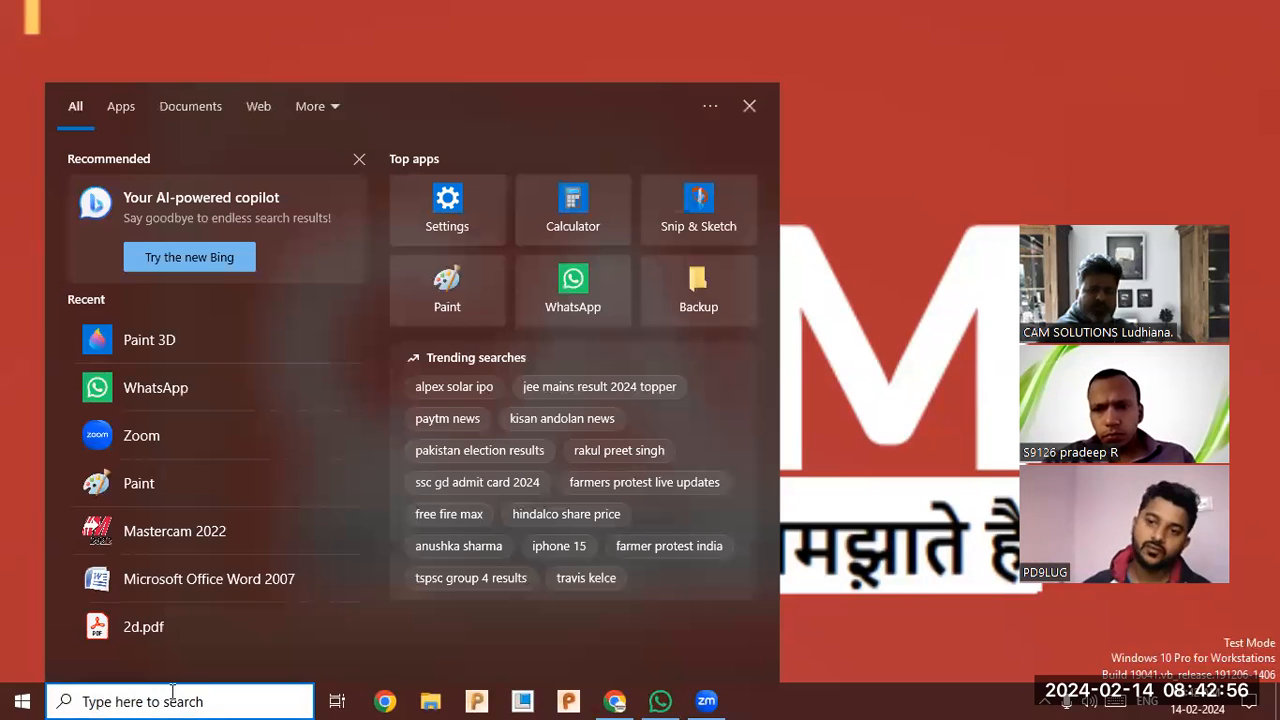
click(191, 536)
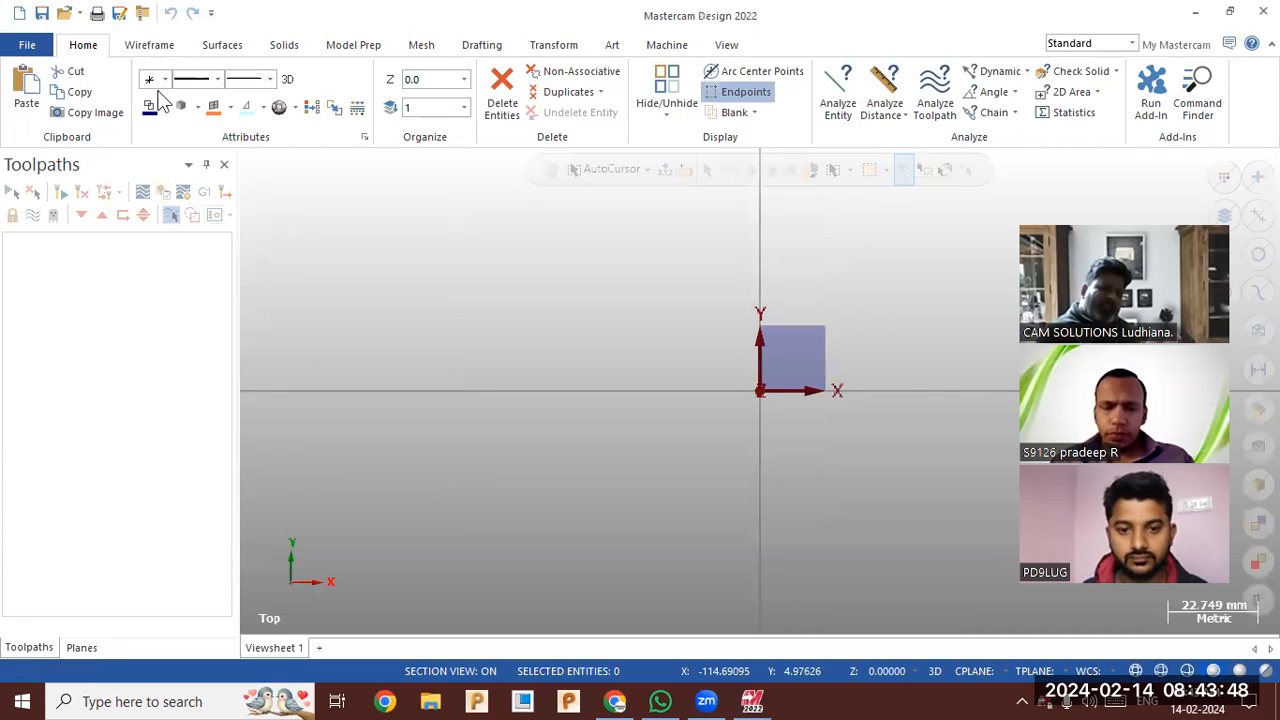
click(28, 46)
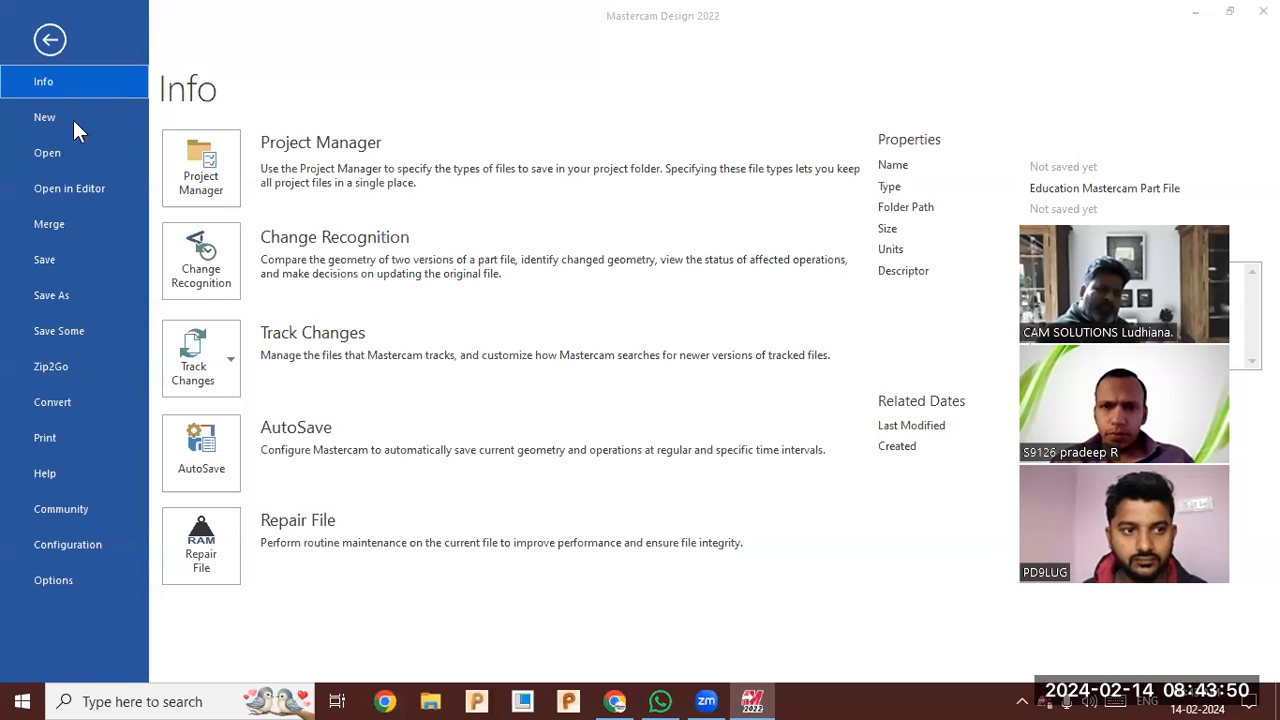
click(71, 152)
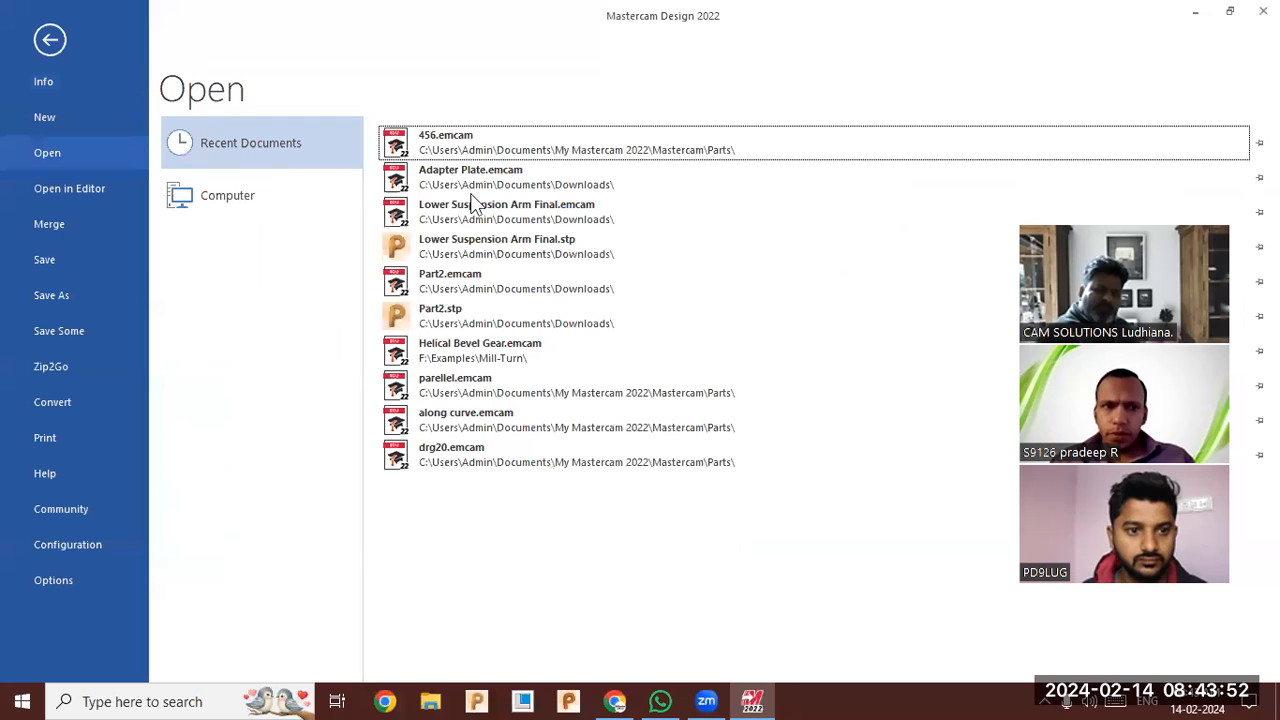
click(458, 169)
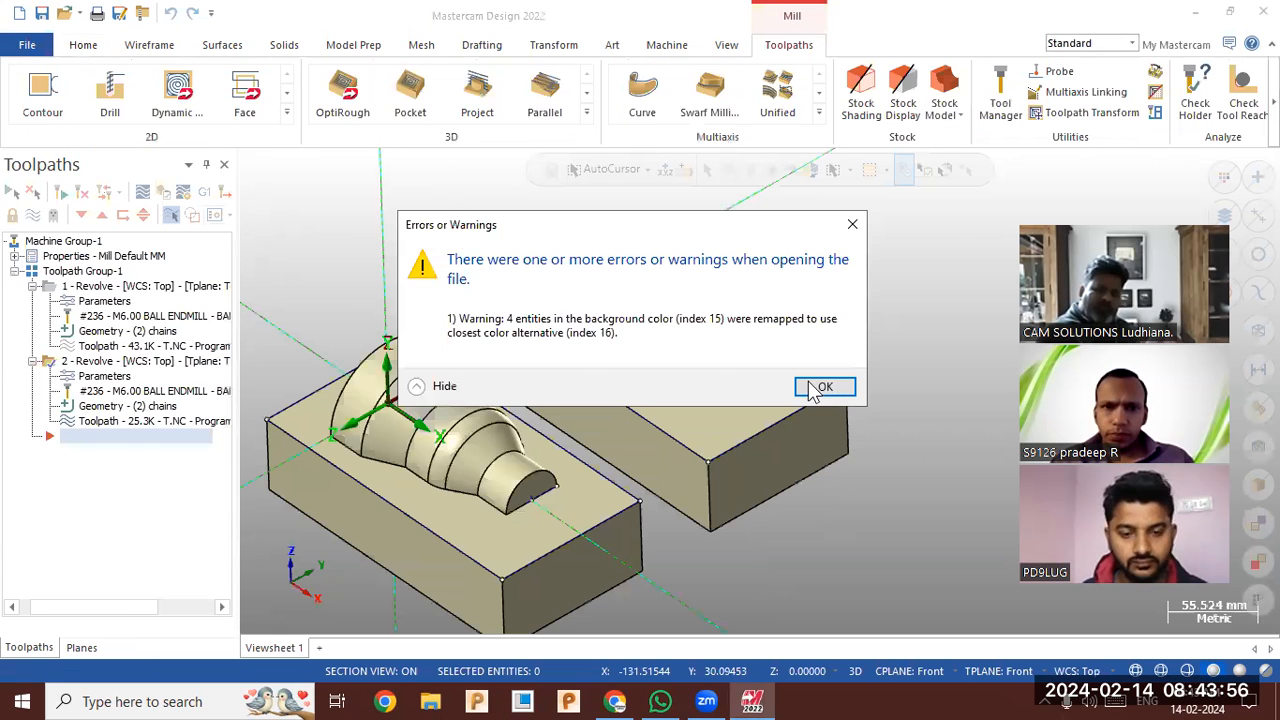
key(Return)
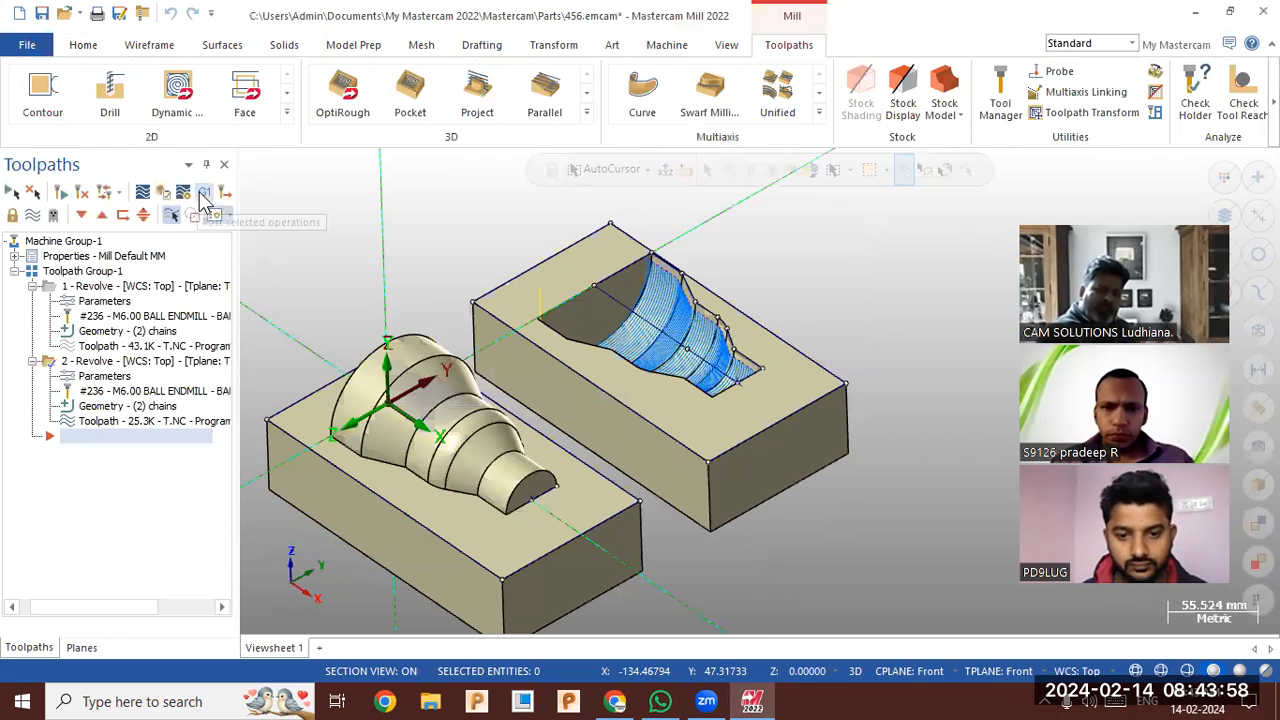
- Post-process only the selected cavity Revolve toolpath to an NC file named 564
click(204, 195)
click(590, 497)
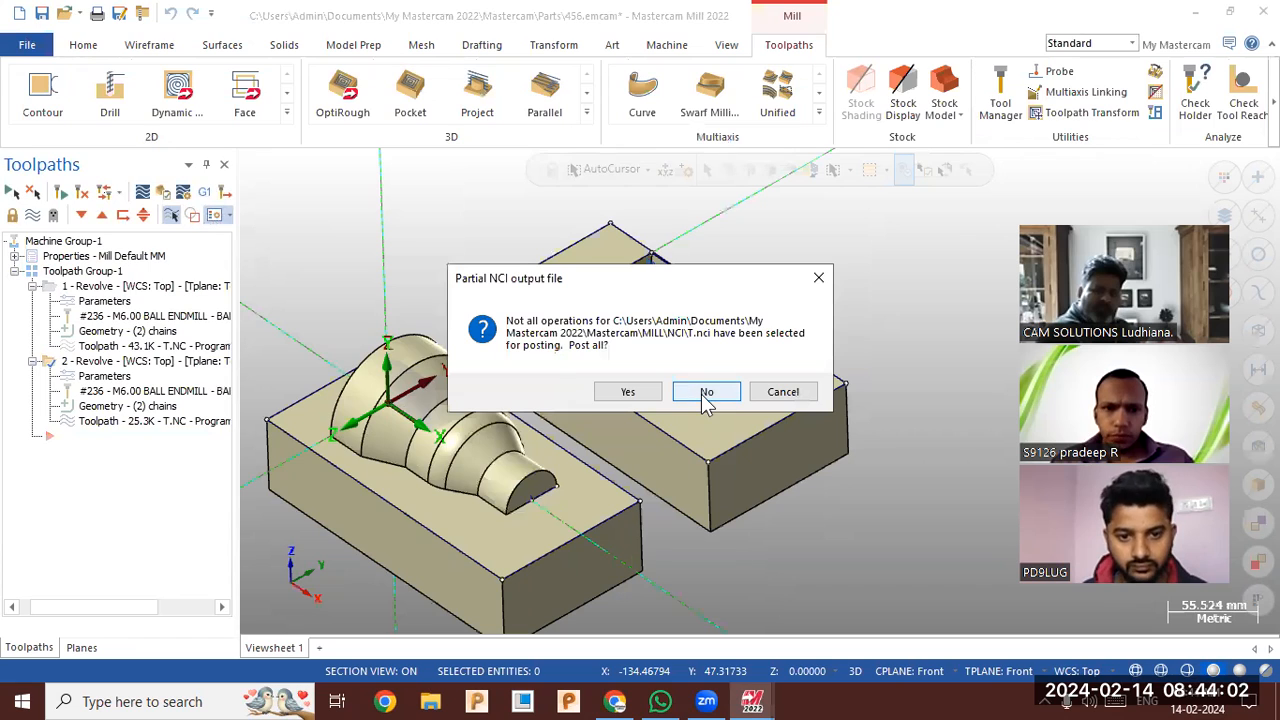
click(598, 391)
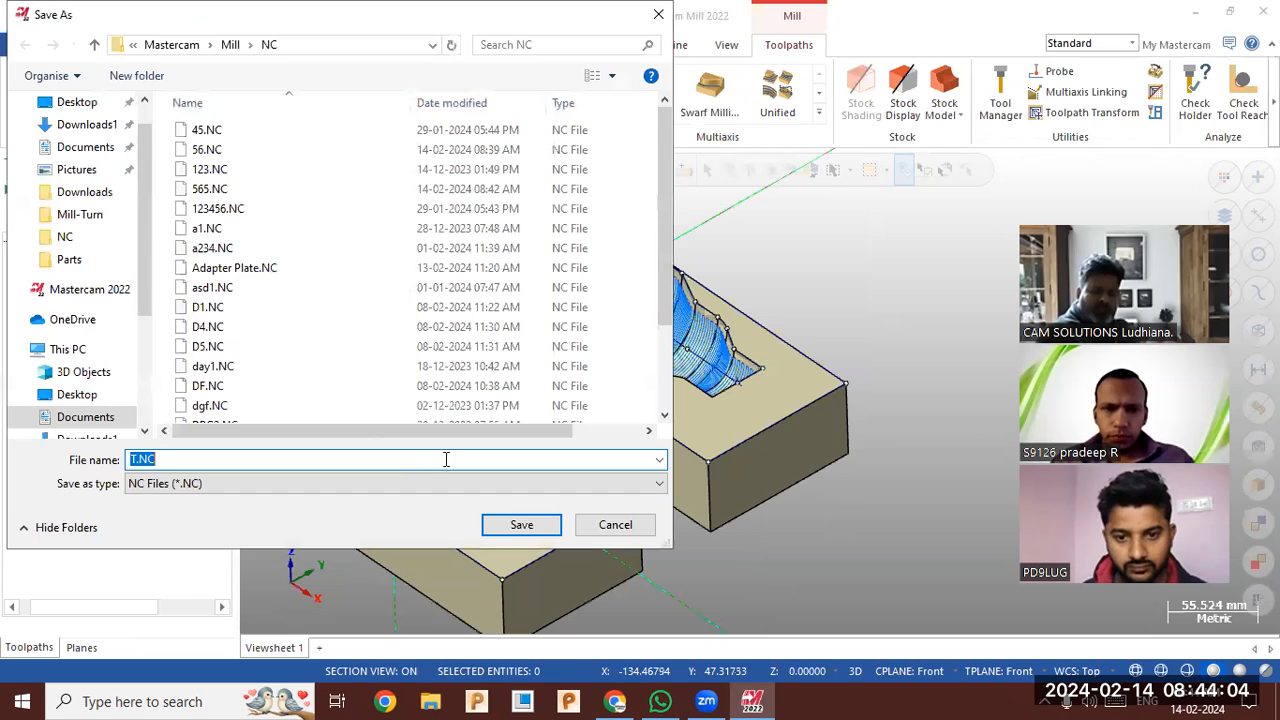
key(Return)
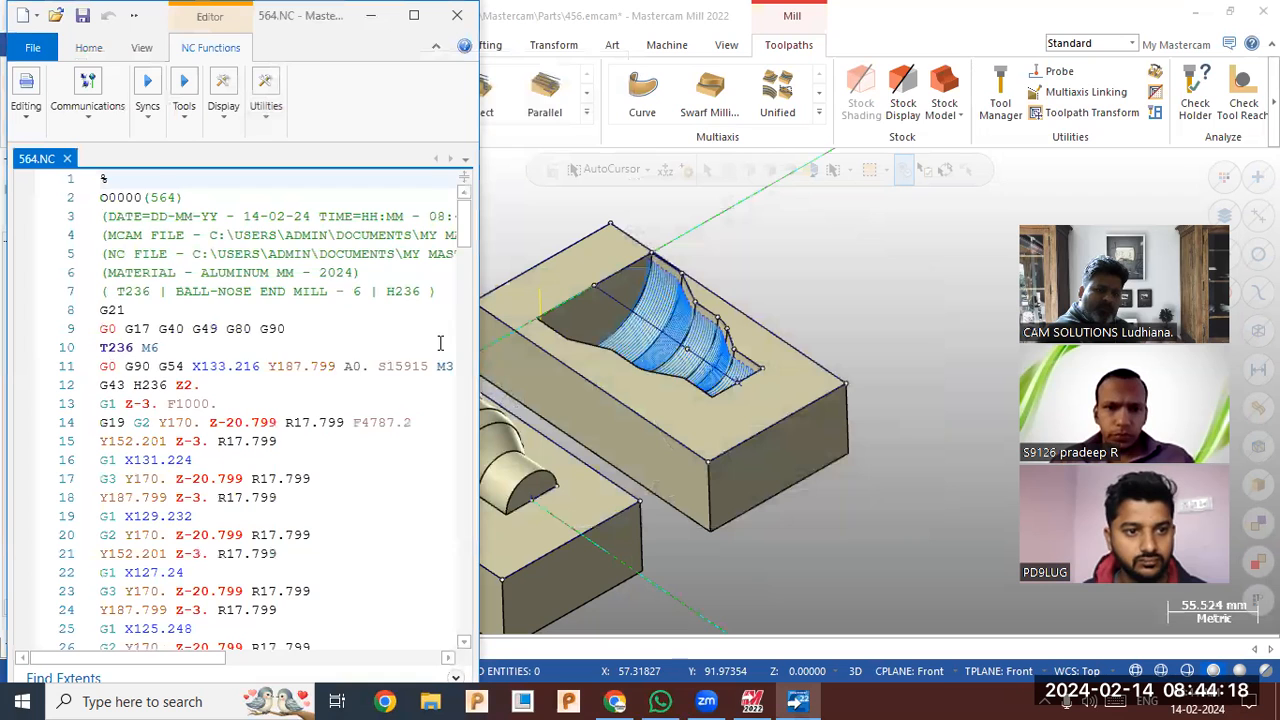
- Look through the posted 564 program for block numbers and close the code editor
scroll(447, 370, down, 12)
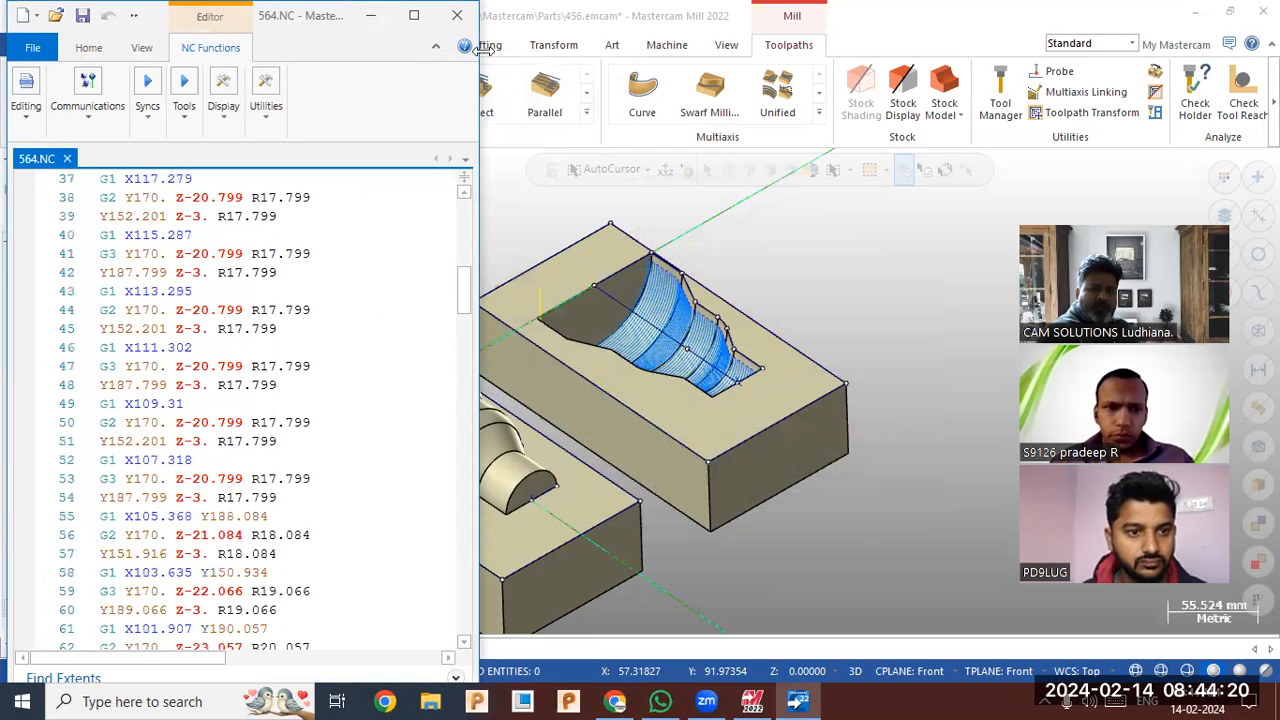
click(457, 15)
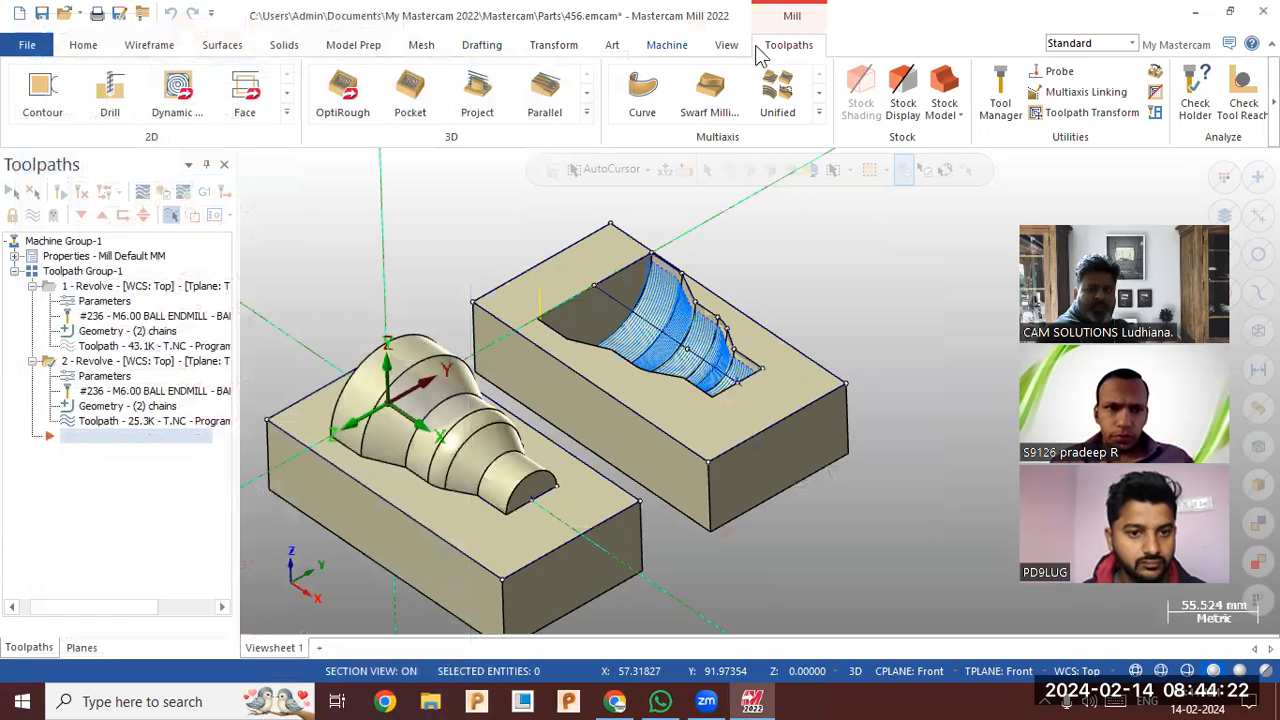
click(667, 45)
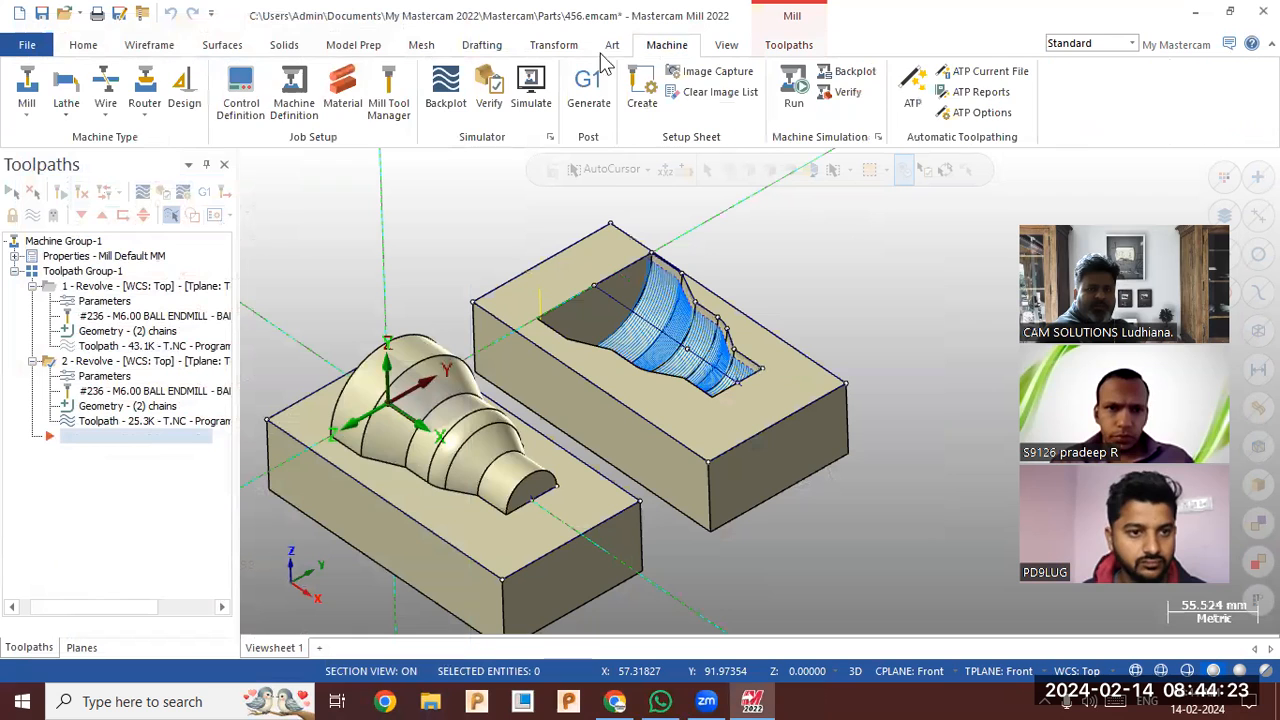
- In the Mill Default MM machine's control definition, enable sequence number output with start number 100 and increment 10
click(295, 105)
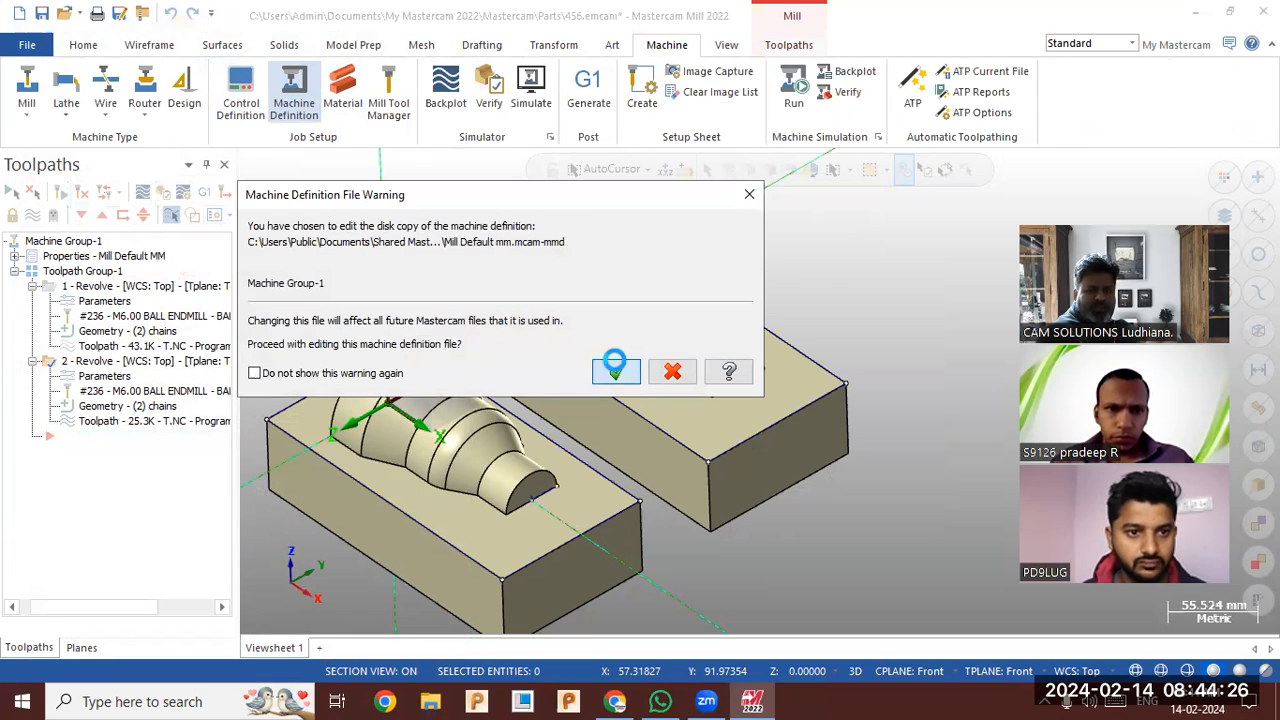
click(617, 368)
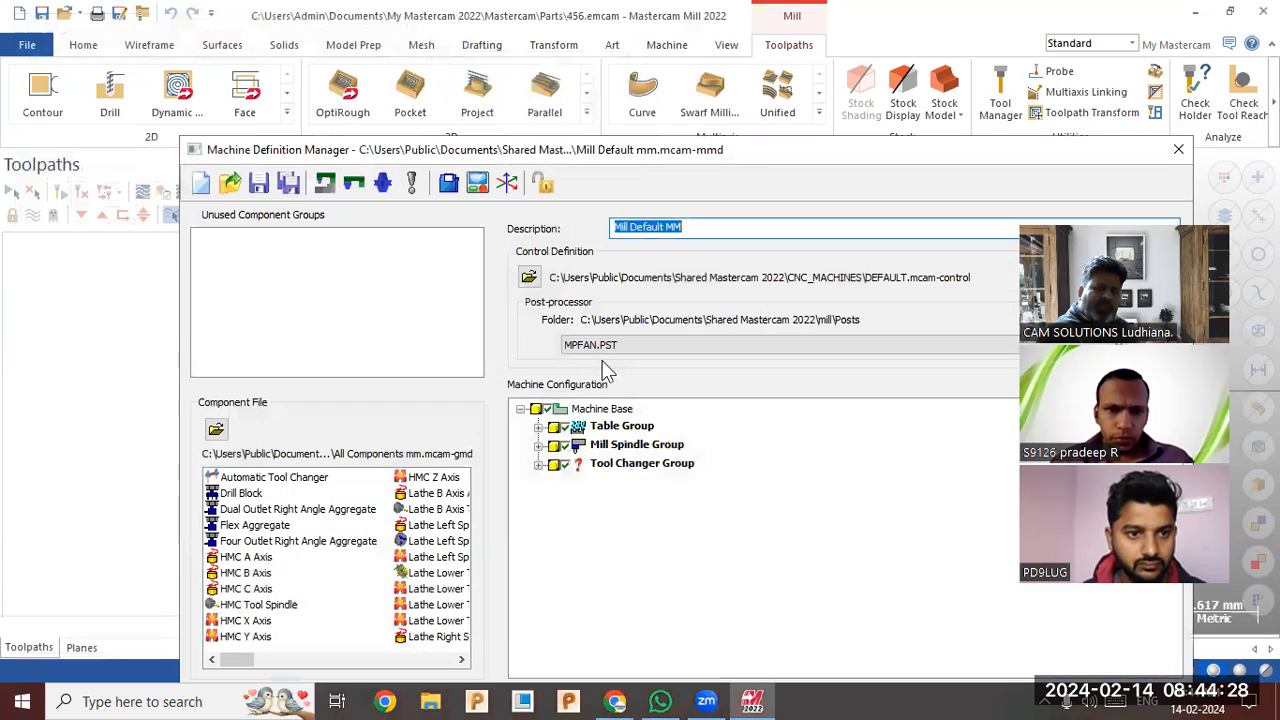
click(477, 184)
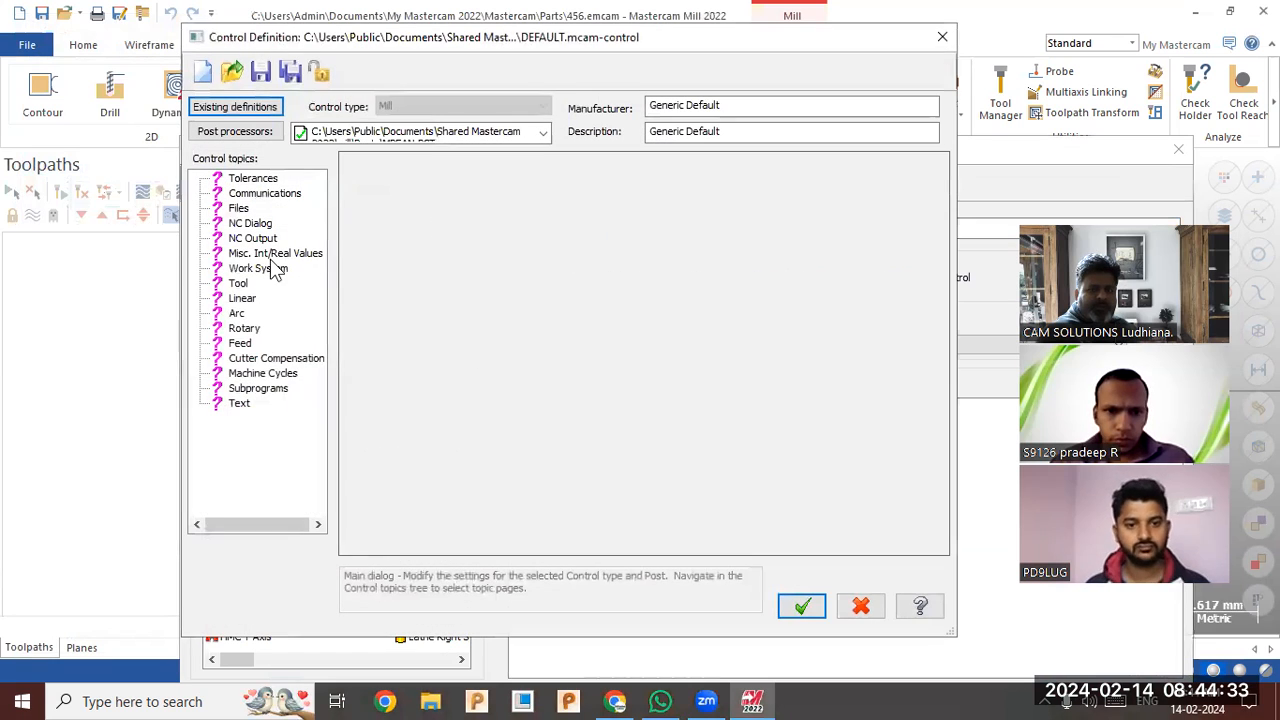
click(252, 238)
click(391, 294)
click(391, 294)
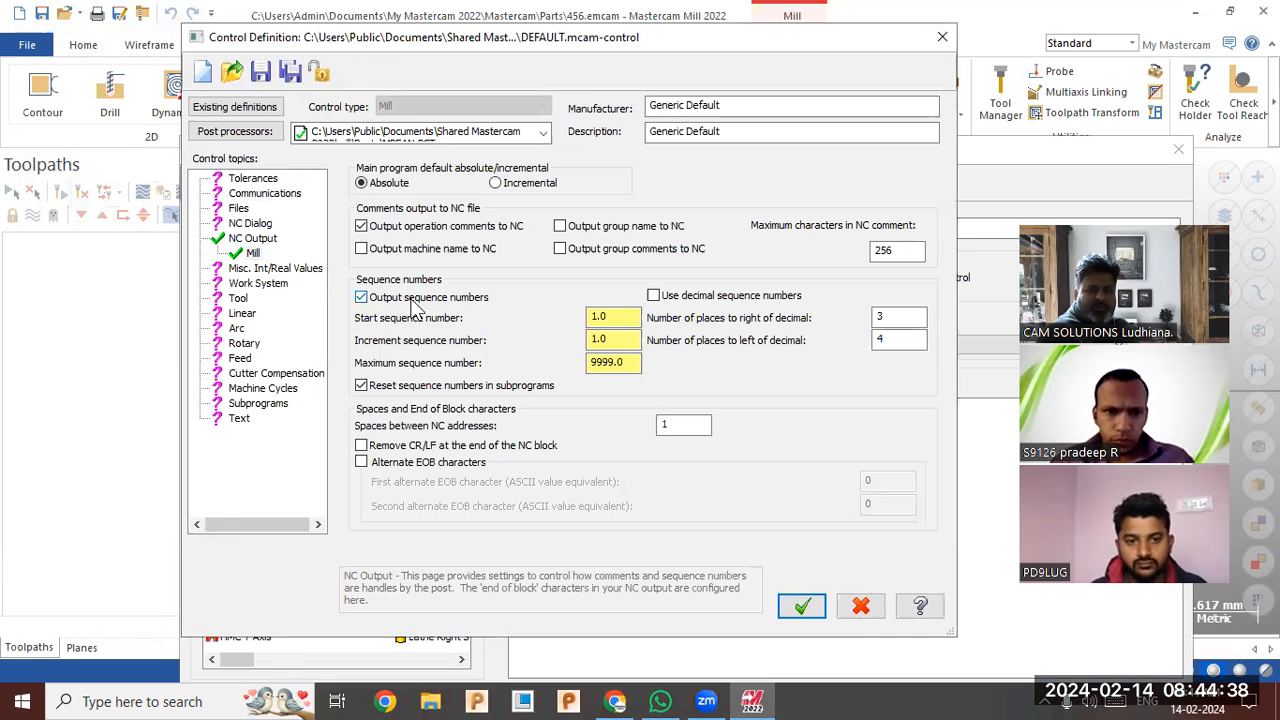
text(100)
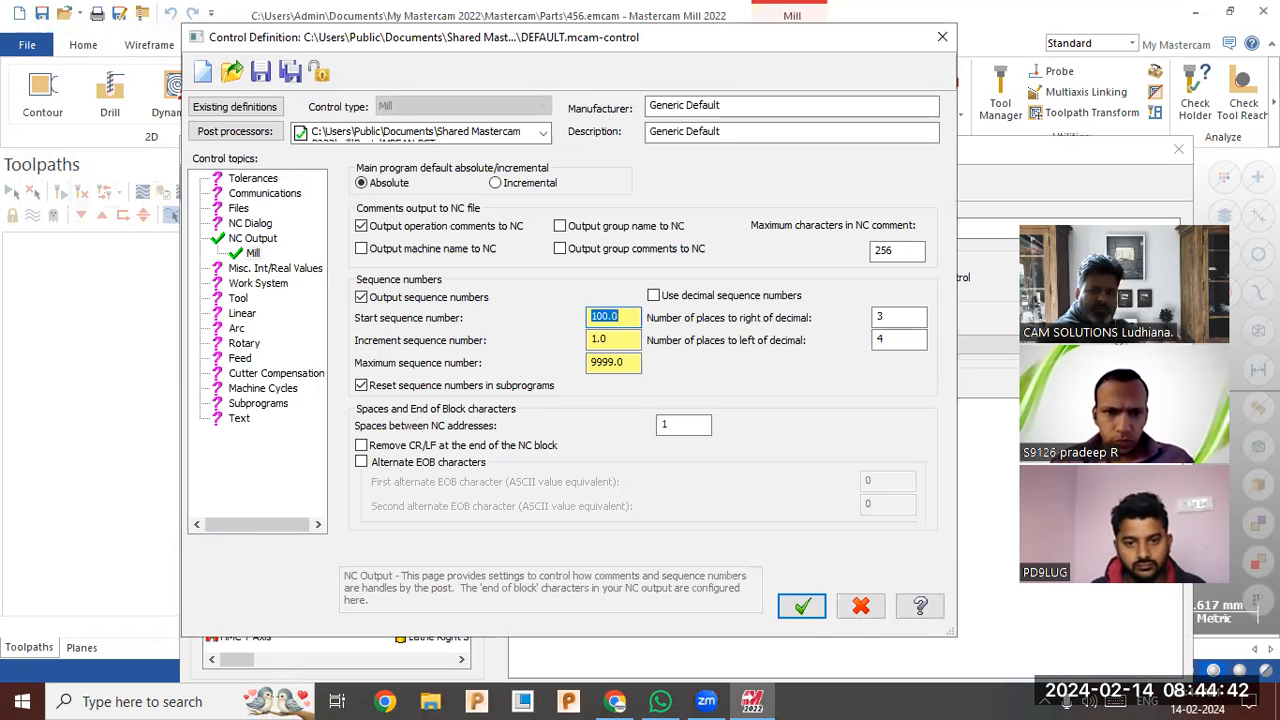
key(Tab)
text(10)
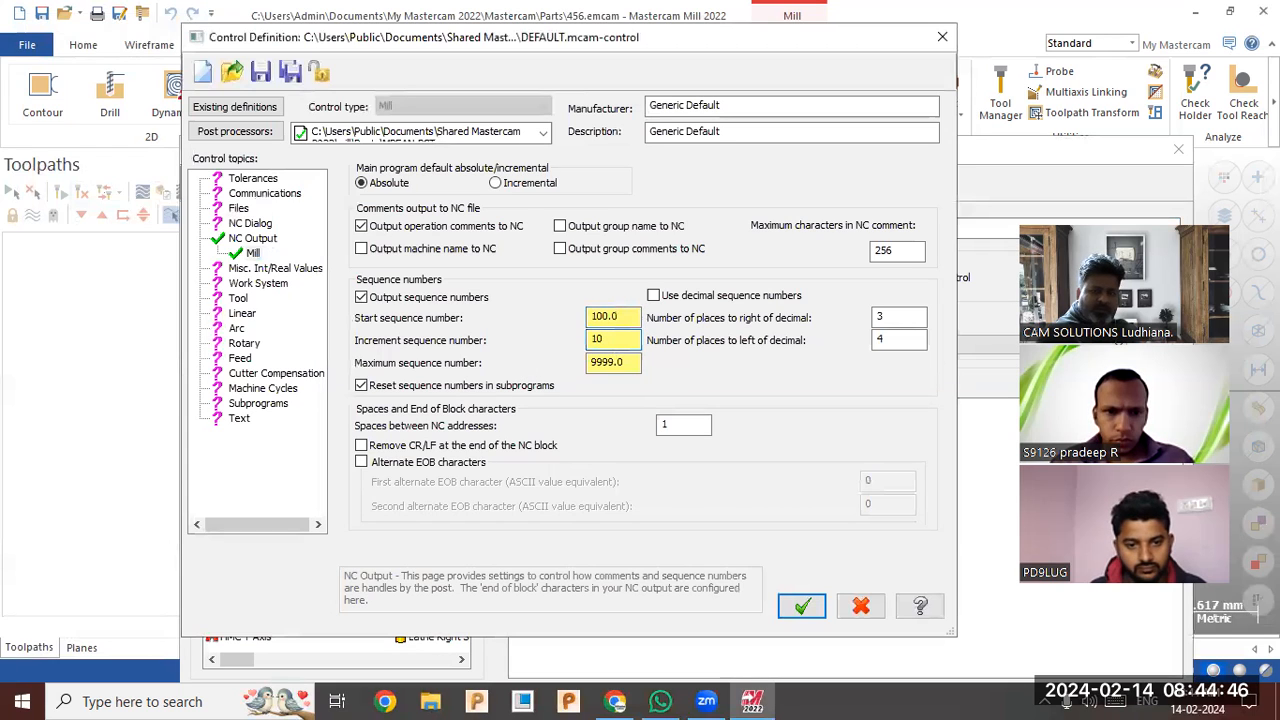
- Save the changed control definition and the machine definition, and close the Machine Definition Manager
click(800, 605)
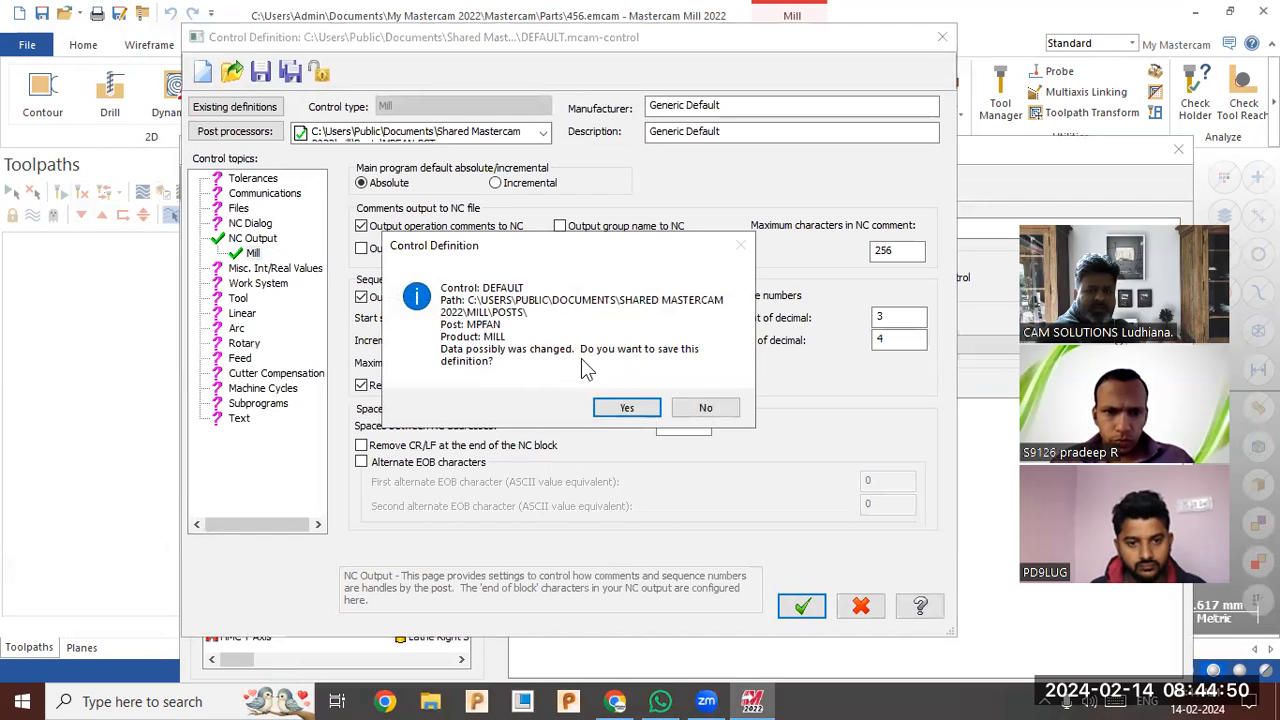
click(617, 408)
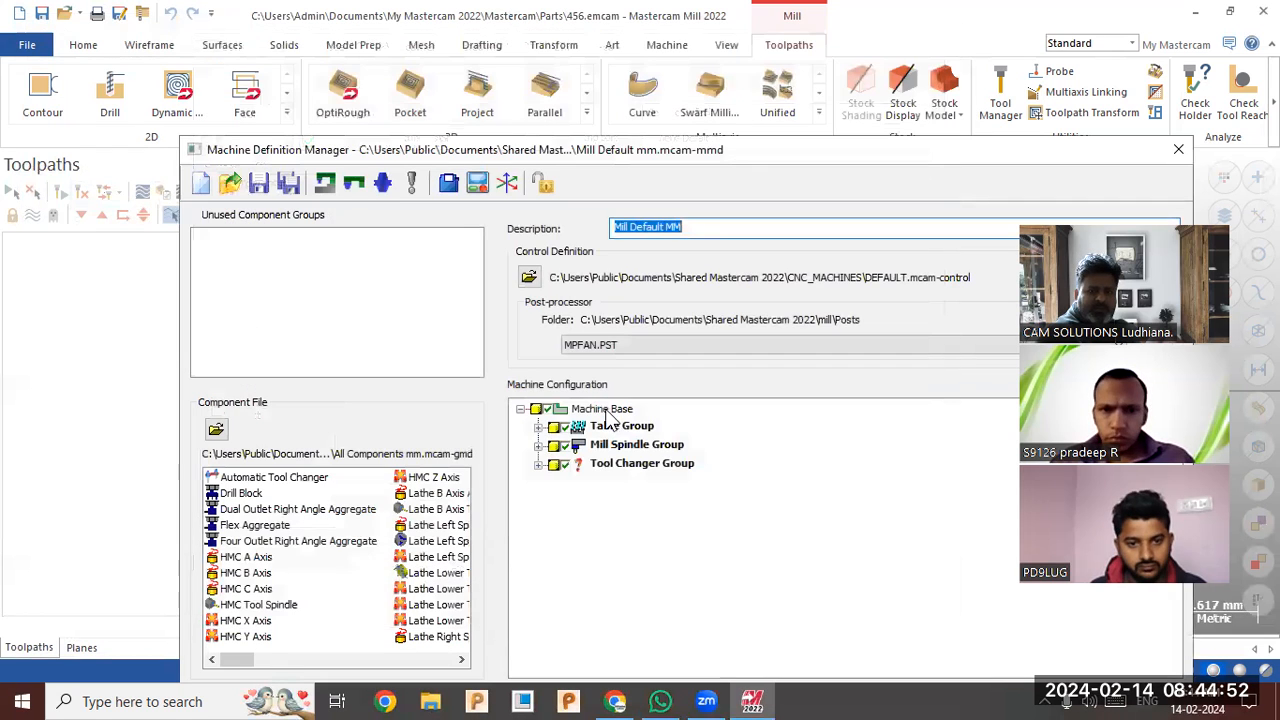
drag(611, 152, 491, 30)
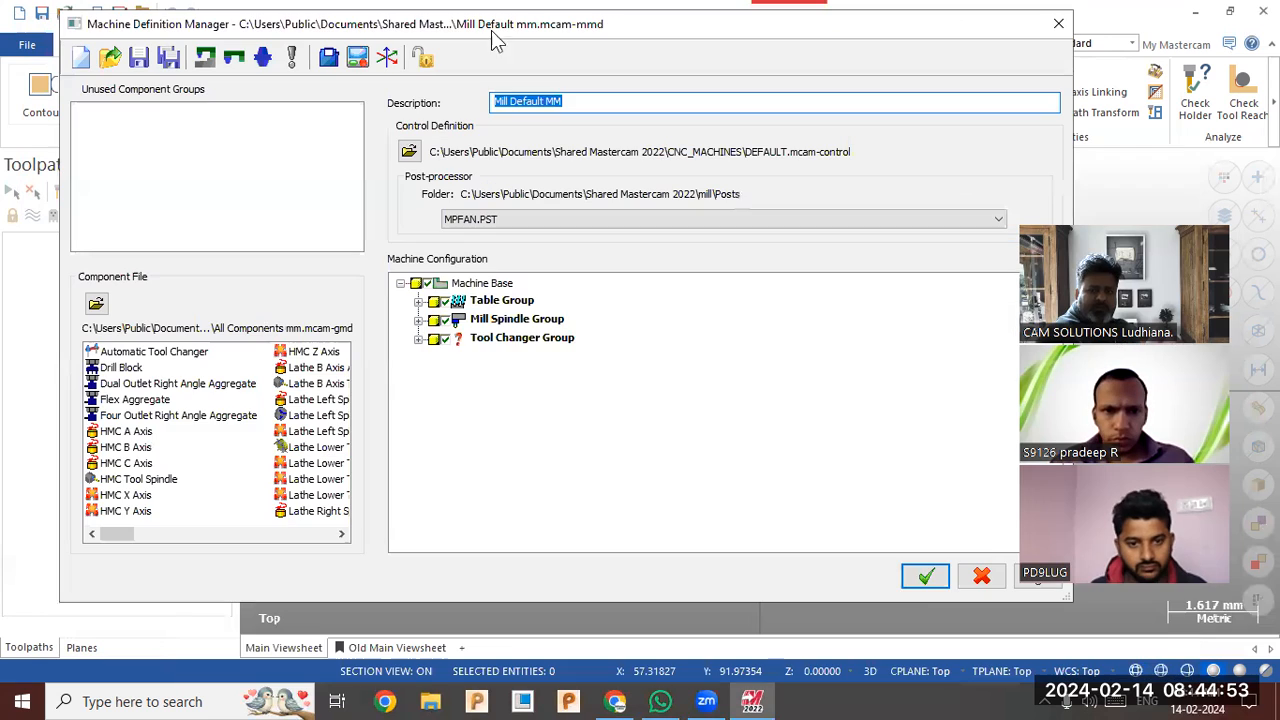
click(918, 579)
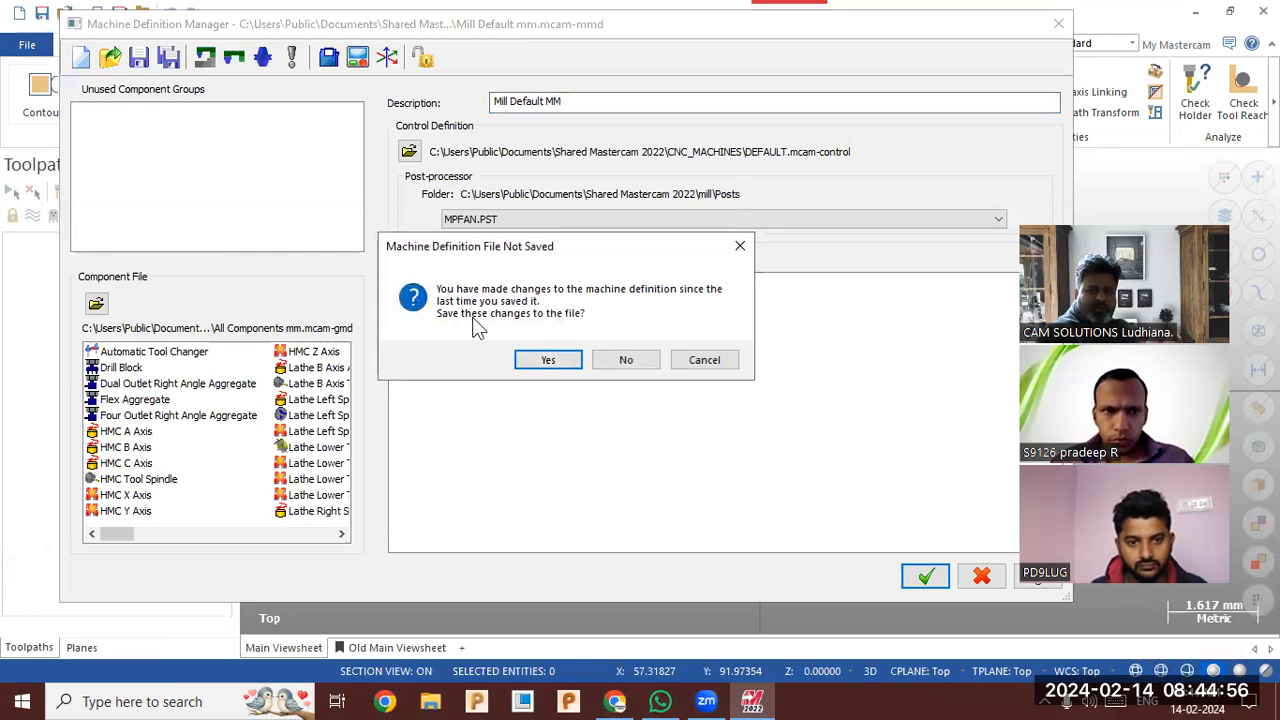
click(548, 362)
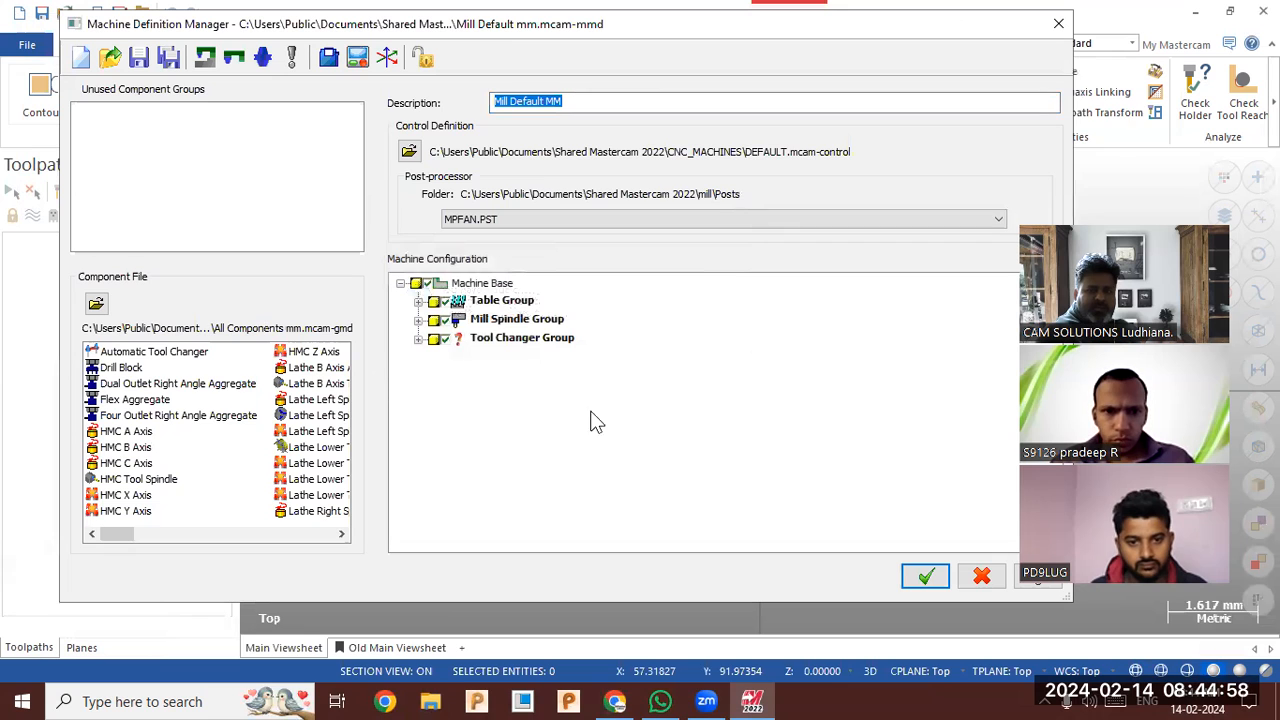
click(920, 577)
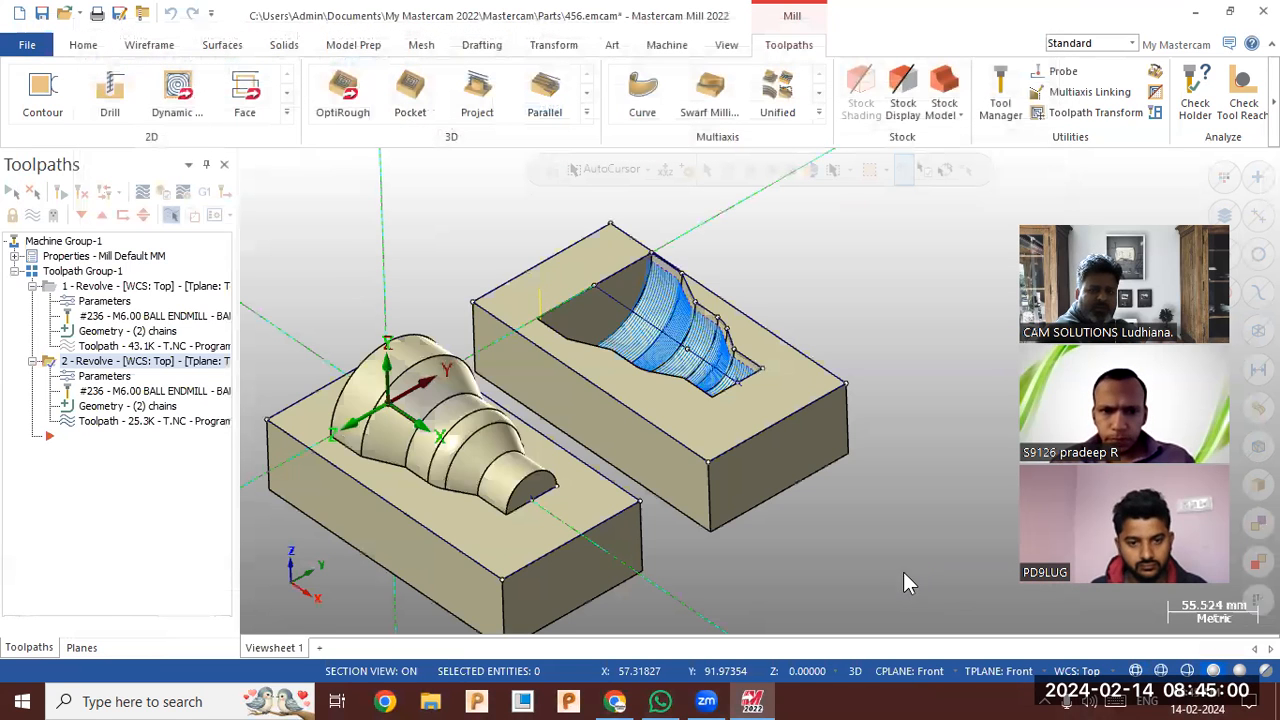
- Post-process only the selected cavity Revolve toolpath to an NC file named 5462
click(651, 392)
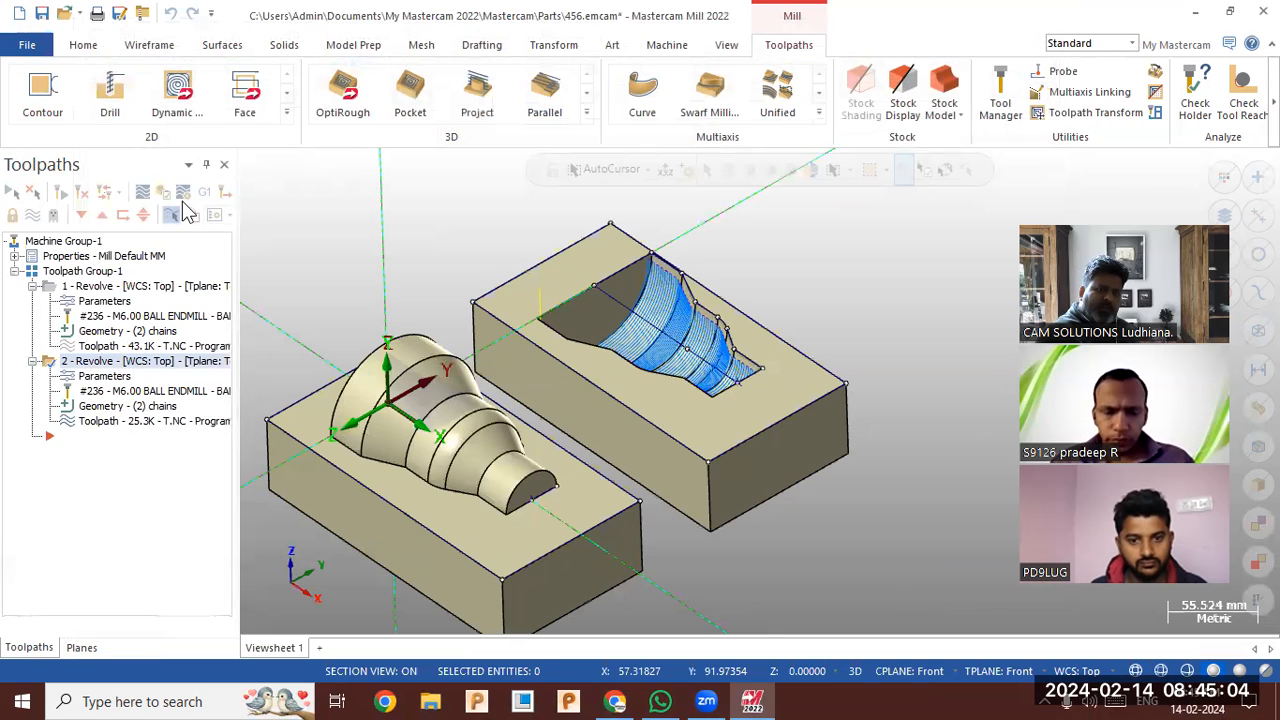
click(200, 197)
click(591, 497)
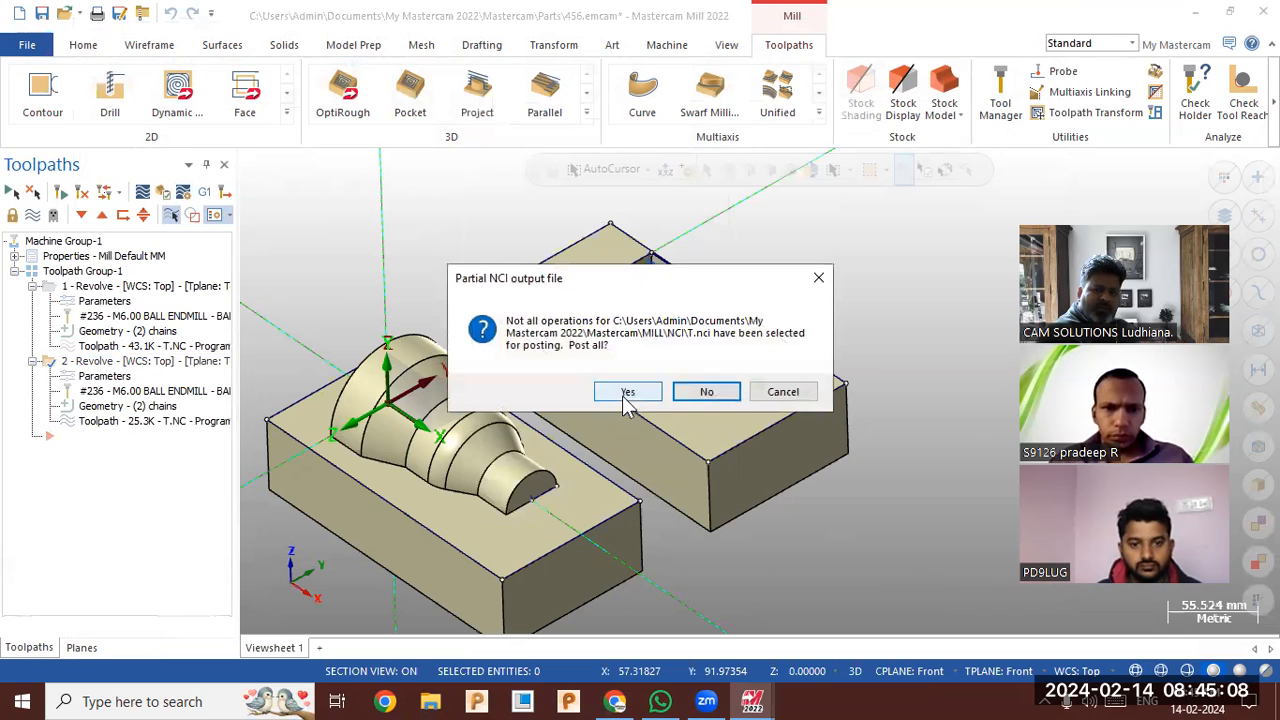
click(722, 396)
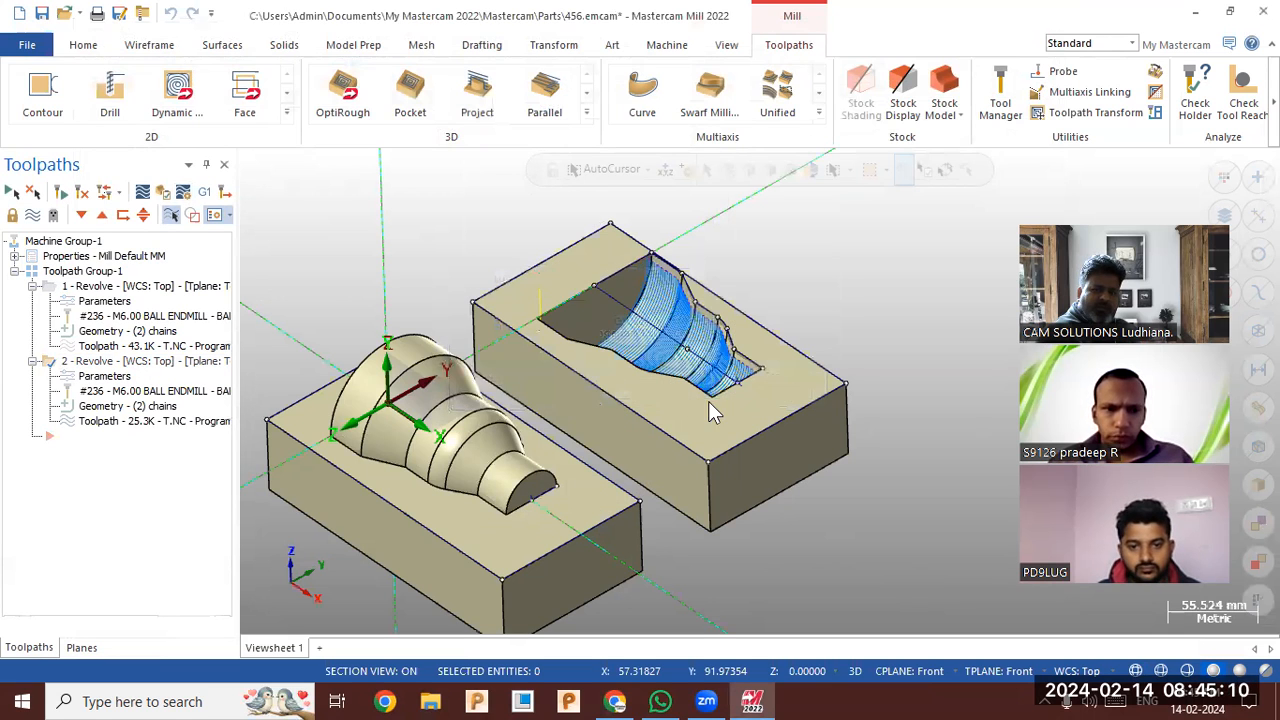
text(5462)
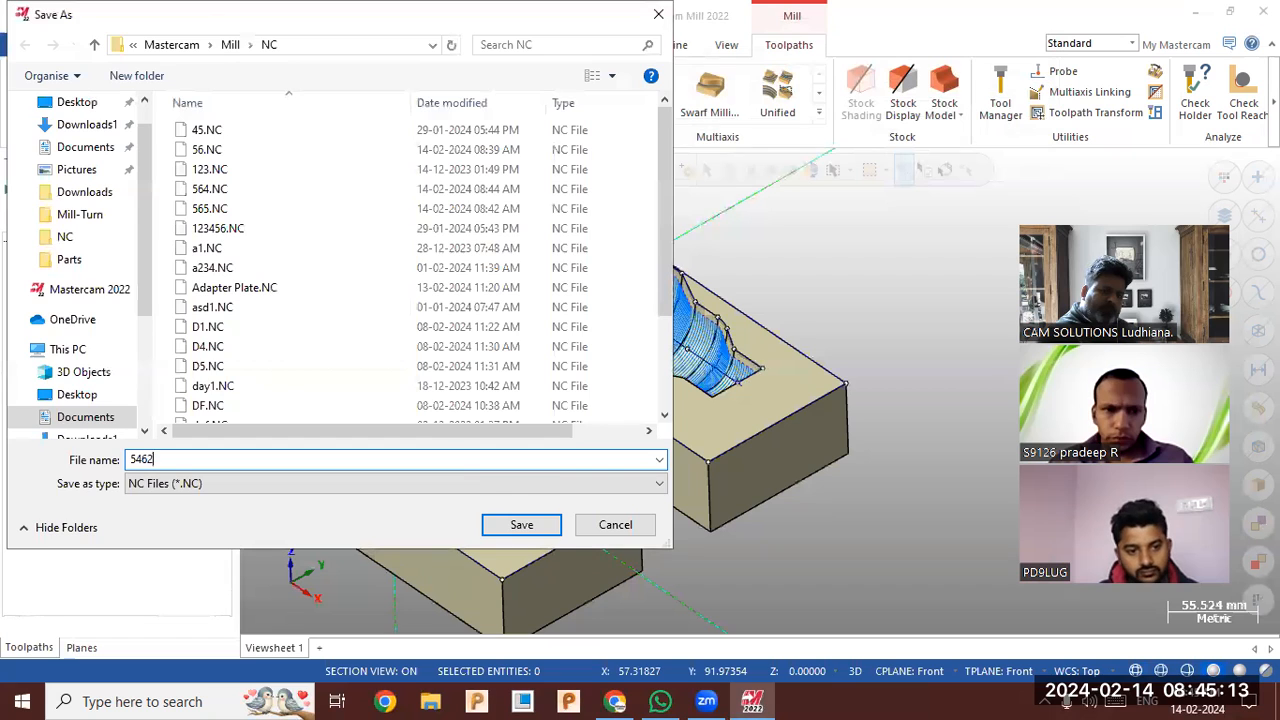
key(Return)
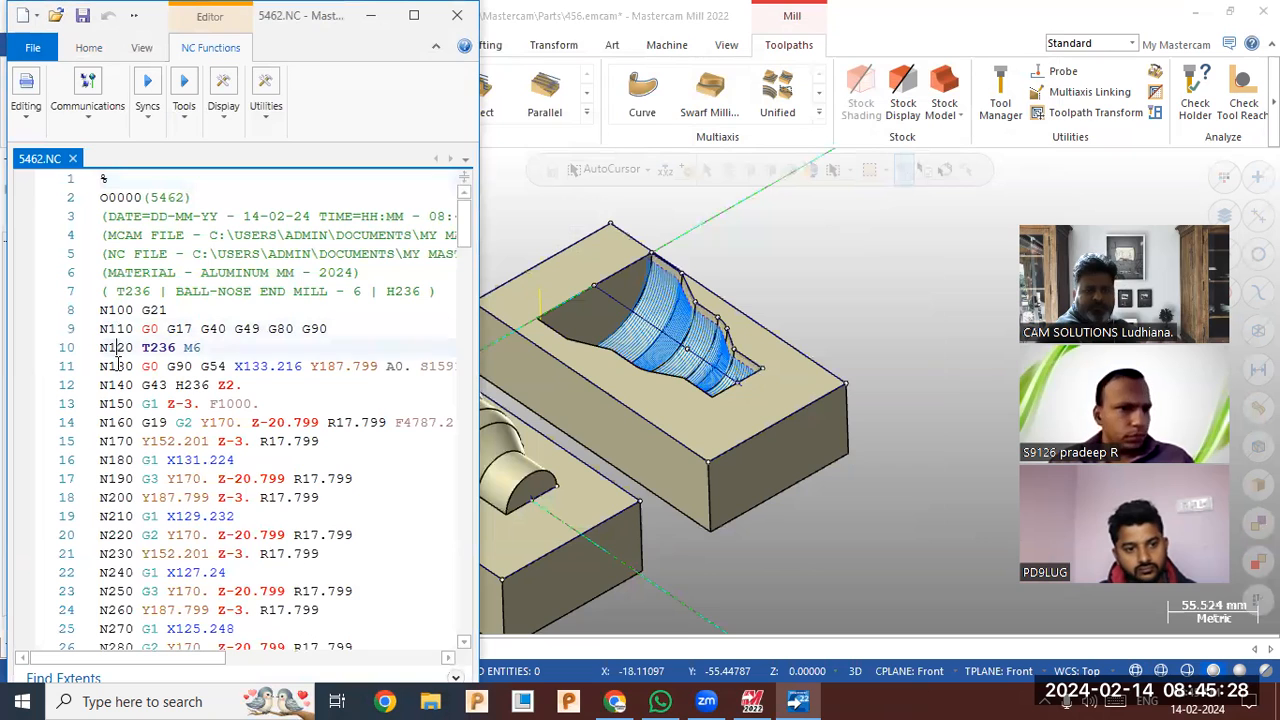
- Examine the sequence numbers and arc radius values in the posted 5462 program, and close the code editor
key(Down)
key(Down)
key(Down)
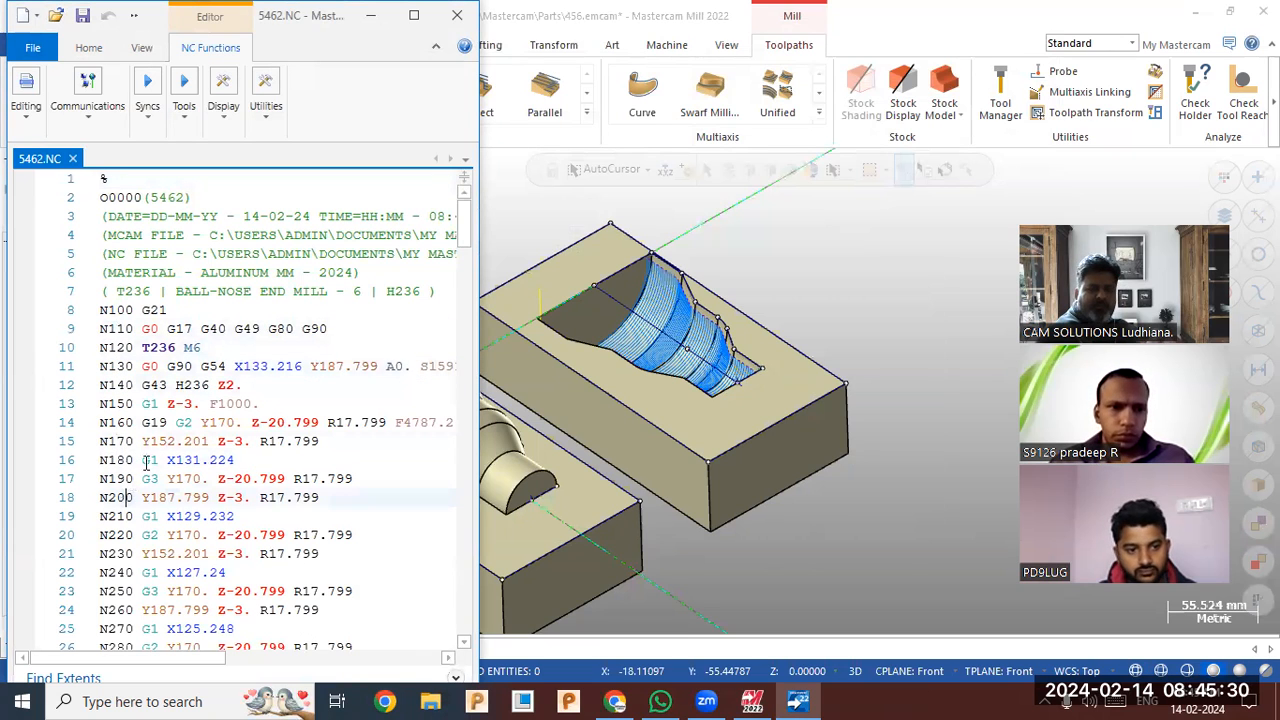
scroll(392, 370, down, 3)
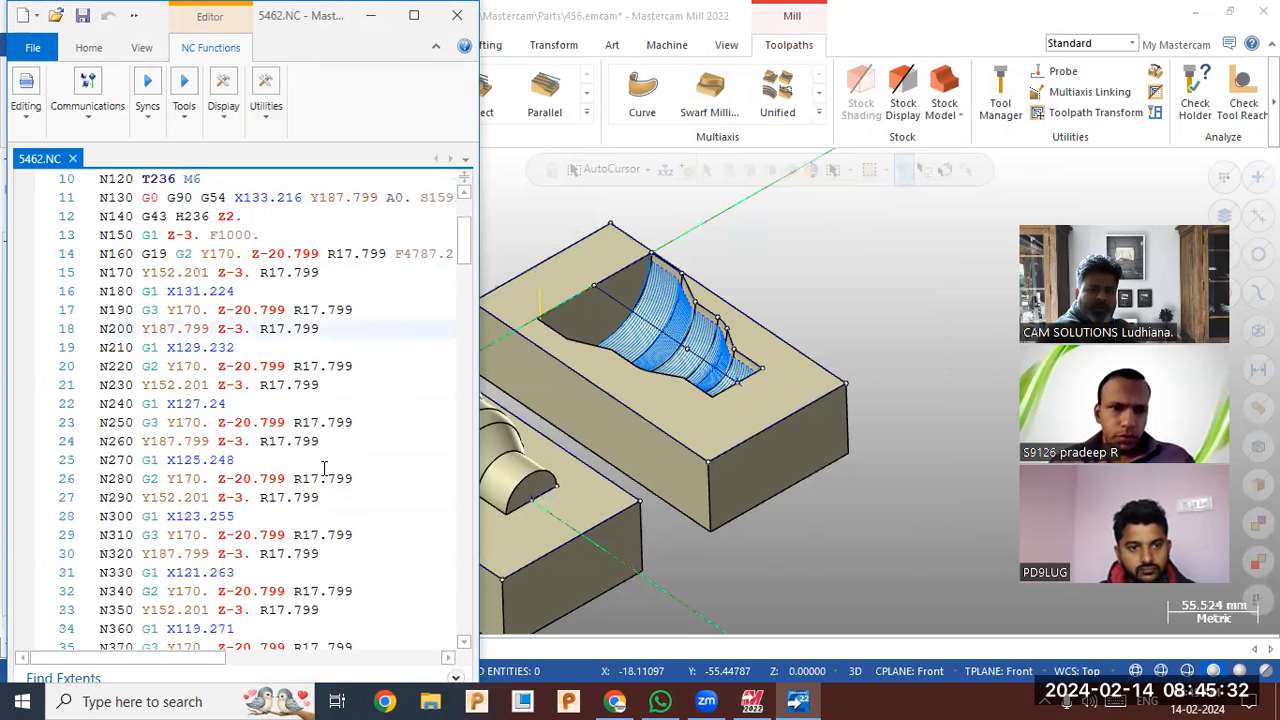
click(328, 497)
click(245, 498)
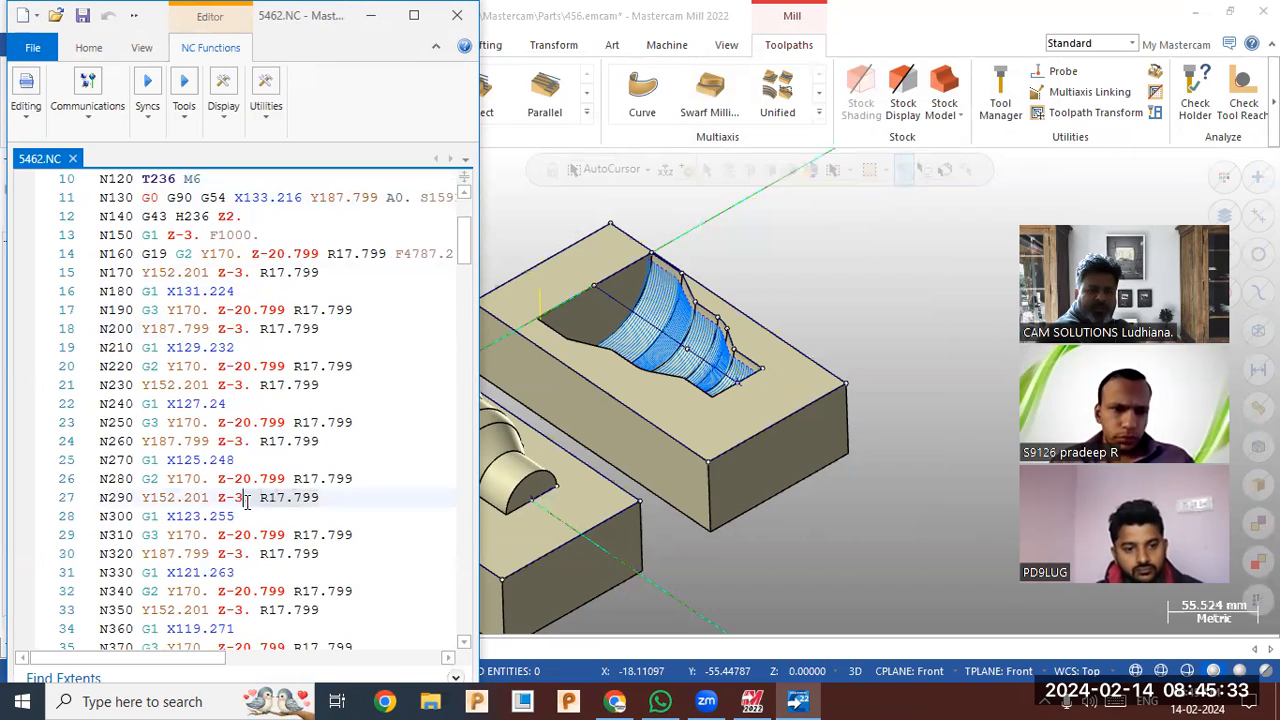
click(343, 479)
click(310, 421)
click(290, 441)
click(285, 385)
click(310, 328)
click(307, 291)
scroll(334, 450, down, 13)
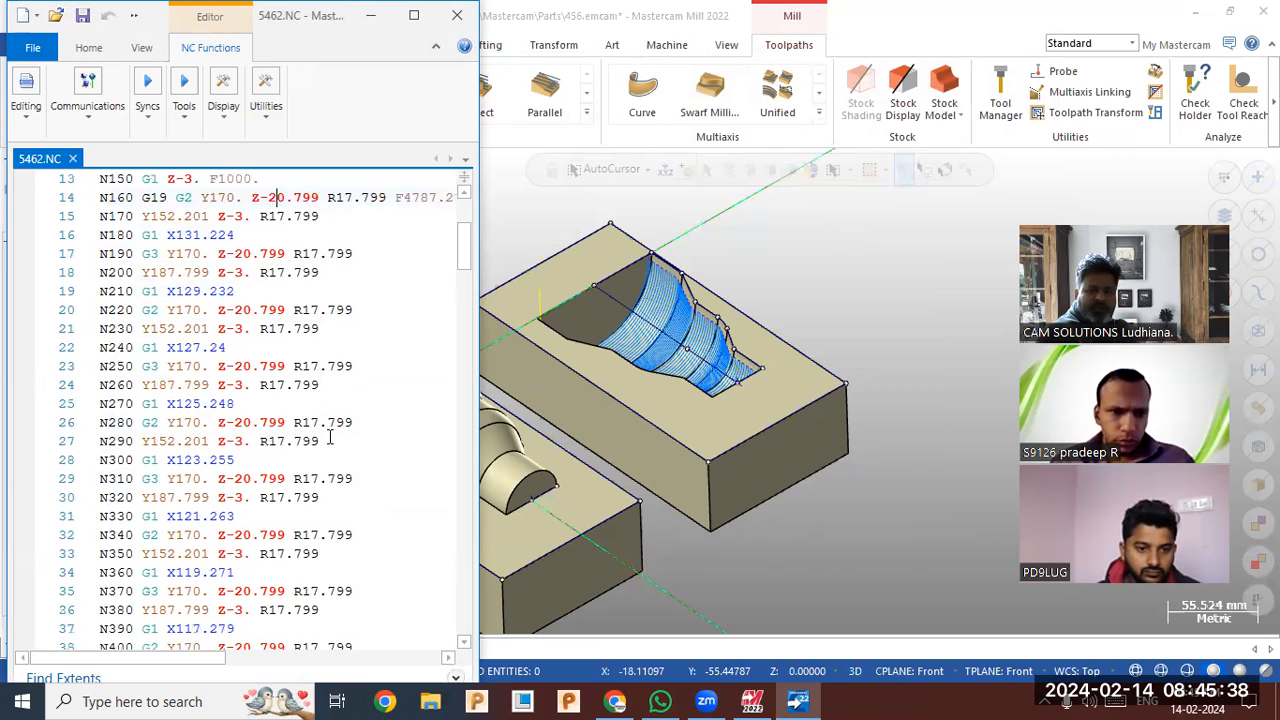
scroll(338, 454, down, 20)
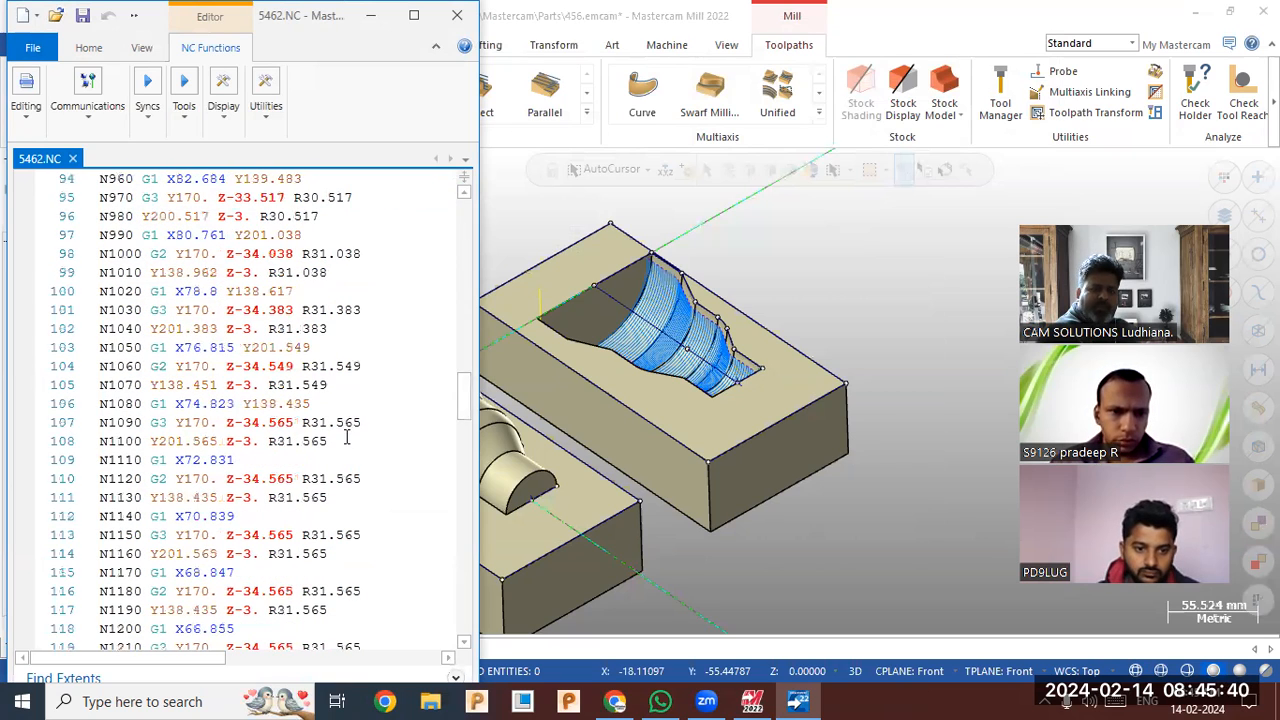
click(457, 15)
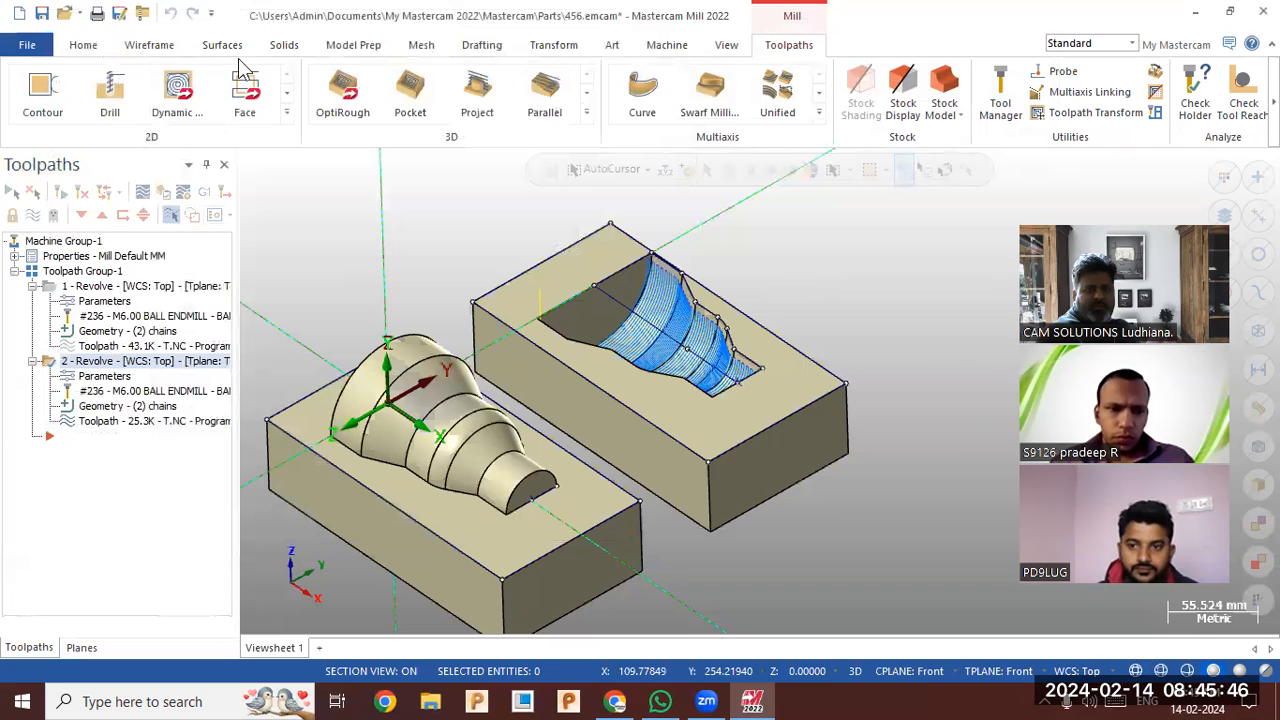
- Open the milling Arc settings in the control definition of the Mill Default MM machine
click(672, 46)
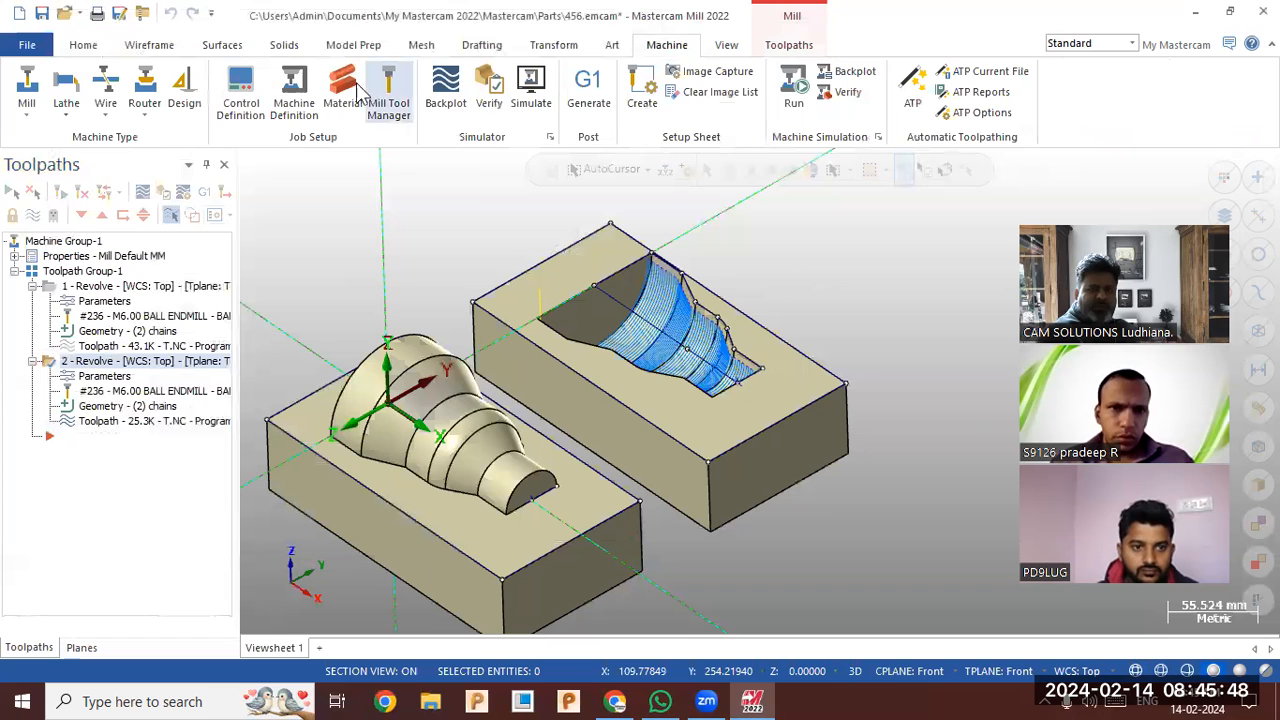
click(293, 95)
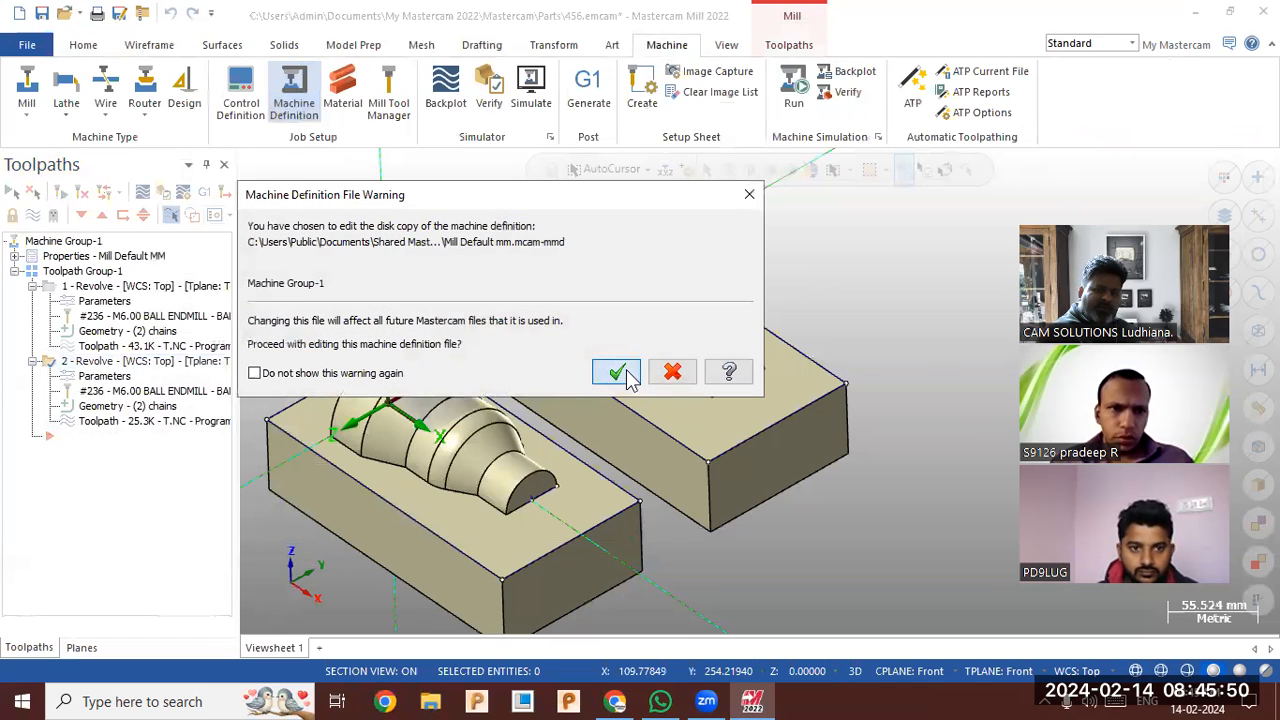
click(616, 373)
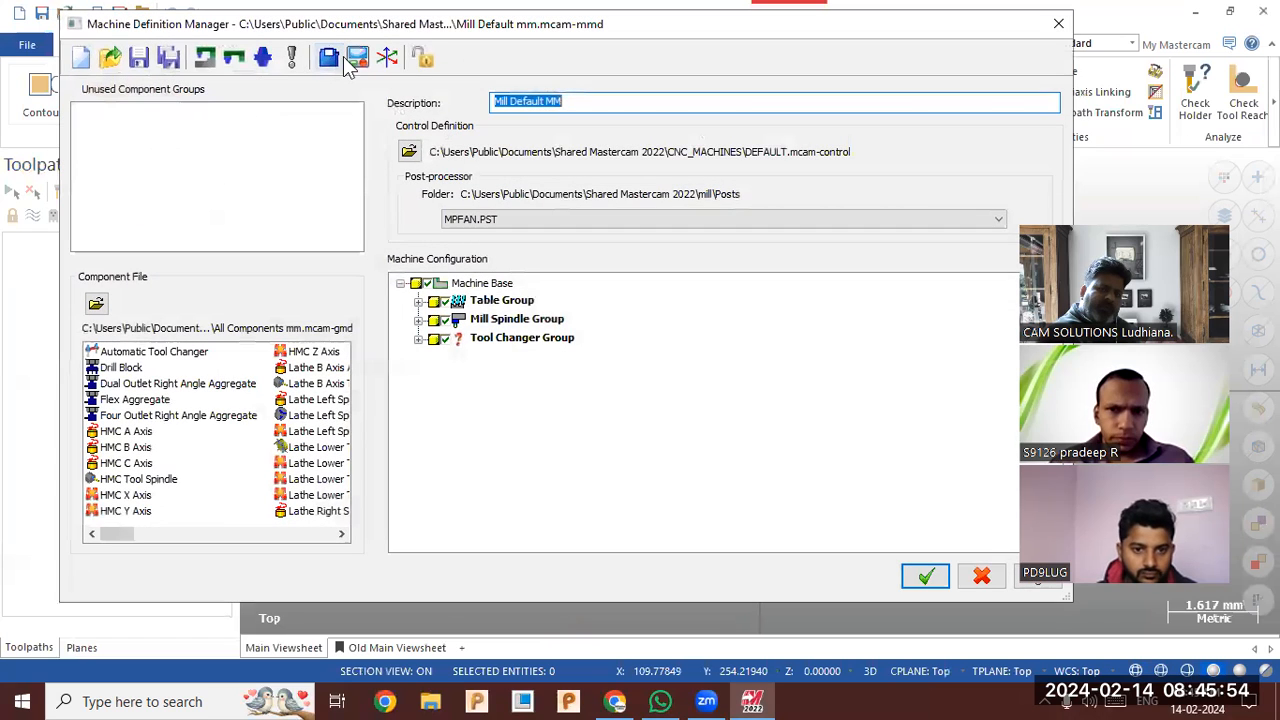
click(357, 60)
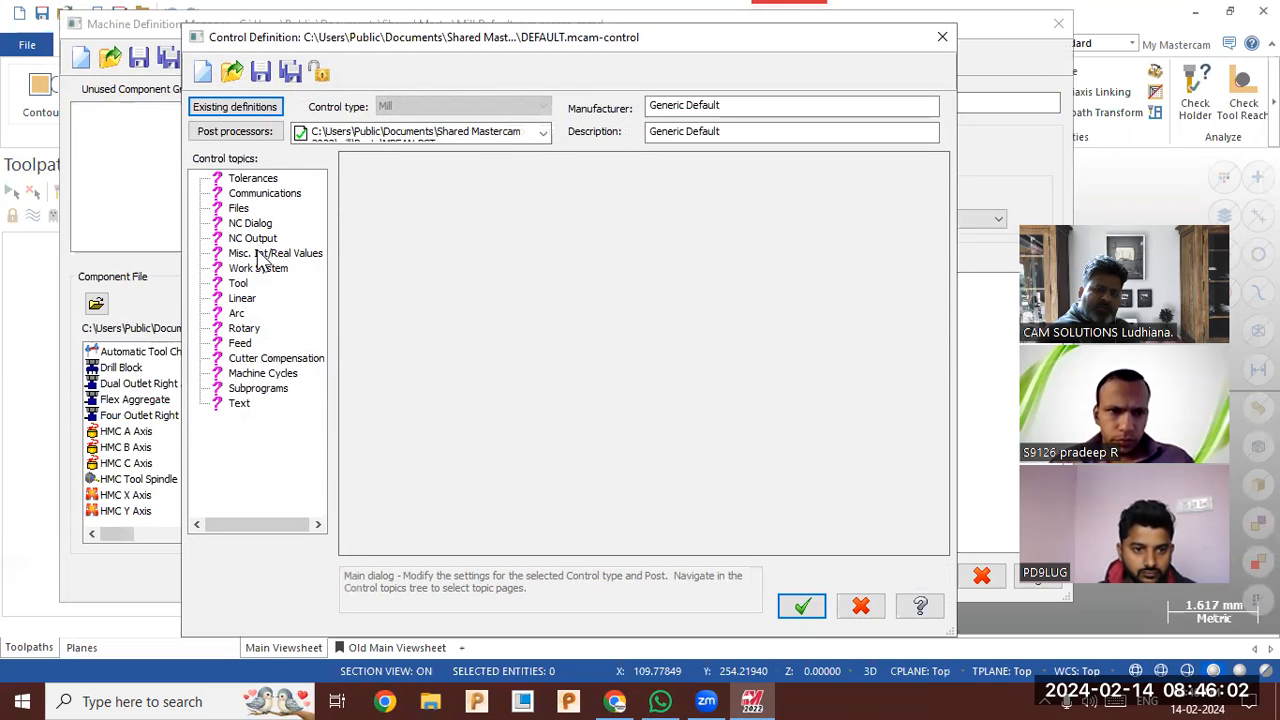
click(240, 313)
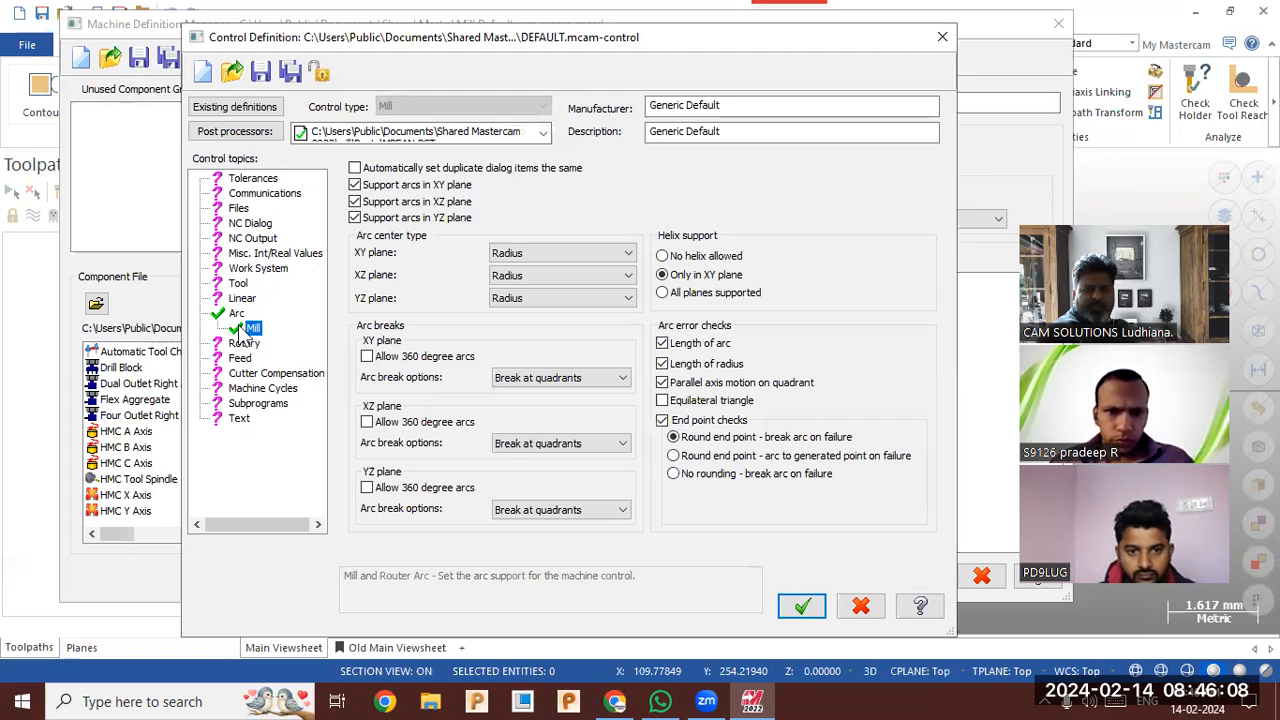
- Try the Delta start to center option as the arc center type for the XY and XZ planes
click(520, 253)
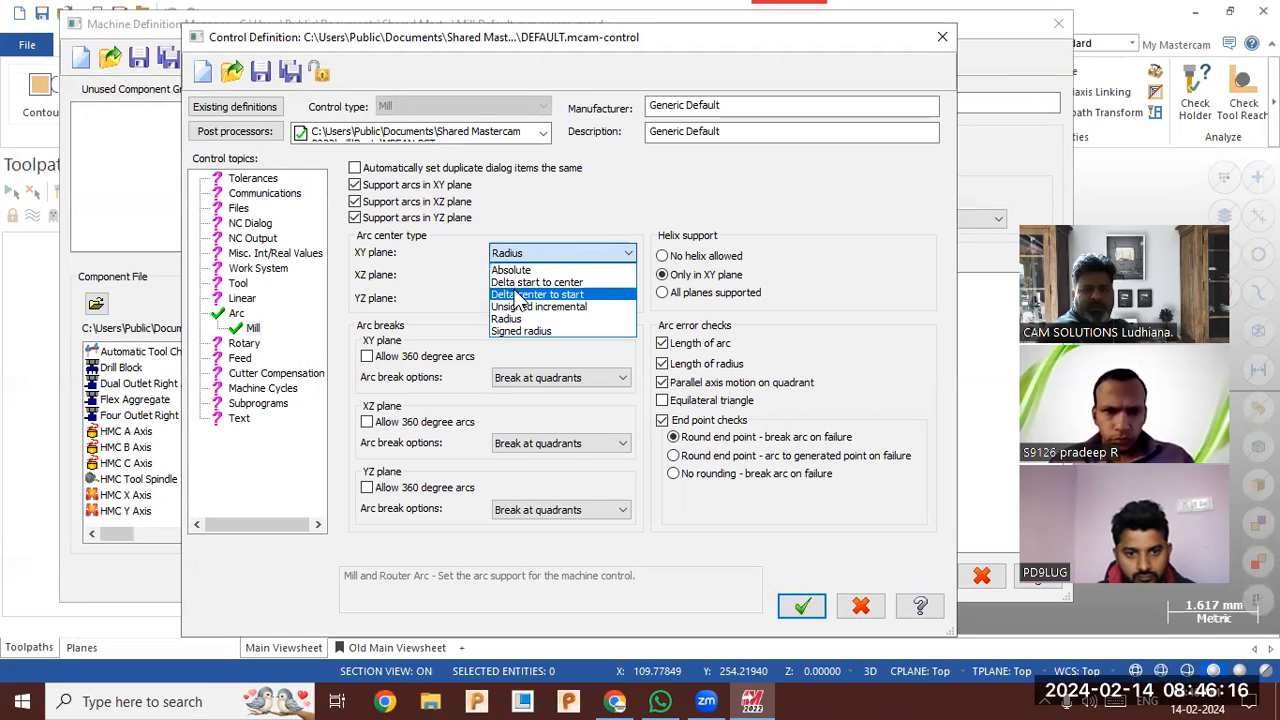
click(565, 283)
click(512, 275)
click(550, 308)
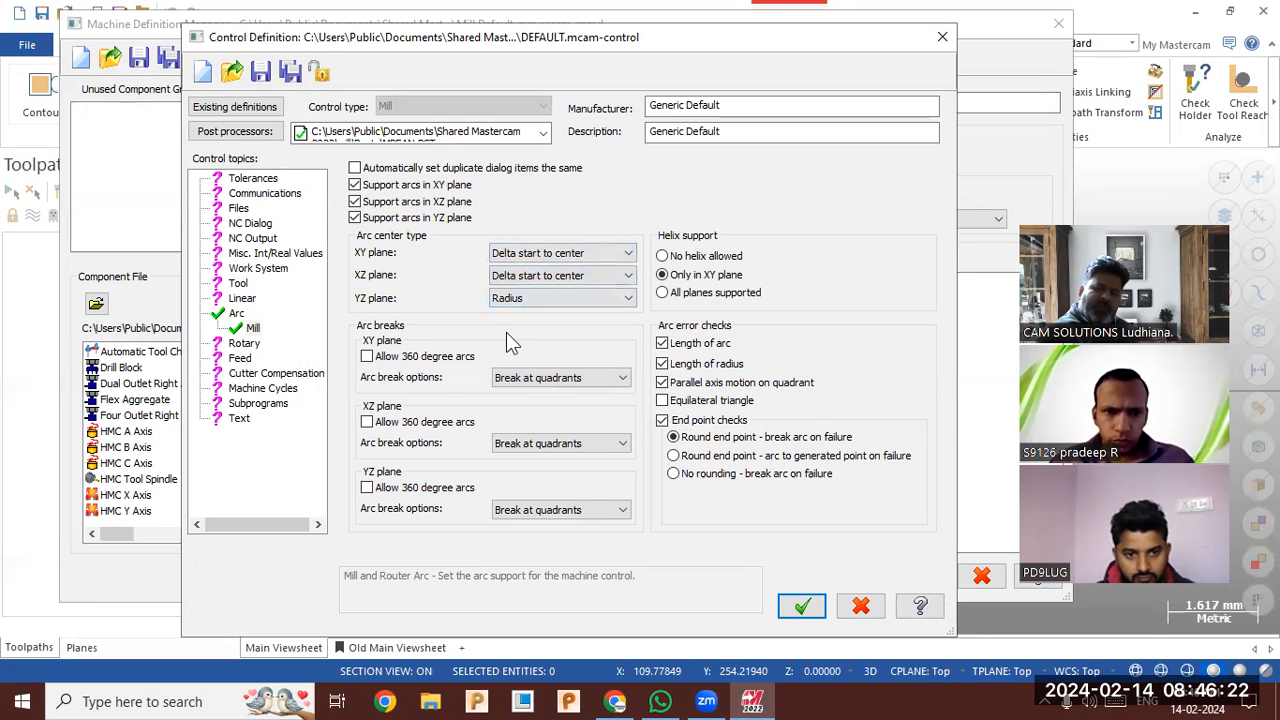
- Return the XY and XZ plane arc center types to Radius
click(565, 253)
click(563, 312)
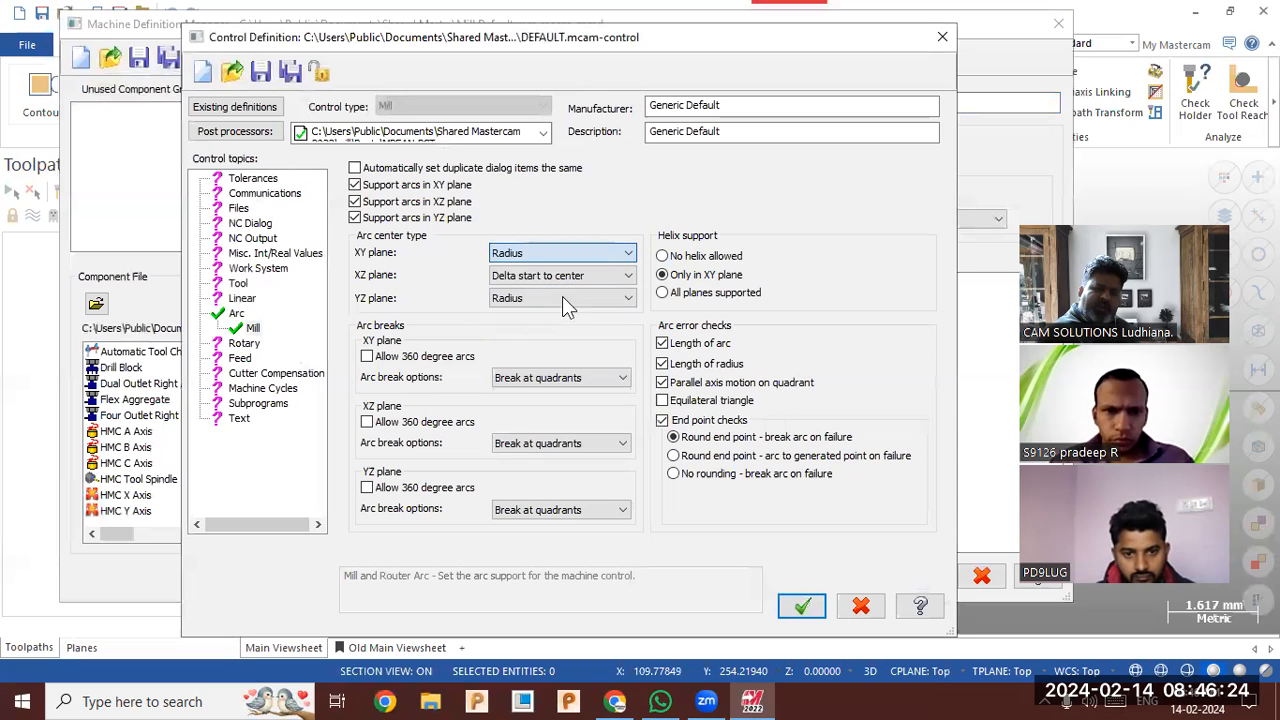
click(566, 276)
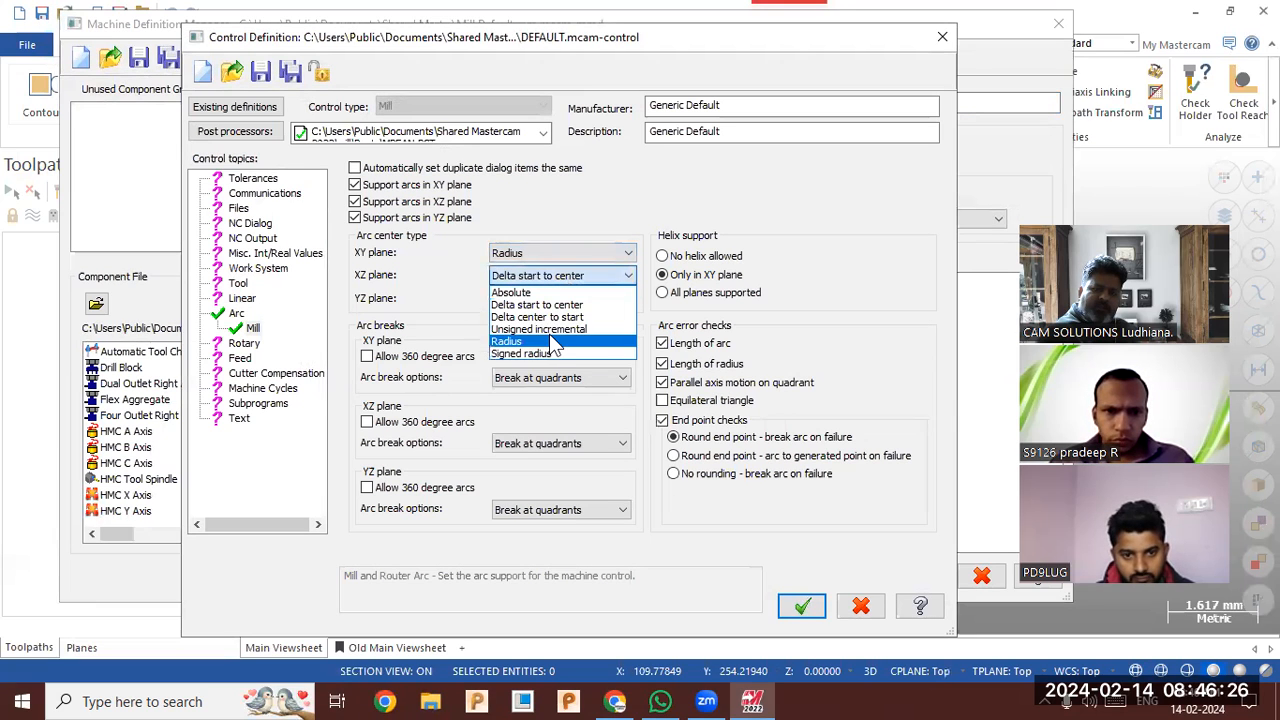
click(553, 342)
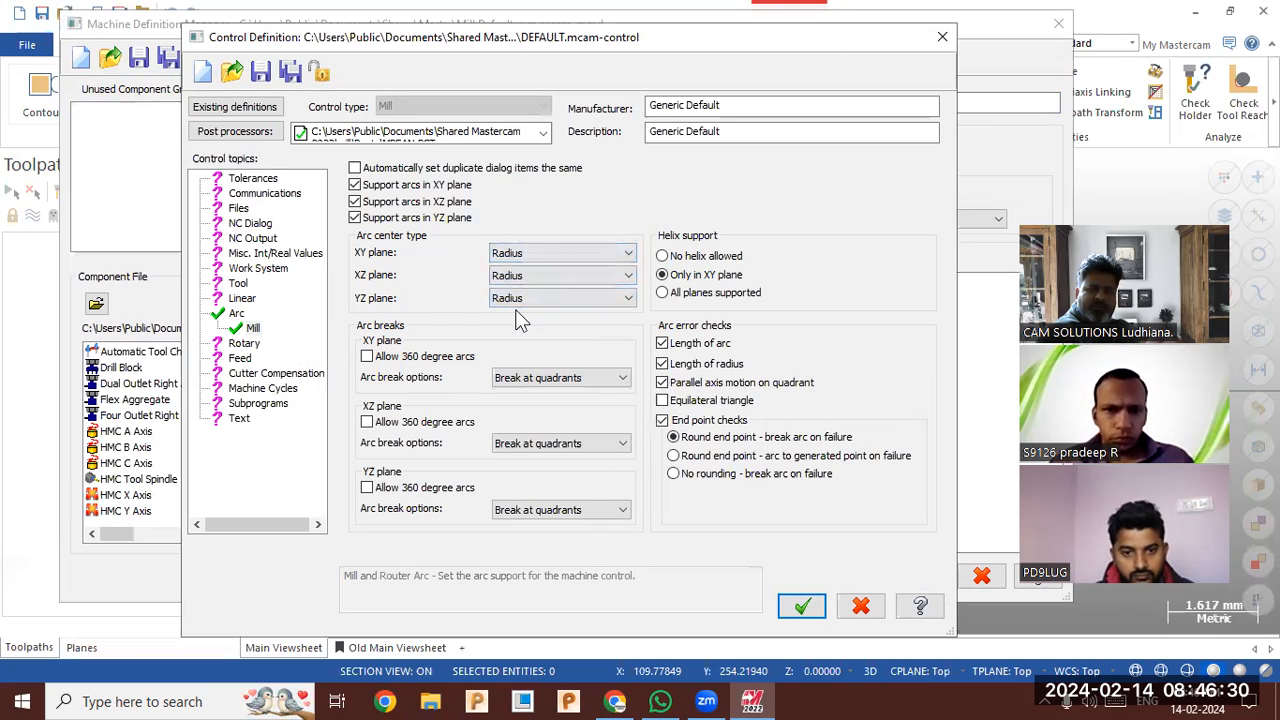
- Set the arc center type for the XY, XZ and YZ planes to Delta start to center
click(553, 253)
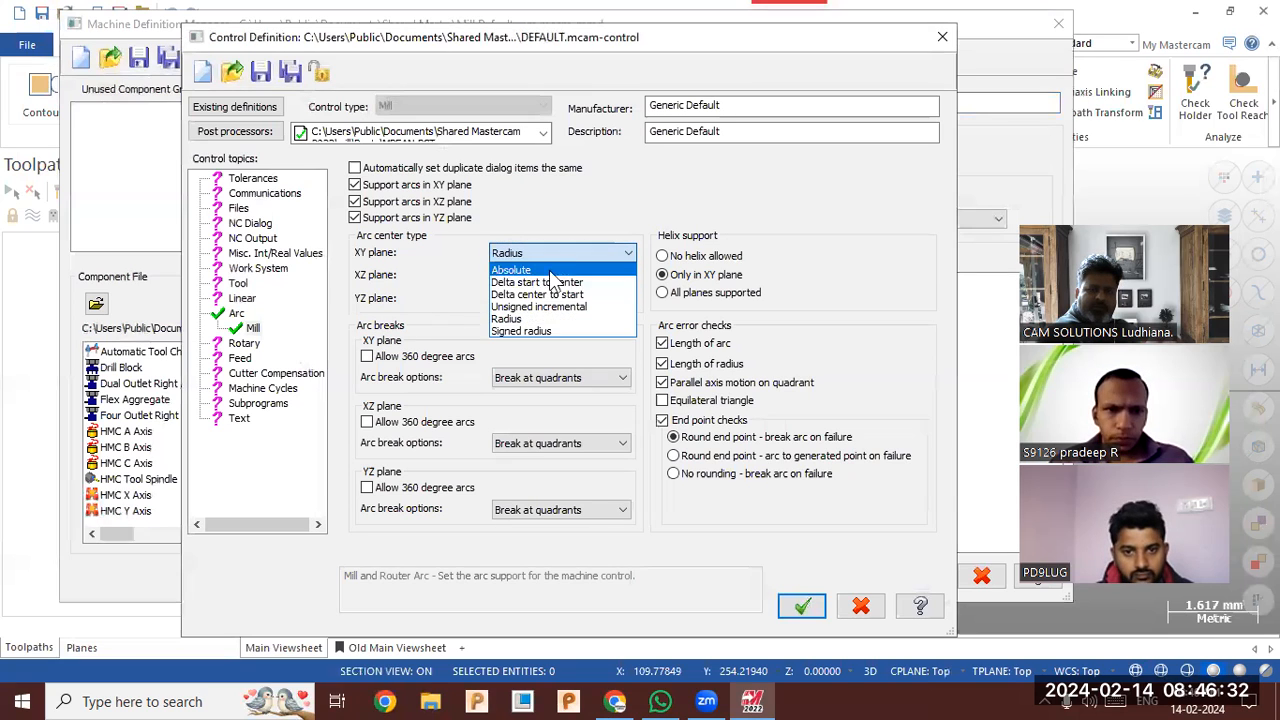
click(560, 282)
click(563, 277)
click(545, 305)
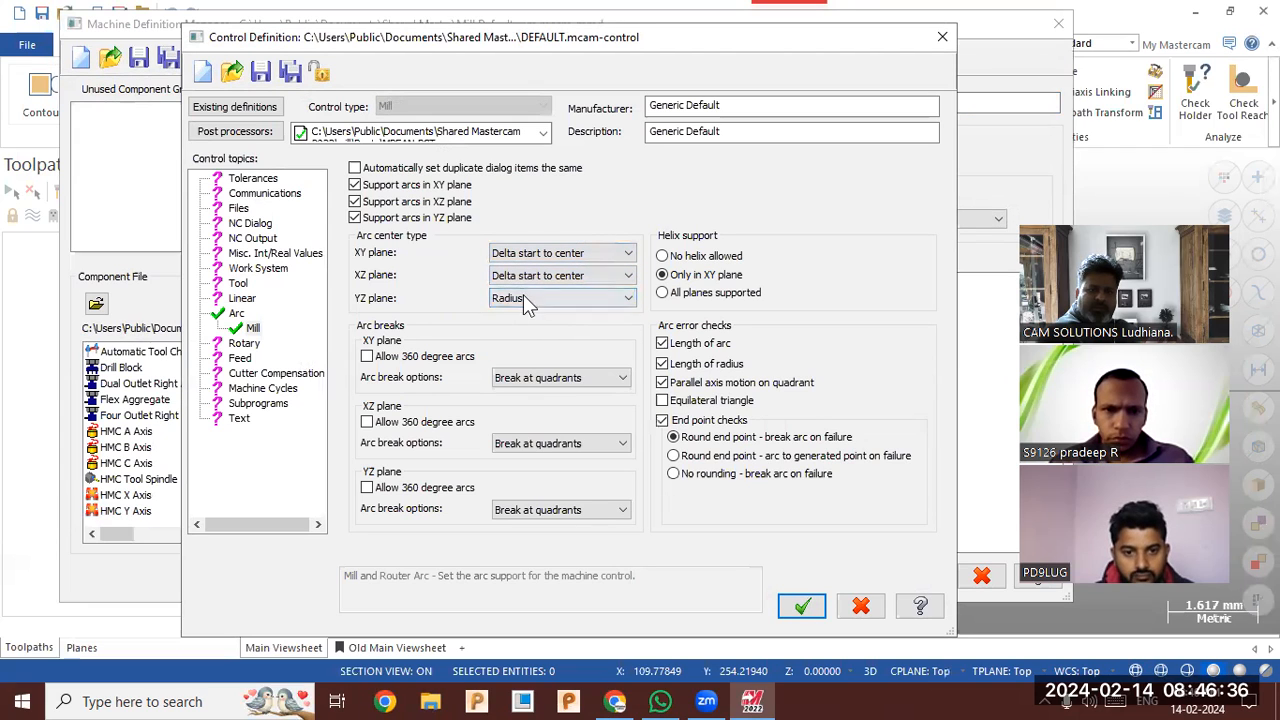
click(523, 297)
click(530, 327)
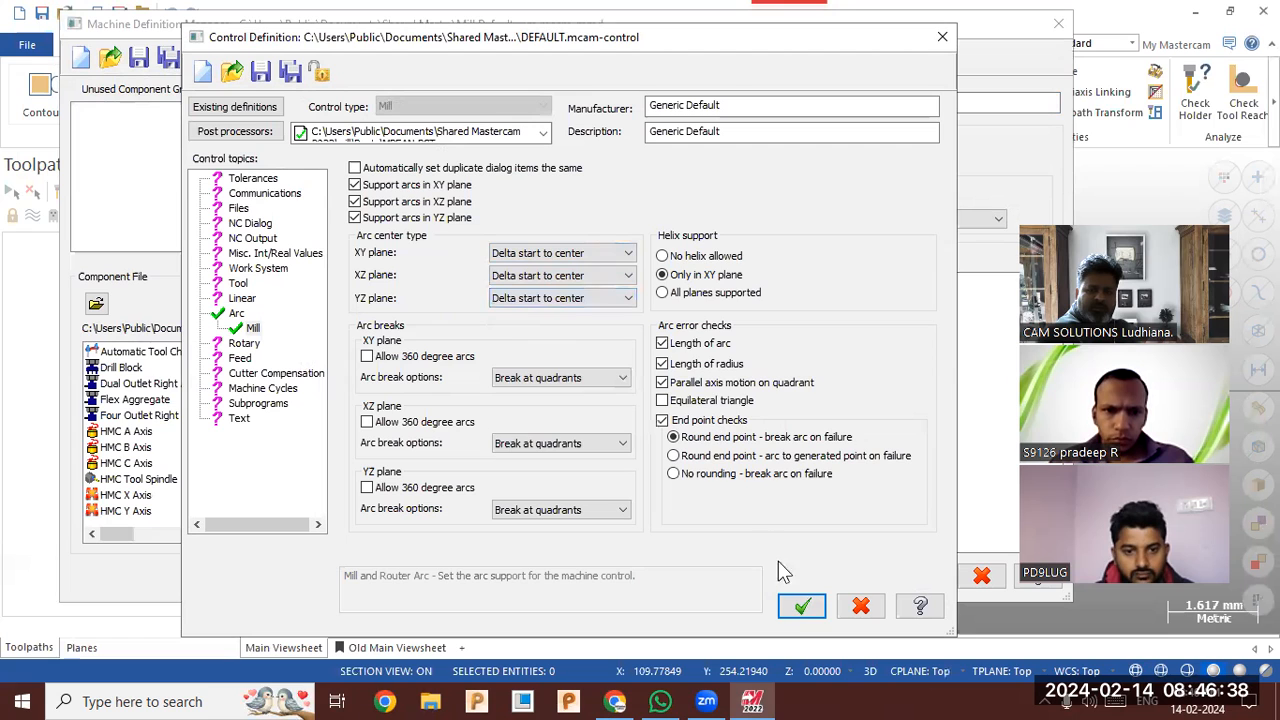
- Save the control definition with the Delta start to center arcs and accept the Mill Default MM machine definition
click(801, 606)
click(624, 408)
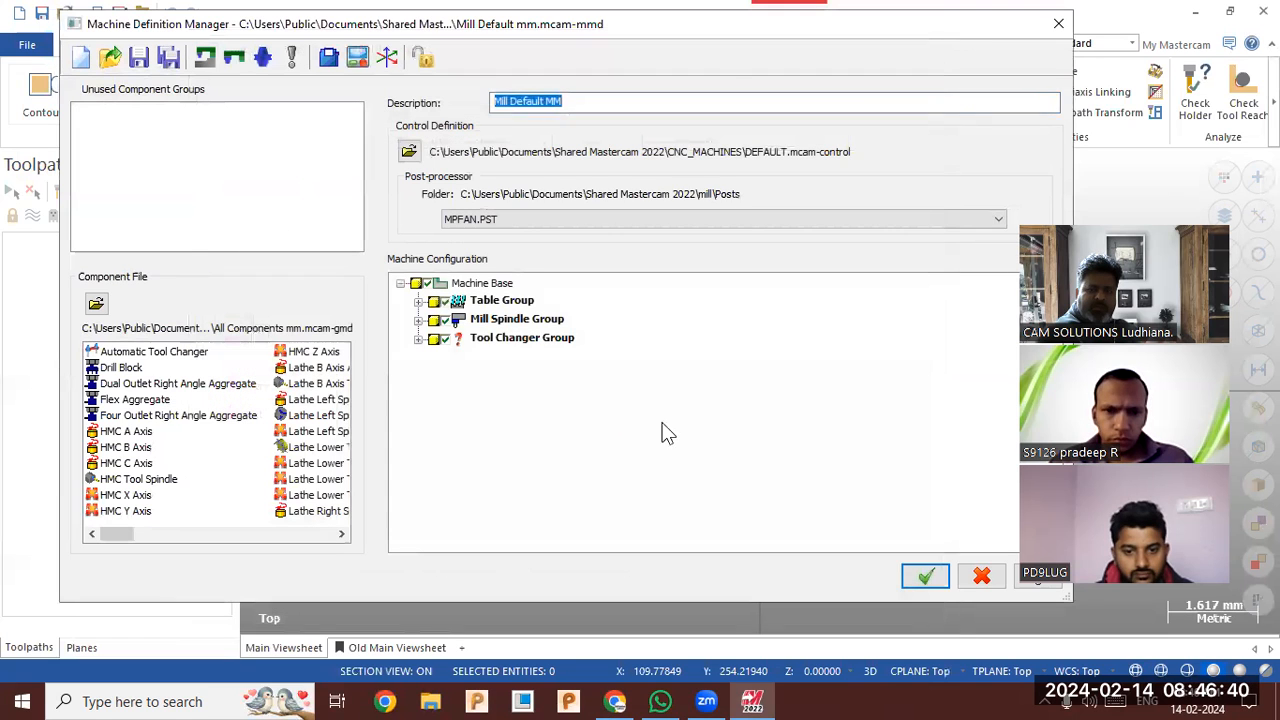
click(915, 576)
click(553, 362)
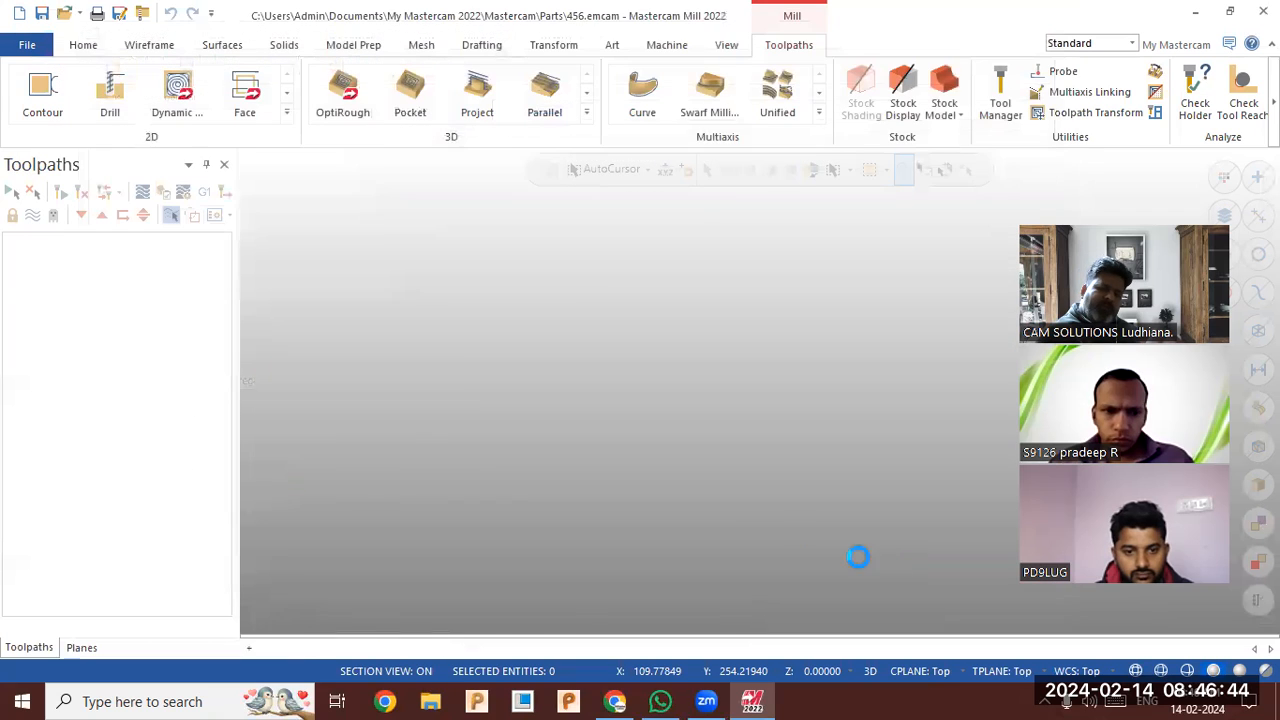
click(650, 390)
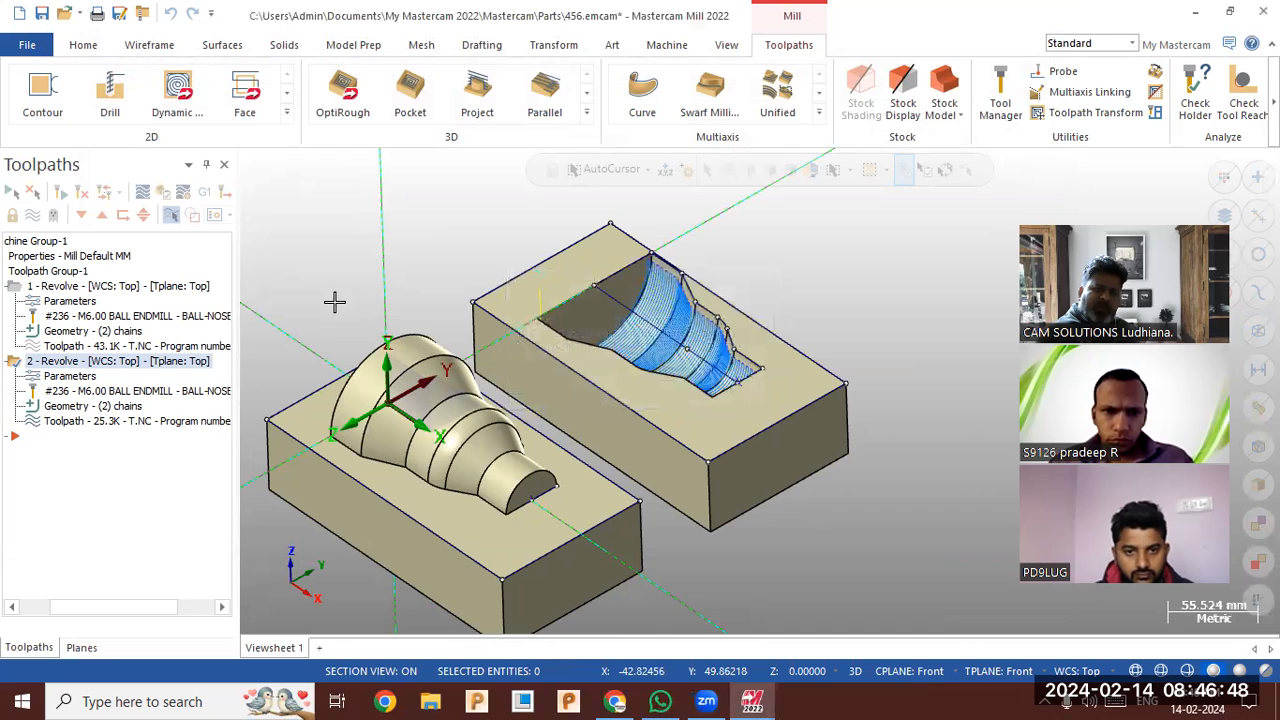
- Post only the selected second Revolve operation and save the NC file as 5642
click(203, 193)
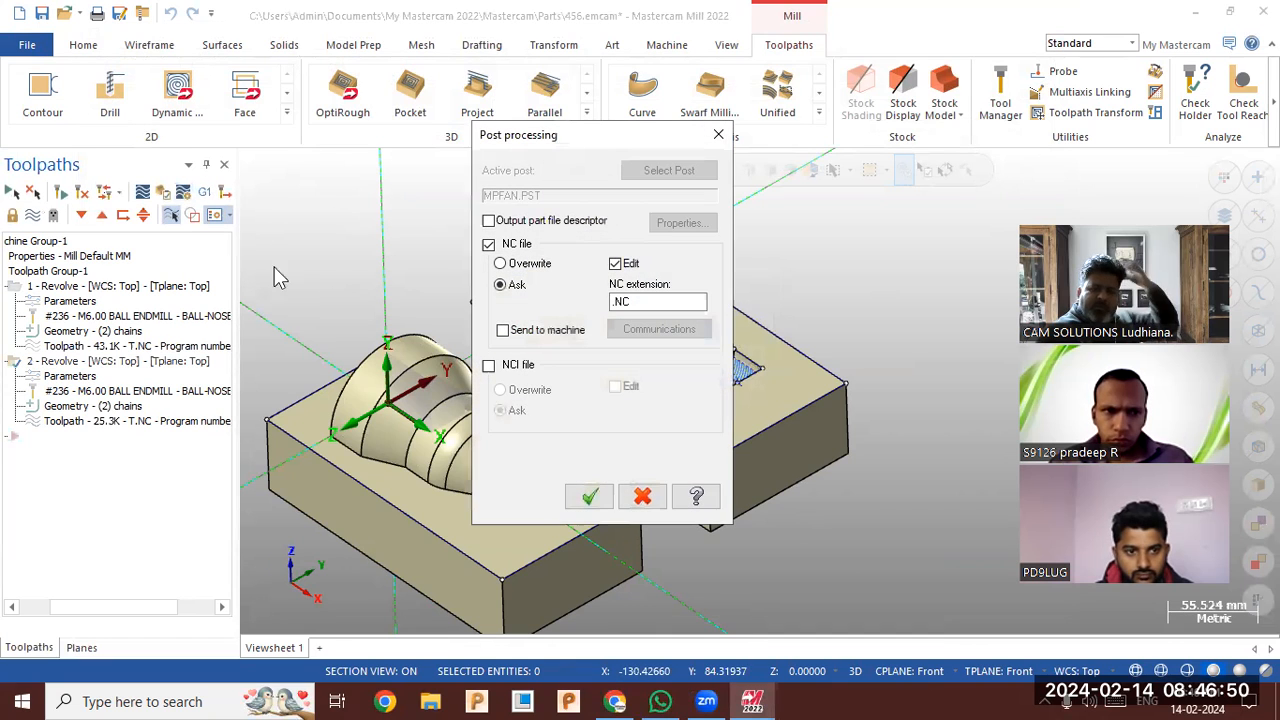
click(584, 490)
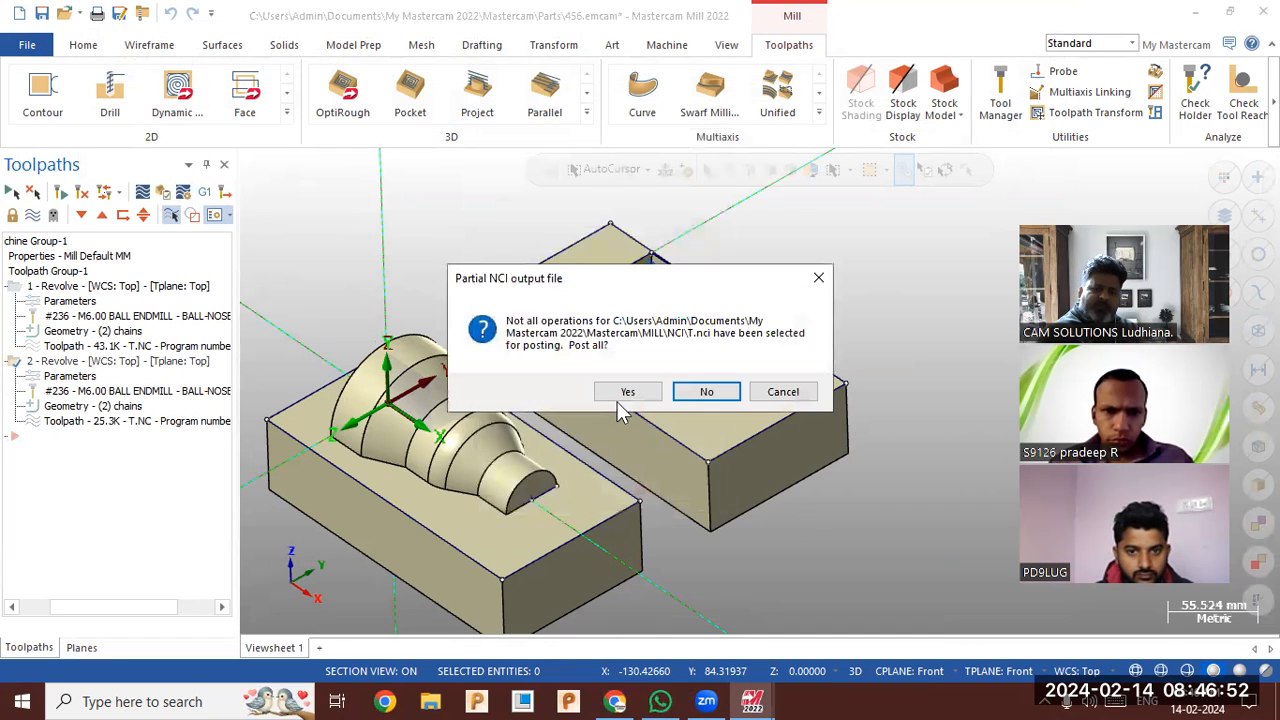
click(707, 392)
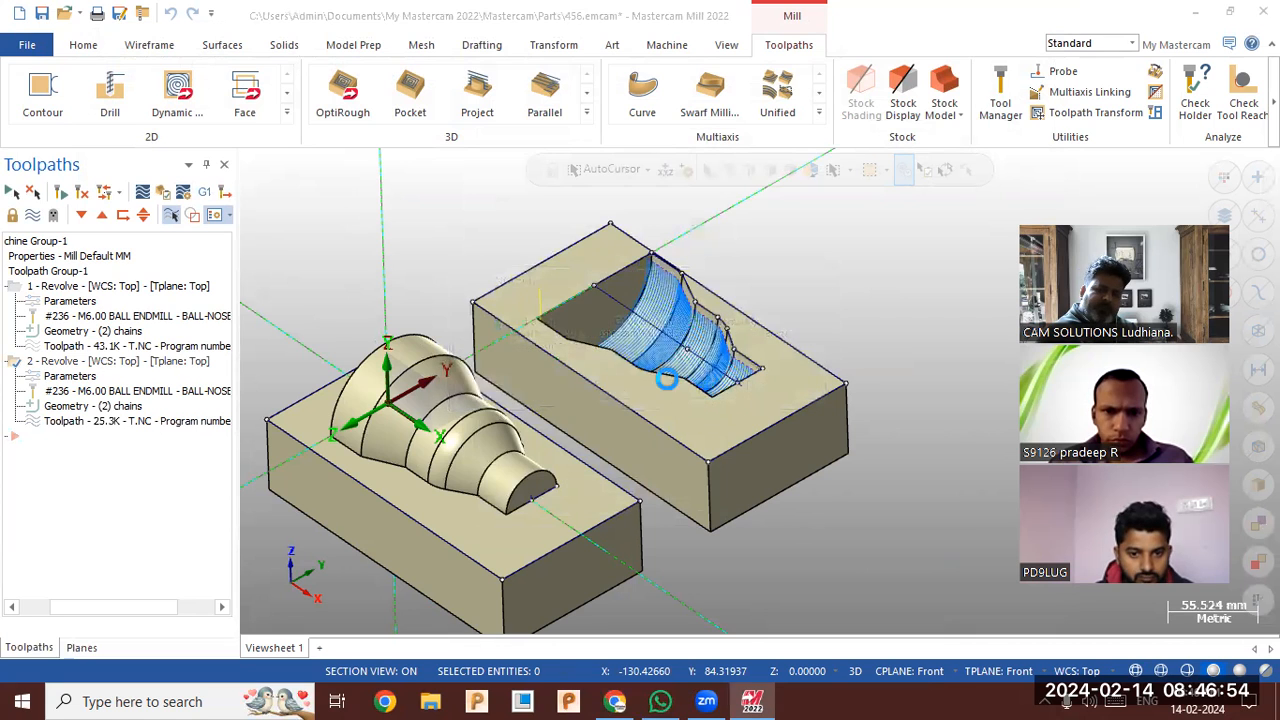
text(5642)
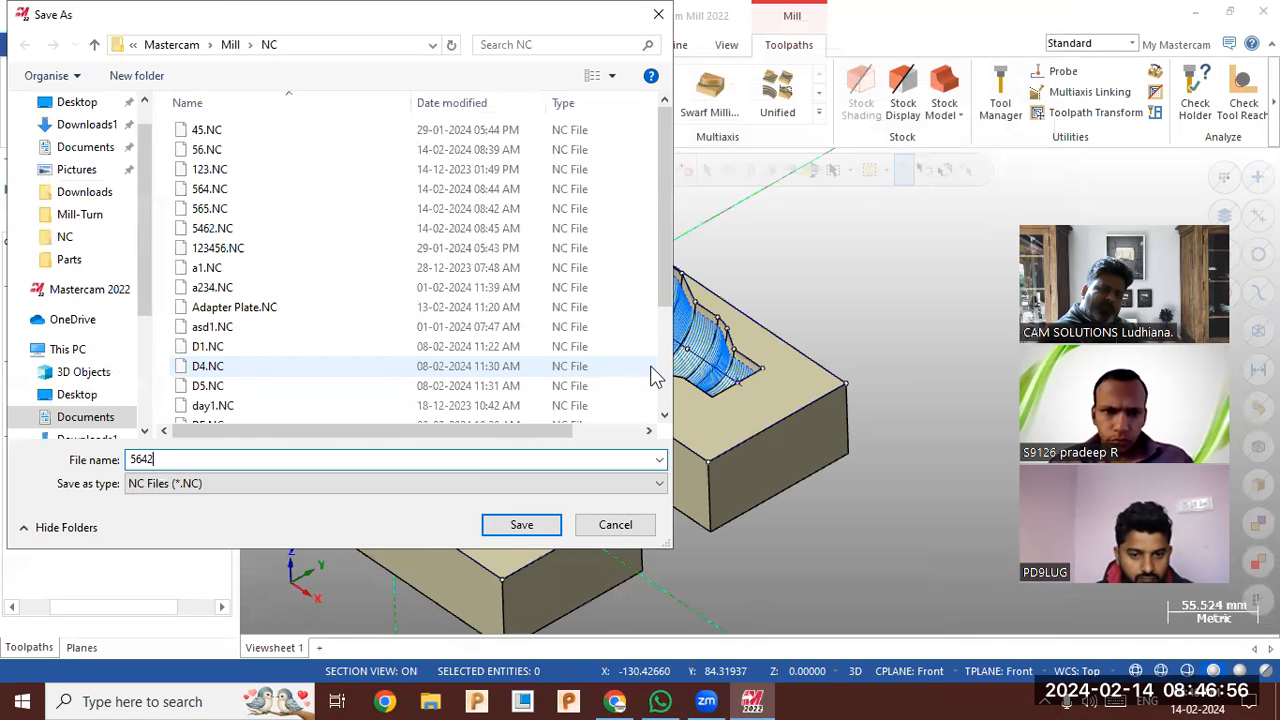
key(Return)
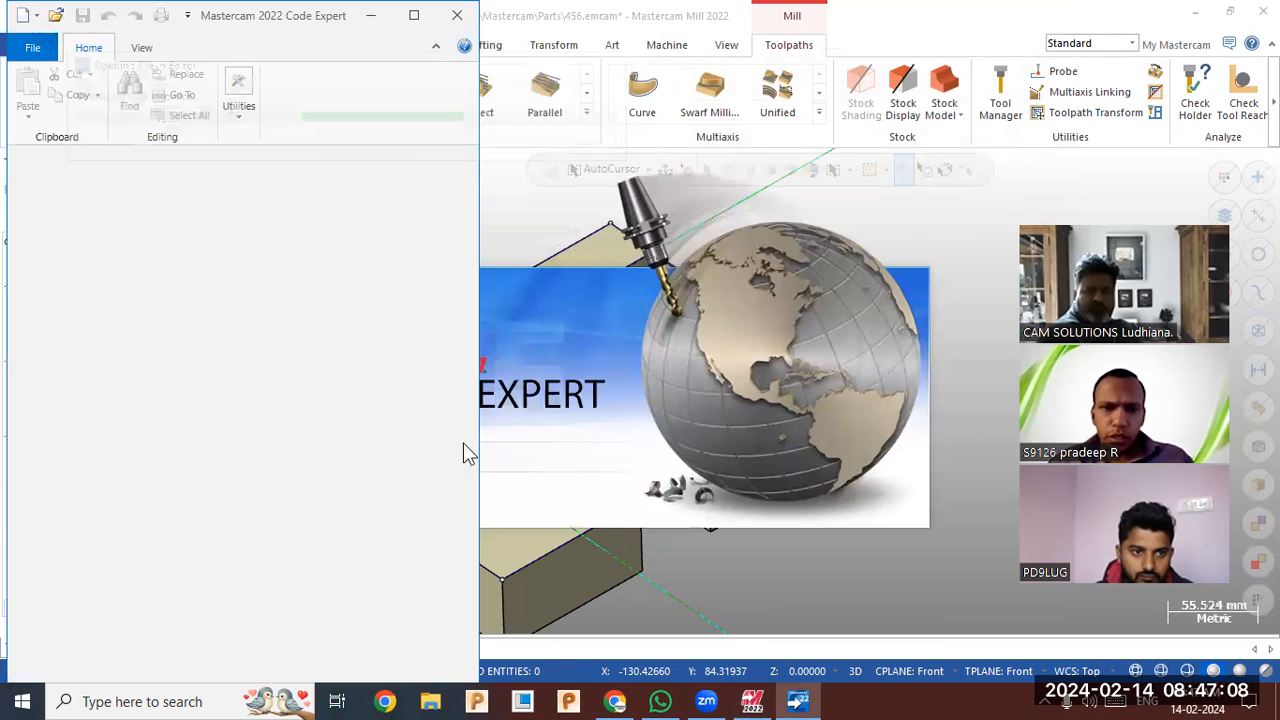
- Examine the J and K arc center values in the posted 5642 program, and close the code editor
drag(381, 479, 230, 487)
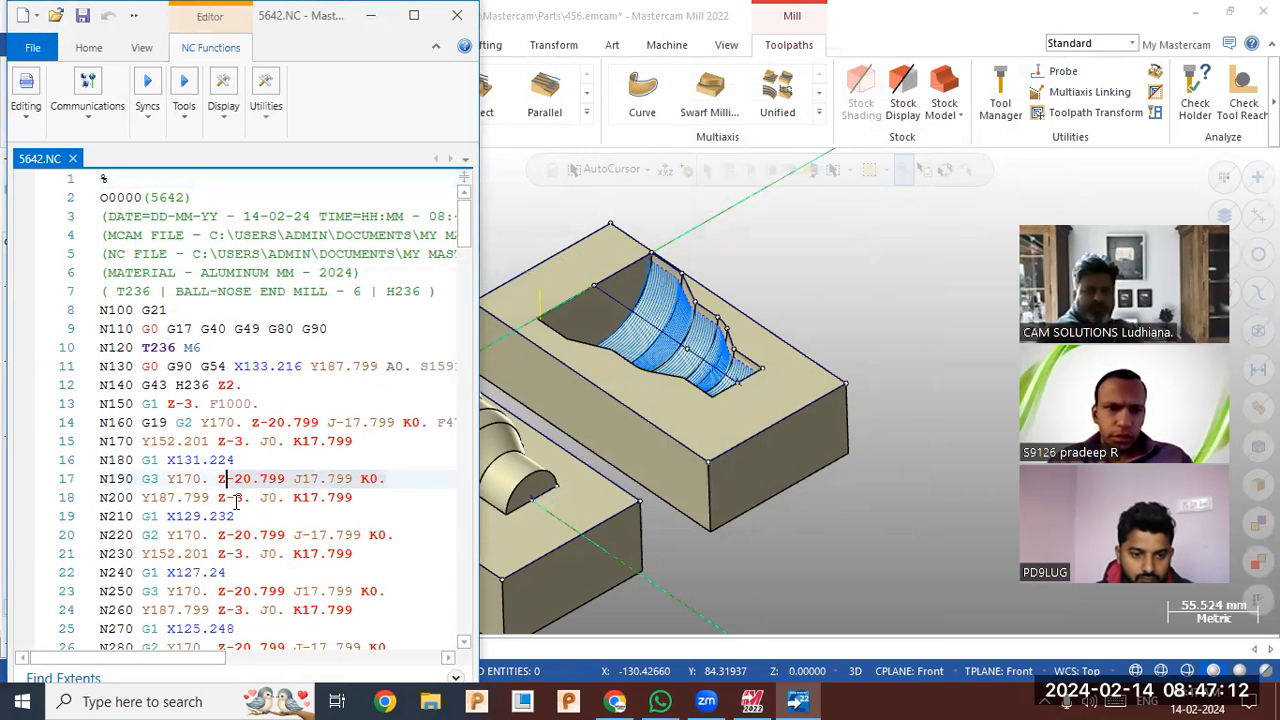
click(240, 497)
scroll(262, 498, down, 4)
scroll(262, 498, down, 6)
scroll(267, 494, down, 9)
scroll(271, 492, down, 10)
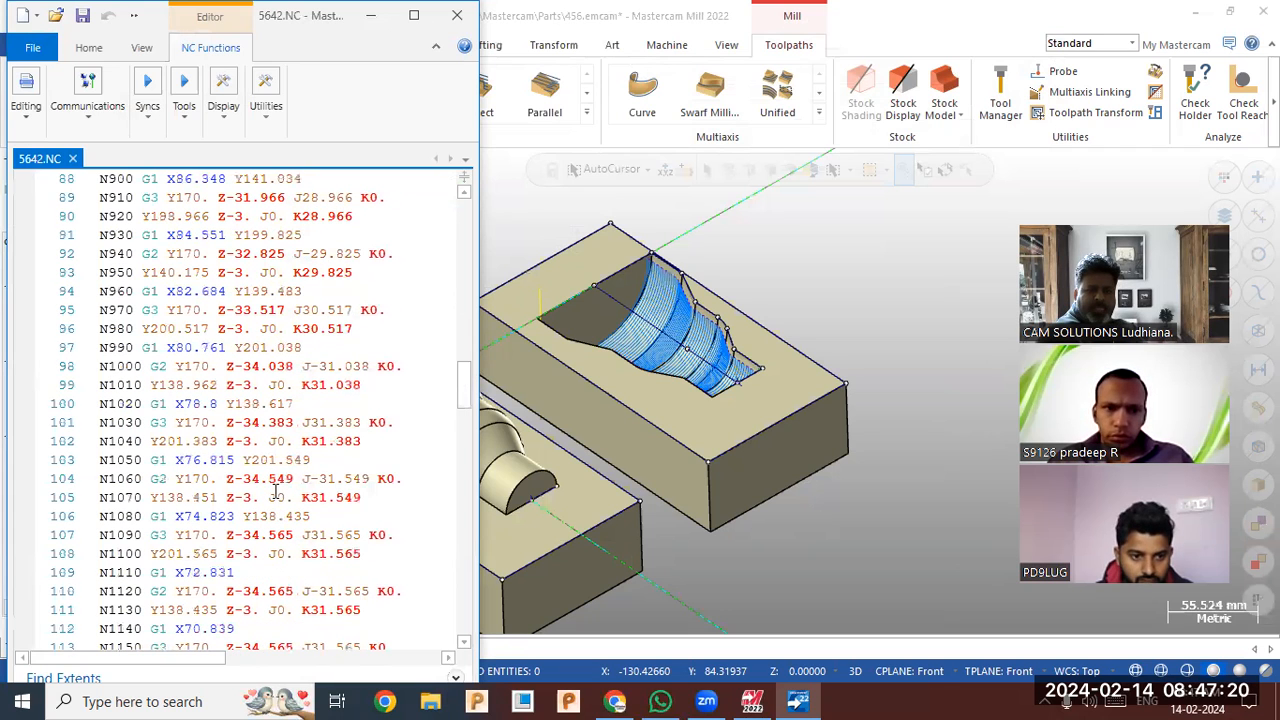
click(457, 15)
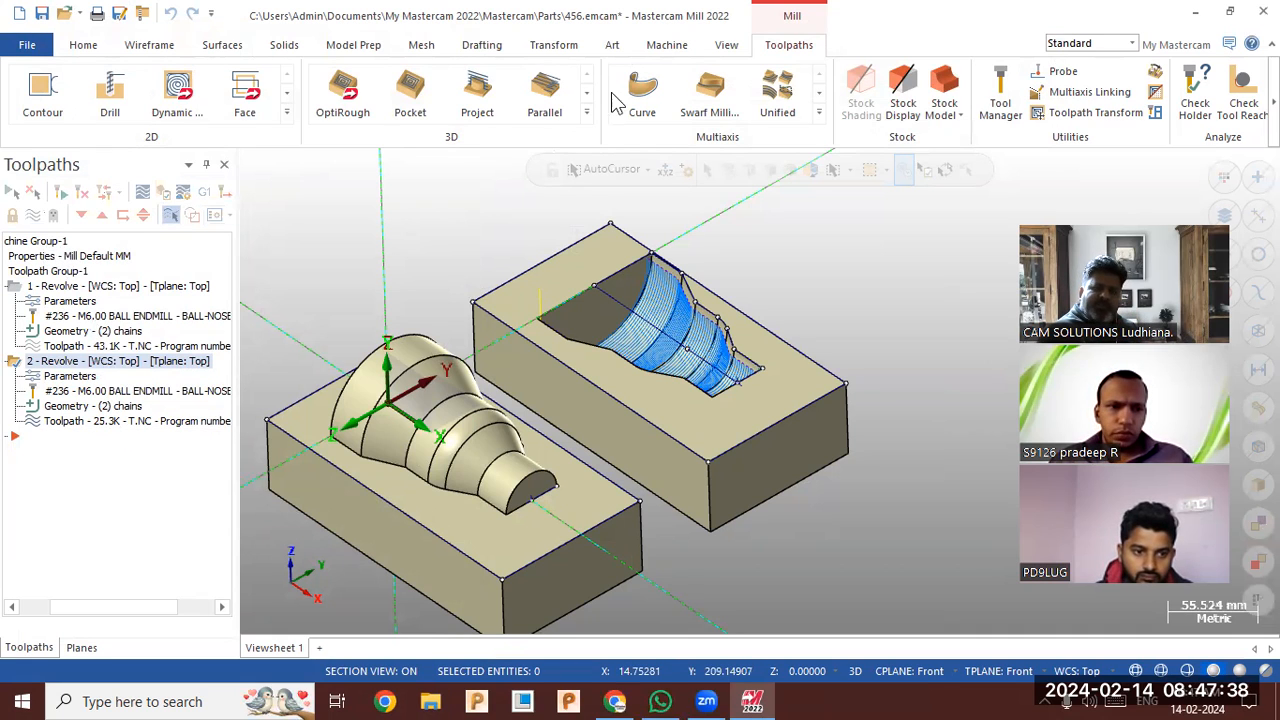
- Open the Arc settings in the control definition of the Mill Default MM machine for editing
click(683, 52)
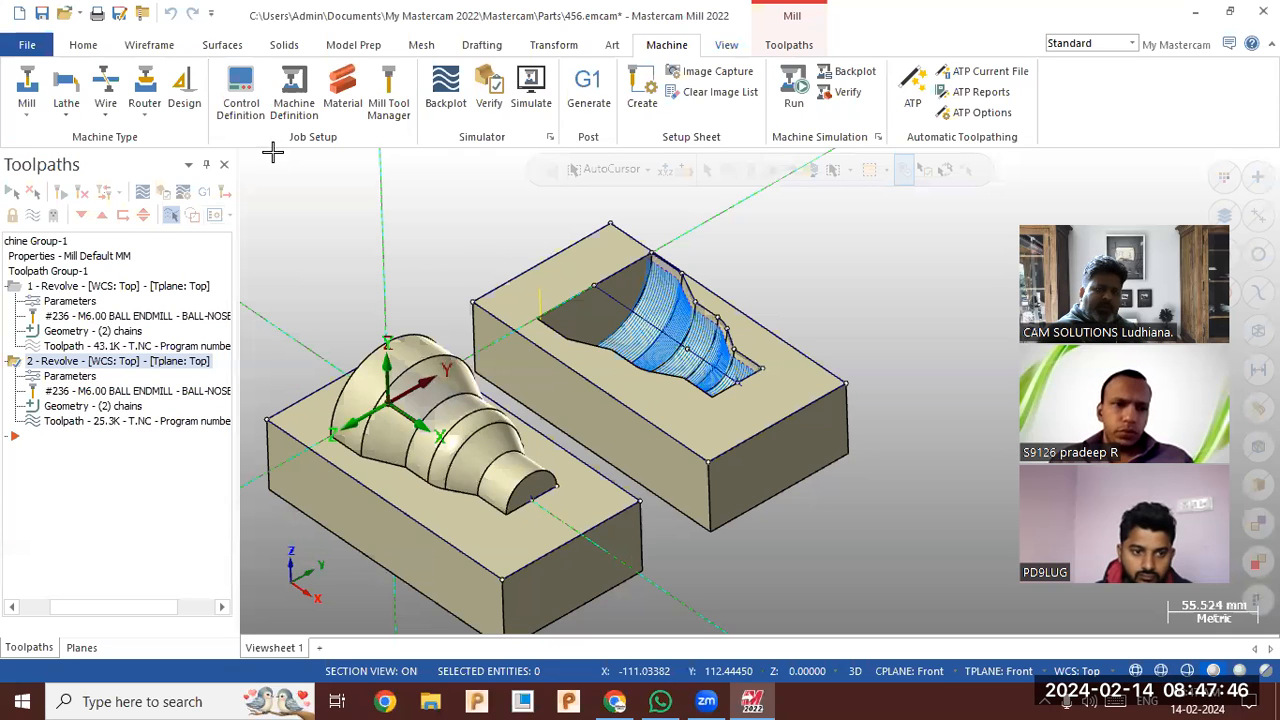
click(300, 105)
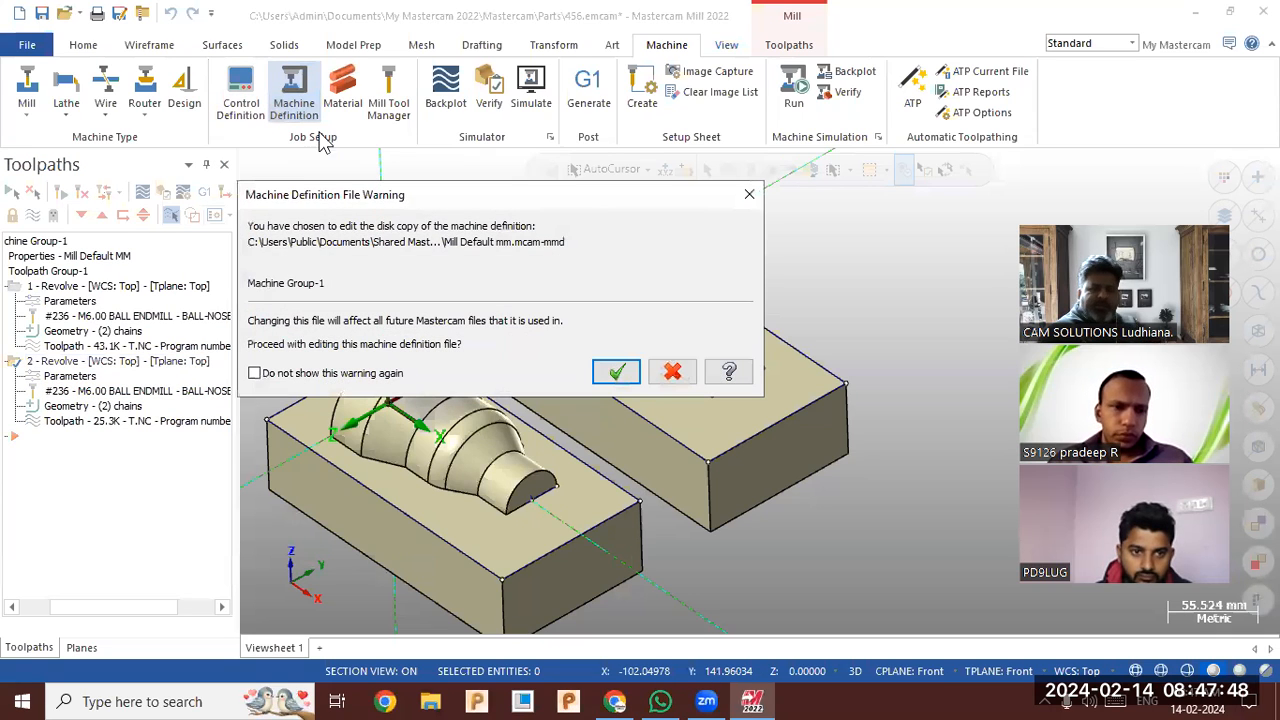
click(612, 369)
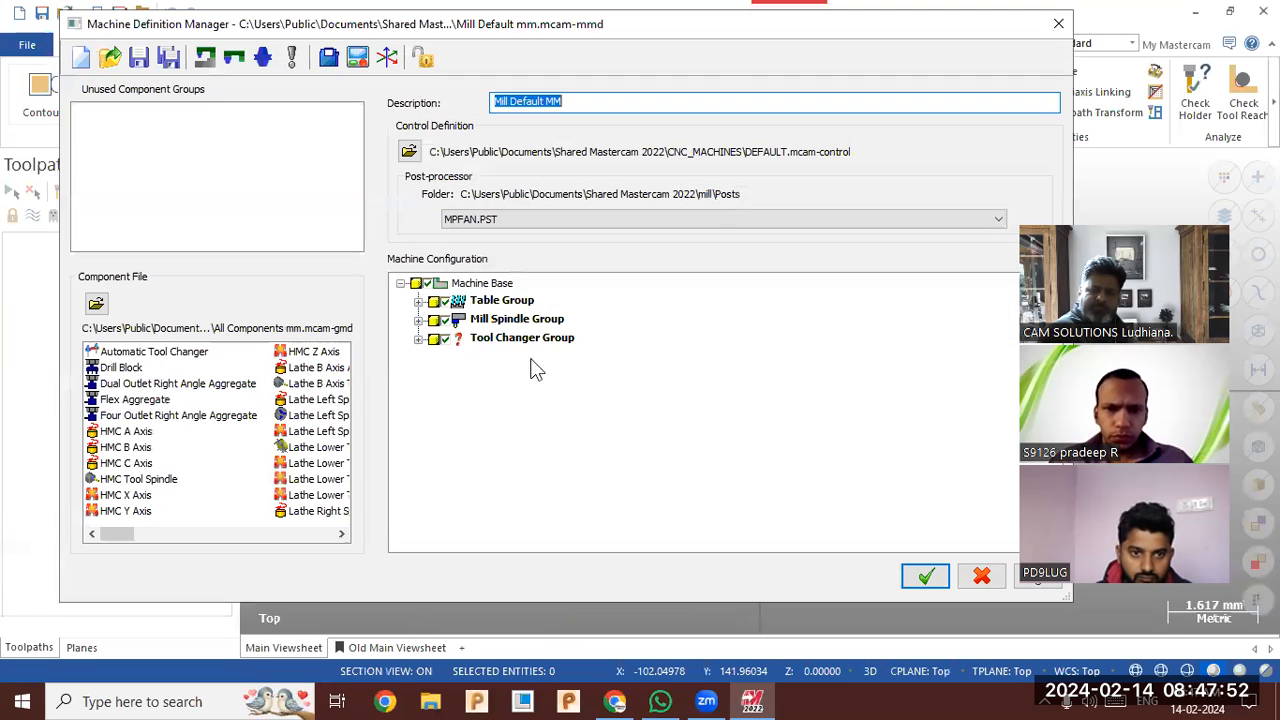
click(357, 60)
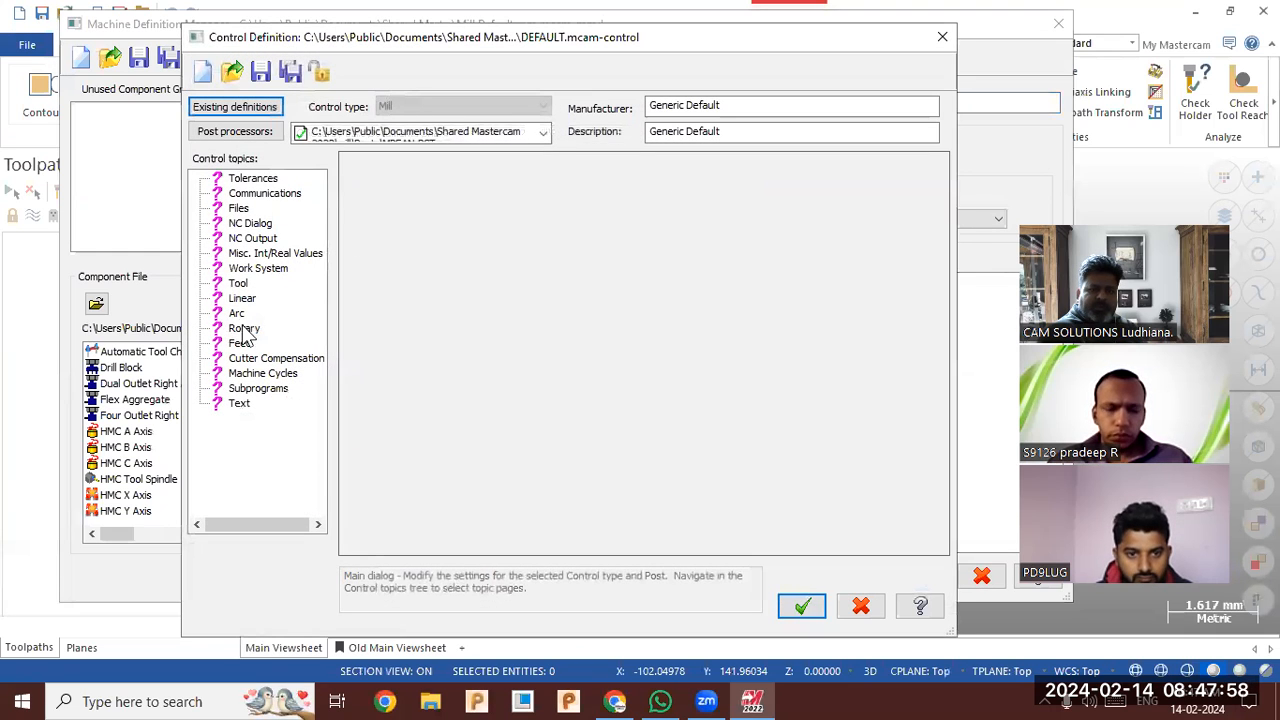
click(242, 315)
- Set the arc center type for the XY, XZ and YZ planes back to Radius
click(545, 254)
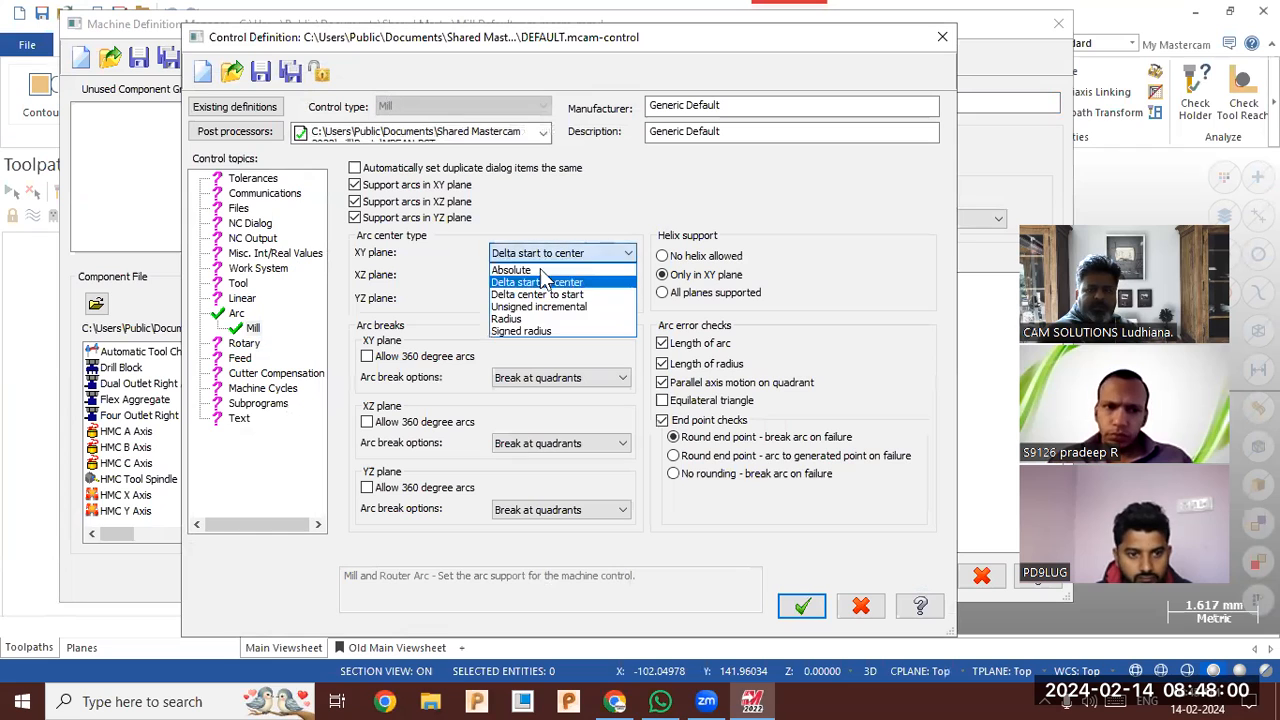
click(515, 318)
click(560, 275)
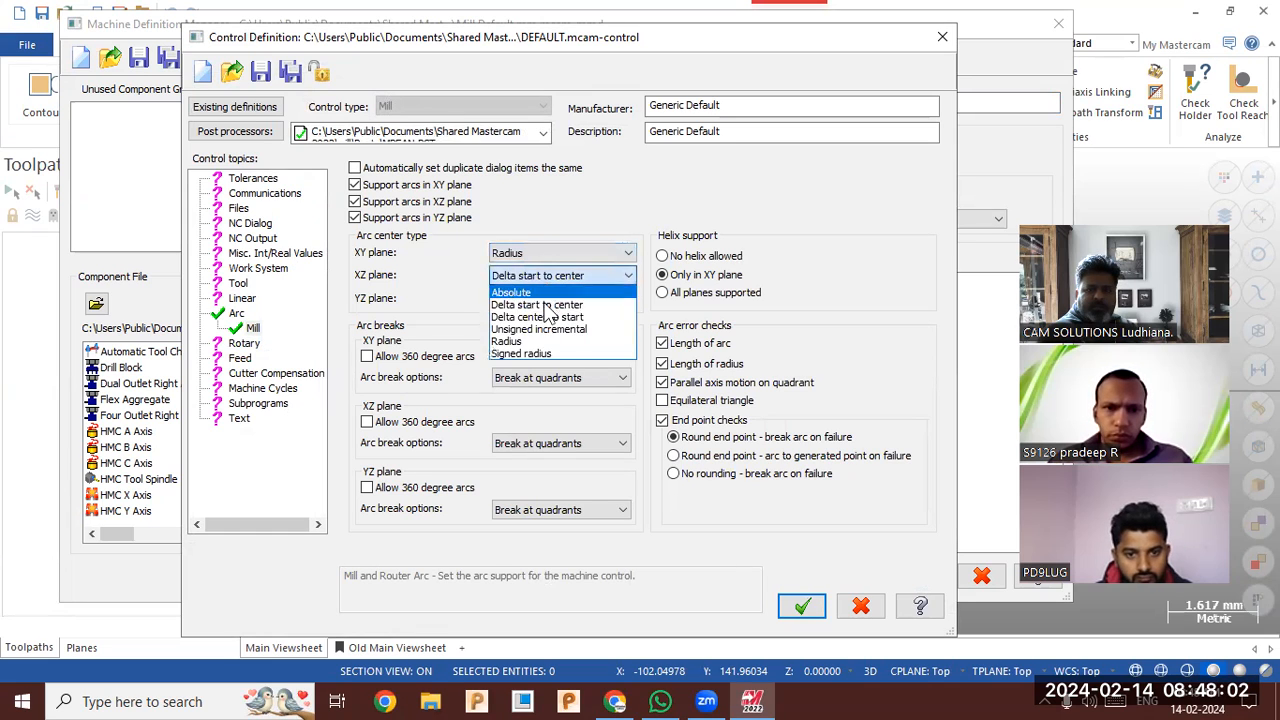
click(548, 343)
click(562, 299)
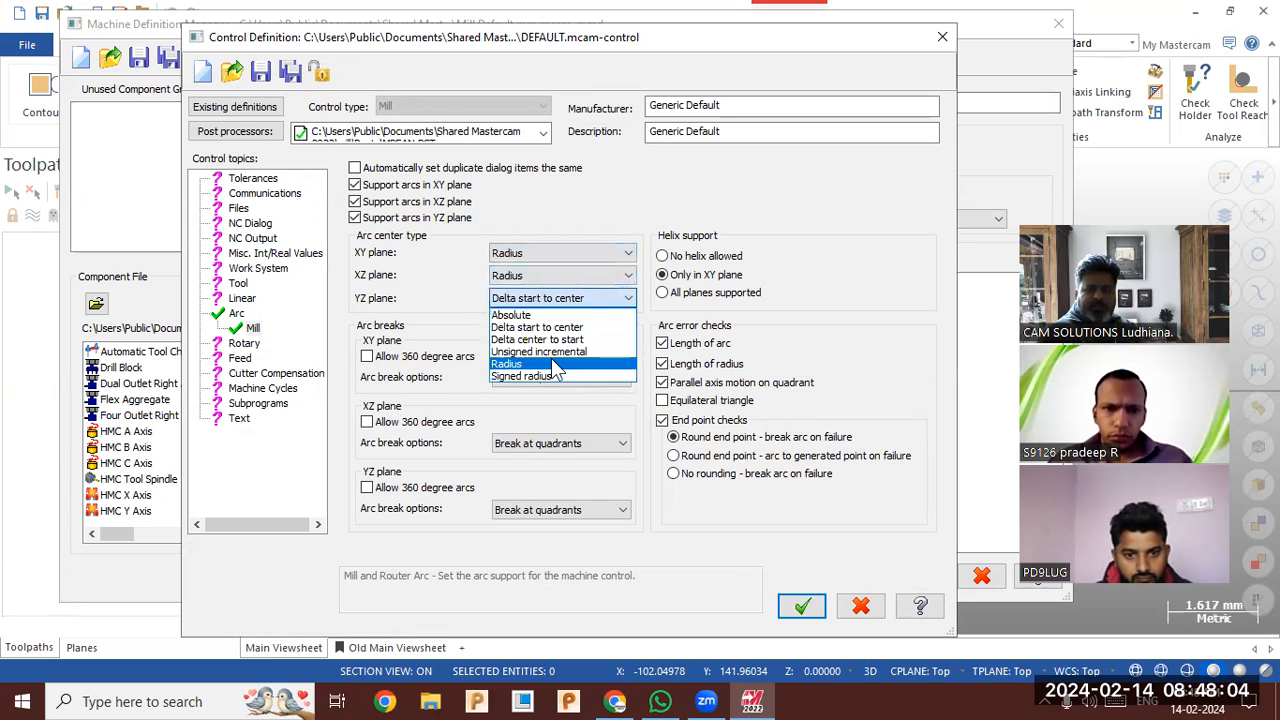
click(553, 363)
- Save the control definition with the Radius arc center types and accept the machine definition
click(802, 606)
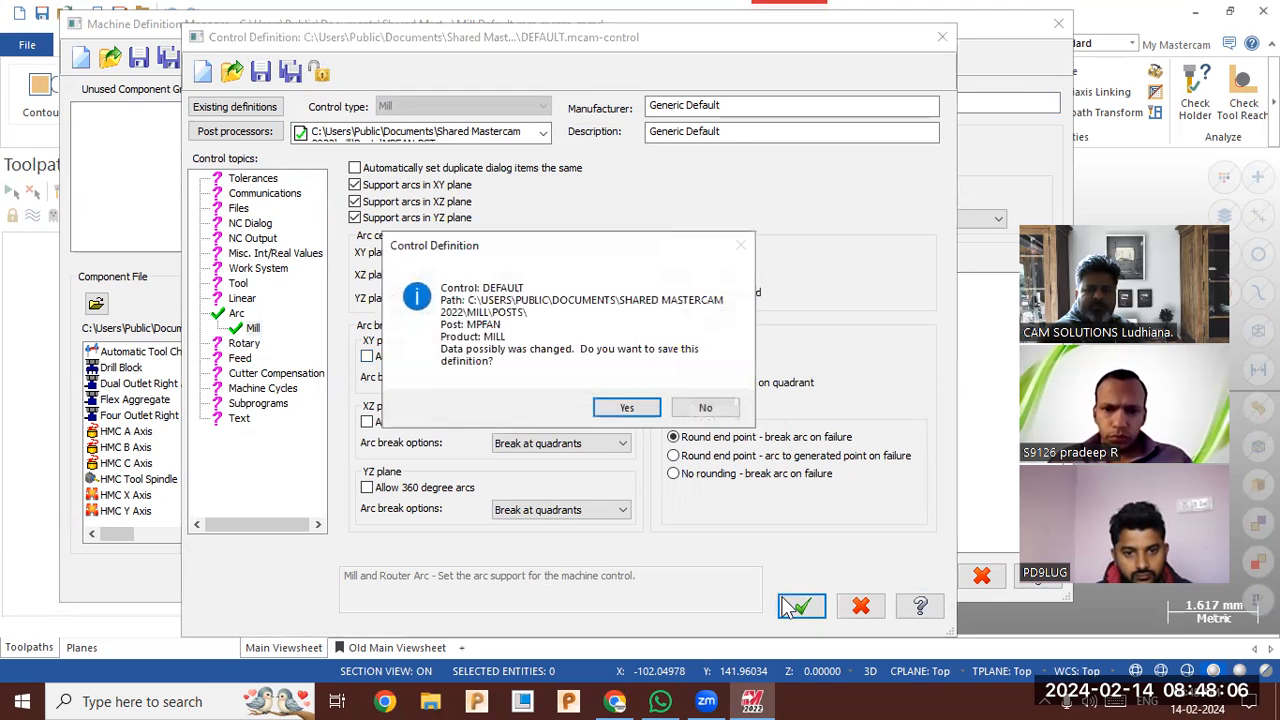
click(627, 408)
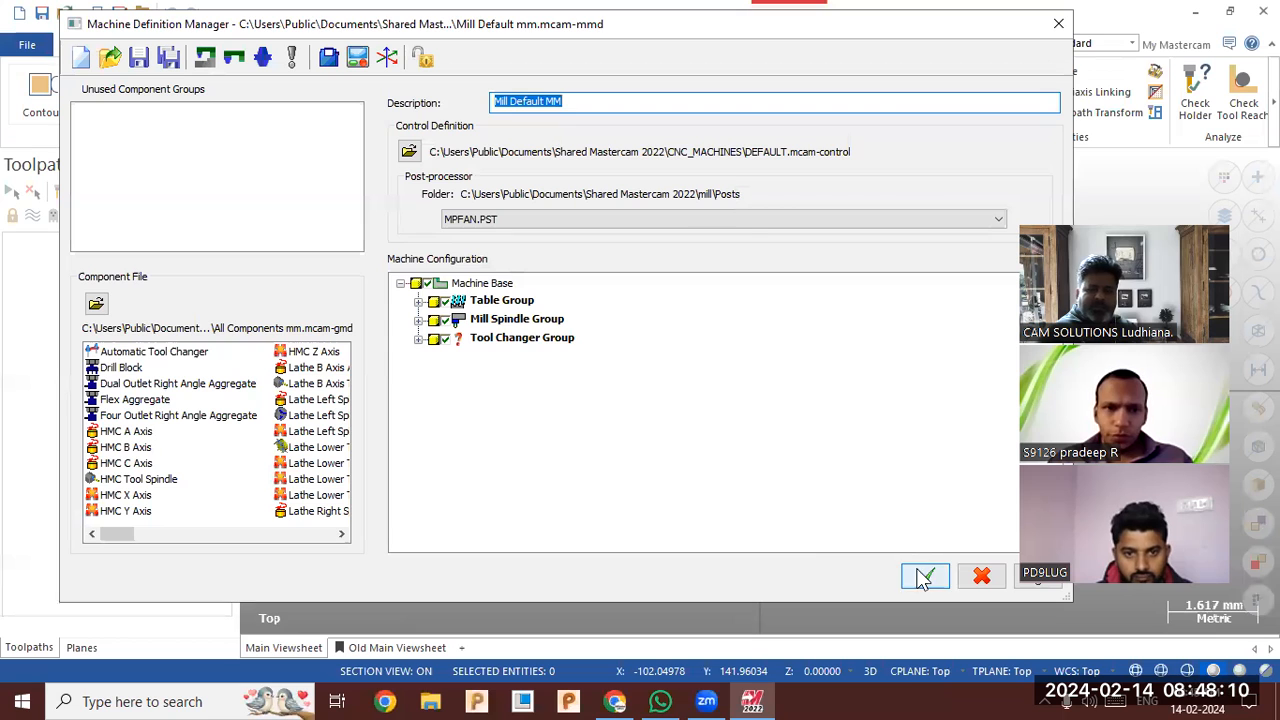
click(922, 574)
click(545, 360)
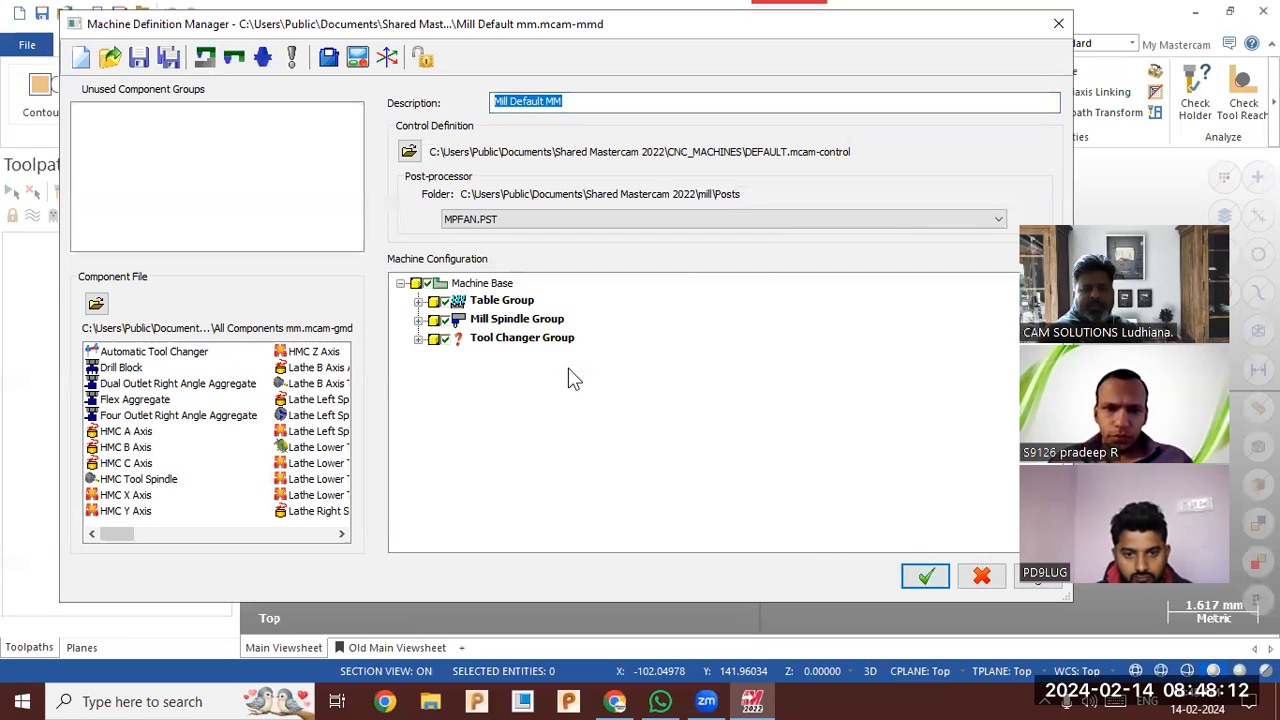
click(925, 576)
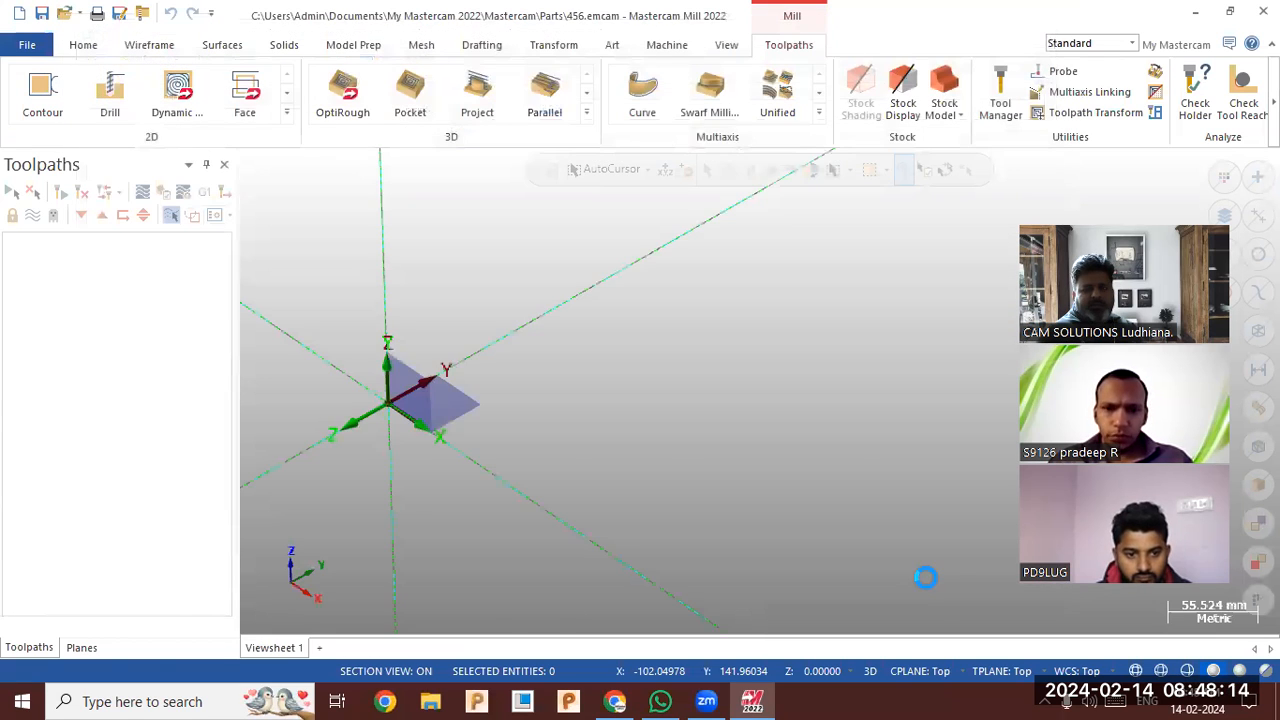
click(660, 394)
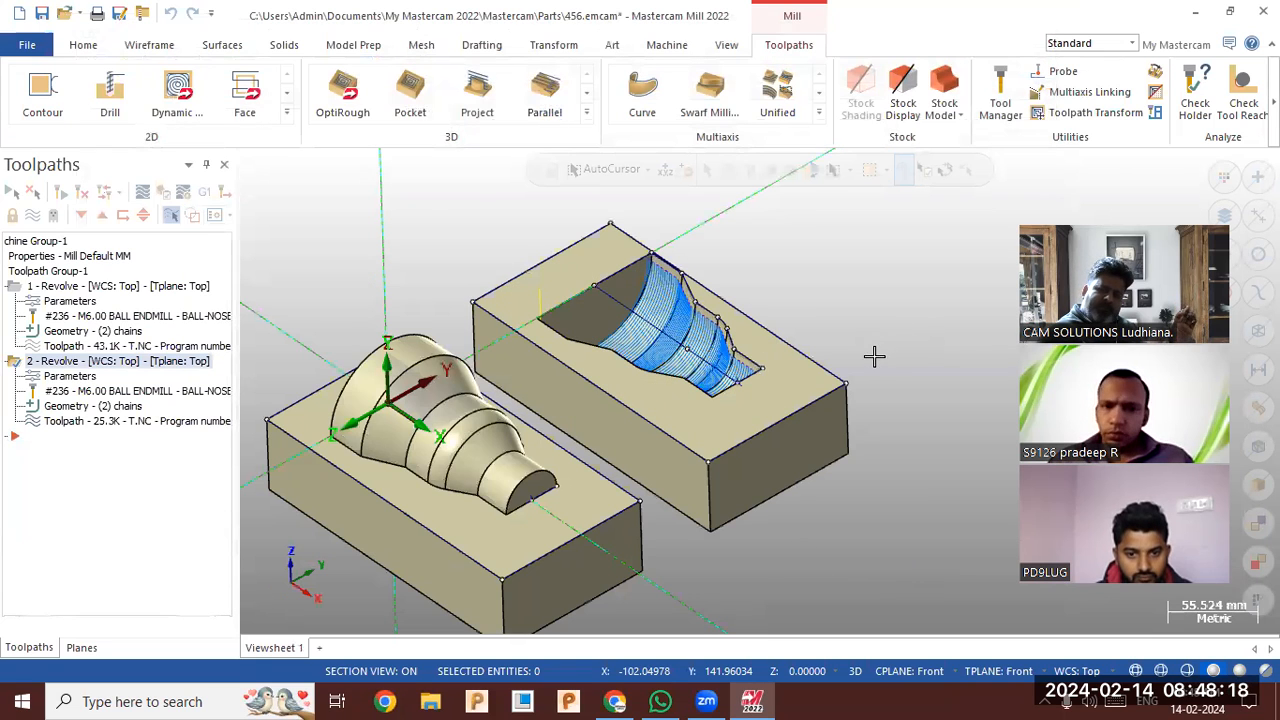
- Reopen the control definition from the Mill Default MM machine definition
scroll(873, 356, down, 1)
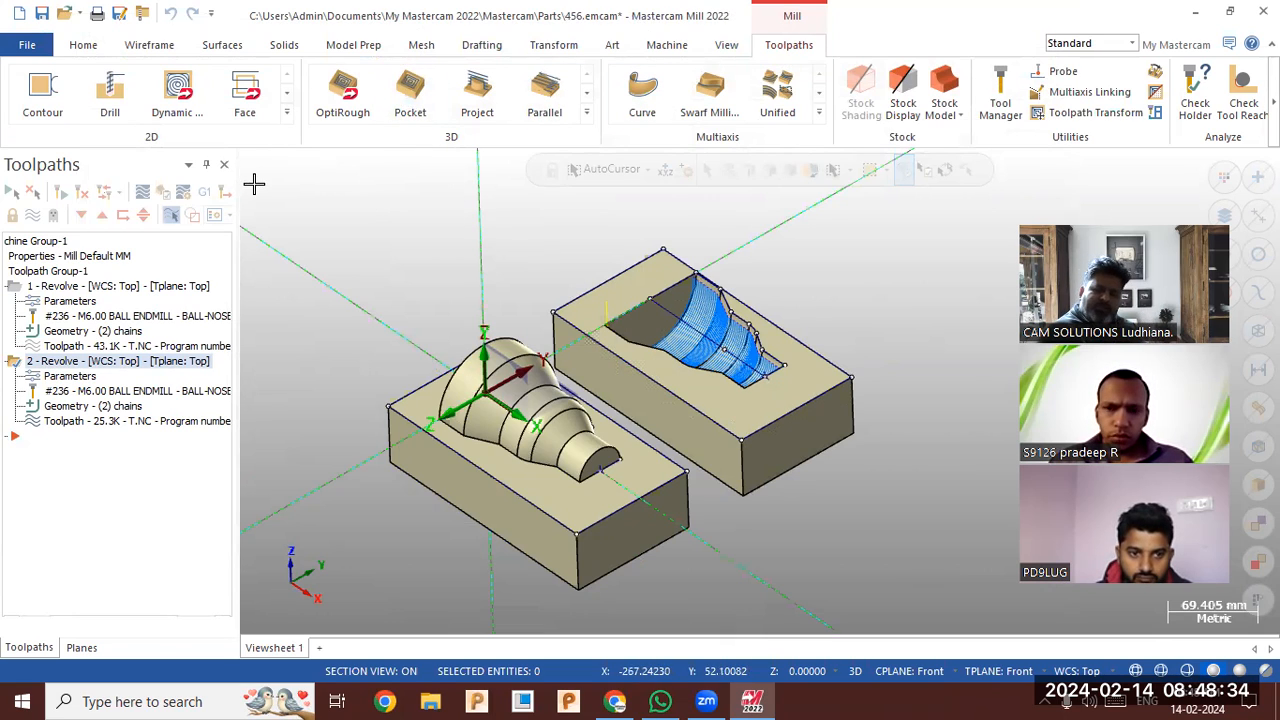
click(655, 45)
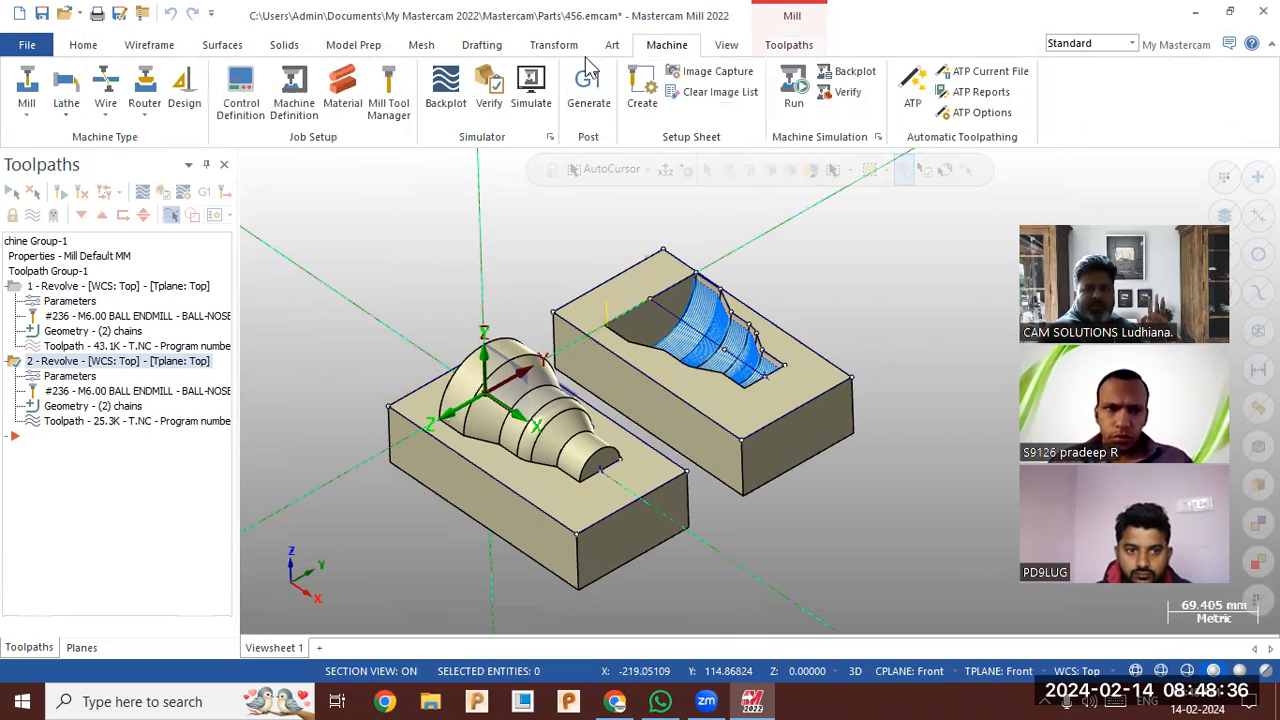
click(294, 92)
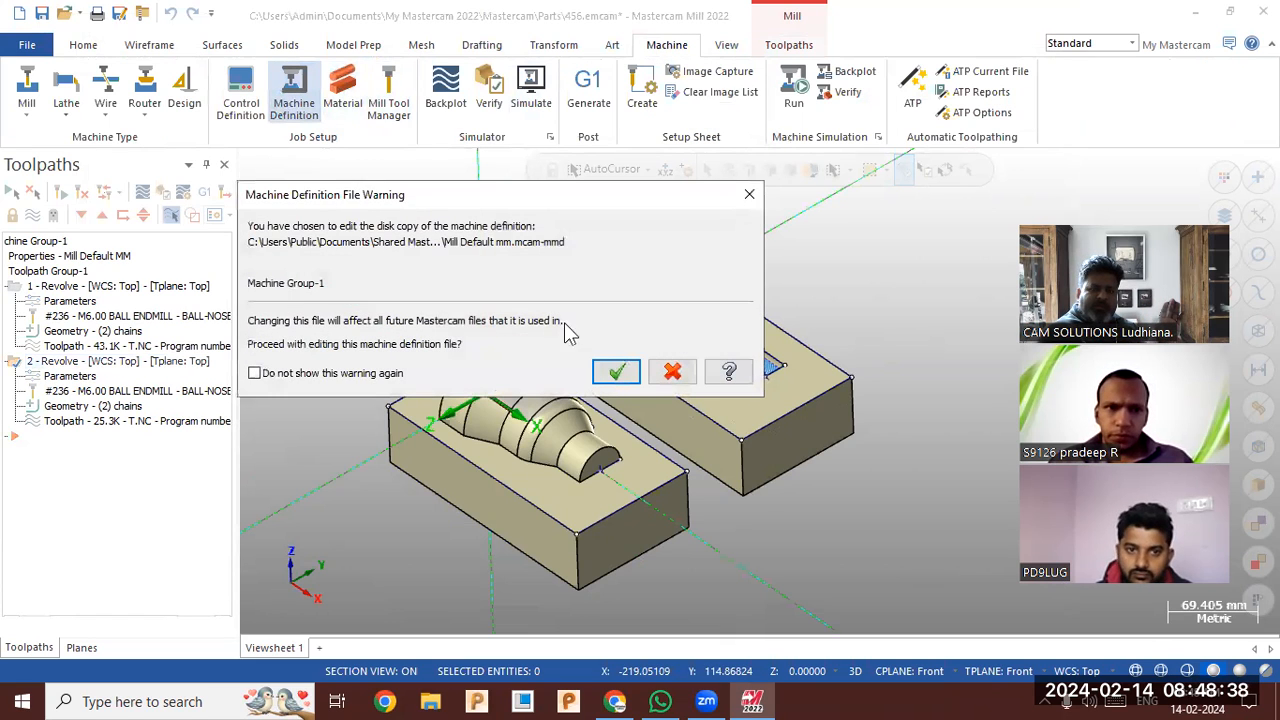
click(616, 372)
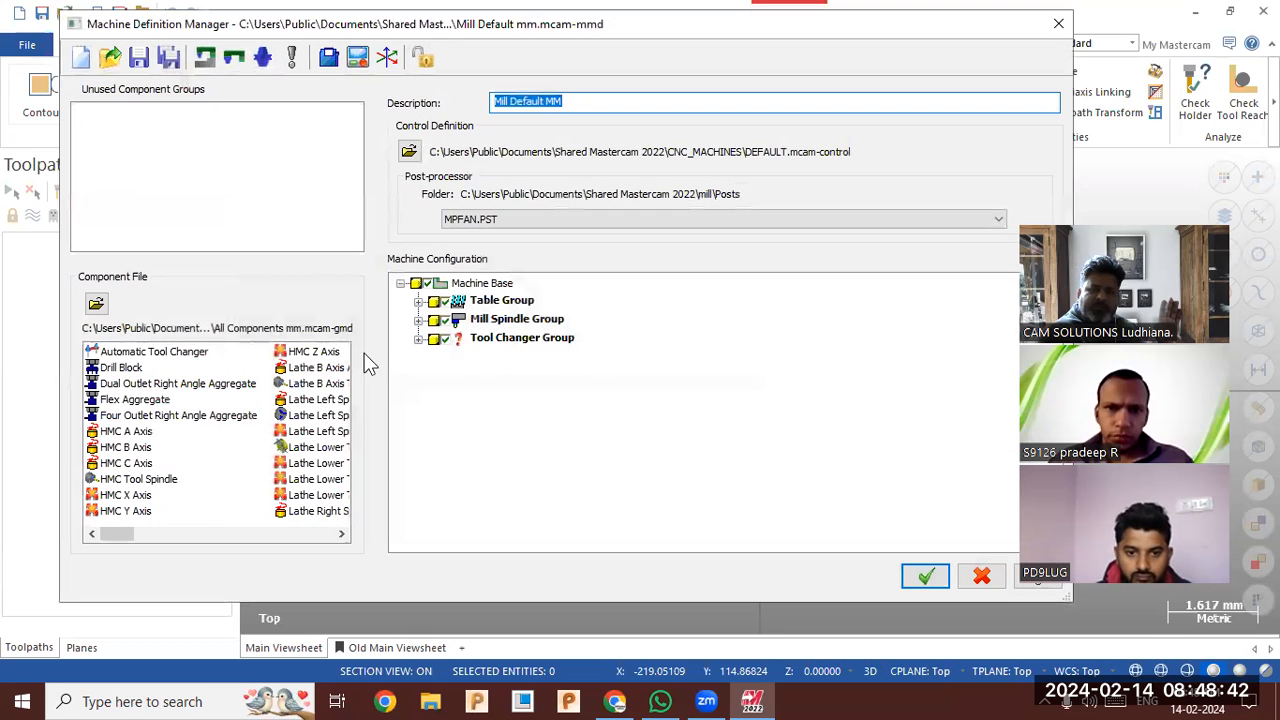
click(359, 59)
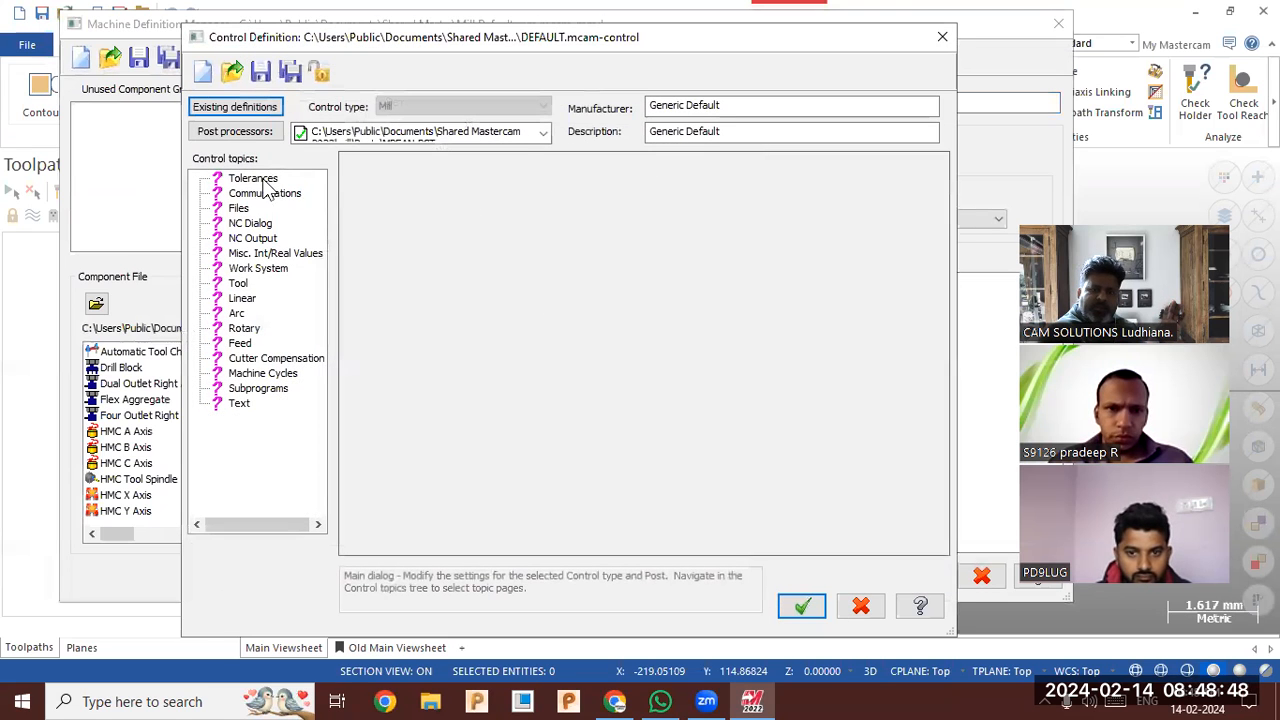
- Review the control definition's Tolerances, Communications, Files, NC Dialog, NC Output, Misc. Int/Real Values, Work System and Tool settings
click(262, 180)
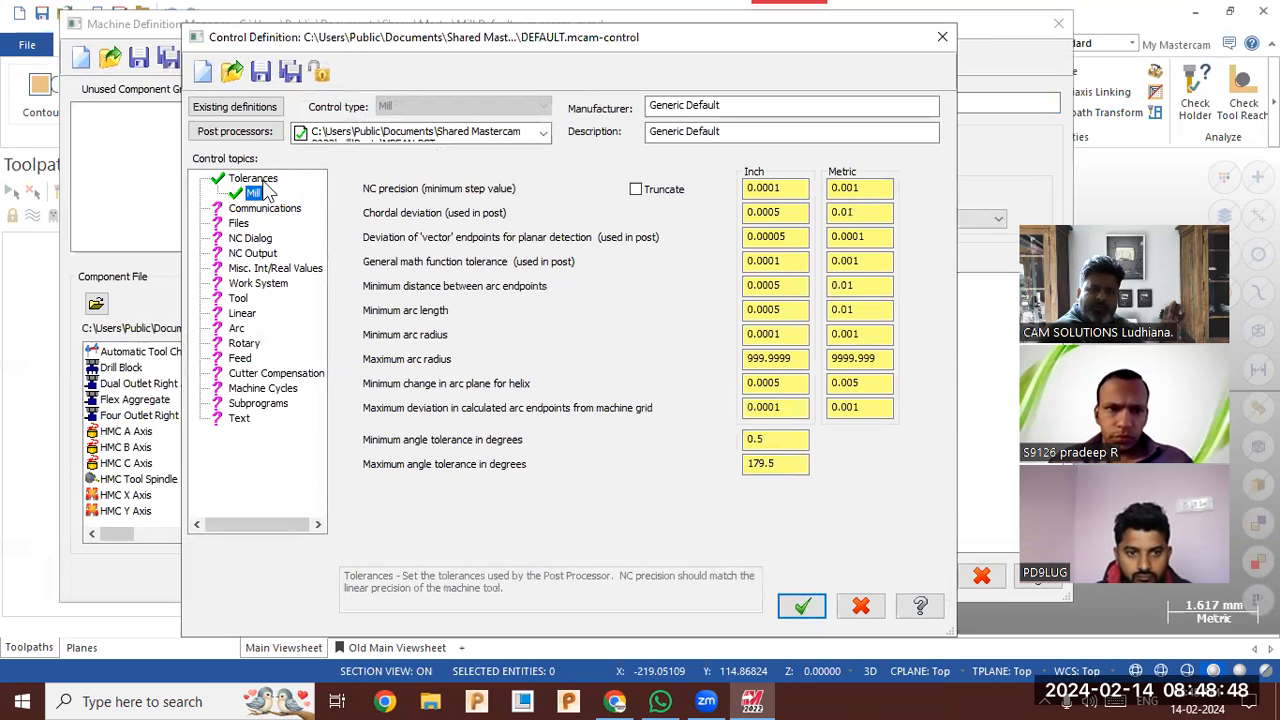
click(270, 208)
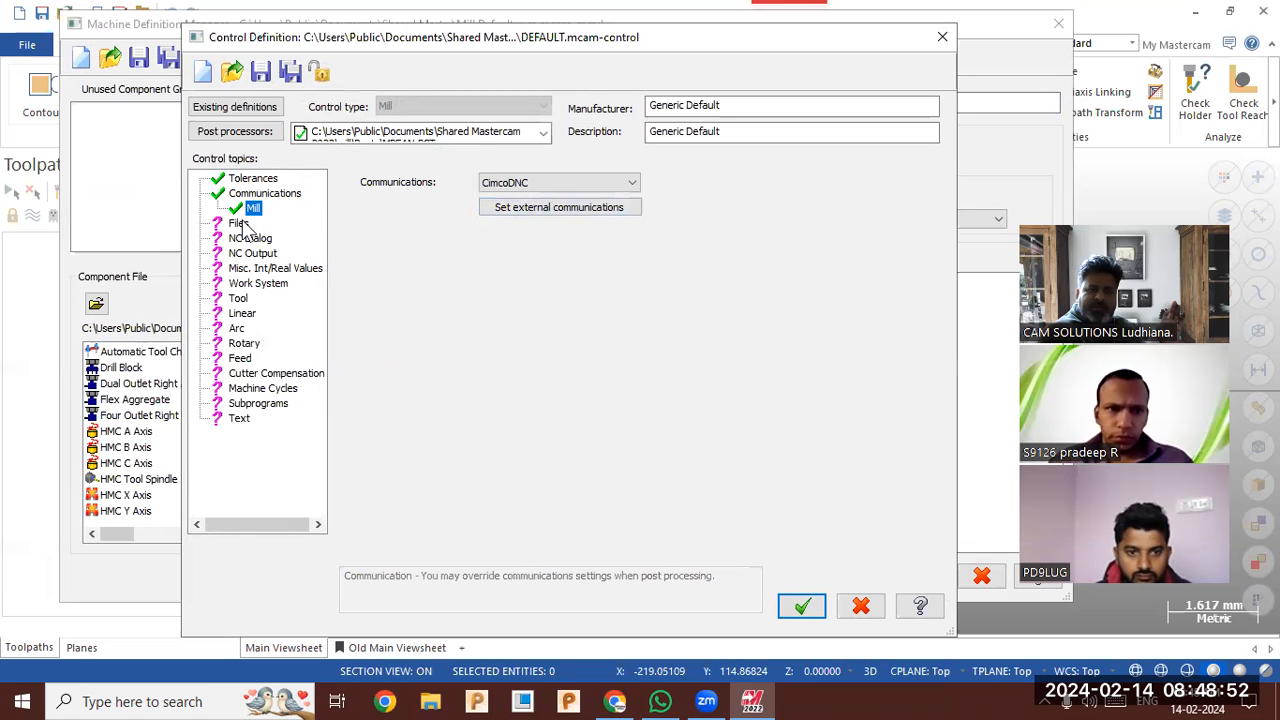
click(243, 223)
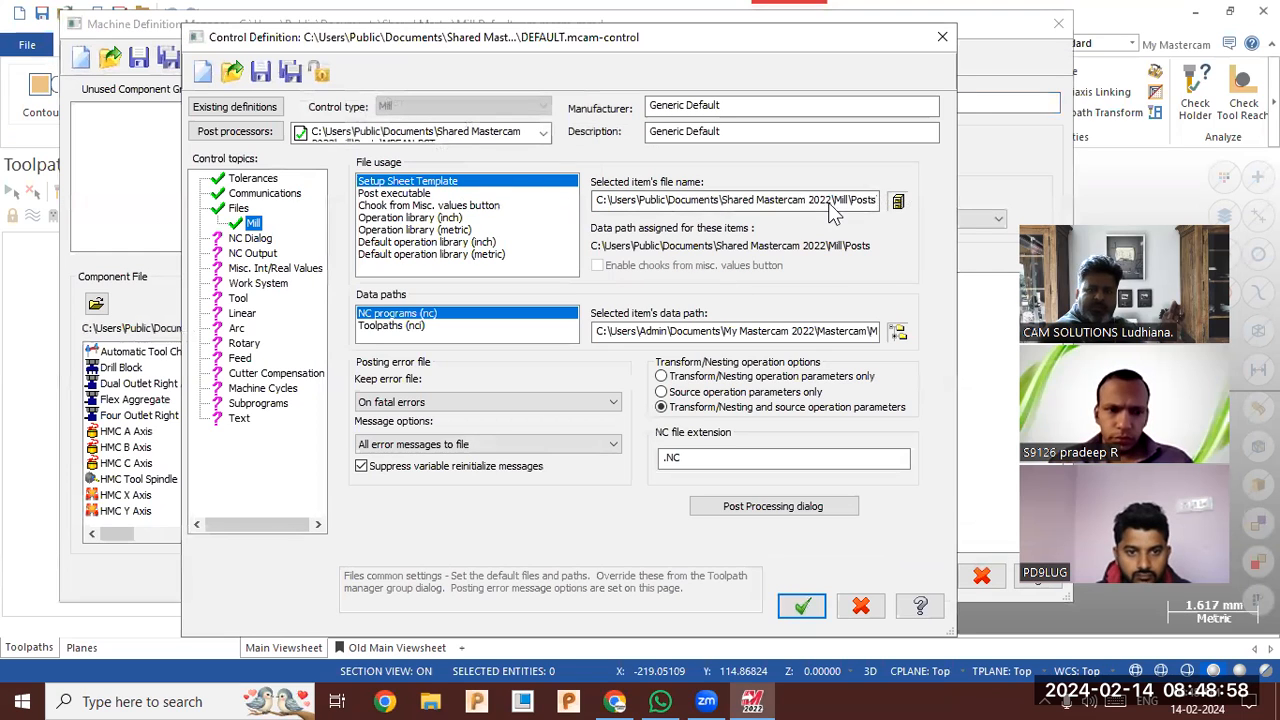
click(245, 239)
click(245, 252)
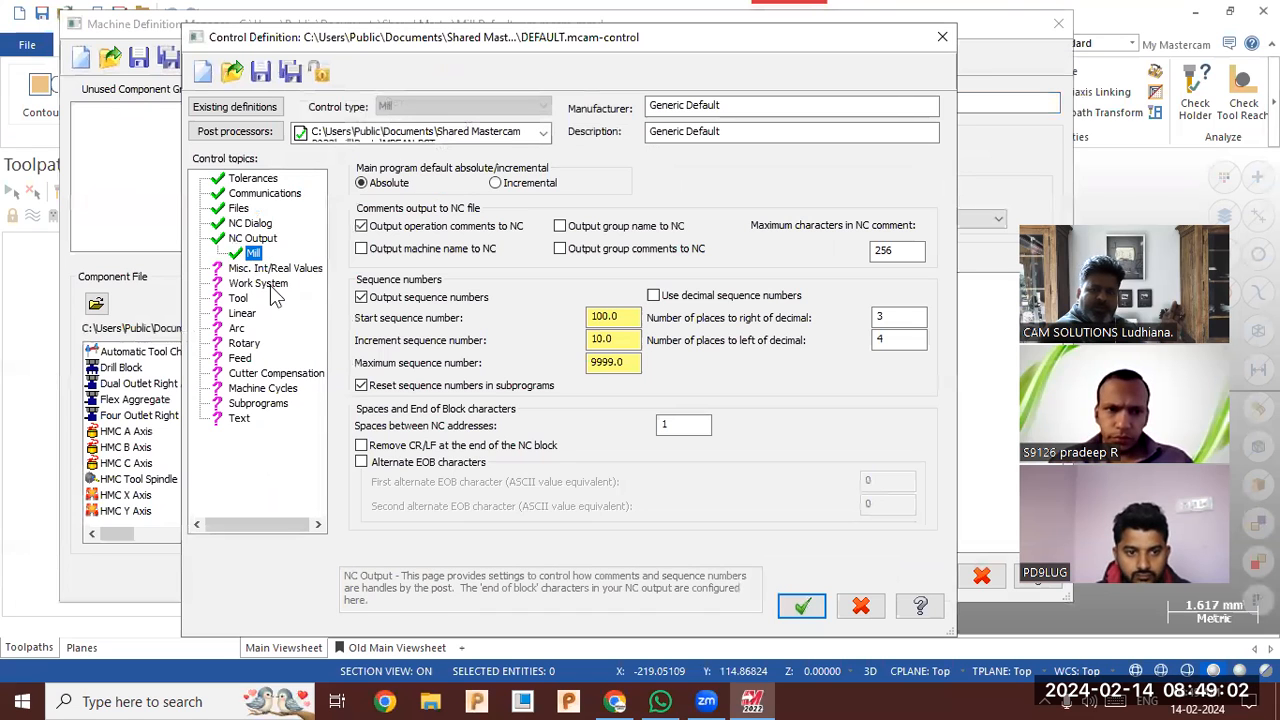
click(252, 269)
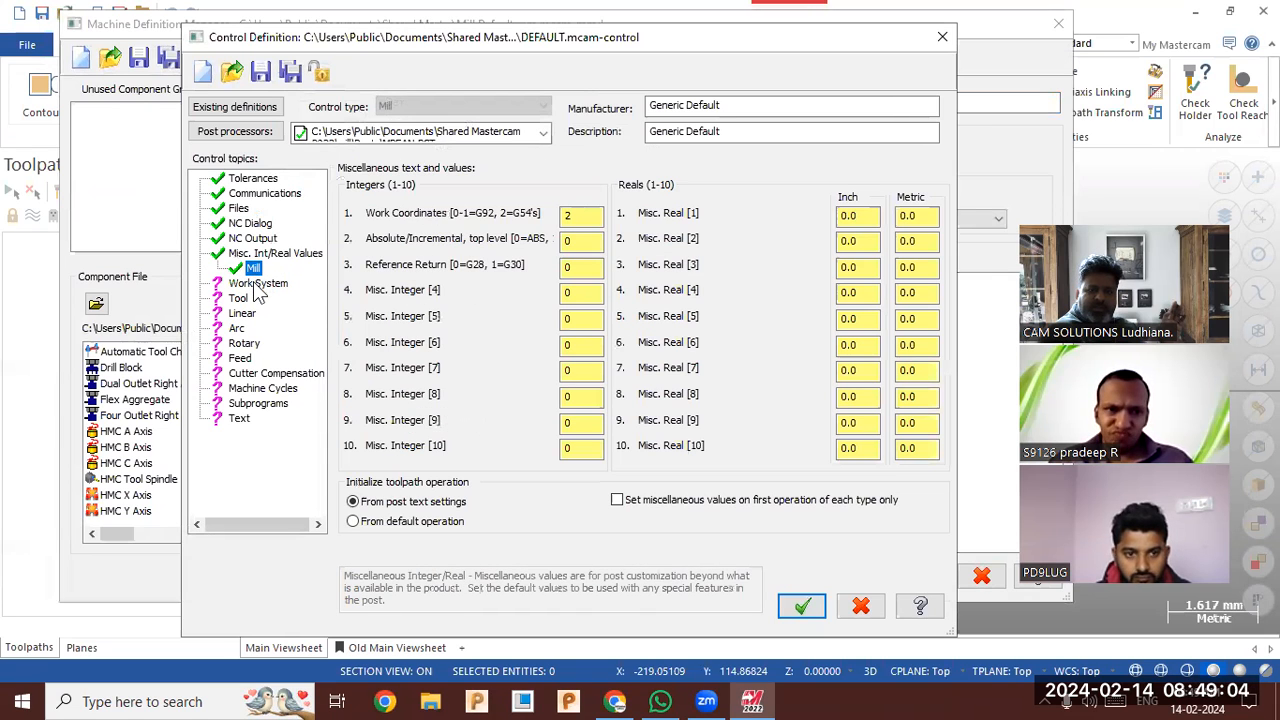
click(253, 283)
click(246, 299)
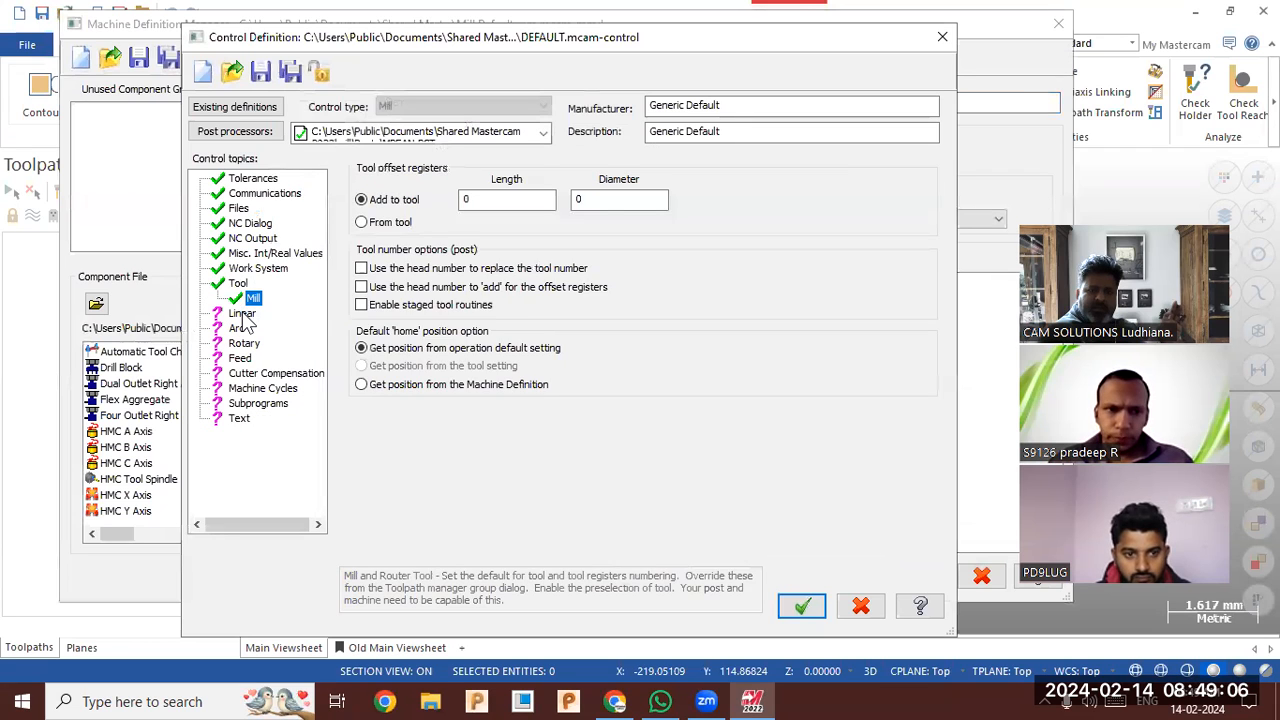
- Review the Linear, Arc, Rotary, Feed, Cutter Compensation, Machine Cycles, Subprograms and Text settings, and close the control and machine definitions without saving
click(241, 314)
click(240, 328)
click(244, 343)
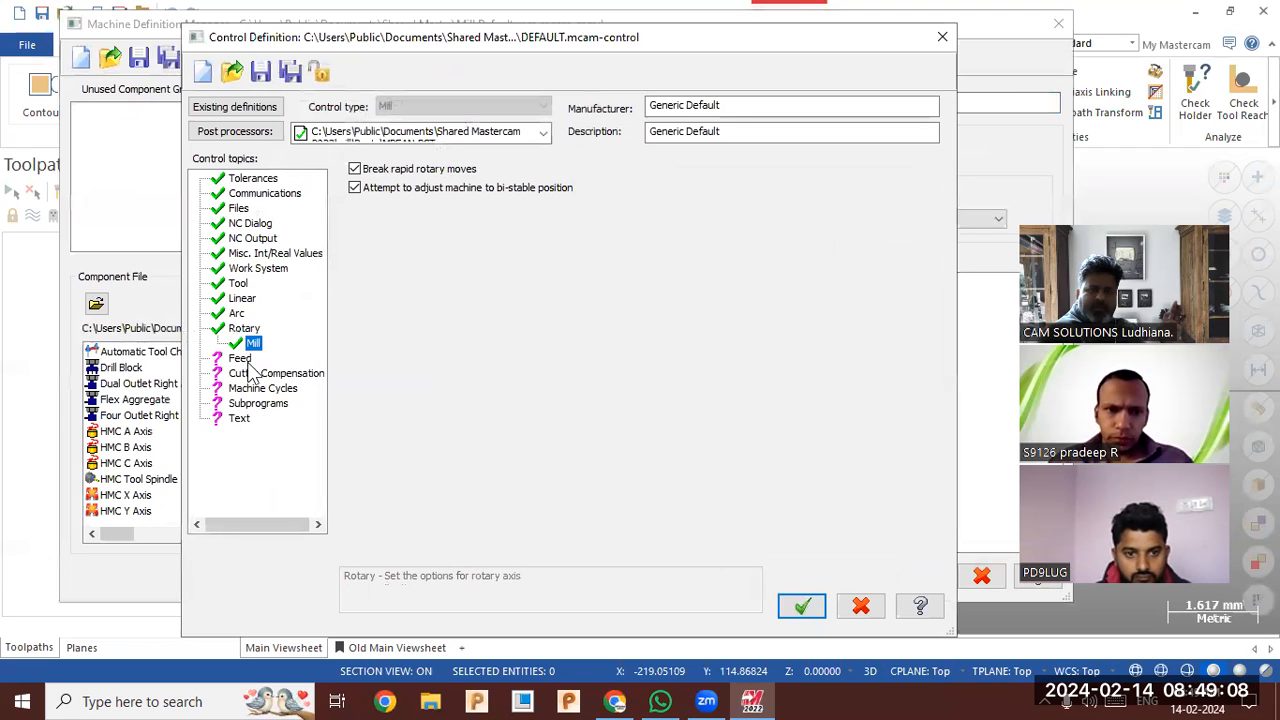
click(242, 358)
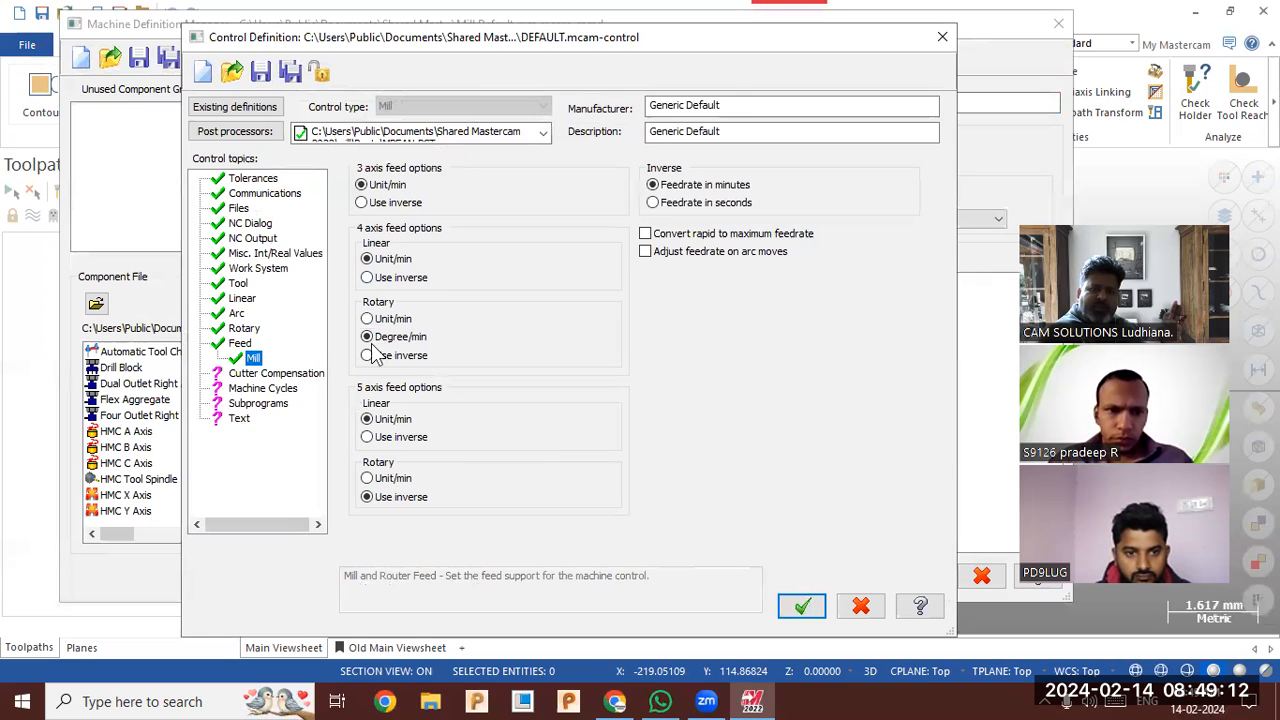
click(258, 375)
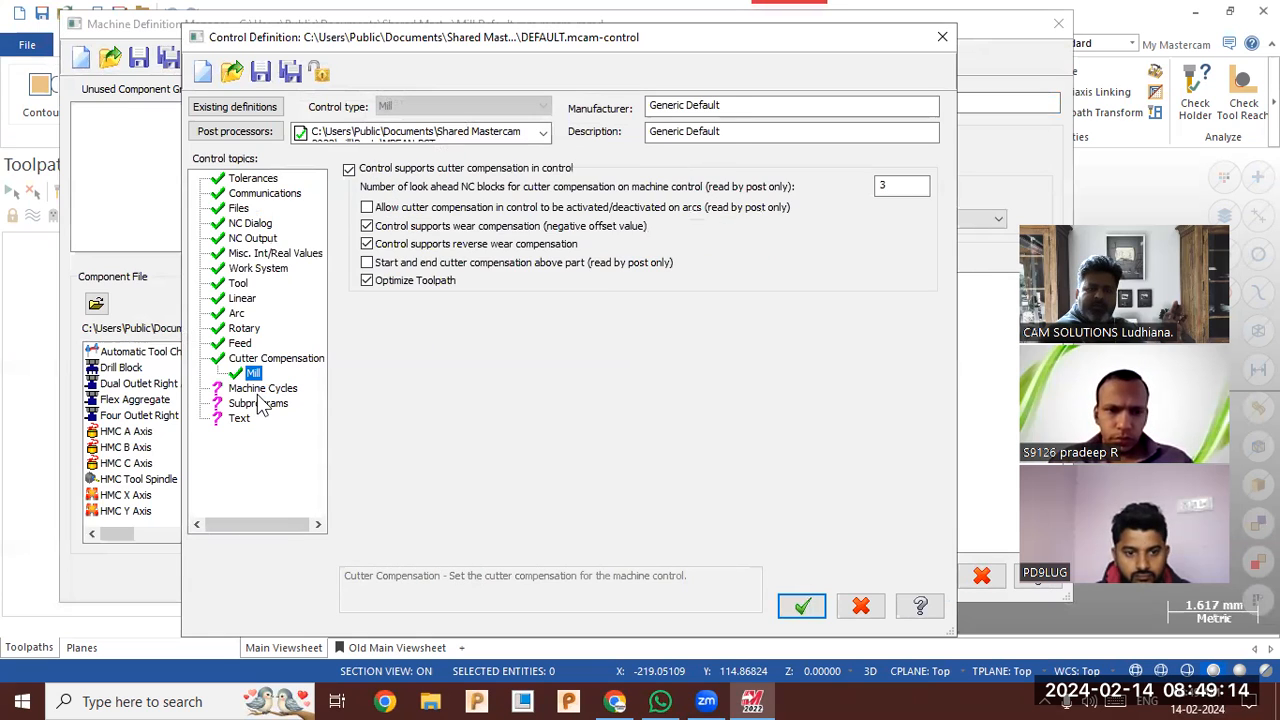
click(263, 390)
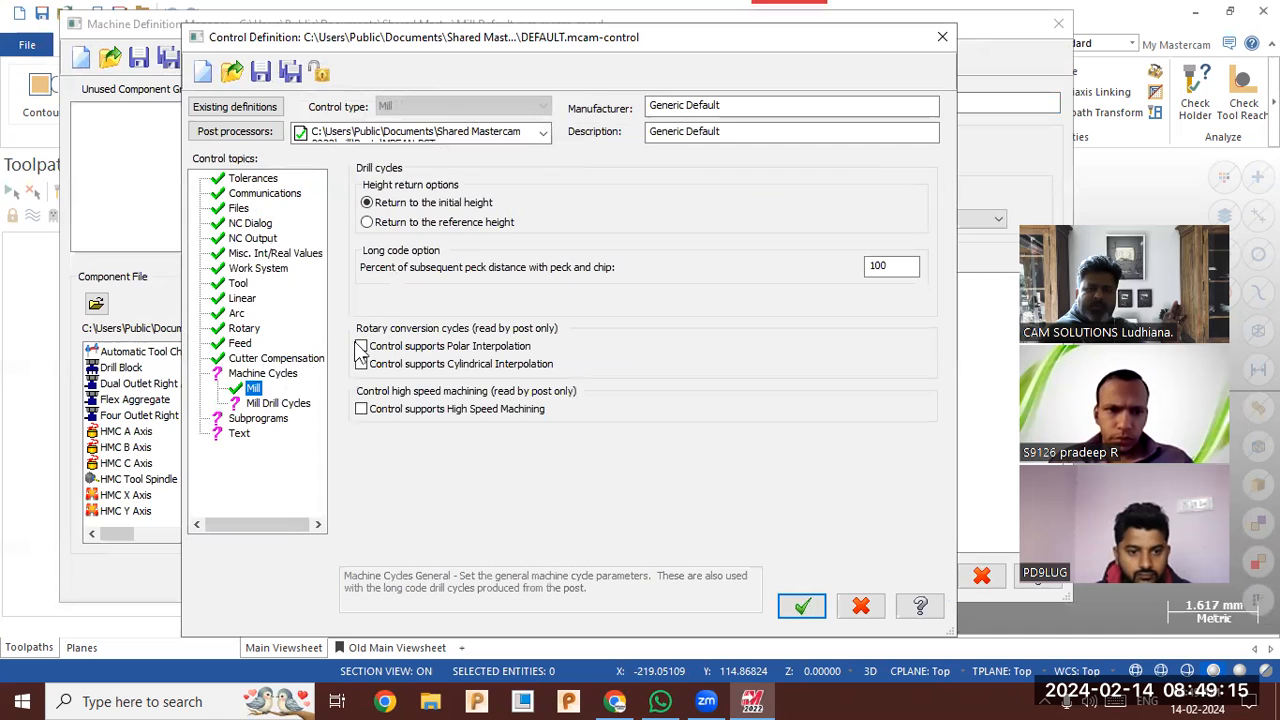
click(255, 418)
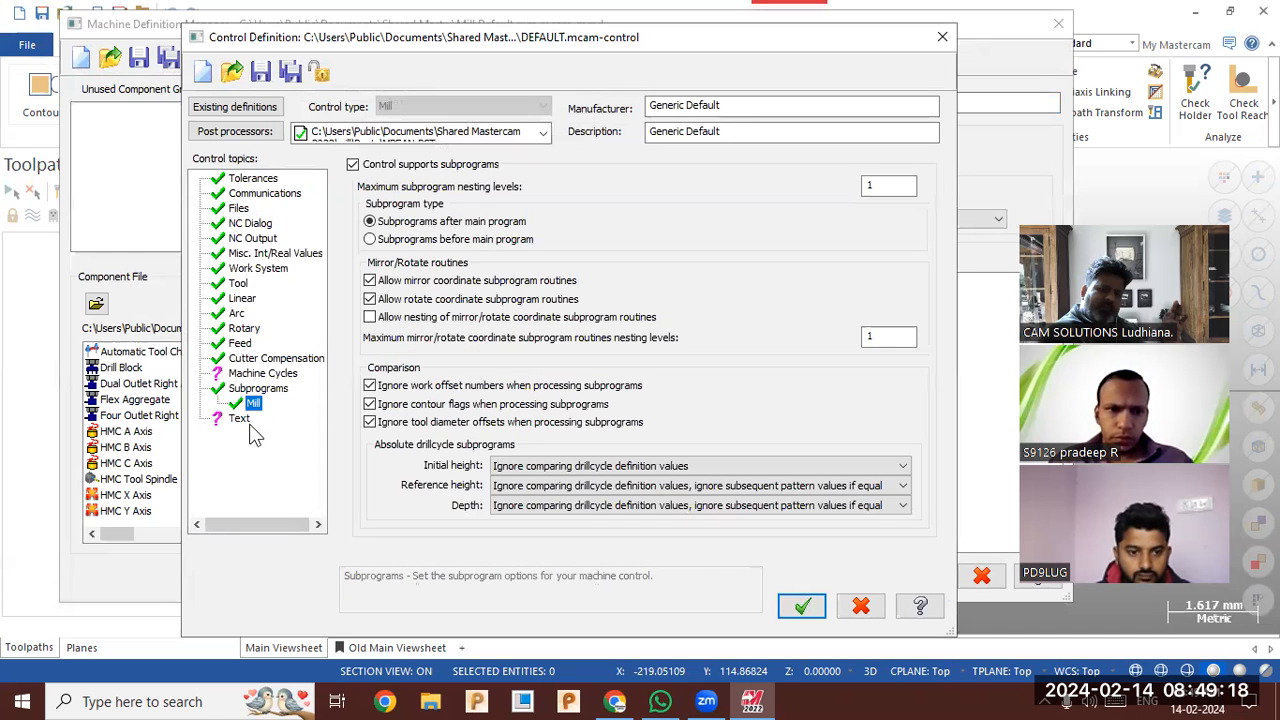
click(240, 419)
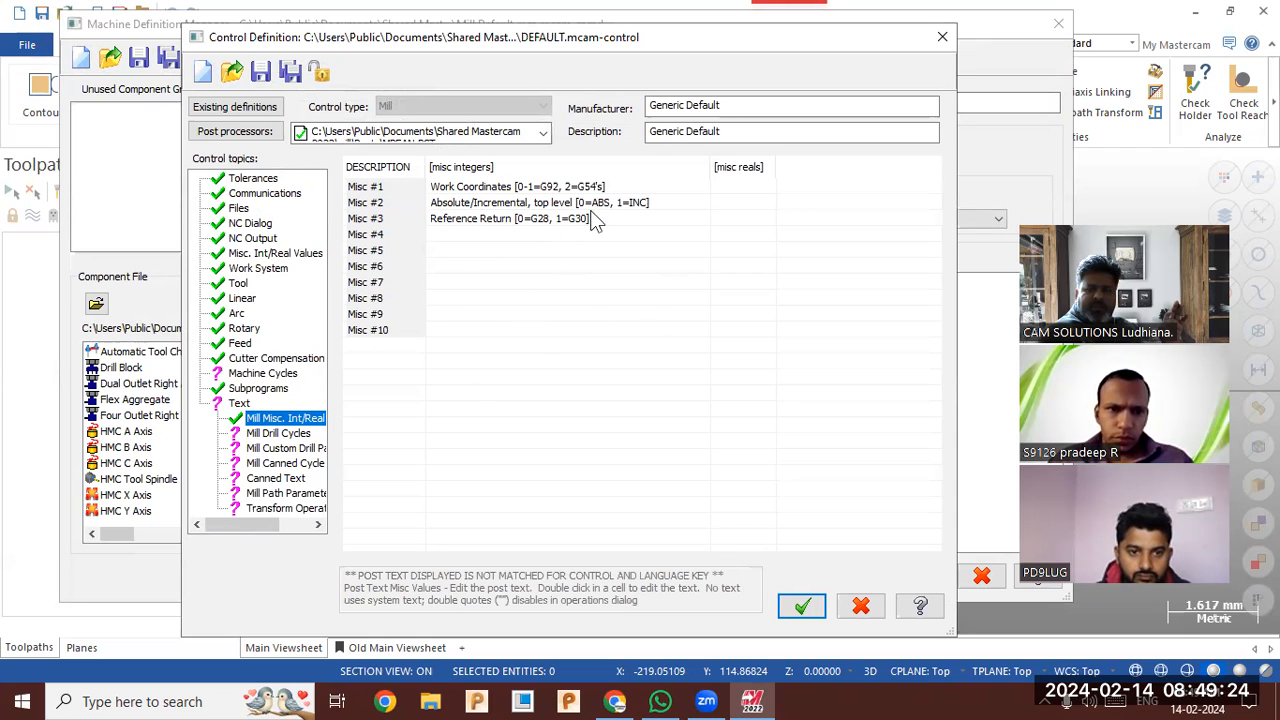
click(845, 608)
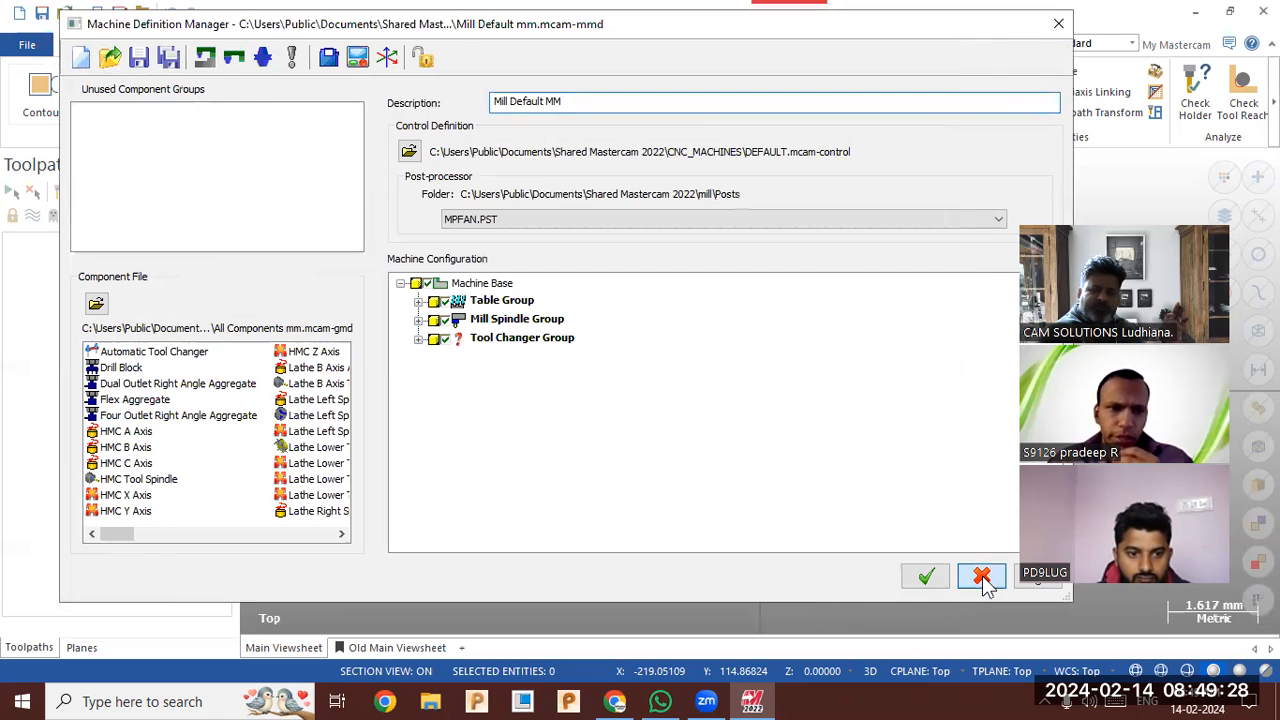
click(980, 576)
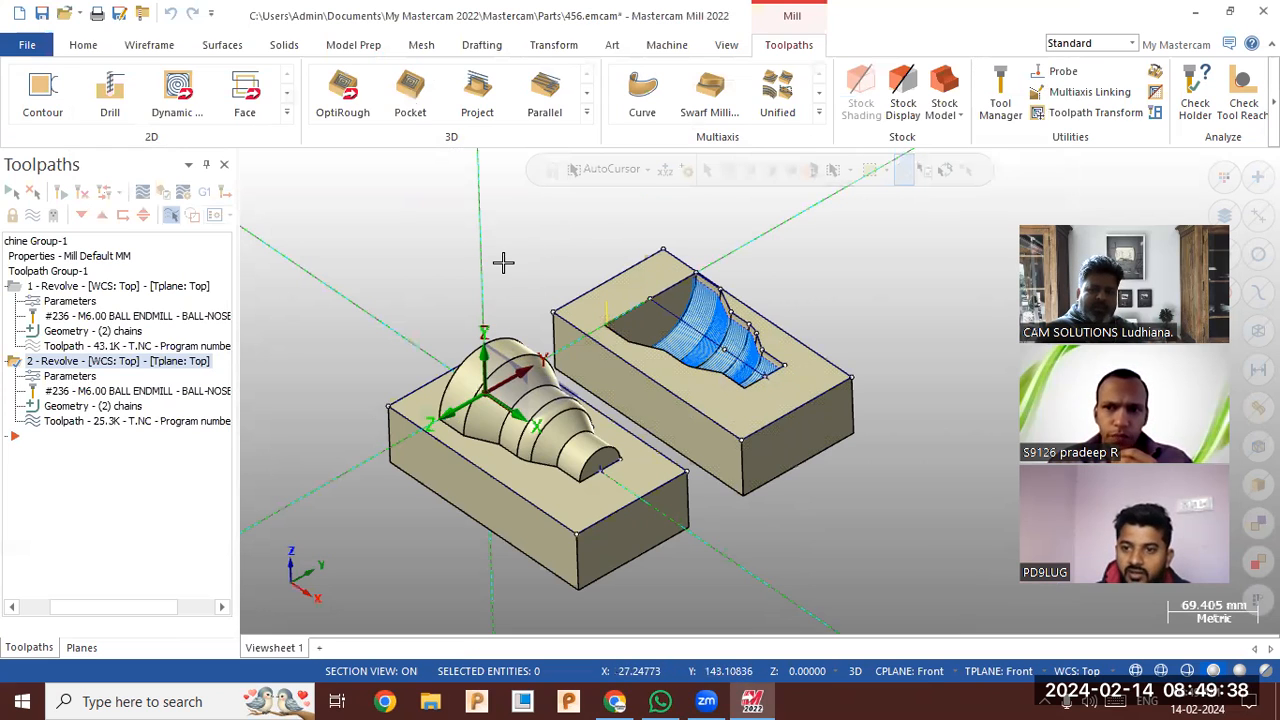
drag(120, 605, 92, 610)
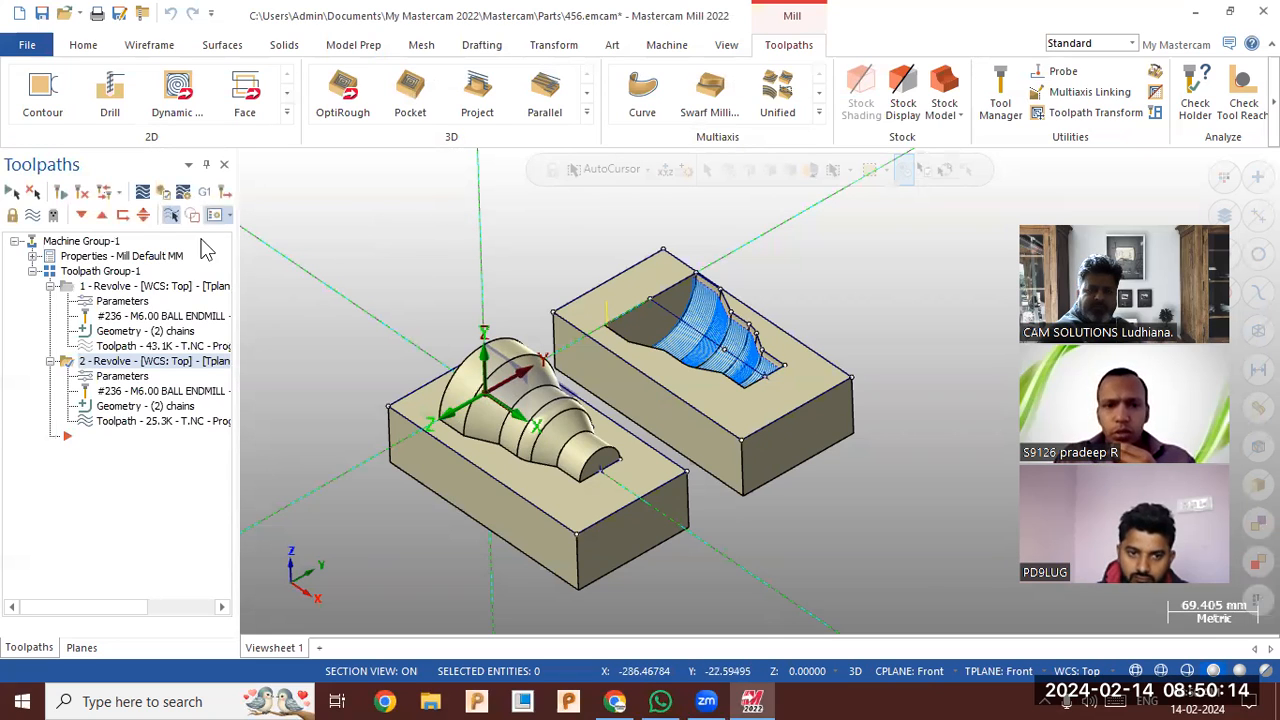
click(42, 95)
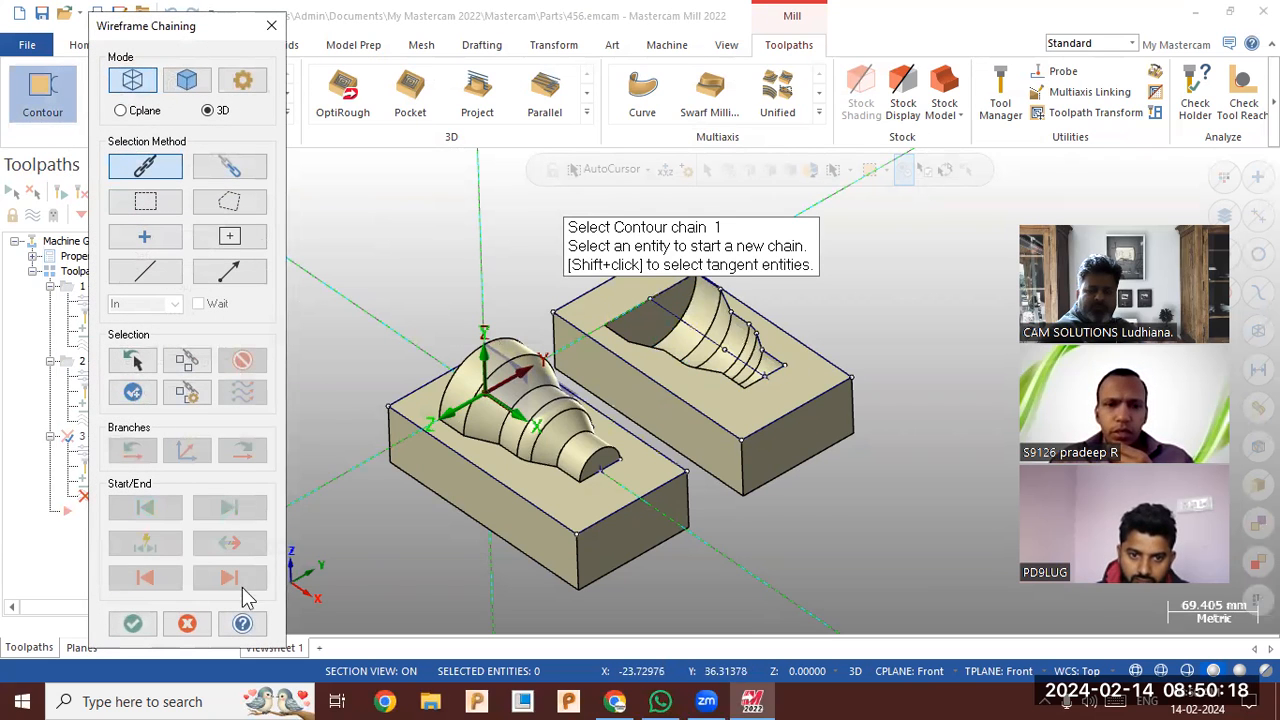
click(187, 623)
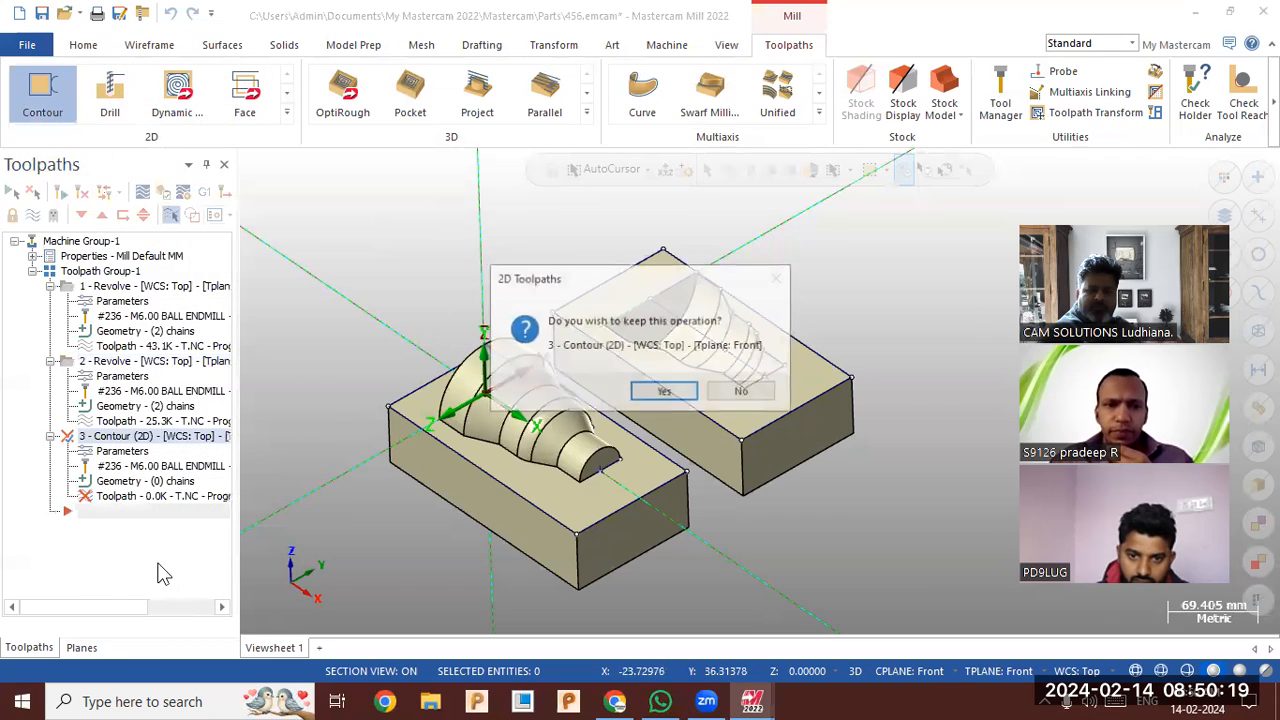
click(739, 391)
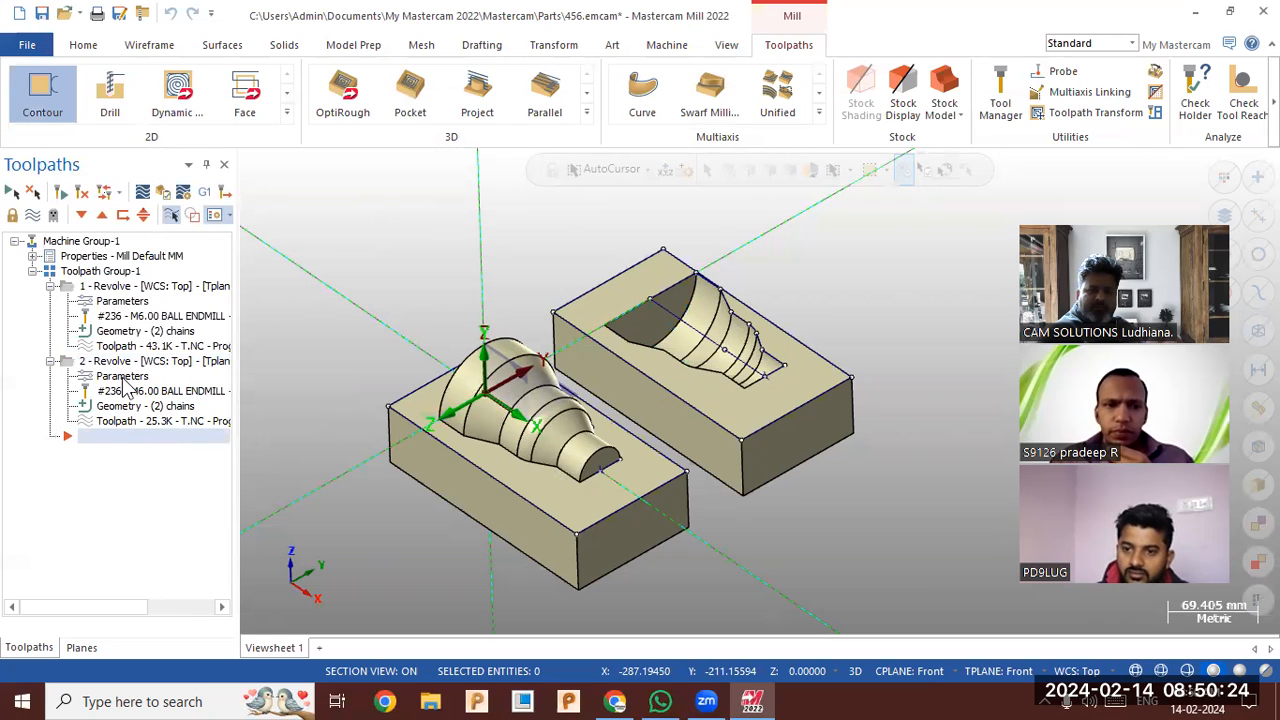
- Inspect the text source and NCI output method options of a Manual Entry operation, and discard the operation
click(286, 112)
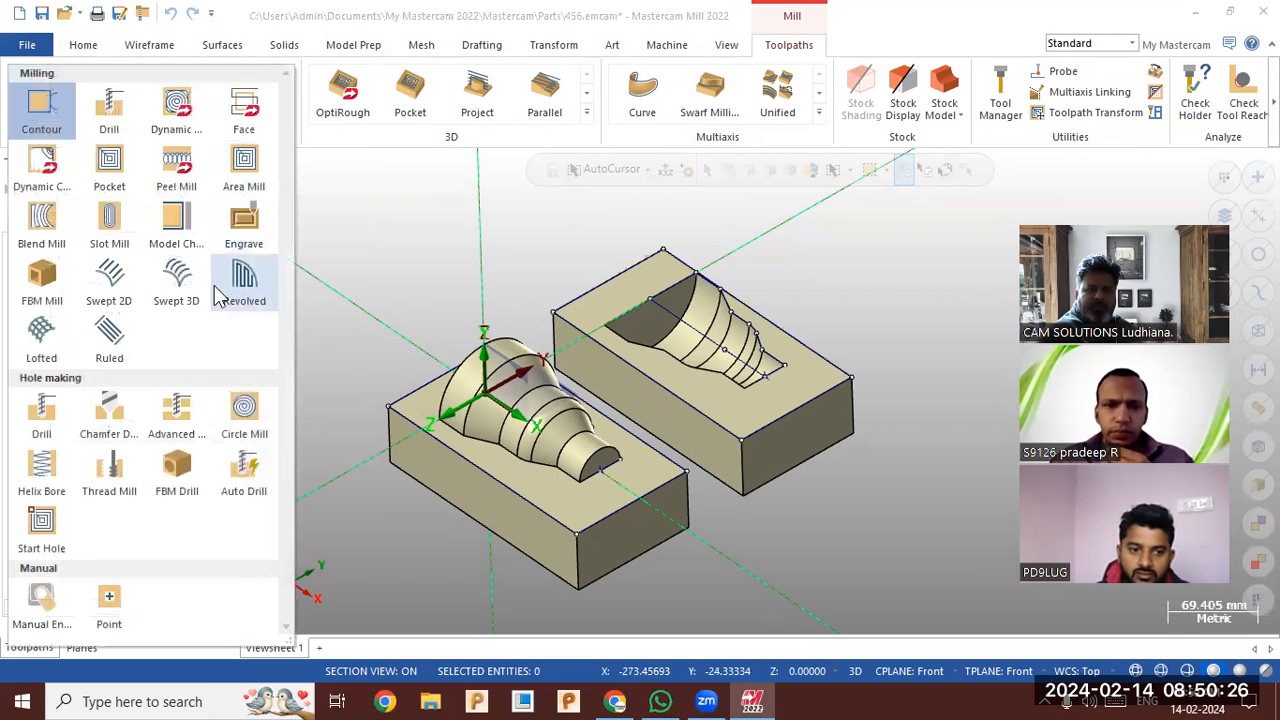
click(57, 614)
click(219, 184)
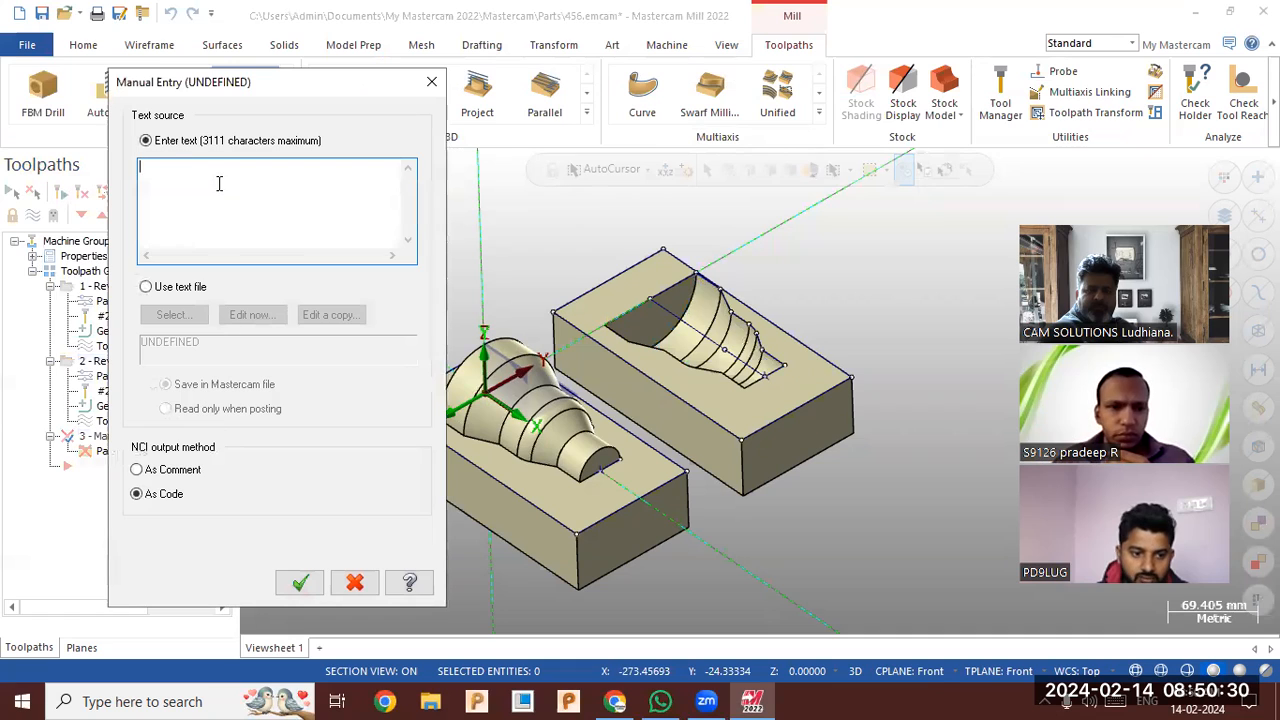
click(355, 584)
click(720, 391)
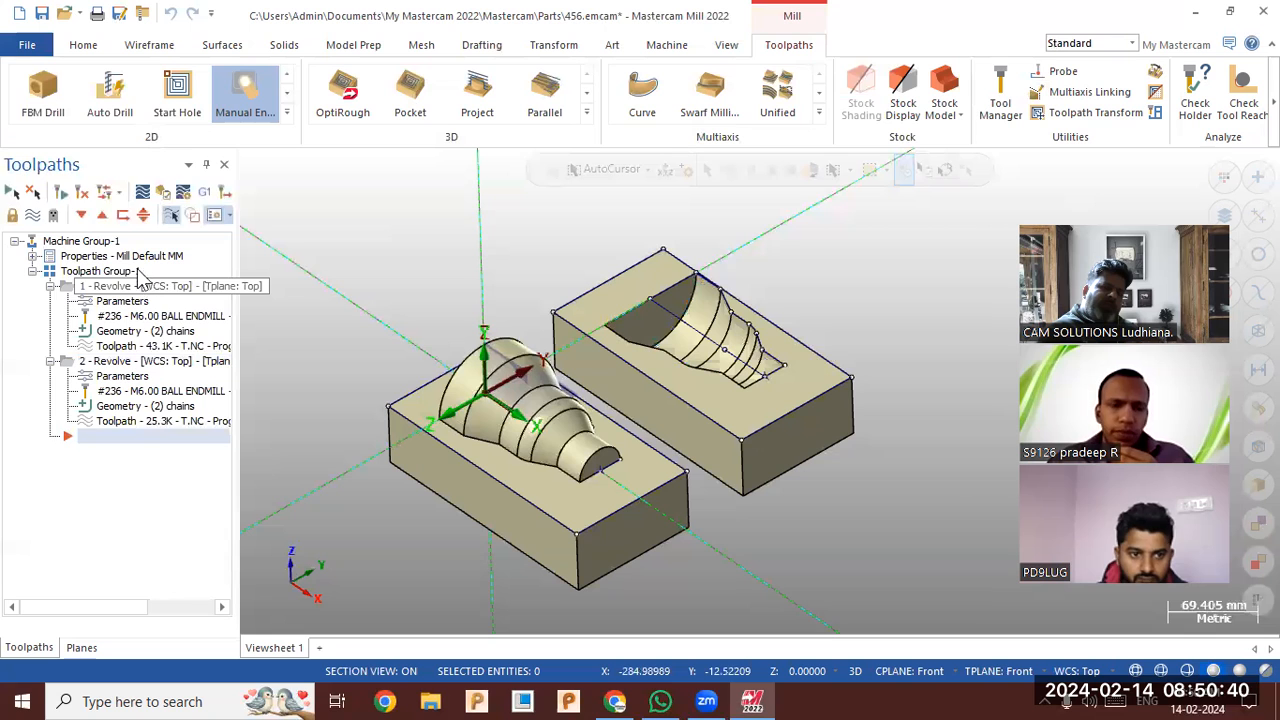
- Start a 2D Contour toolpath using the wireframe line running along the cavity as its chain
click(286, 113)
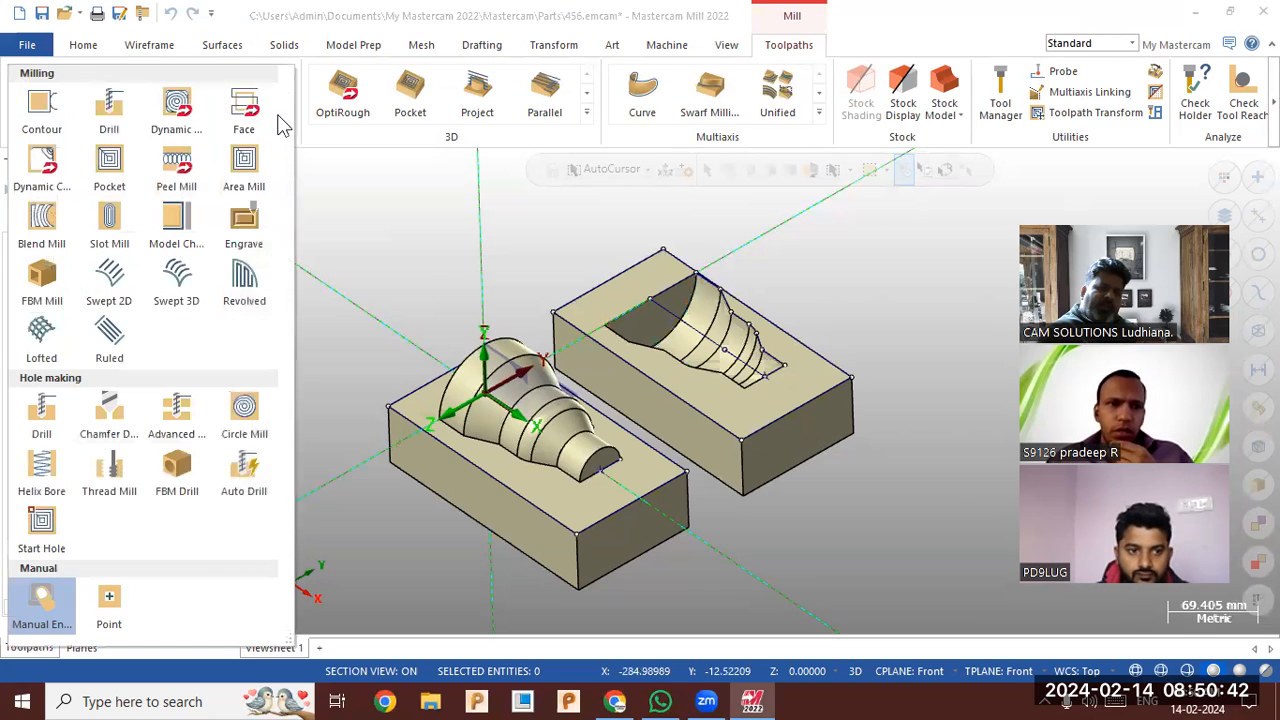
click(57, 126)
click(658, 306)
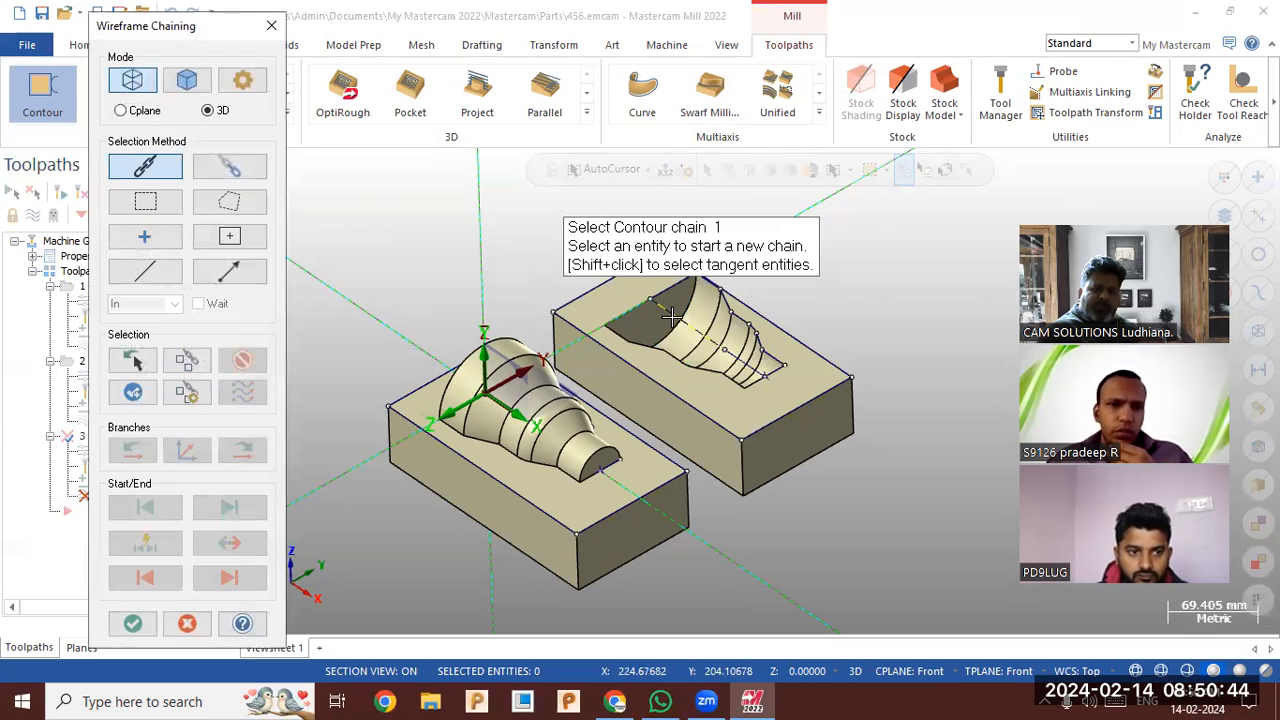
click(132, 623)
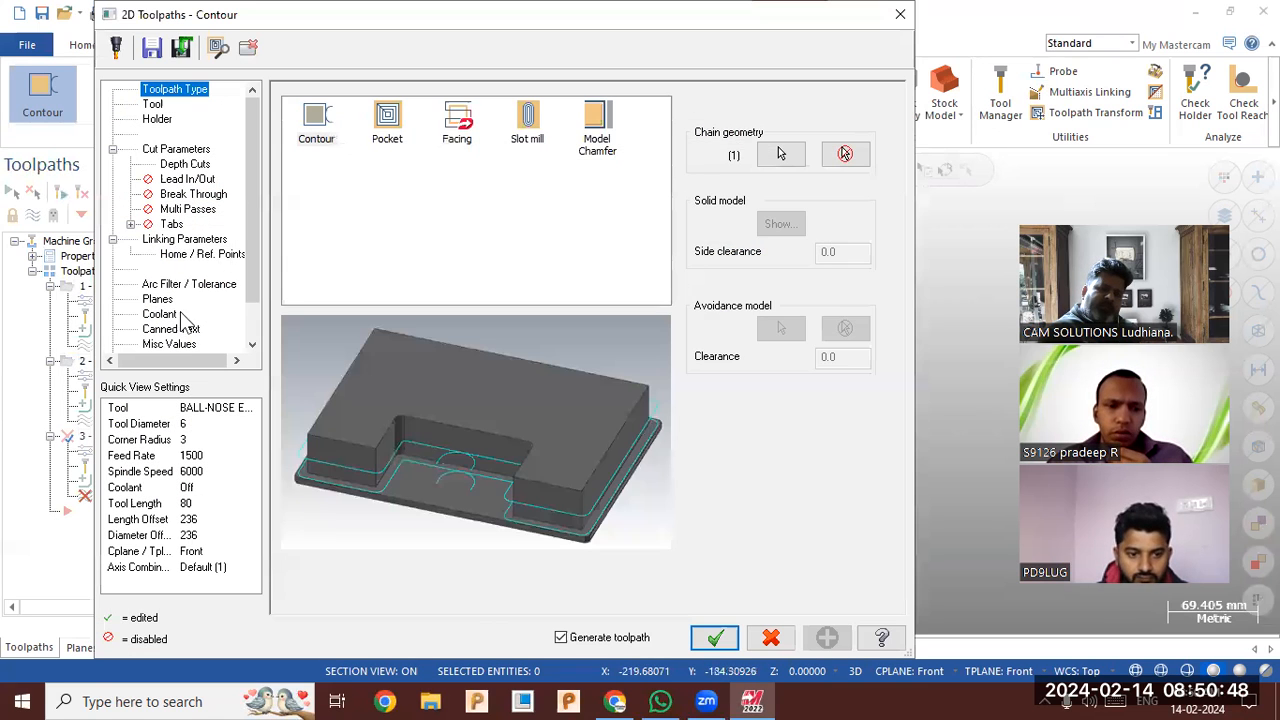
- Try Subprogram output with the Absolute option in the contour's depth cuts, and discard the operation
click(185, 239)
click(180, 151)
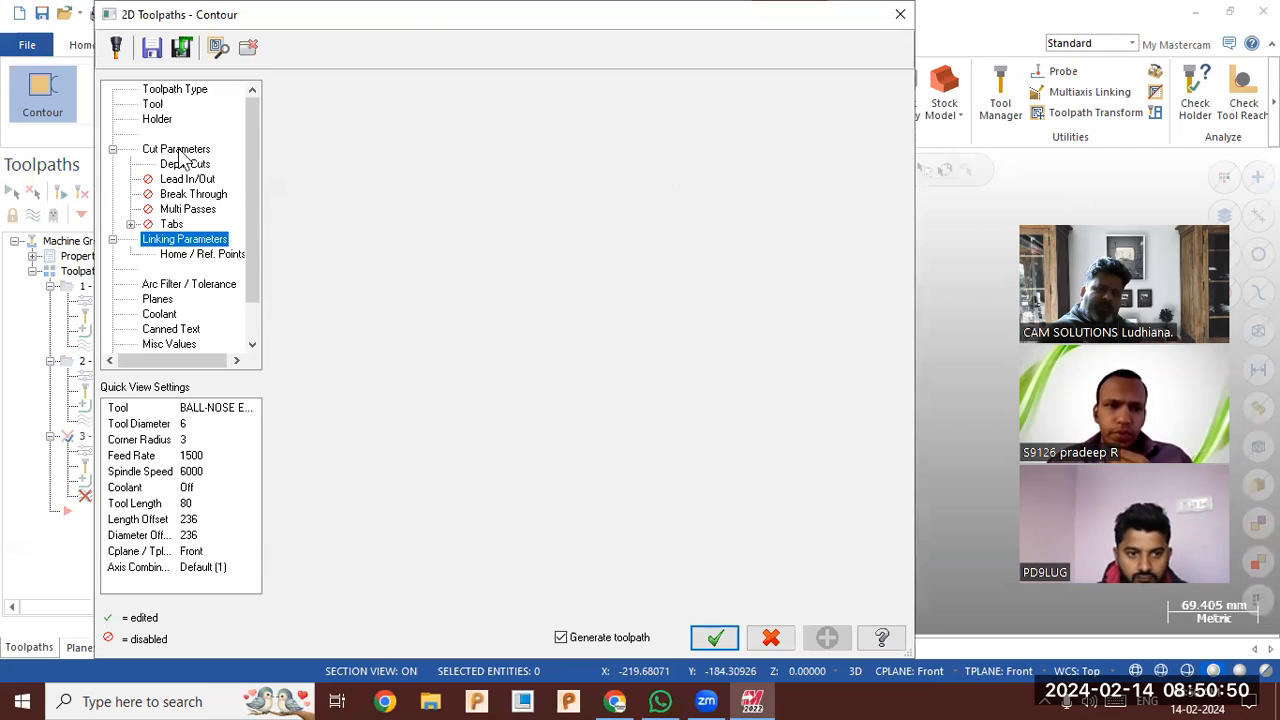
click(185, 165)
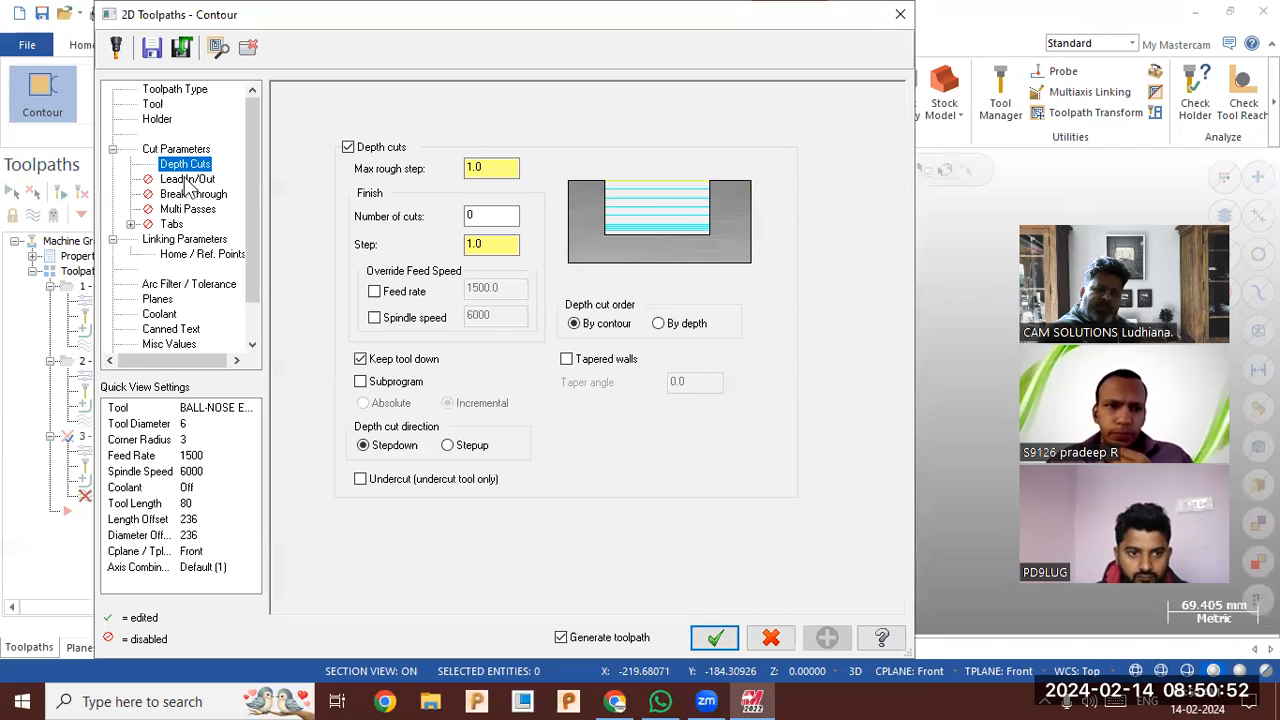
click(186, 179)
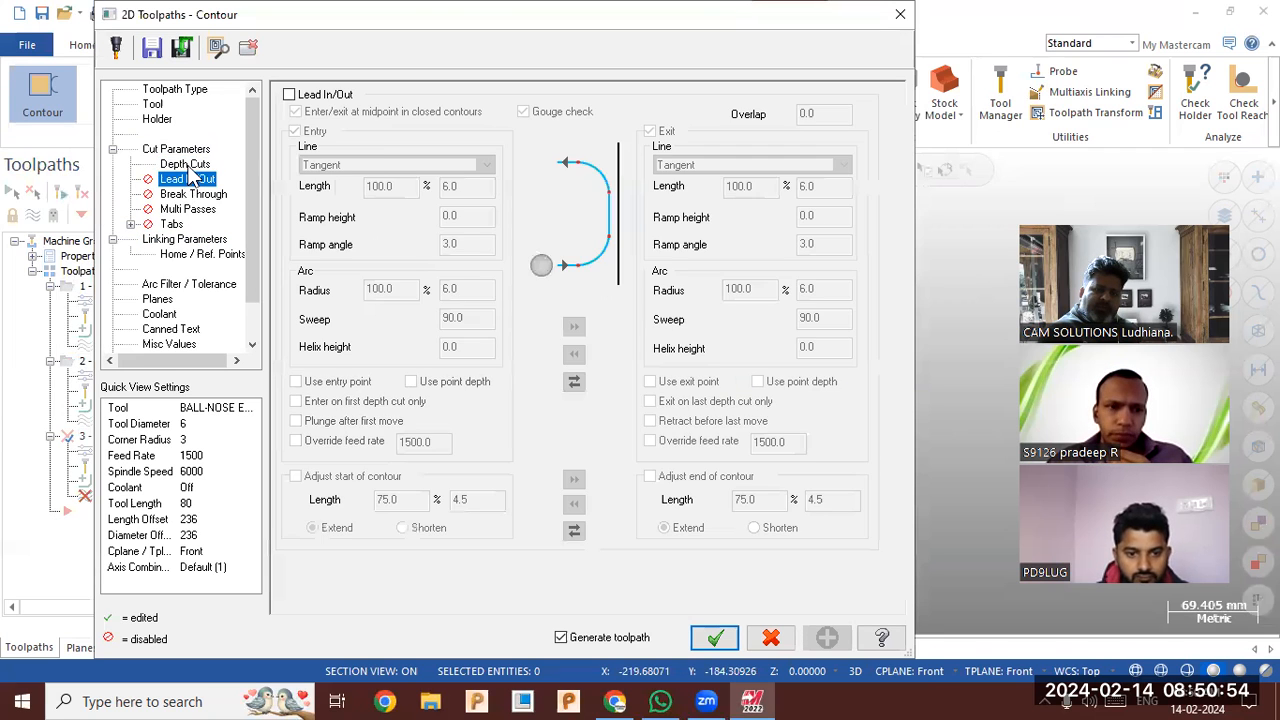
click(185, 164)
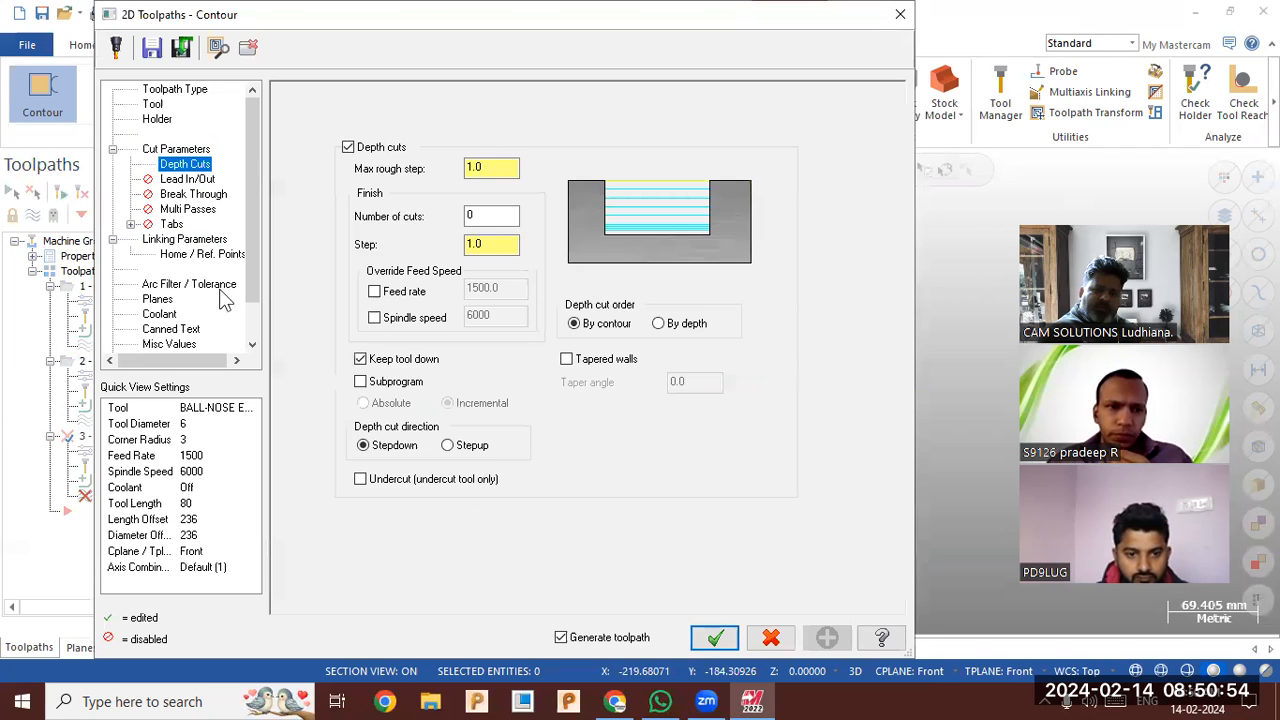
click(368, 382)
click(391, 403)
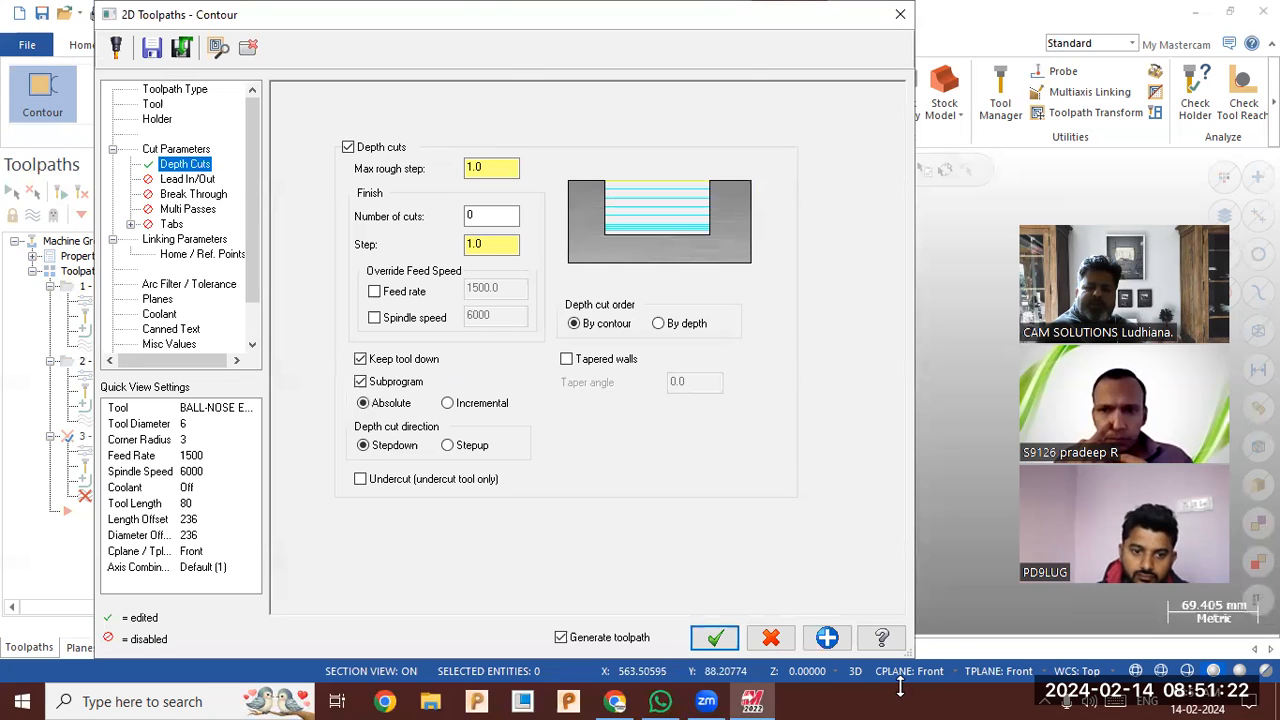
click(771, 637)
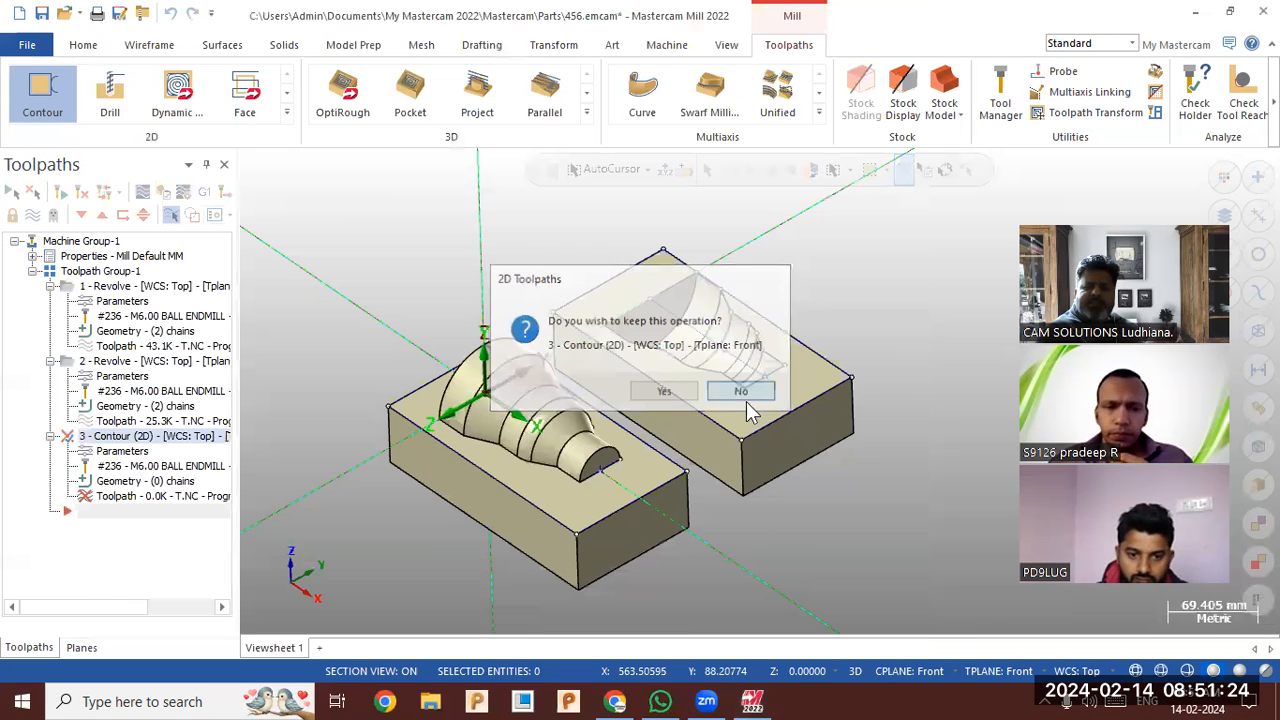
click(742, 392)
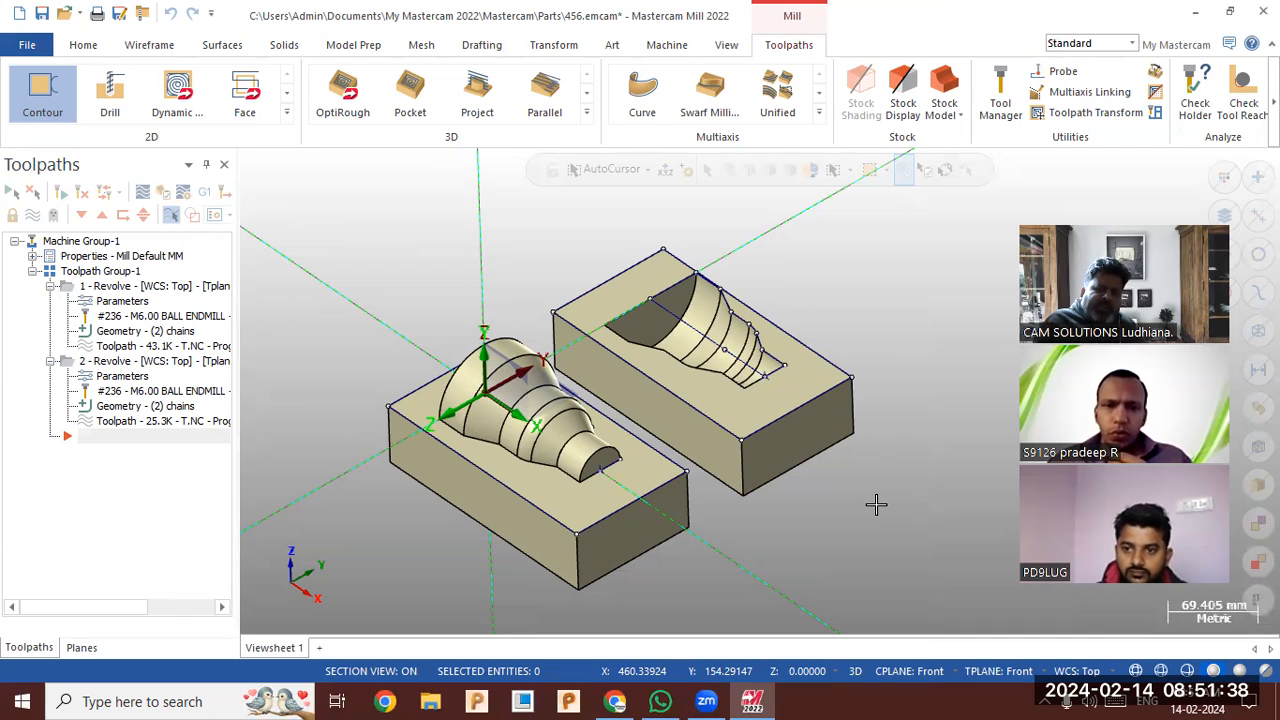
- Start a 2D Contour toolpath with the rectangular upper outline of the convex part's block as its chain
click(150, 436)
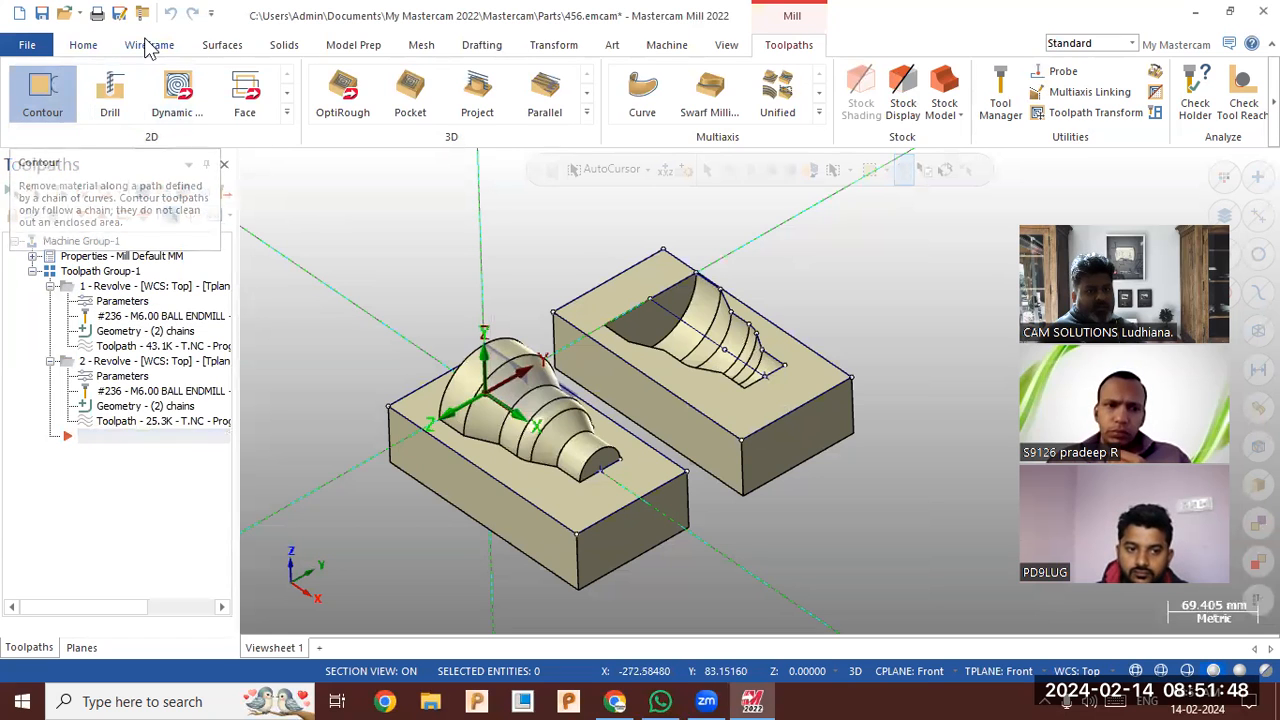
click(42, 95)
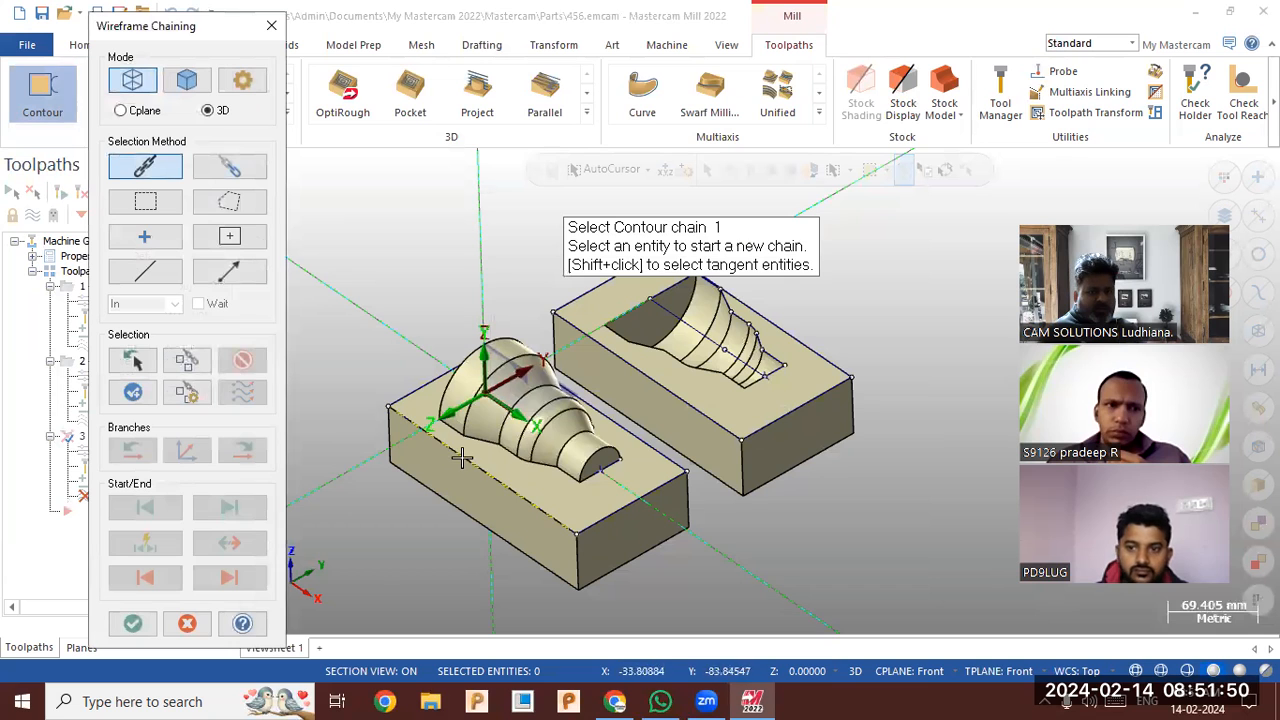
click(470, 462)
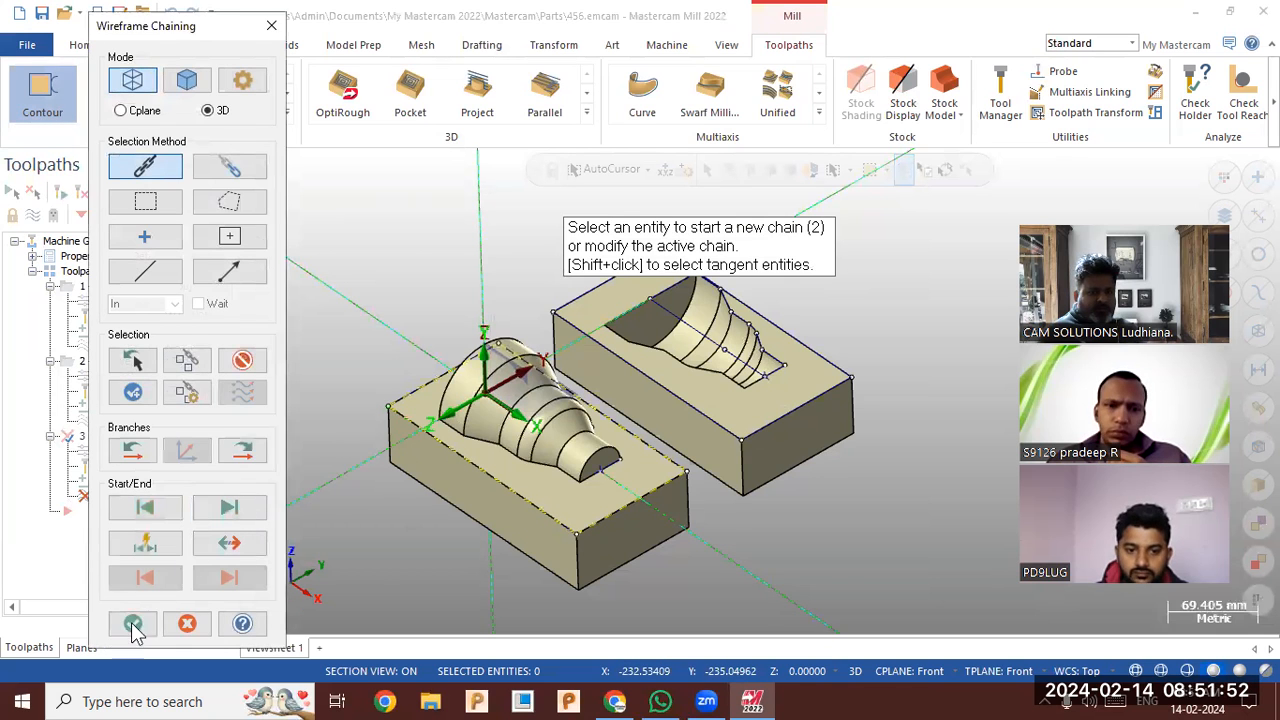
click(133, 624)
- Set the contour's compensation type to Wear and generate the toolpath
click(180, 150)
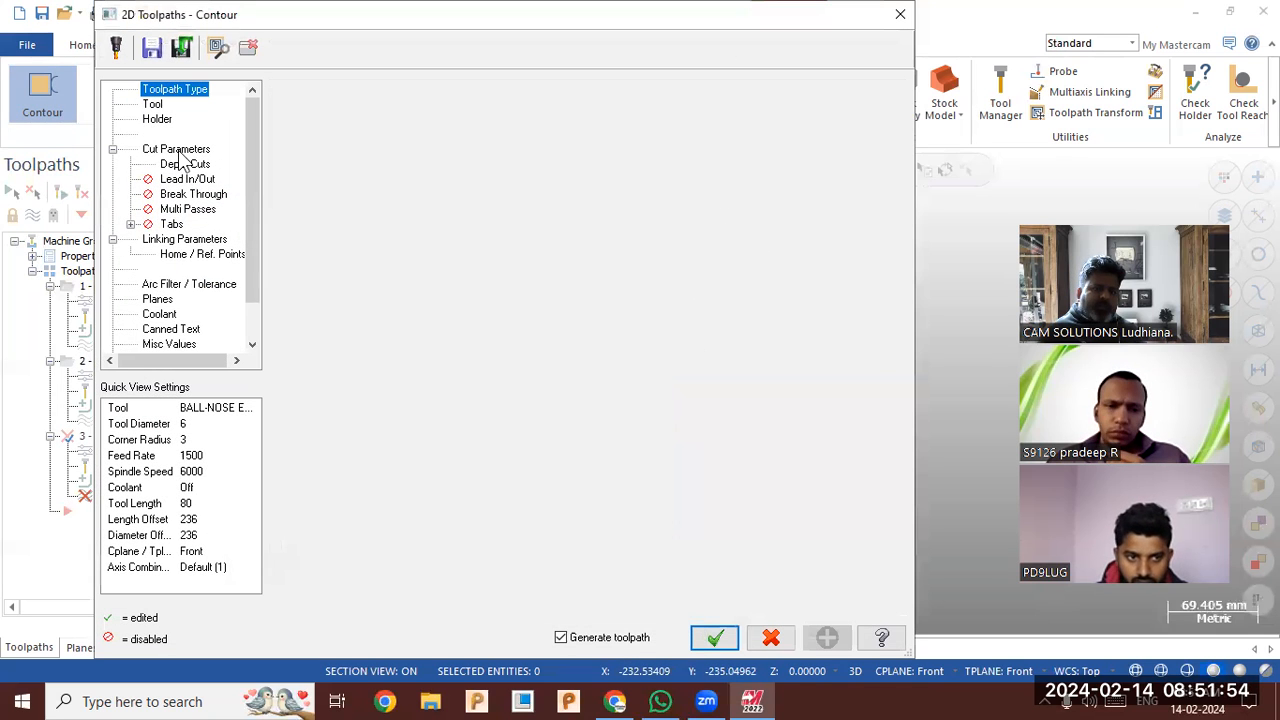
click(515, 125)
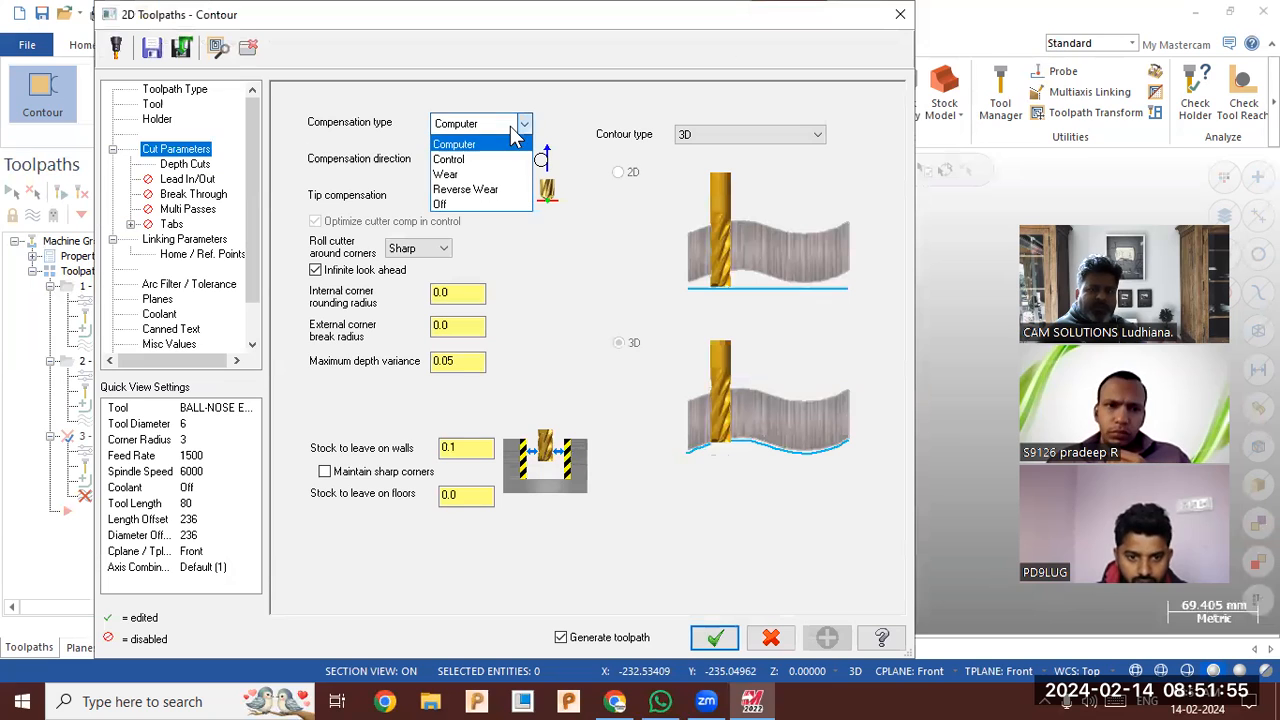
click(486, 178)
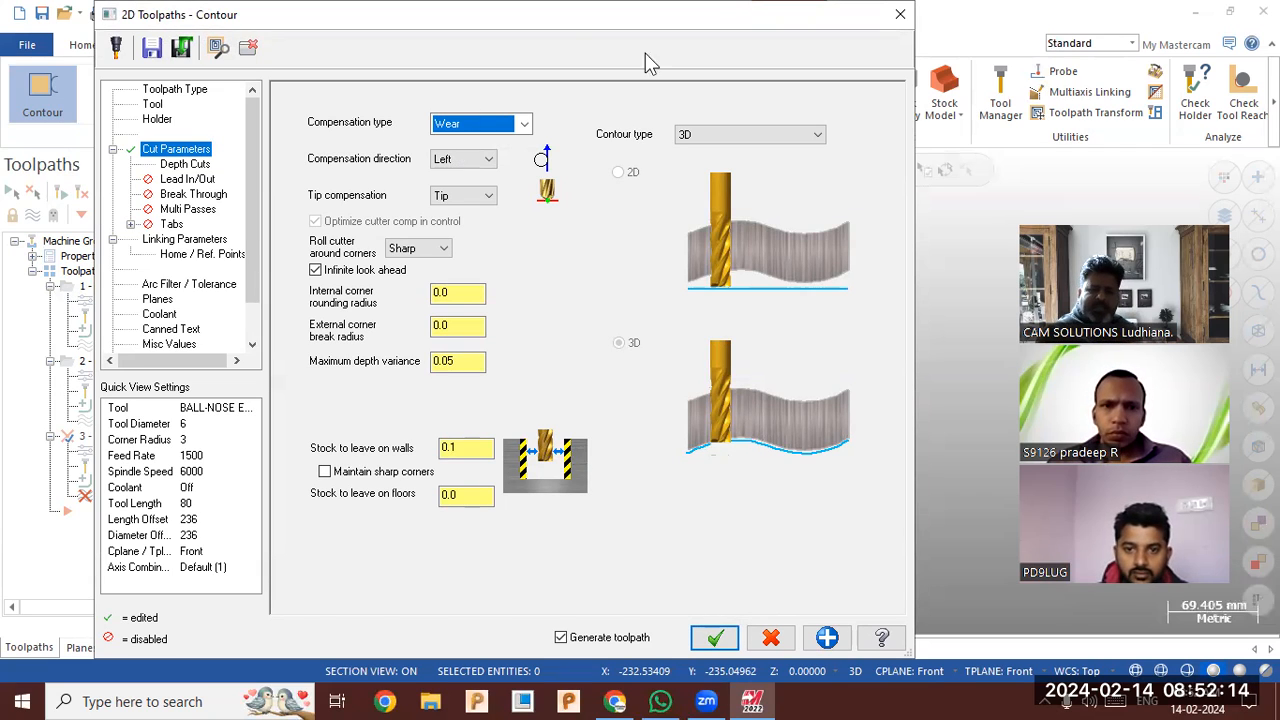
click(714, 637)
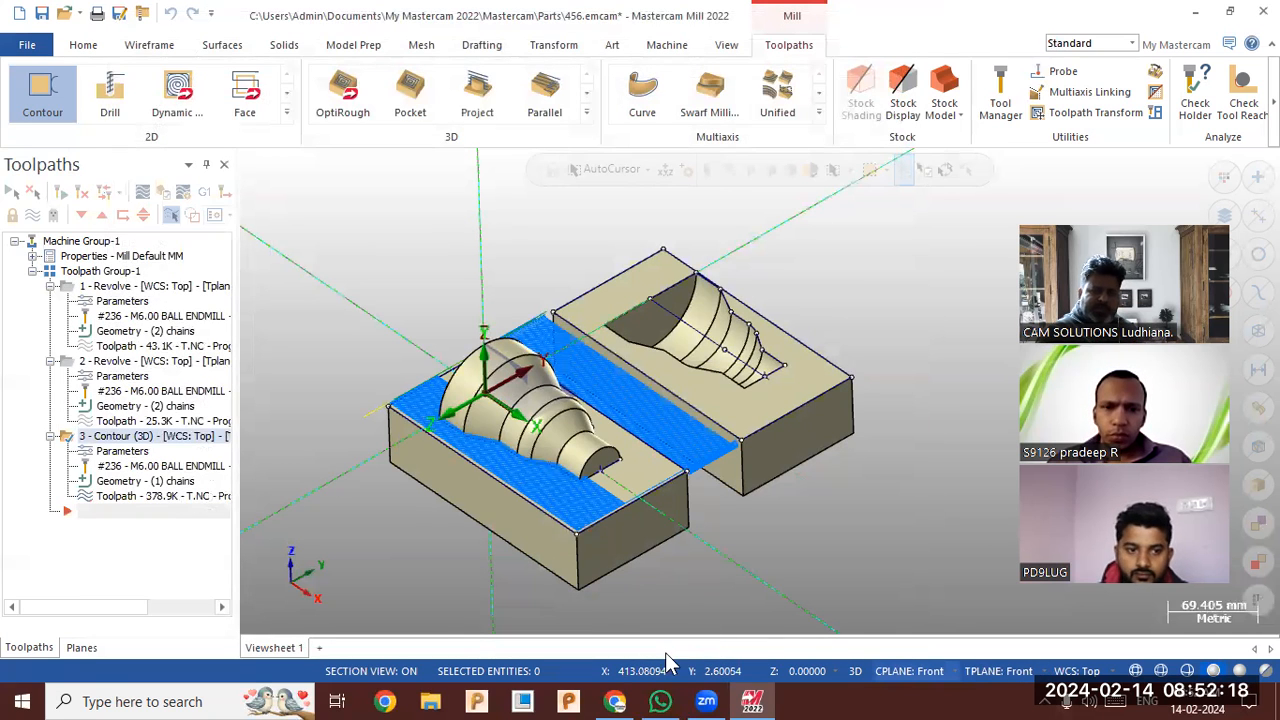
- Change the contour operation's tool plane to Top to match the working coordinate system, and regenerate the toolpath
click(125, 455)
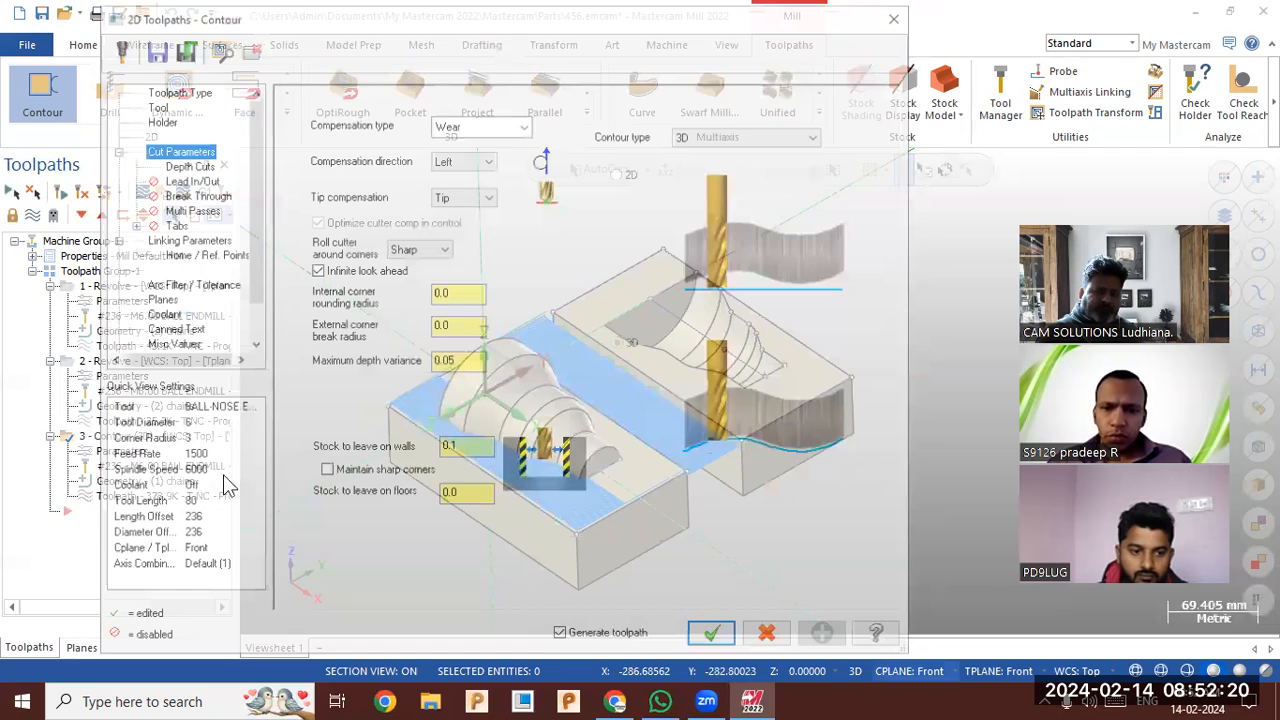
scroll(172, 330, down, 1)
click(157, 255)
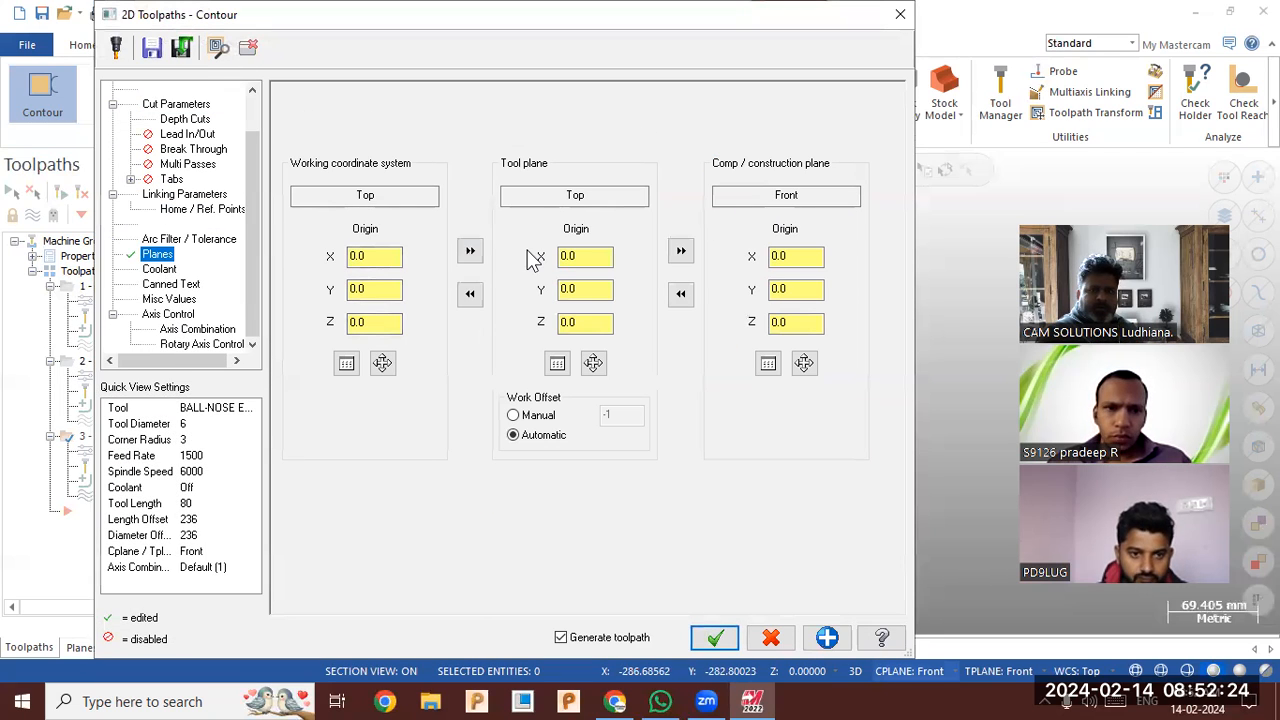
click(714, 637)
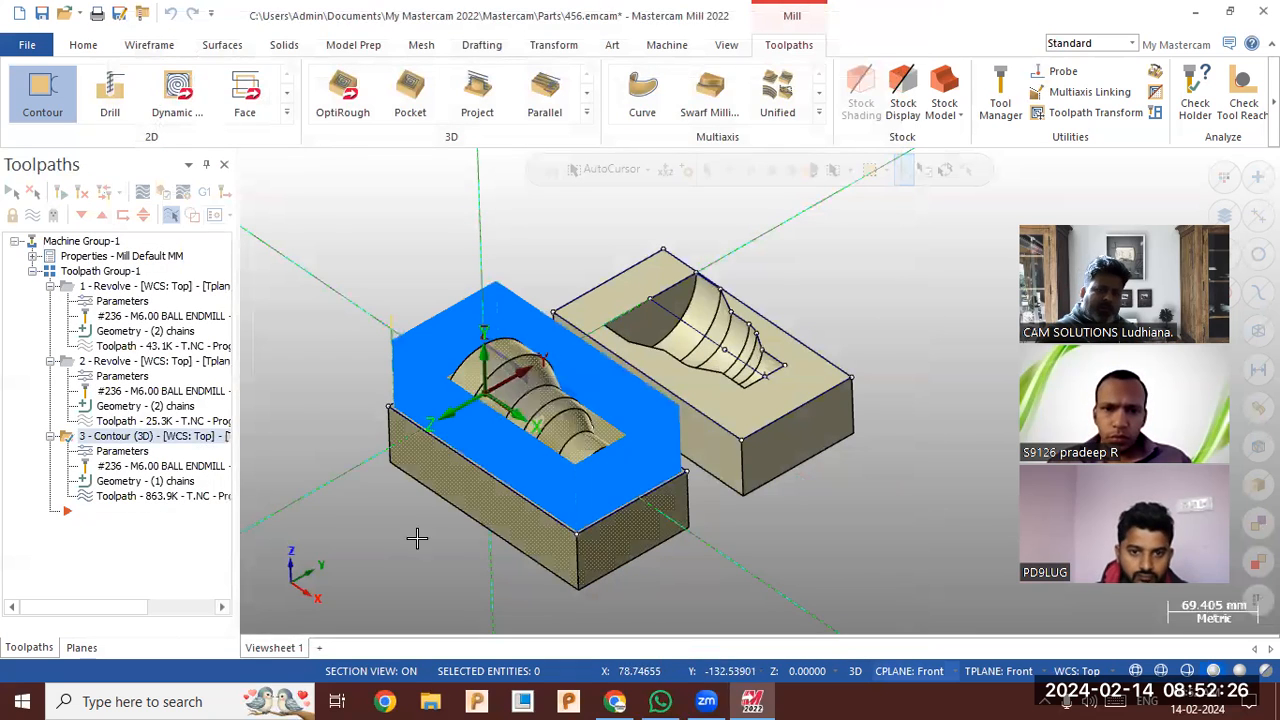
- Set the contour's compensation direction to Right and regenerate the toolpath
click(122, 452)
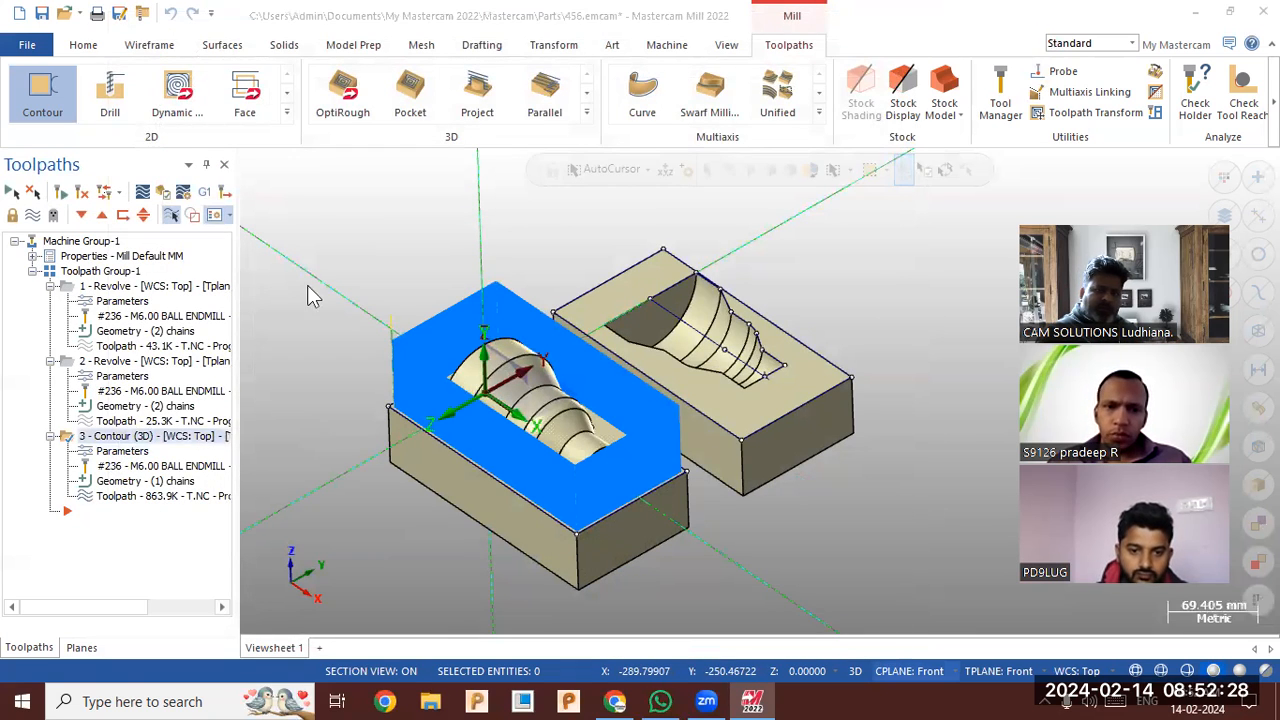
click(186, 164)
click(177, 149)
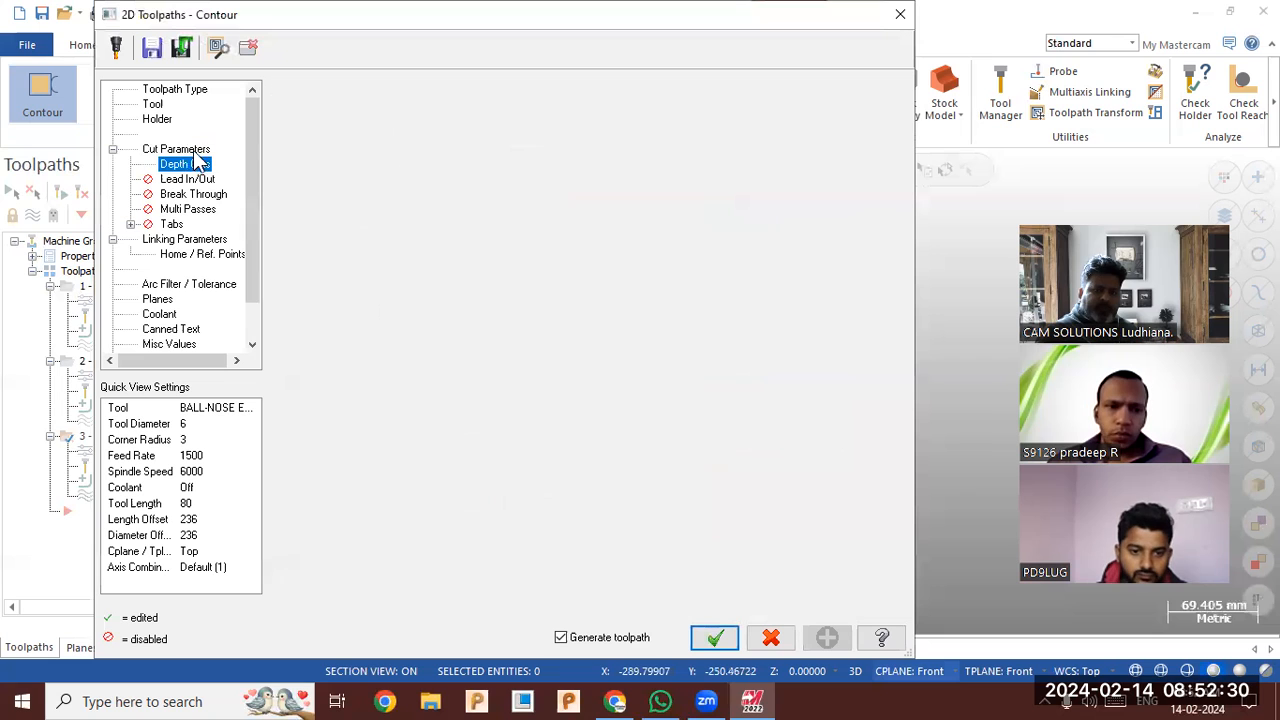
click(462, 160)
click(460, 186)
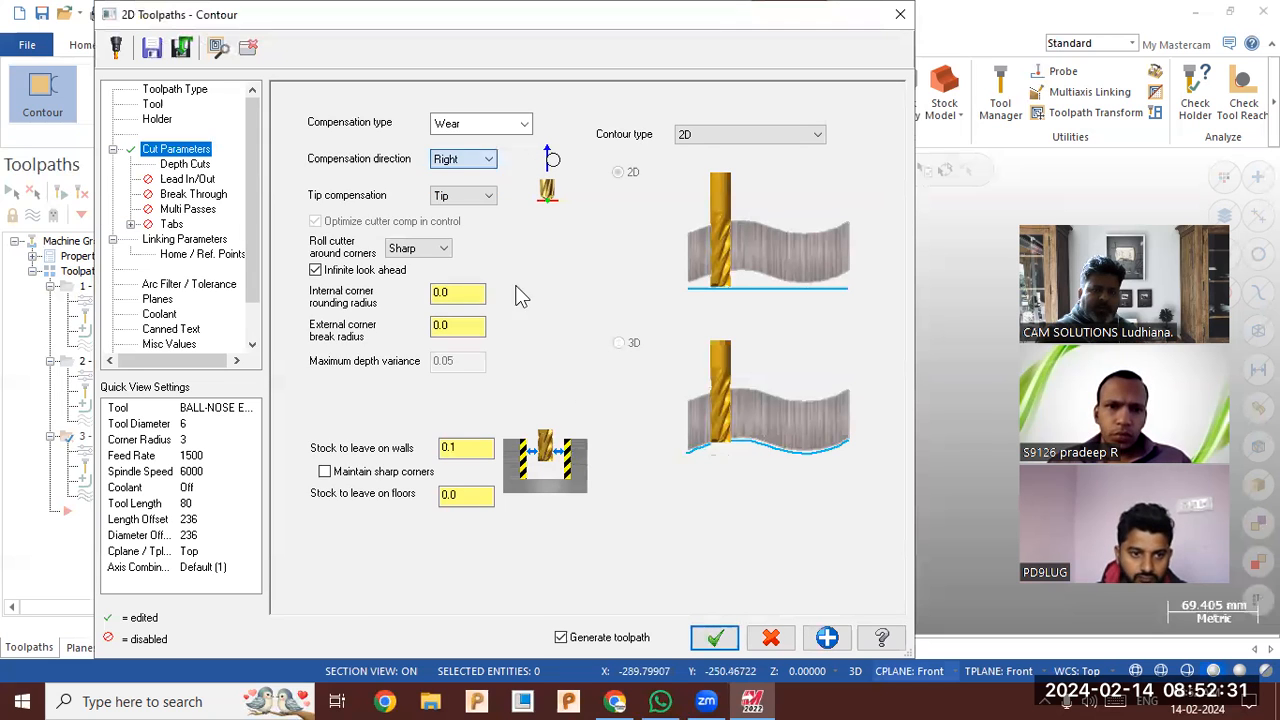
click(714, 637)
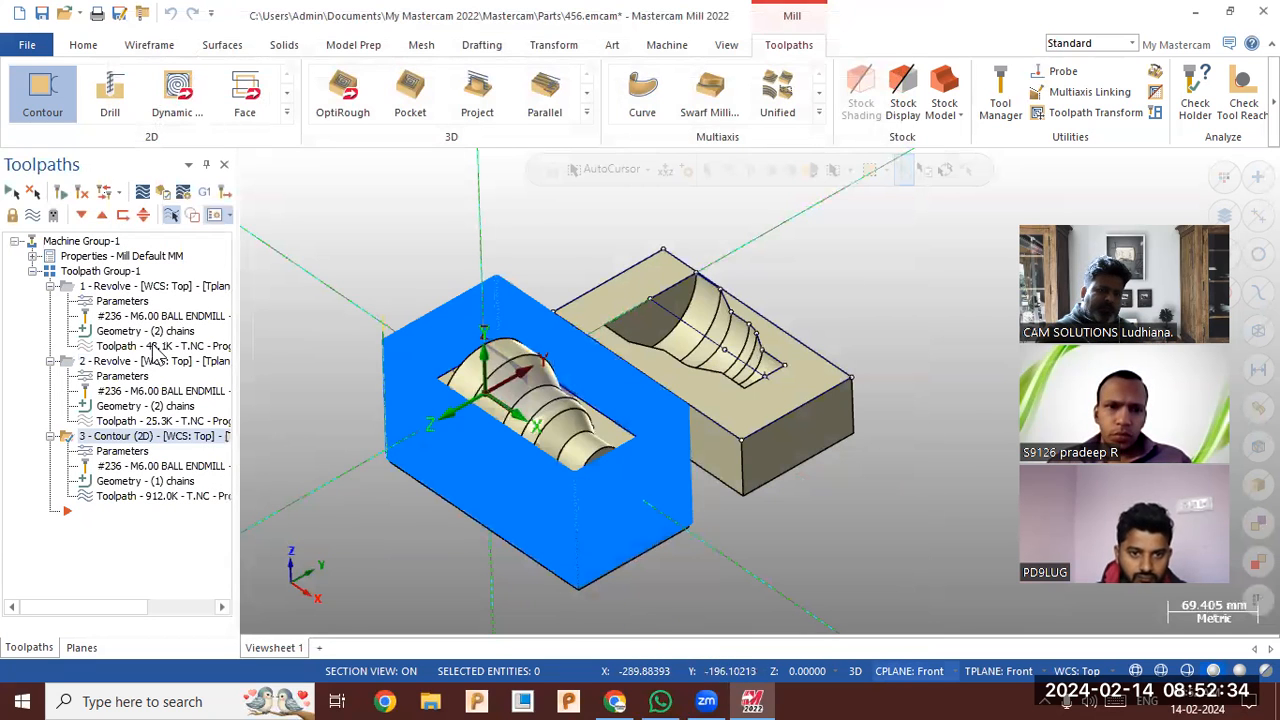
- Set the contour's top of stock to 0.0 from a picked point and its absolute depth from the block's lower corner, and regenerate the toolpath
click(124, 452)
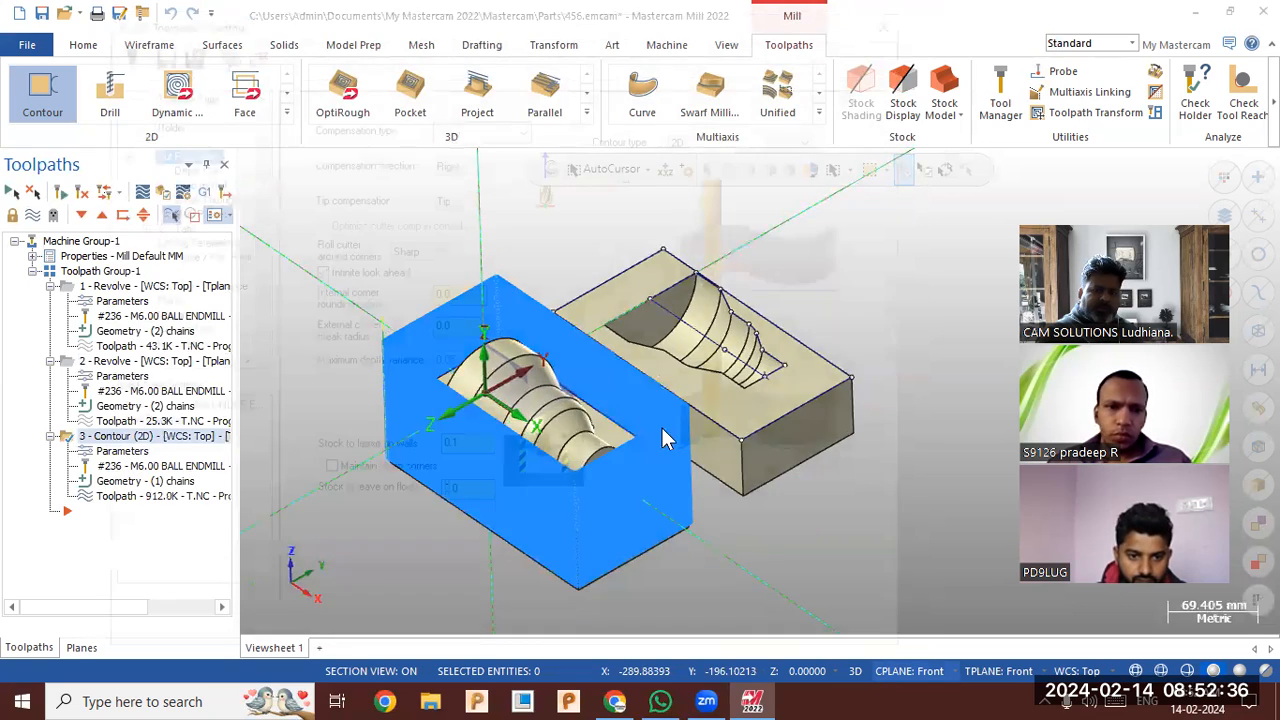
click(188, 240)
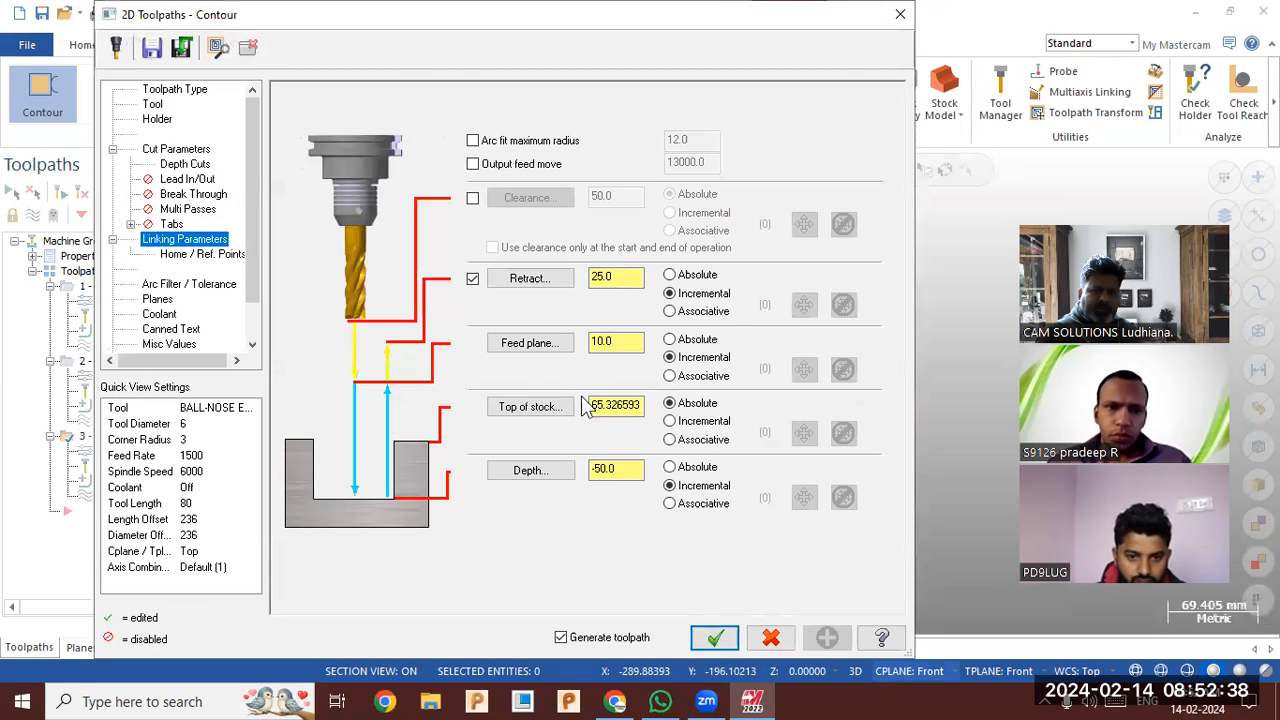
click(550, 412)
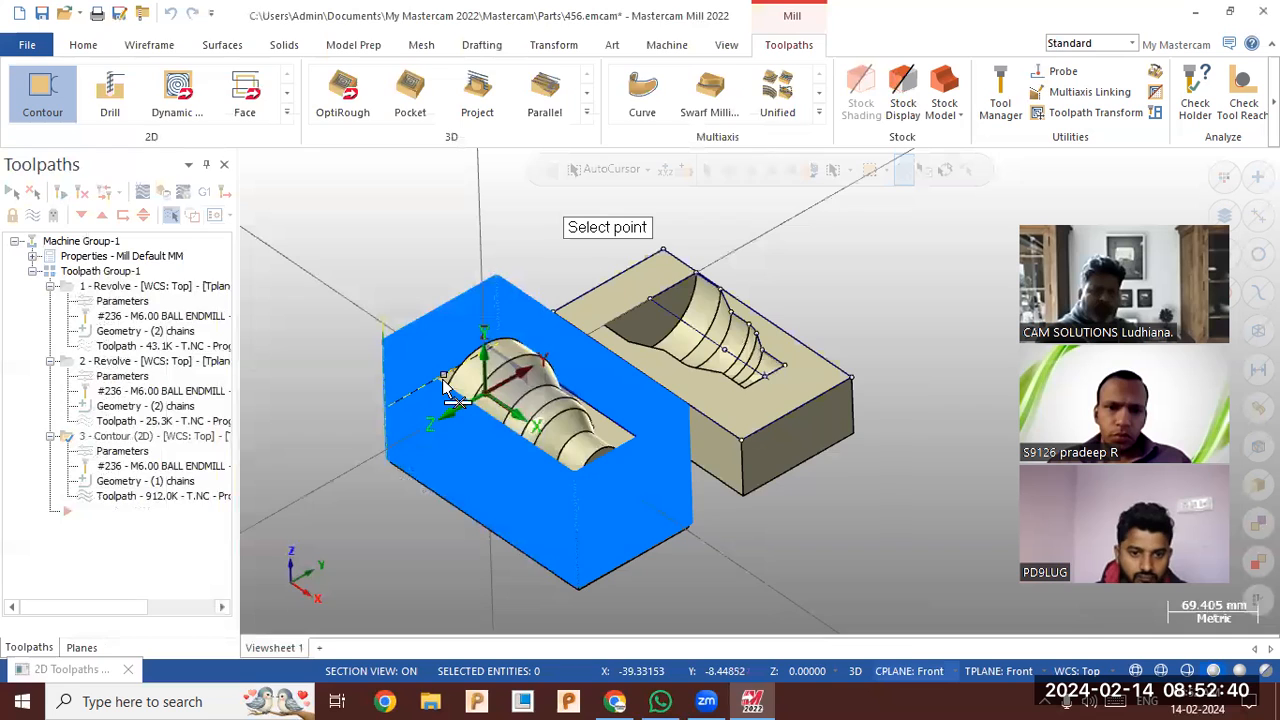
click(452, 430)
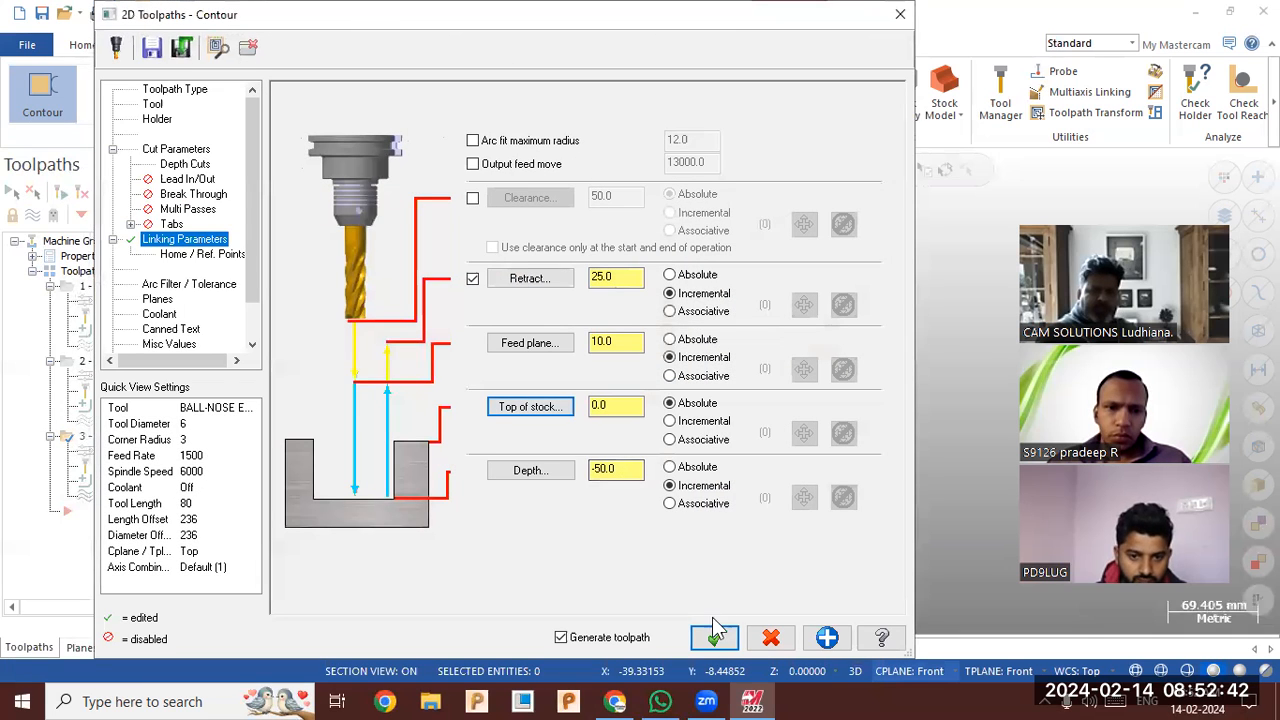
click(702, 470)
click(530, 470)
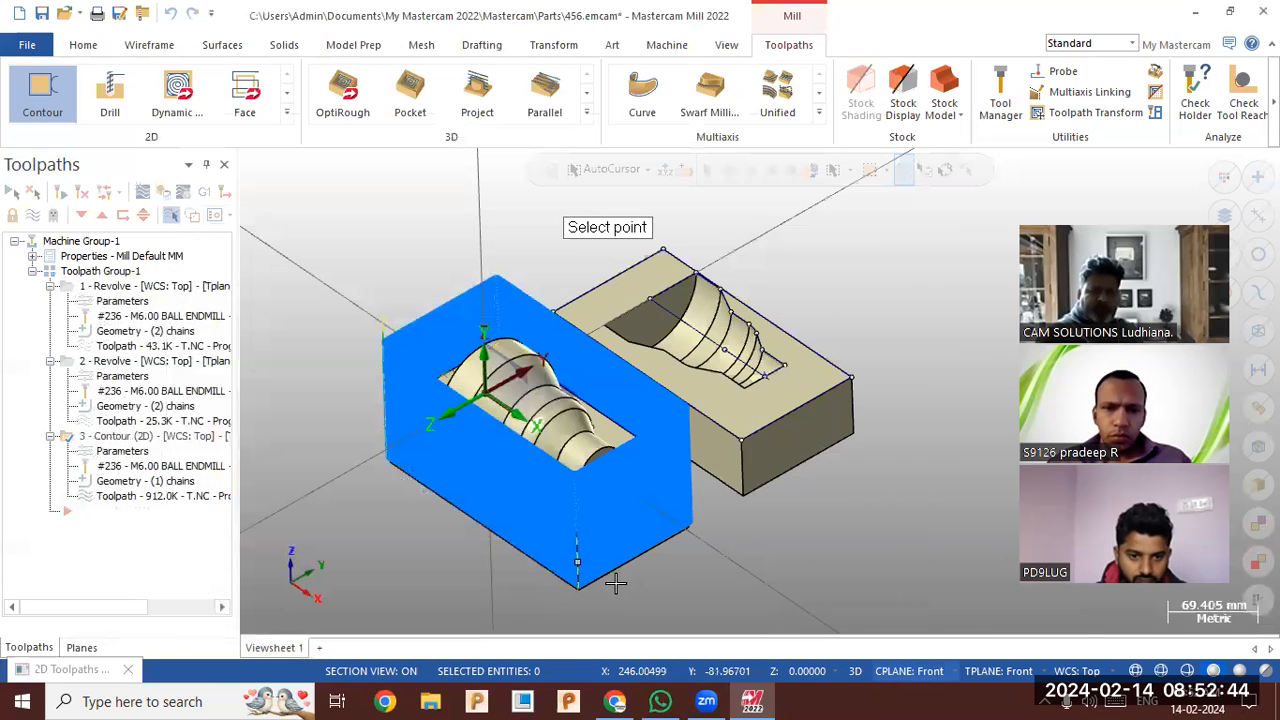
click(578, 589)
click(711, 636)
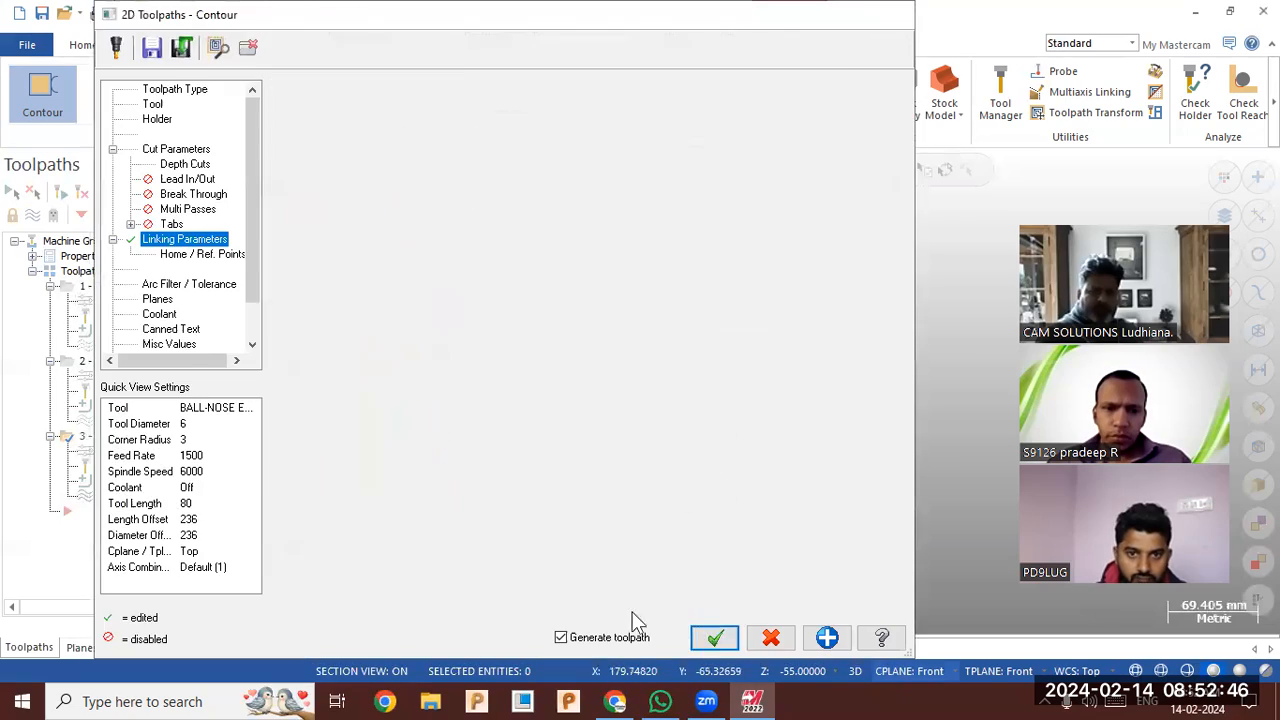
mouse_move(417, 510)
middle_down()
mouse_move(423, 489)
mouse_move(420, 503)
middle_up()
scroll(386, 434, up, 3)
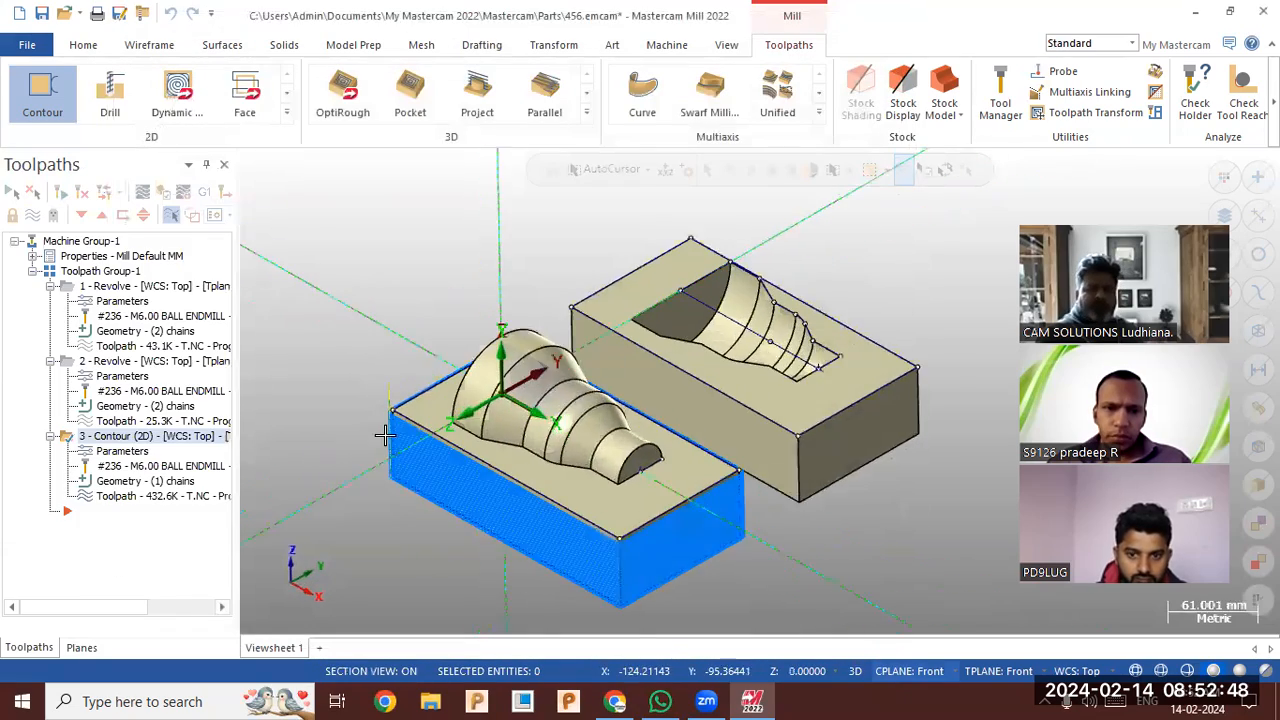
scroll(612, 205, down, 1)
scroll(580, 290, up, 3)
scroll(500, 250, down, 5)
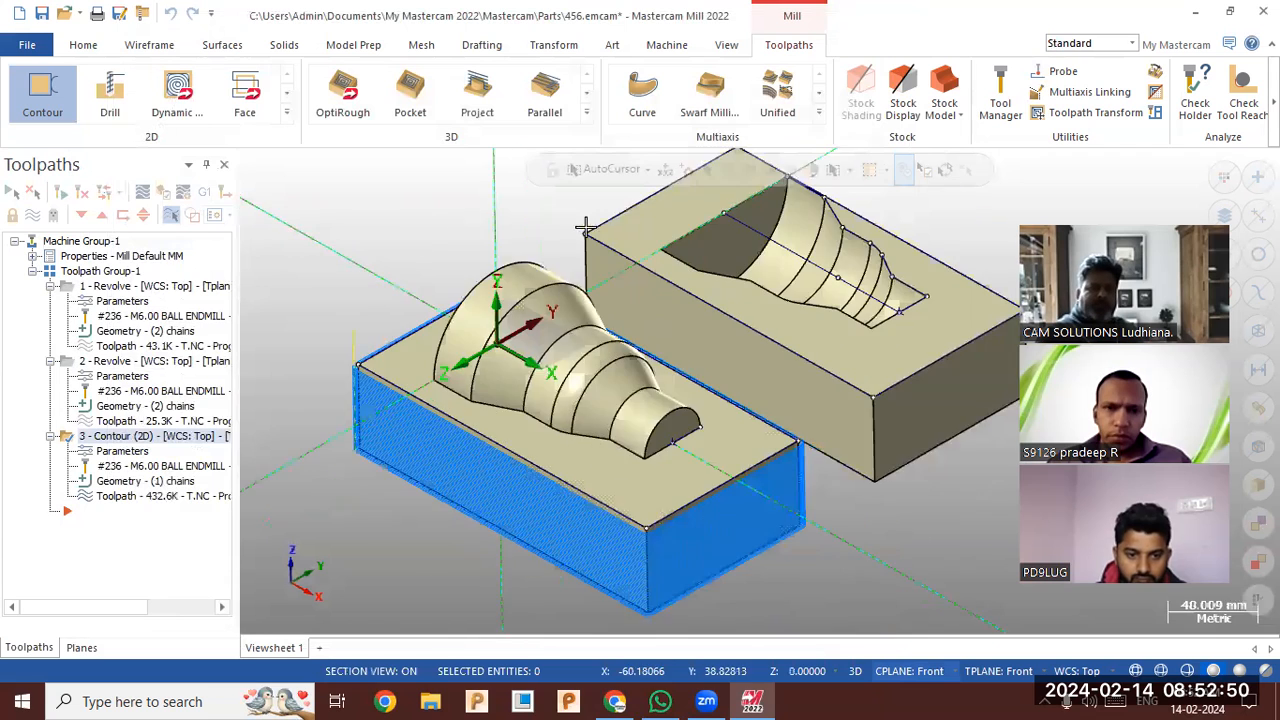
scroll(386, 313, up, 2)
click(204, 191)
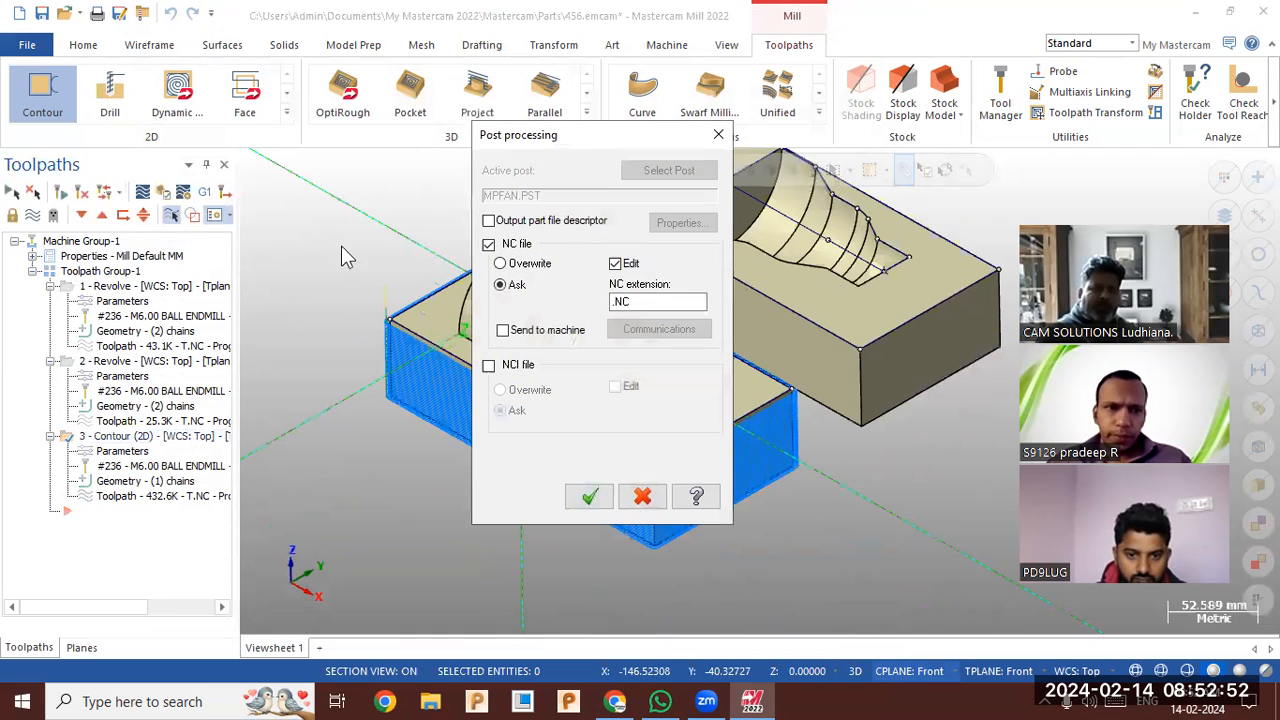
click(589, 498)
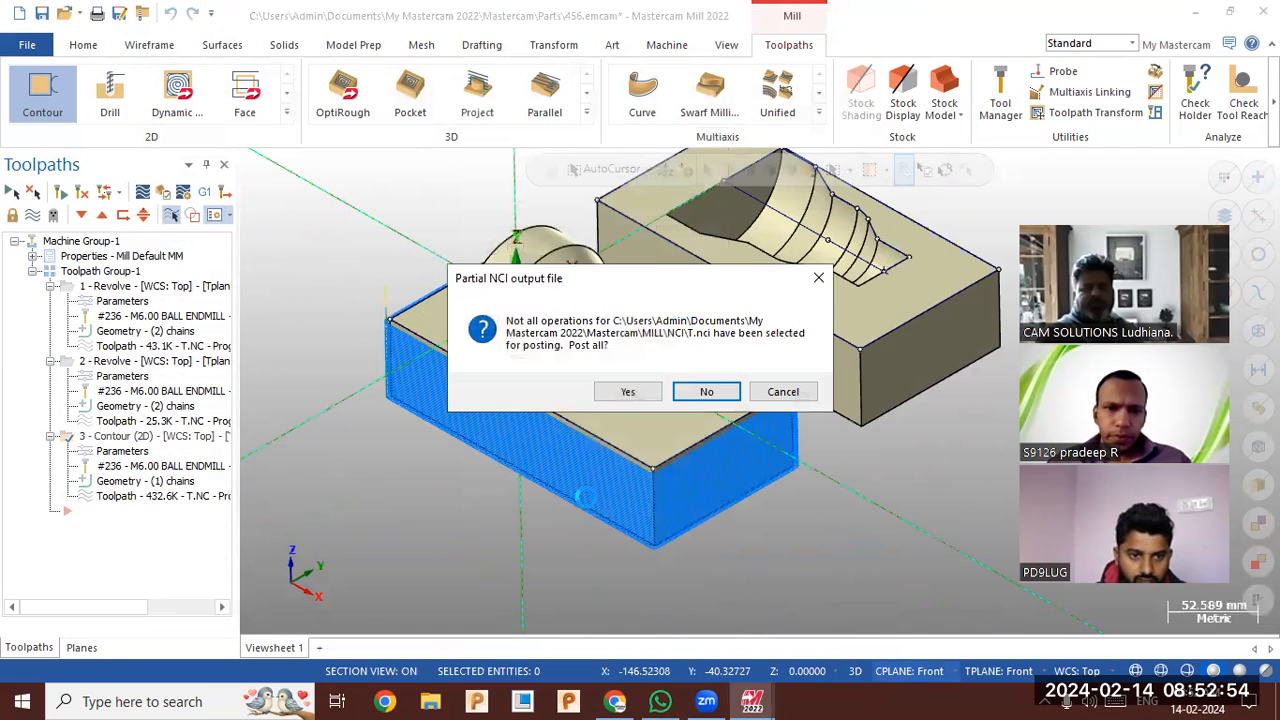
click(645, 393)
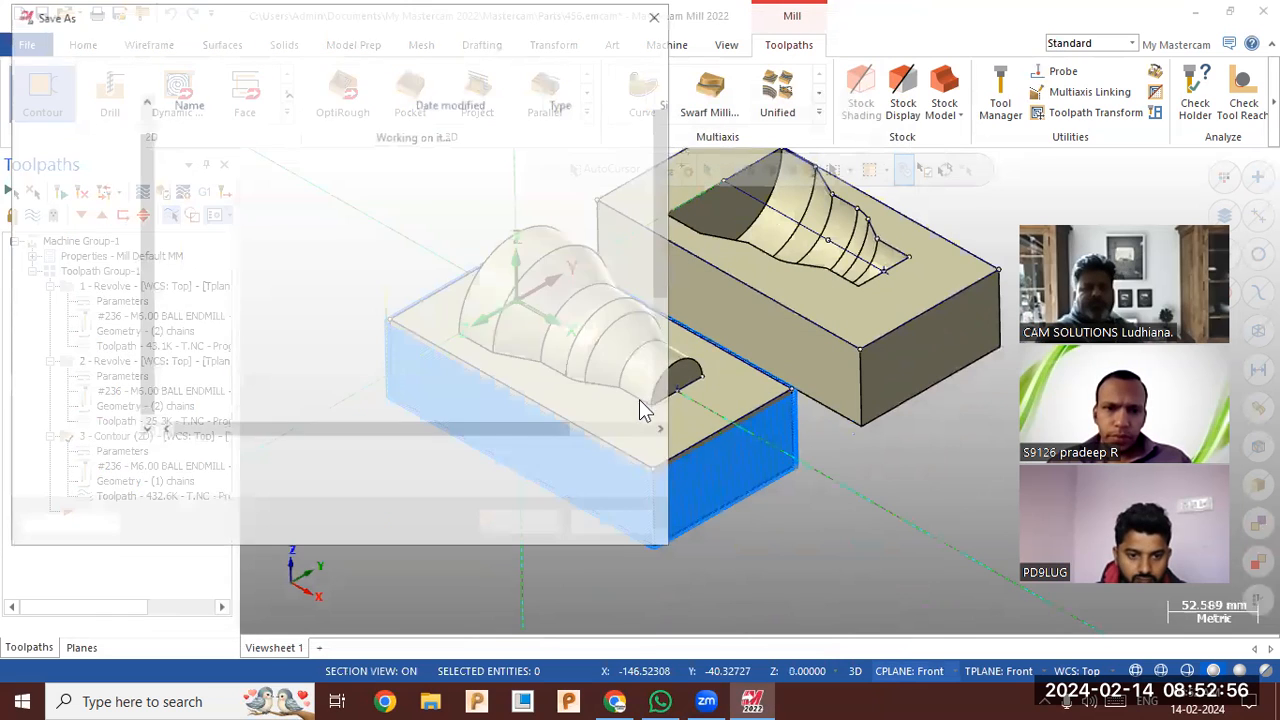
click(615, 524)
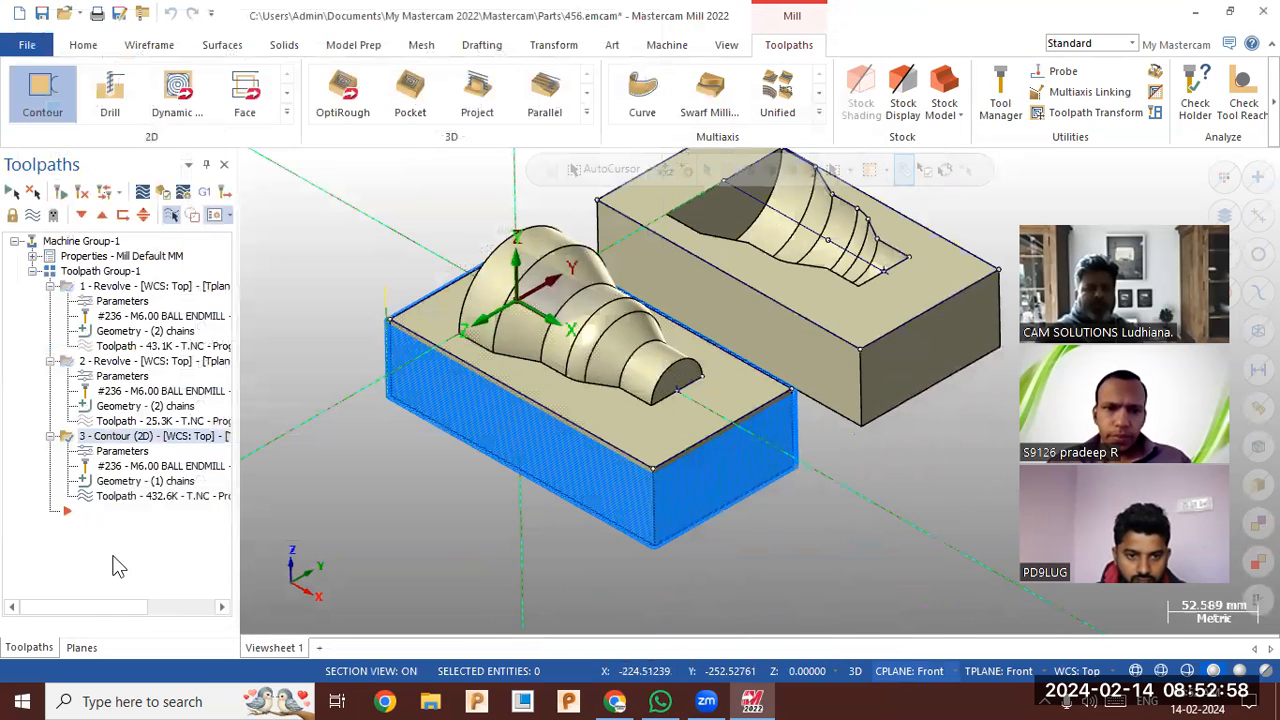
- Post only the selected 2D Contour operation and save the NC program as 798.NC
click(205, 191)
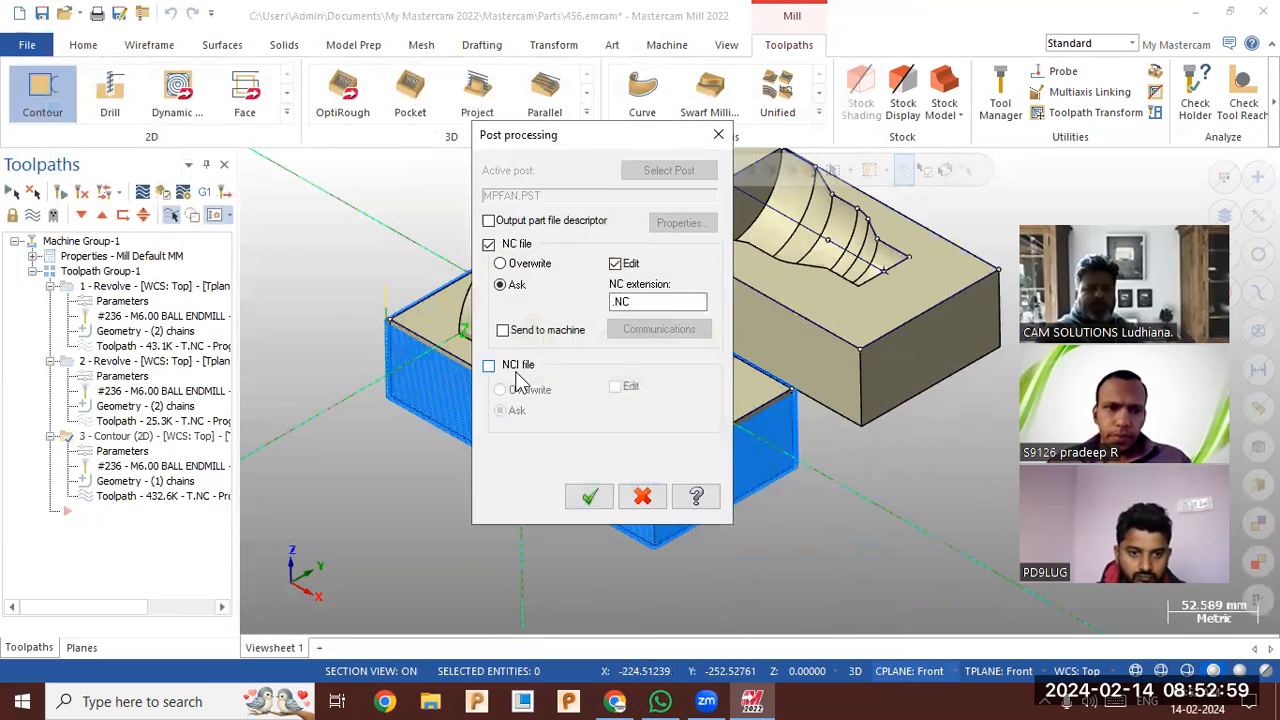
click(587, 498)
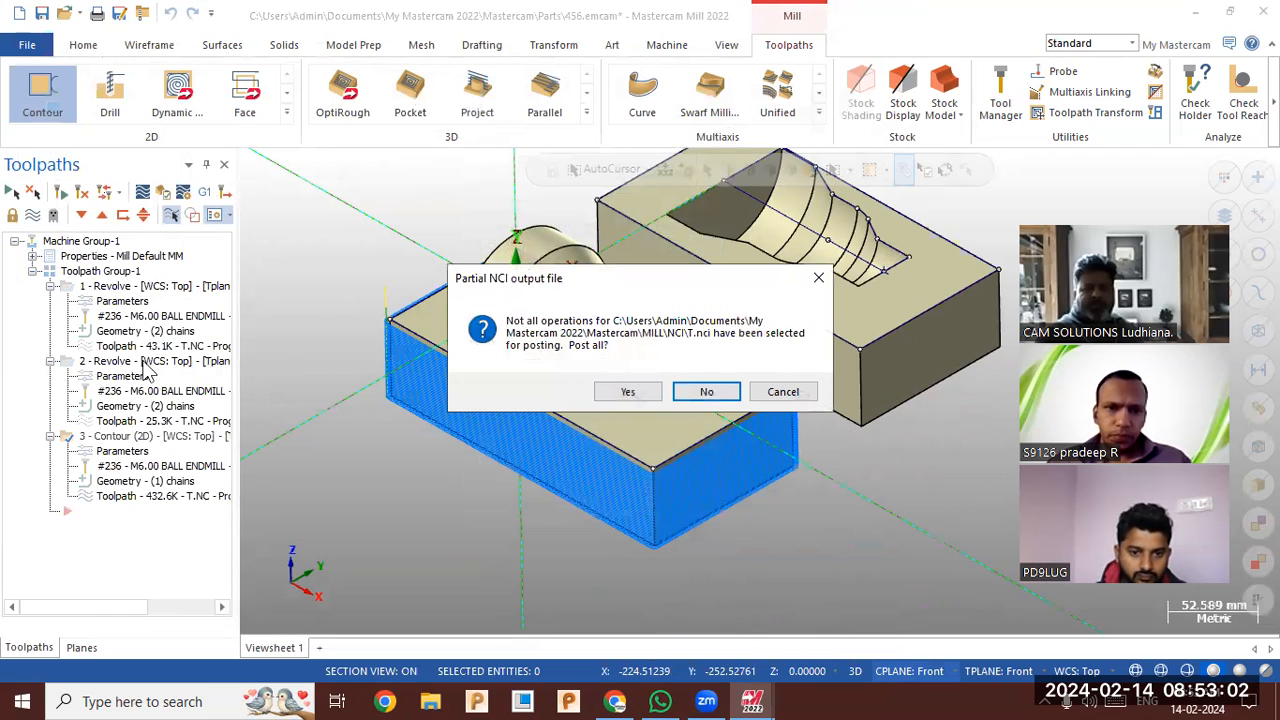
click(698, 392)
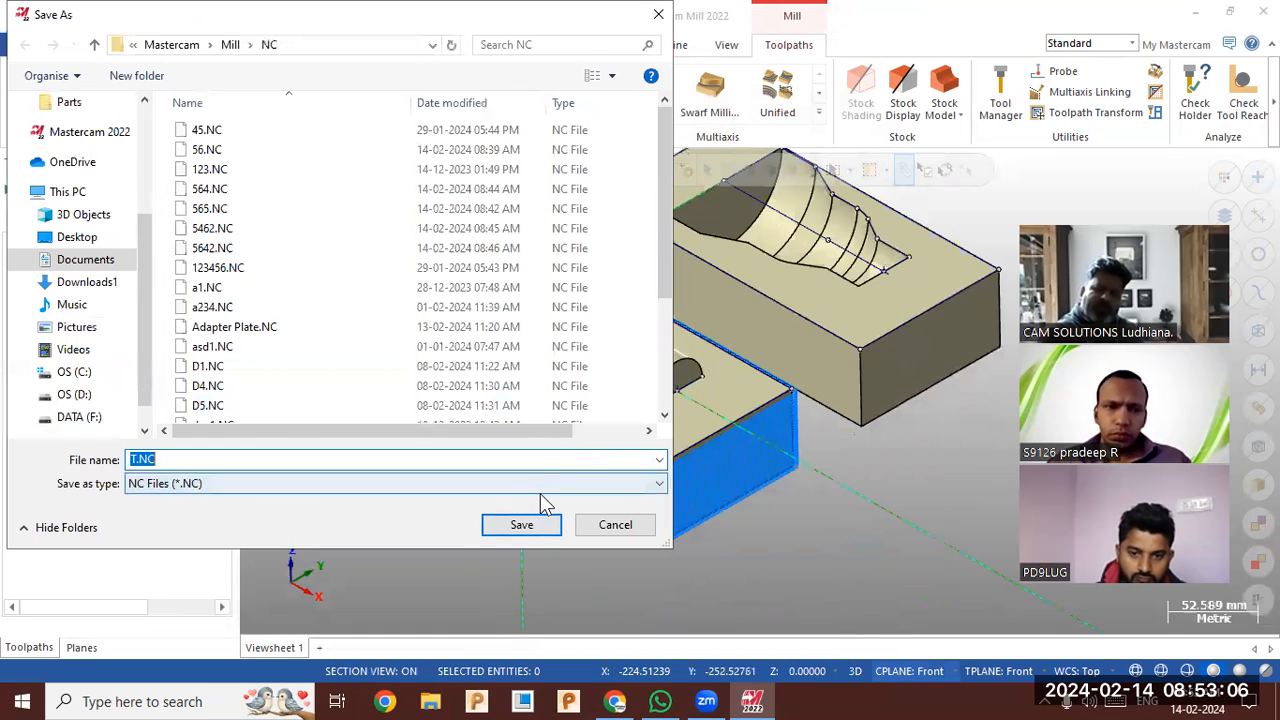
key(Return)
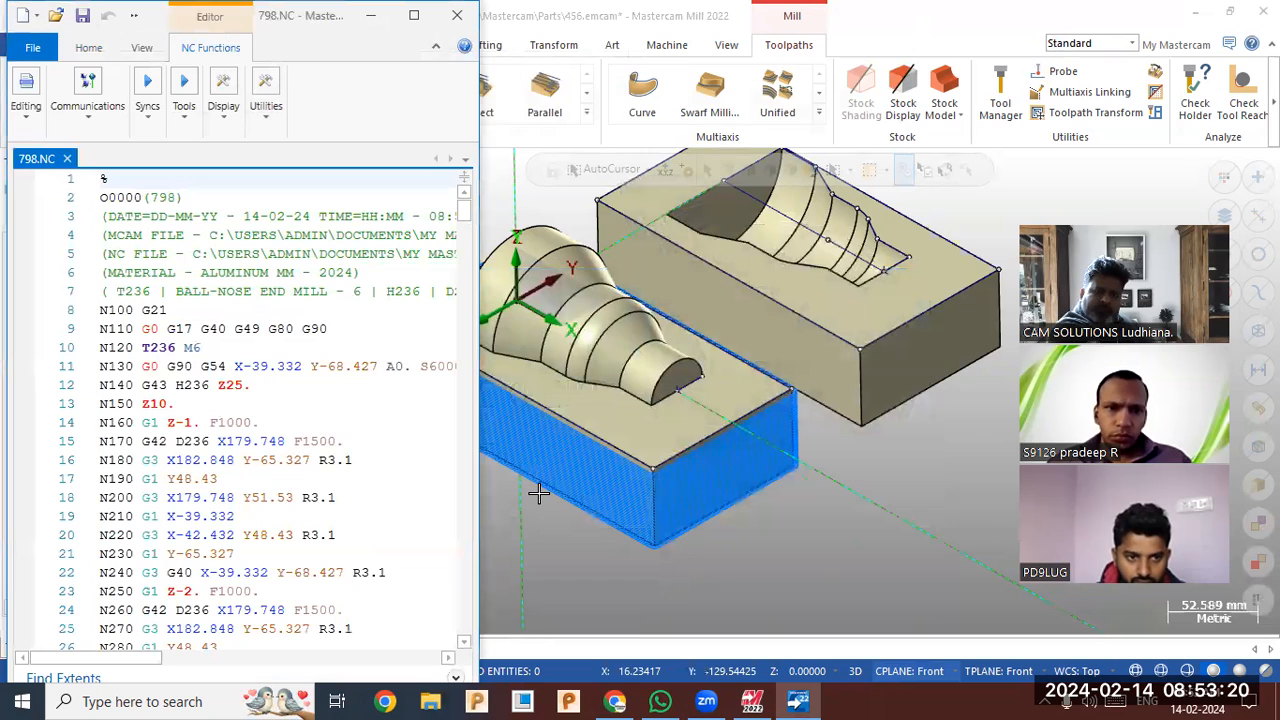
- Examine the G43 tool length offset and the G42 cutter compensation lines in the posted NC code
click(136, 385)
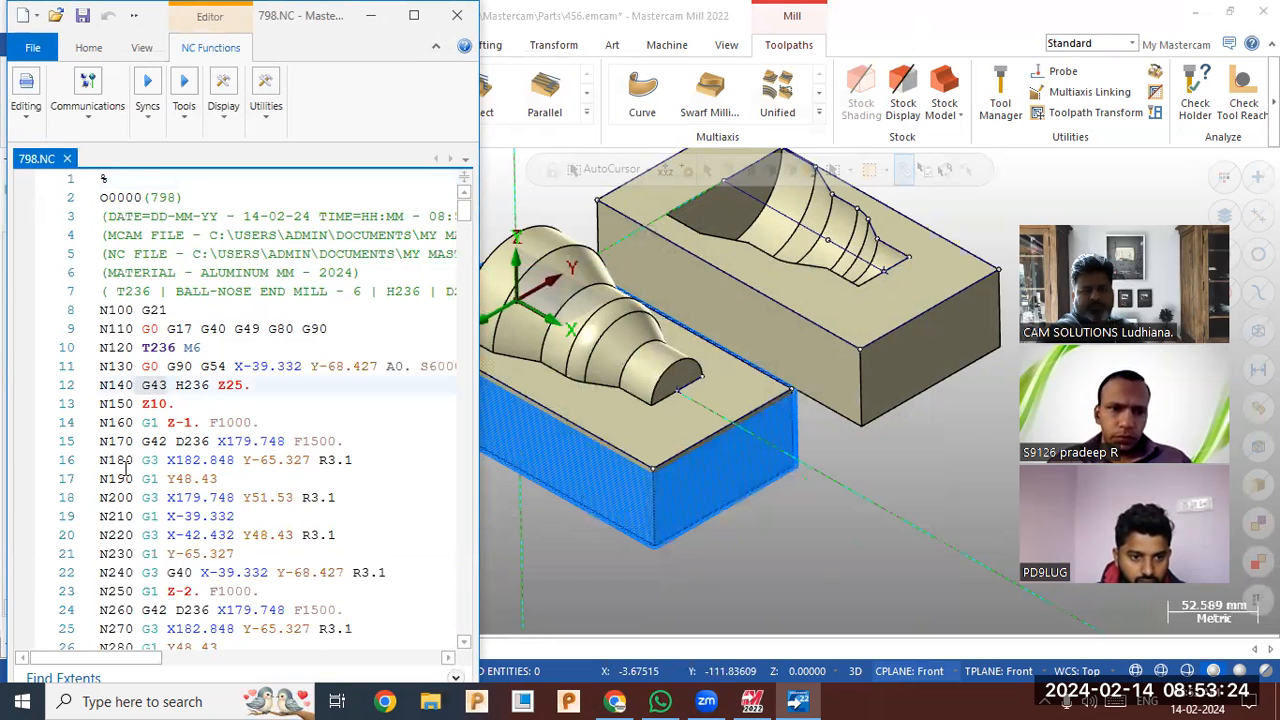
click(218, 459)
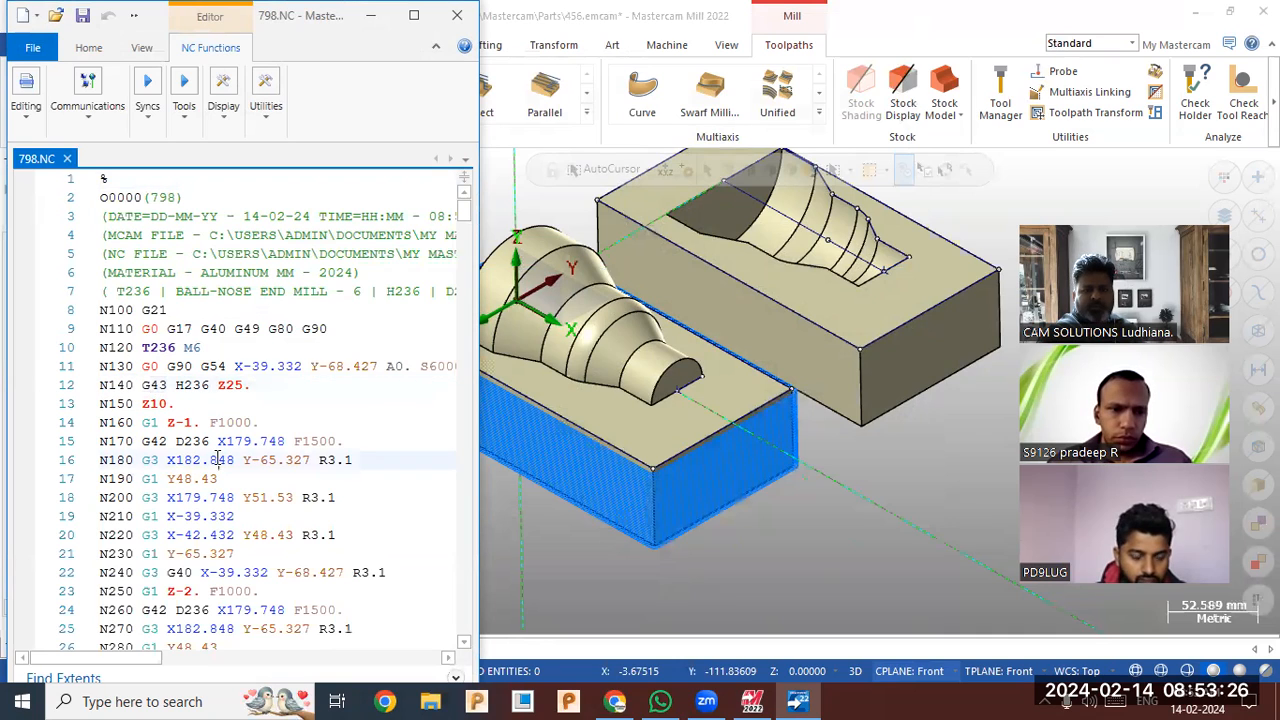
click(161, 440)
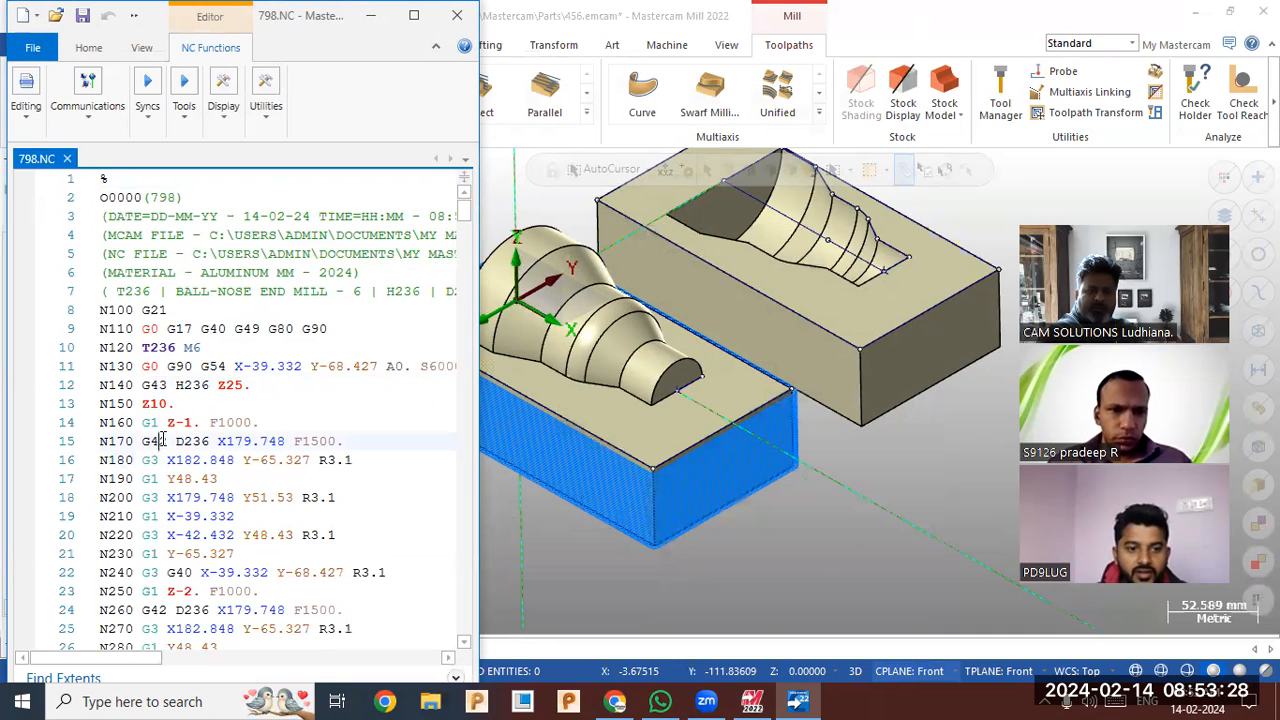
click(143, 441)
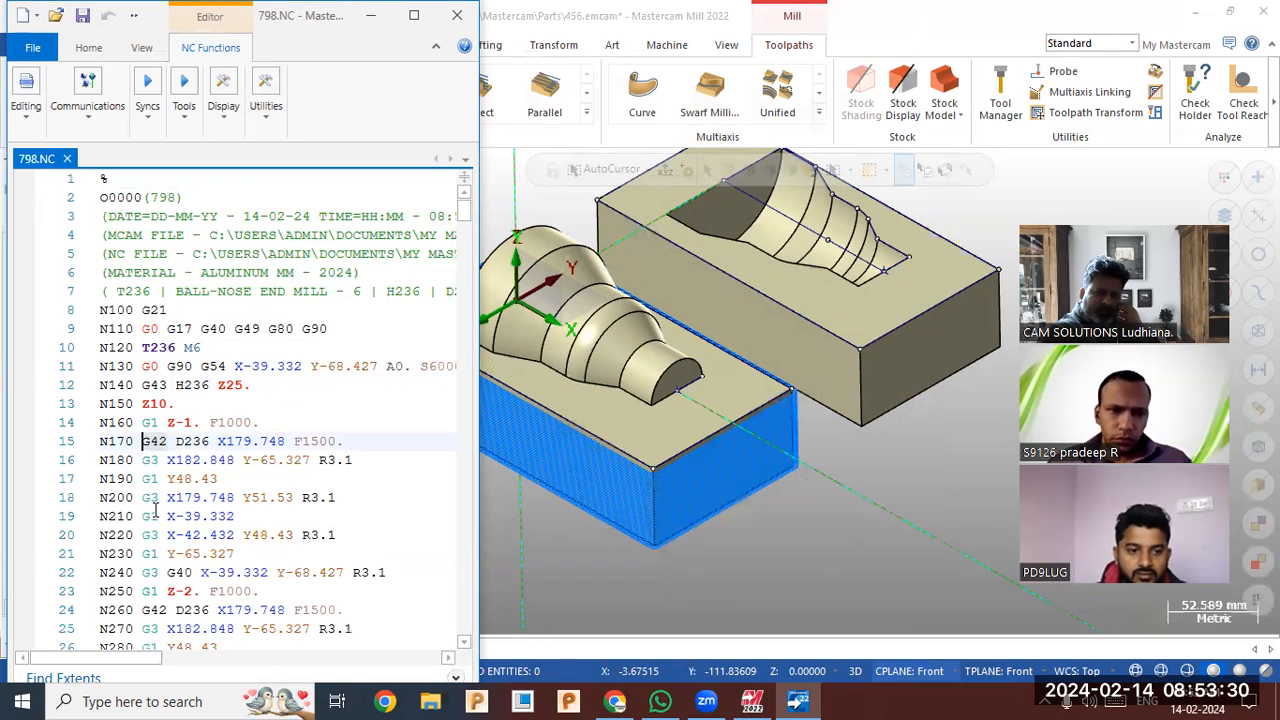
click(161, 610)
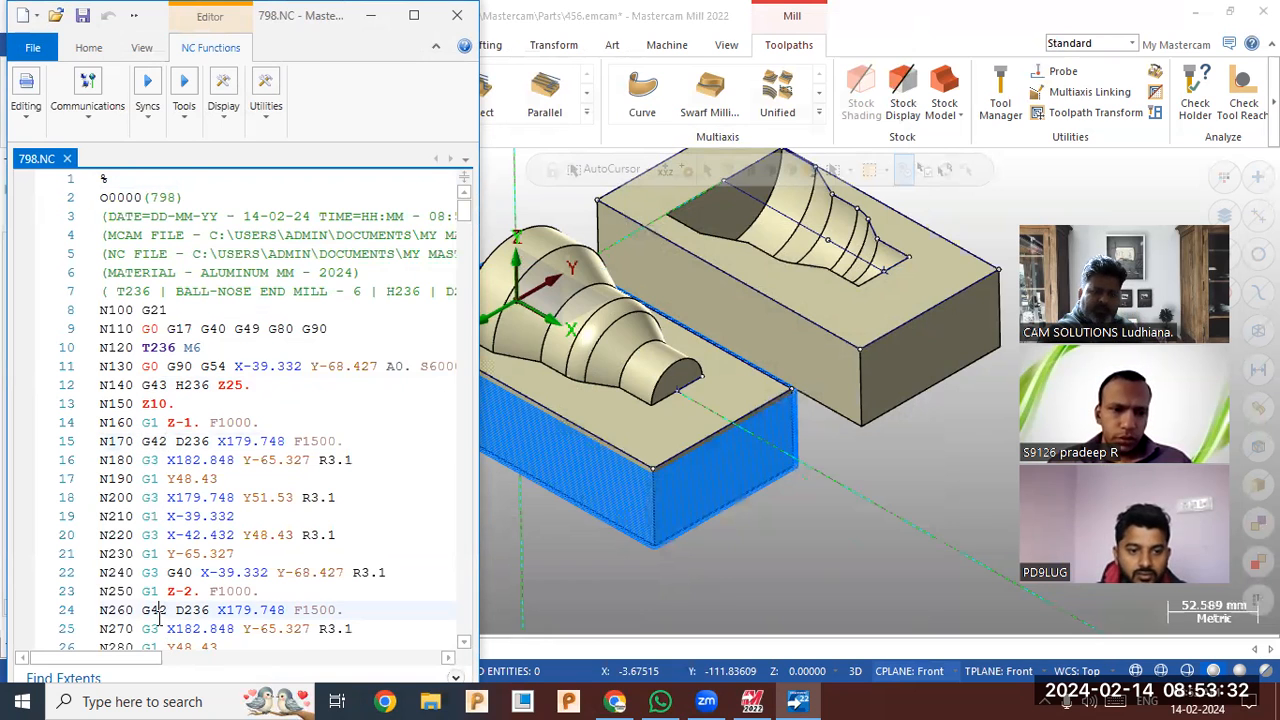
- Examine the repeated G42 and G40 compensation lines at each depth pass in 798.NC, and close the NC editor
scroll(169, 607, down, 6)
click(150, 459)
click(163, 594)
scroll(158, 598, down, 10)
click(151, 556)
scroll(149, 558, down, 7)
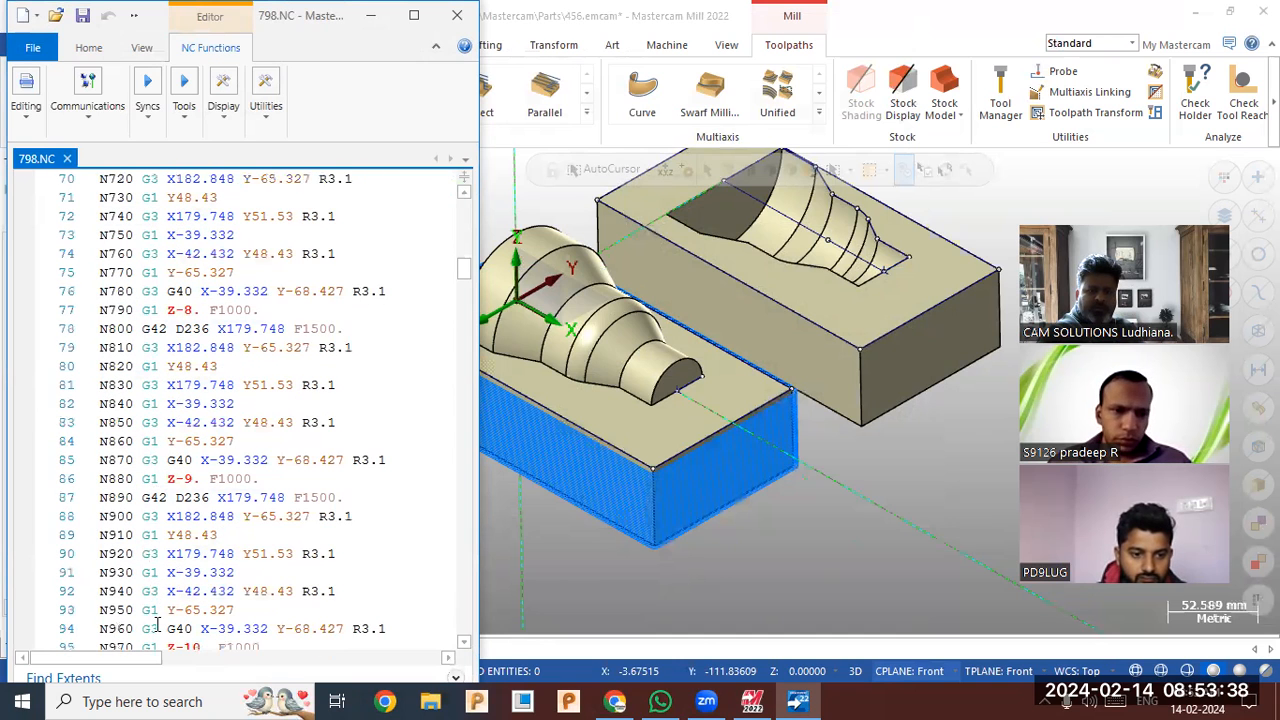
scroll(157, 625, down, 1)
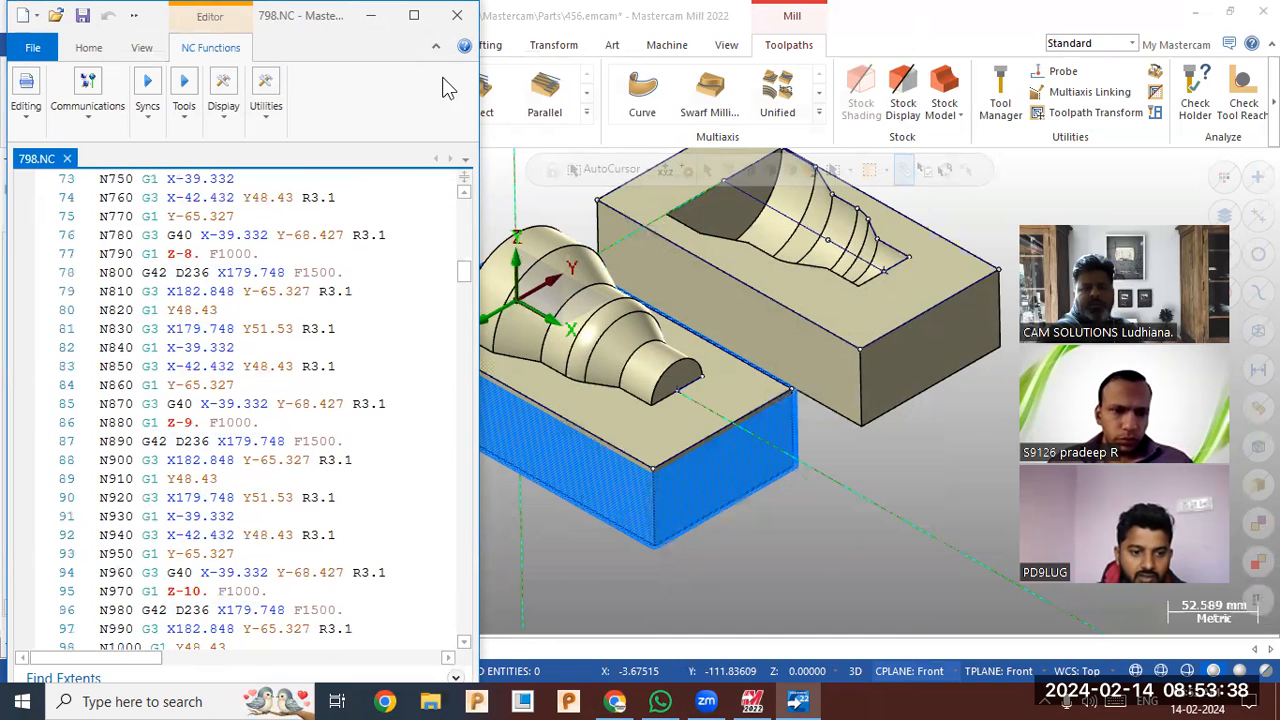
click(457, 22)
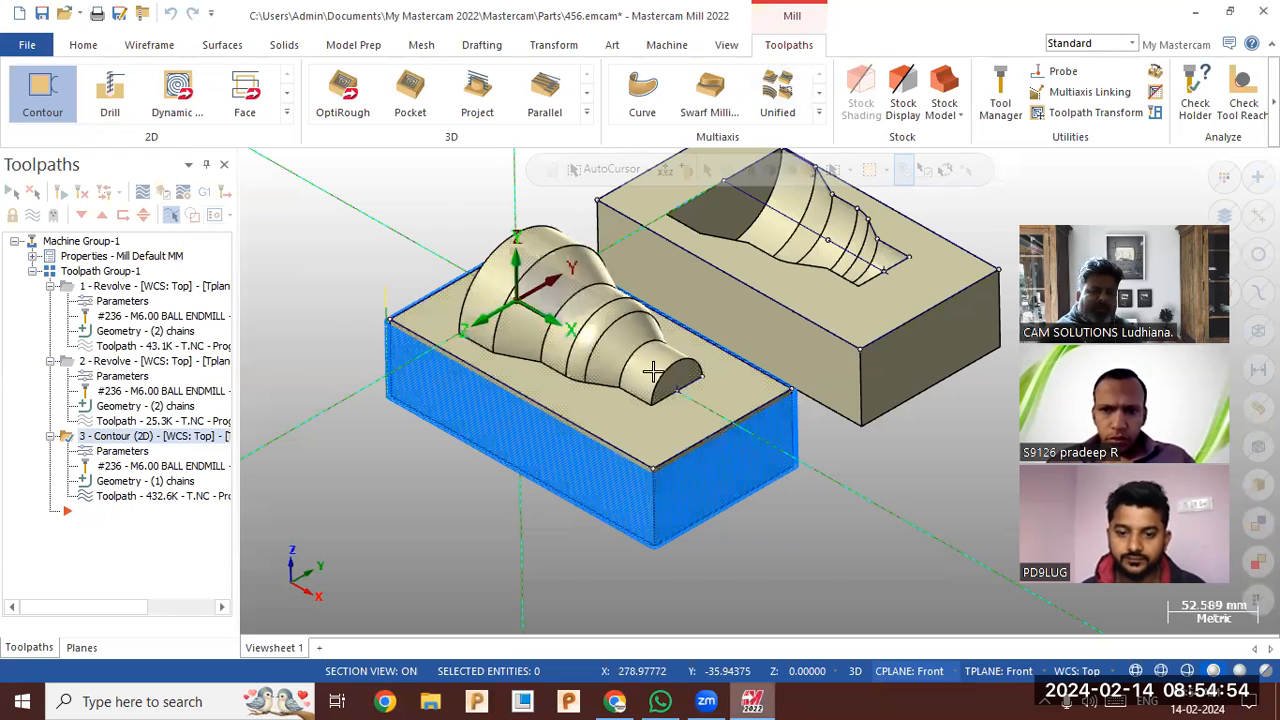
scroll(652, 370, up, 2)
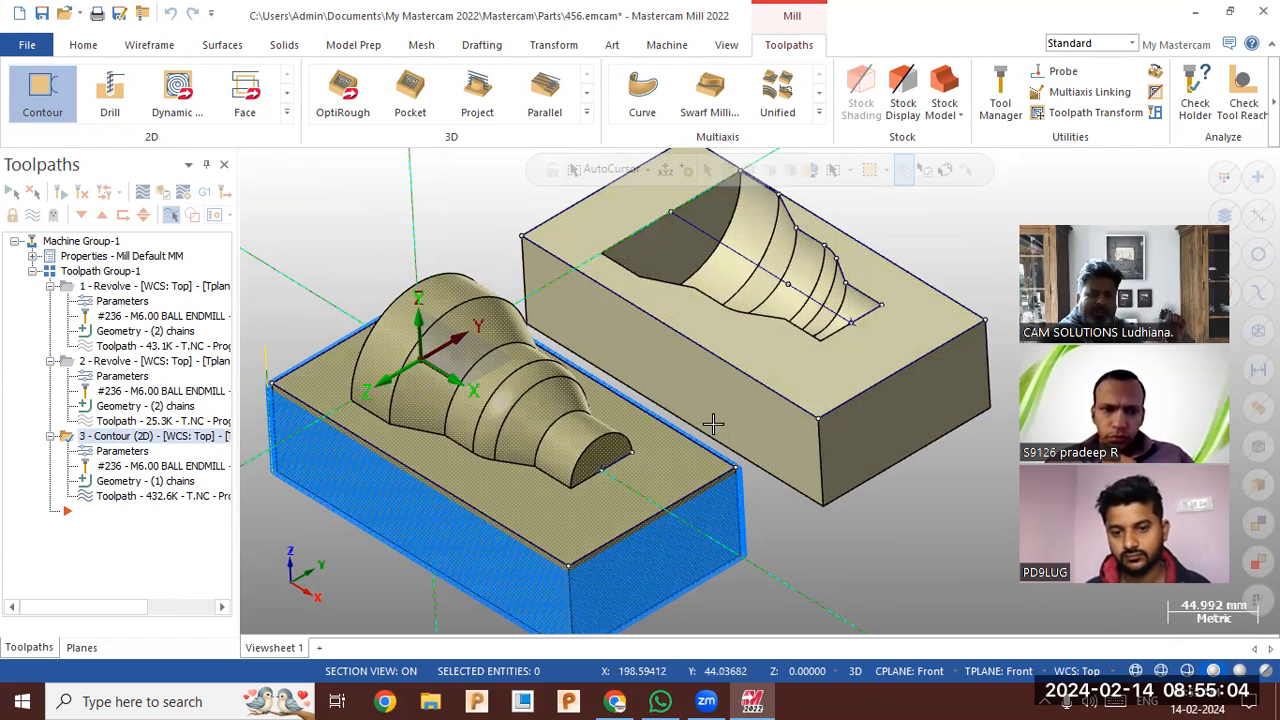
middle_drag(724, 407, 688, 366)
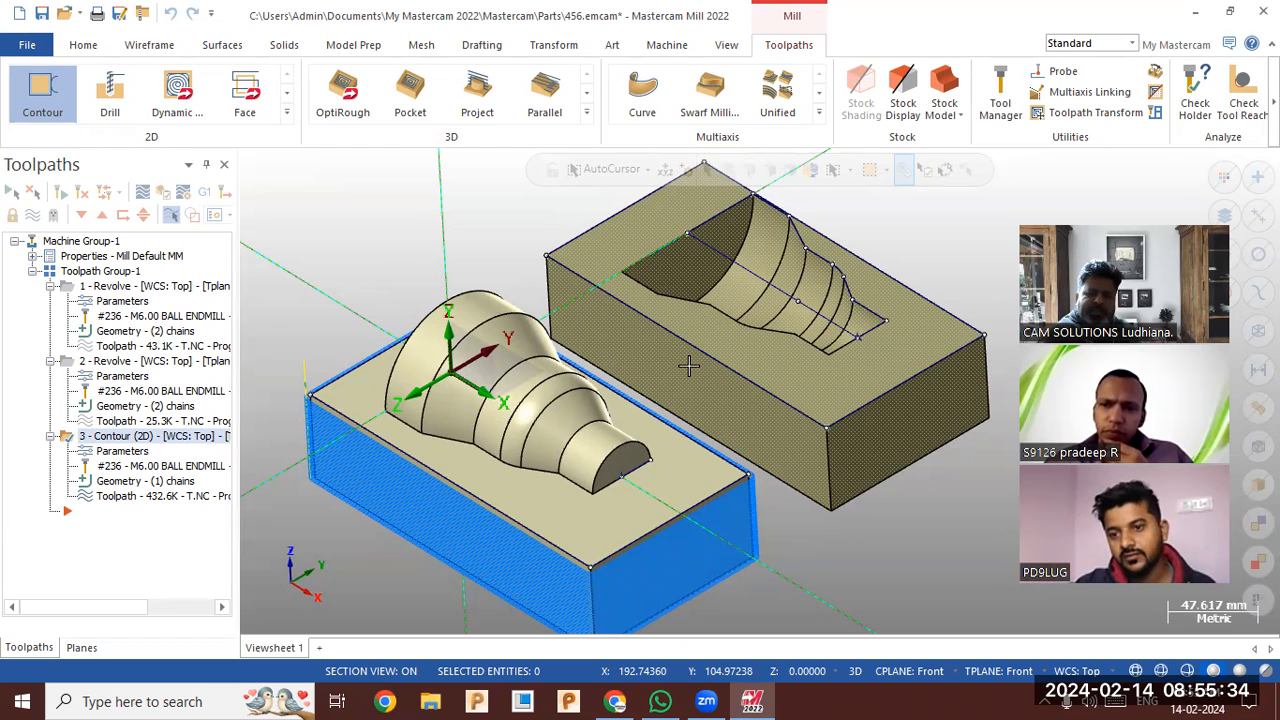
middle_drag(720, 390, 690, 530)
scroll(690, 530, up, 1)
mouse_move(588, 451)
middle_down()
mouse_move(604, 430)
mouse_move(601, 440)
middle_up()
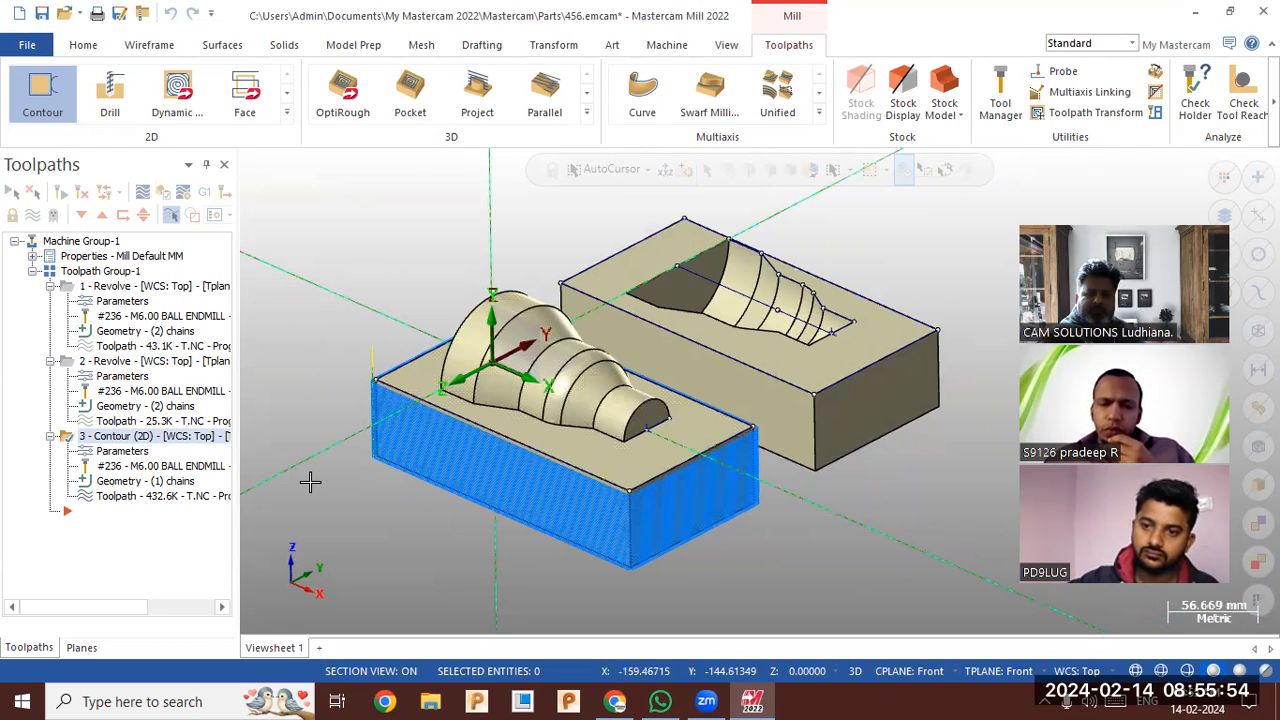
- Select the second Revolve operation, post all operations as 64.NC, and maximize the resulting NC code window
click(108, 287)
click(117, 364)
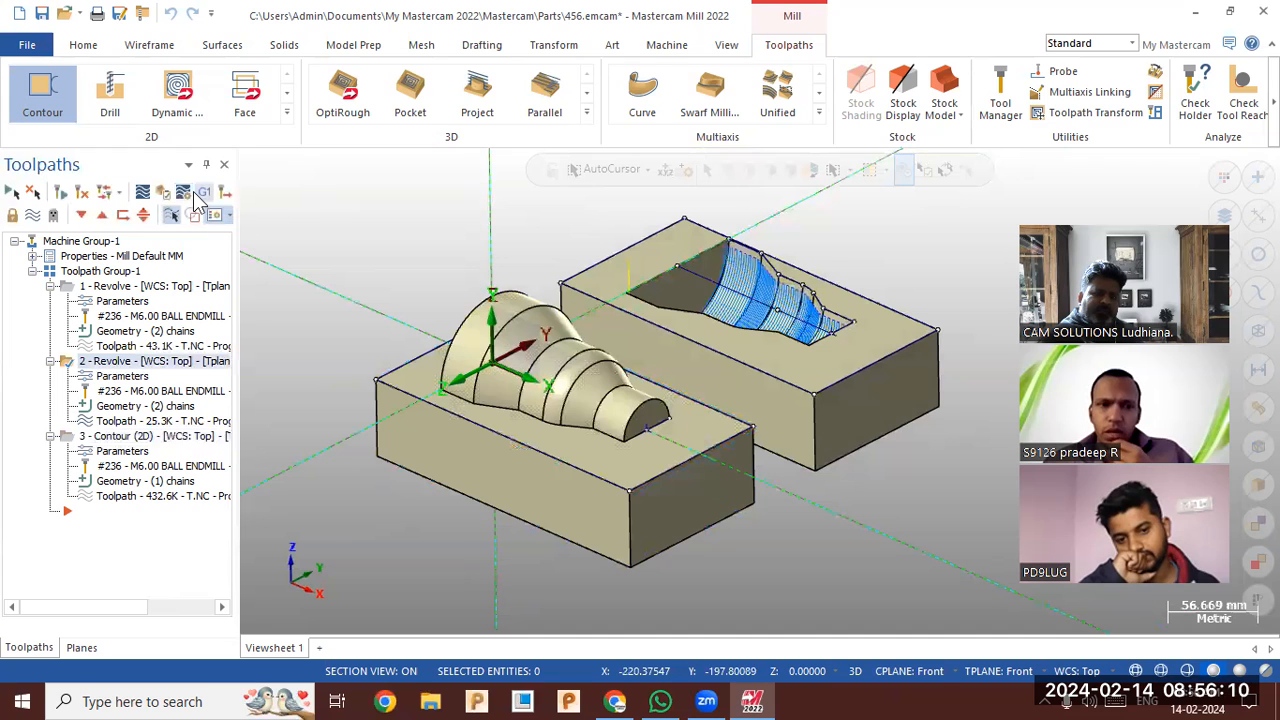
click(586, 494)
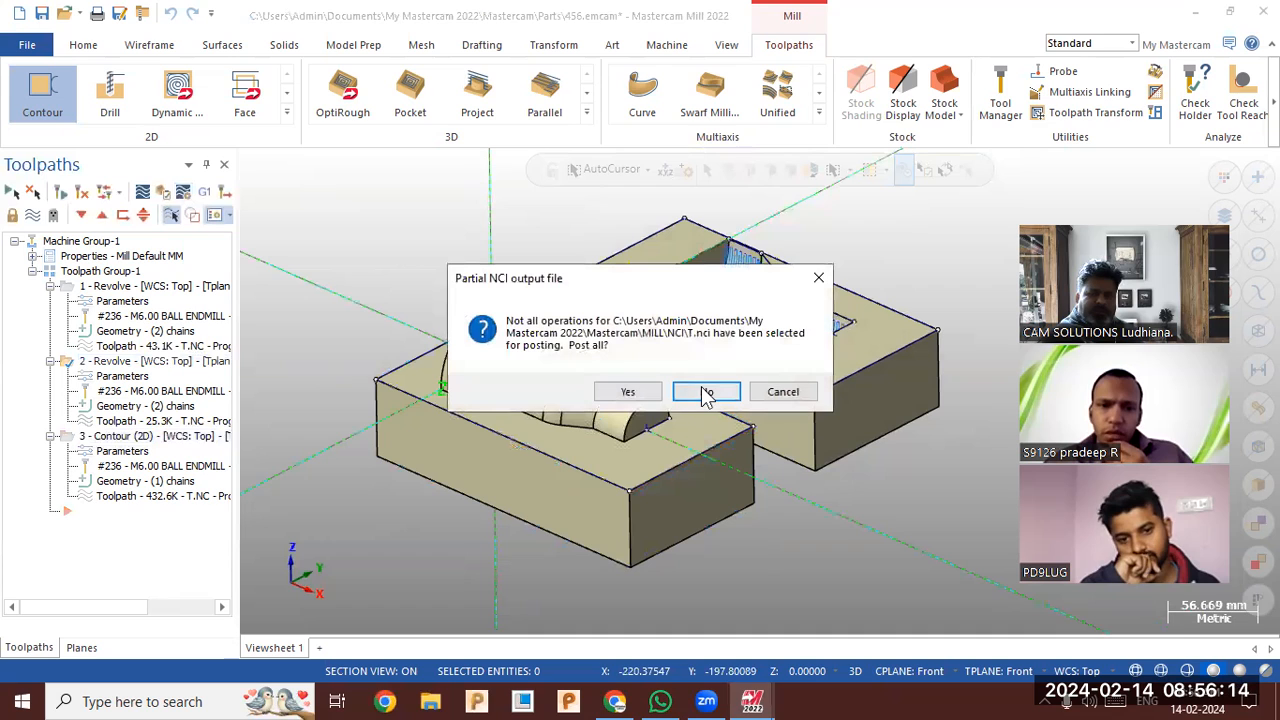
click(645, 393)
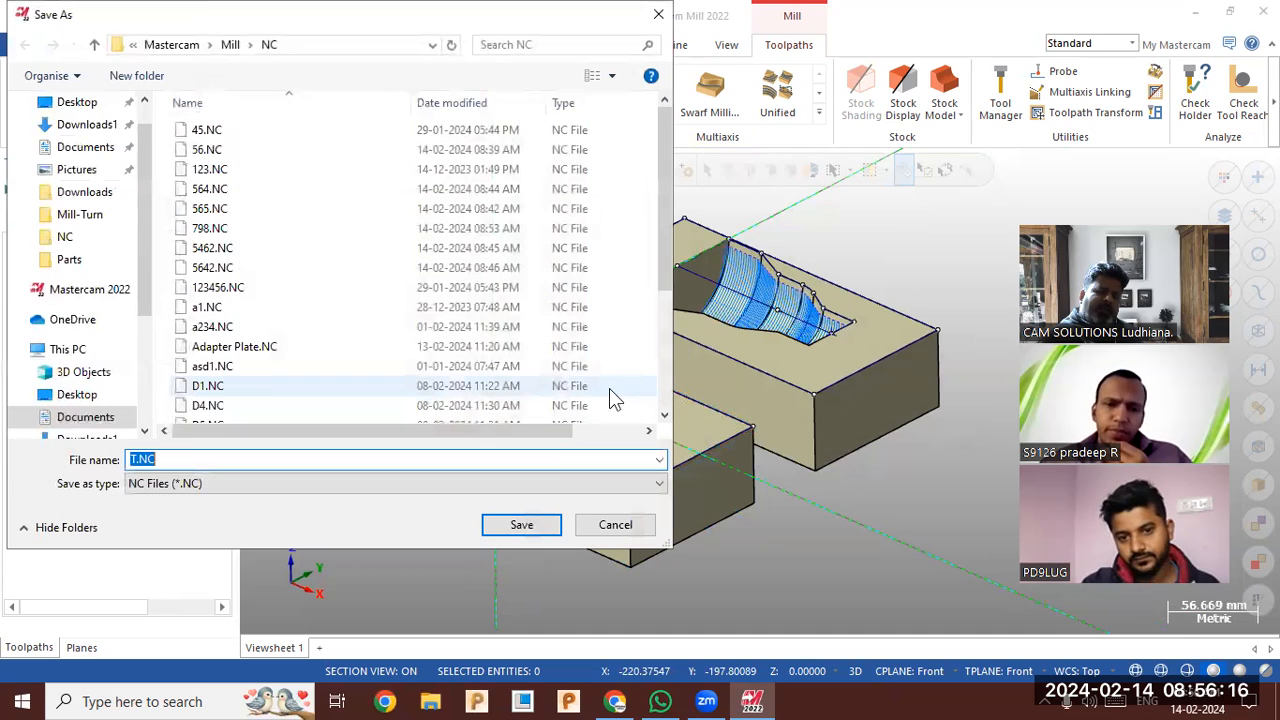
text(46)
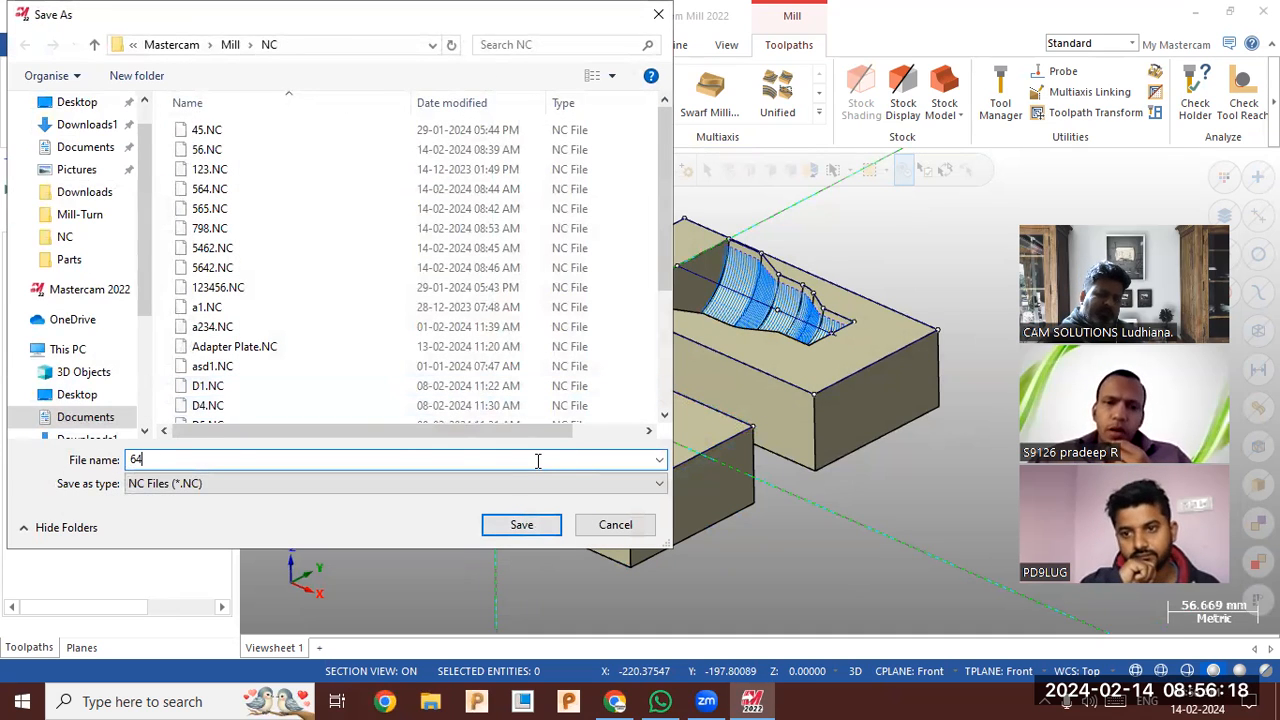
key(Return)
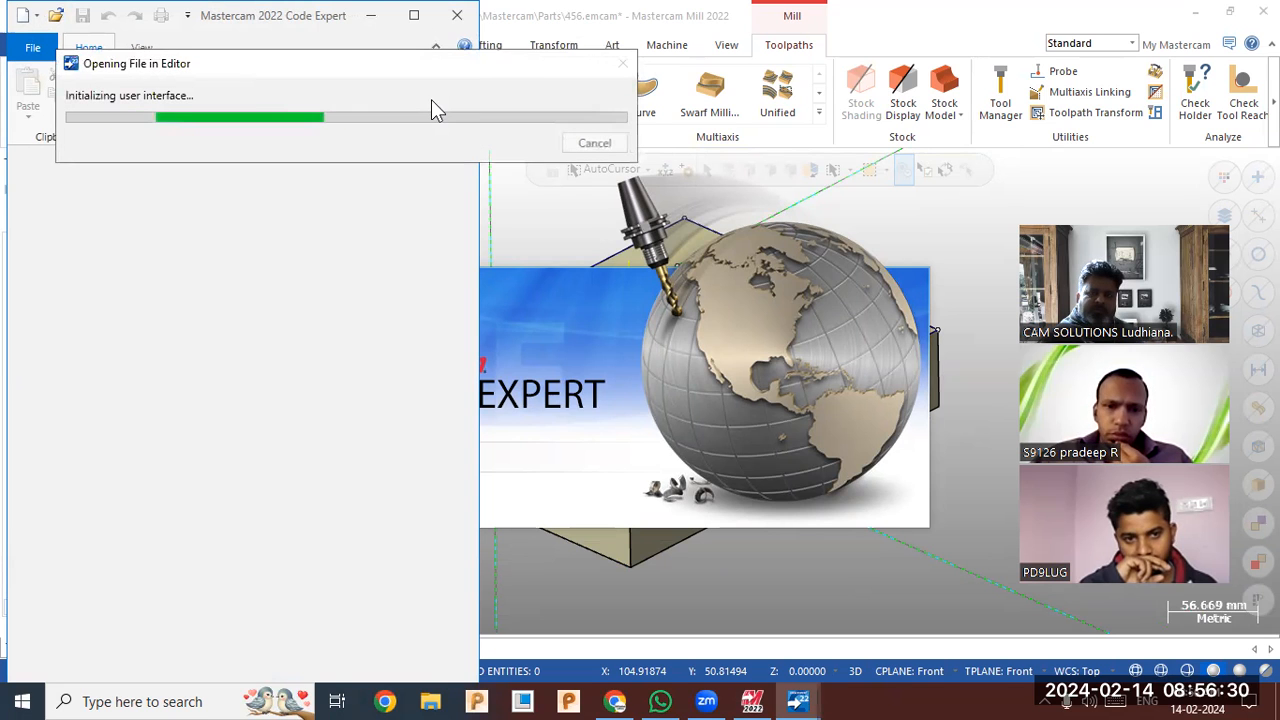
click(414, 16)
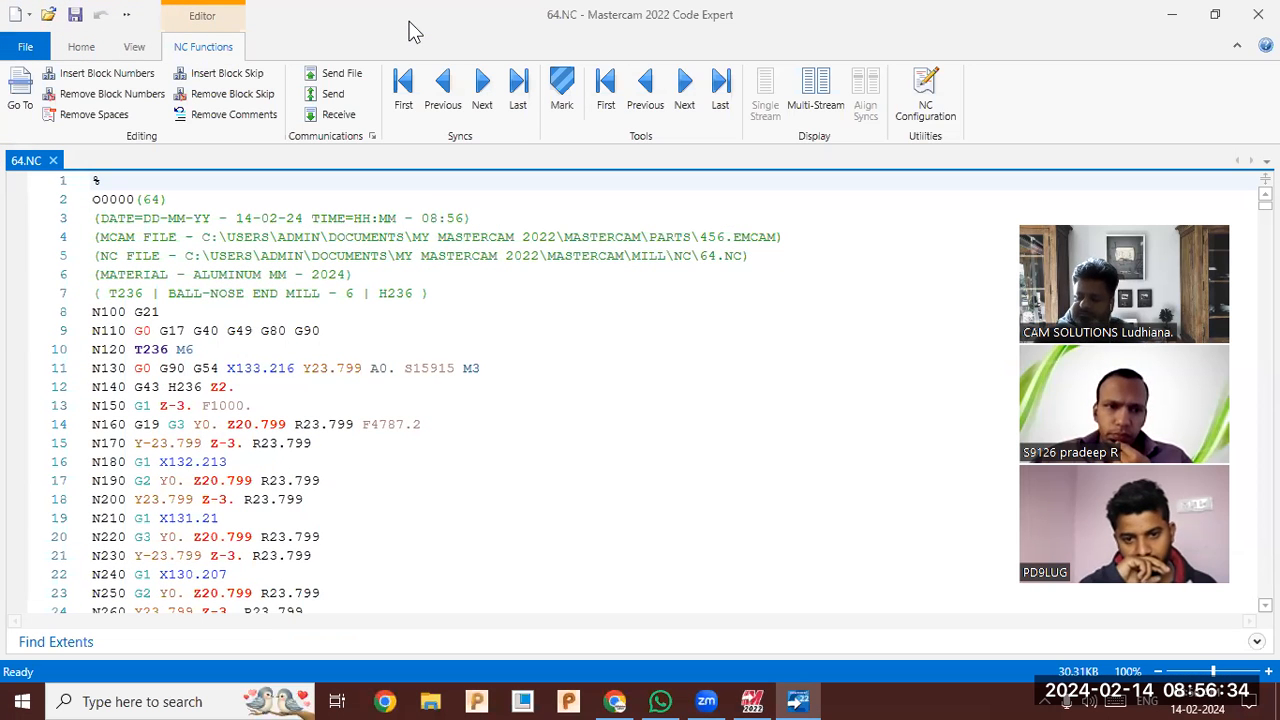